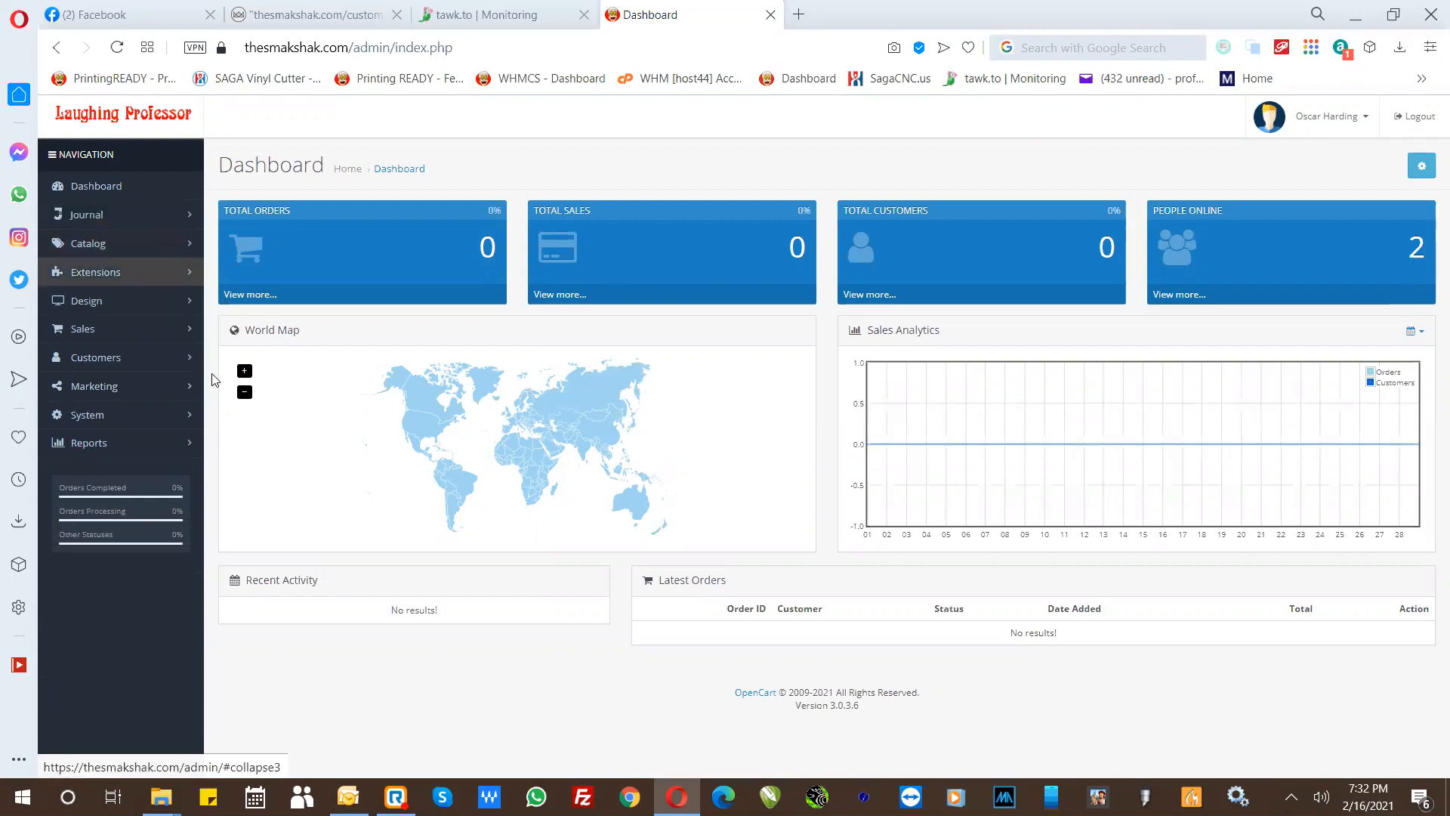
- Open the Button Badges & Name Badges category for editing and inspect the HTML source of its description
{"action": "left_click", "coordinate": [125, 243]}
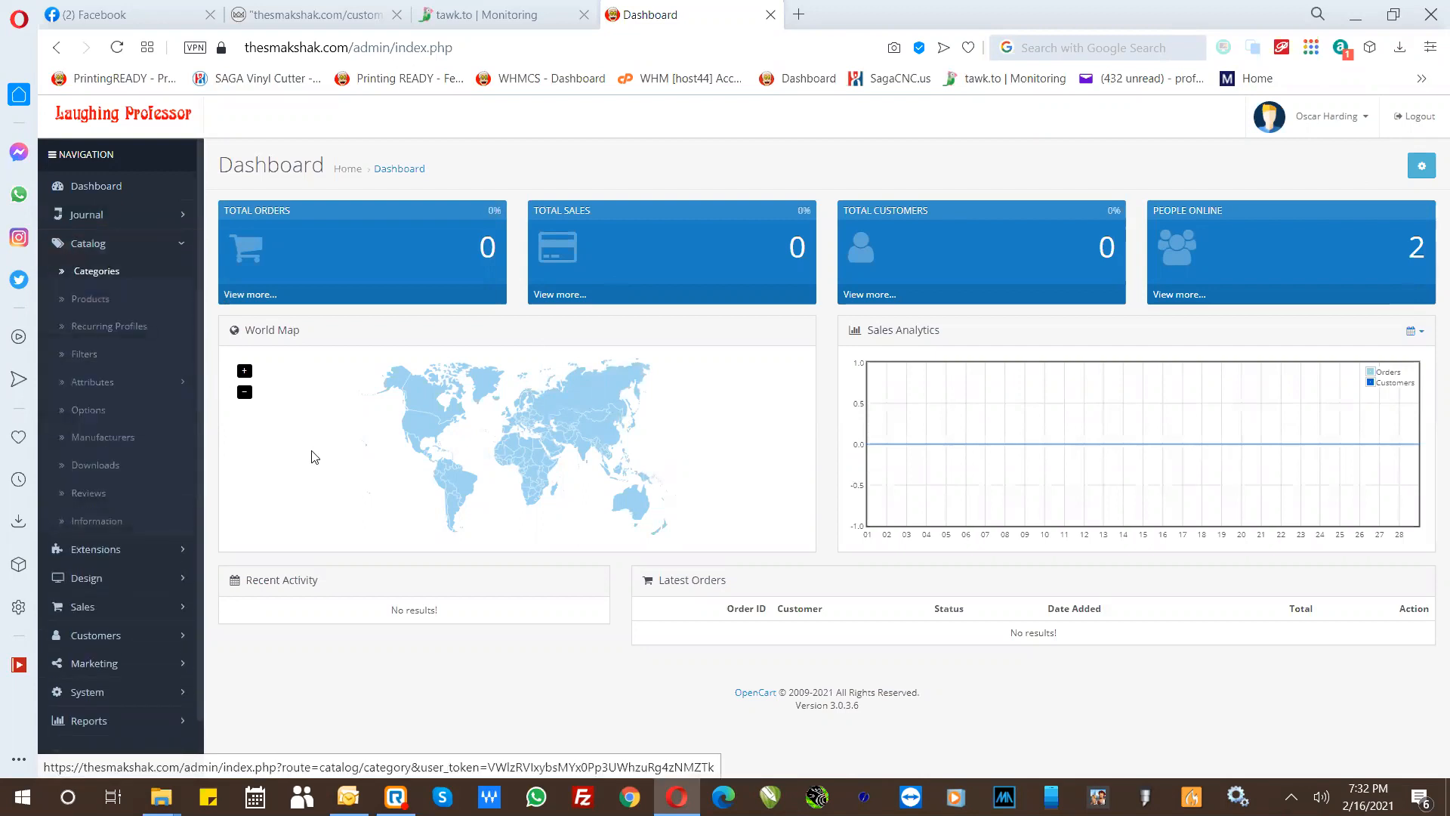
{"action": "left_click", "coordinate": [100, 270]}
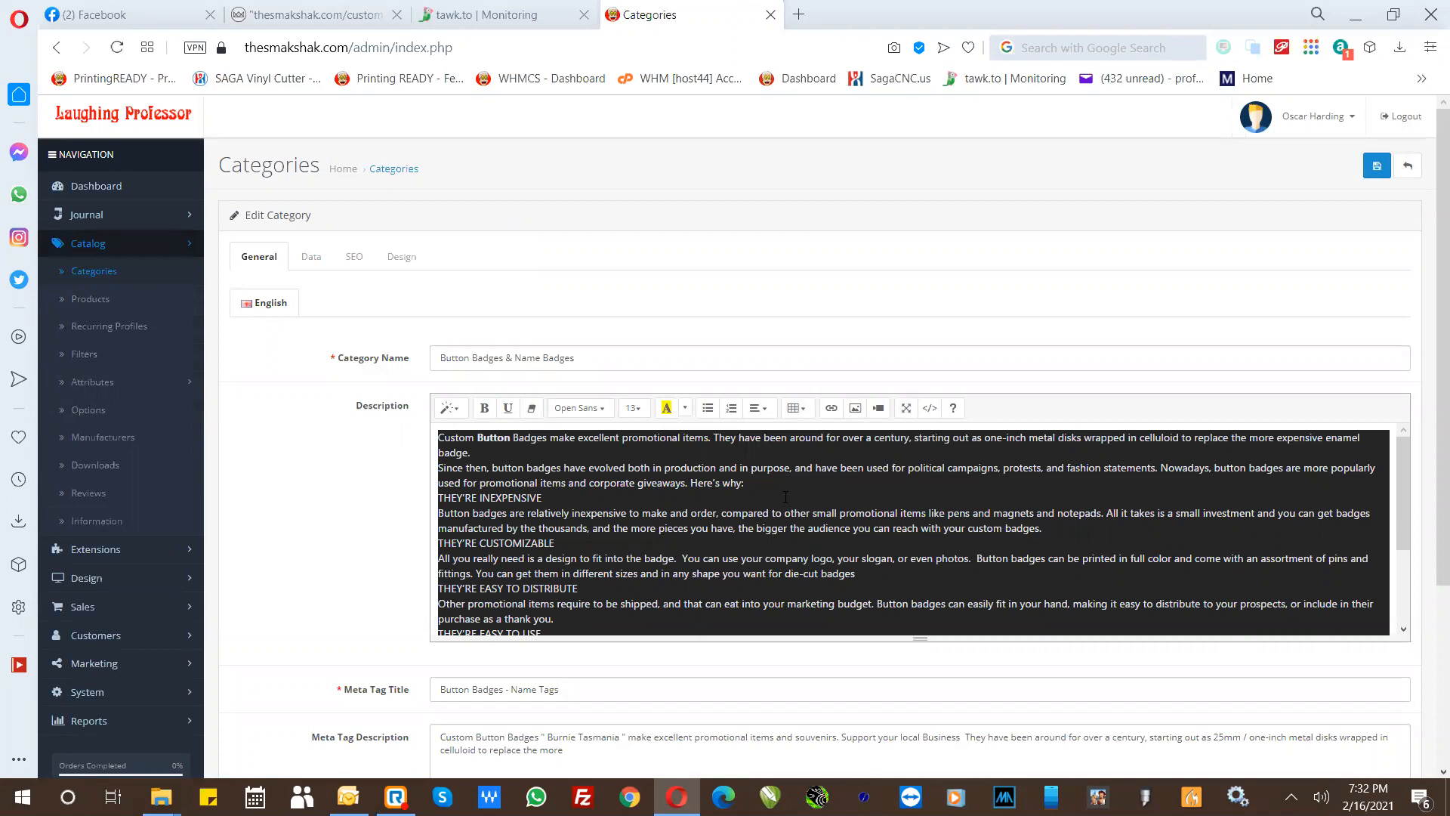
{"action": "left_click", "coordinate": [928, 415]}
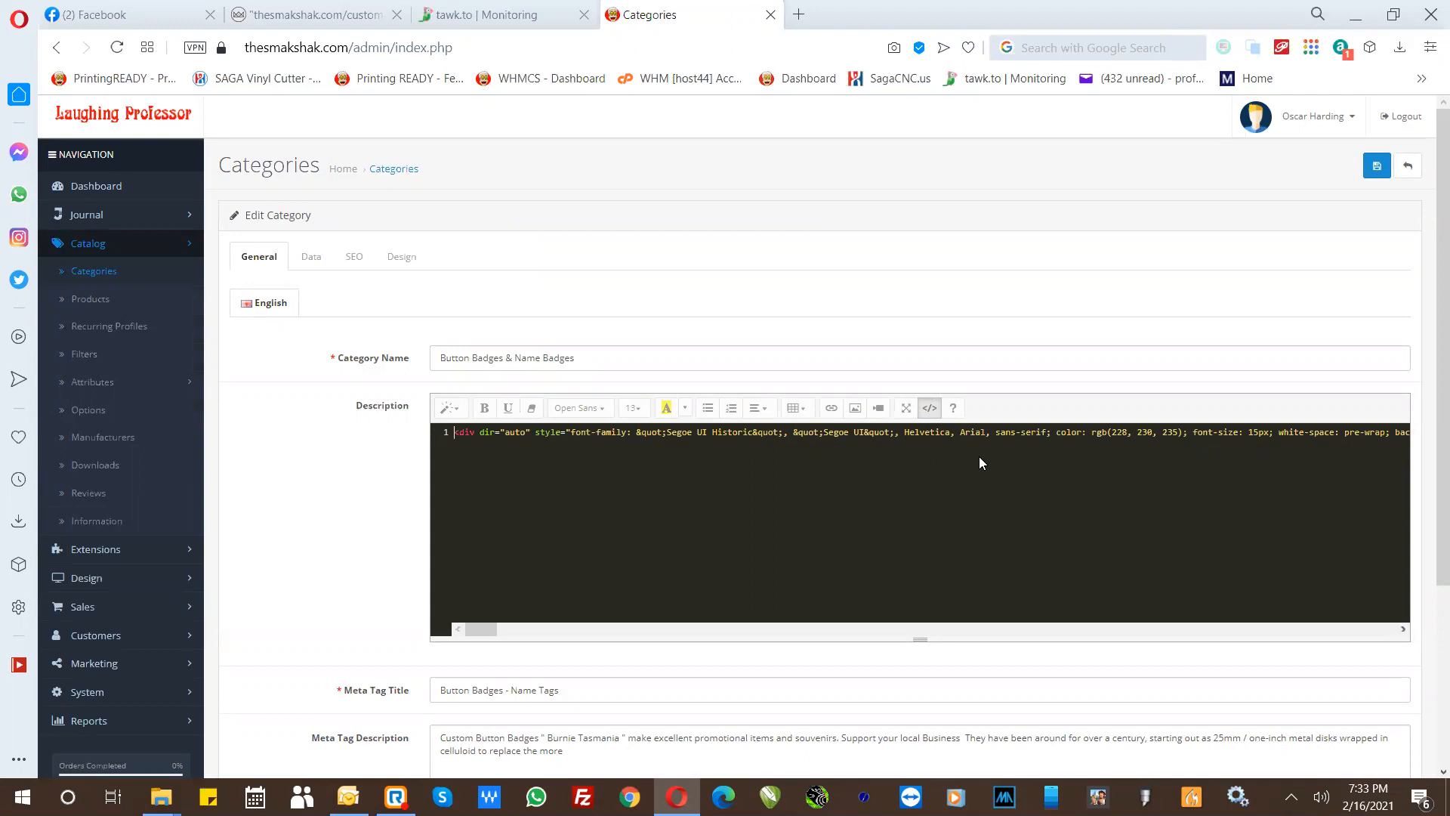
{"action": "left_click", "coordinate": [930, 408]}
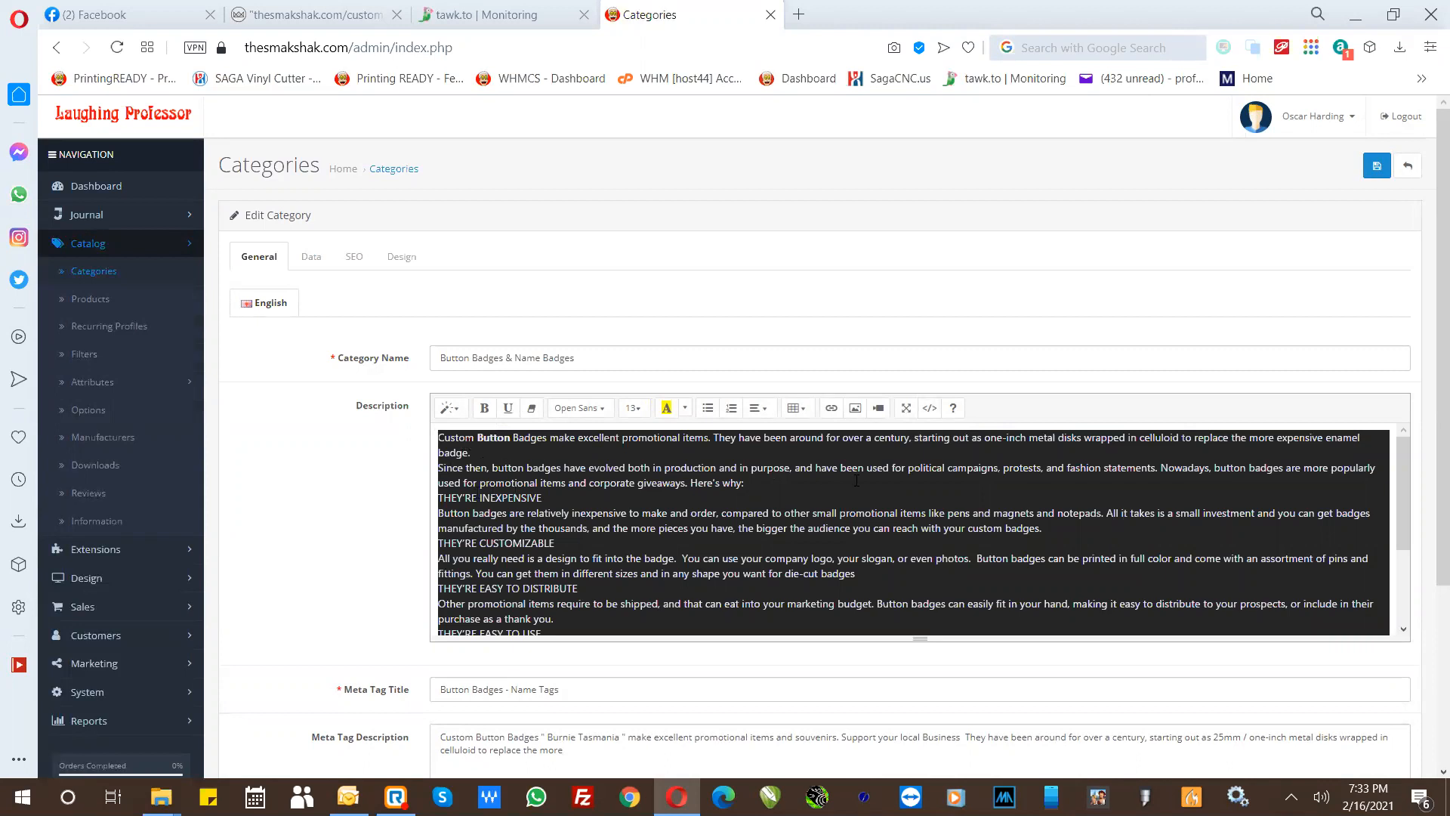
- Examine the category's name, description and meta tag fields in its general settings
{"action": "left_click_drag", "start_coordinate": [617, 357], "coordinate": [405, 326]}
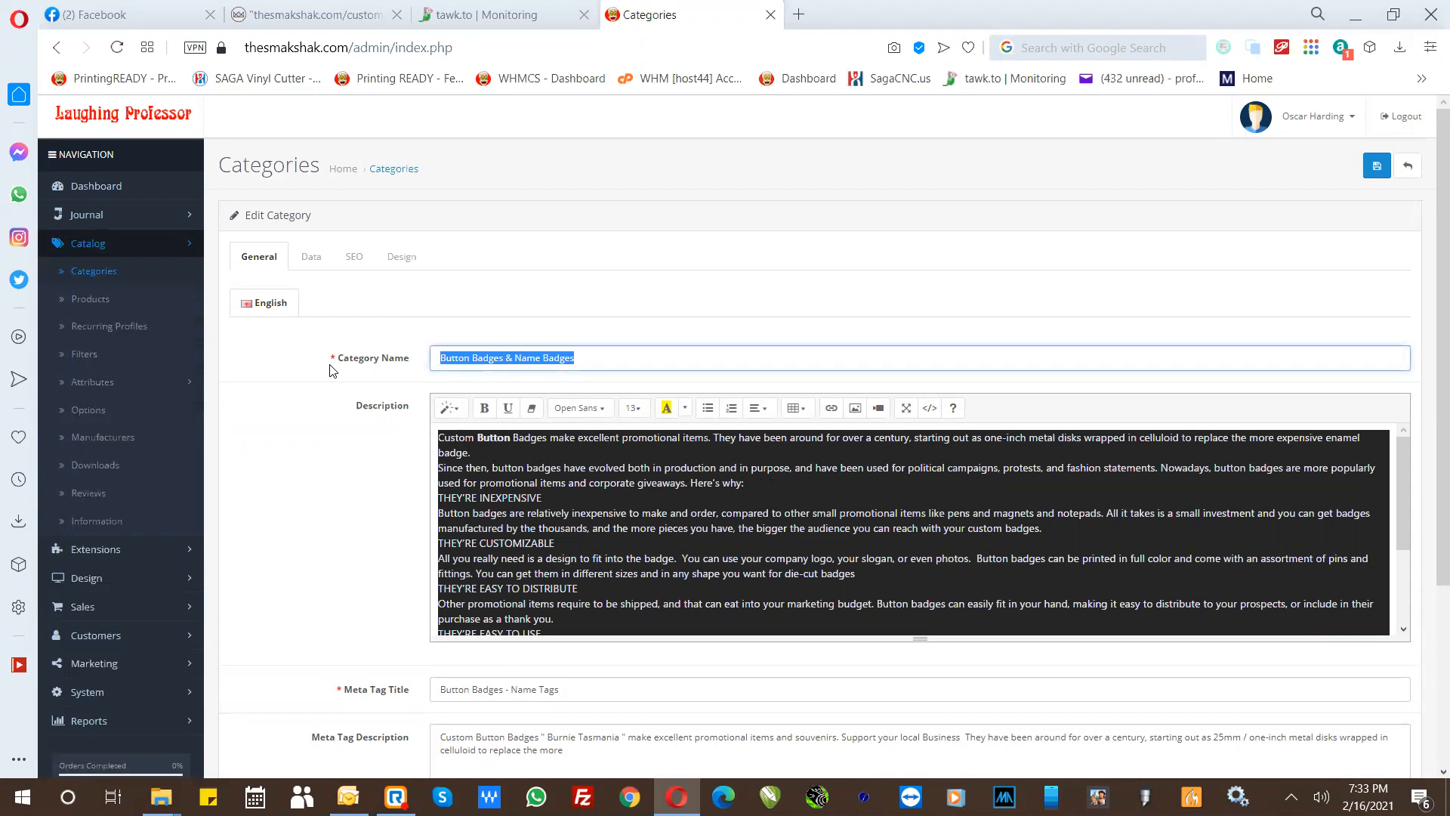
{"action": "key", "text": "ctrl"}
{"action": "key", "text": "ctrl"}
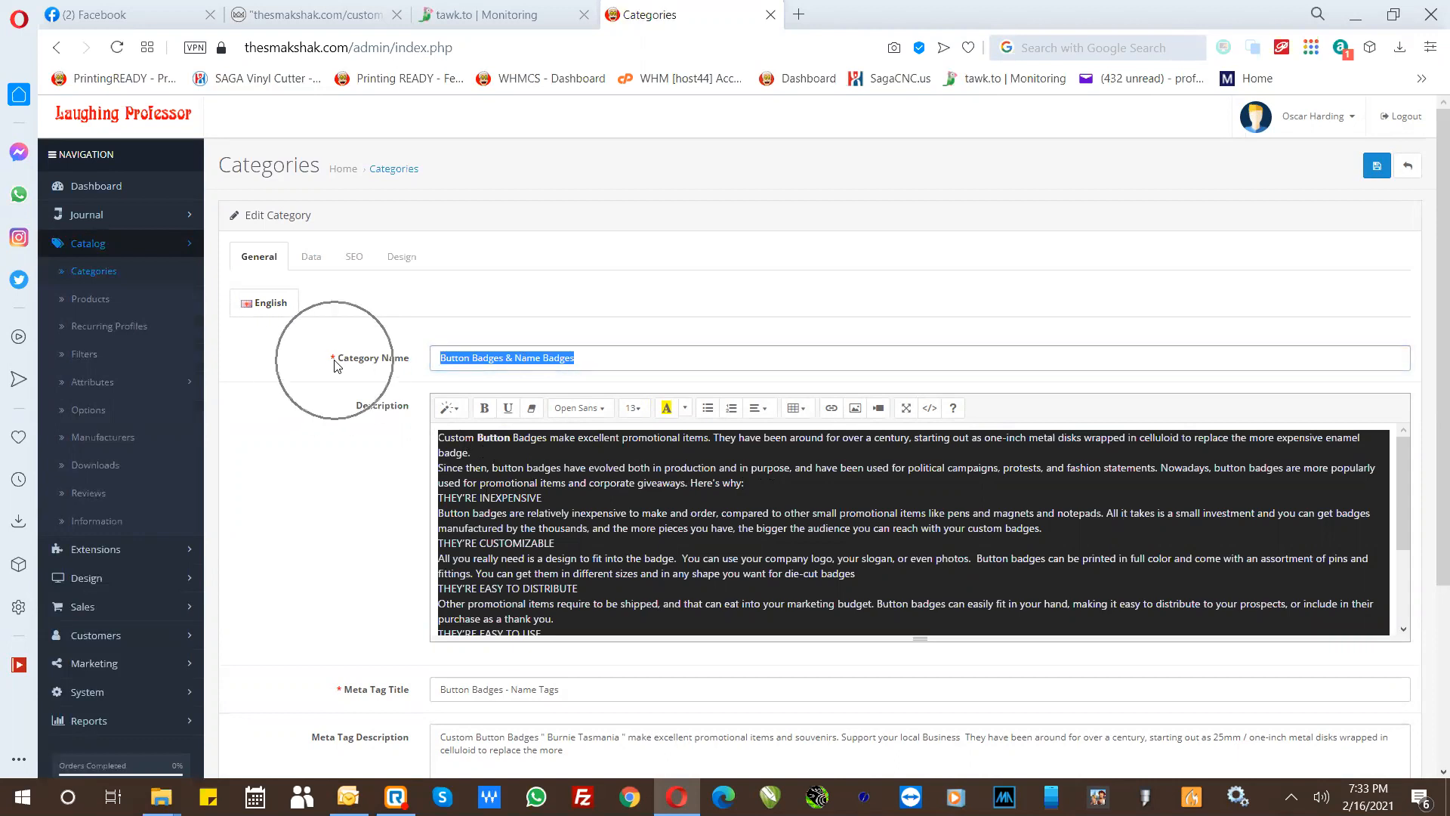
{"action": "key", "text": "ctrl"}
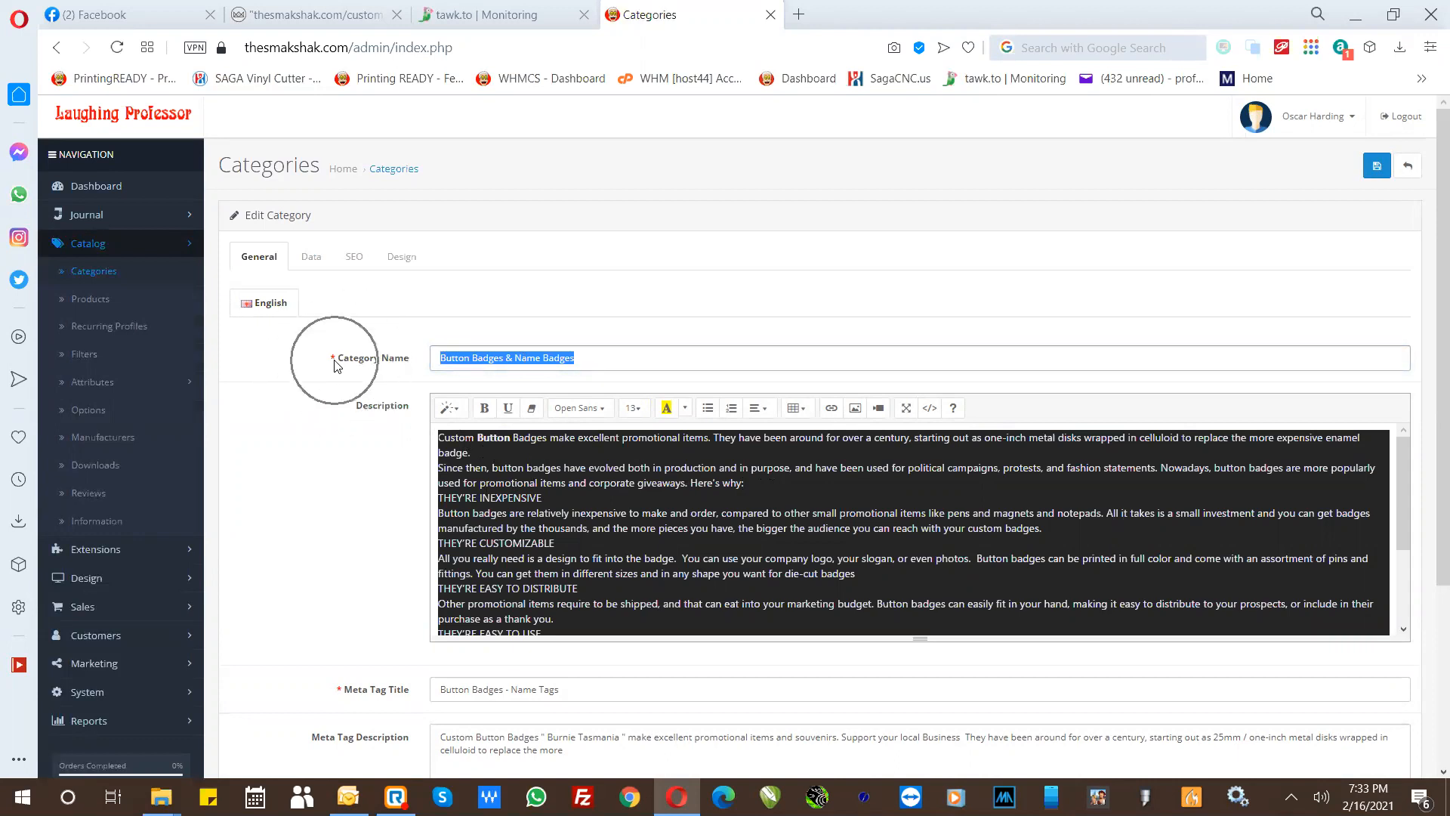
{"action": "key", "text": "ctrl"}
{"action": "key", "text": "ctrl"}
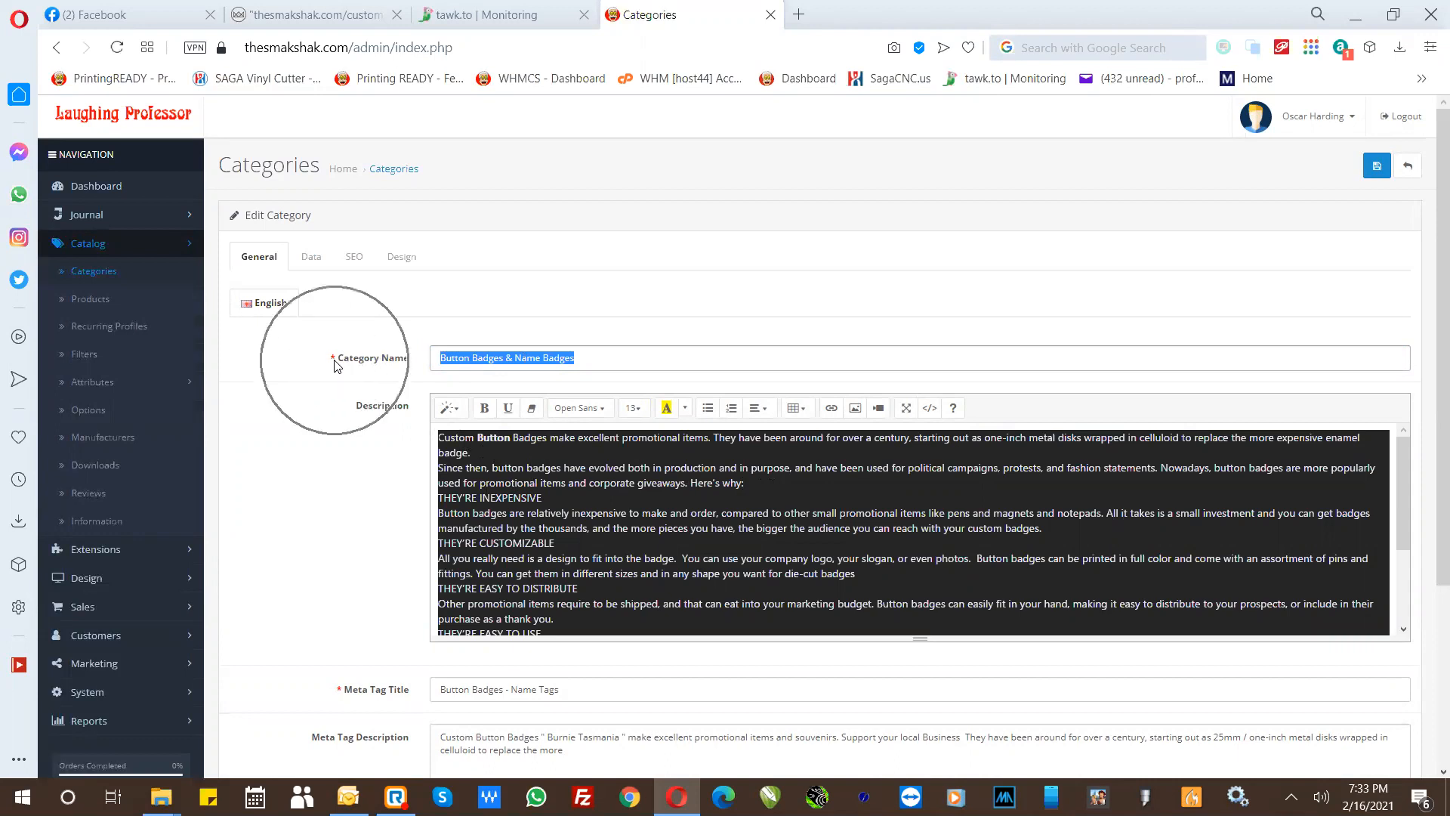
{"action": "key", "text": "ctrl"}
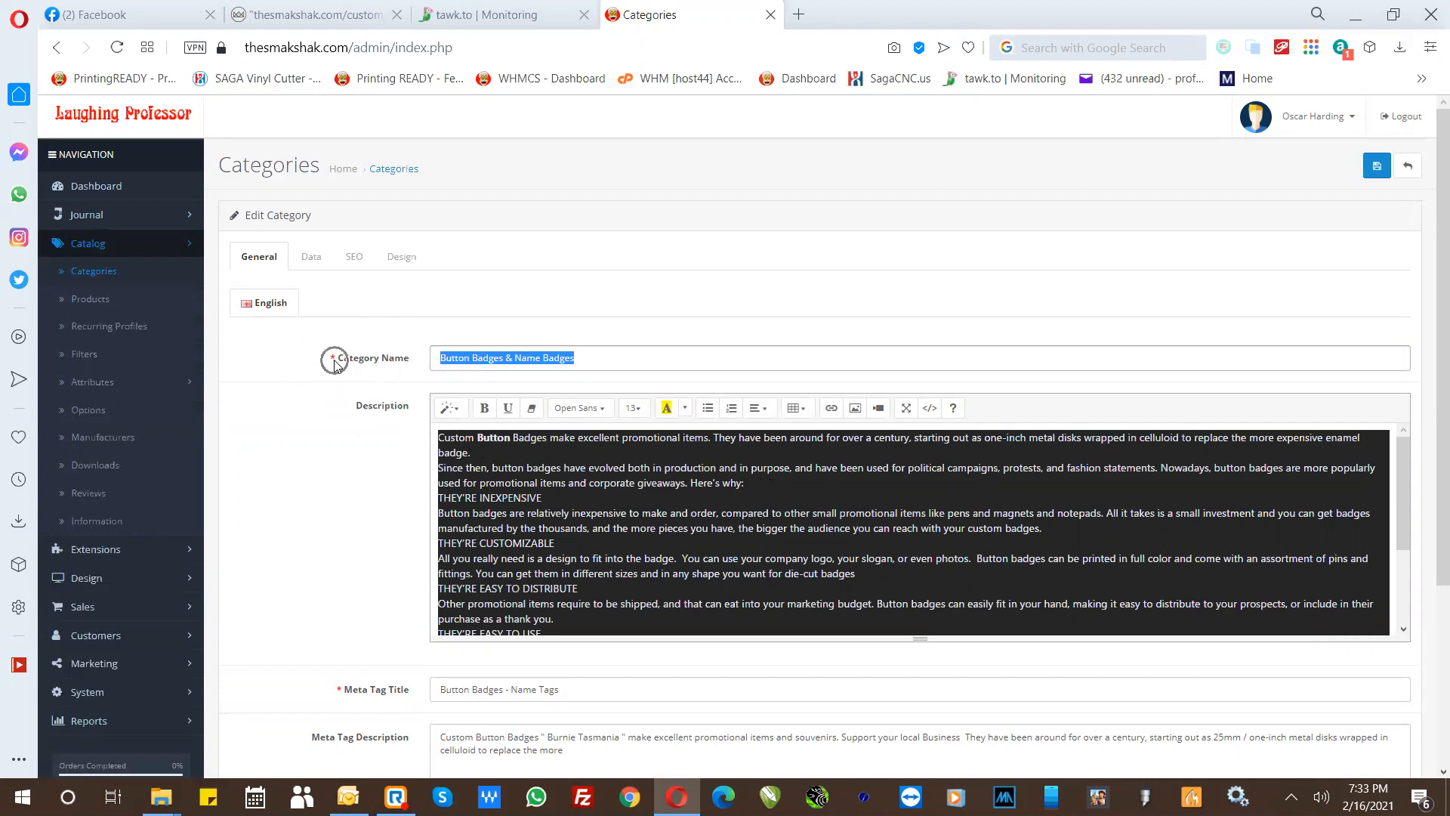
{"action": "key", "text": "ctrl"}
{"action": "key", "text": "ctrl"}
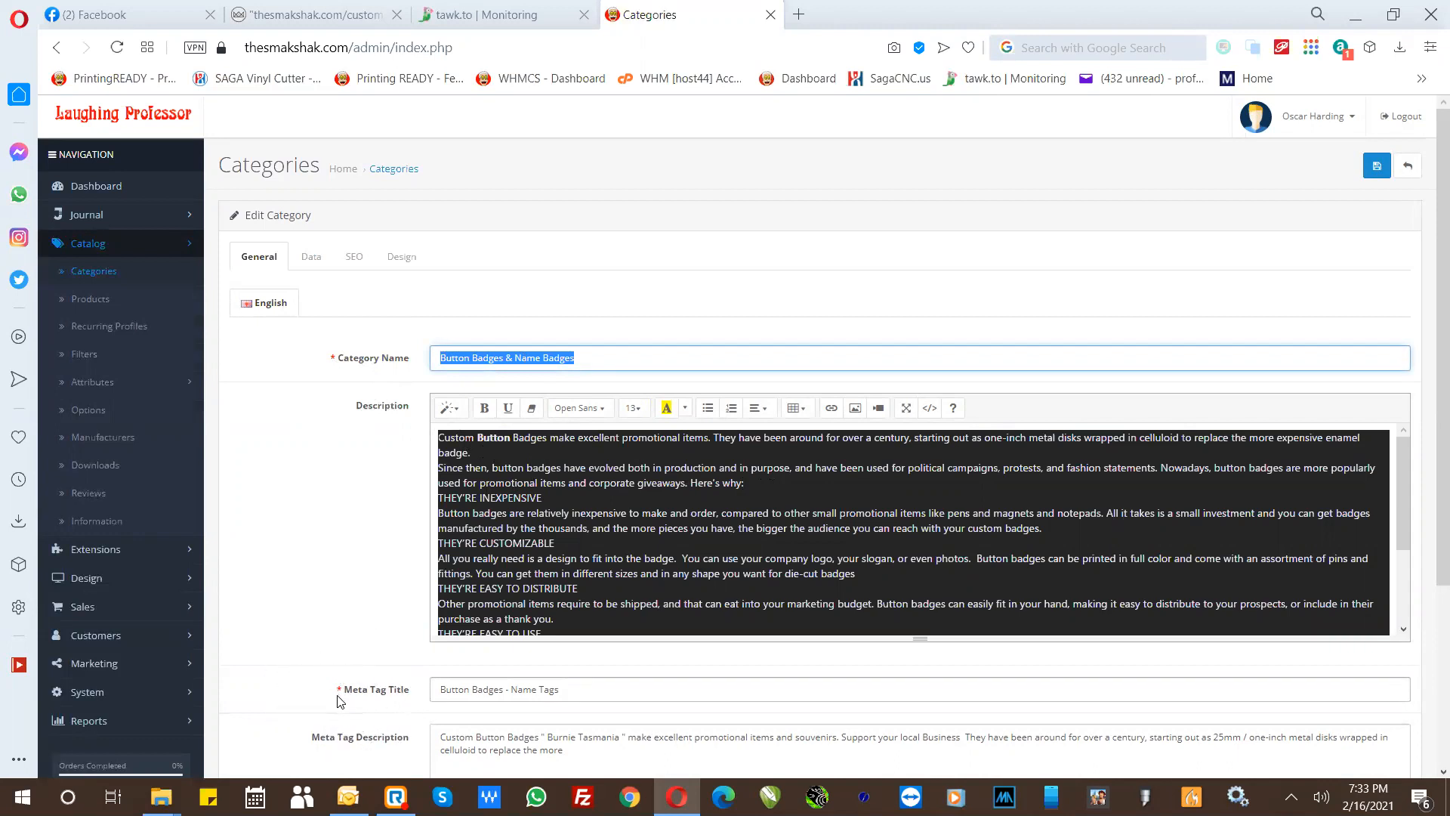
{"action": "left_click", "coordinate": [325, 625]}
{"action": "scroll", "coordinate": [327, 627], "scroll_direction": "down", "scroll_amount": 1}
{"action": "scroll", "coordinate": [329, 627], "scroll_direction": "down", "scroll_amount": 1}
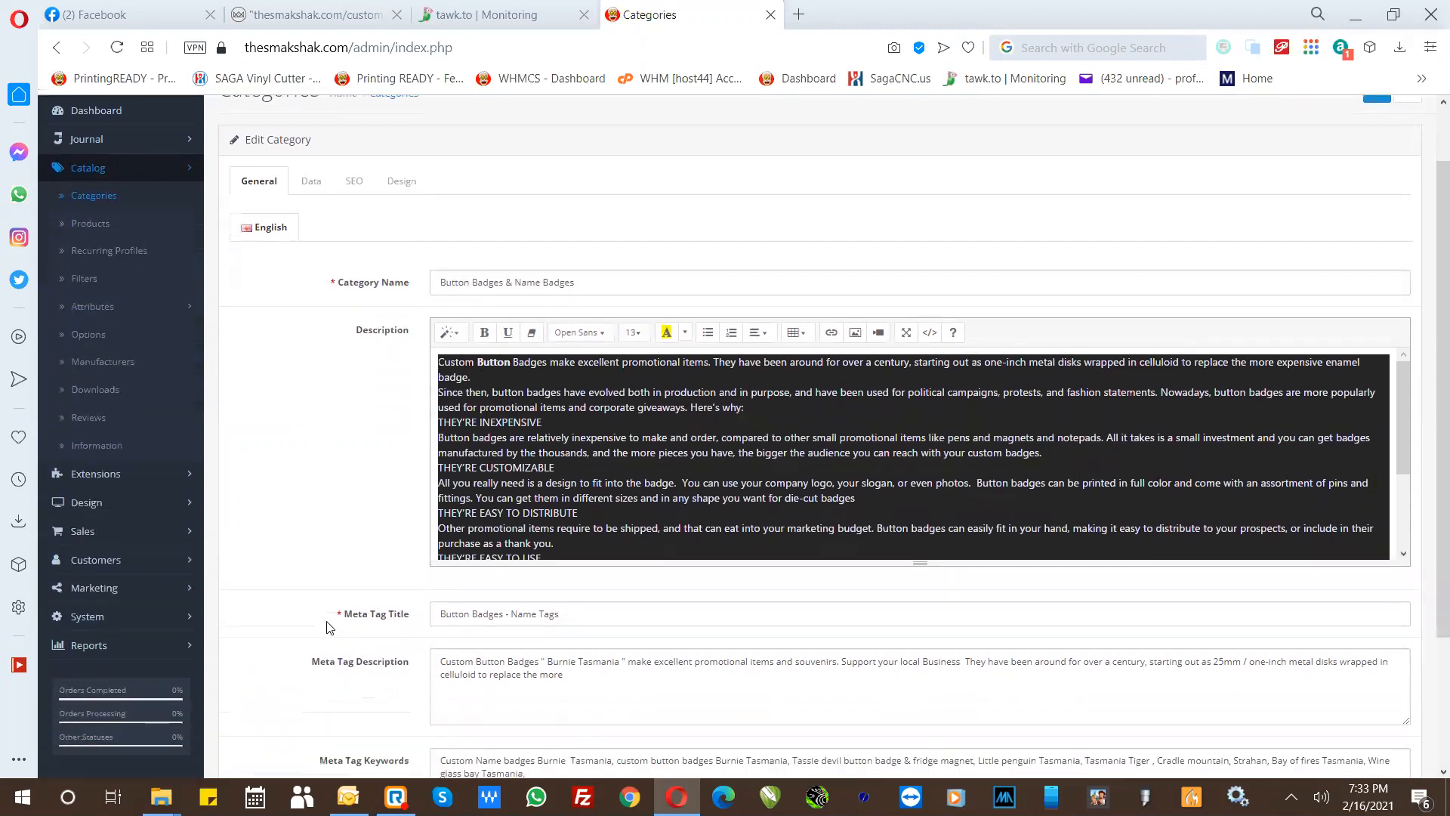
- Assign the category to the Default store in its data settings and check the remaining data fields
{"action": "left_click", "coordinate": [311, 188]}
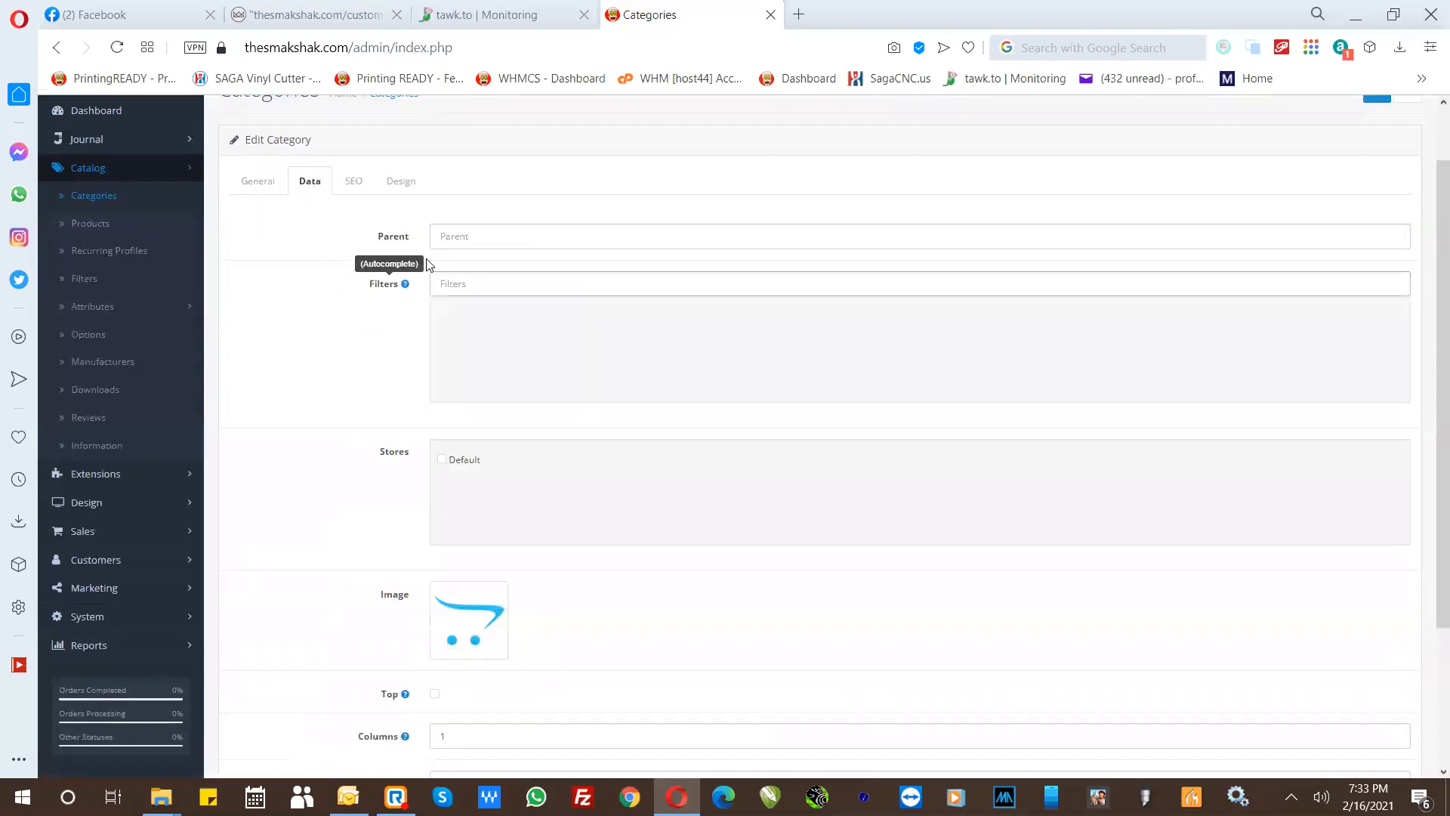
{"action": "left_click", "coordinate": [442, 459]}
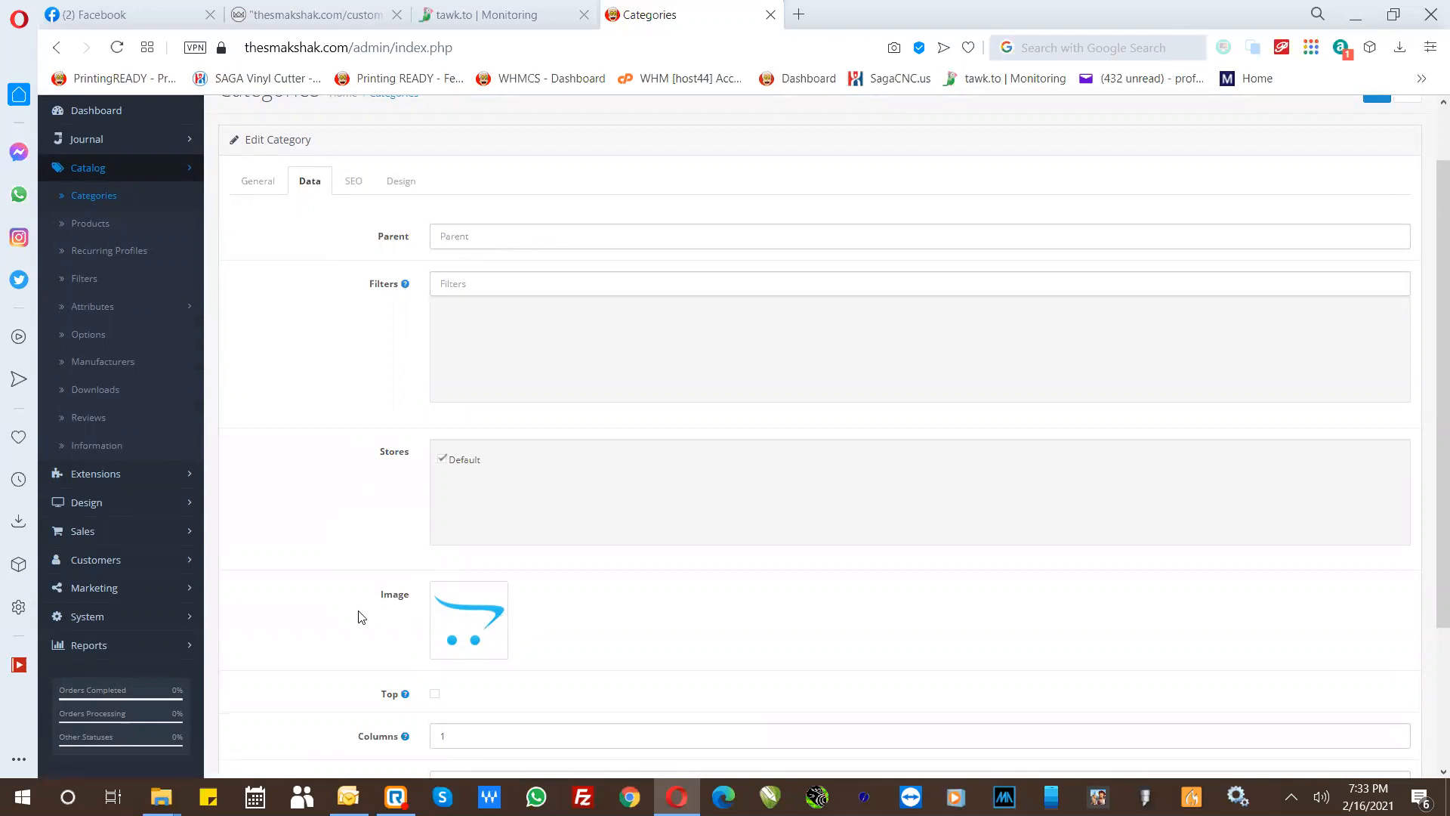
{"action": "scroll", "coordinate": [418, 718], "scroll_direction": "down", "scroll_amount": 3}
{"action": "scroll", "coordinate": [392, 414], "scroll_direction": "up", "scroll_amount": 4}
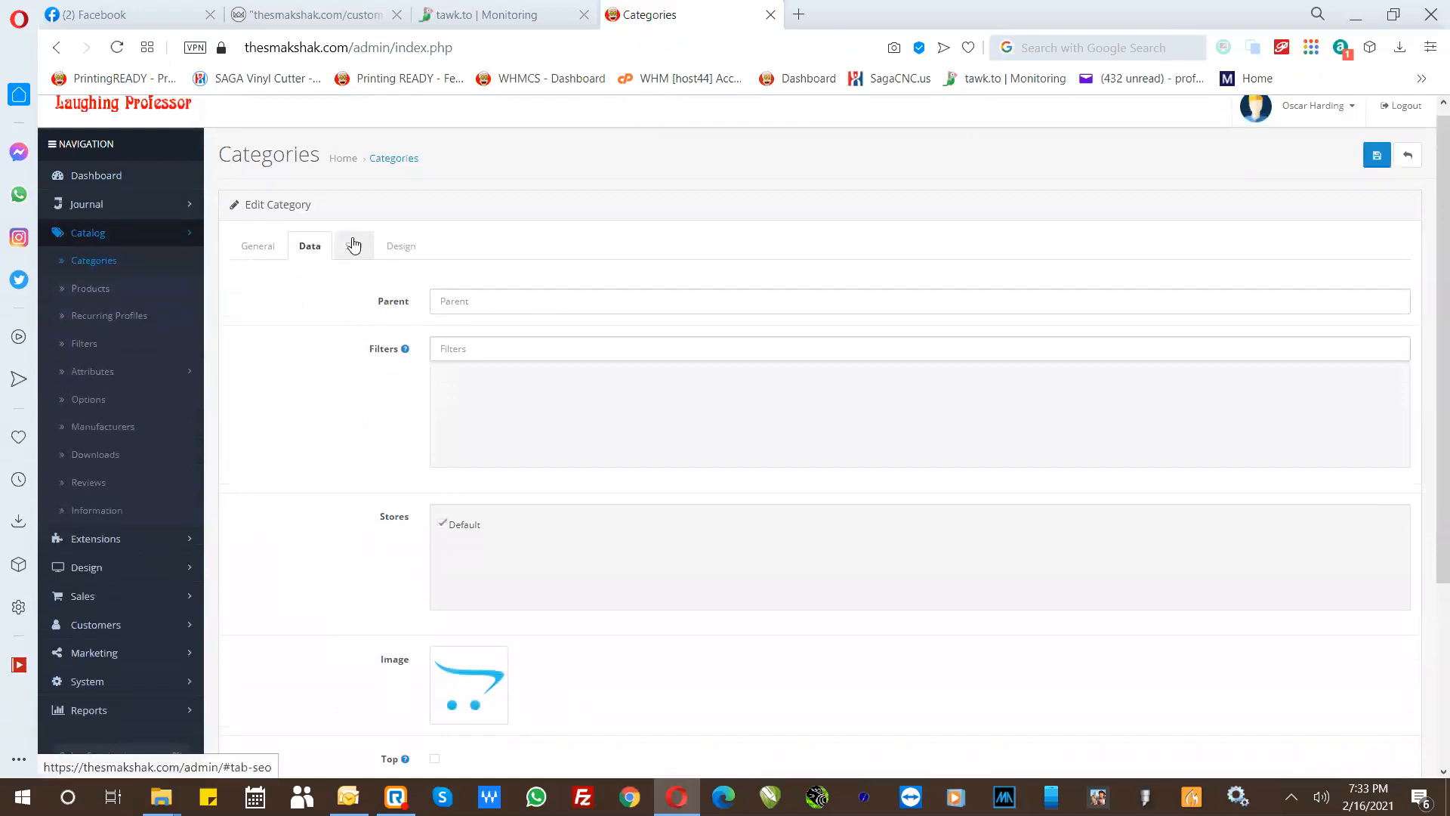
{"action": "scroll", "coordinate": [382, 605], "scroll_direction": "down", "scroll_amount": 3}
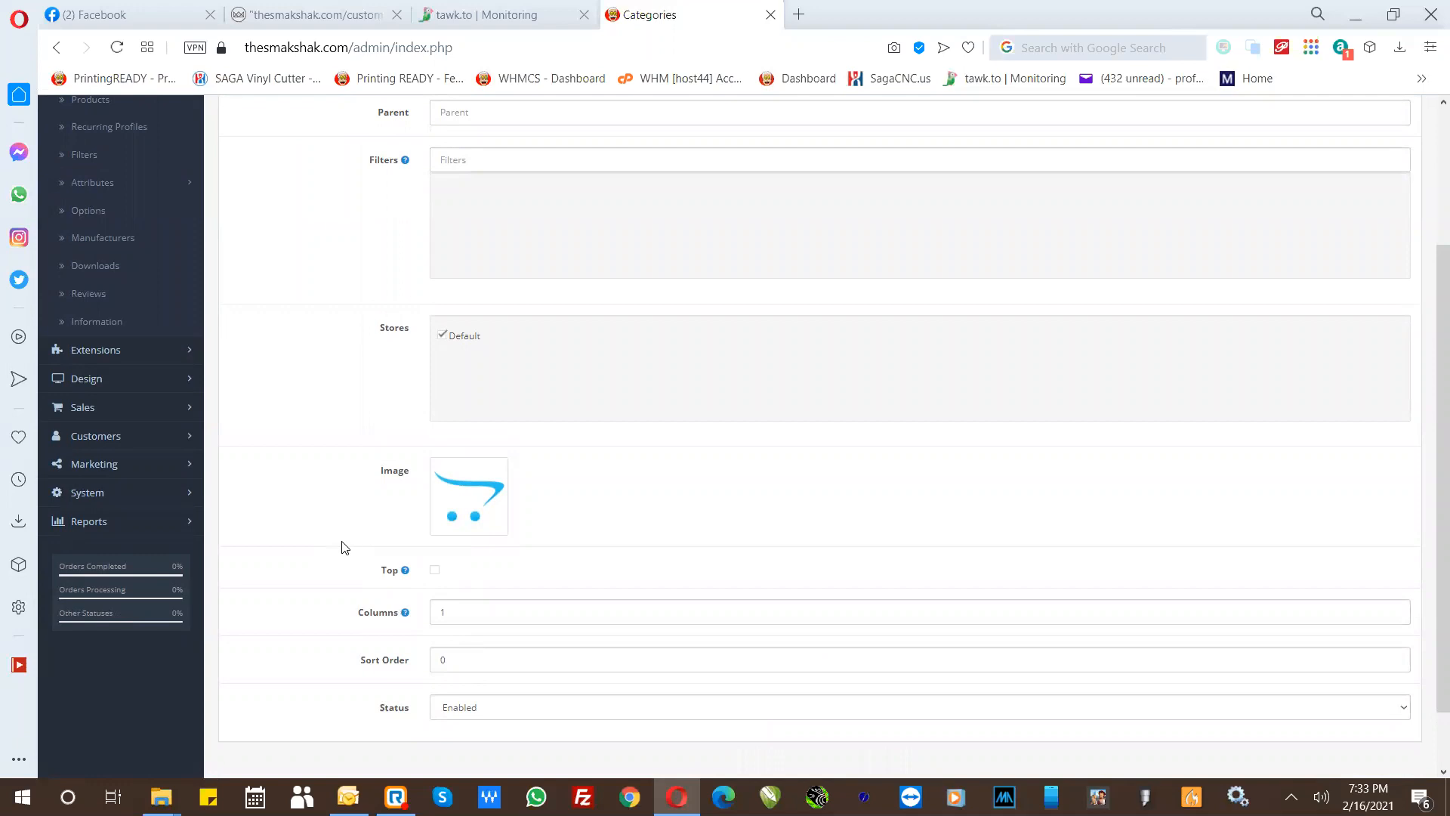
{"action": "scroll", "coordinate": [339, 545], "scroll_direction": "up", "scroll_amount": 3}
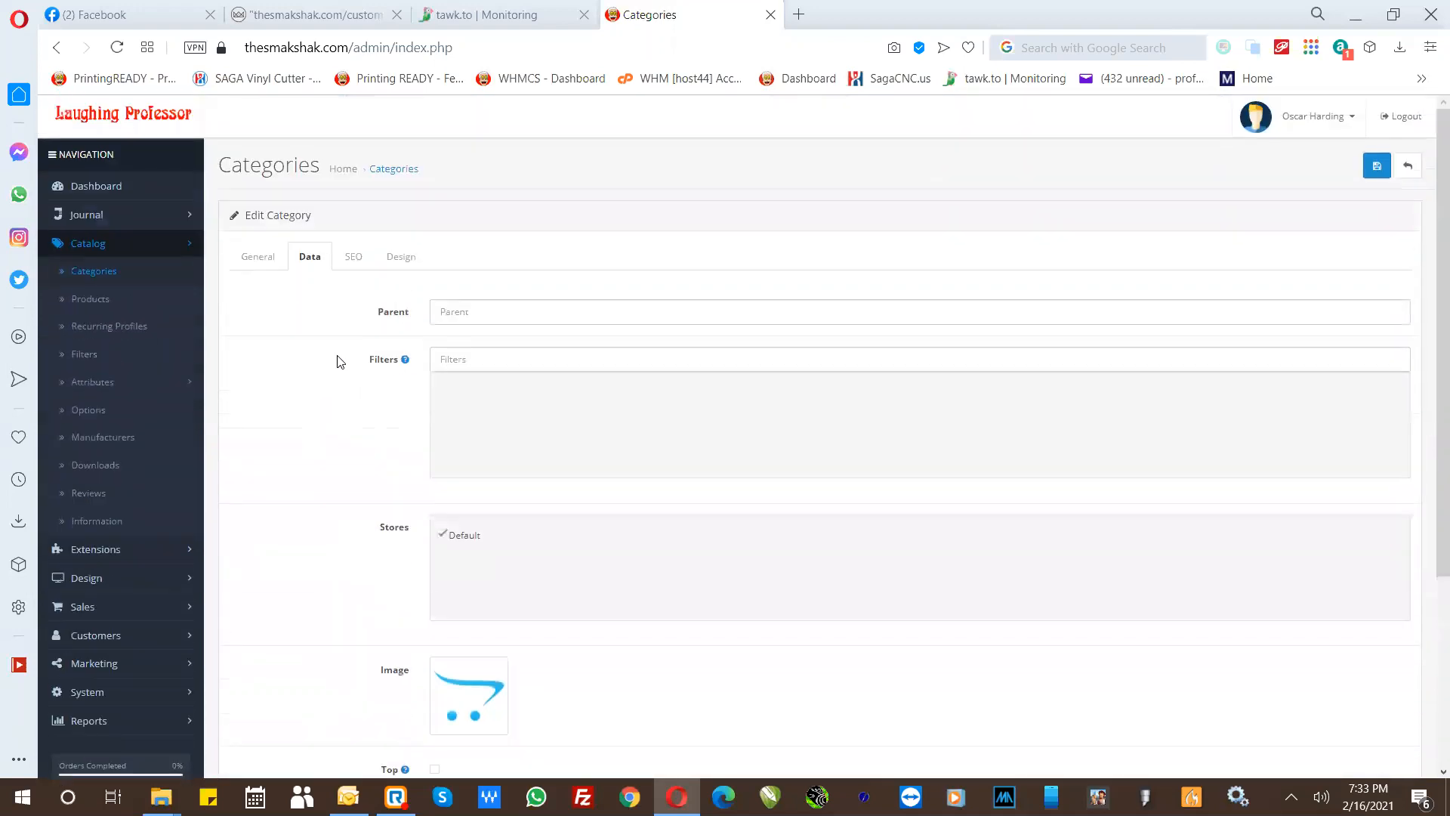
- Replace the spaces on both sides of "Tasmanian" in the category's SEO keyword with hyphens
{"action": "left_click", "coordinate": [351, 265]}
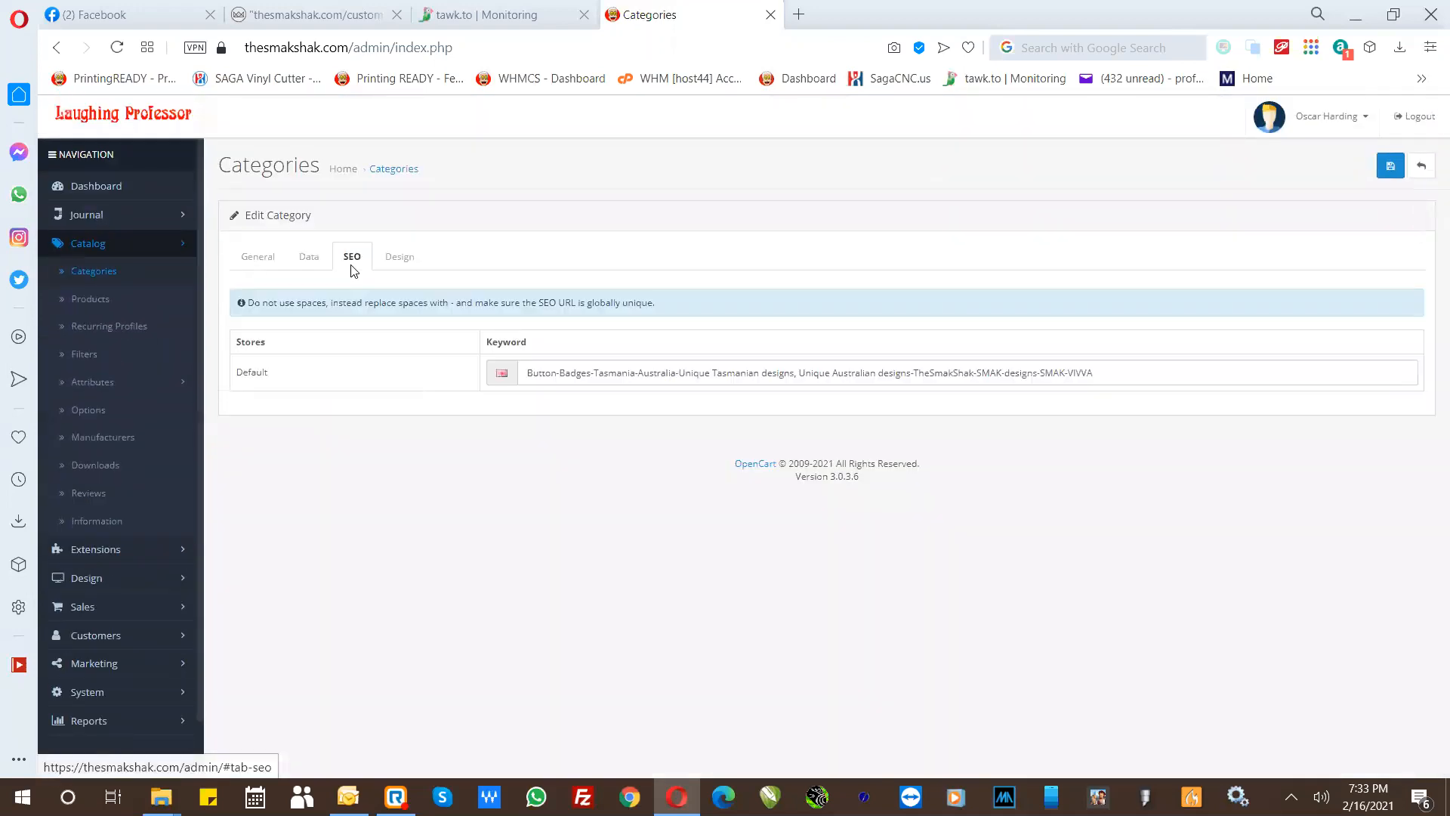
{"action": "left_click", "coordinate": [521, 369]}
{"action": "left_click", "coordinate": [715, 373]}
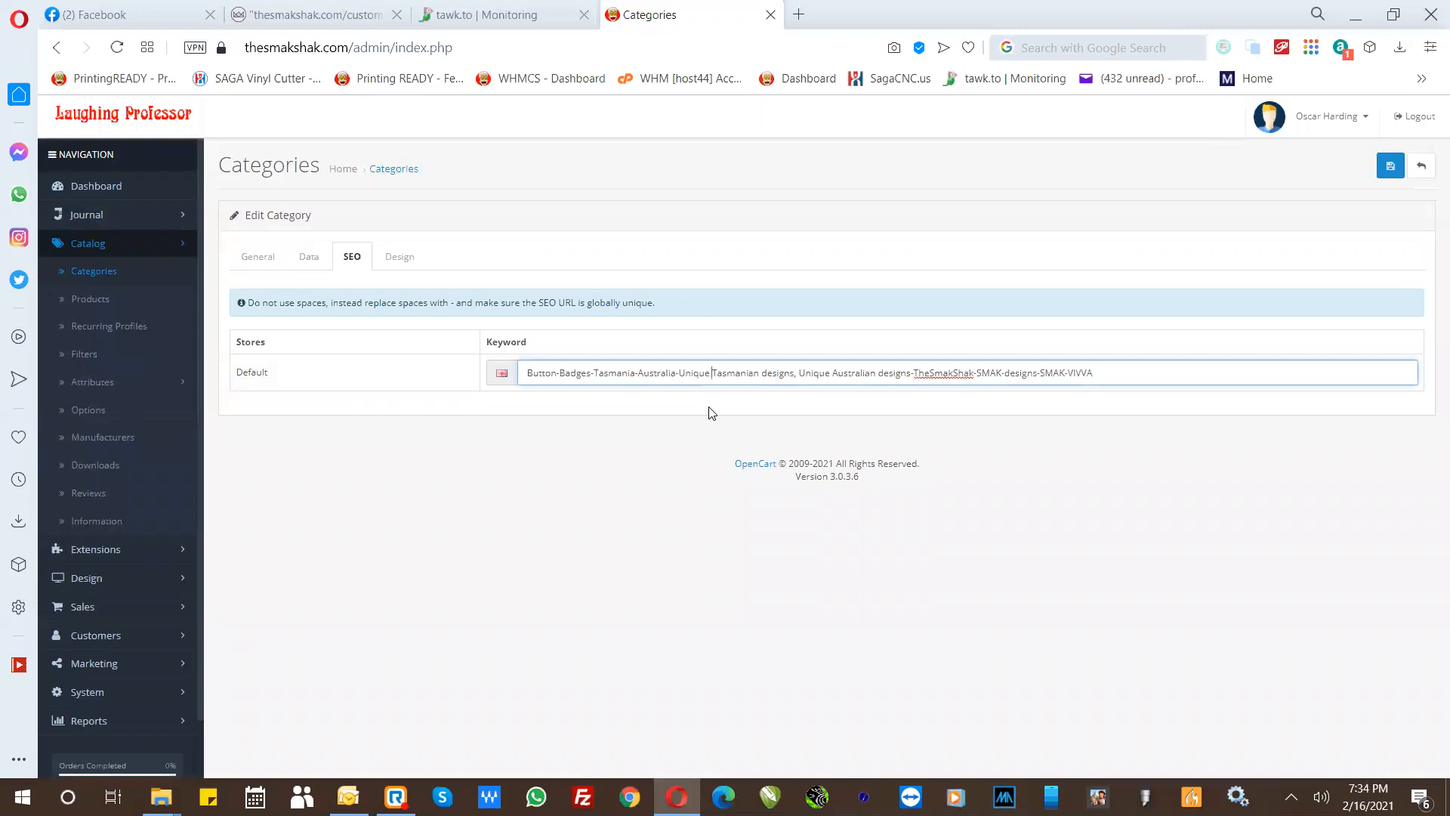
{"action": "key", "text": "BackSpace"}
{"action": "type", "text": "-"}
{"action": "left_click", "coordinate": [763, 373]}
{"action": "key", "text": "BackSpace"}
{"action": "type", "text": "-"}
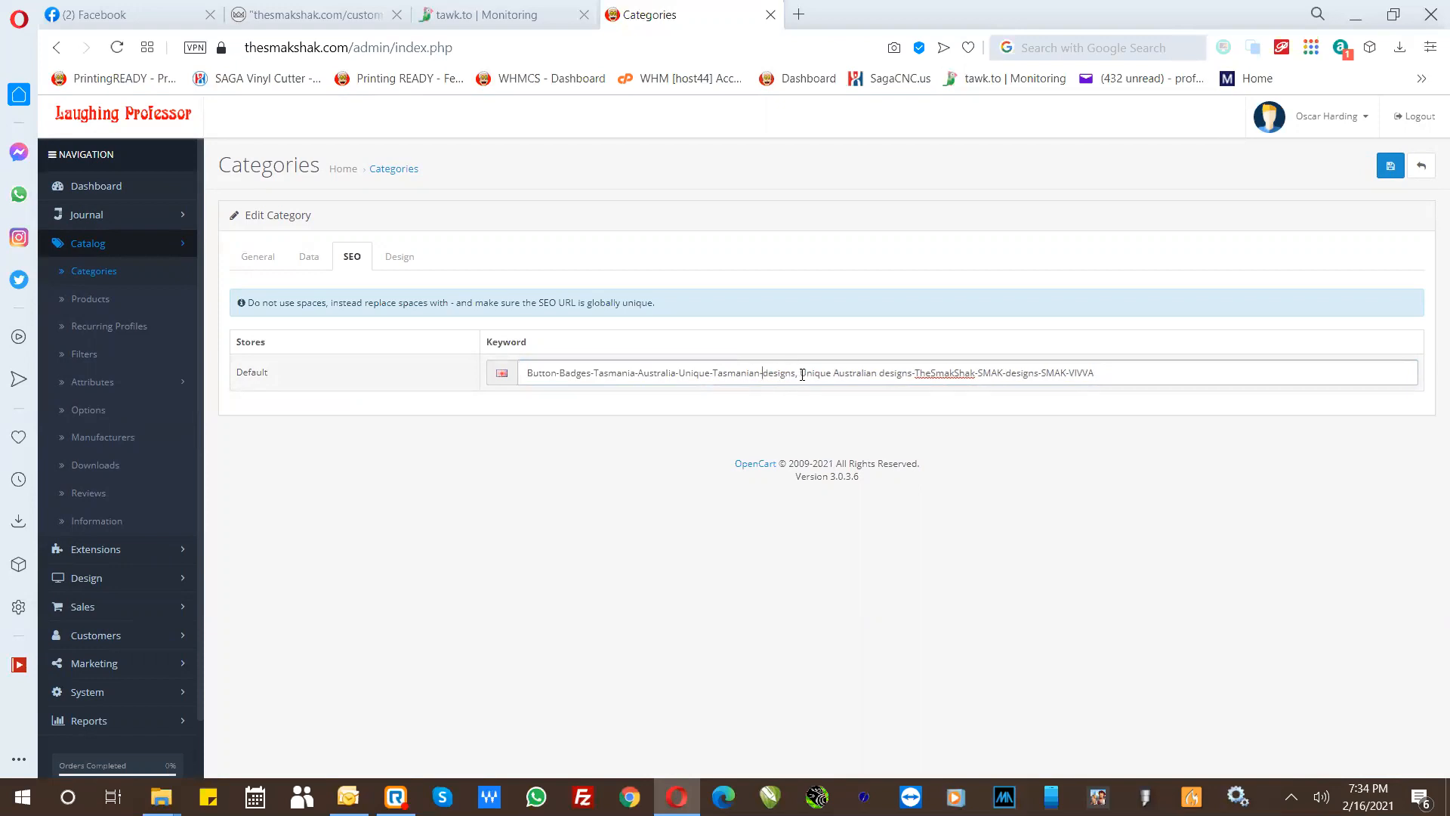
- Hyphenate the SEO keyword's middle part as "designs-Unique-Australian-designs", removing the comma, and save the category
{"action": "left_click", "coordinate": [801, 373]}
{"action": "key", "text": "BackSpace"}
{"action": "key", "text": "BackSpace"}
{"action": "type", "text": "-"}
{"action": "left_click", "coordinate": [831, 373]}
{"action": "key", "text": "BackSpace"}
{"action": "type", "text": "-"}
{"action": "key", "text": "BackSpace"}
{"action": "type", "text": "-"}
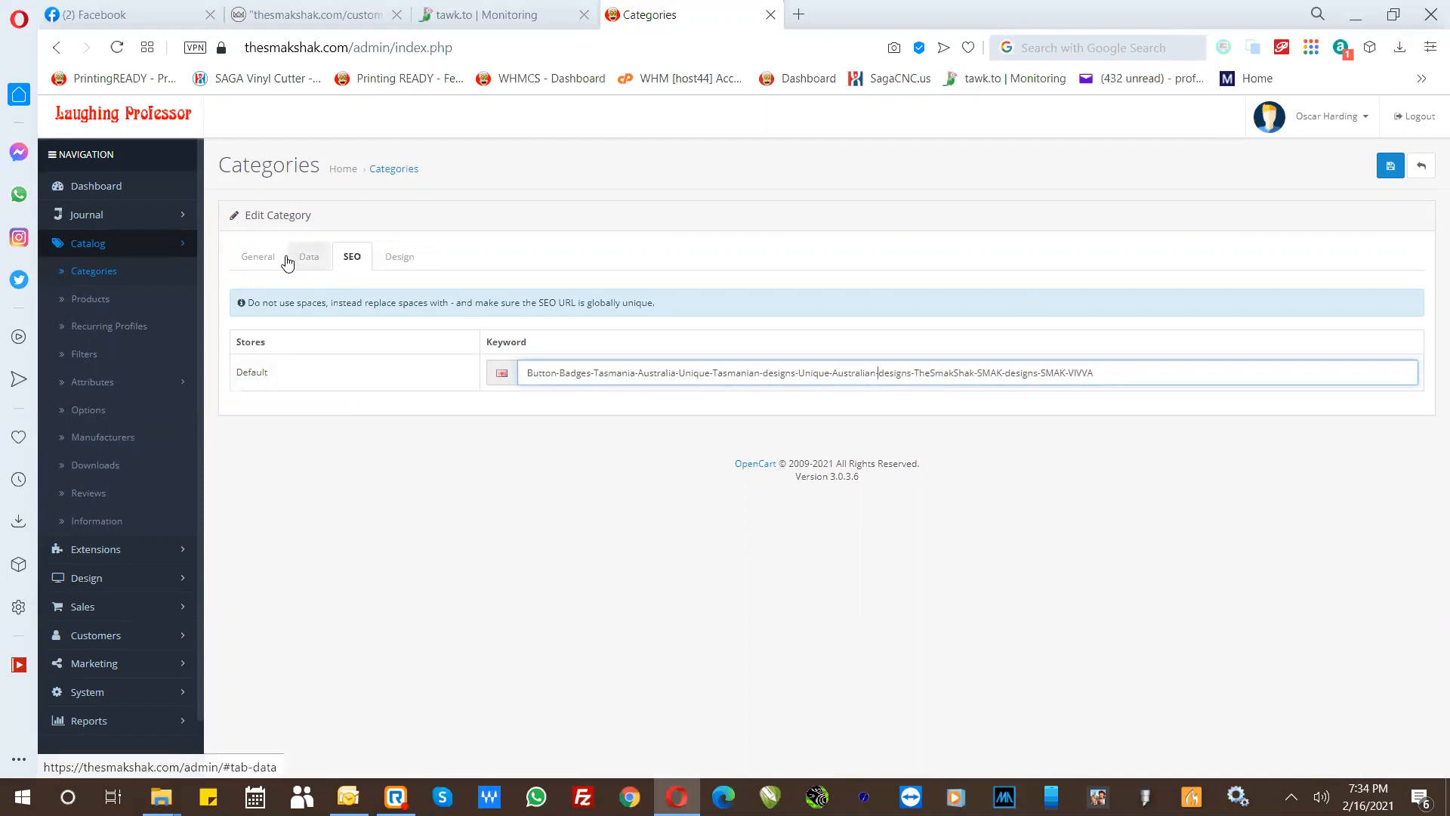
{"action": "left_click", "coordinate": [255, 257]}
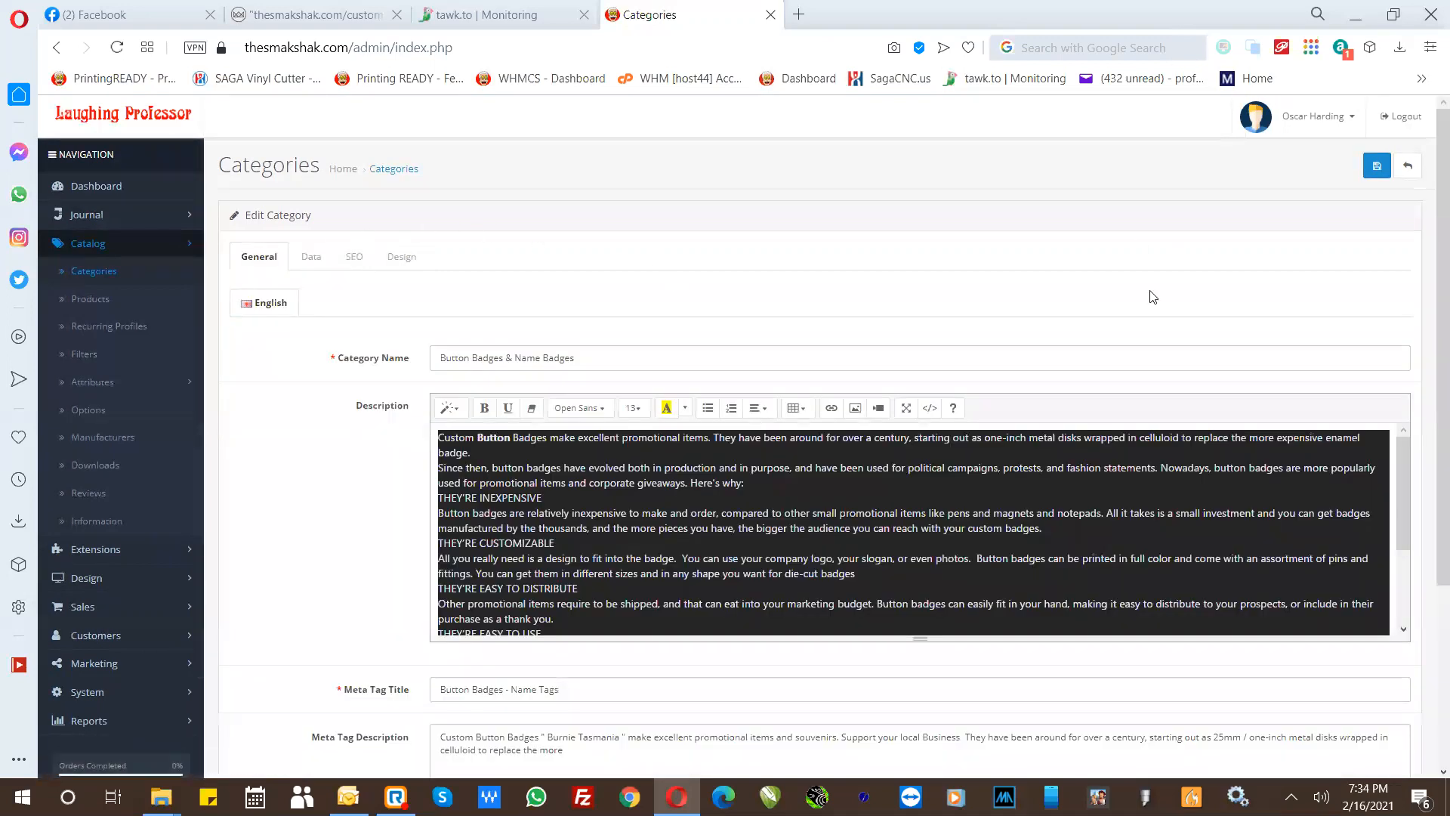
{"action": "left_click", "coordinate": [1377, 168]}
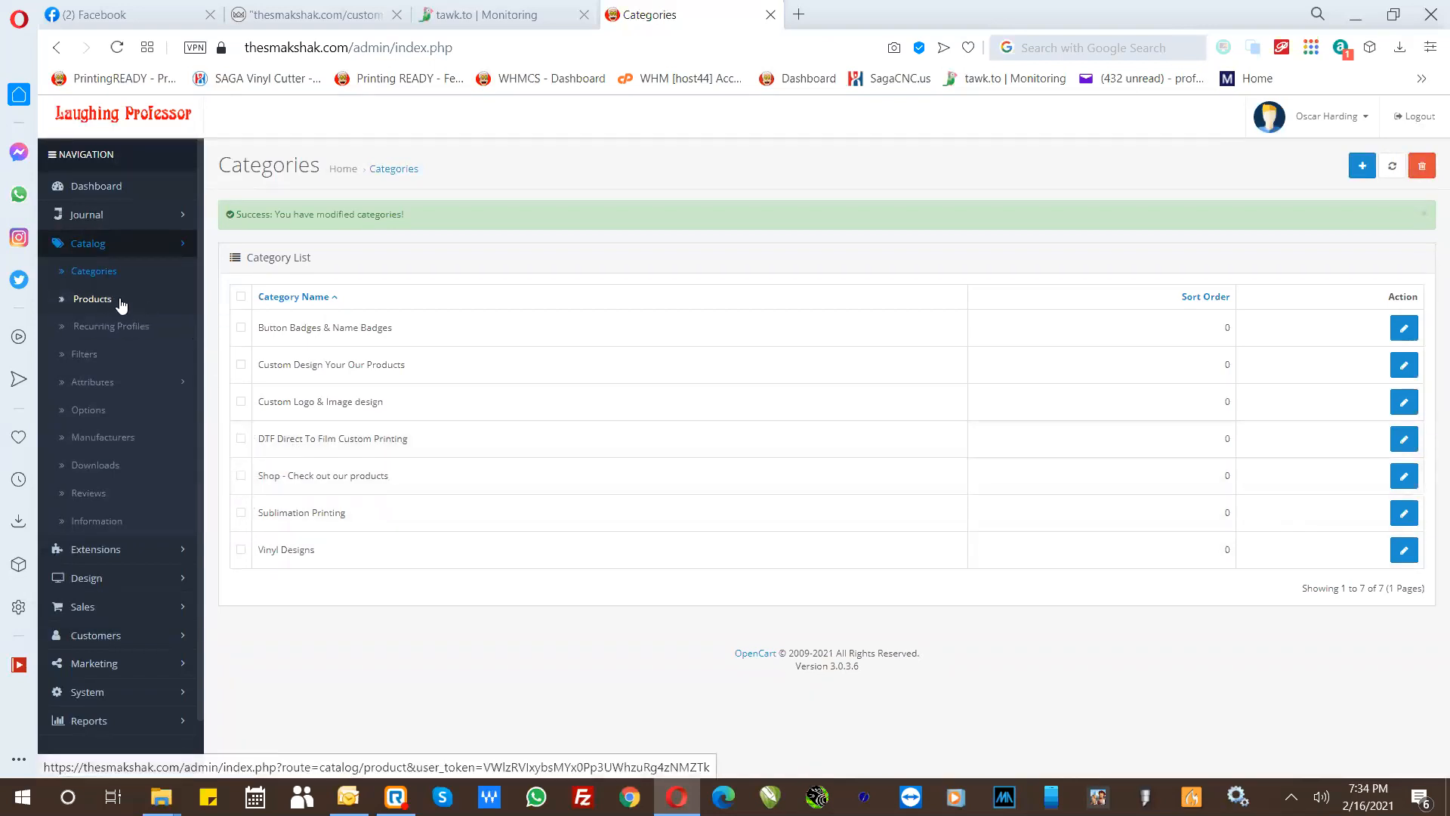
- Start a new catalog product and name it "Design YOUR OWN Mug"
{"action": "left_click", "coordinate": [97, 300]}
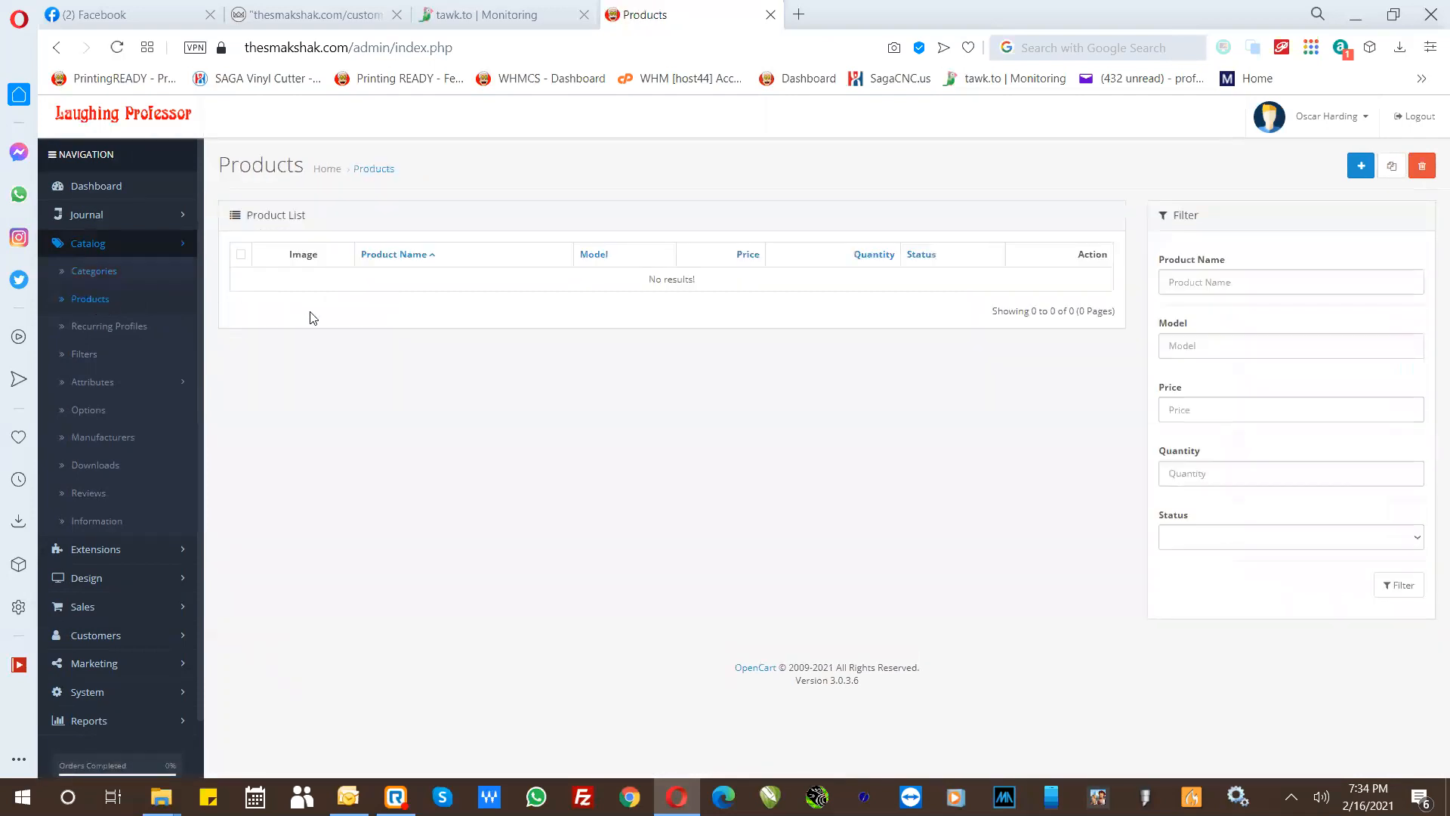
{"action": "left_click", "coordinate": [1359, 167]}
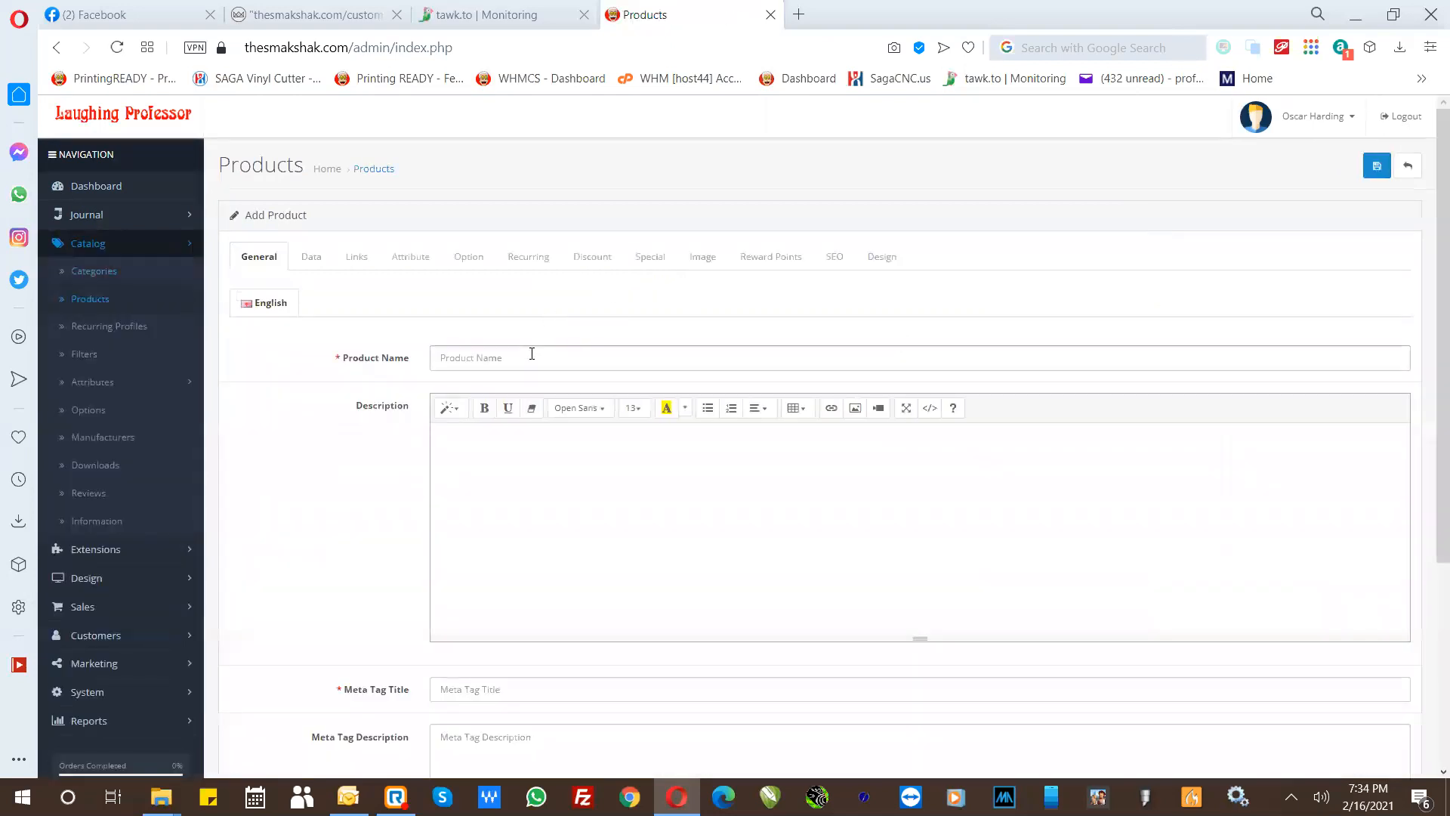
{"action": "left_click", "coordinate": [532, 354]}
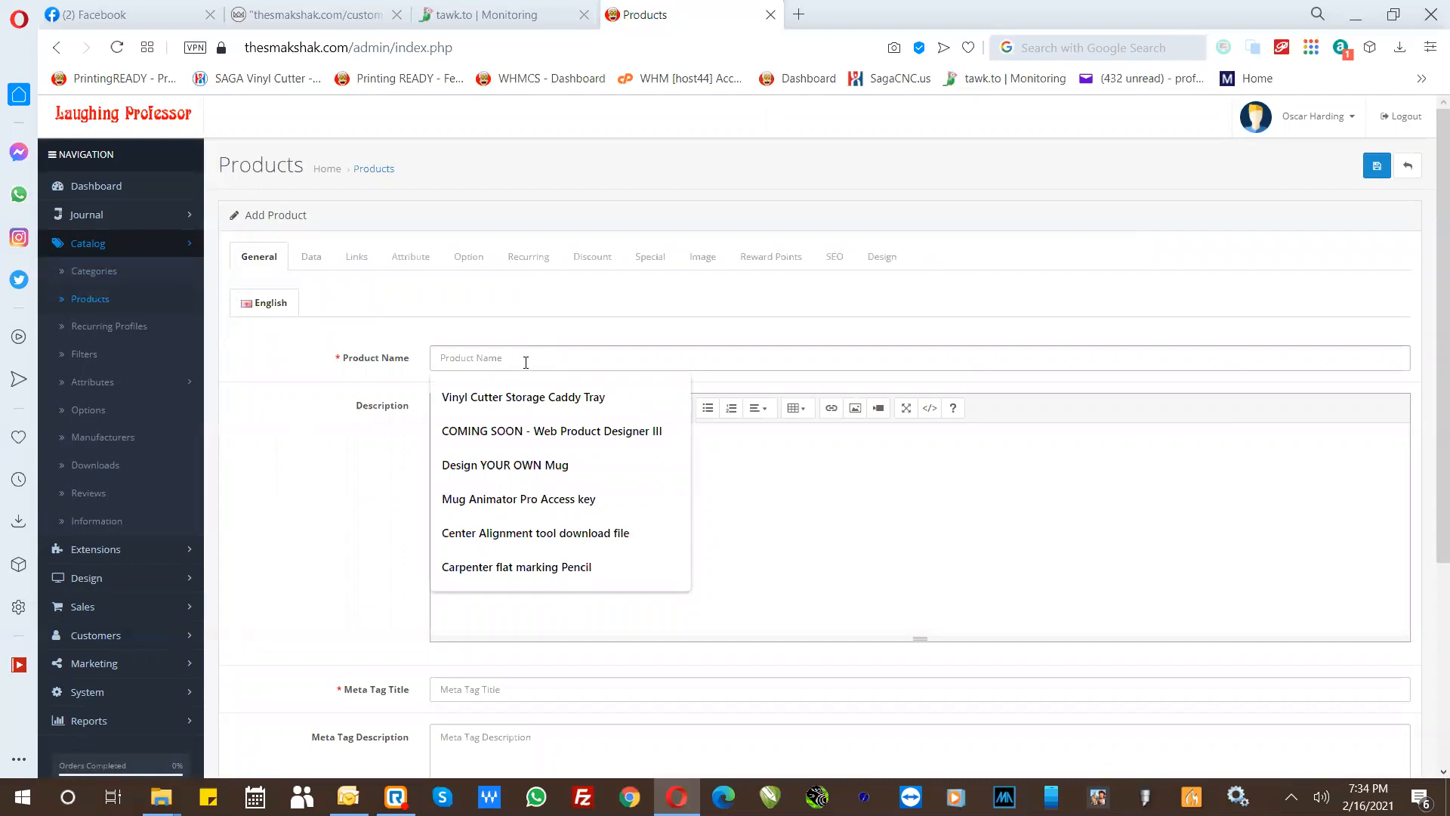
{"action": "left_click", "coordinate": [484, 466]}
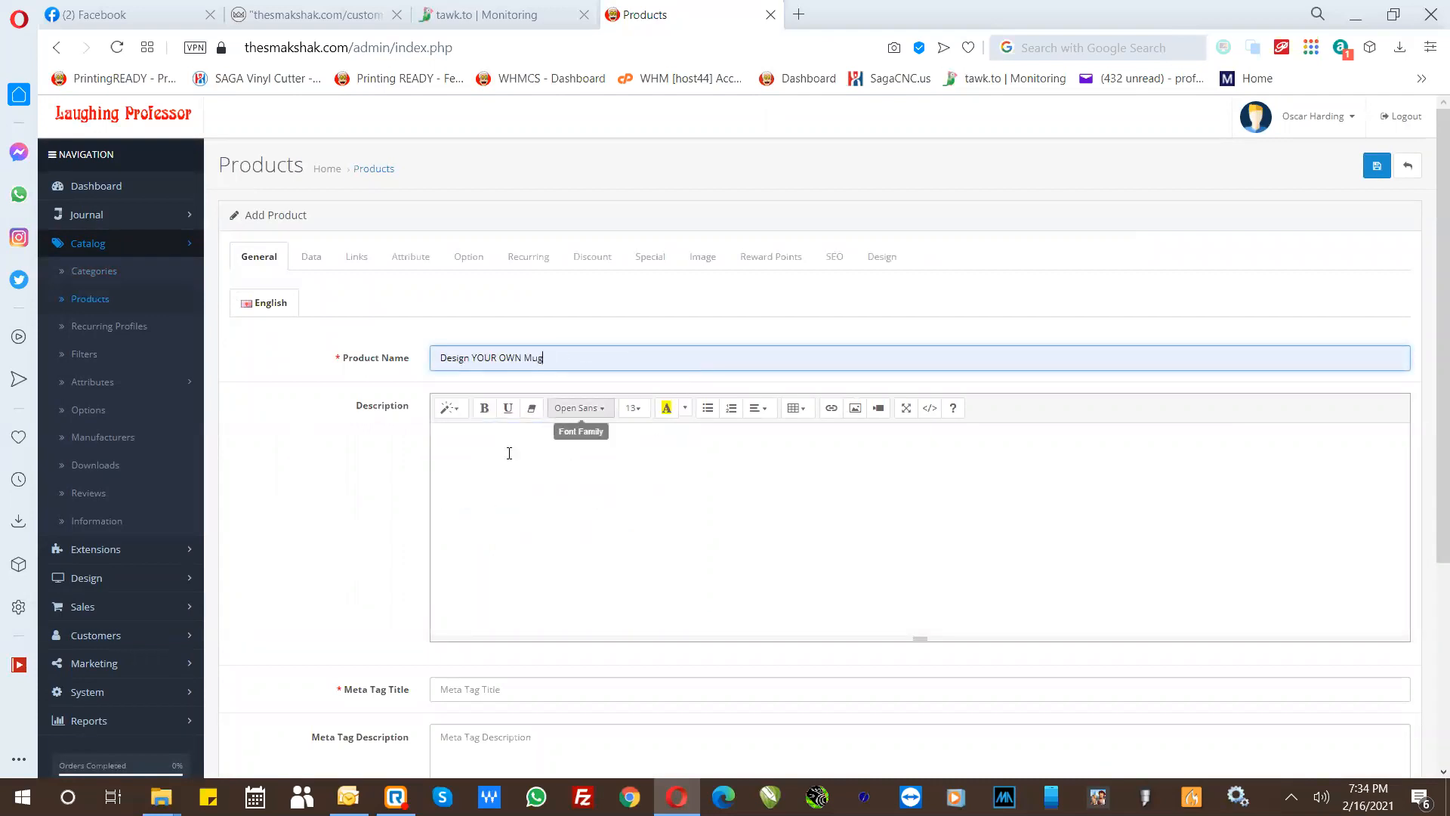
- Copy the product name "Design YOUR OWN Mug" into the product's meta tag title
{"action": "left_click_drag", "start_coordinate": [582, 355], "coordinate": [298, 333]}
{"action": "key", "text": "ctrl+c"}
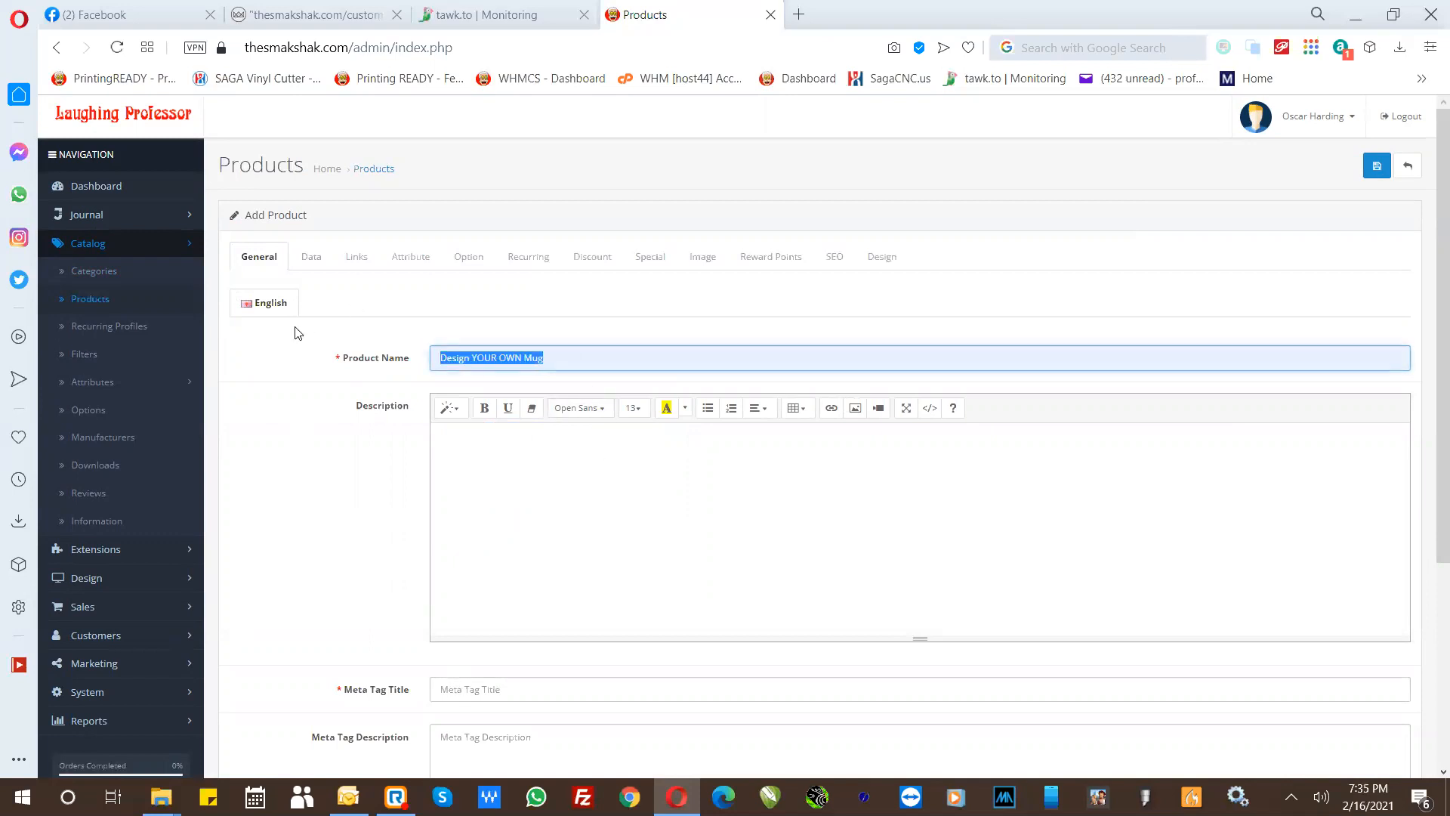
{"action": "left_click", "coordinate": [464, 691]}
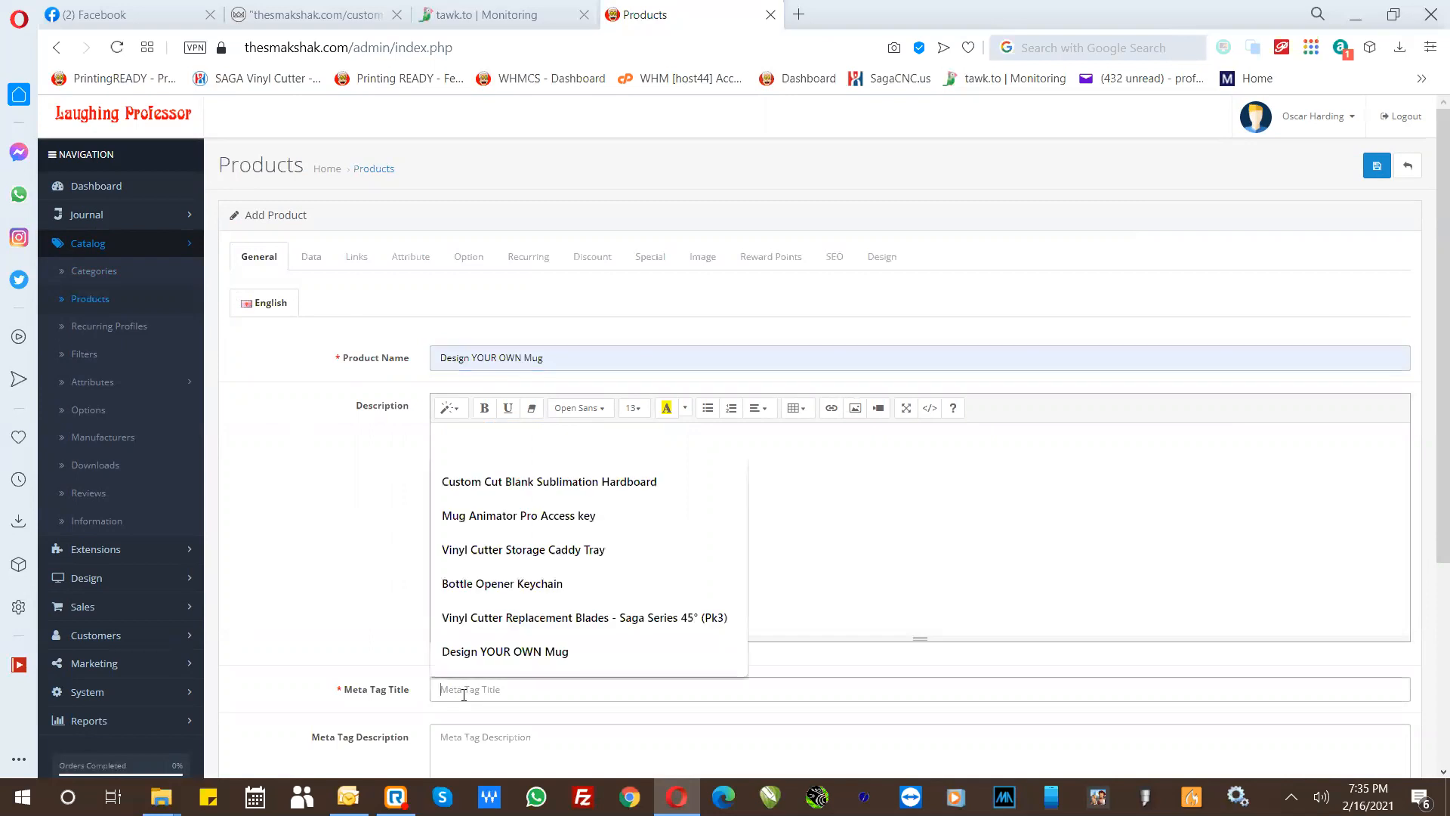
{"action": "key", "text": "ctrl+v"}
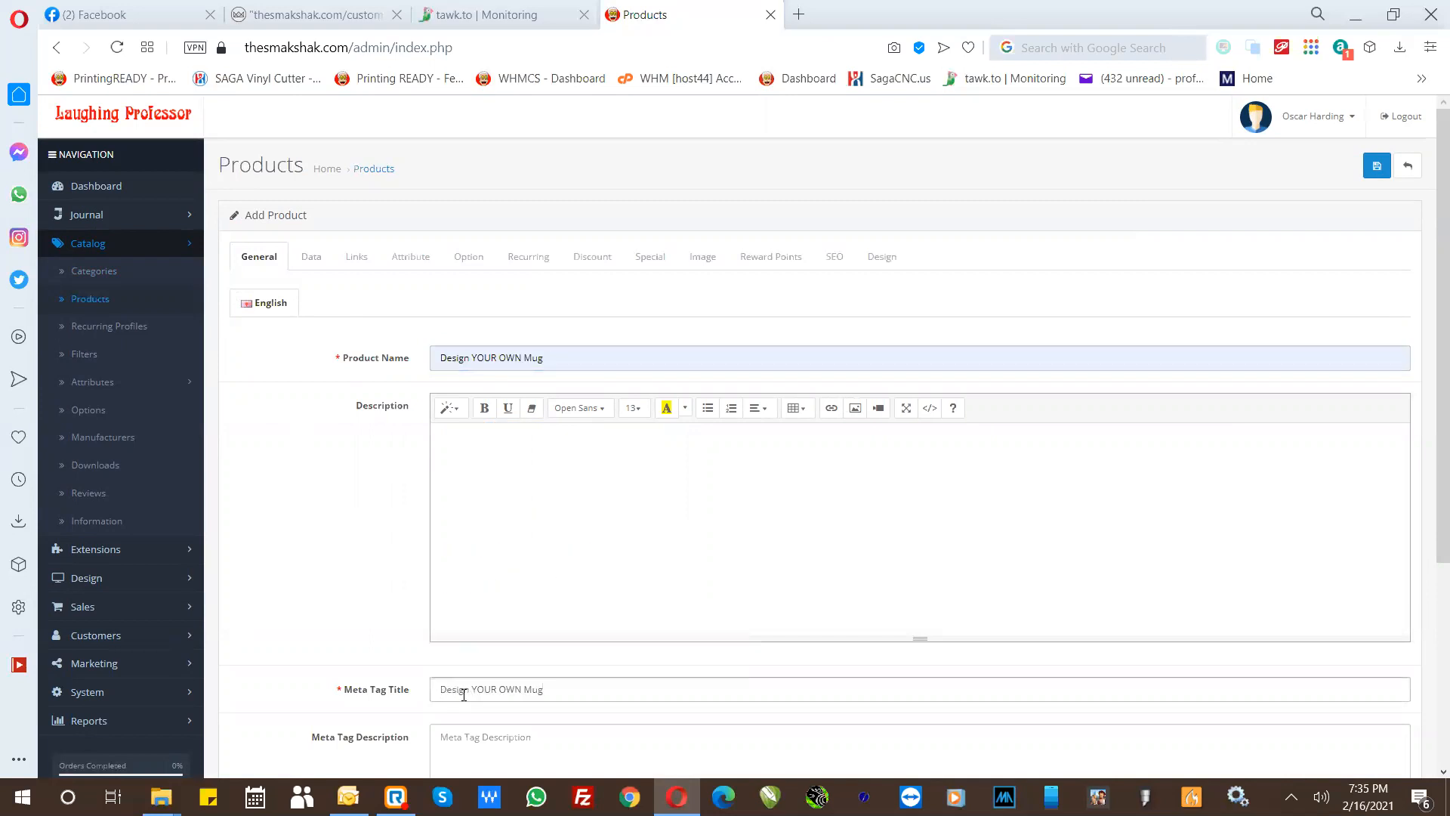
{"action": "left_click", "coordinate": [338, 688]}
{"action": "left_click", "coordinate": [291, 592]}
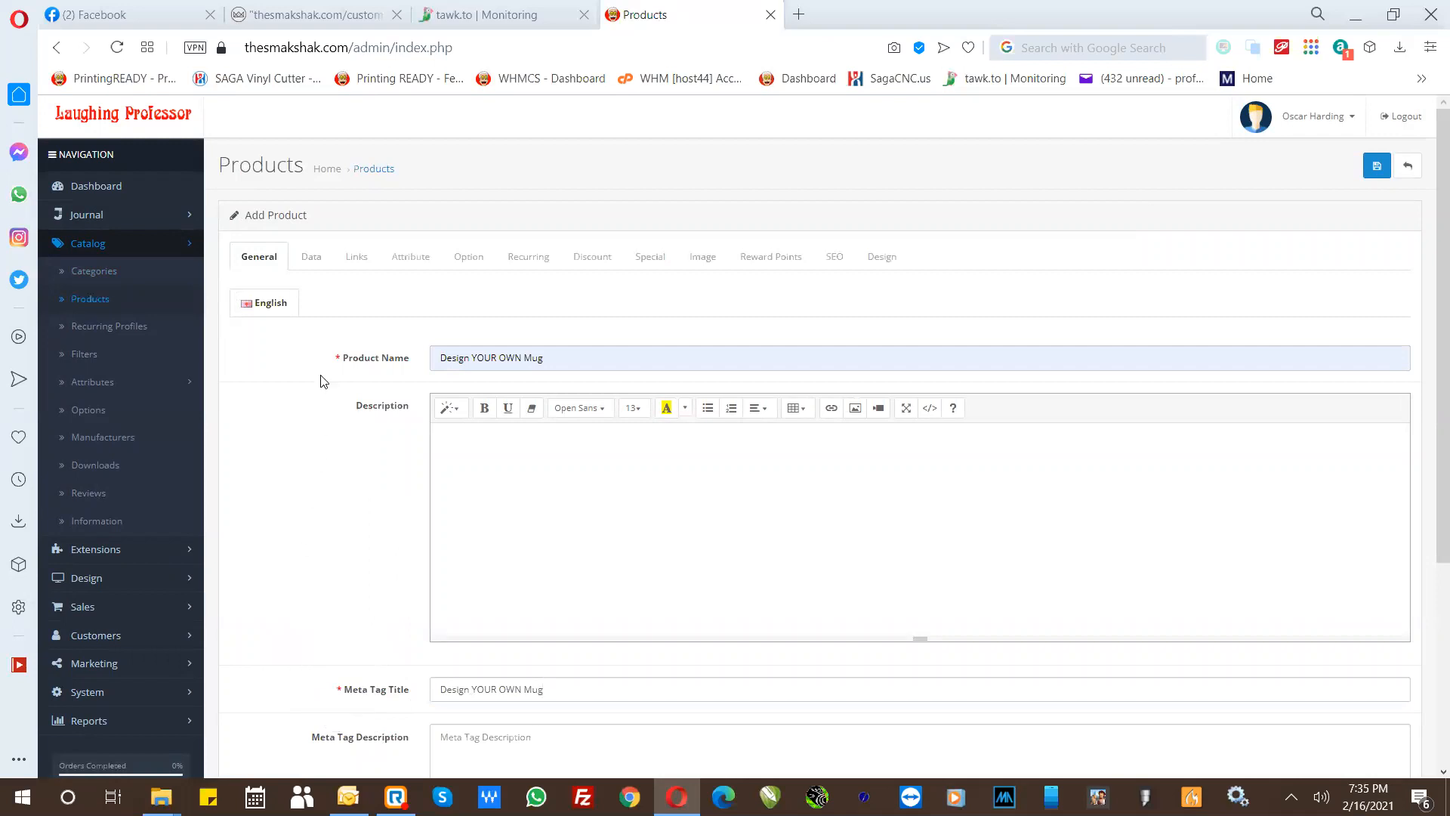
- Set the product's model to "Design YOUR OWN Mug" in its data settings and recheck the general details
{"action": "left_click", "coordinate": [302, 273]}
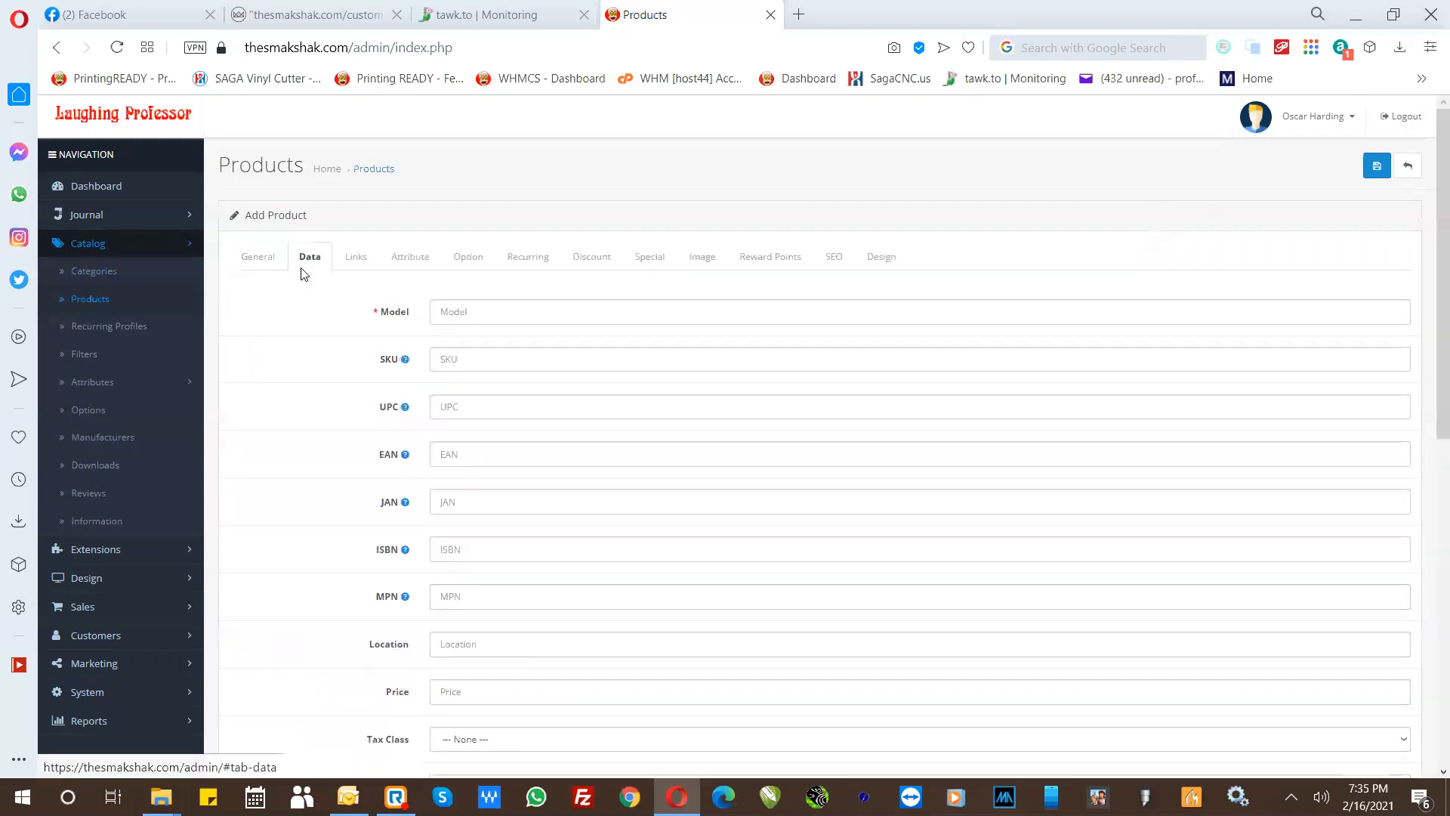
{"action": "left_click", "coordinate": [445, 310]}
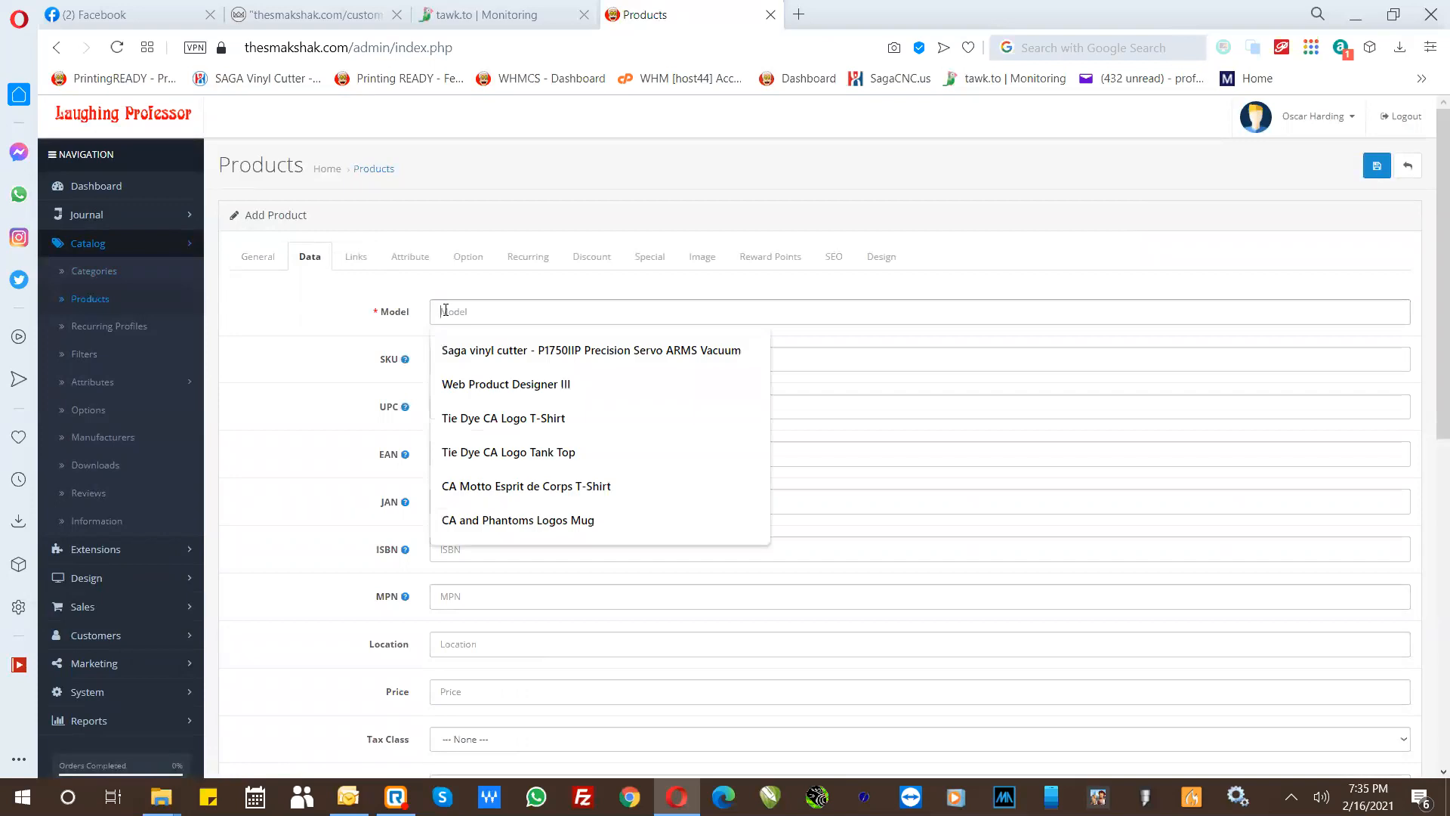
{"action": "key", "text": "ctrl+v"}
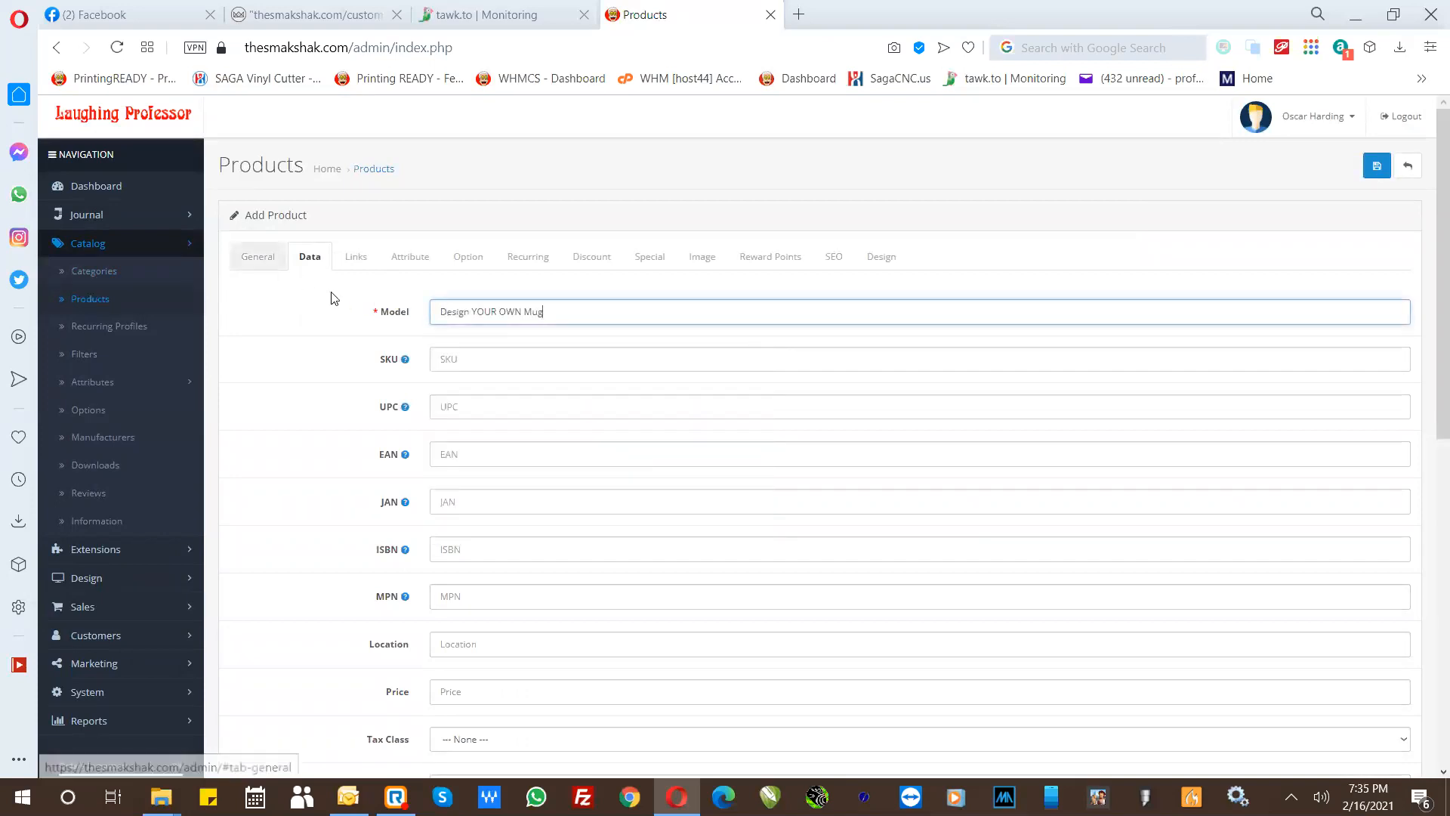
{"action": "left_click", "coordinate": [257, 259]}
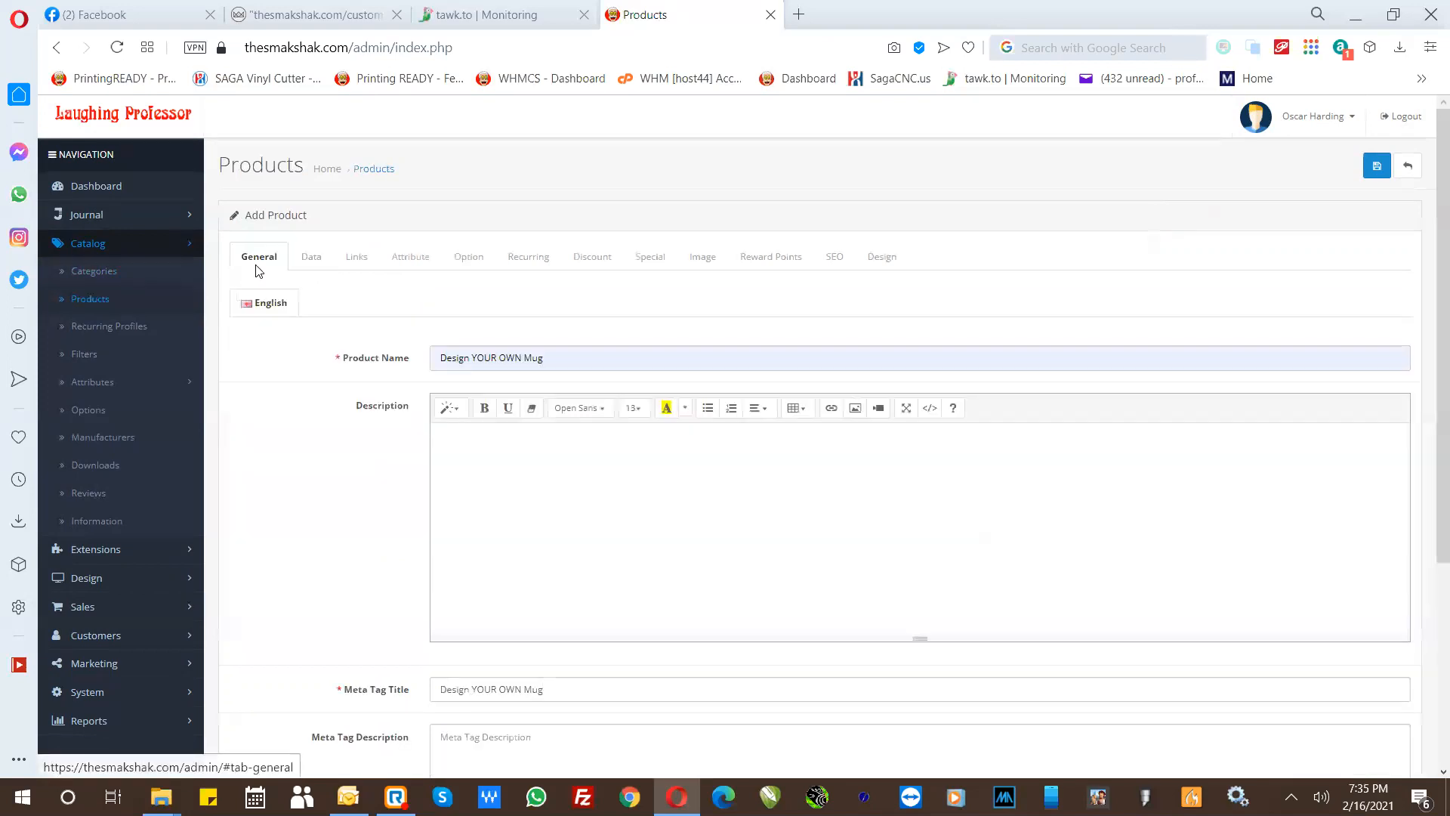
{"action": "left_click", "coordinate": [303, 258]}
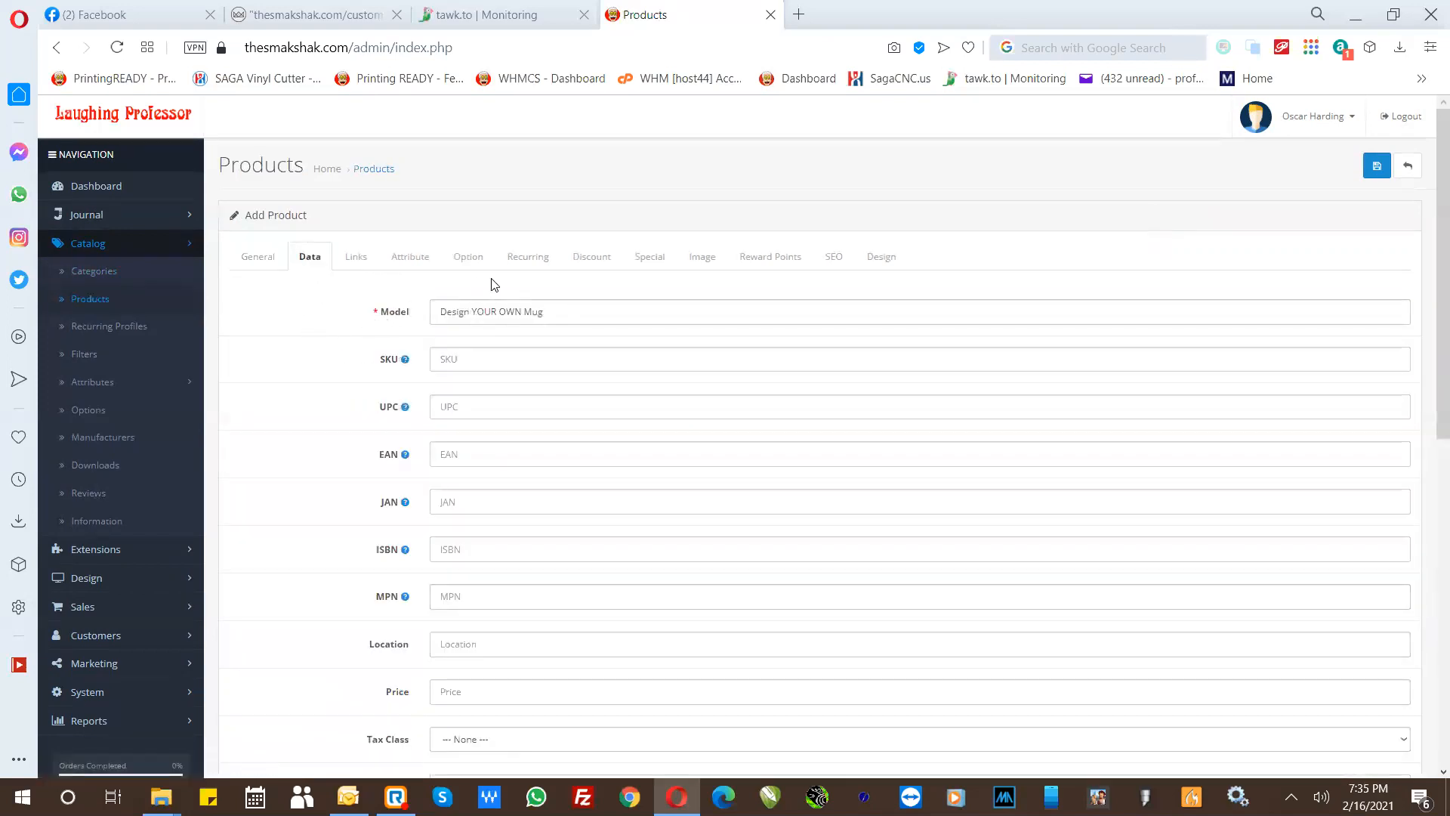
- Set the product's SEO keyword for the default store to "Design-YOUR-OWN-Mug", with hyphens instead of spaces
{"action": "left_click", "coordinate": [833, 257]}
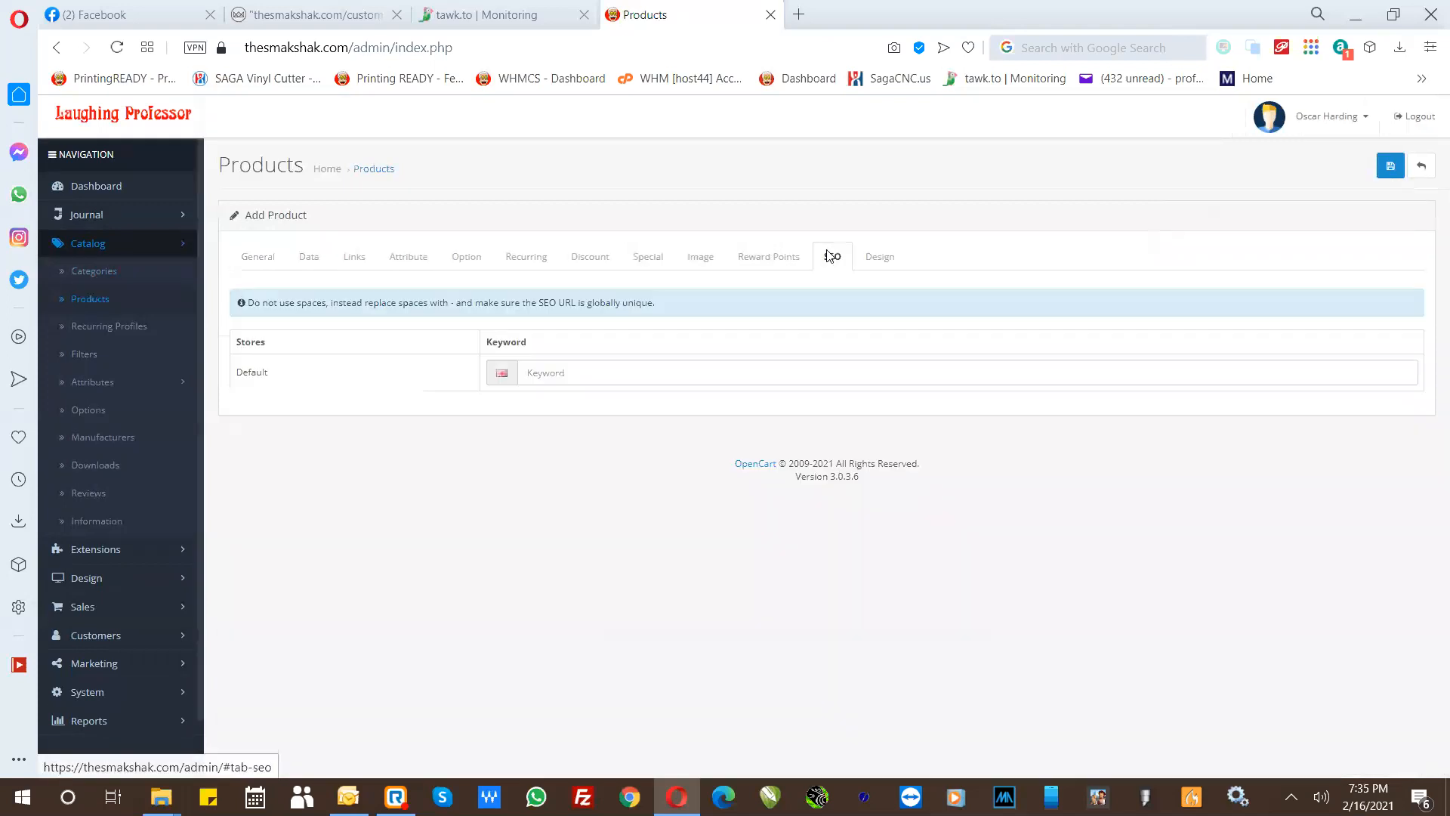
{"action": "left_click", "coordinate": [745, 373]}
{"action": "key", "text": "ctrl+v"}
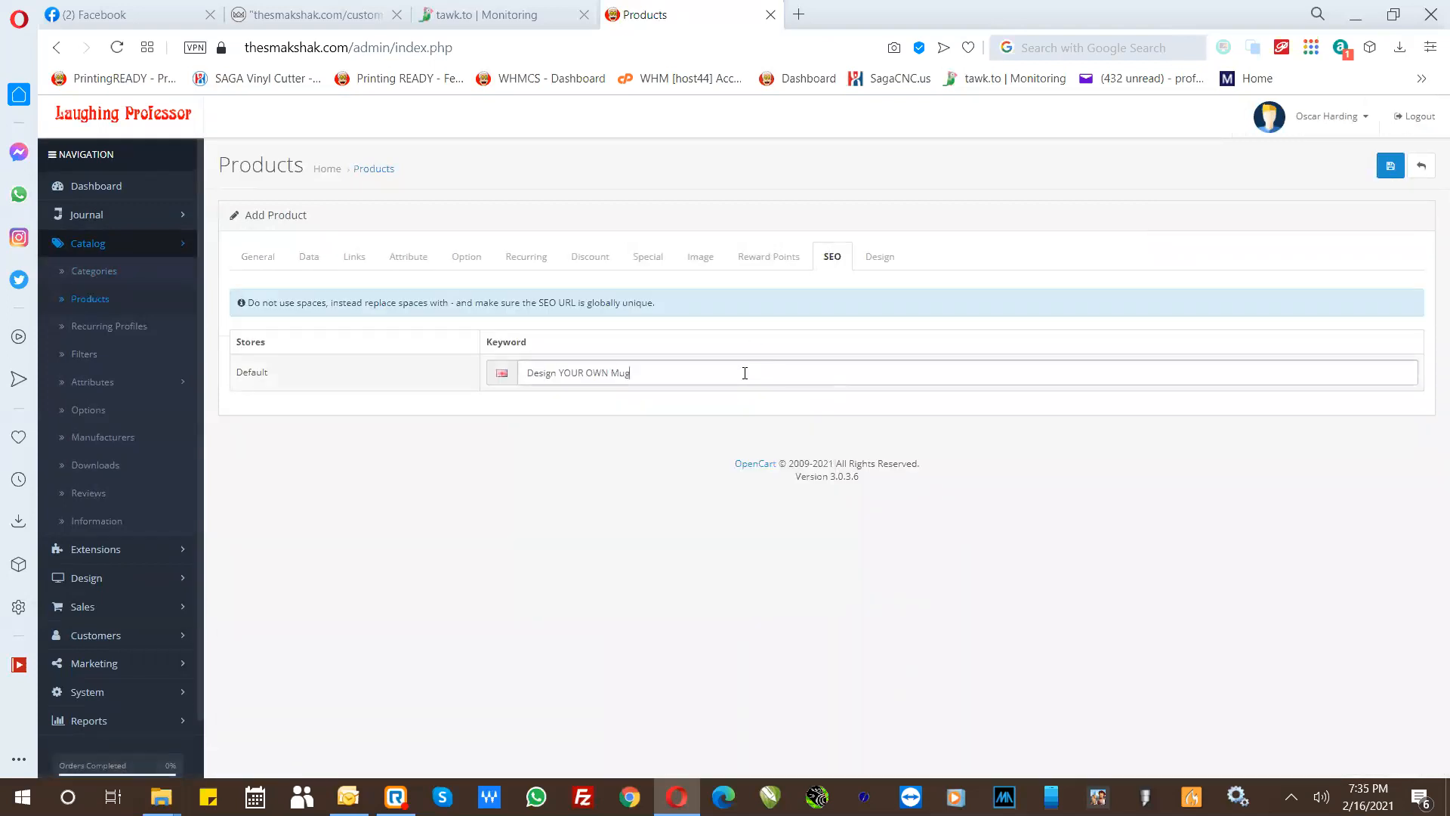
{"action": "left_click", "coordinate": [563, 375]}
{"action": "key", "text": "BackSpace"}
{"action": "type", "text": "-"}
{"action": "left_click", "coordinate": [586, 373]}
{"action": "key", "text": "BackSpace"}
{"action": "type", "text": "-"}
{"action": "left_click", "coordinate": [614, 374]}
{"action": "key", "text": "BackSpace"}
{"action": "type", "text": "-"}
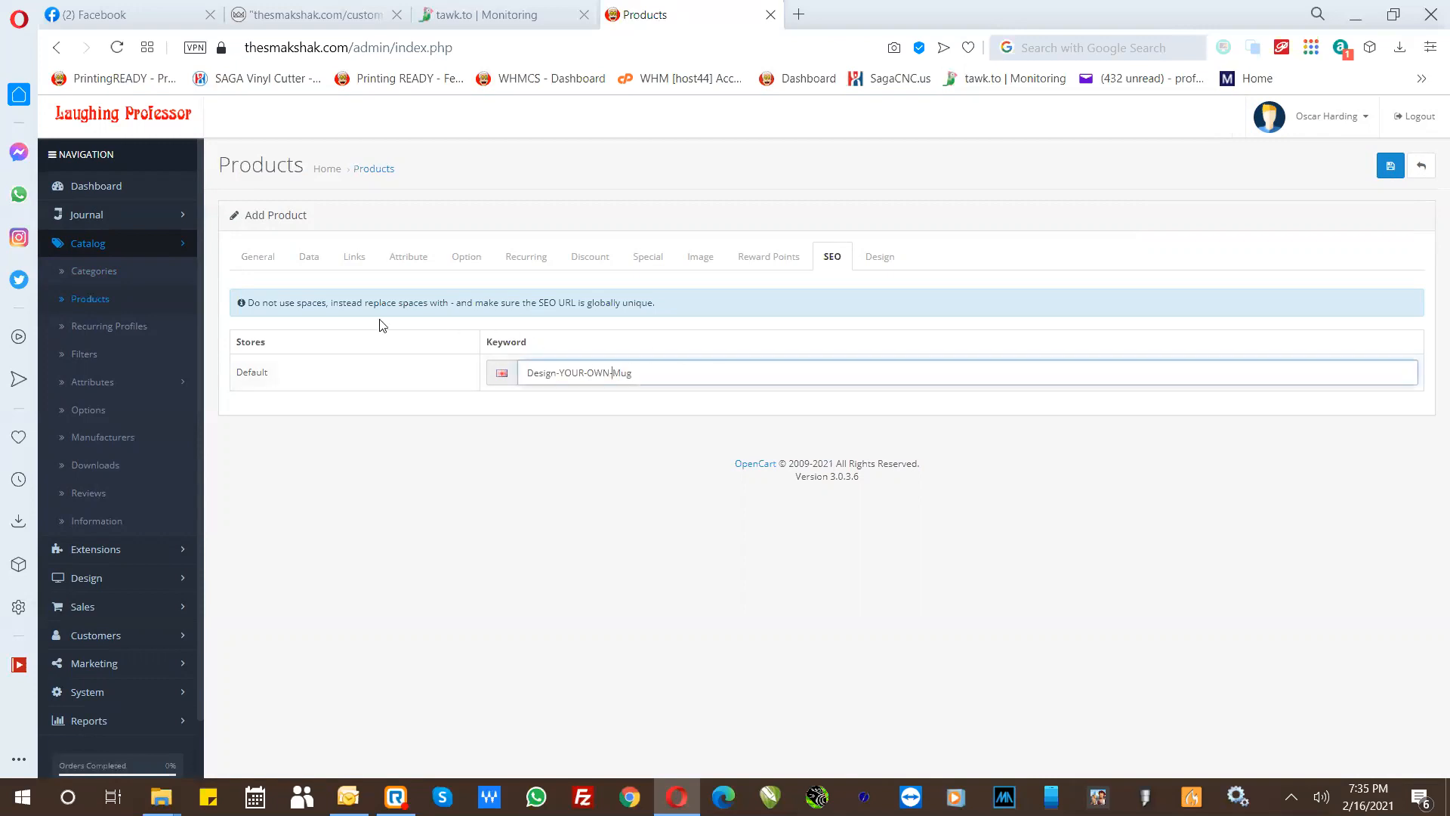
- Link the product to the category "Shop - Check out our products" and save the product
{"action": "left_click", "coordinate": [352, 257]}
{"action": "left_click", "coordinate": [467, 358]}
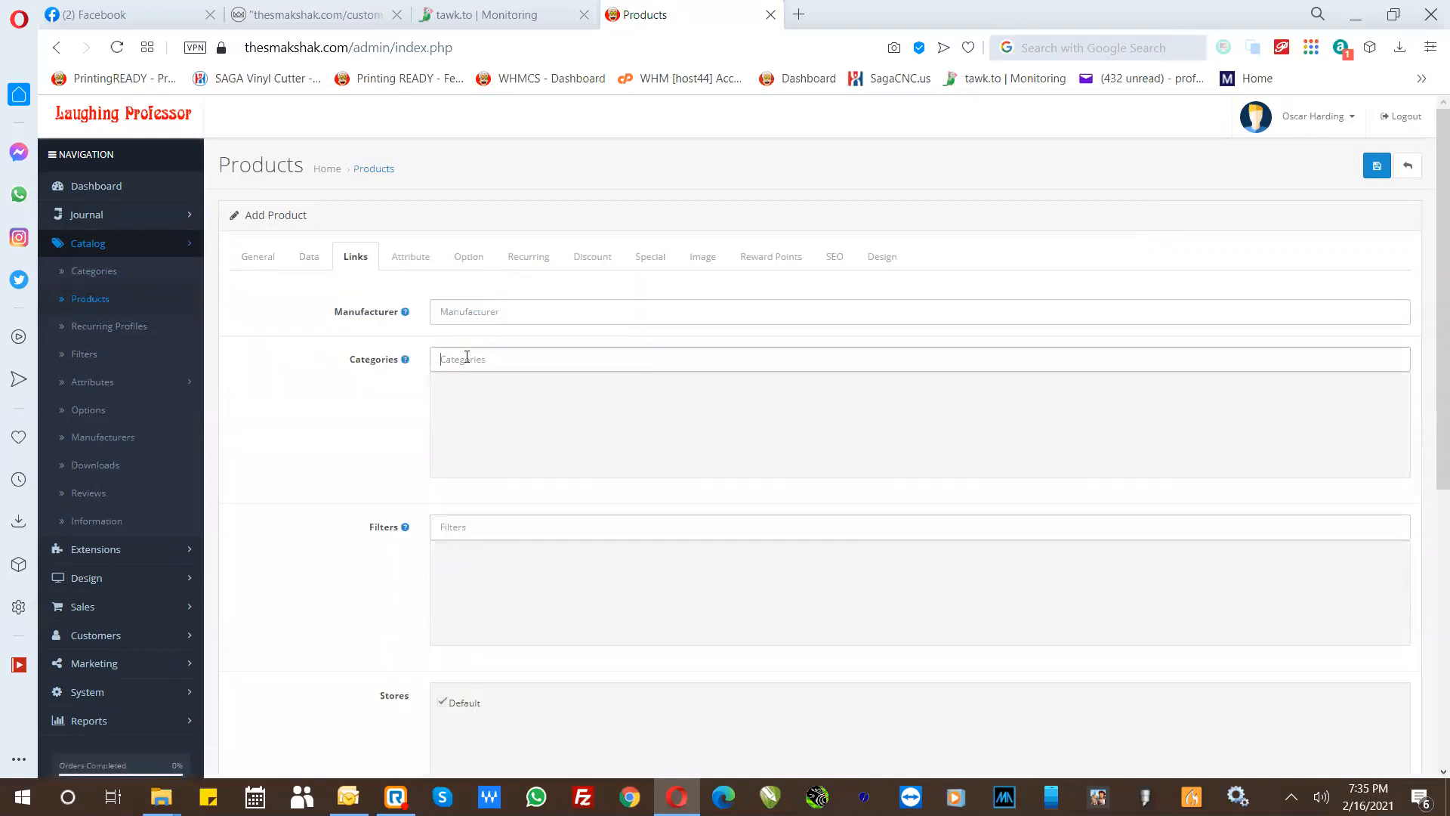
{"action": "left_click", "coordinate": [467, 387]}
{"action": "left_click", "coordinate": [441, 386]}
{"action": "left_click", "coordinate": [453, 365]}
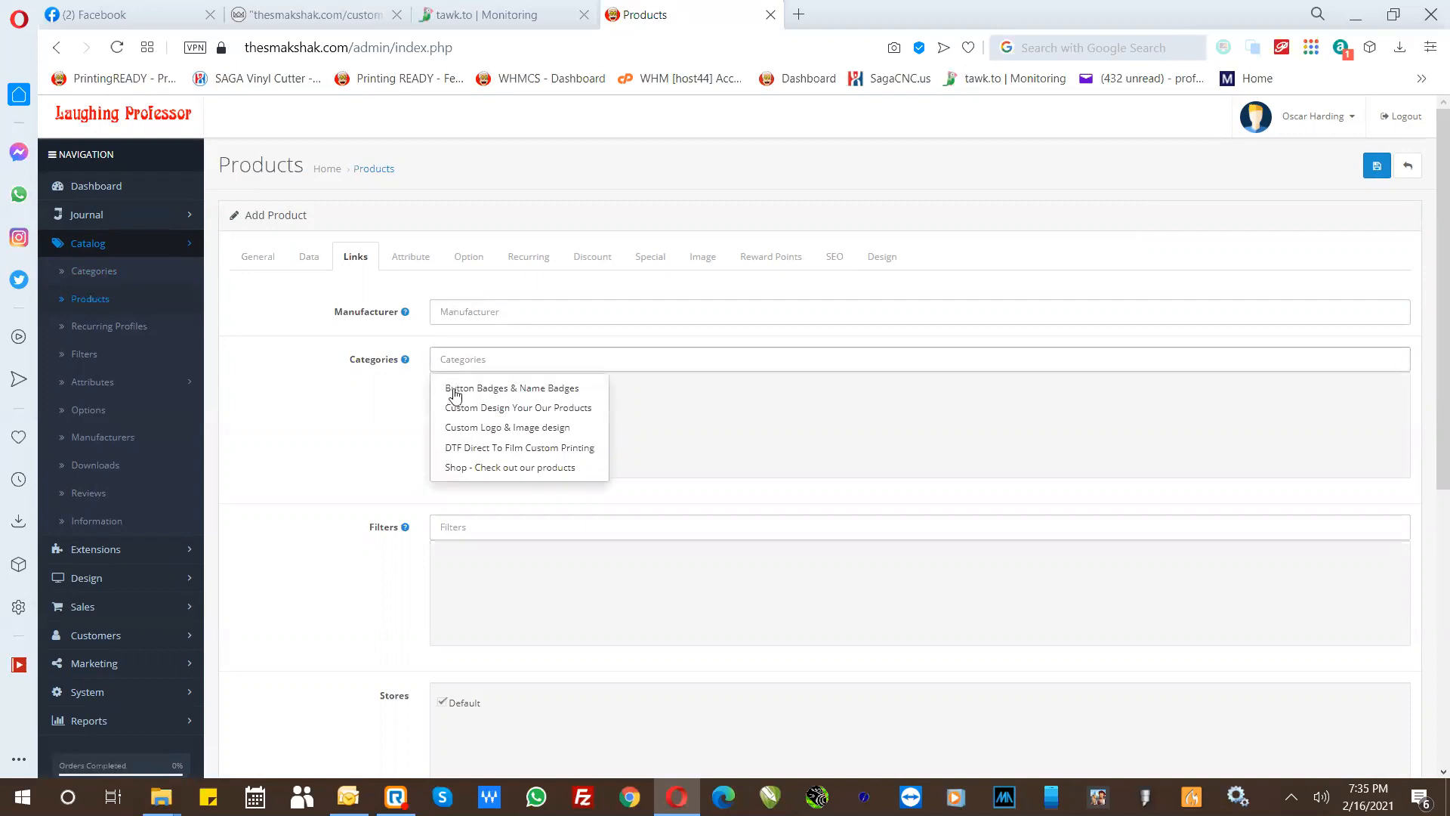
{"action": "left_click", "coordinate": [456, 469]}
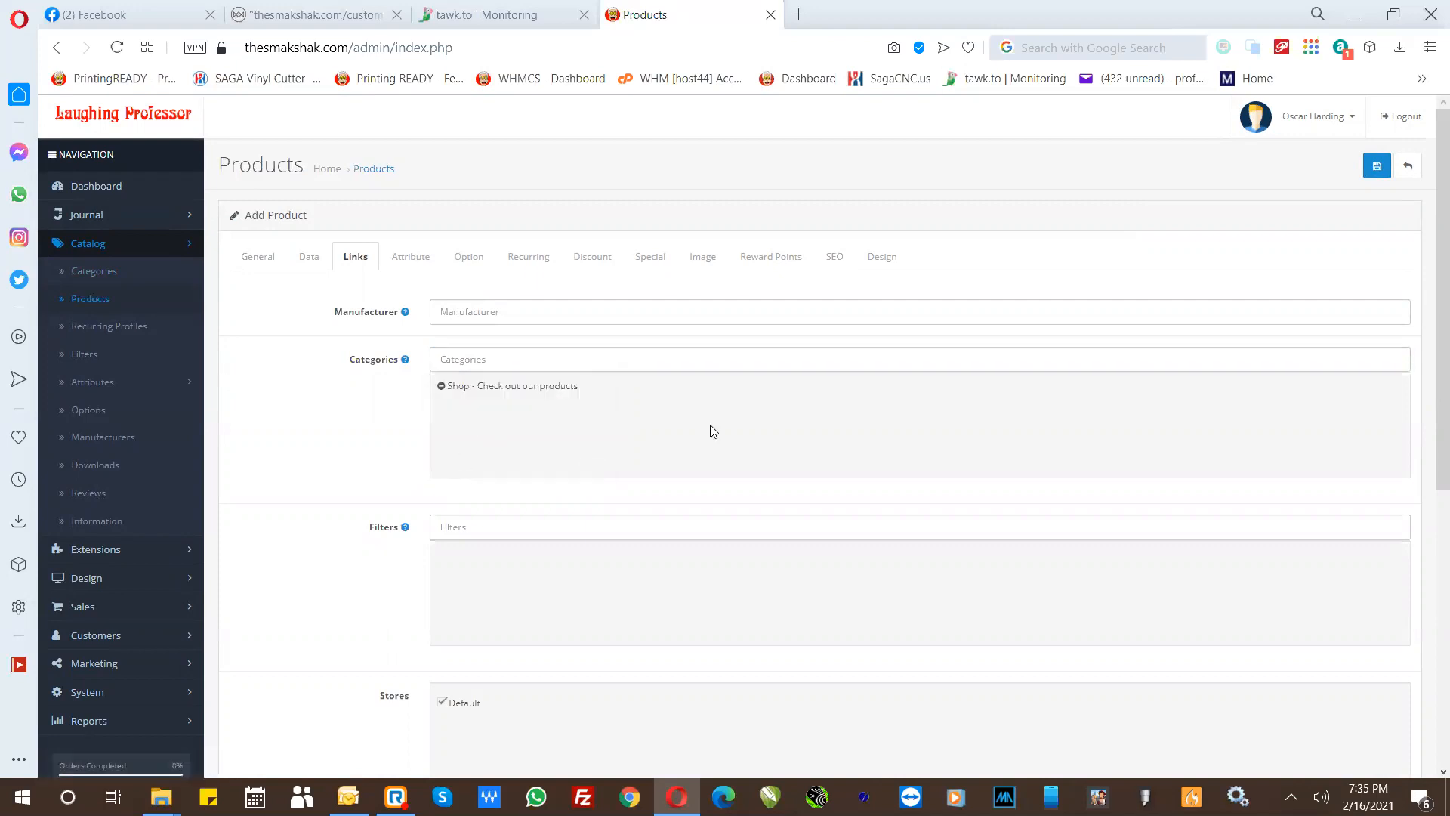
{"action": "left_click", "coordinate": [1374, 173]}
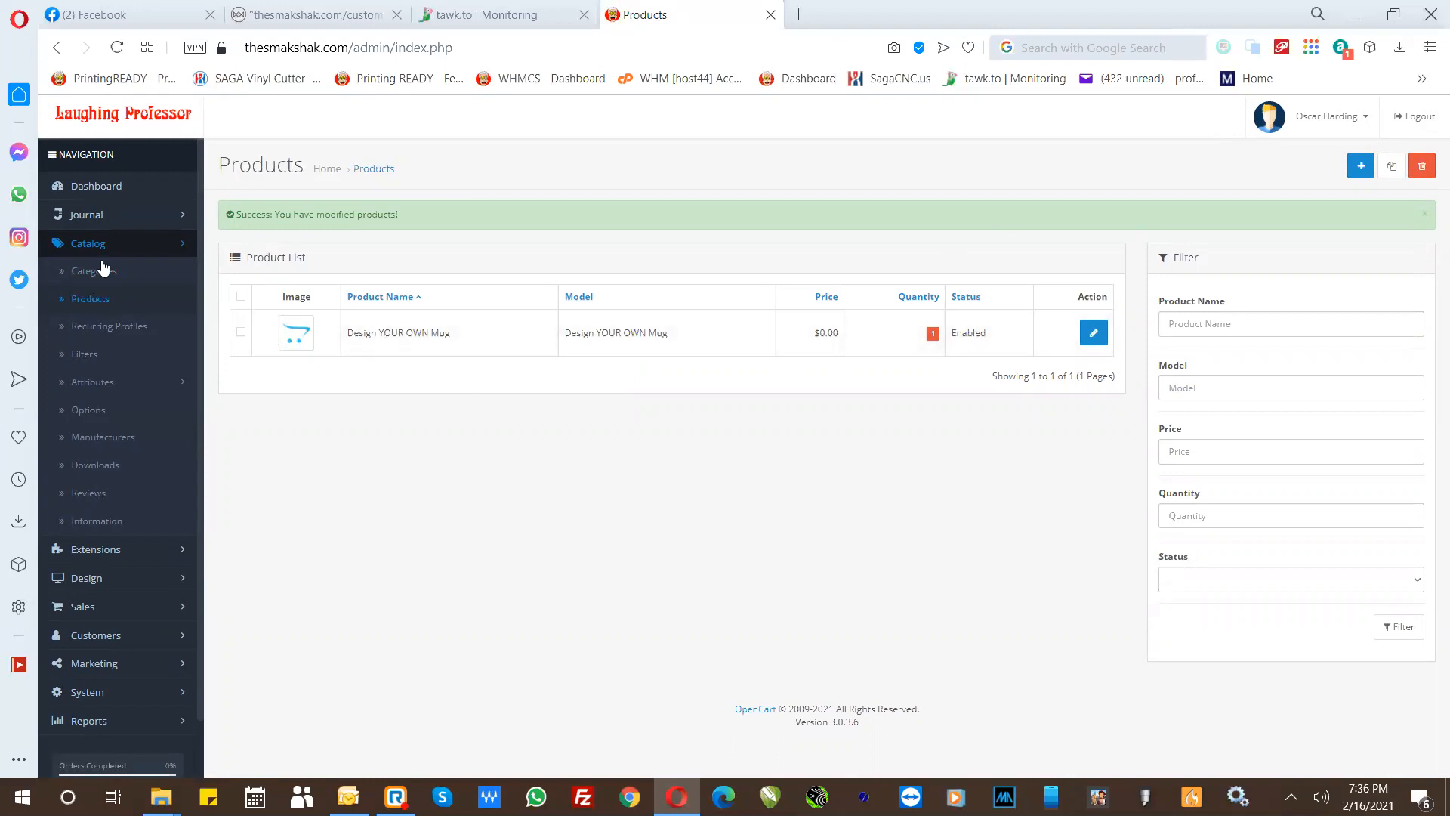
- Open the "Custom Links - Flyout Menu" module among Journal's Links Menu modules
{"action": "left_click", "coordinate": [85, 217]}
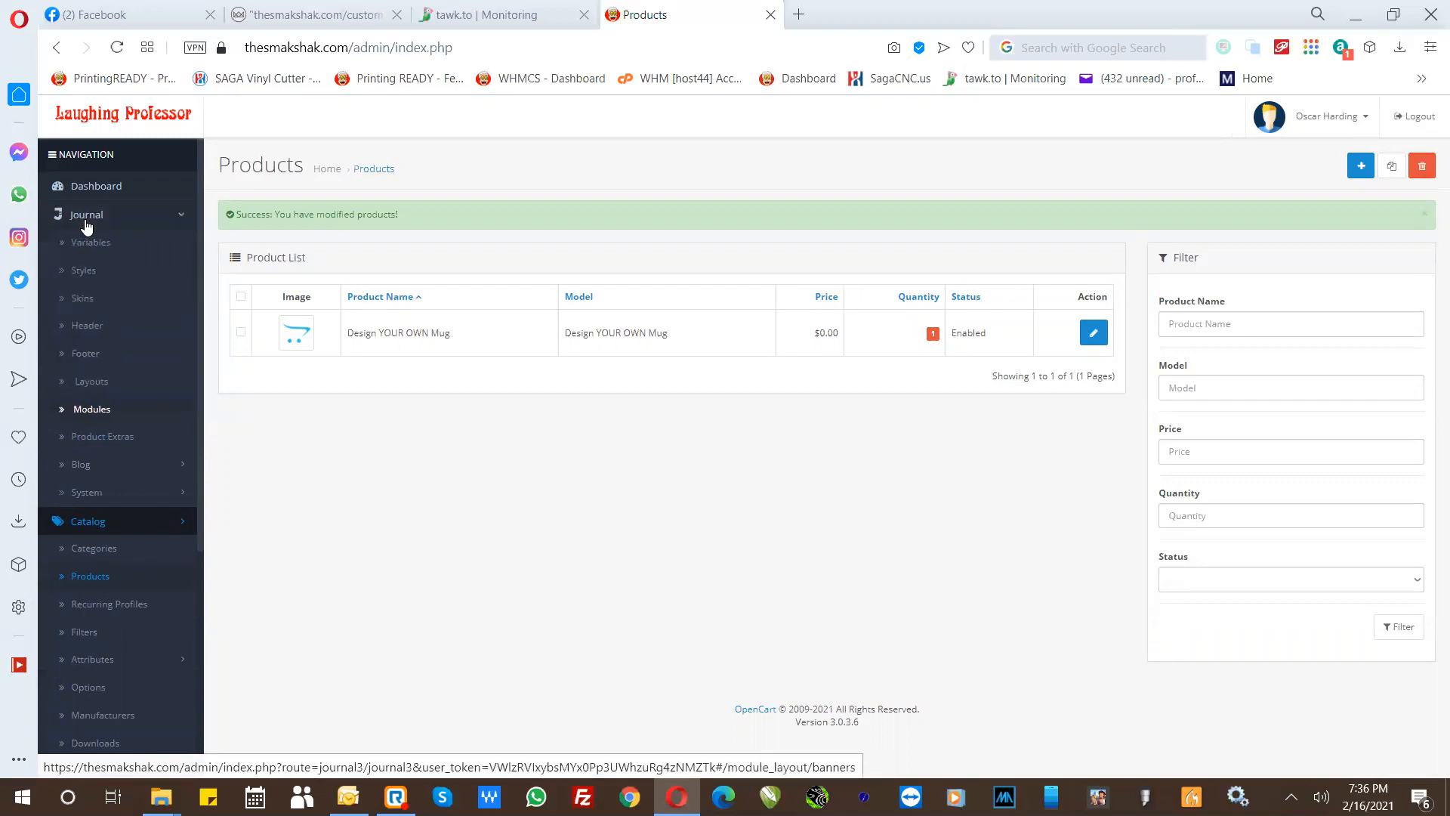
{"action": "key", "text": "ctrl"}
{"action": "left_click", "coordinate": [94, 414]}
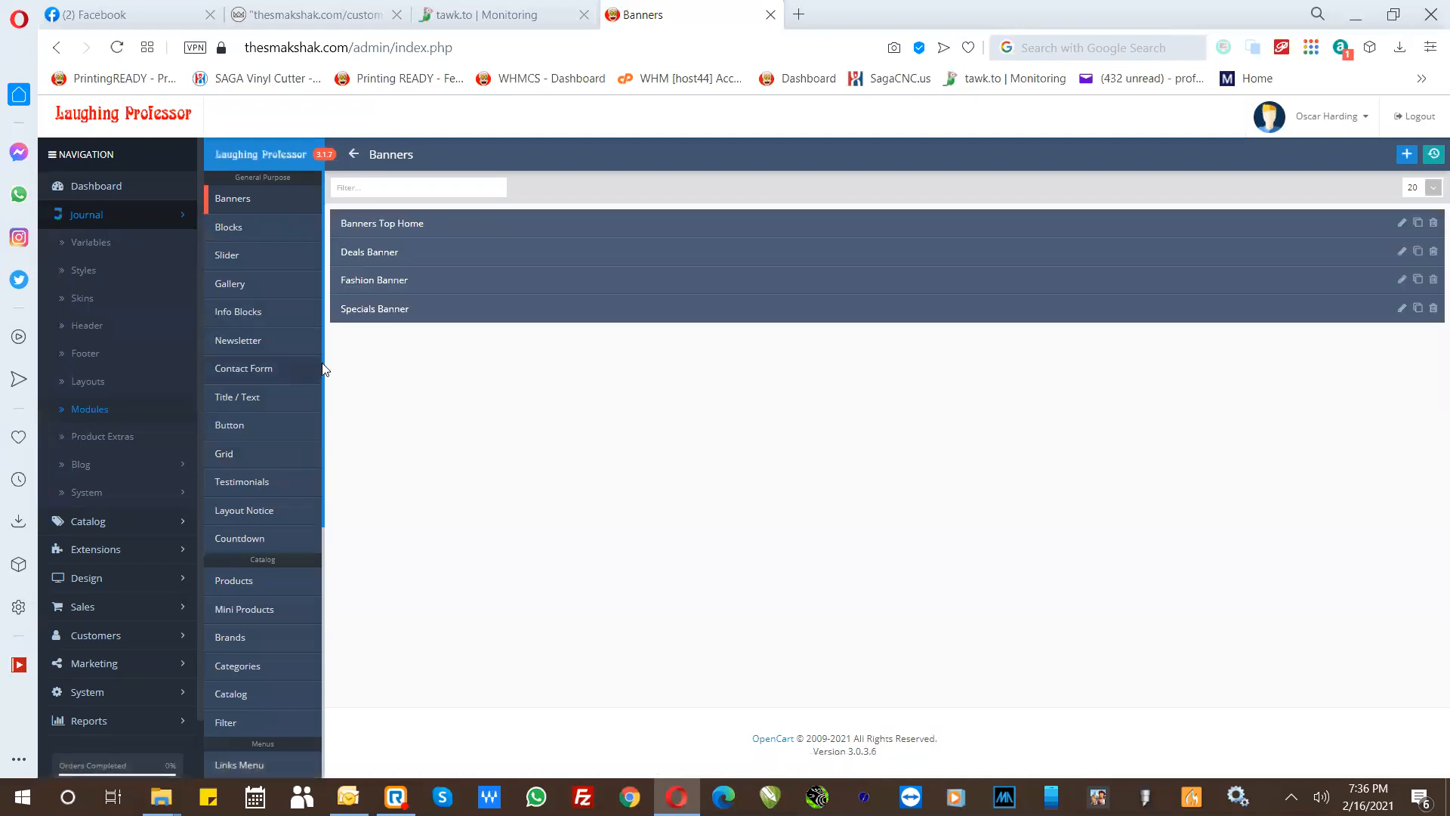
{"action": "left_click_drag", "start_coordinate": [324, 362], "coordinate": [327, 609]}
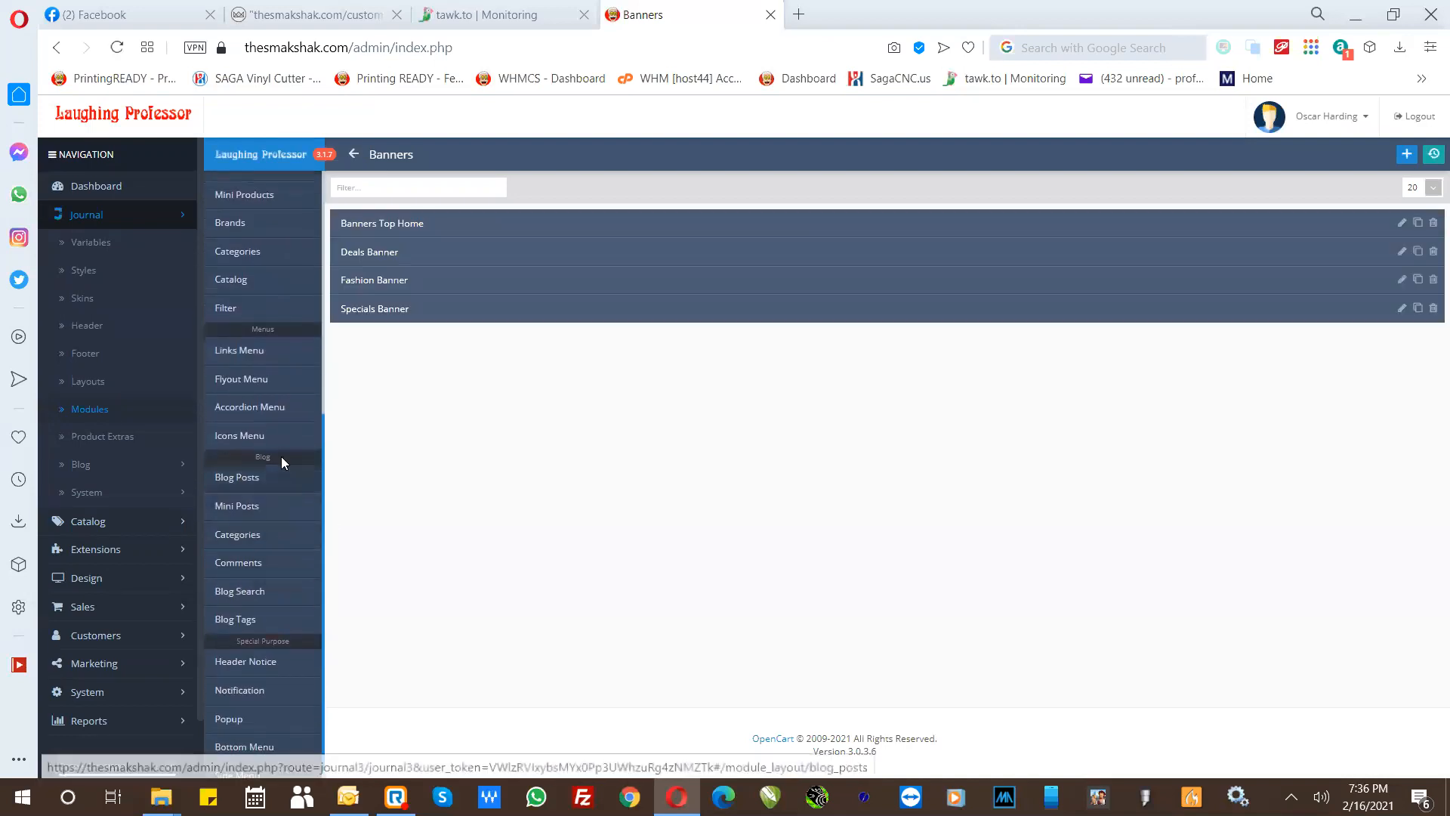
{"action": "left_click", "coordinate": [241, 357]}
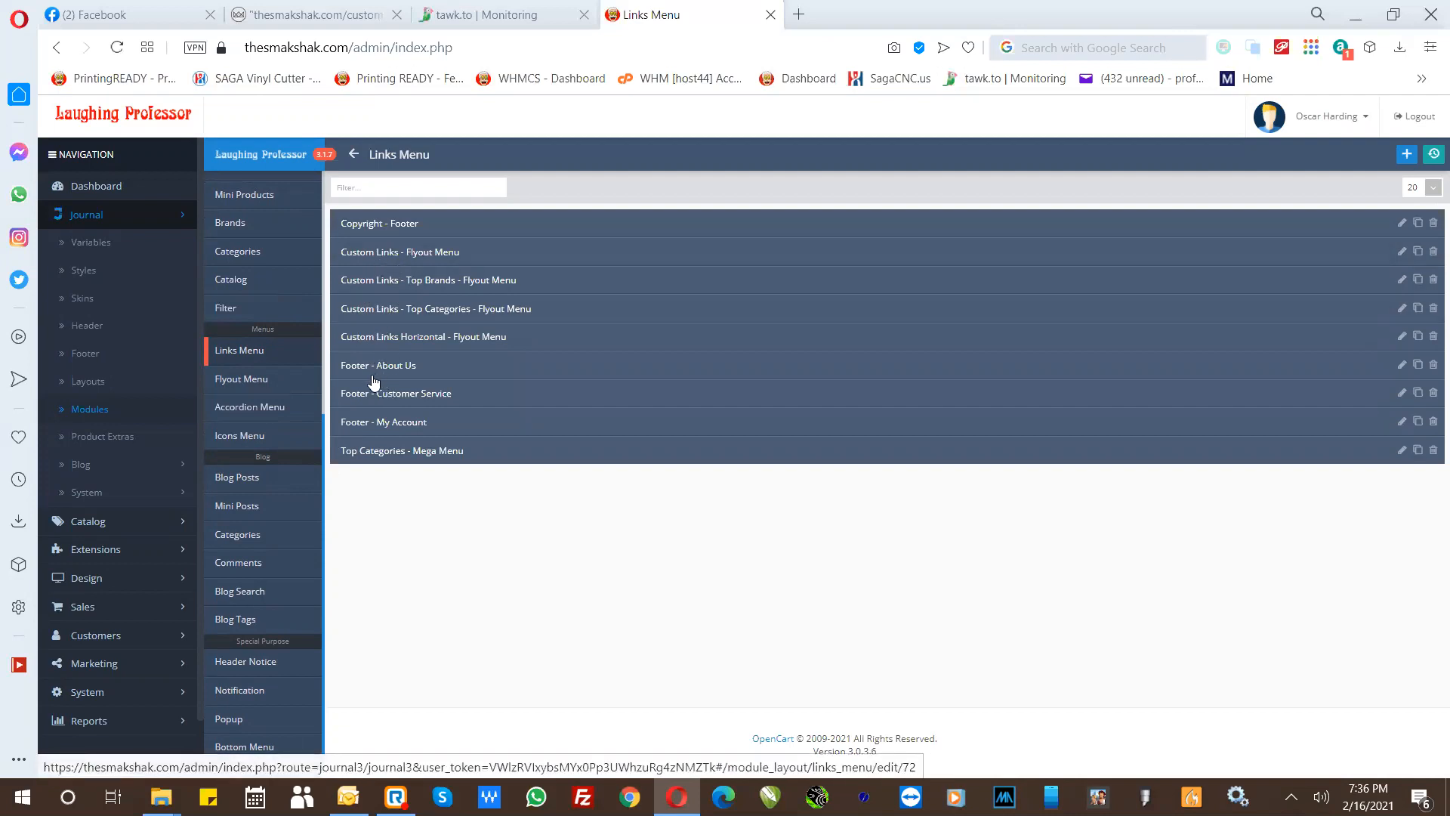
{"action": "left_click", "coordinate": [388, 259]}
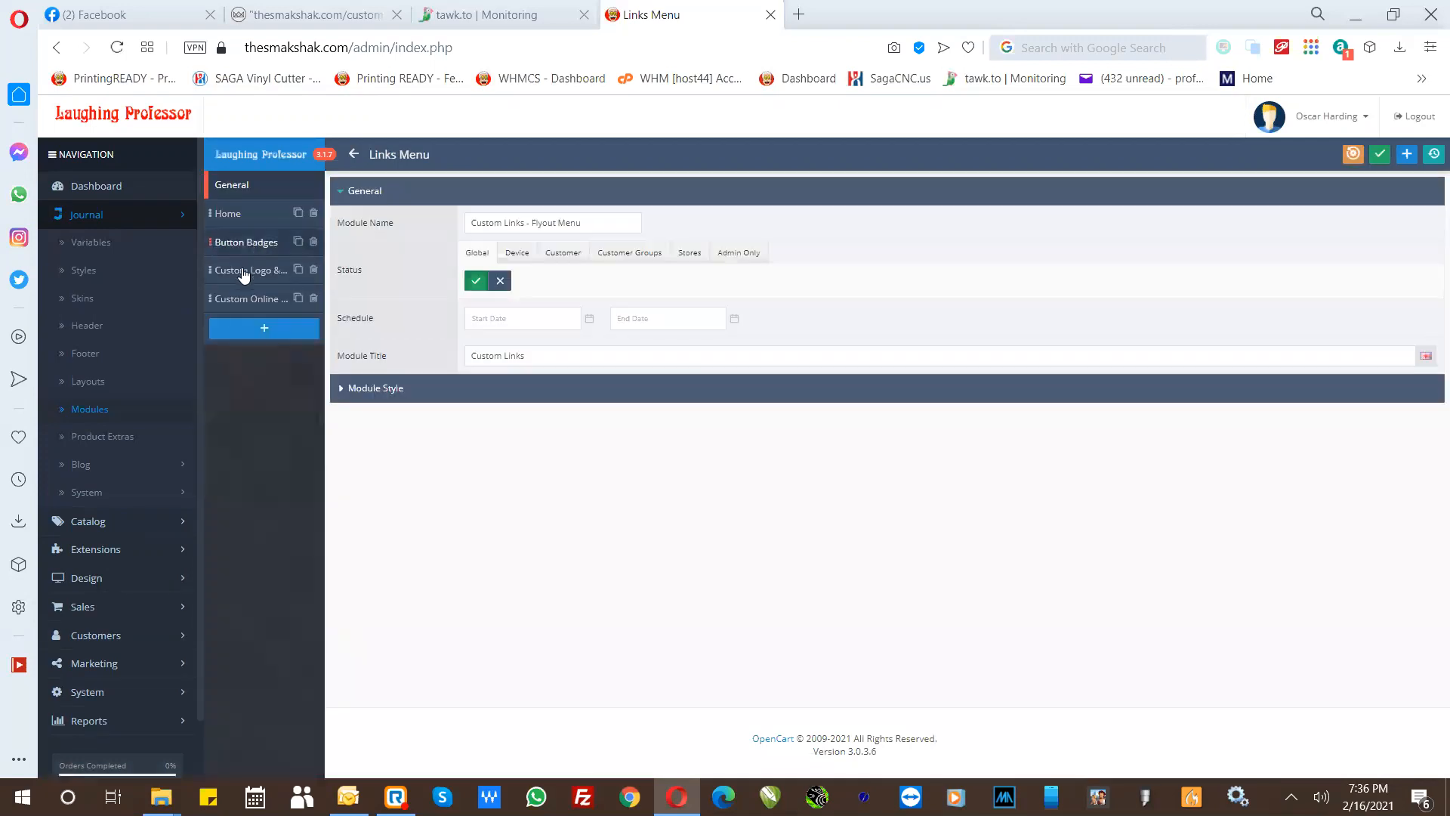
- Add a new item to the links menu, naming it "Shop" with the menu title "Shop"
{"action": "left_click", "coordinate": [239, 329]}
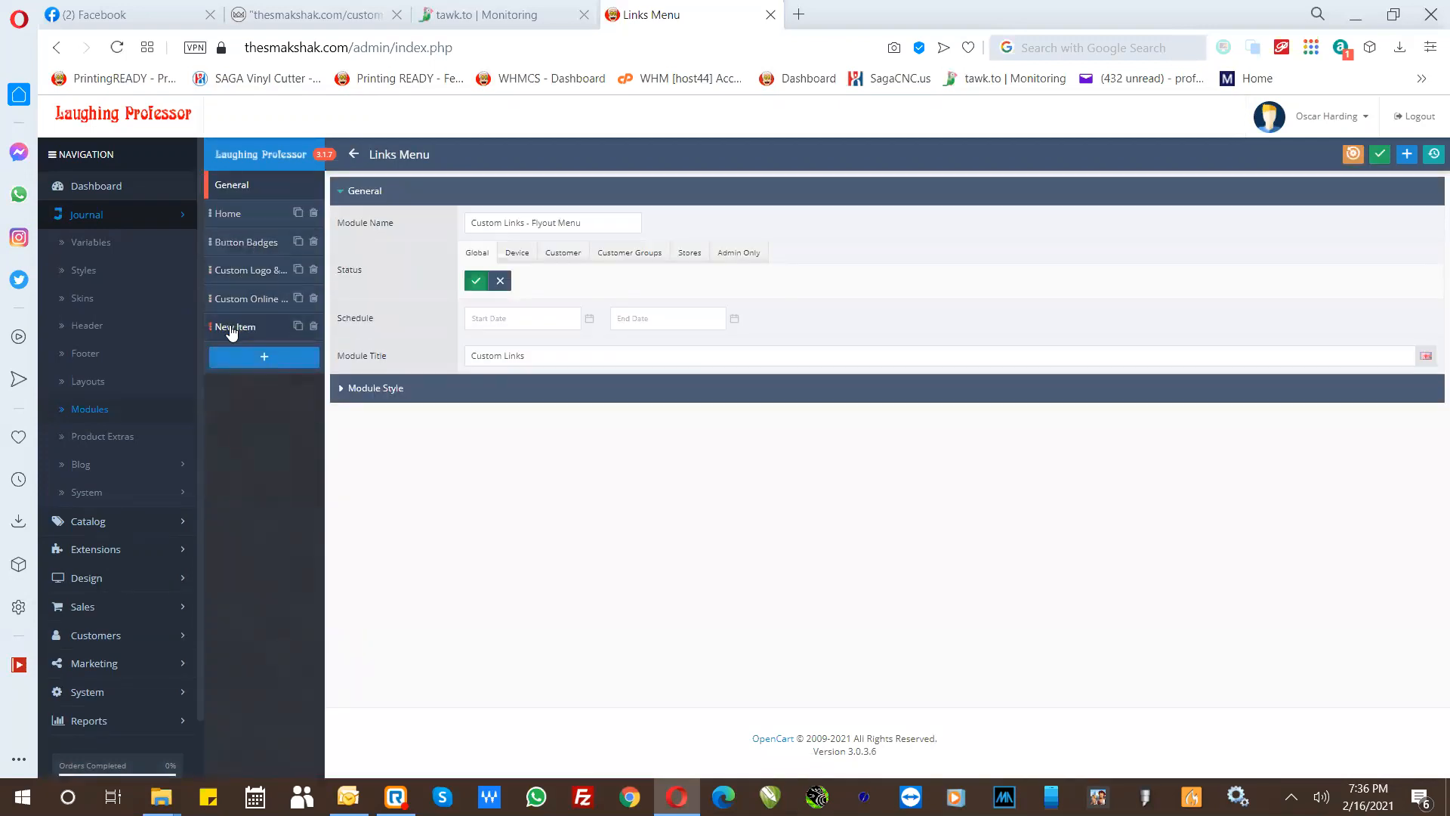
{"action": "left_click", "coordinate": [231, 329]}
{"action": "left_click_drag", "start_coordinate": [533, 219], "coordinate": [436, 224]}
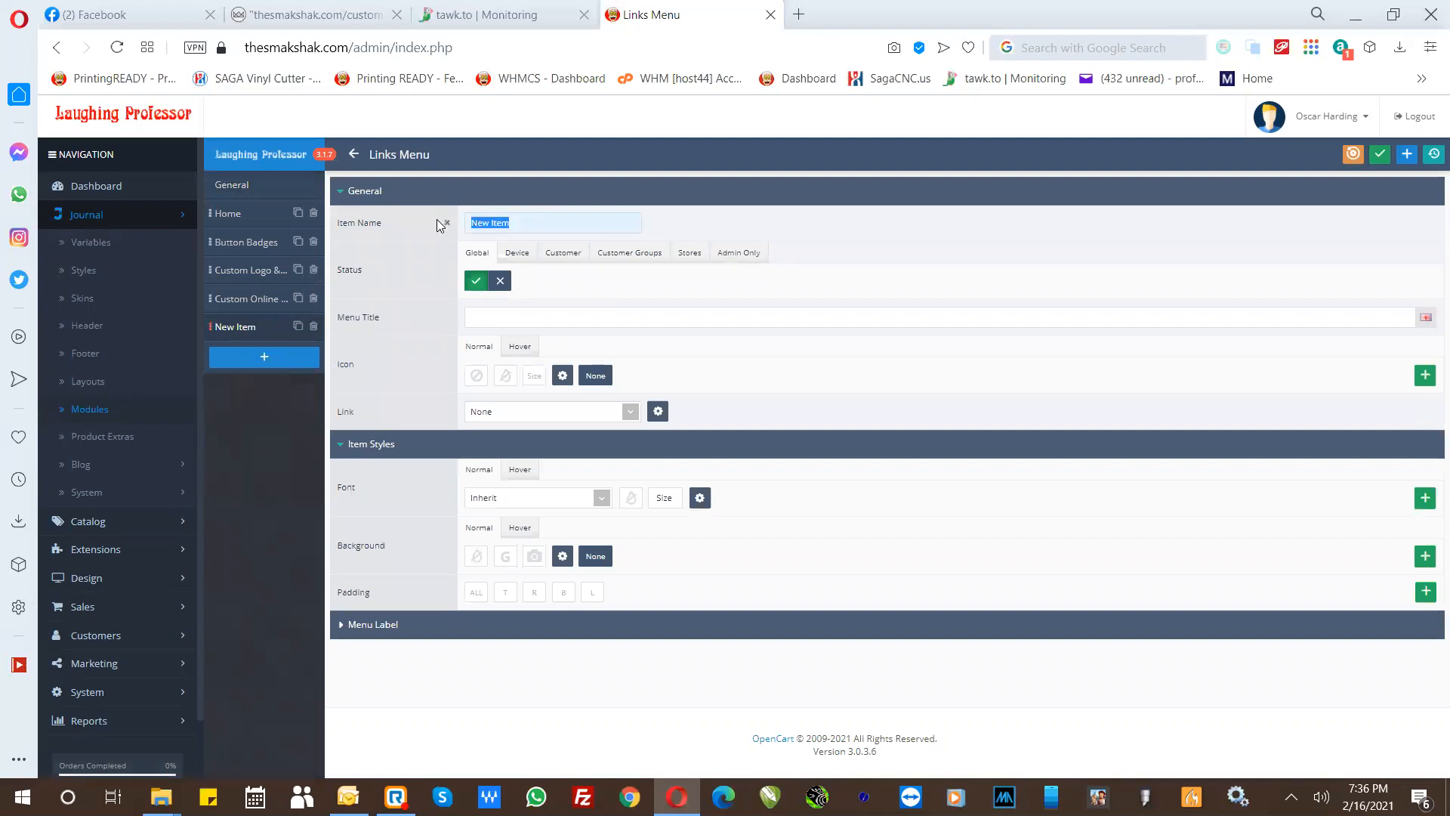
{"action": "type", "text": "Shop"}
{"action": "left_click", "coordinate": [483, 317]}
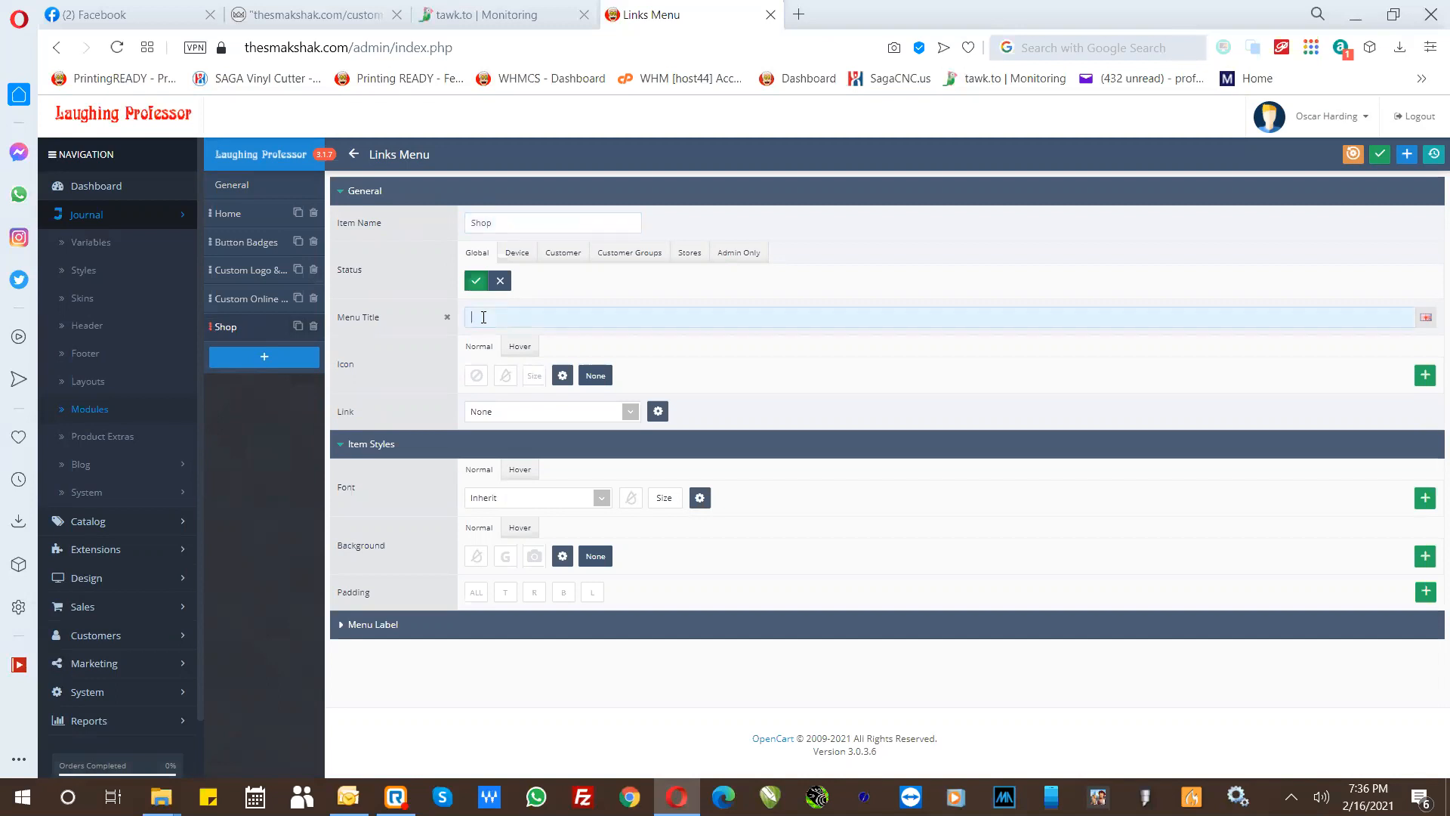
{"action": "type", "text": "Shop"}
- Extend the Shop item's menu title to "Shop Products"
{"action": "left_click", "coordinate": [499, 221]}
{"action": "left_click_drag", "start_coordinate": [244, 325], "coordinate": [240, 265]}
{"action": "key", "text": "ctrl"}
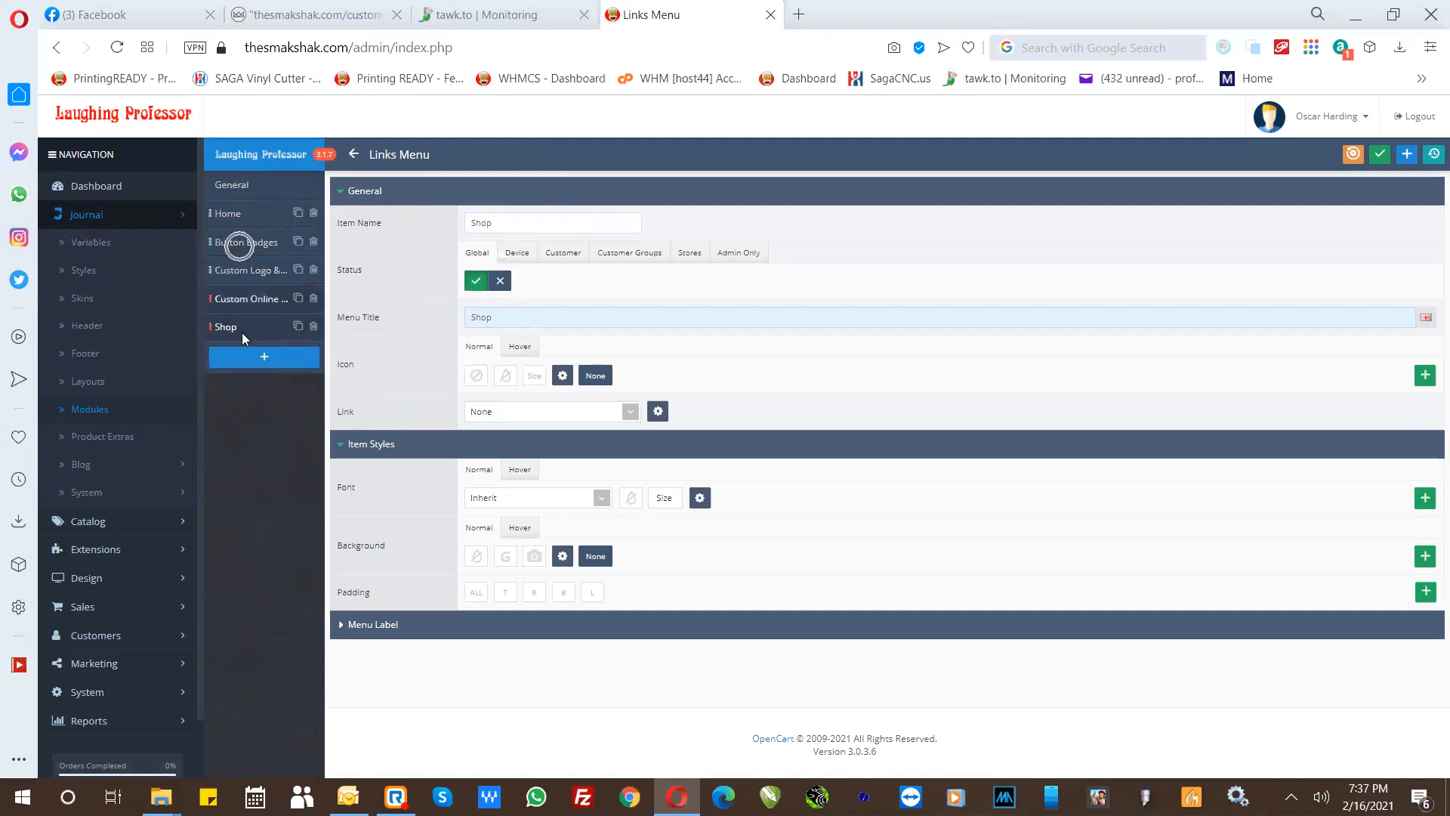
{"action": "key", "text": "ctrl"}
{"action": "key", "text": "ctrl"}
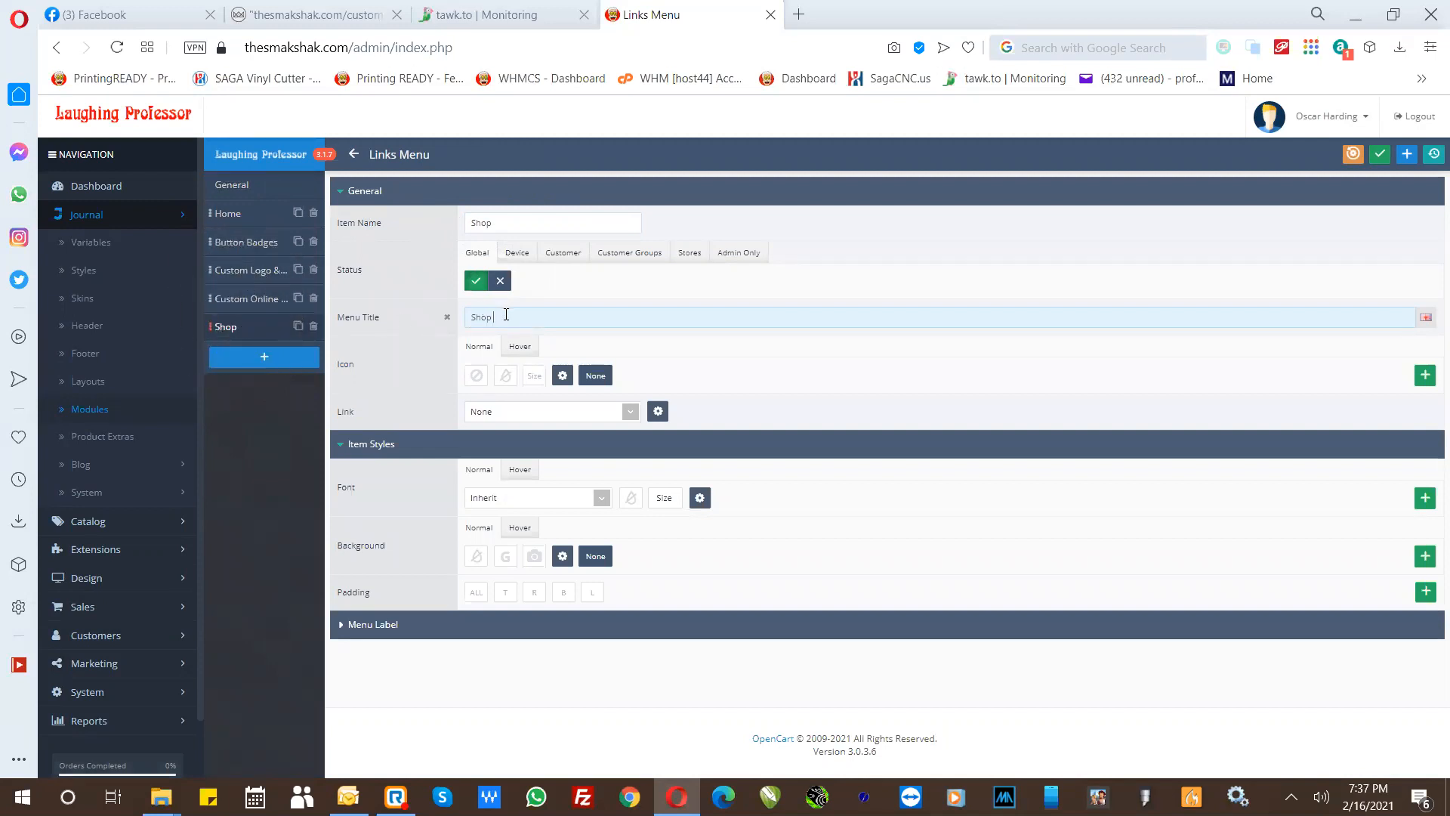
{"action": "type", "text": "od"}
{"action": "key", "text": "BackSpace"}
- Link the Shop item to the category "Shop - Check out our products" and save the menu module
{"action": "left_click", "coordinate": [490, 416]}
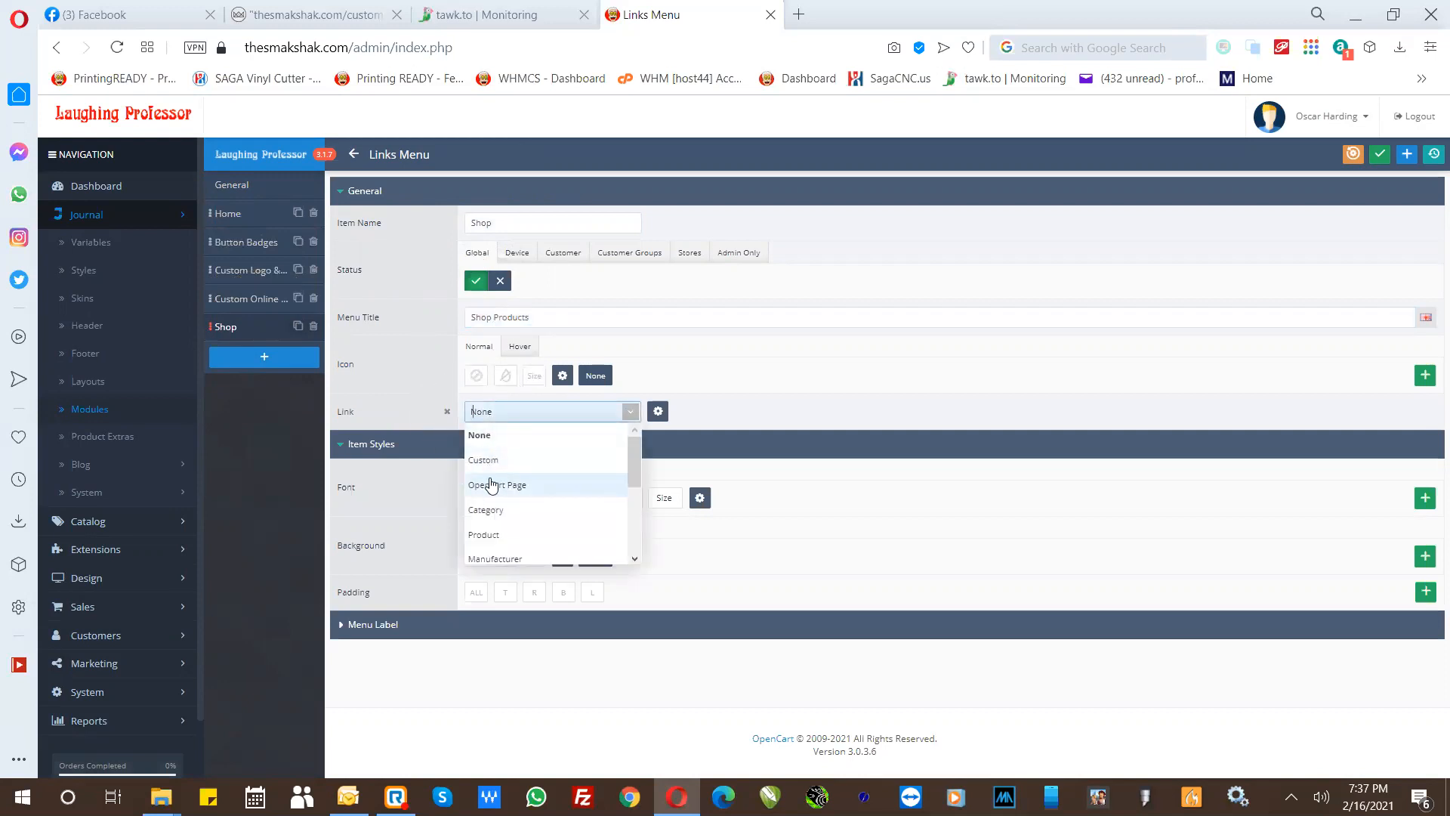
{"action": "left_click", "coordinate": [490, 513]}
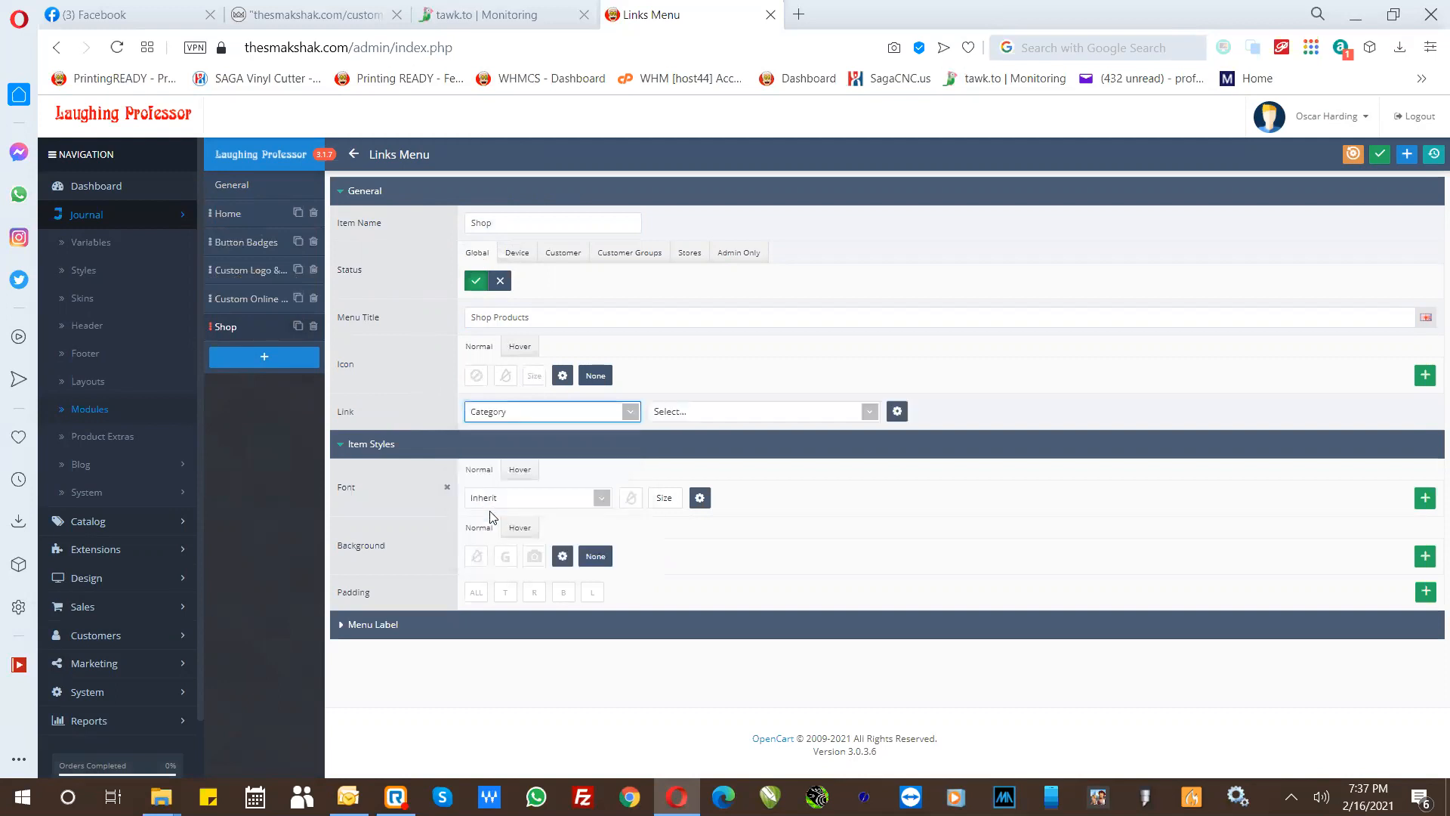
{"action": "left_click", "coordinate": [669, 413]}
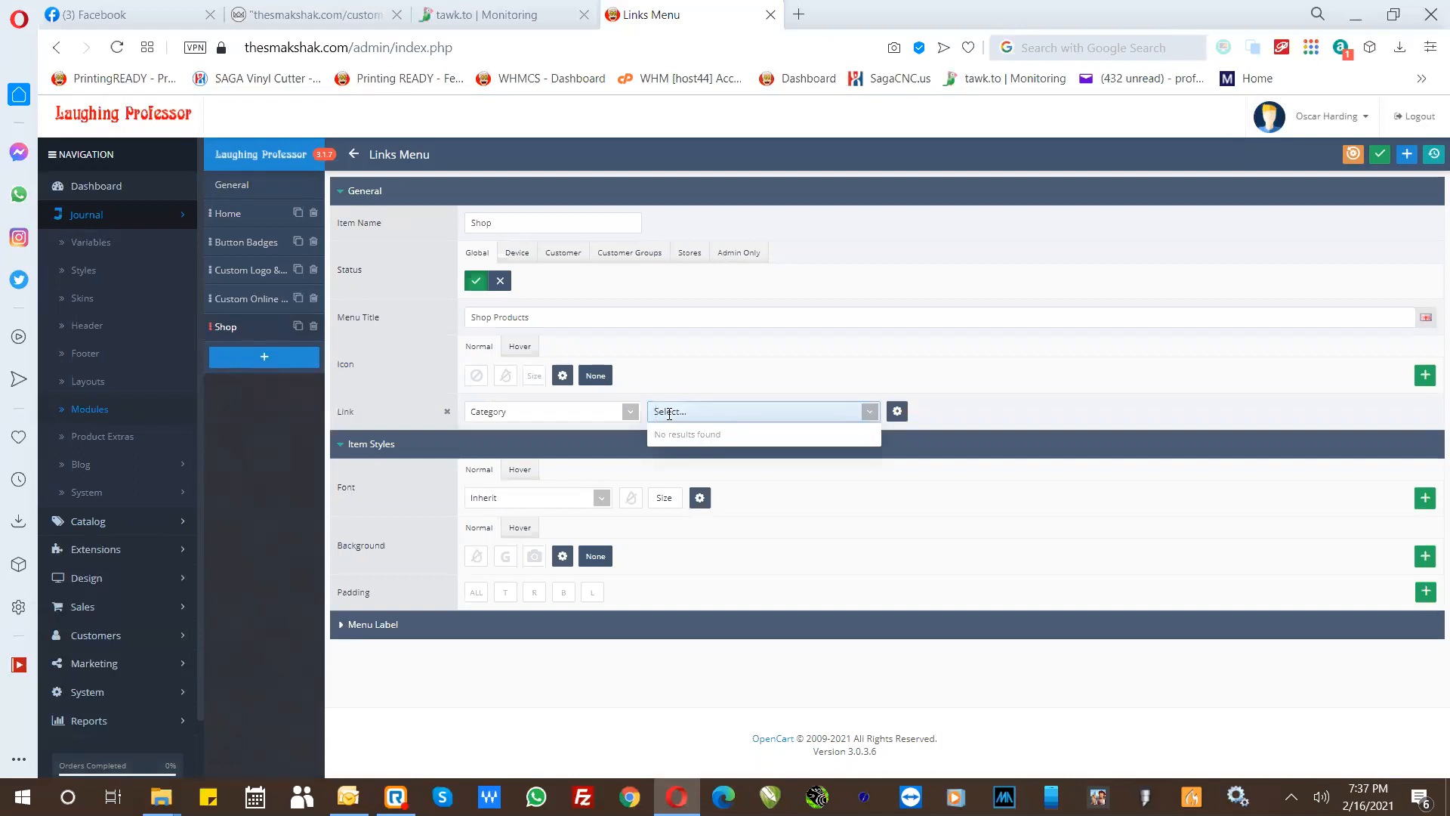
{"action": "type", "text": "s"}
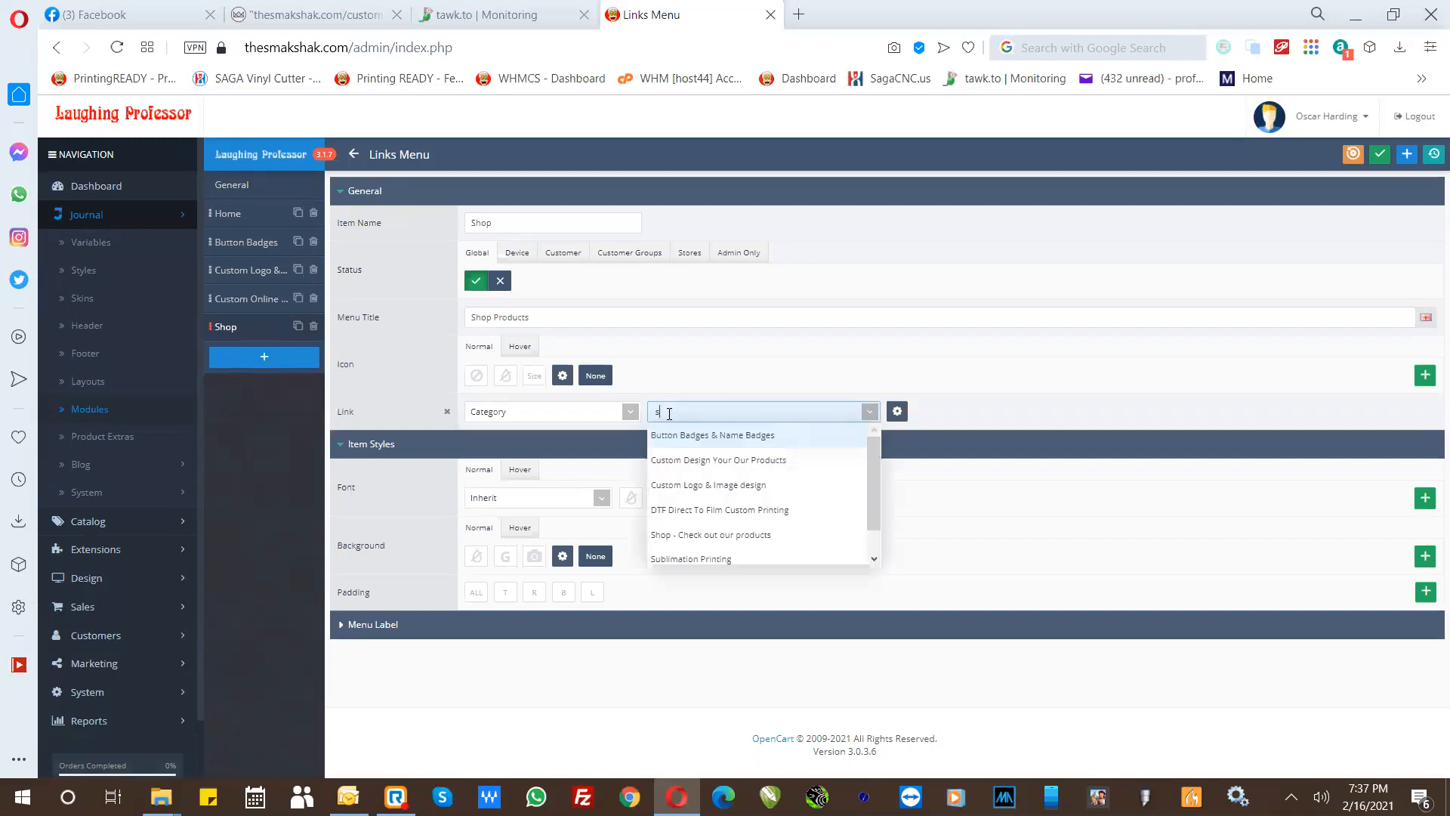
{"action": "left_click", "coordinate": [665, 537]}
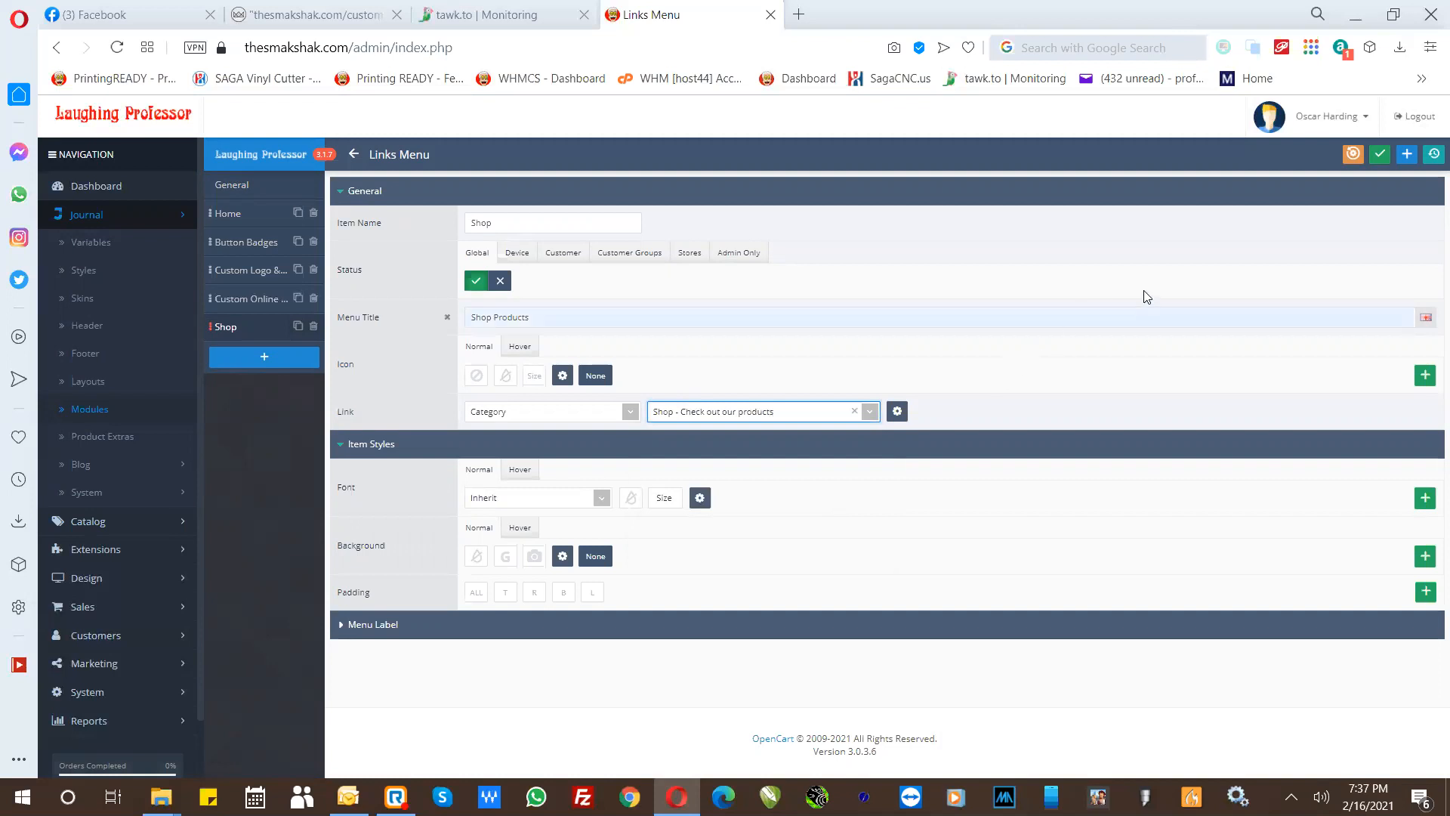
{"action": "left_click", "coordinate": [1379, 155]}
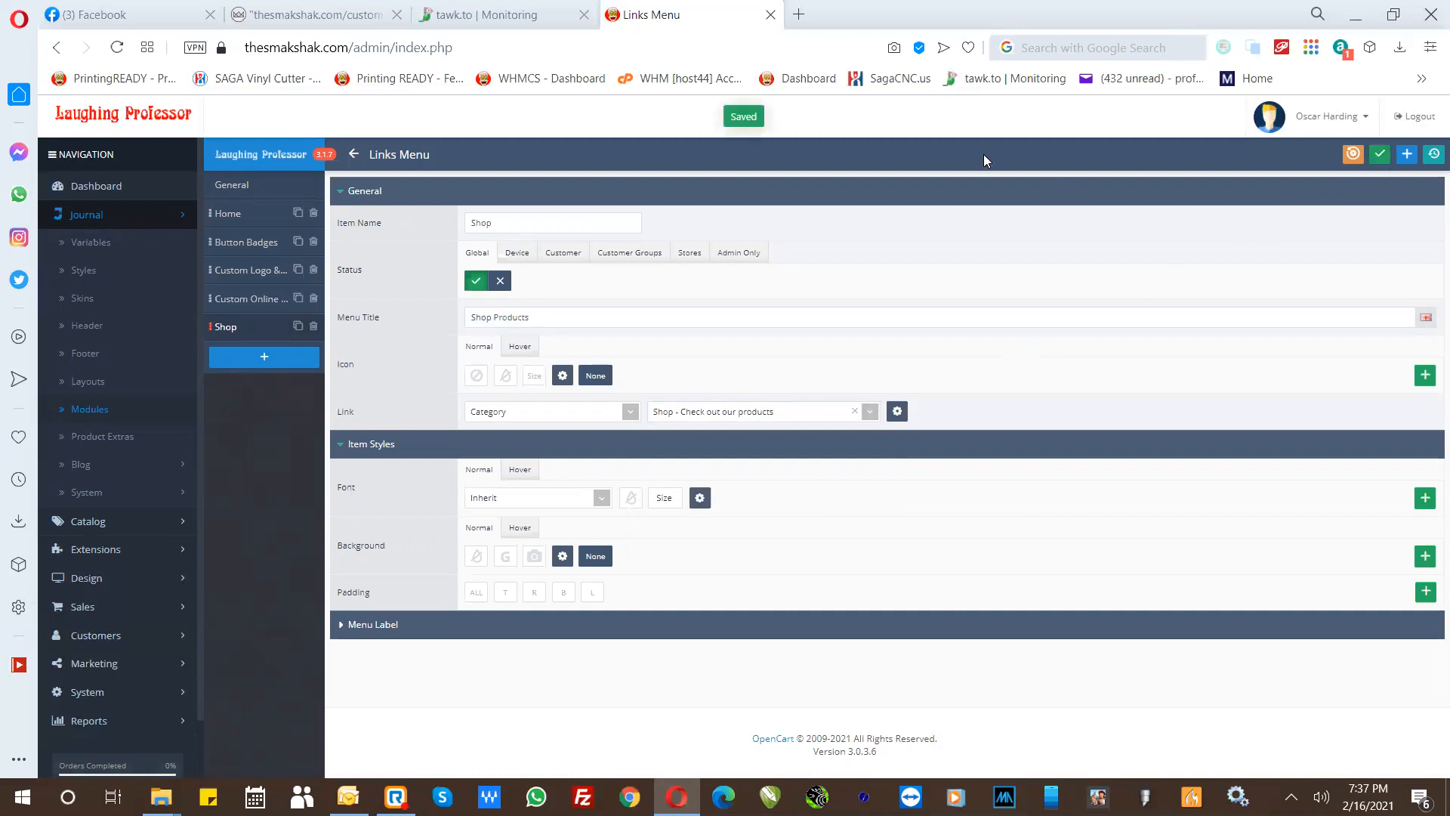
{"action": "left_click", "coordinate": [752, 117]}
- Switch the status of the "Custom Links - Top Brands - Flyout Menu" module on and back off, and save it
{"action": "left_click", "coordinate": [354, 155]}
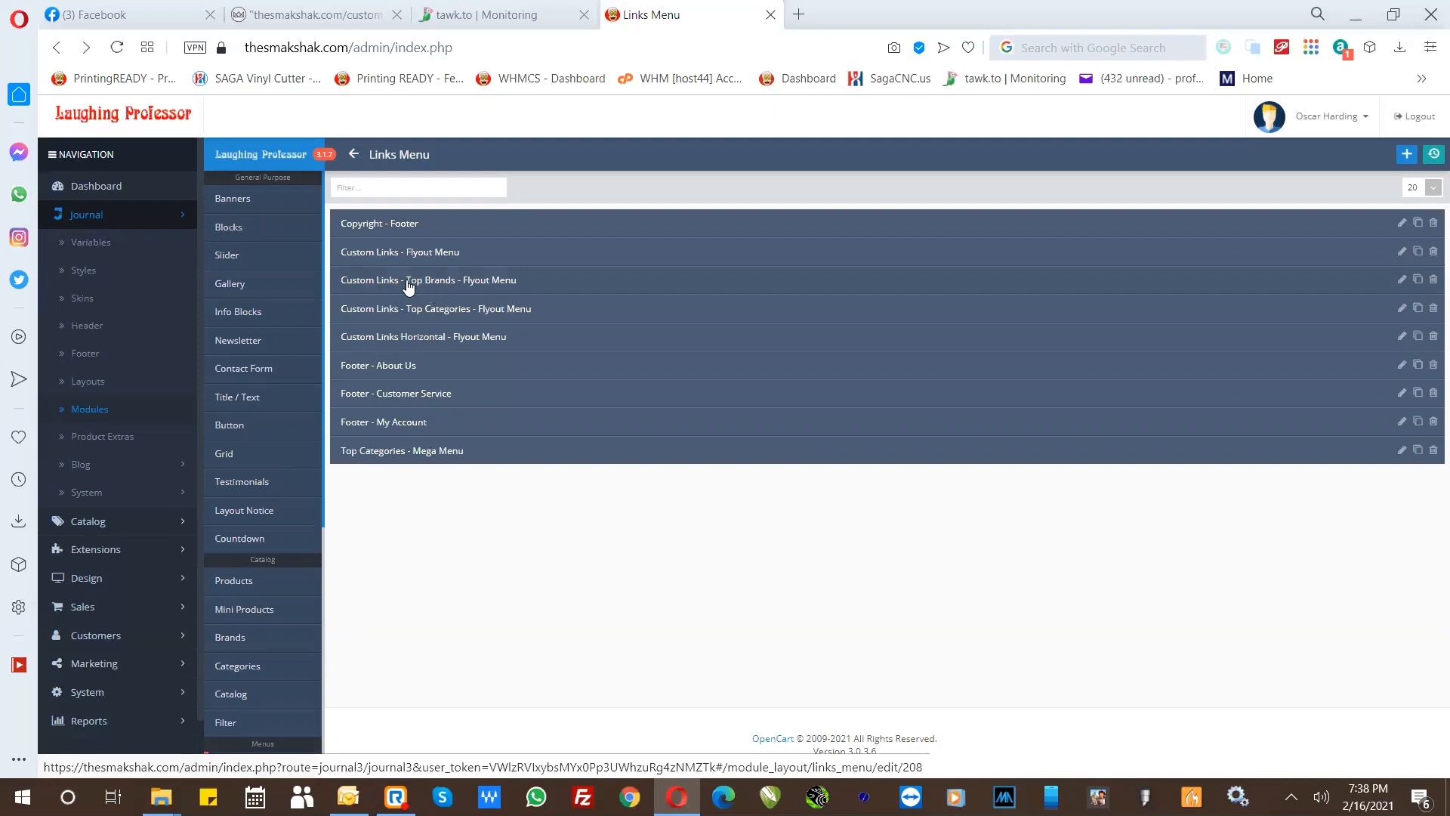
{"action": "left_click", "coordinate": [408, 285]}
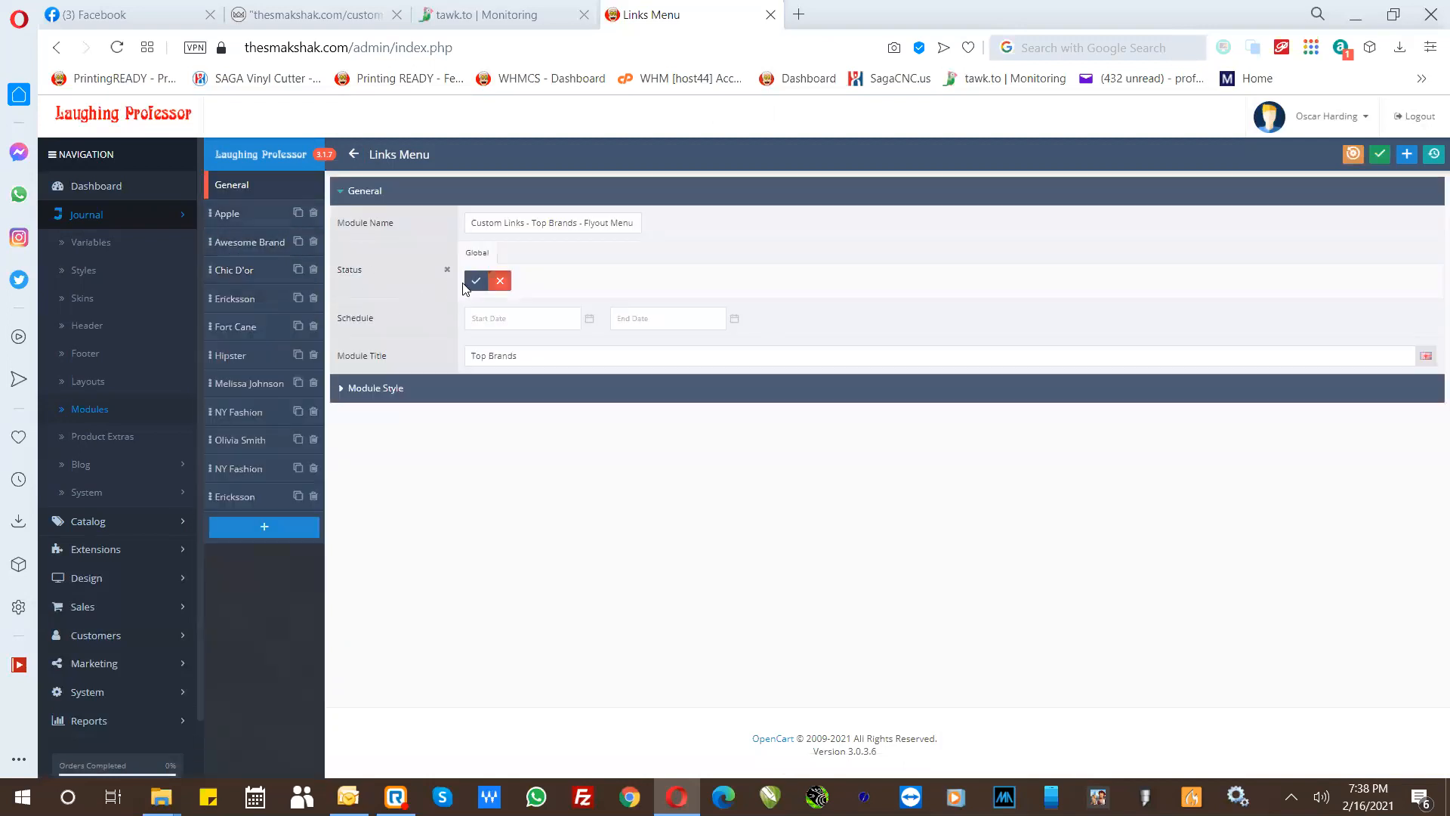
{"action": "left_click", "coordinate": [475, 284]}
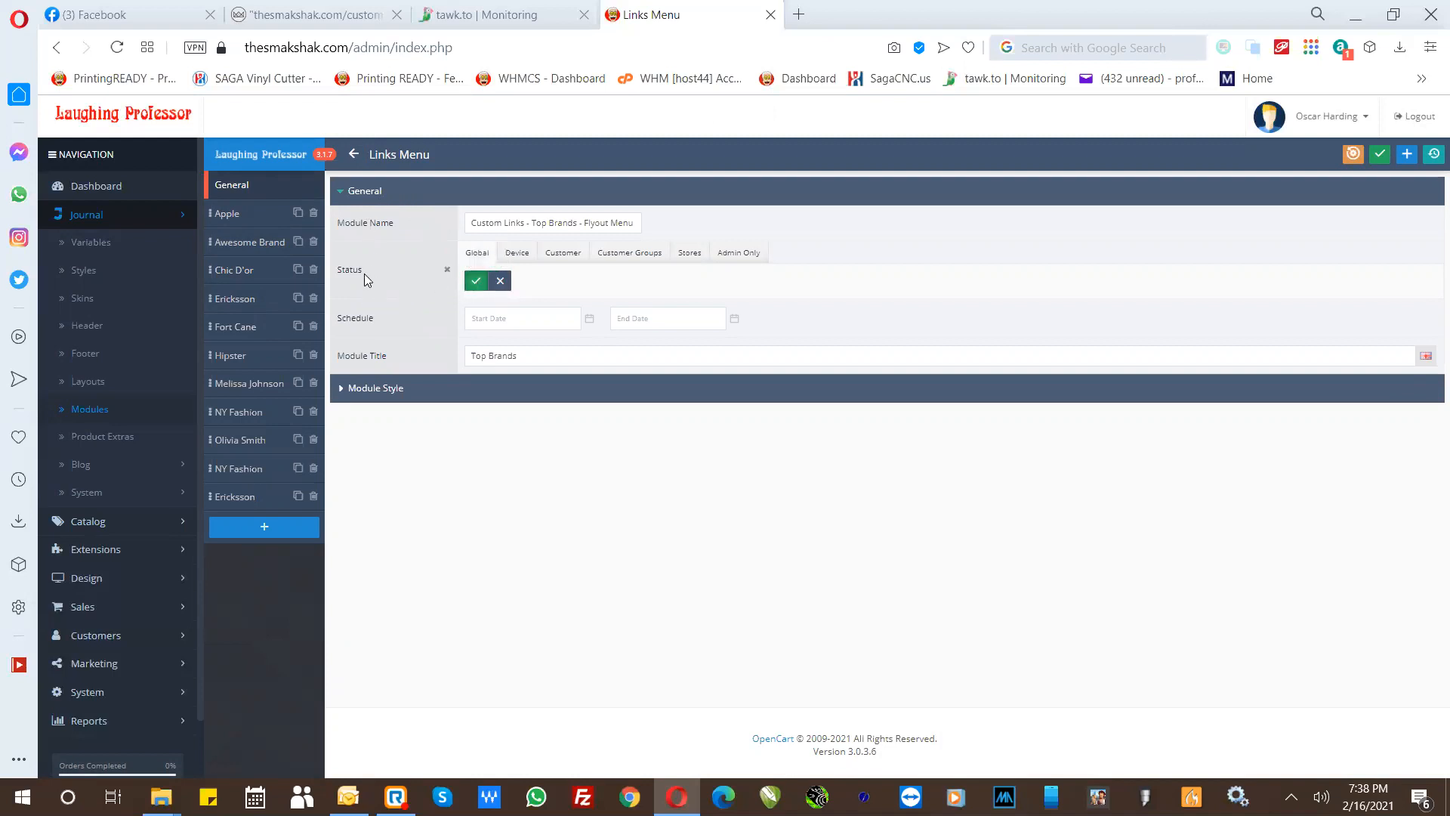
{"action": "left_click", "coordinate": [500, 284]}
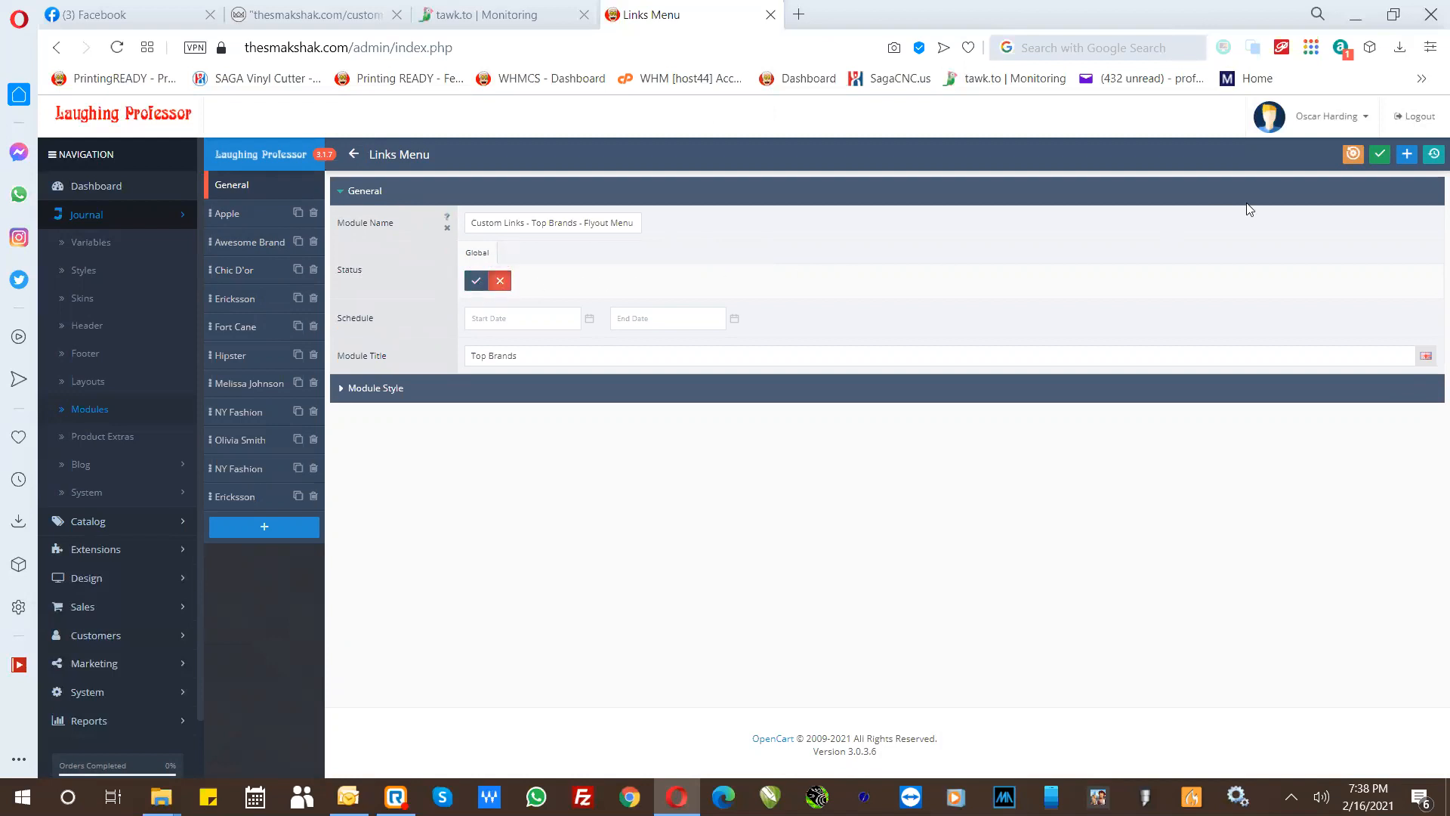
{"action": "left_click", "coordinate": [1380, 155]}
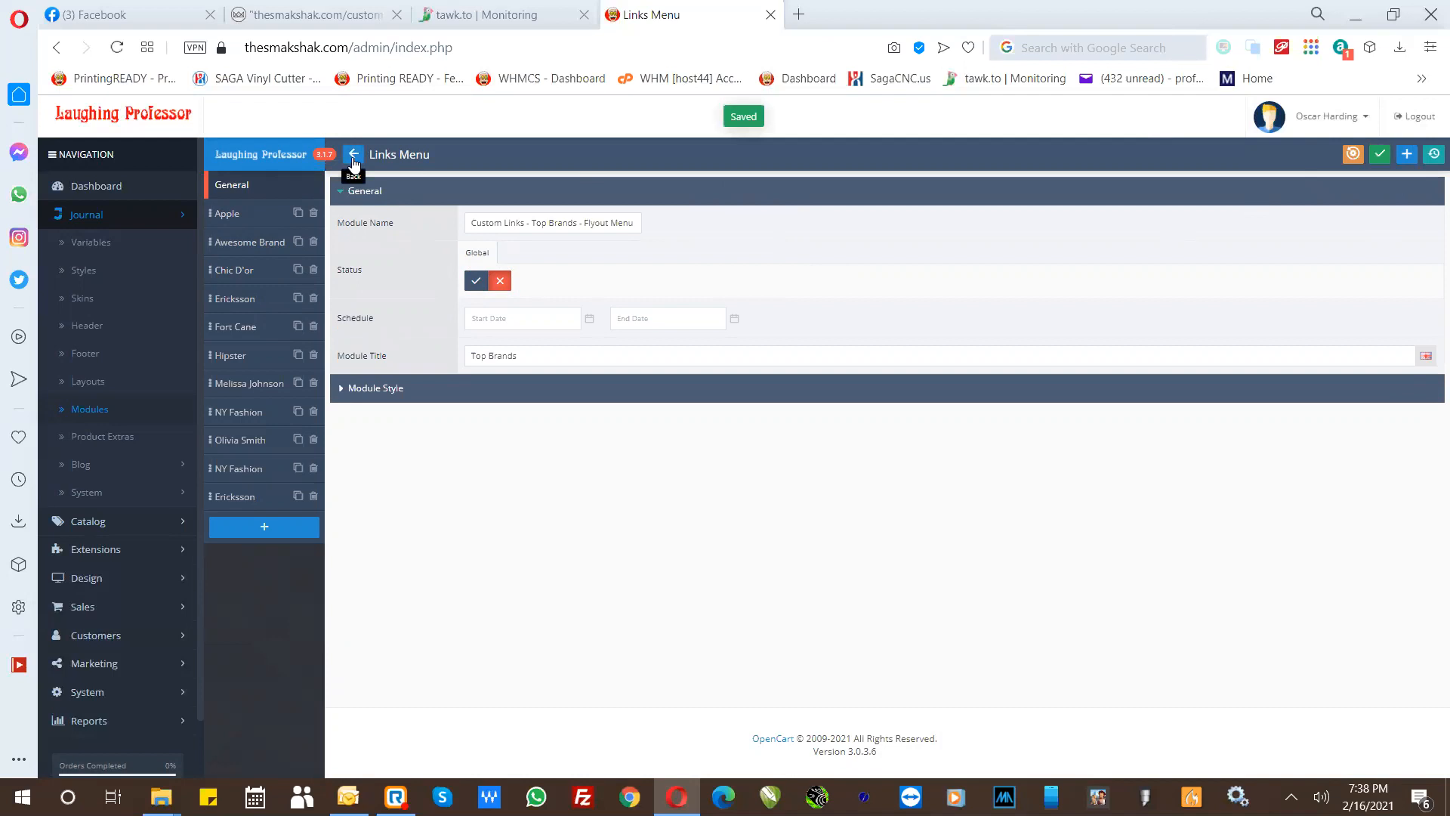
- Add an item named "Shop" with the menu title "Shop Products" to the "Custom Links - Top Categories - Flyout Menu" module
{"action": "left_click", "coordinate": [354, 155]}
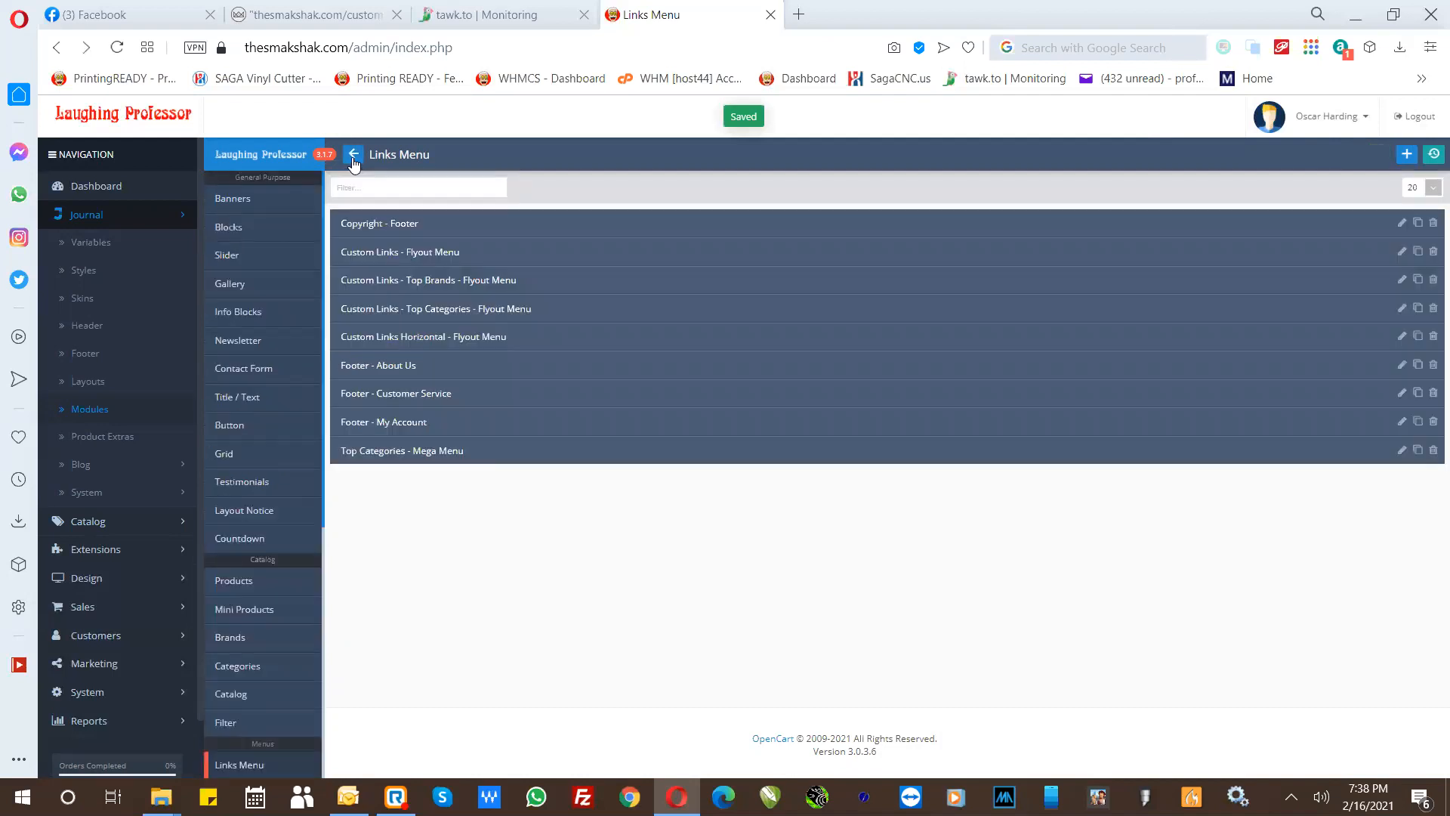
{"action": "left_click", "coordinate": [391, 311]}
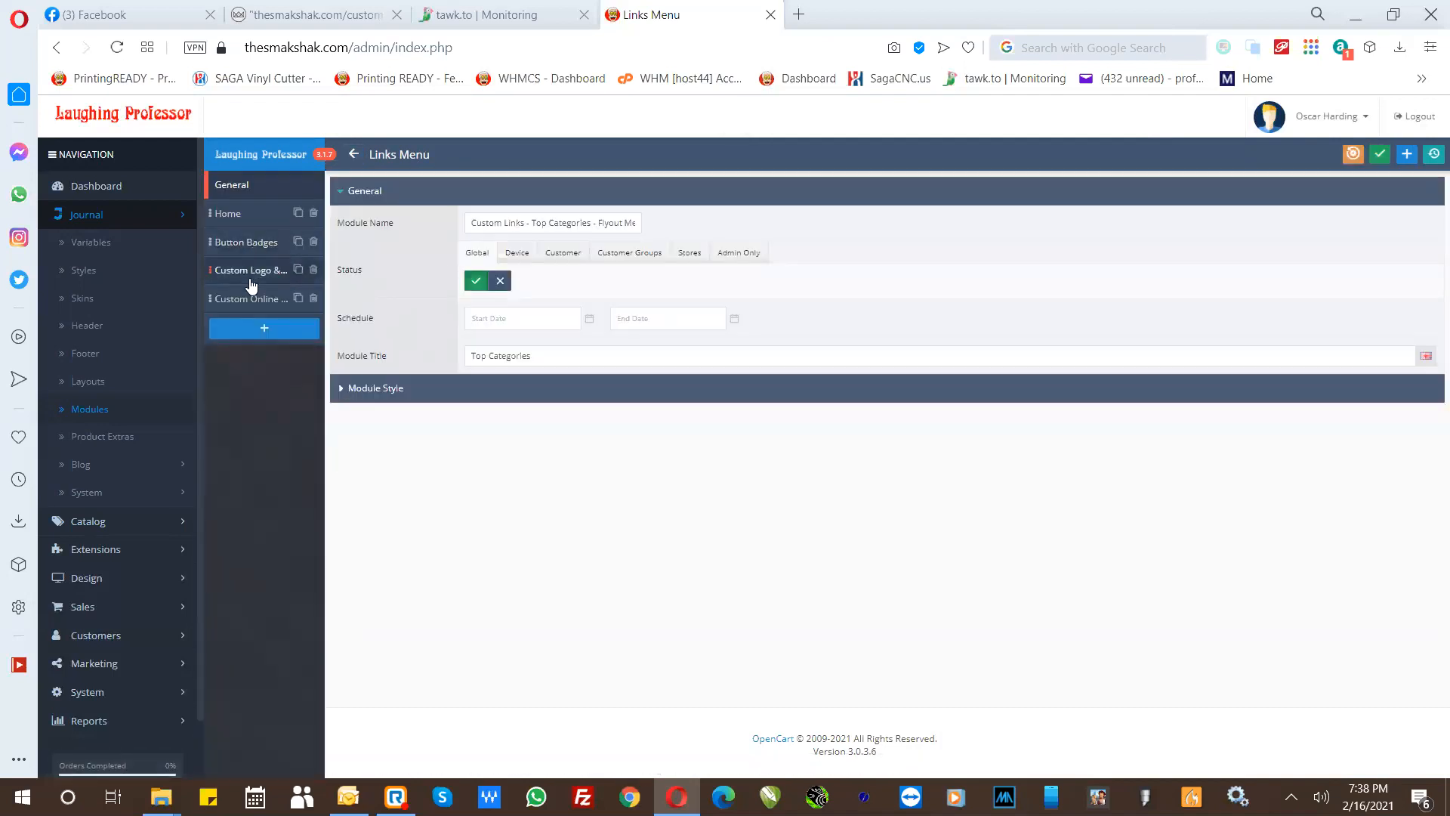
{"action": "left_click", "coordinate": [242, 329]}
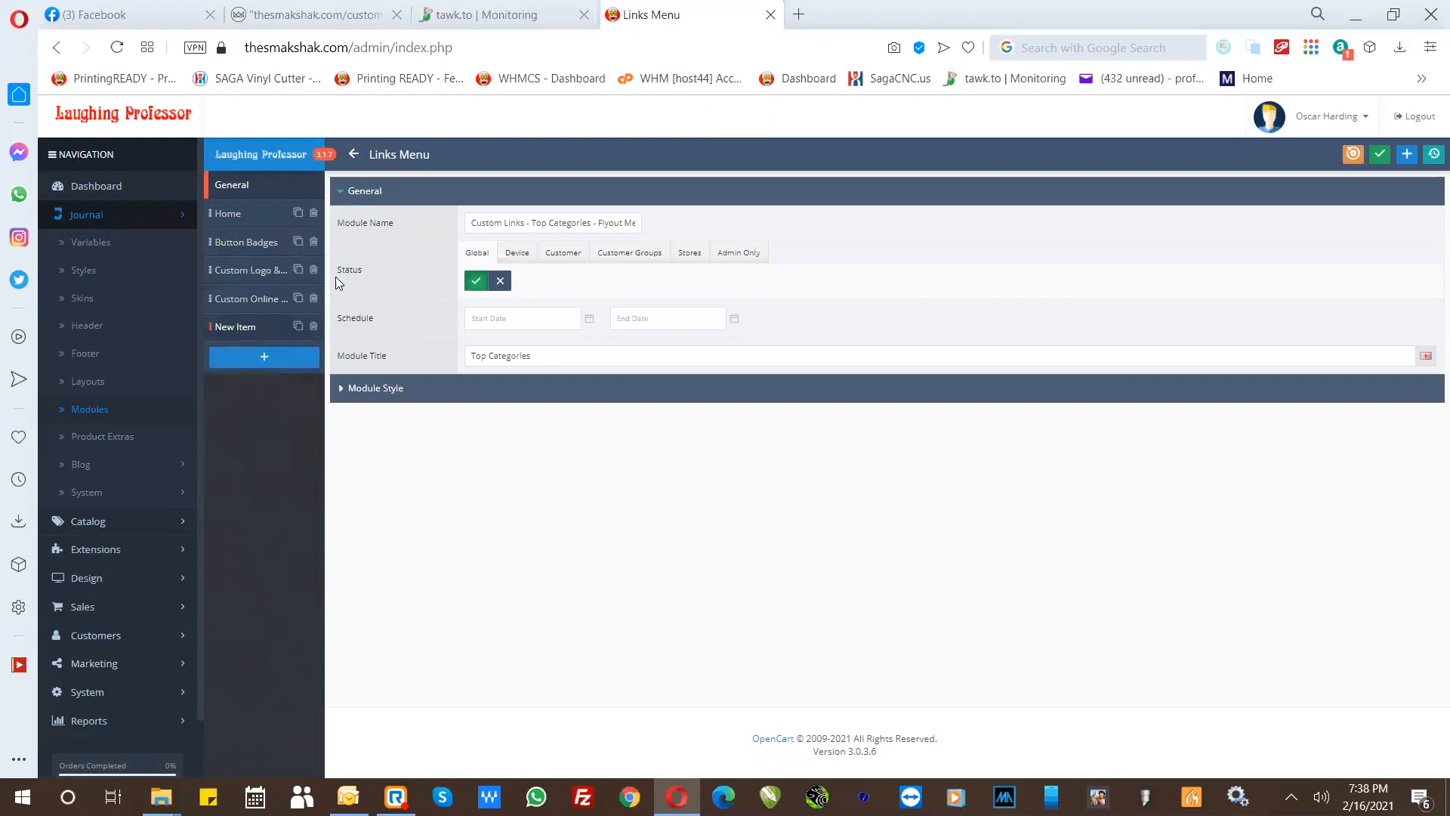
{"action": "left_click", "coordinate": [234, 331]}
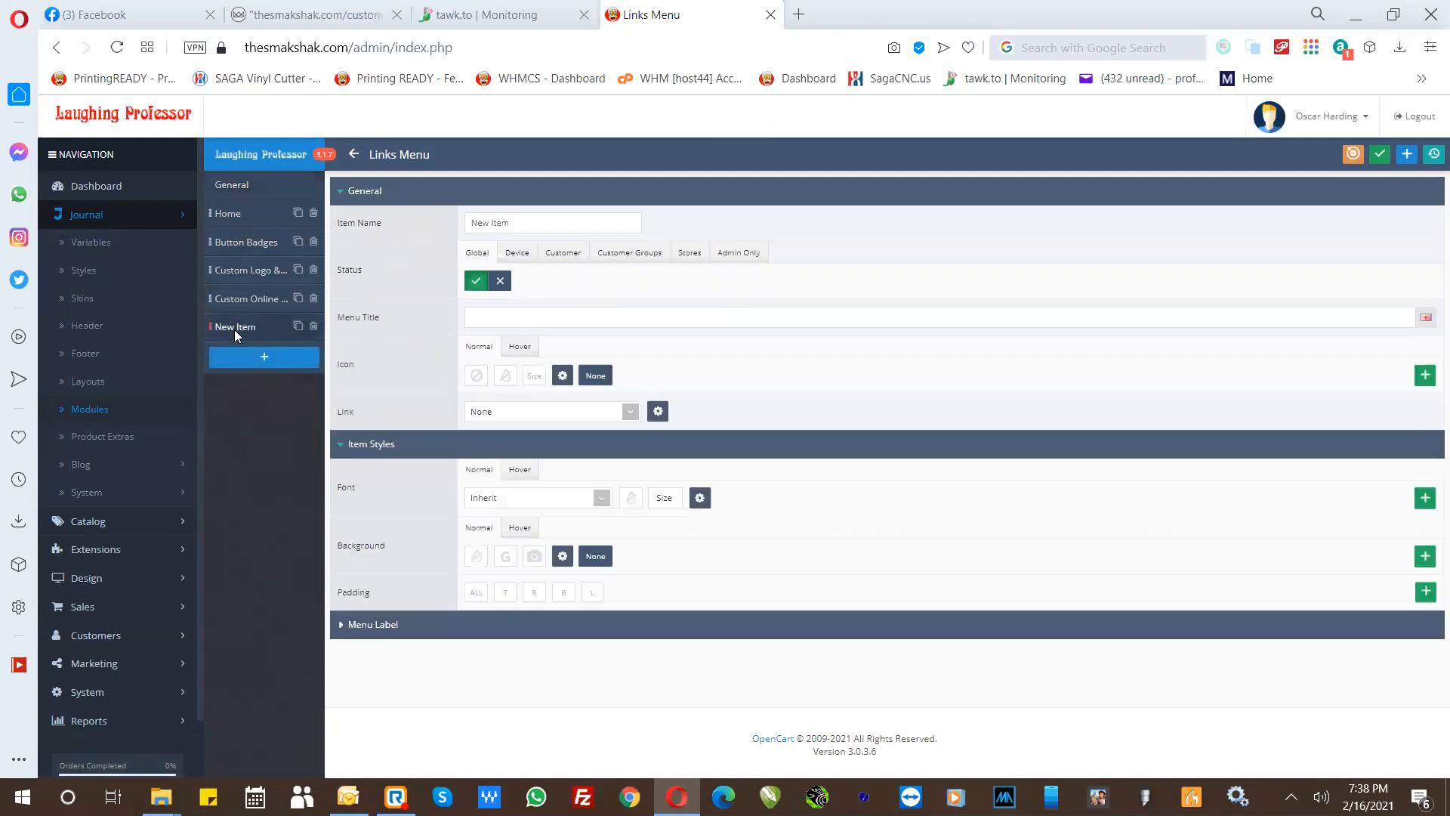
{"action": "triple_click", "coordinate": [520, 220]}
{"action": "type", "text": "Shop"}
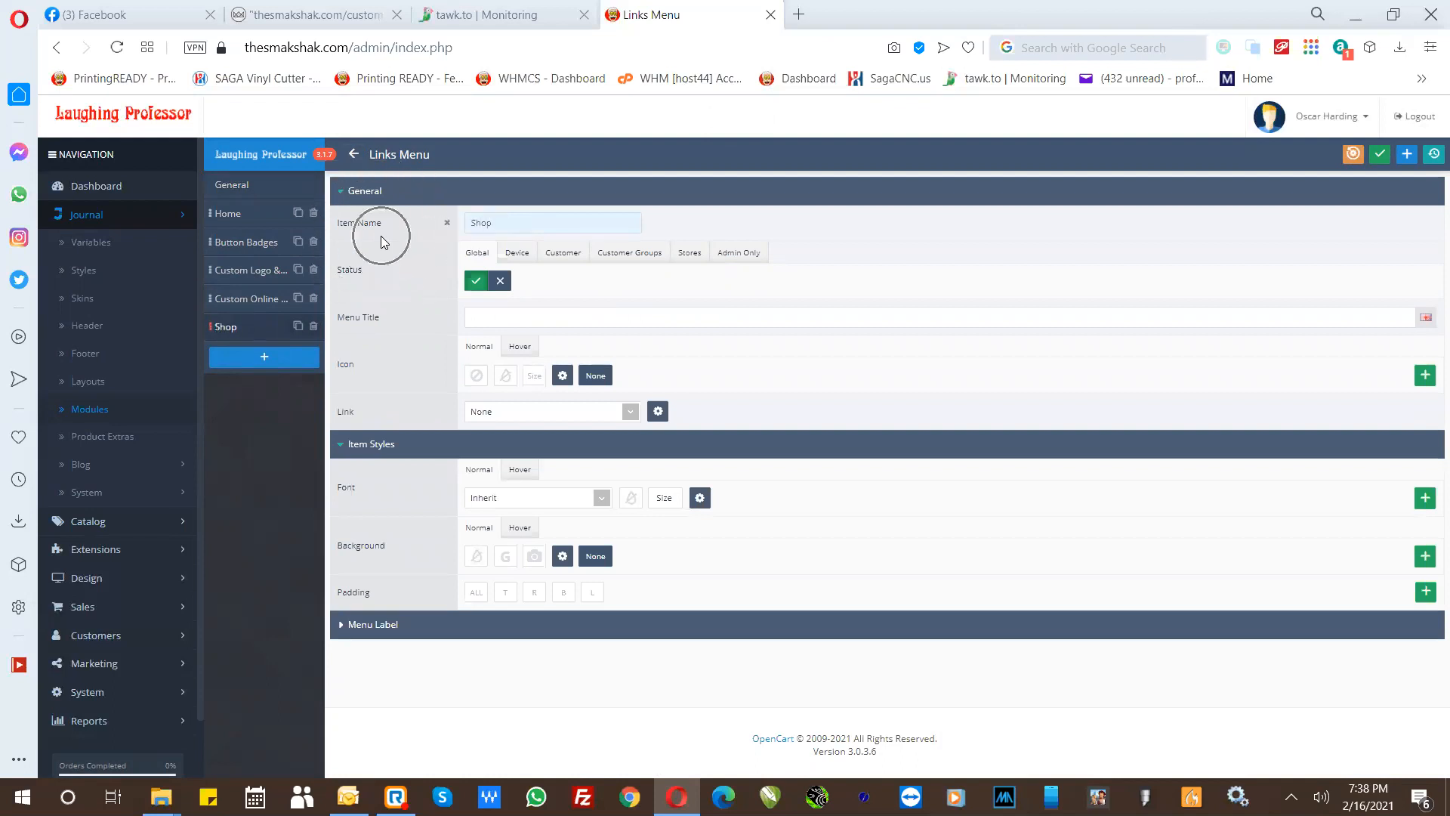
{"action": "left_click", "coordinate": [483, 316]}
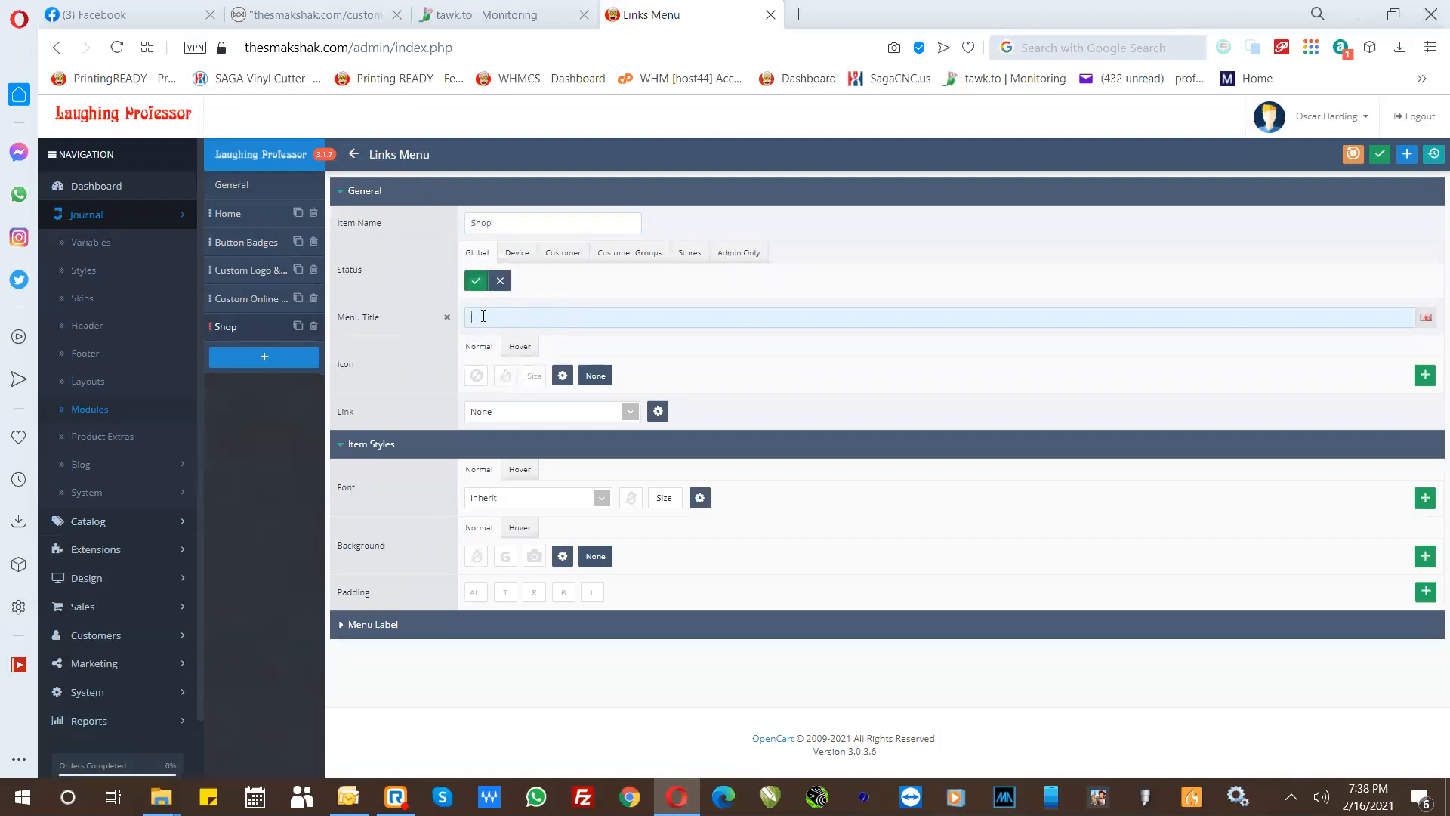
{"action": "type", "text": "Shop Products"}
- Link the Shop item of the Top Categories flyout menu to the category "Shop - Check out our products" and save it
{"action": "left_click", "coordinate": [482, 412]}
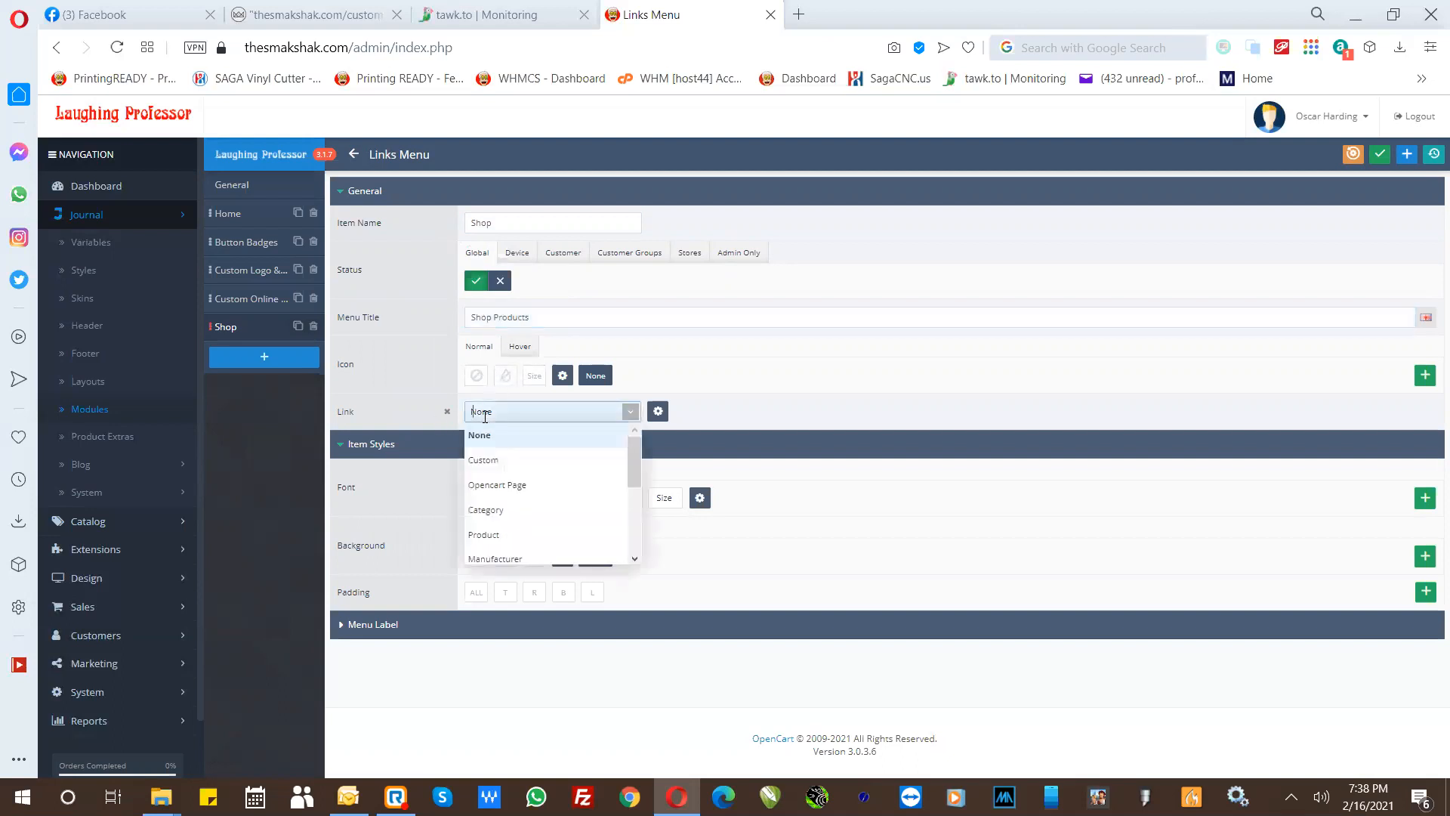
{"action": "left_click", "coordinate": [485, 511]}
{"action": "left_click", "coordinate": [665, 412]}
{"action": "type", "text": "sh"}
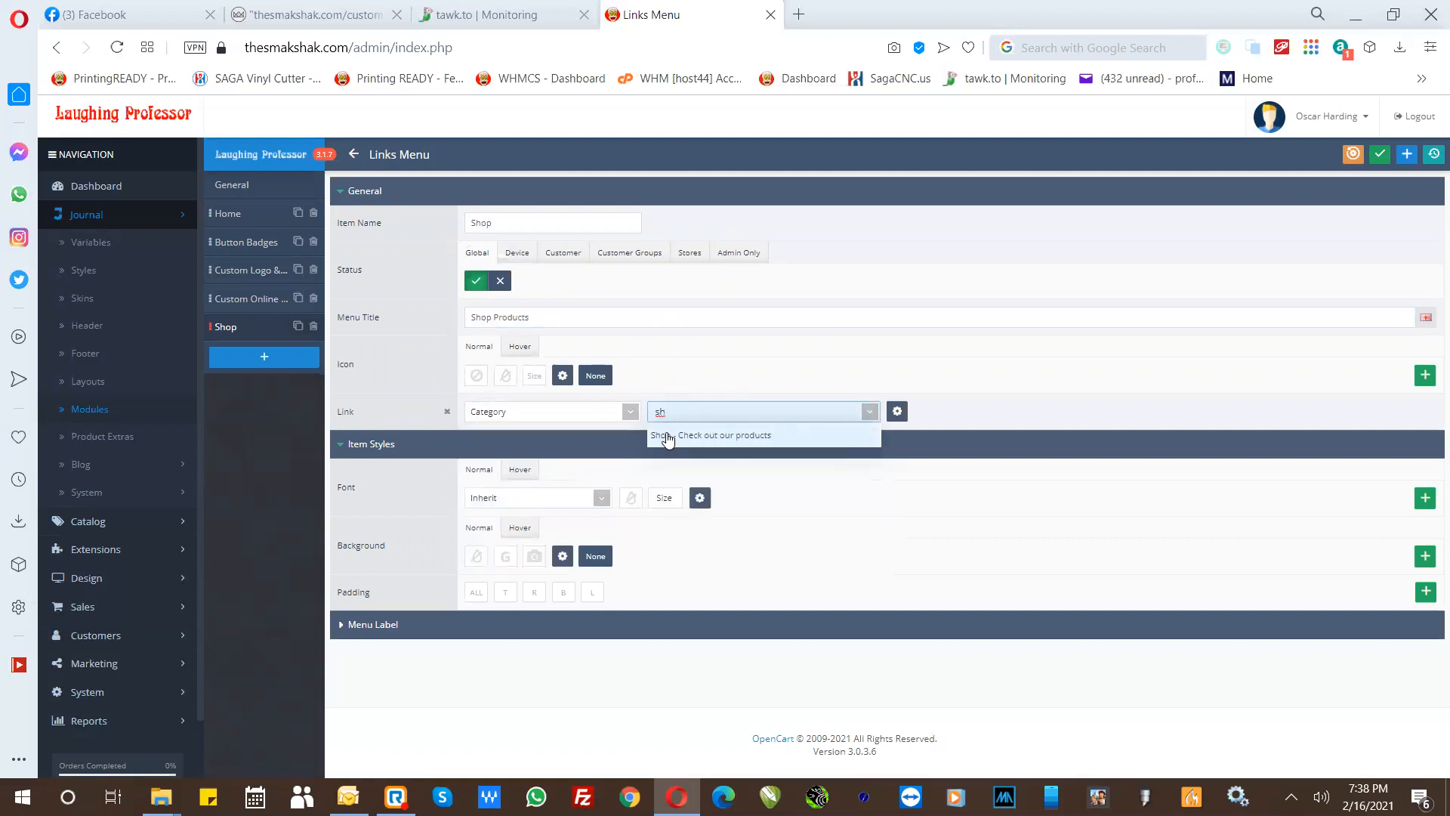
{"action": "left_click", "coordinate": [667, 436]}
{"action": "left_click", "coordinate": [667, 443]}
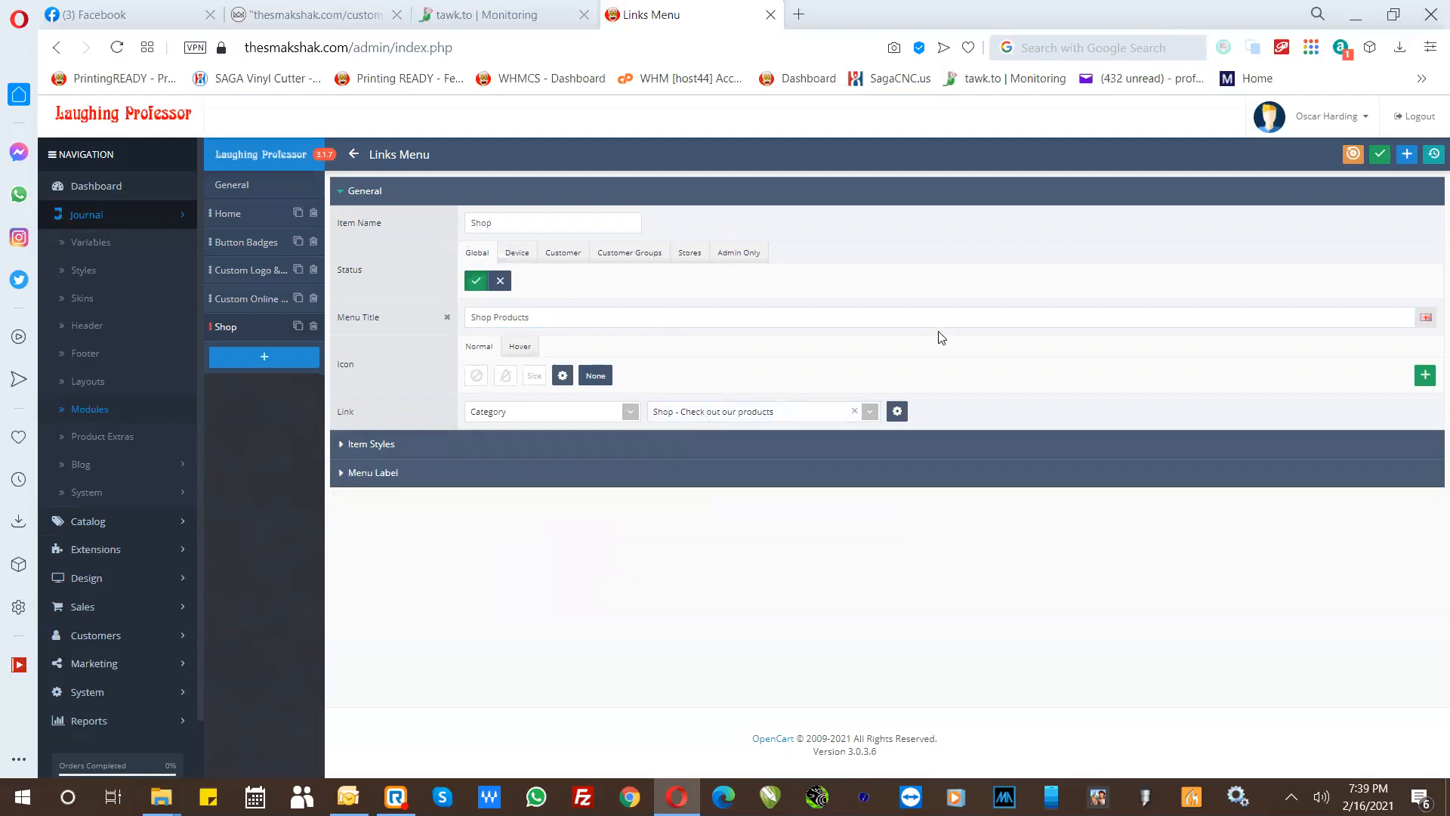
{"action": "left_click", "coordinate": [1379, 156]}
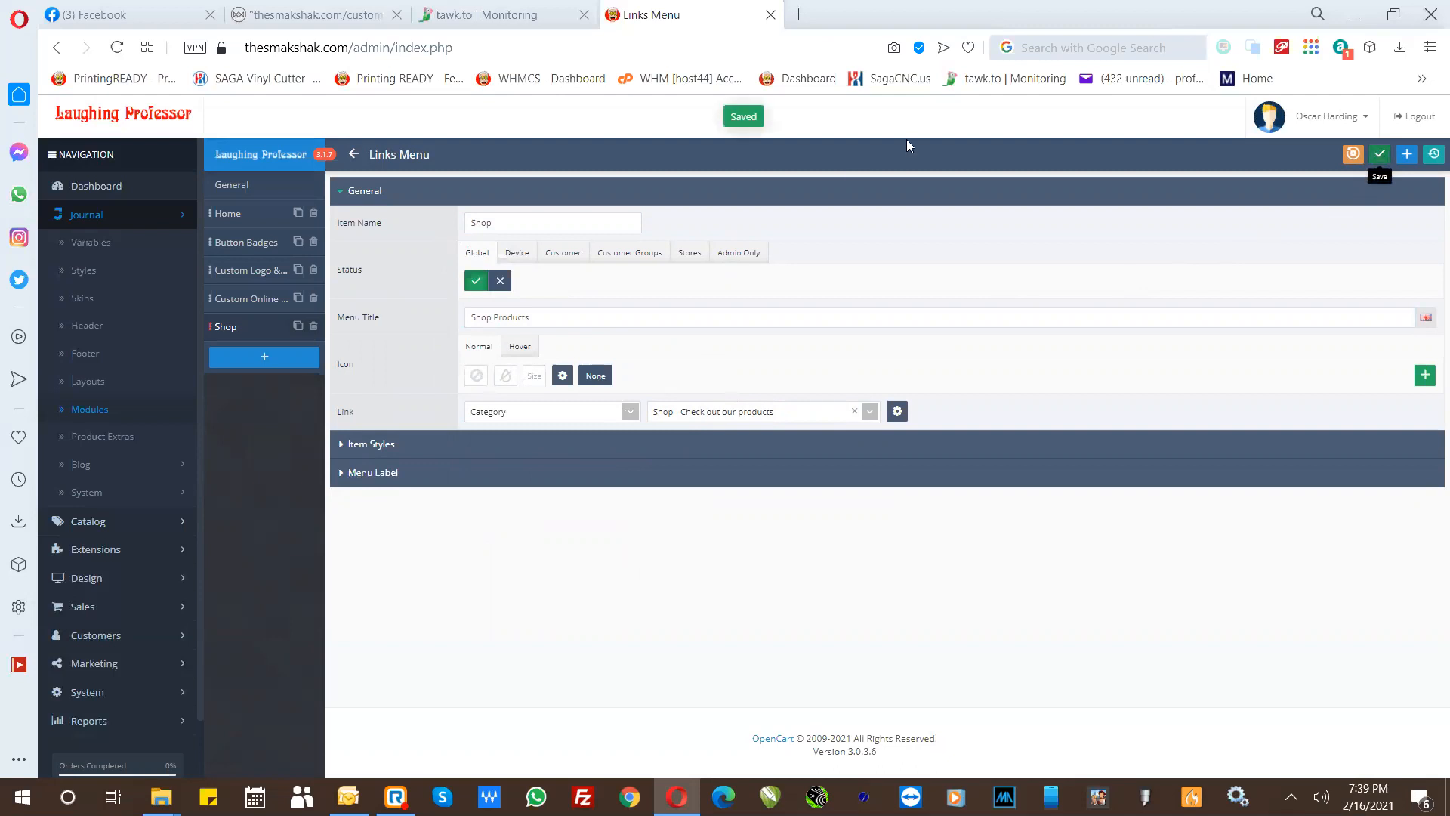
- Check the module lists of the Flyout Menu and Accordion Menu types
{"action": "left_click", "coordinate": [354, 154]}
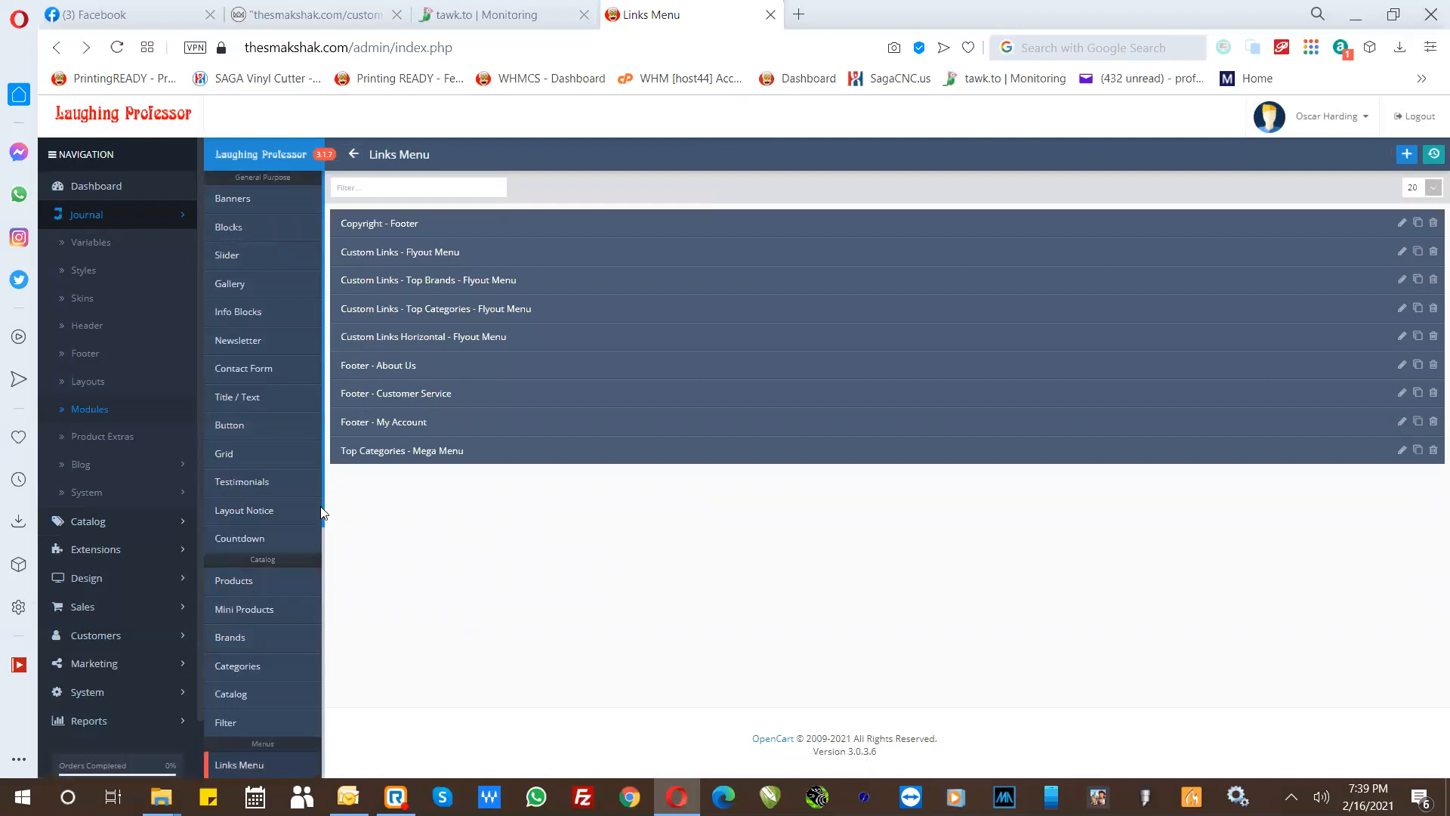
{"action": "left_click_drag", "start_coordinate": [323, 512], "coordinate": [327, 657]}
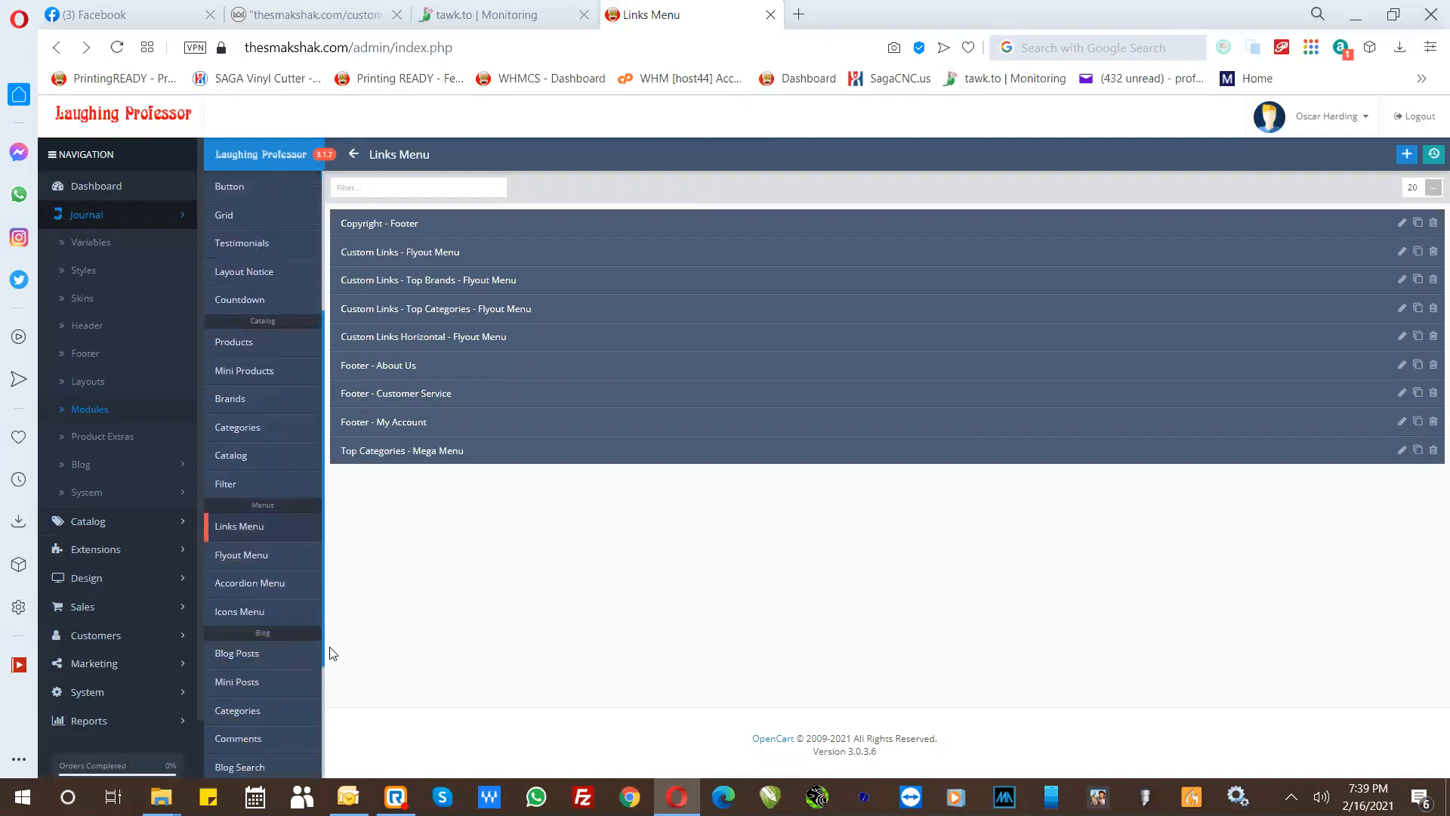
{"action": "left_click", "coordinate": [241, 558]}
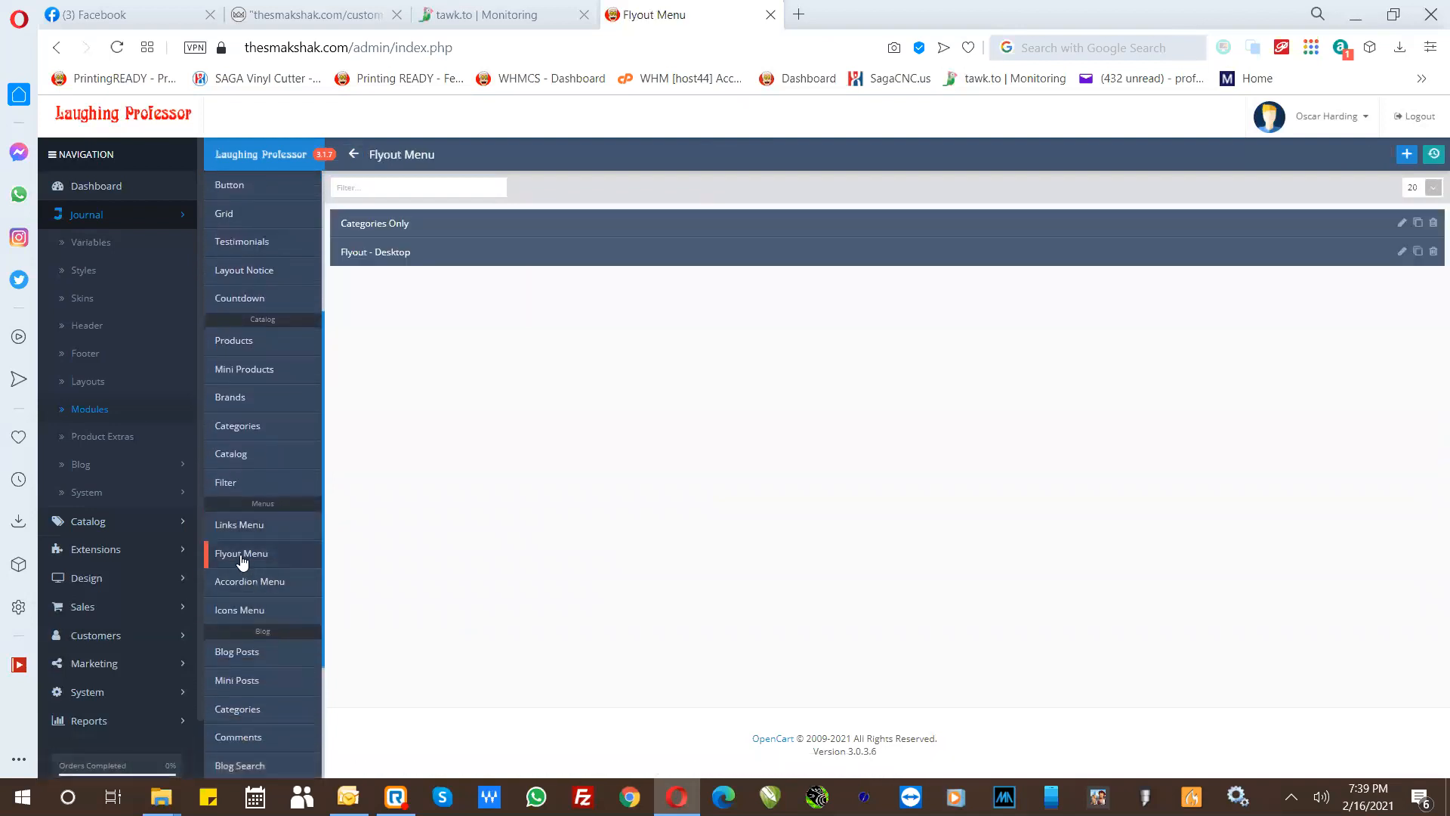
{"action": "left_click", "coordinate": [249, 586]}
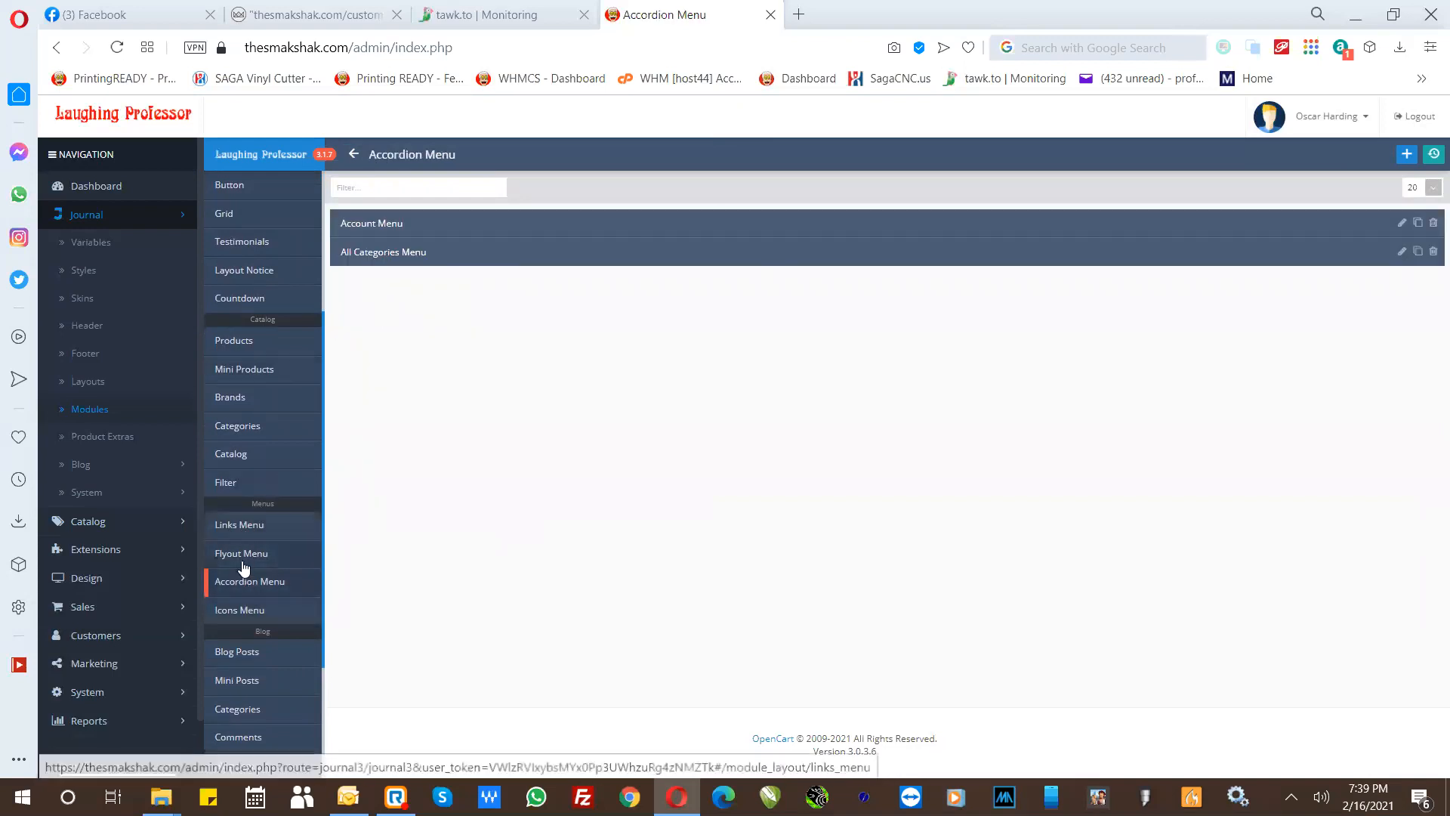
- Add an item named "Shop" with the menu title "Shop Products" to the "Category Icons - Flyout Menu" icons menu
{"action": "left_click", "coordinate": [237, 611]}
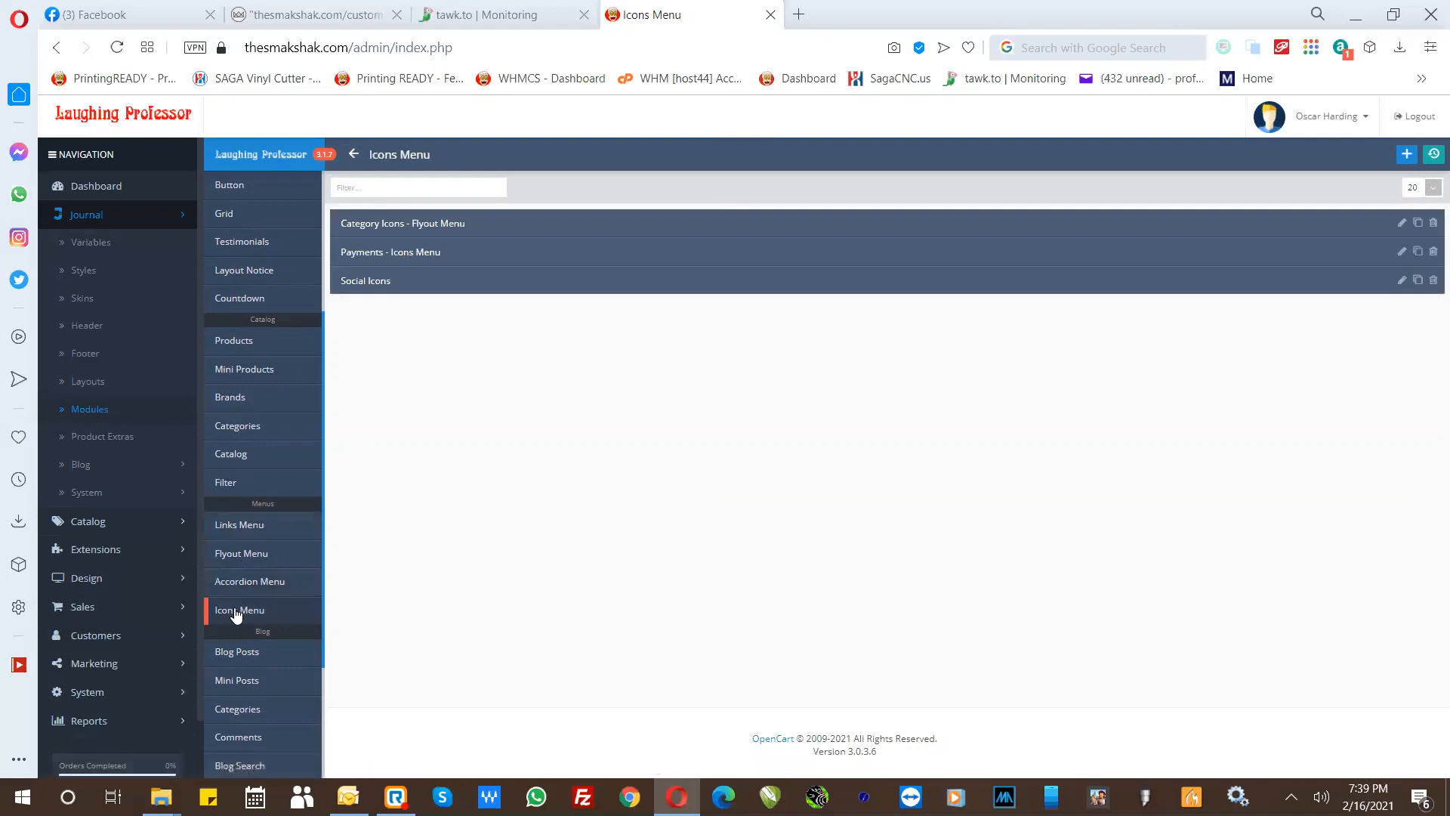
{"action": "left_click", "coordinate": [375, 226]}
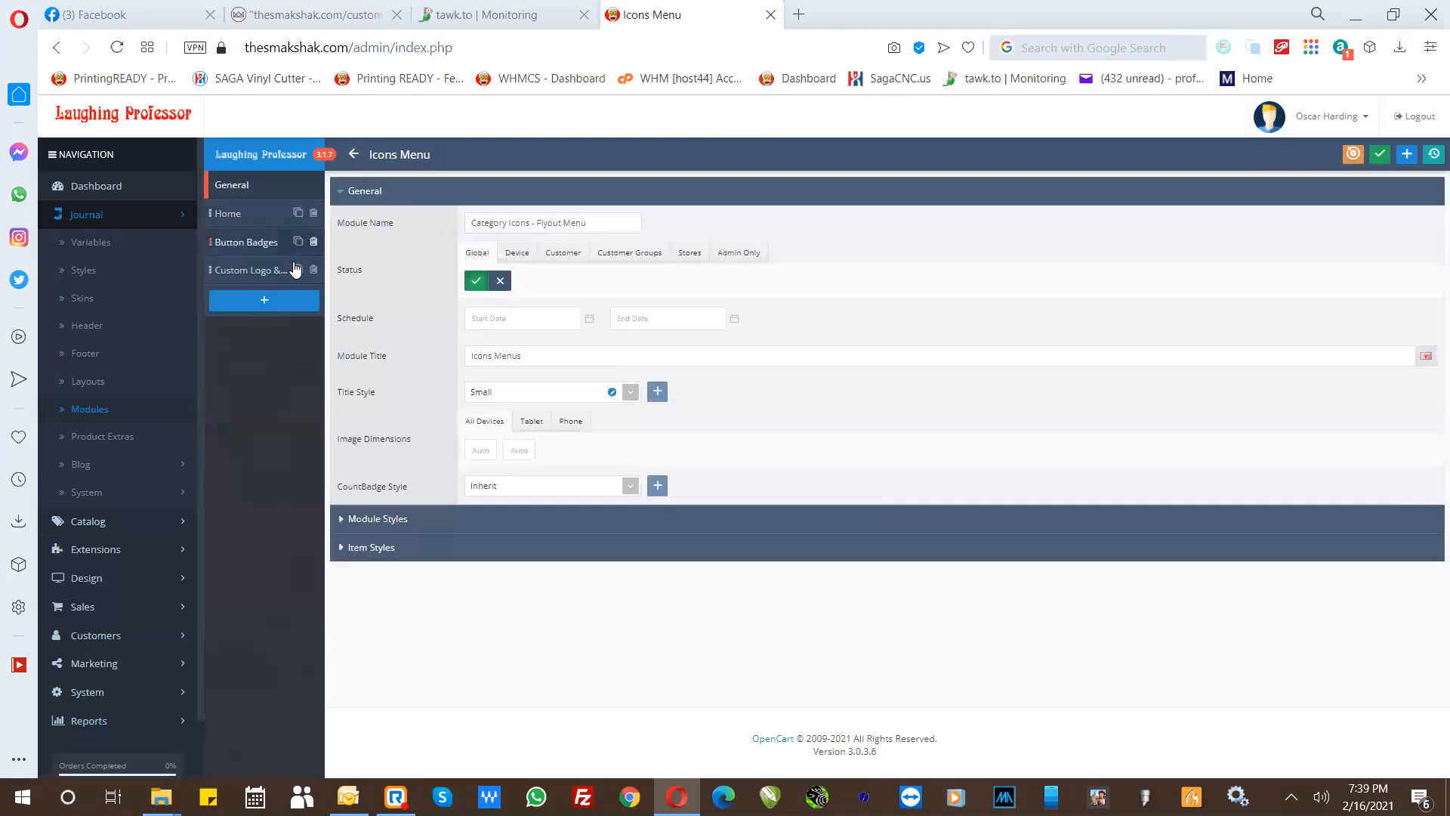
{"action": "left_click", "coordinate": [252, 304]}
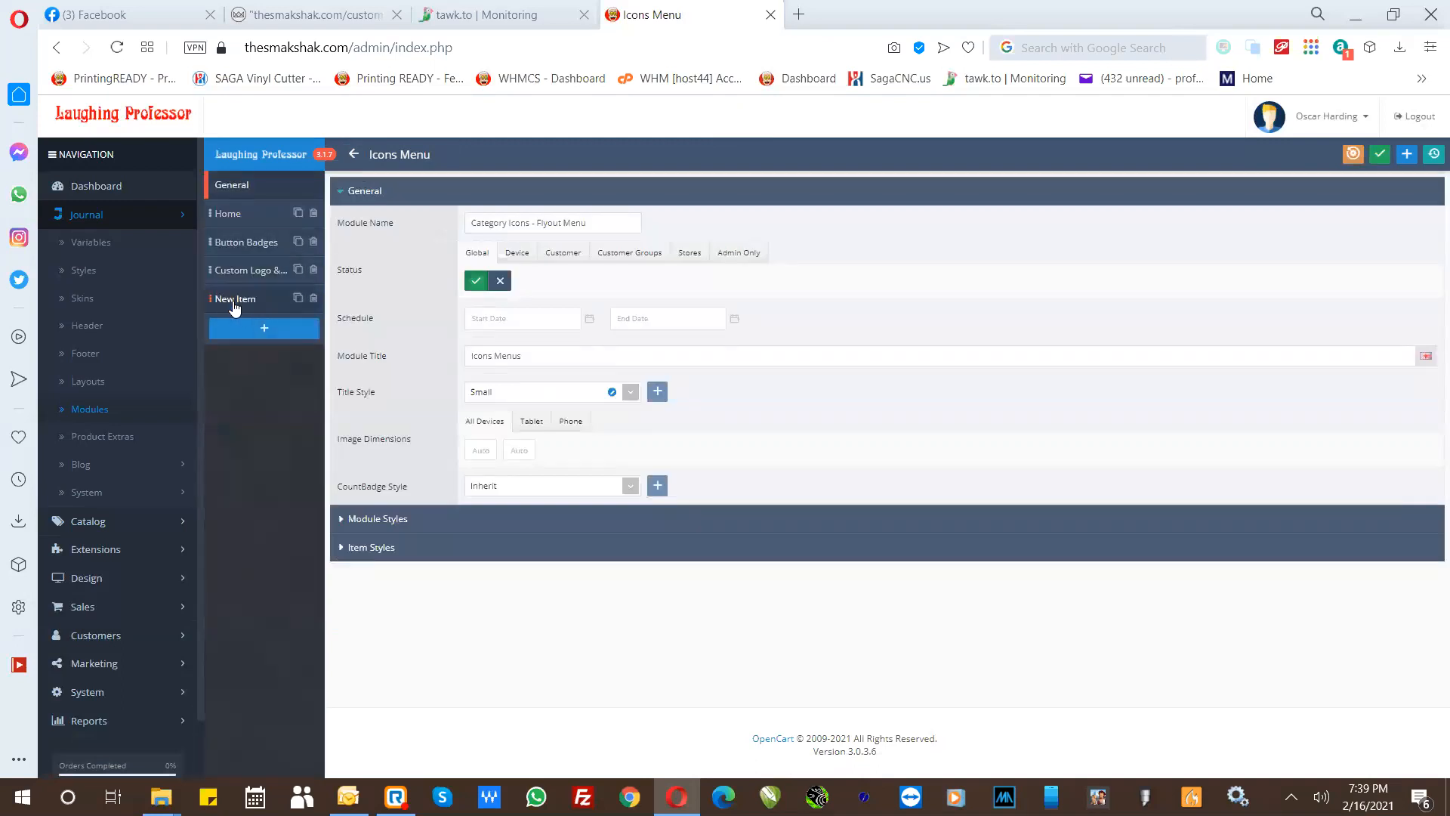
{"action": "left_click", "coordinate": [234, 301]}
{"action": "left_click", "coordinate": [490, 290]}
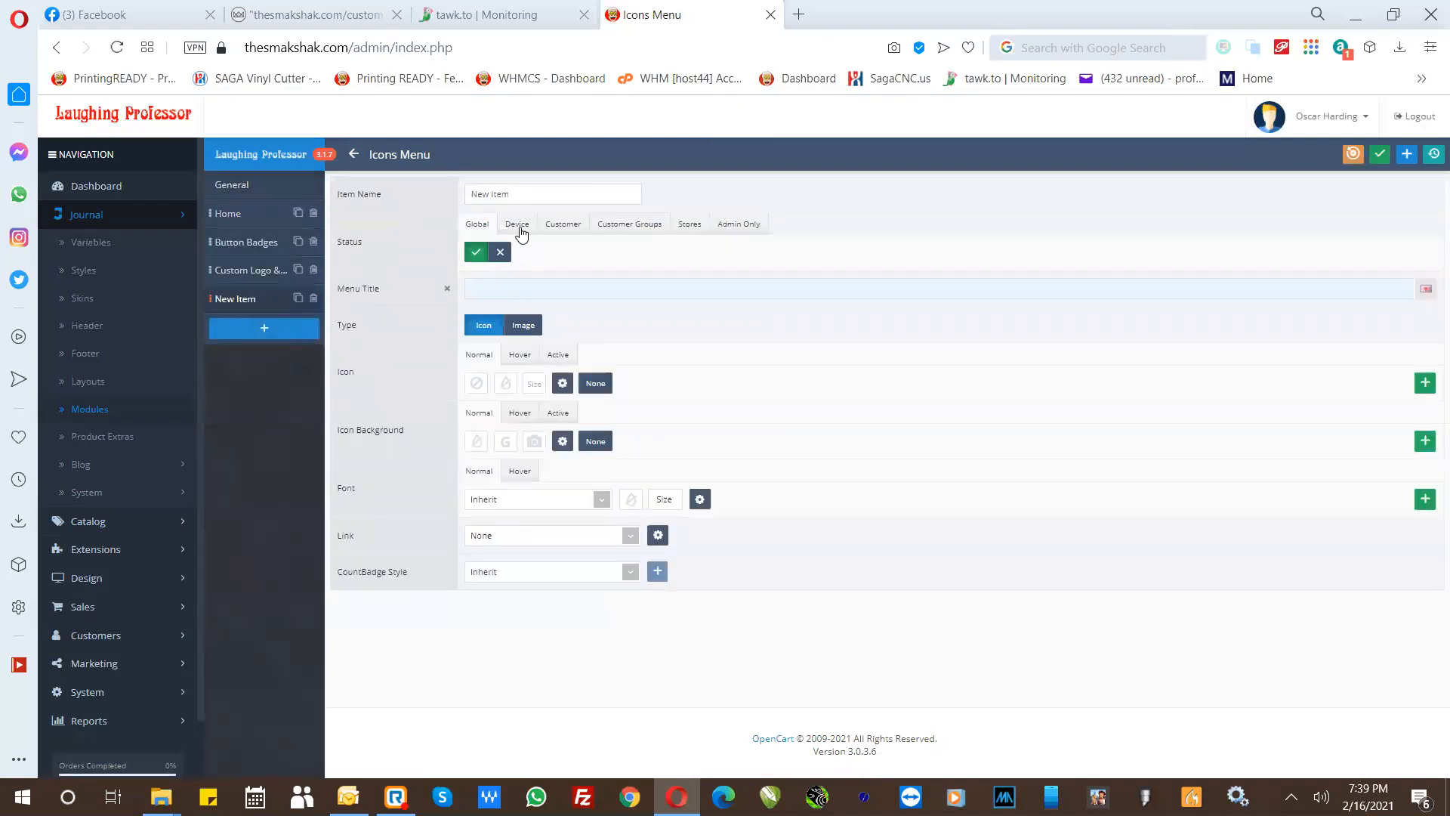
{"action": "left_click_drag", "start_coordinate": [523, 196], "coordinate": [460, 198]}
{"action": "type", "text": "Shop"}
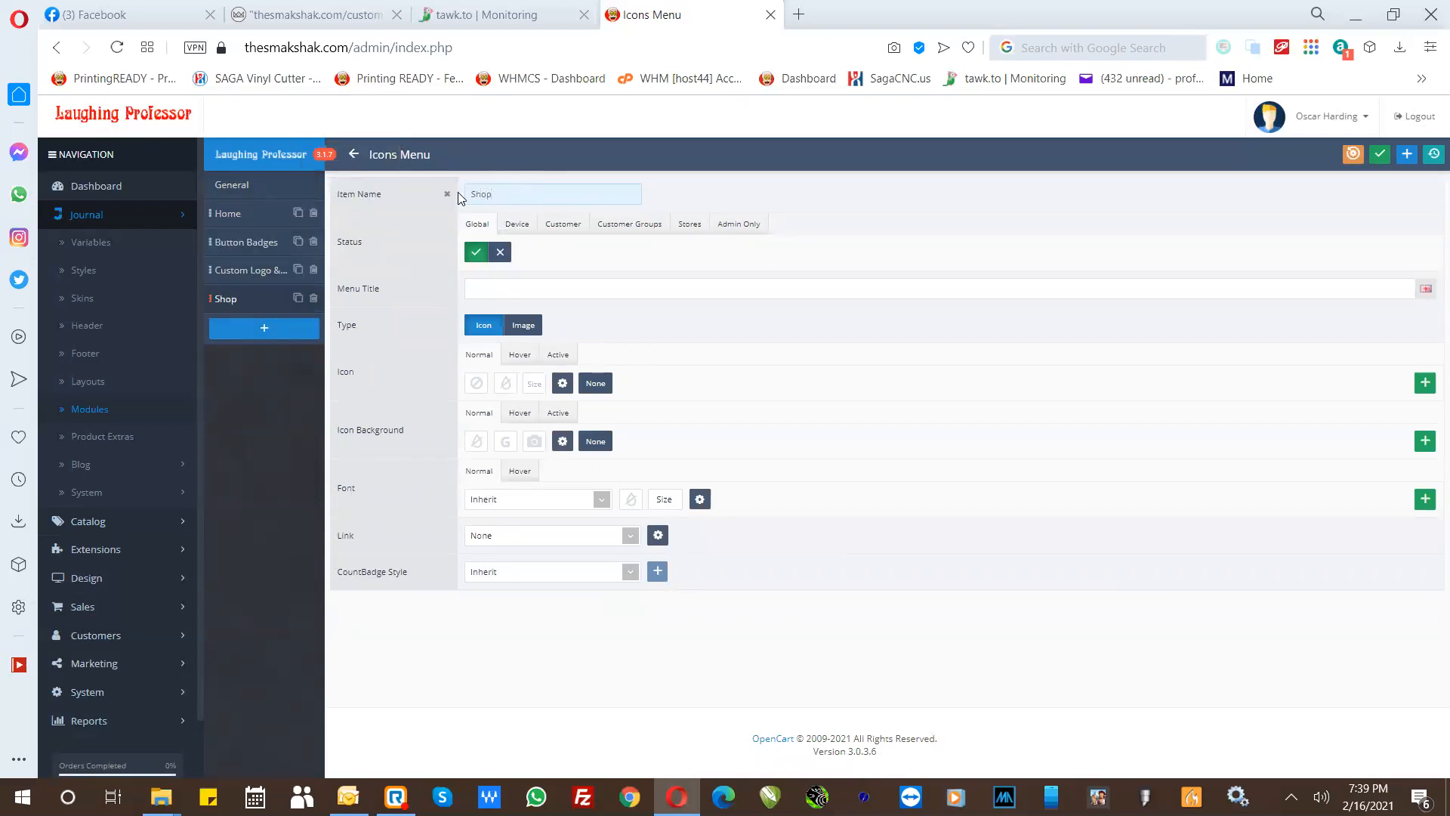
{"action": "left_click", "coordinate": [497, 288]}
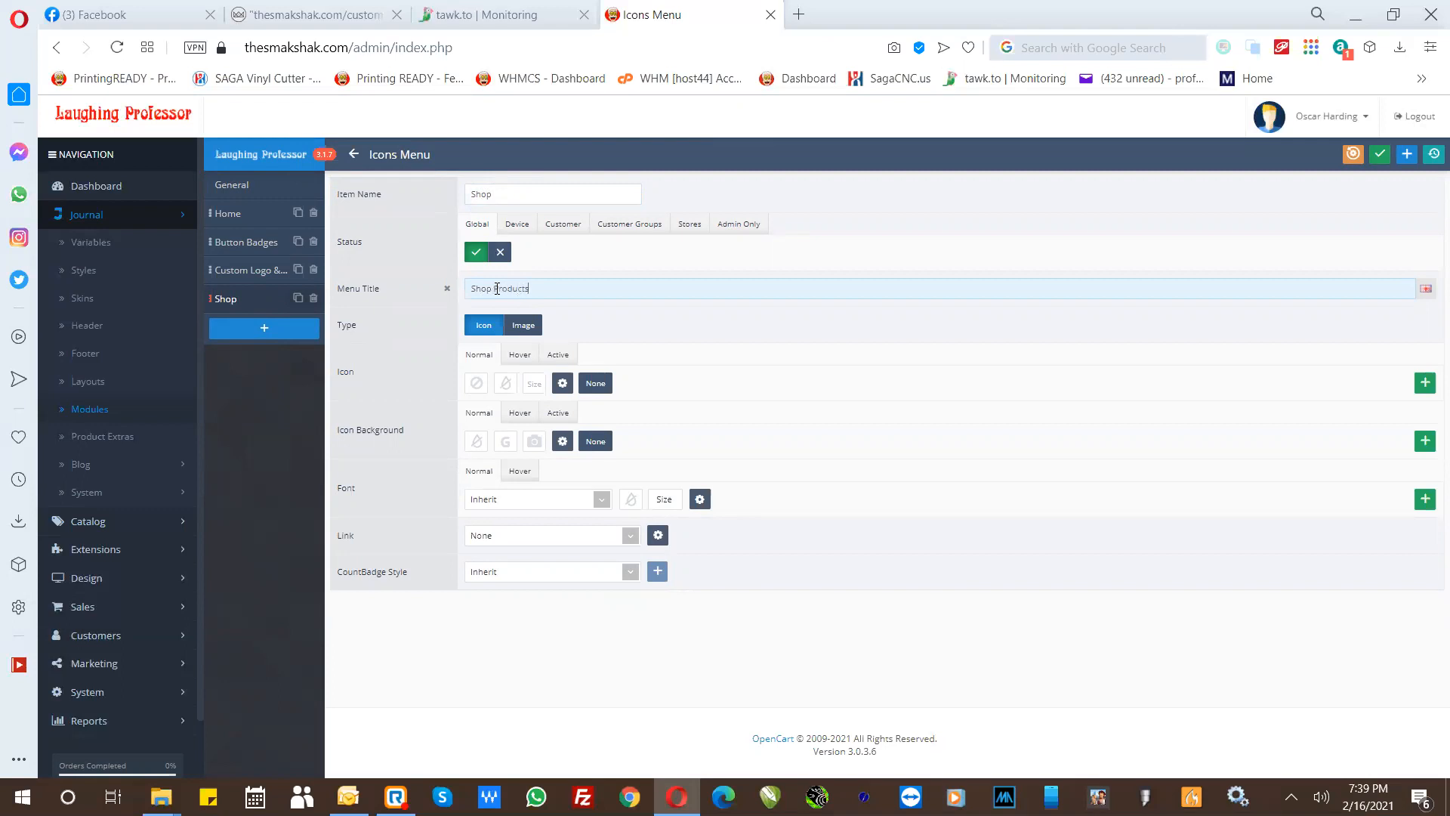
- Set the link of the new Shop icons menu item to the category "Shop - Check out our products"
{"action": "left_click", "coordinate": [487, 533]}
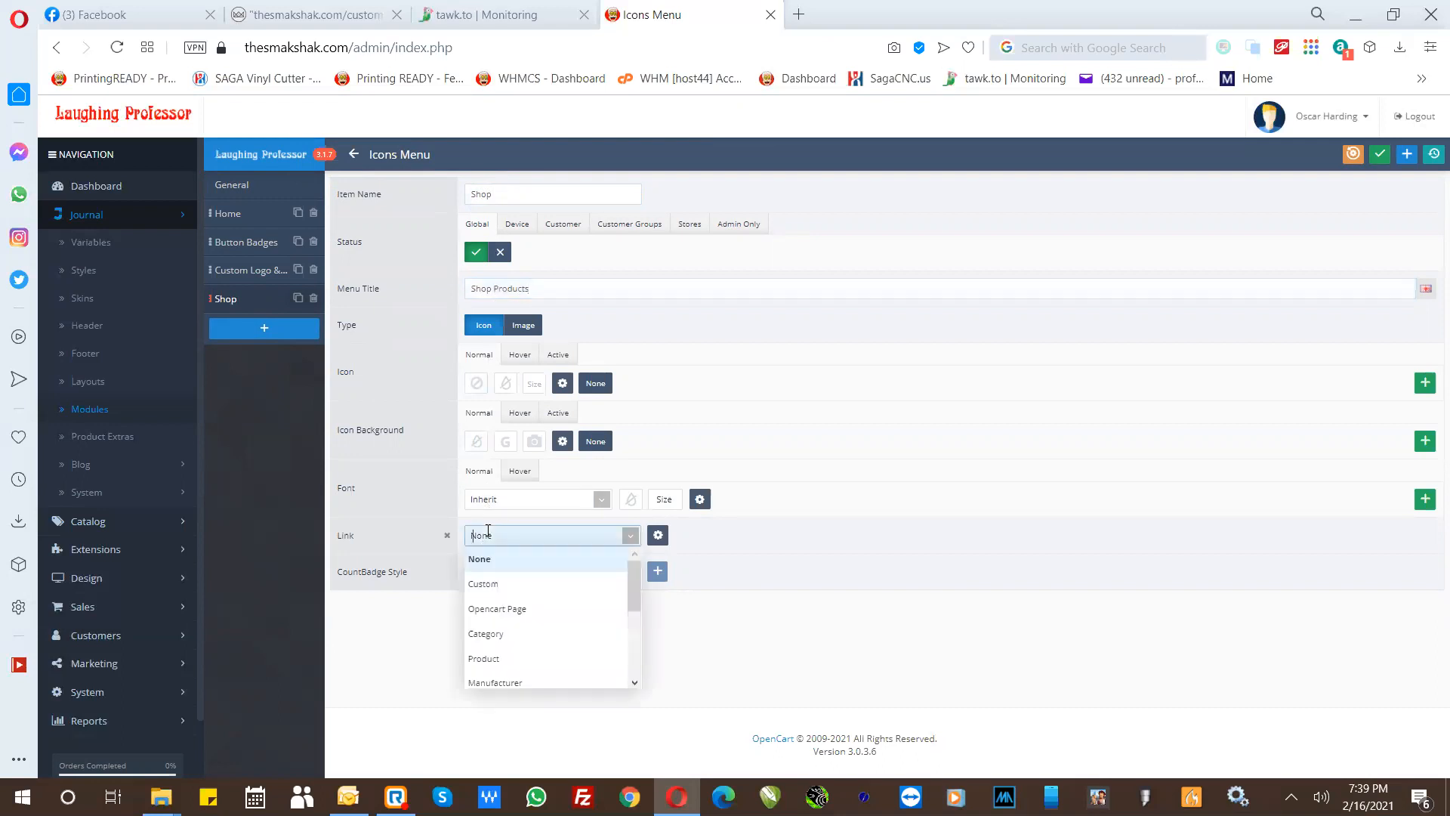
{"action": "left_click", "coordinate": [486, 634]}
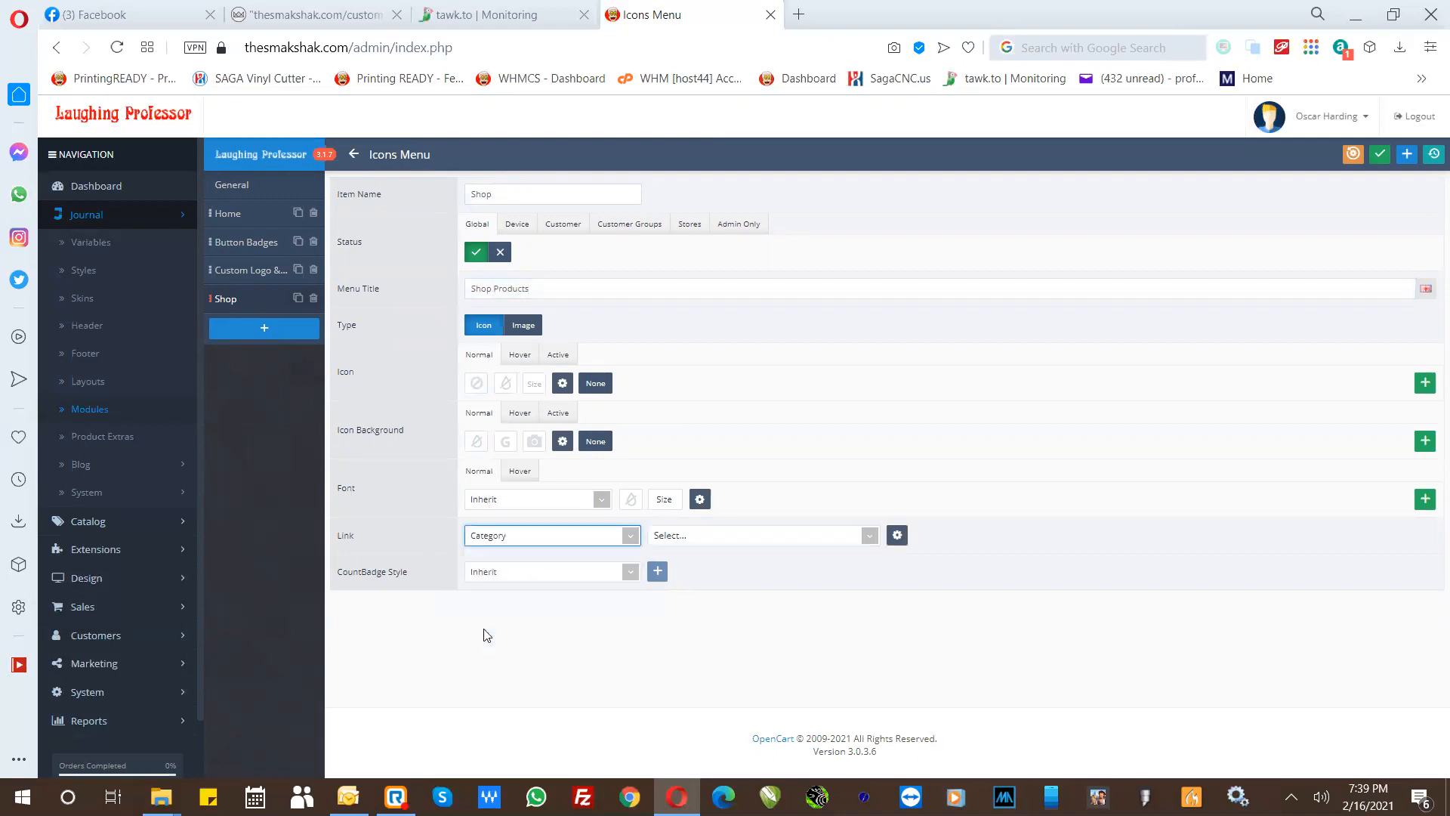
{"action": "left_click", "coordinate": [675, 537]}
{"action": "type", "text": "s"}
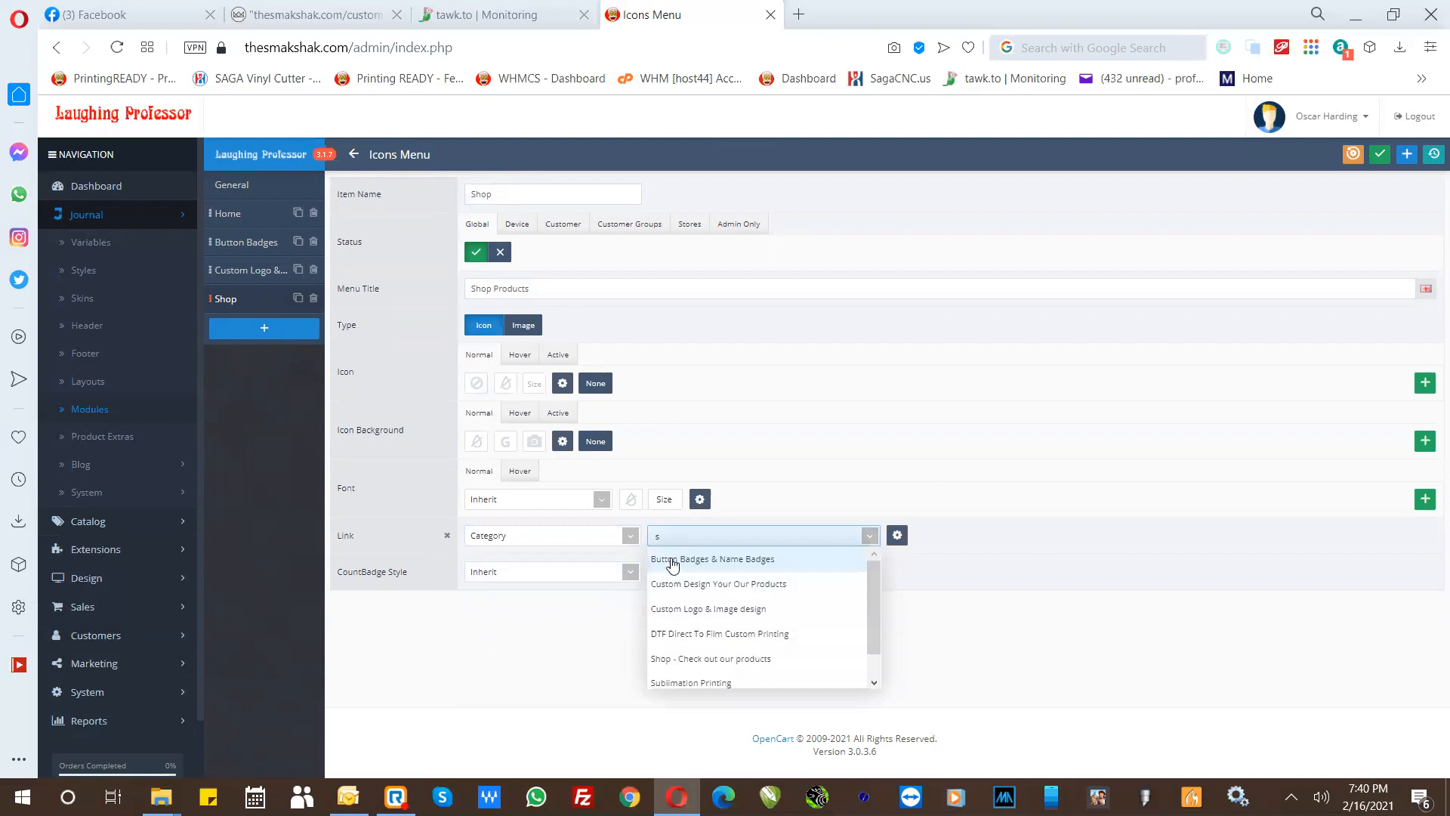
{"action": "left_click", "coordinate": [665, 660]}
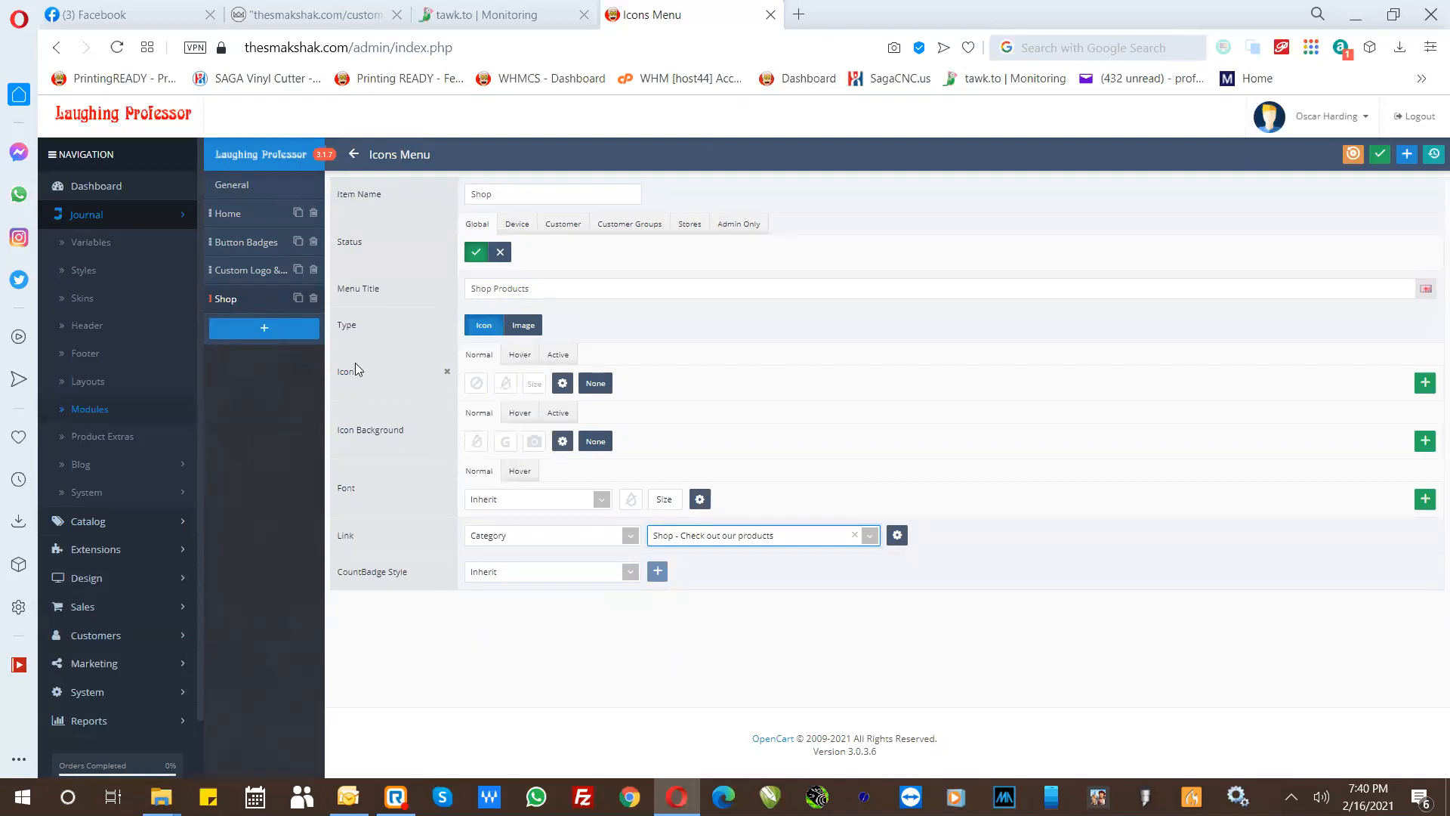
- Search the icons for "shop", assign a storefront icon to the Shop item and save the icons menu
{"action": "left_click", "coordinate": [474, 384]}
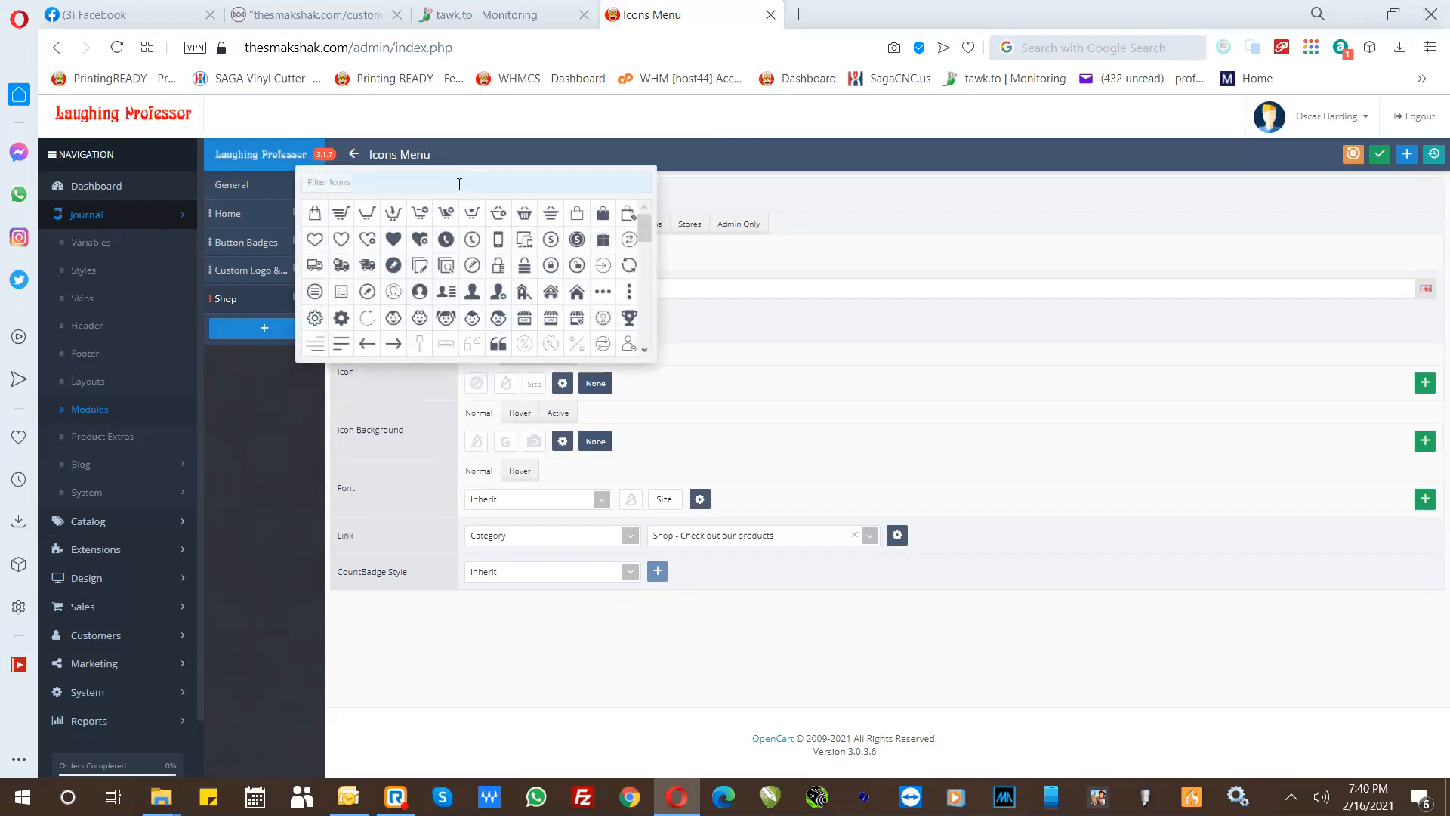
{"action": "type", "text": "shop"}
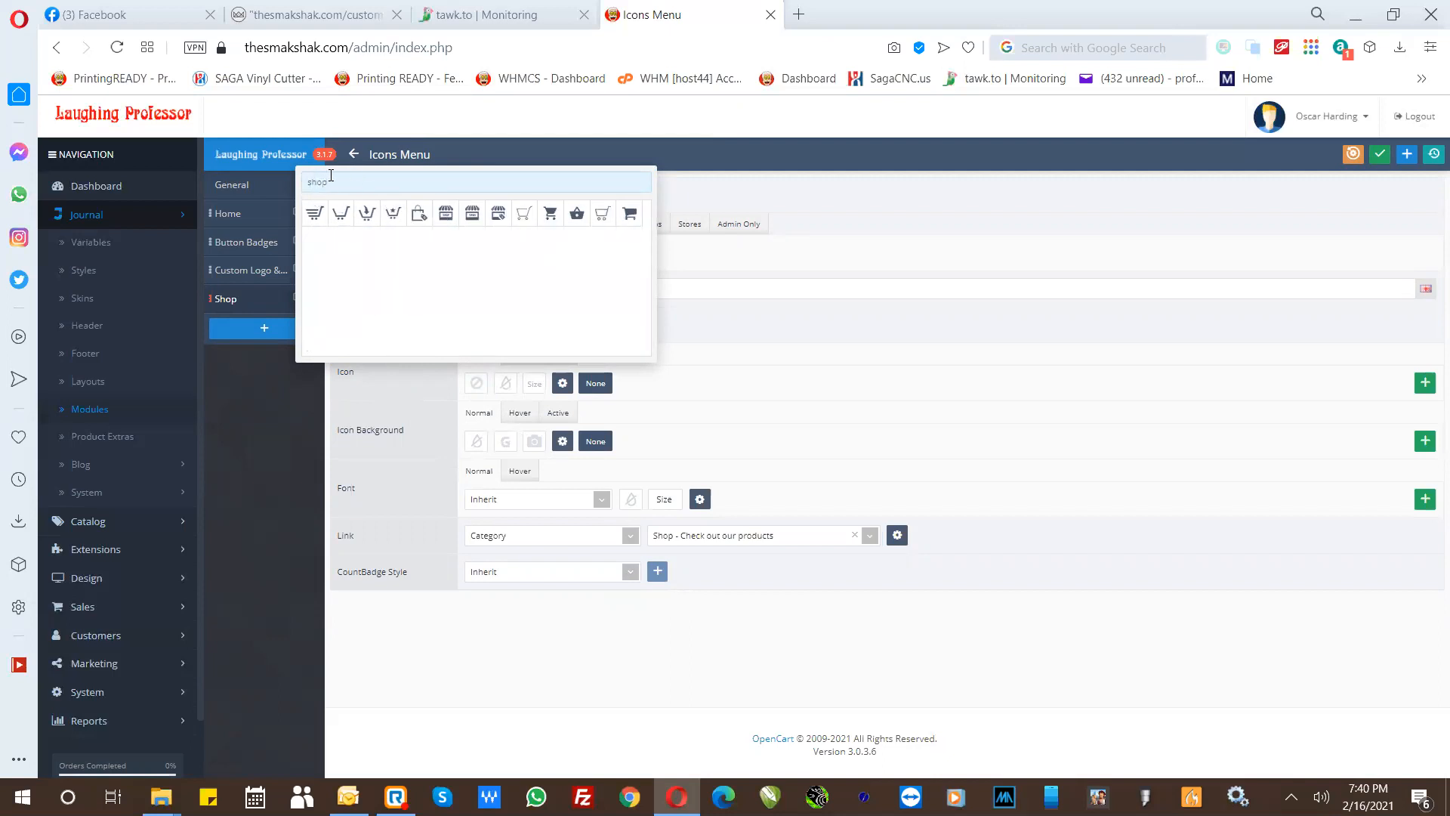
{"action": "left_click", "coordinate": [698, 539]}
{"action": "left_click", "coordinate": [498, 215]}
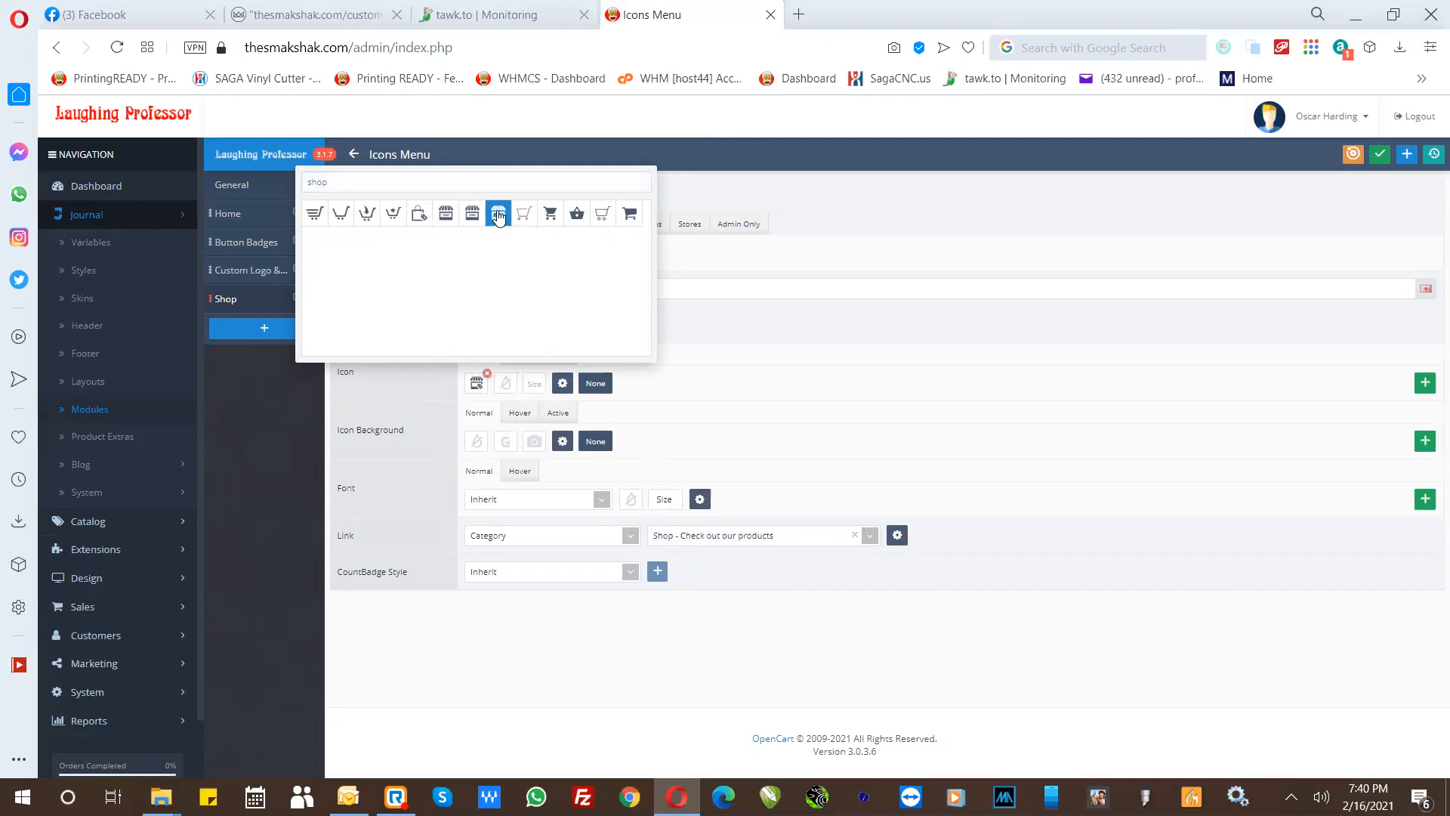
{"action": "left_click", "coordinate": [695, 391]}
{"action": "left_click", "coordinate": [477, 392]}
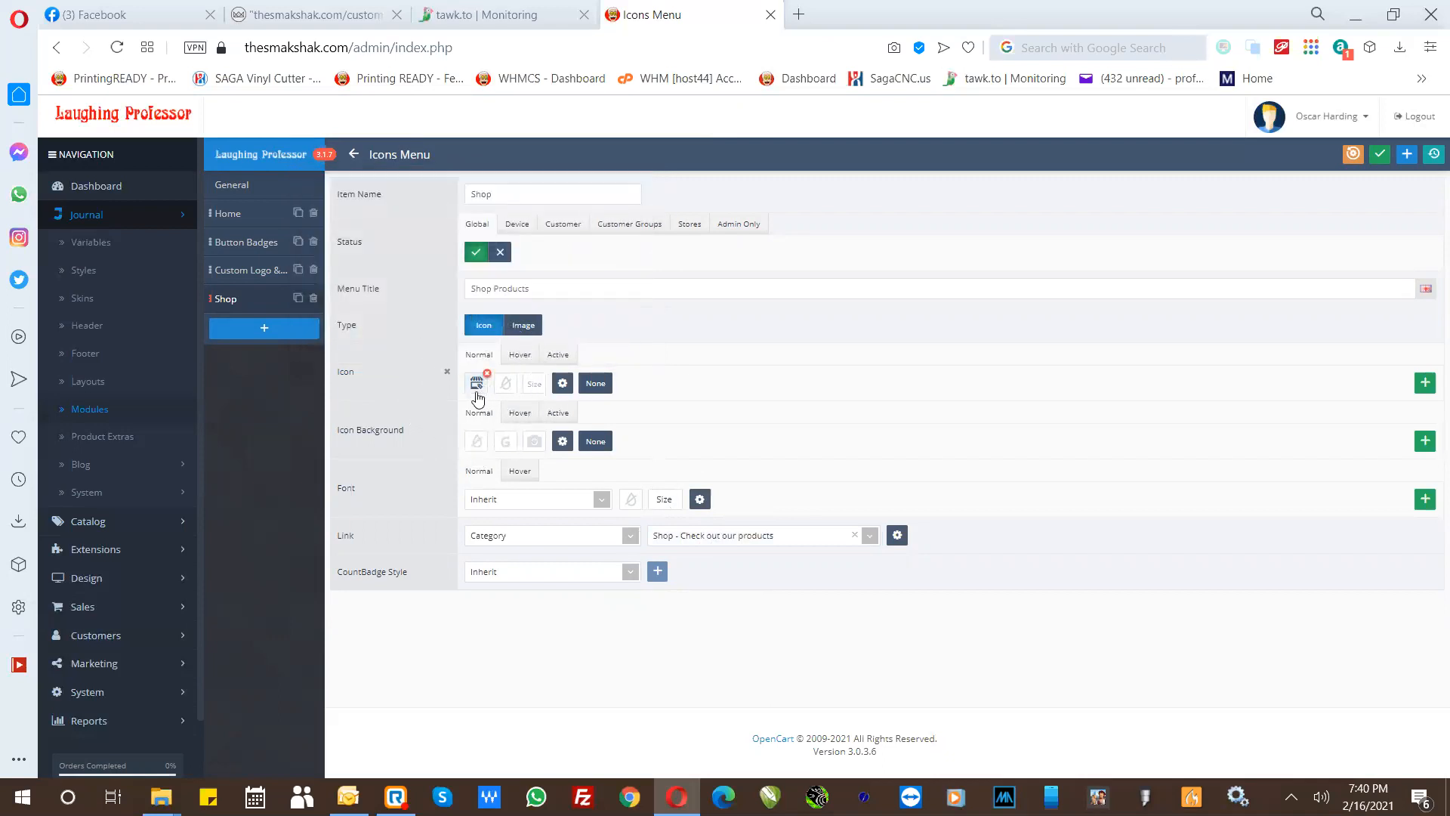
{"action": "left_click", "coordinate": [1377, 158]}
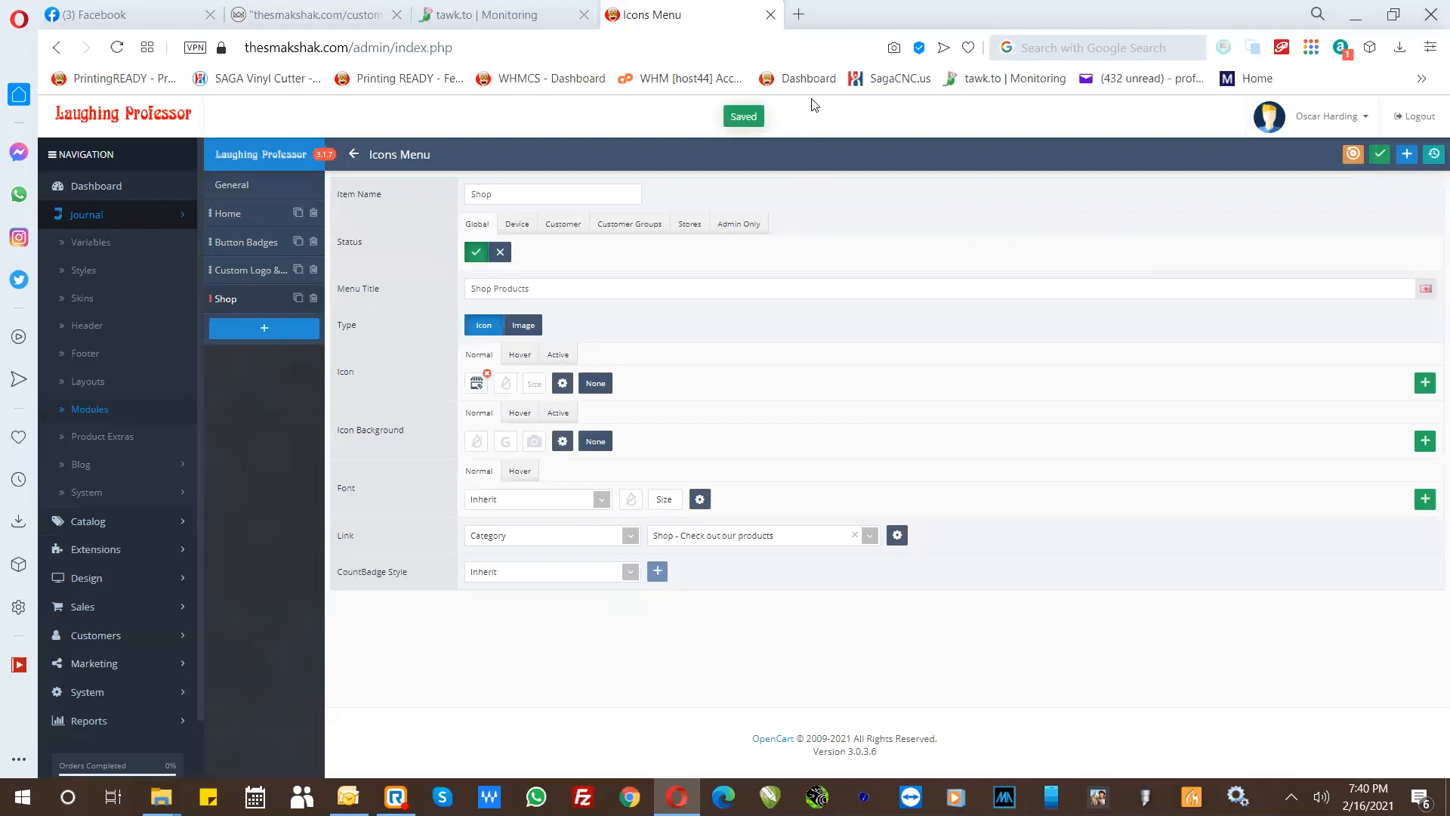
- Leave the icons menu and open the existing "Footer" in Journal's footer settings for editing
{"action": "left_click", "coordinate": [349, 155]}
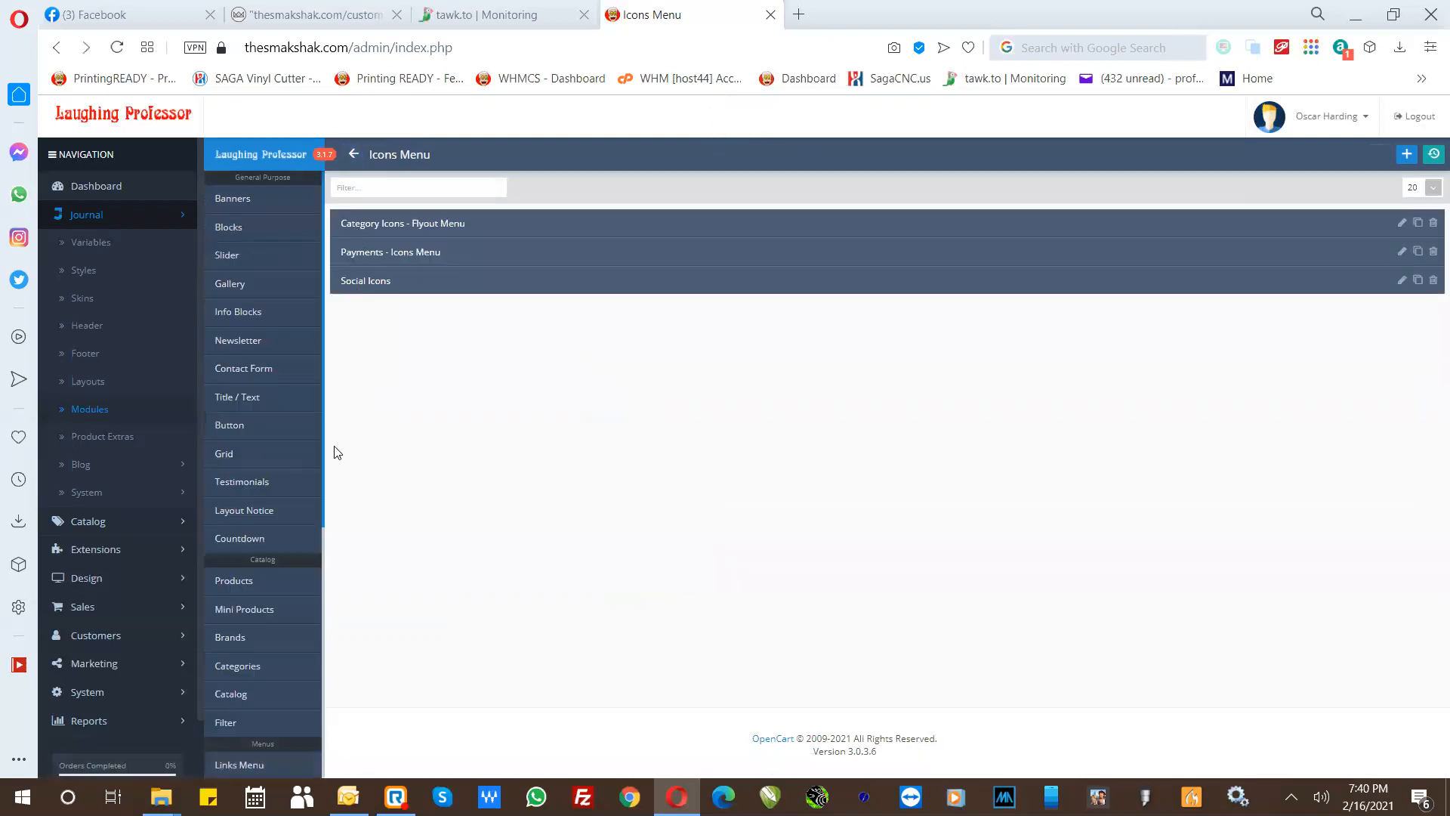
{"action": "scroll", "coordinate": [325, 514], "scroll_direction": "down", "scroll_amount": 1}
{"action": "scroll", "coordinate": [325, 517], "scroll_direction": "down", "scroll_amount": 4}
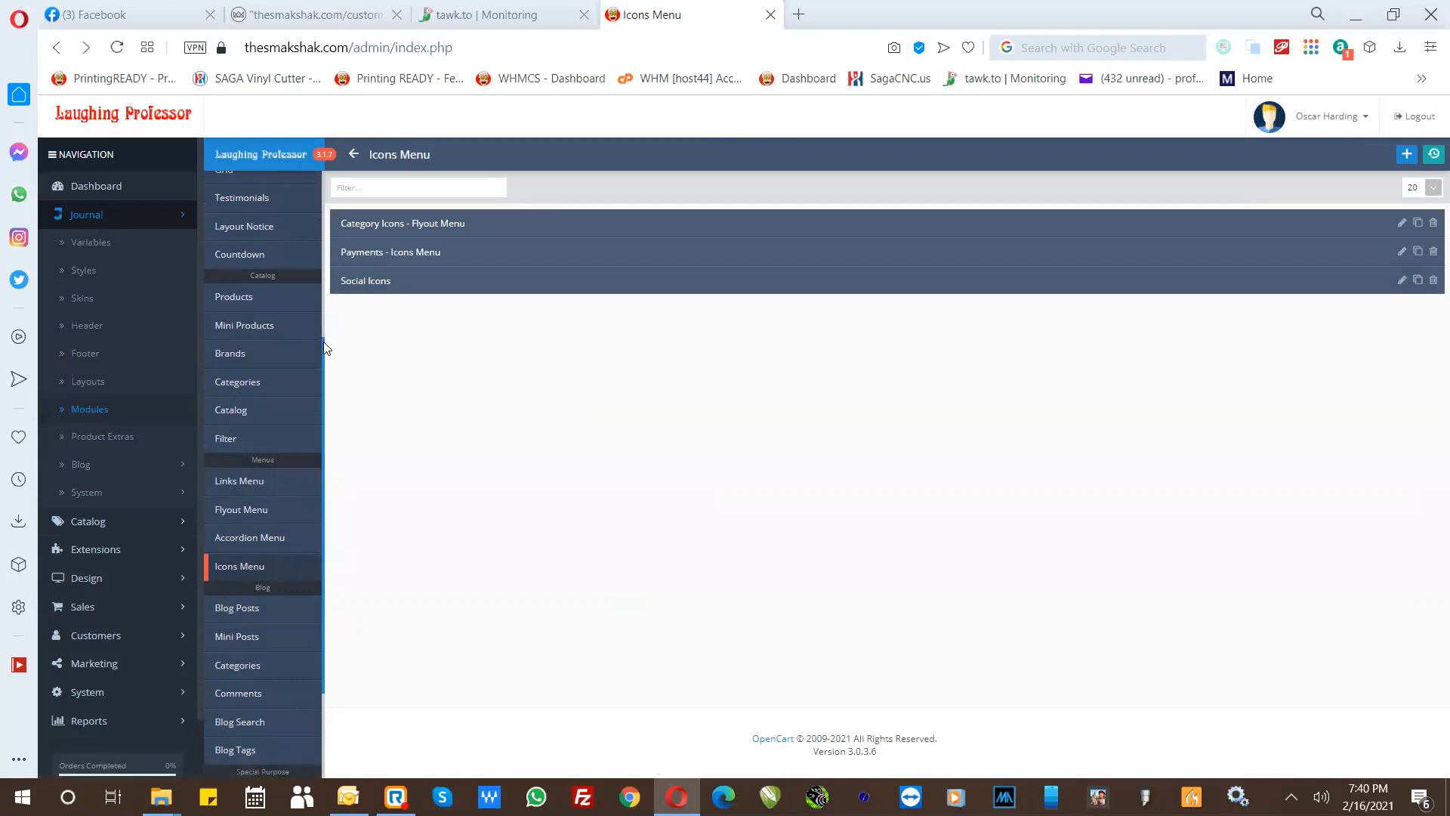
{"action": "left_click_drag", "start_coordinate": [323, 341], "coordinate": [314, 183]}
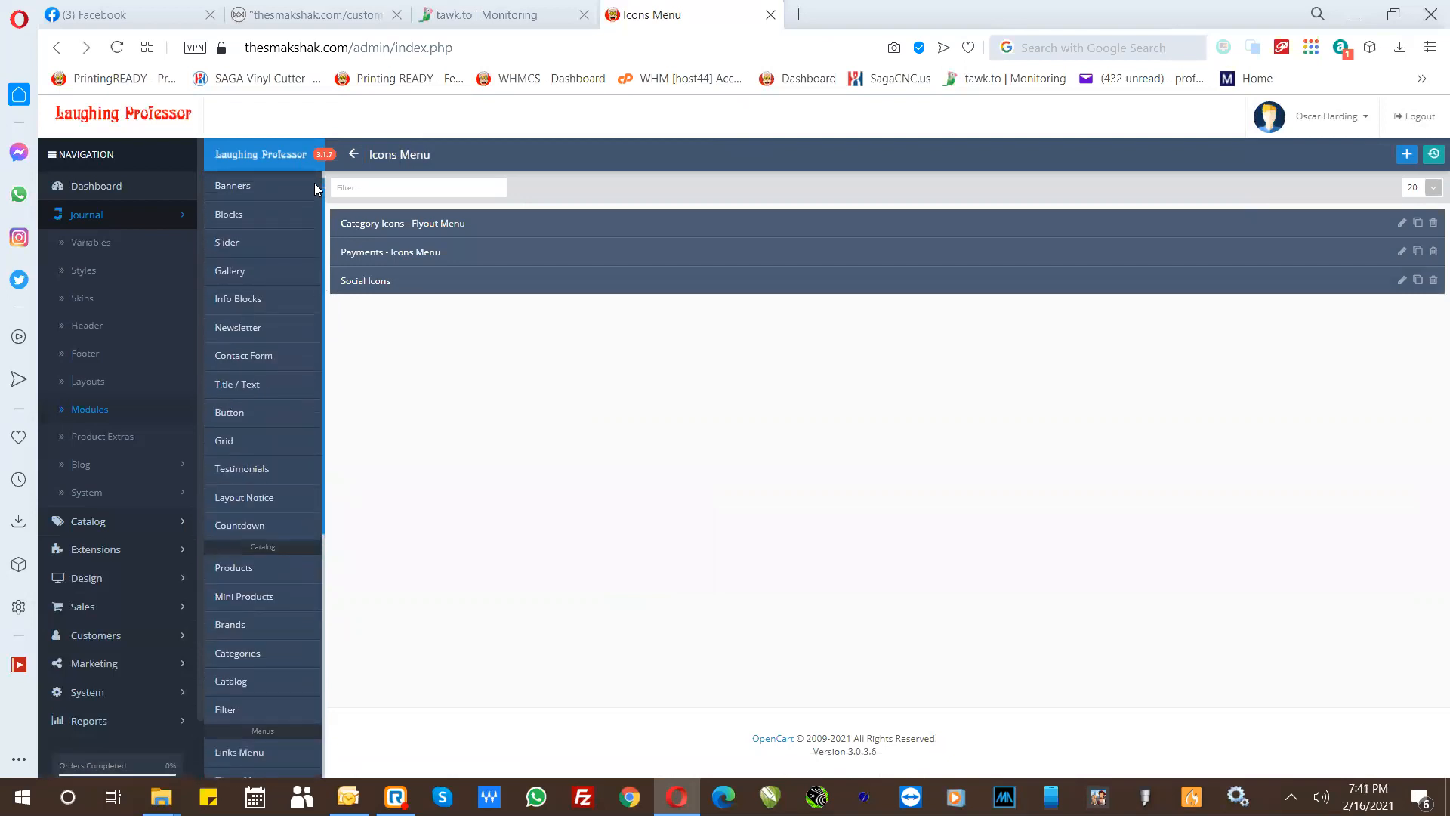
{"action": "left_click", "coordinate": [89, 359]}
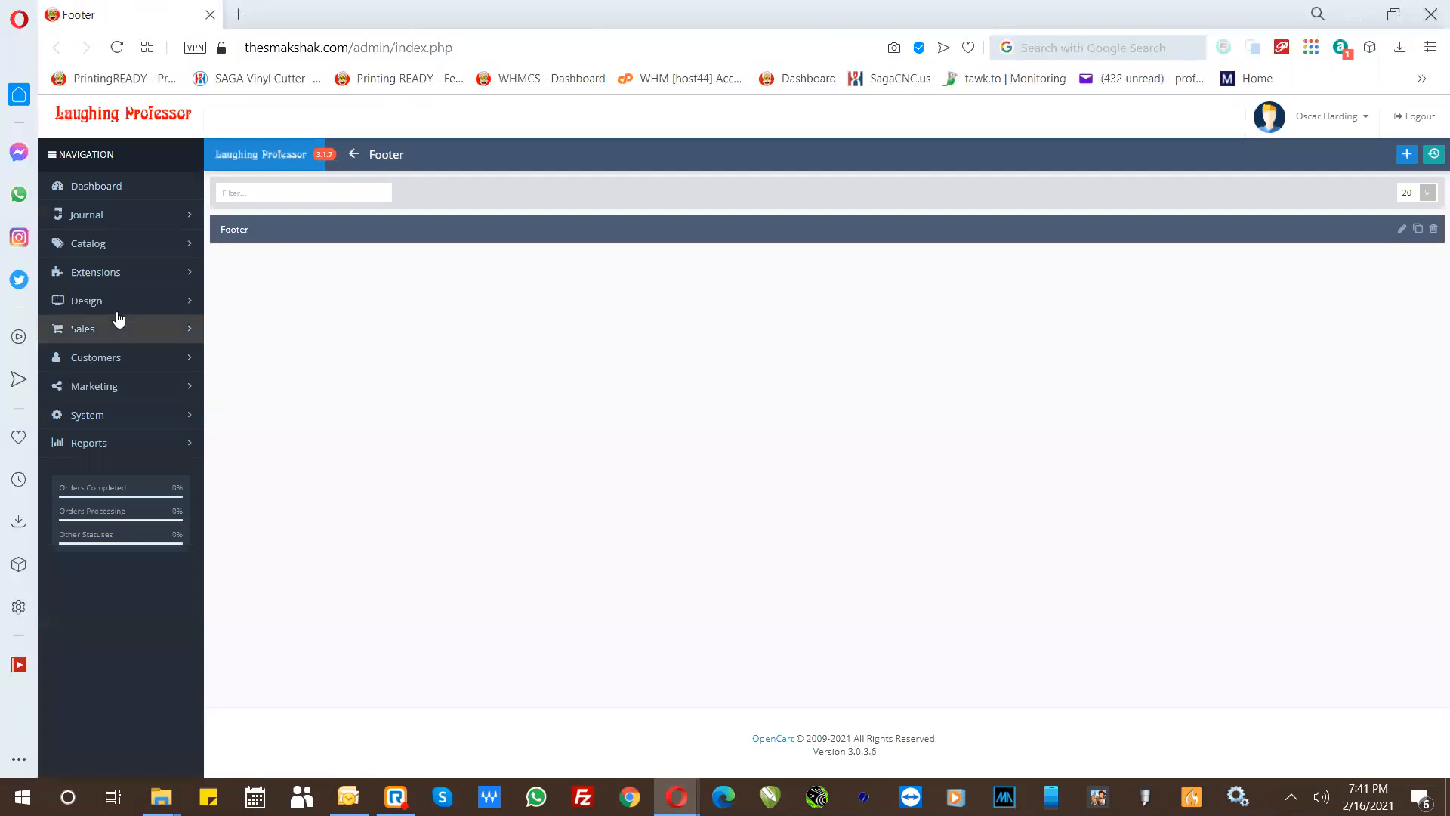
{"action": "left_click", "coordinate": [232, 234]}
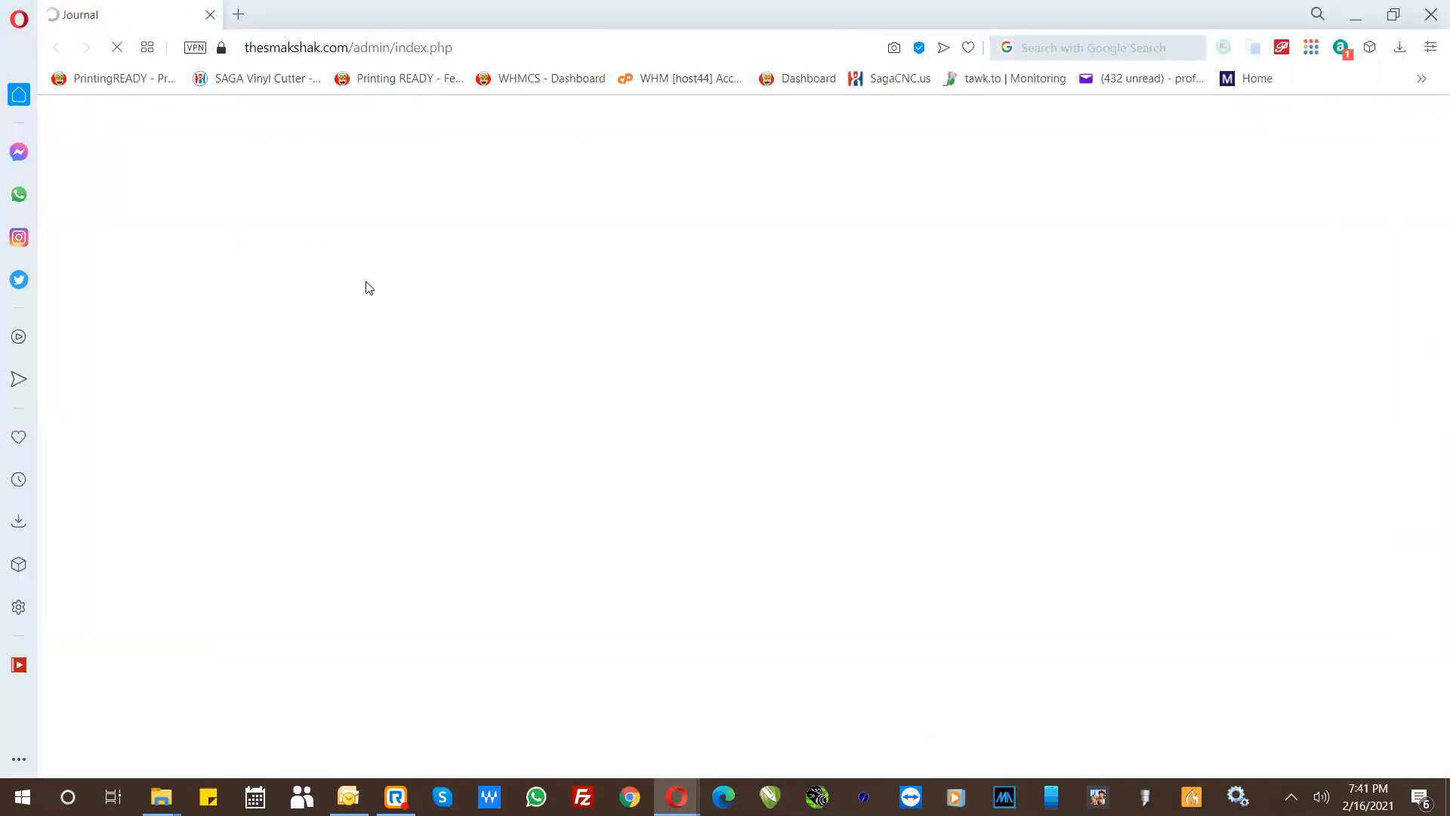
{"action": "key", "text": "shift"}
{"action": "key", "text": "shift"}
{"action": "key", "text": "shift"}
{"action": "key", "text": "shift"}
{"action": "key", "text": "shift"}
{"action": "key", "text": "Tab"}
{"action": "key", "text": "Return"}
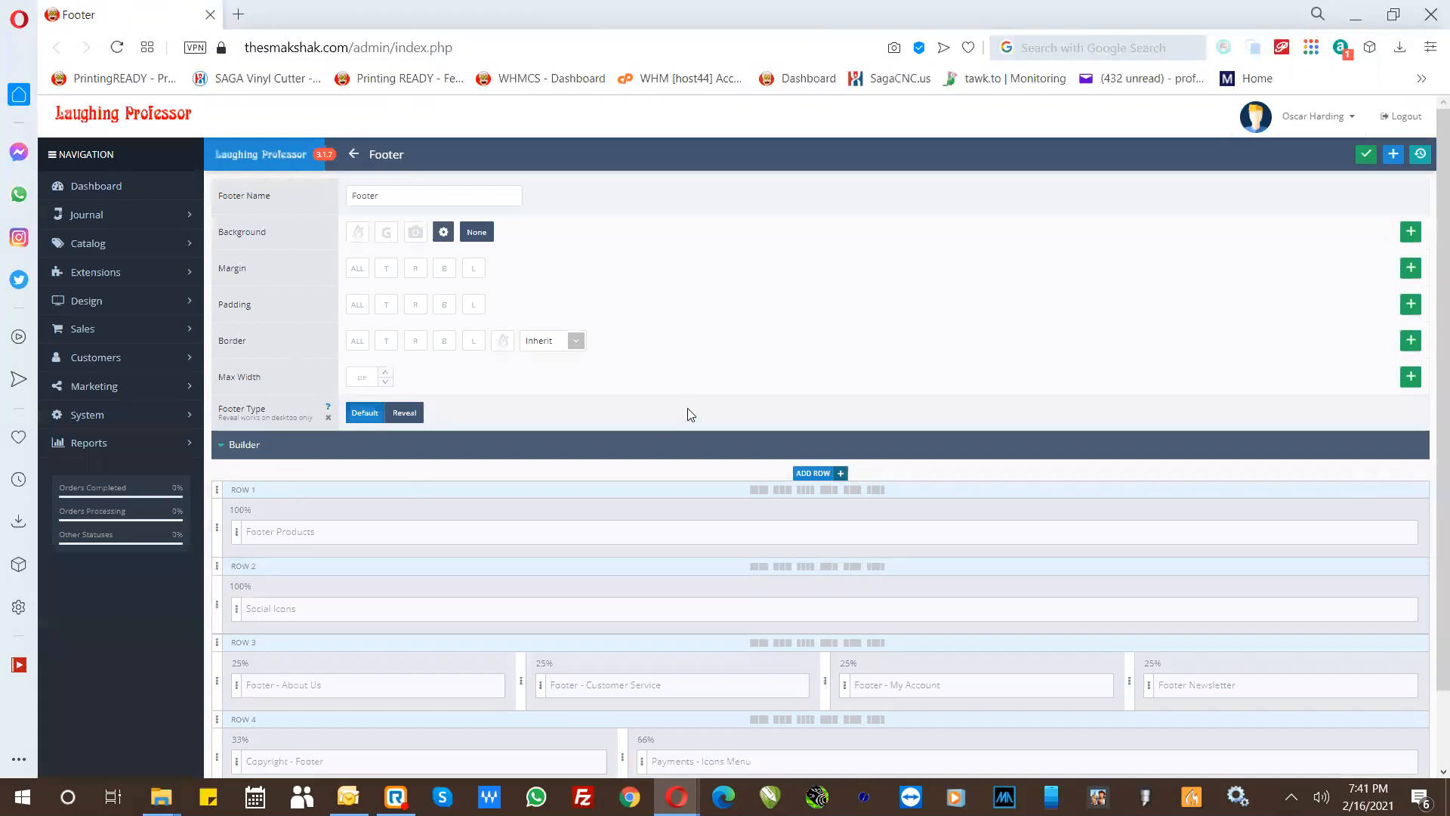
- Open the Footer Newsletter module in the third row of the footer builder for editing
{"action": "scroll", "coordinate": [688, 411], "scroll_direction": "down", "scroll_amount": 1}
{"action": "scroll", "coordinate": [729, 330], "scroll_direction": "down", "scroll_amount": 1}
{"action": "scroll", "coordinate": [744, 285], "scroll_direction": "up", "scroll_amount": 2}
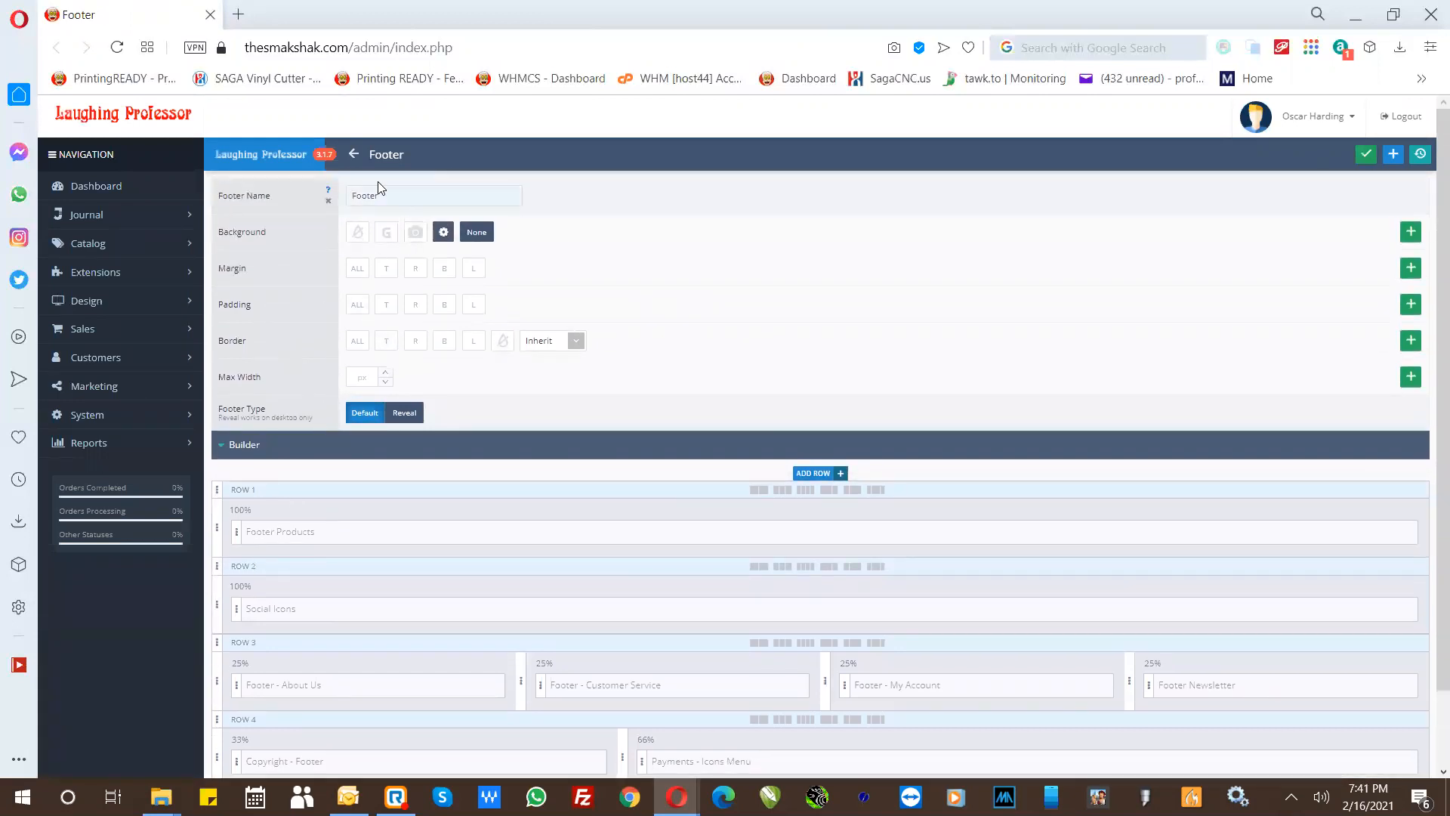
{"action": "left_click", "coordinate": [385, 157]}
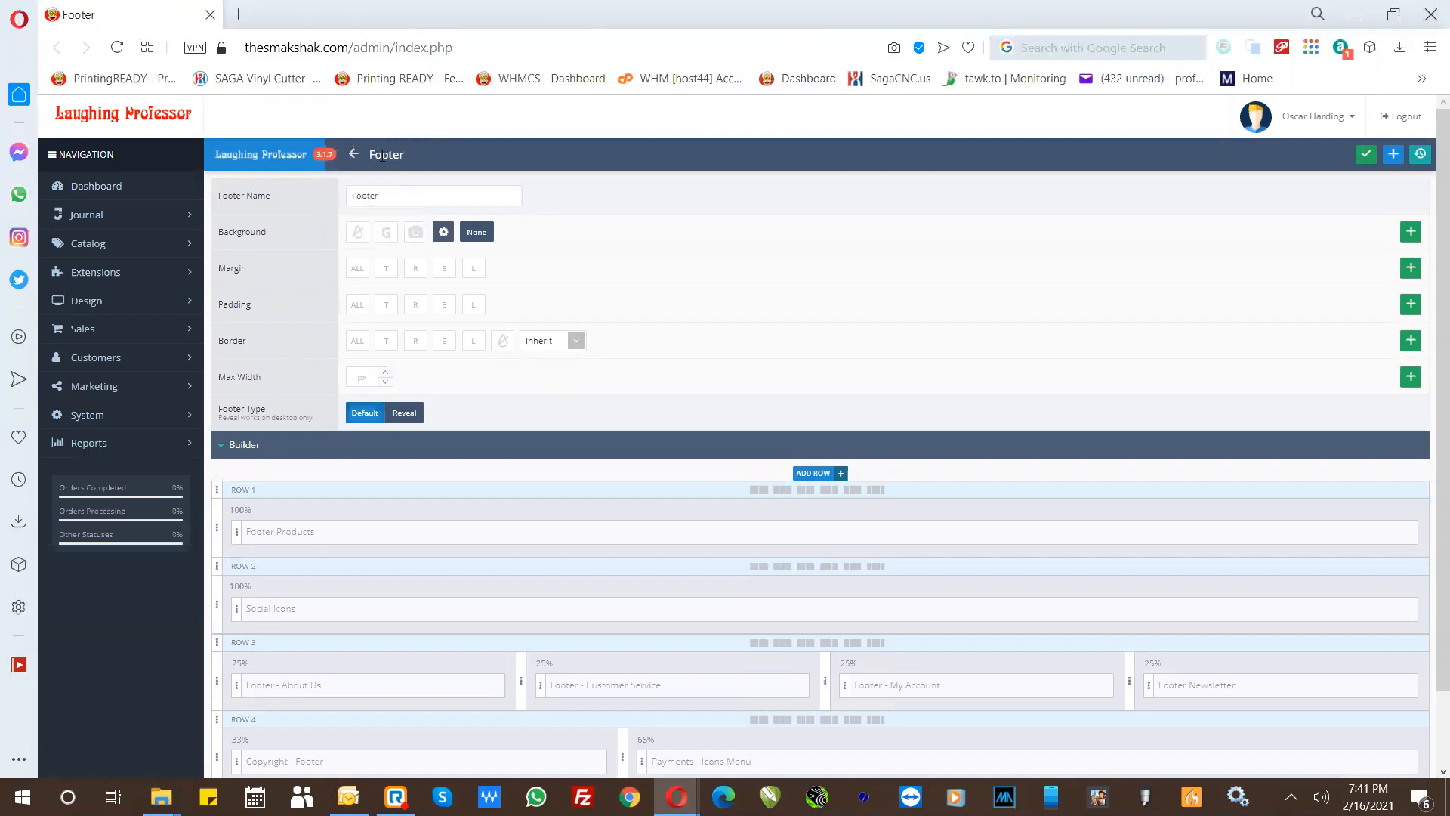
{"action": "left_click", "coordinate": [383, 155]}
{"action": "scroll", "coordinate": [728, 418], "scroll_direction": "down", "scroll_amount": 2}
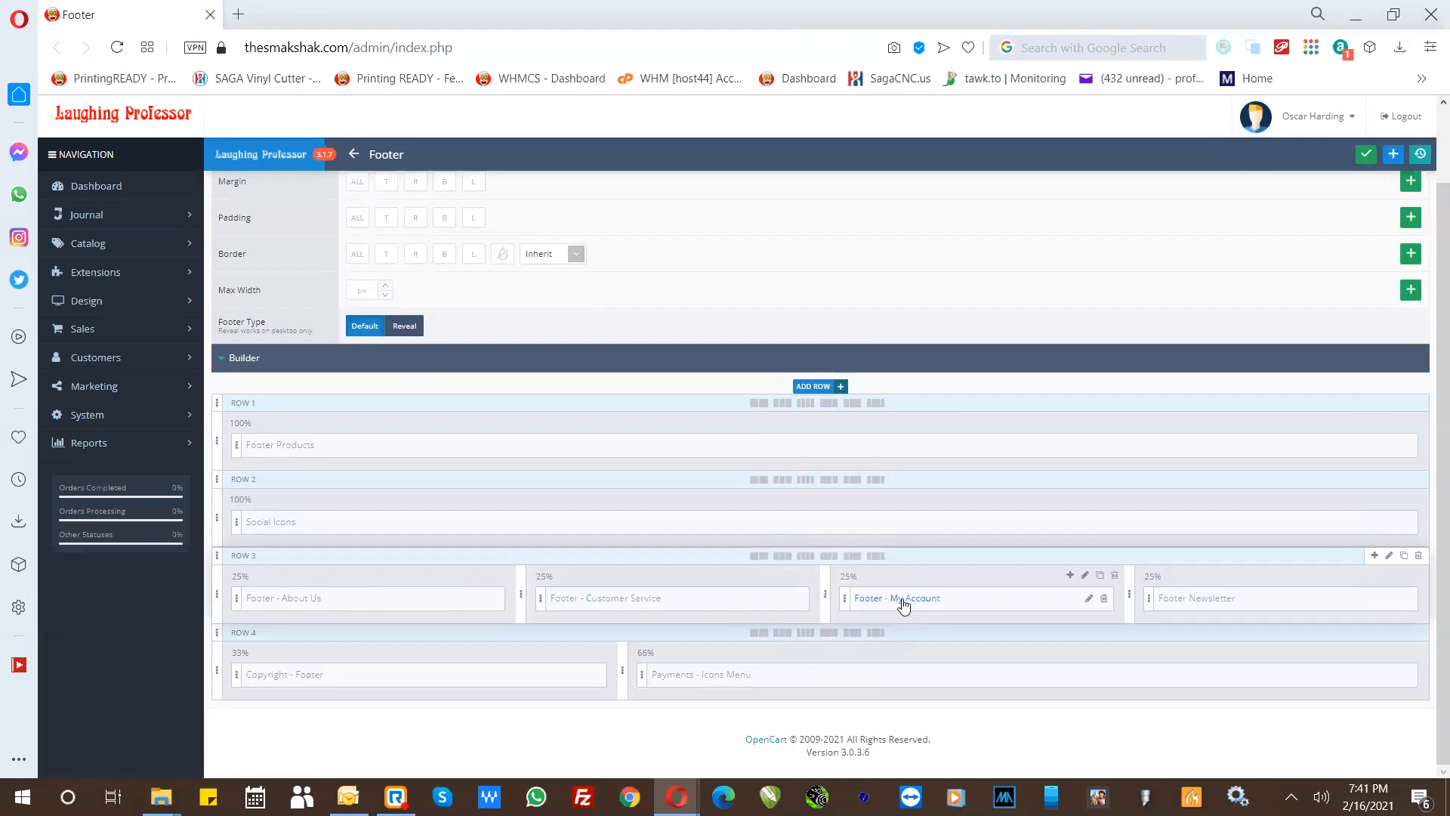
{"action": "left_click", "coordinate": [1279, 603]}
{"action": "left_click", "coordinate": [1392, 599]}
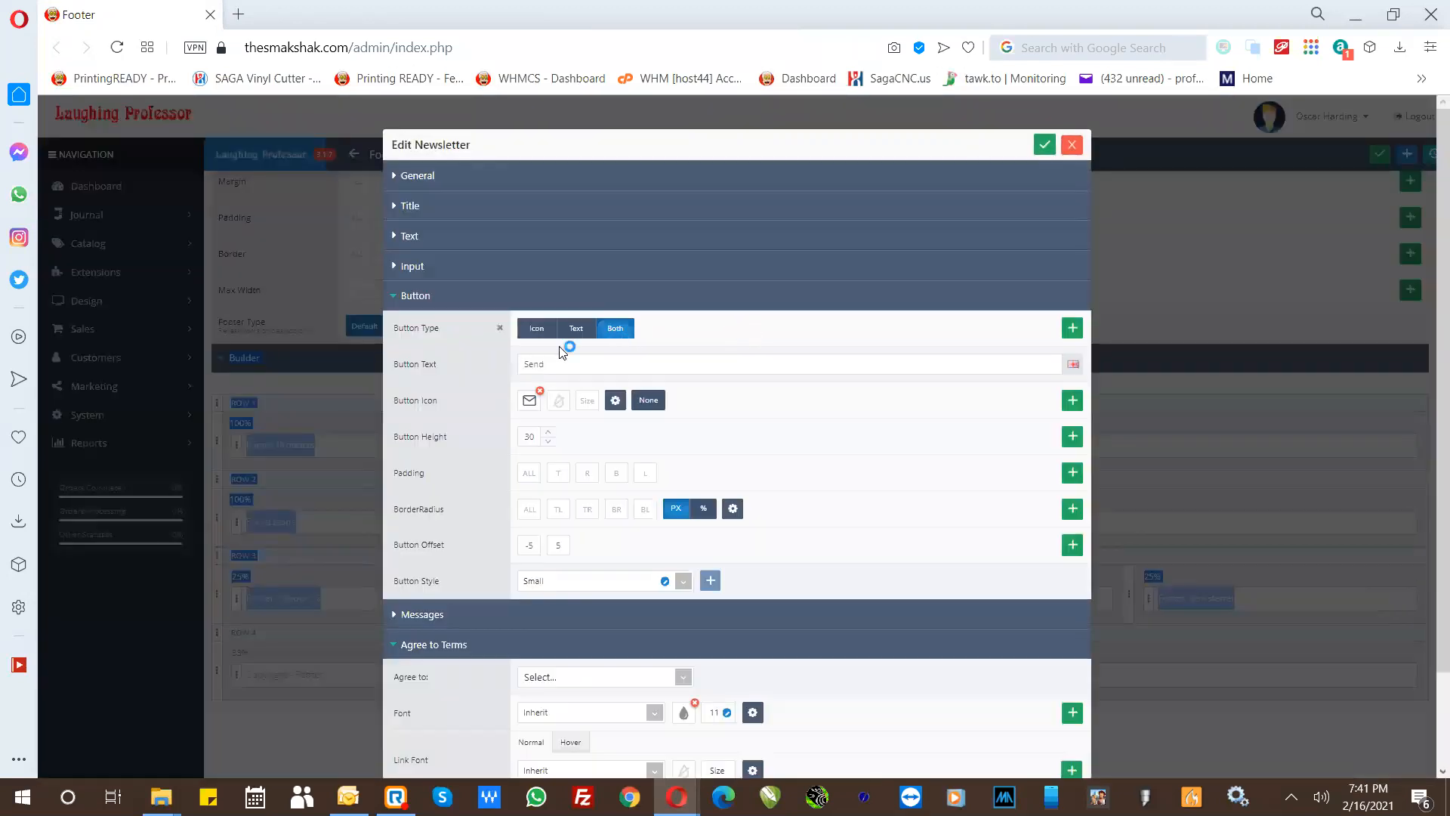
- Expand the General settings of the Footer Newsletter module and save the module
{"action": "key", "text": "shift"}
{"action": "key", "text": "shift"}
{"action": "key", "text": "shift"}
{"action": "key", "text": "shift"}
{"action": "key", "text": "shift"}
{"action": "left_click", "coordinate": [468, 250]}
{"action": "left_click", "coordinate": [428, 178]}
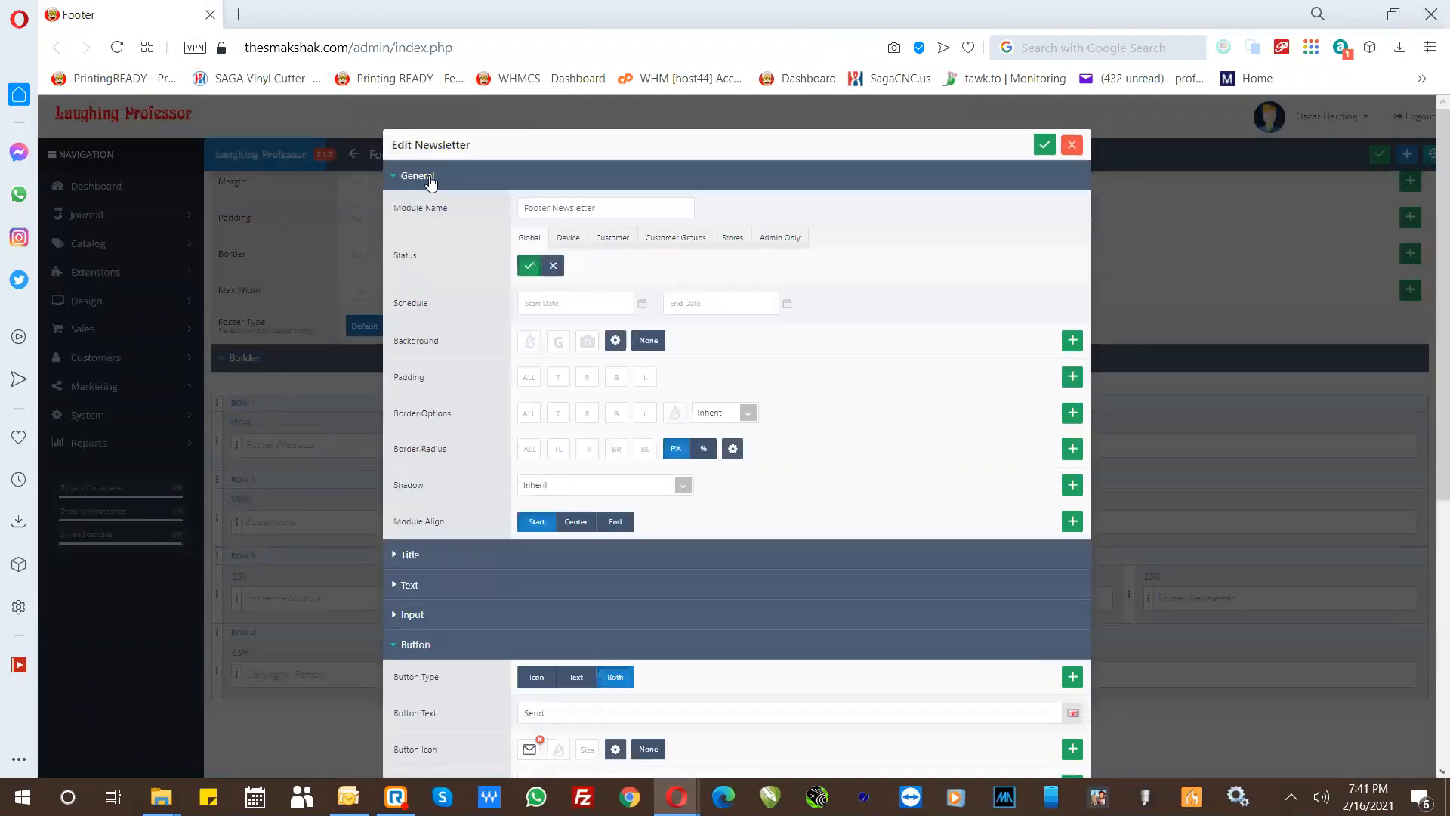
{"action": "key", "text": "ctrl"}
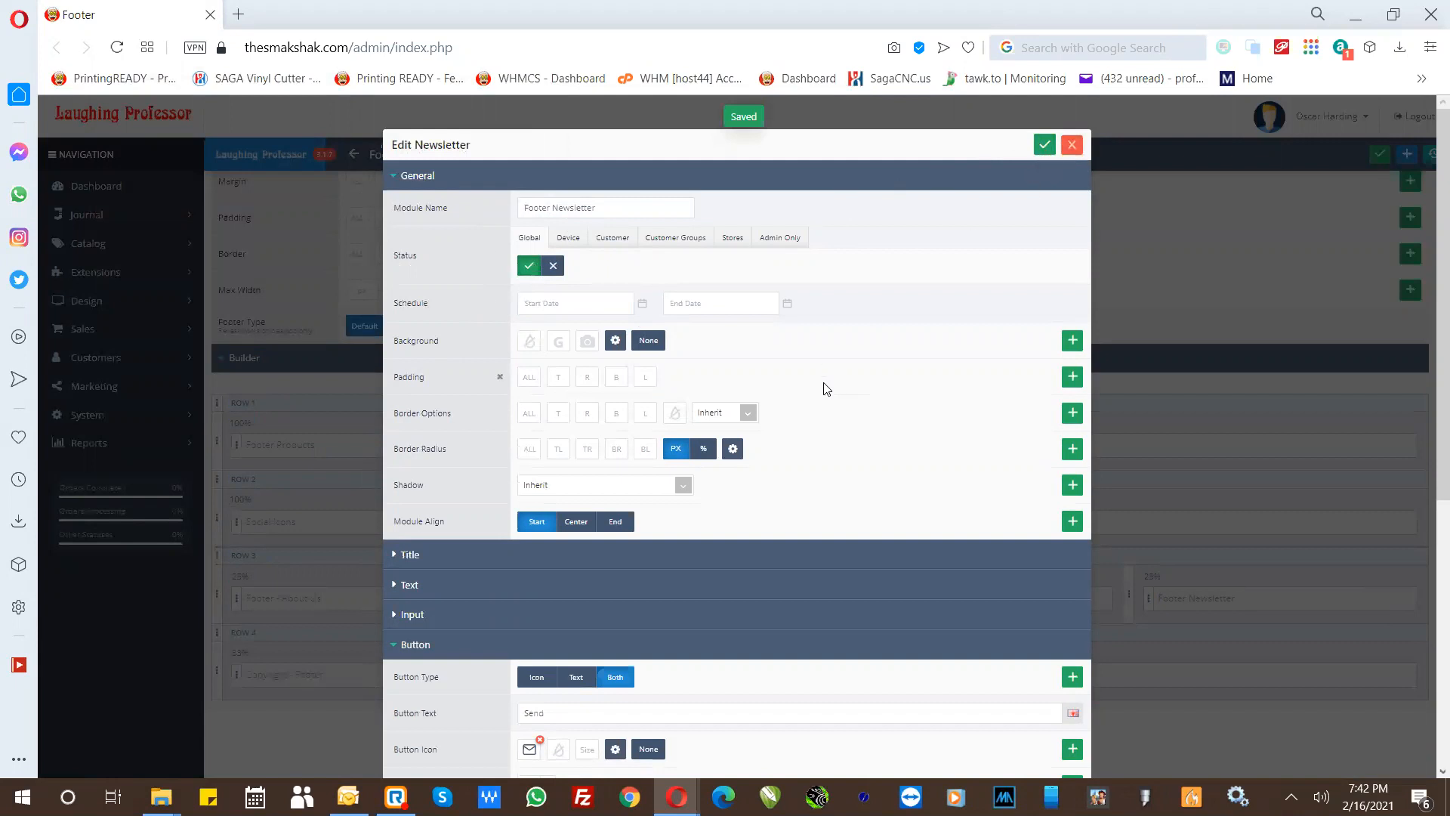
- Set the newsletter's "Agree to" page to Terms & Conditions and clear that selection again
{"action": "scroll", "coordinate": [611, 528], "scroll_direction": "down", "scroll_amount": 1}
{"action": "scroll", "coordinate": [552, 543], "scroll_direction": "down", "scroll_amount": 5}
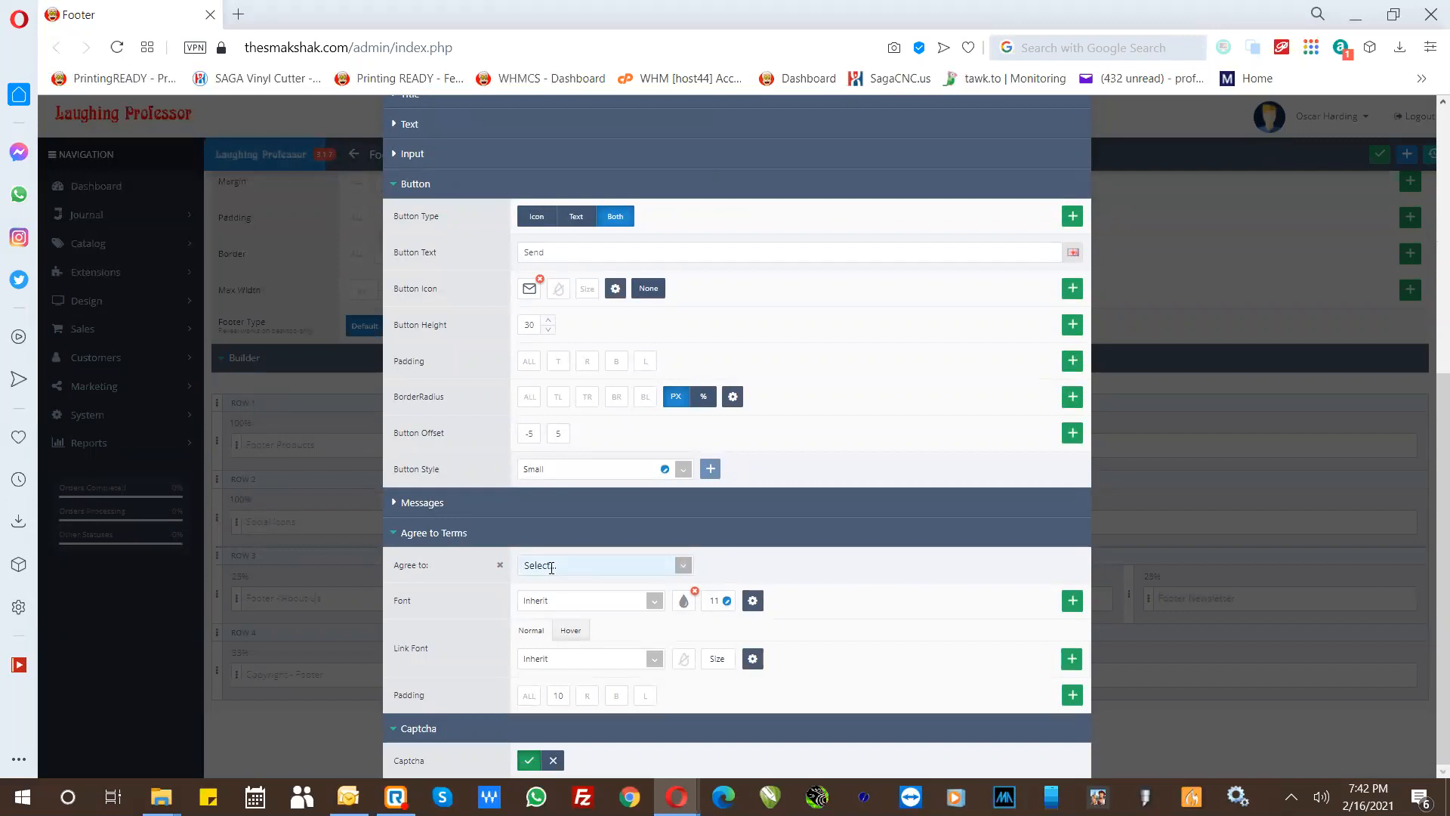
{"action": "left_click", "coordinate": [683, 565]}
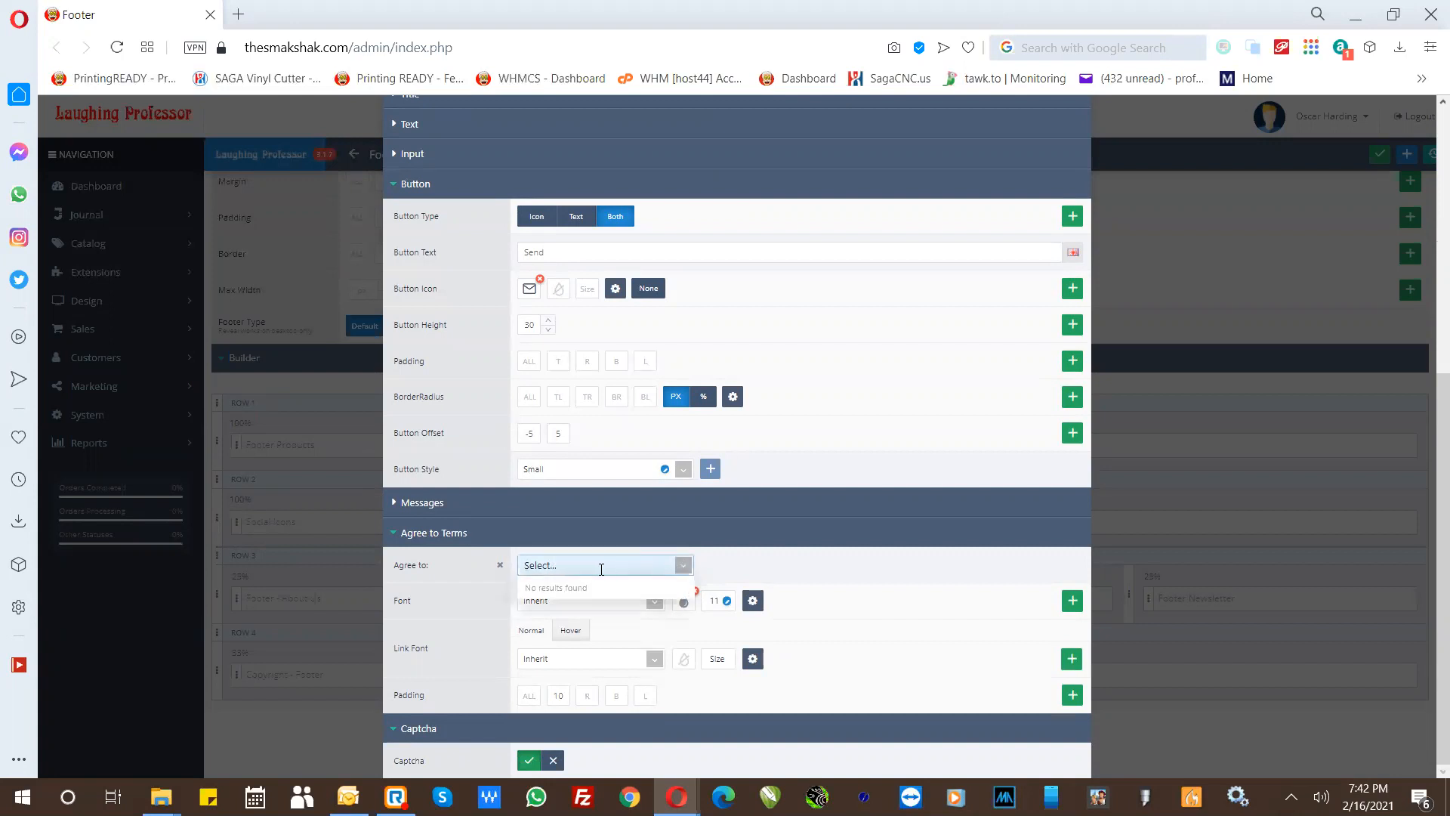
{"action": "type", "text": "t"}
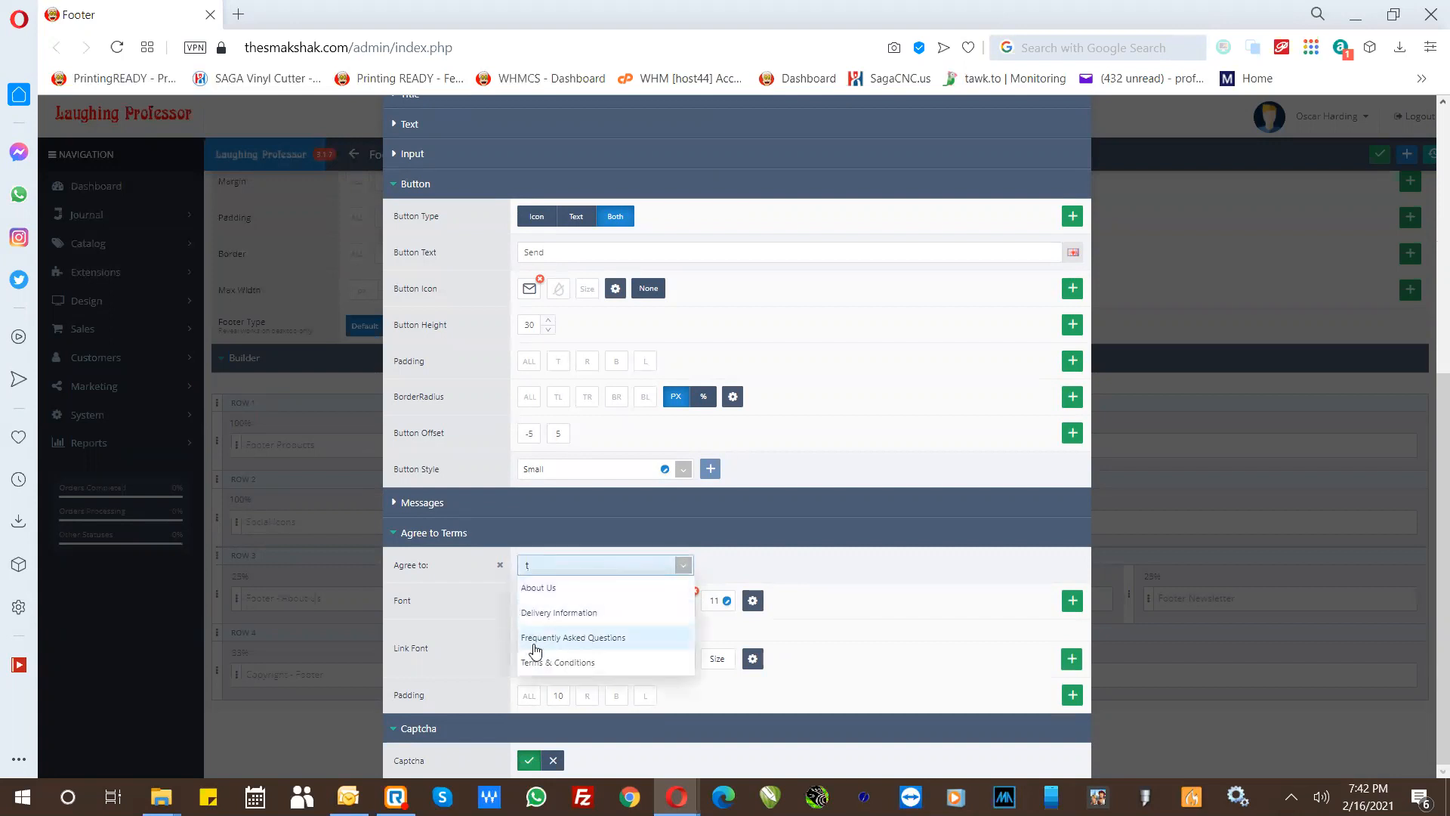
{"action": "left_click", "coordinate": [537, 668]}
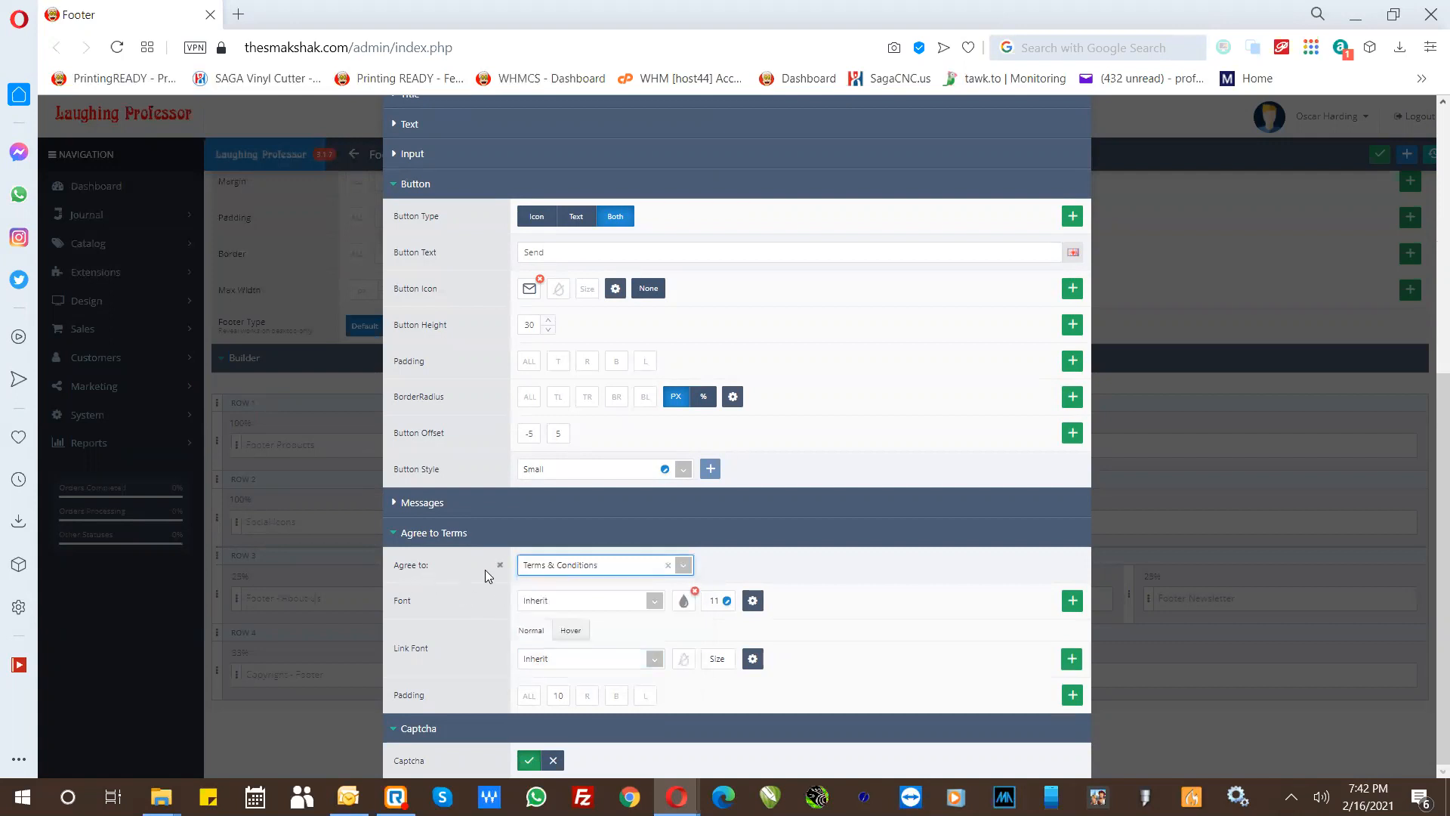
{"action": "left_click", "coordinate": [668, 567]}
{"action": "left_click", "coordinate": [738, 568]}
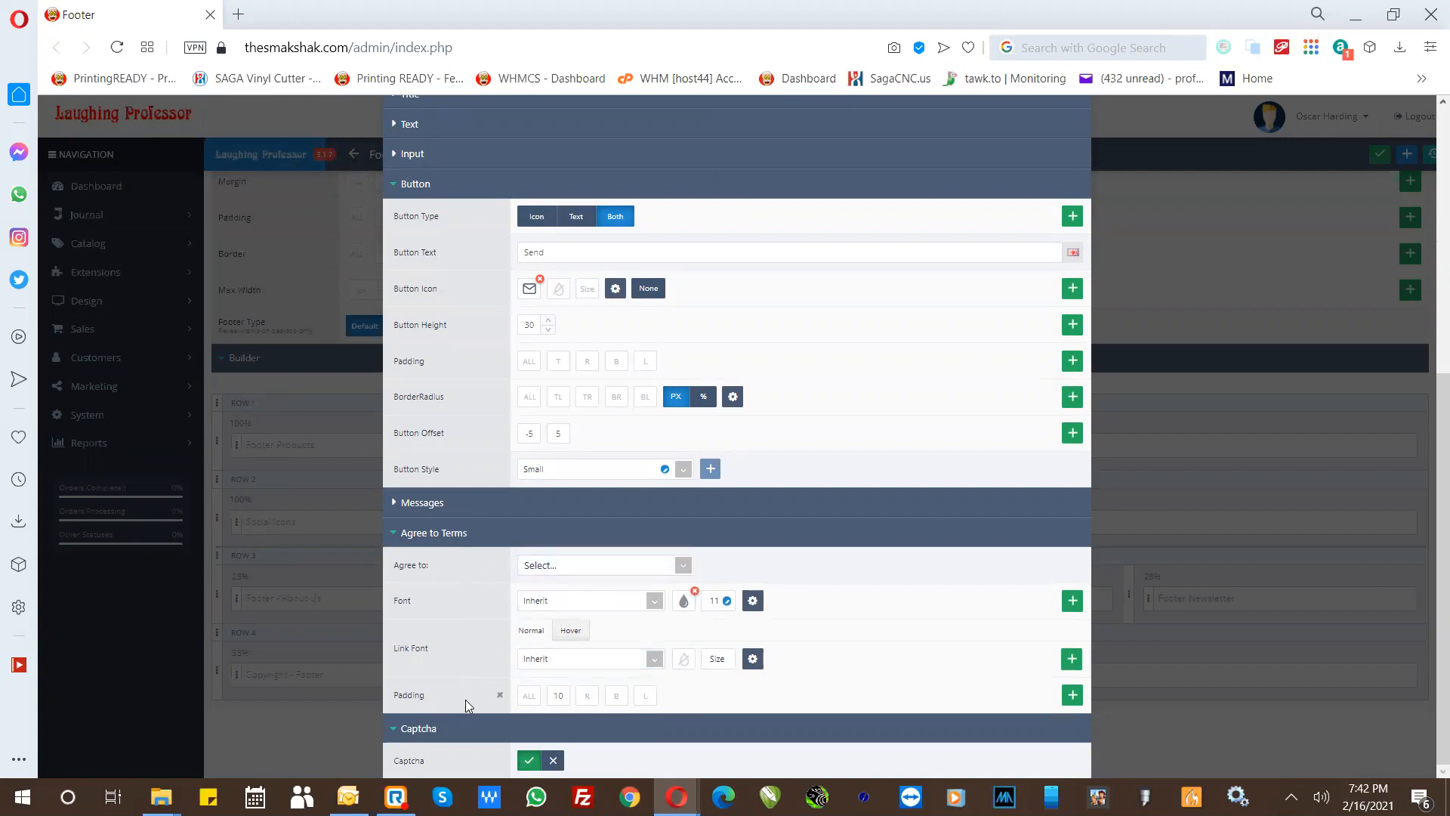
- Switch the newsletter's captcha off and on again, and save and close the module
{"action": "left_click", "coordinate": [554, 762]}
{"action": "left_click", "coordinate": [530, 761]}
{"action": "scroll", "coordinate": [469, 699], "scroll_direction": "up", "scroll_amount": 2}
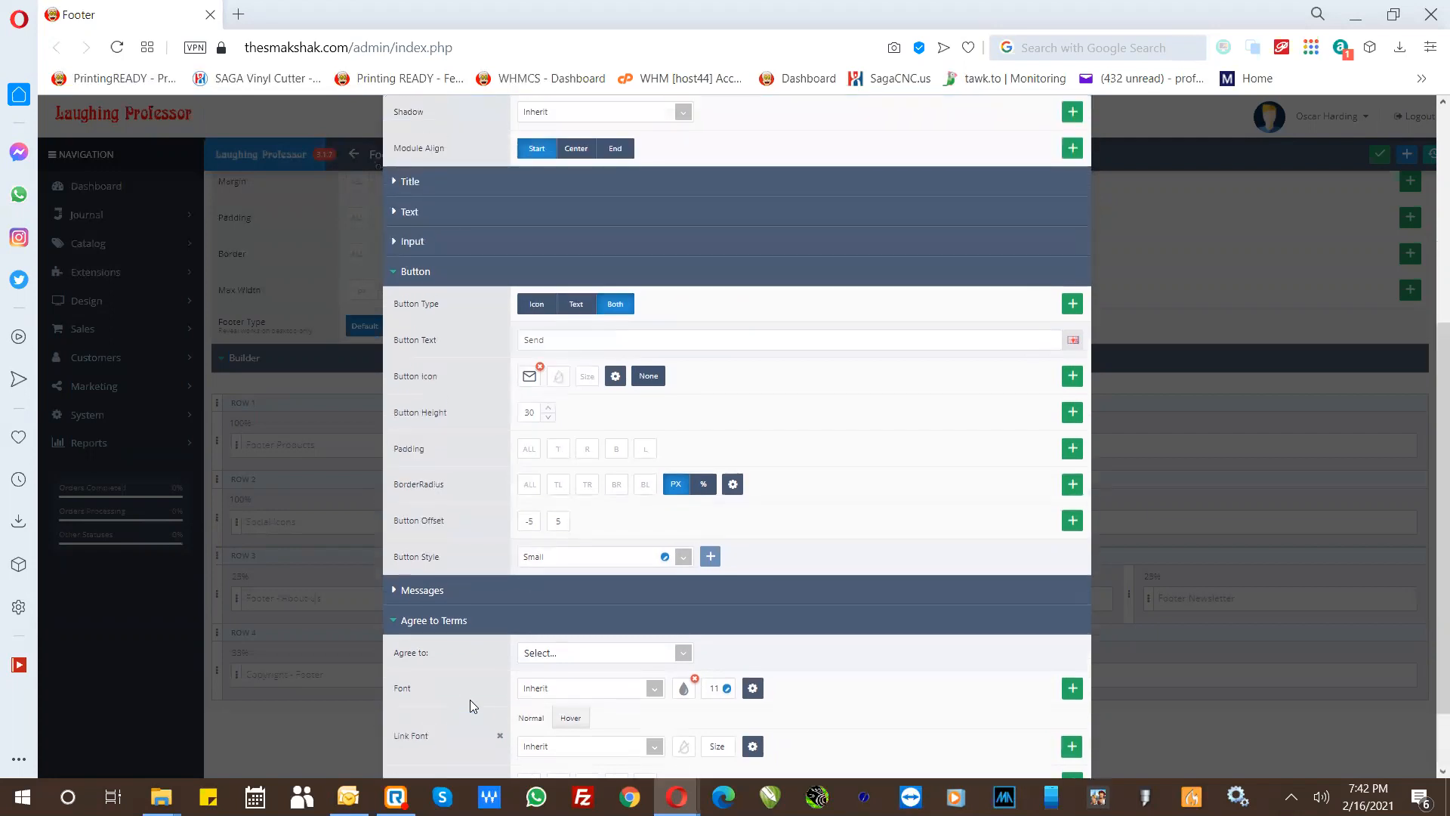
{"action": "scroll", "coordinate": [470, 699], "scroll_direction": "up", "scroll_amount": 3}
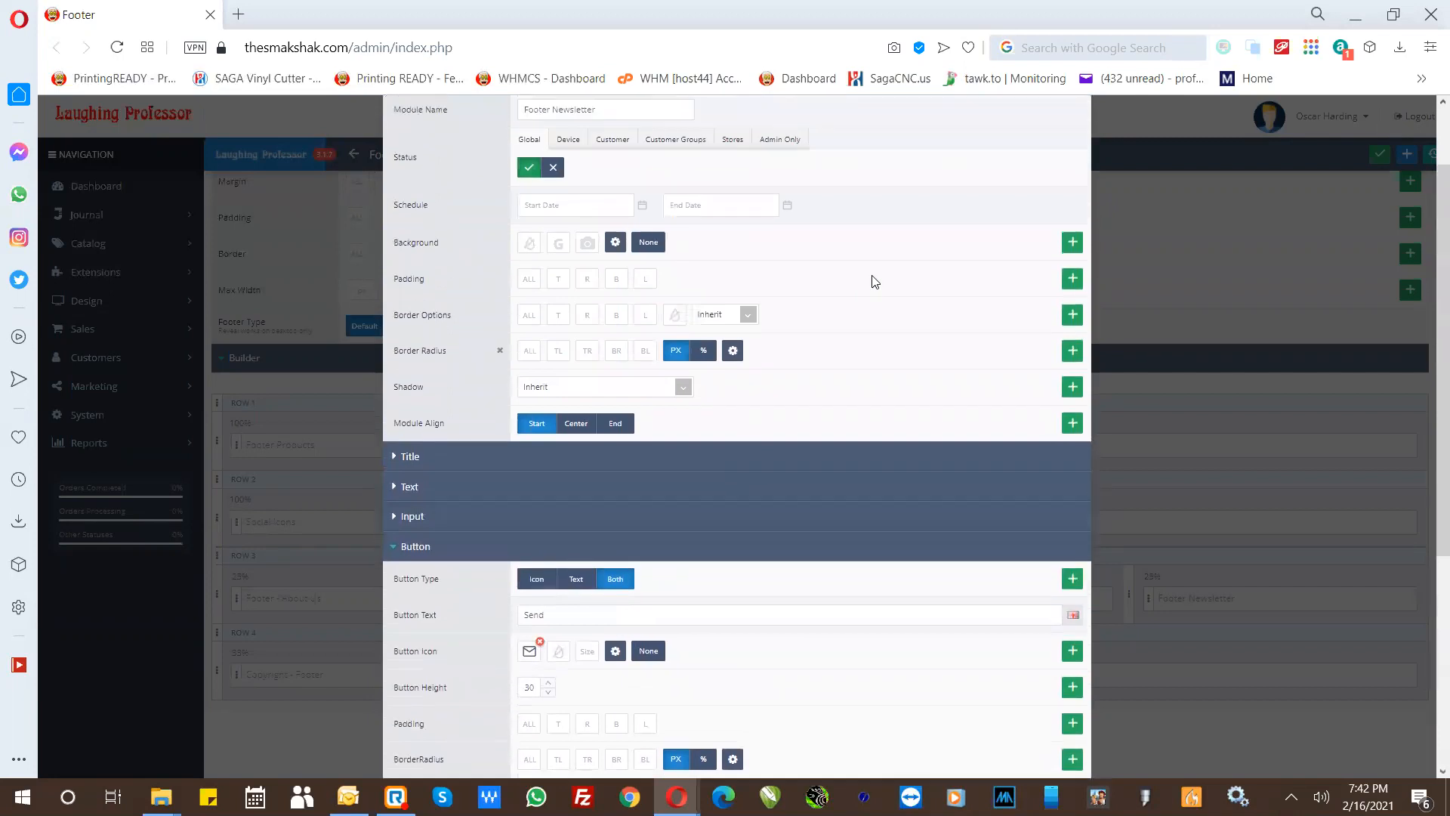
{"action": "scroll", "coordinate": [915, 225], "scroll_direction": "up", "scroll_amount": 1}
{"action": "left_click", "coordinate": [1043, 146]}
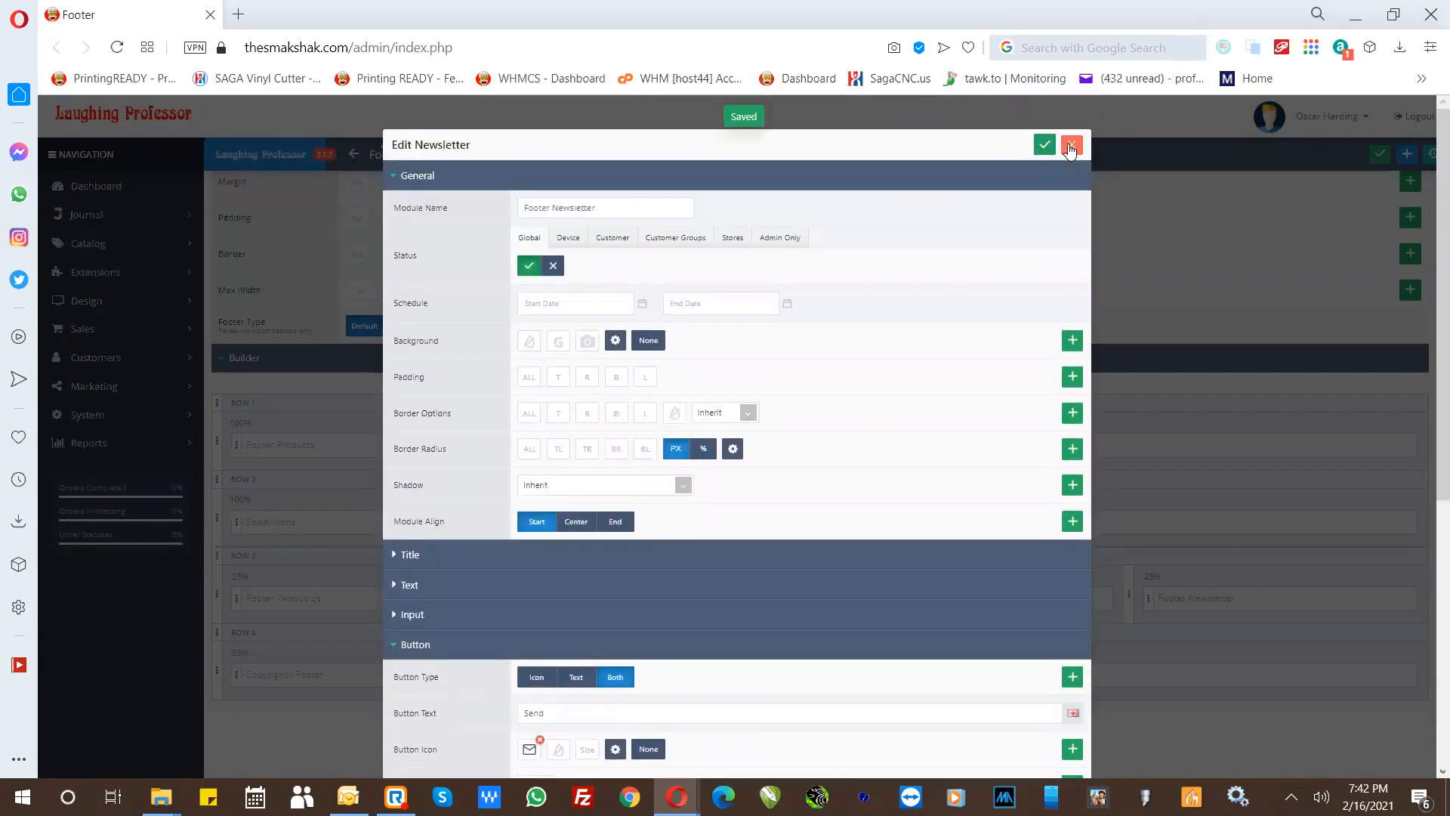
{"action": "left_click", "coordinate": [1072, 144]}
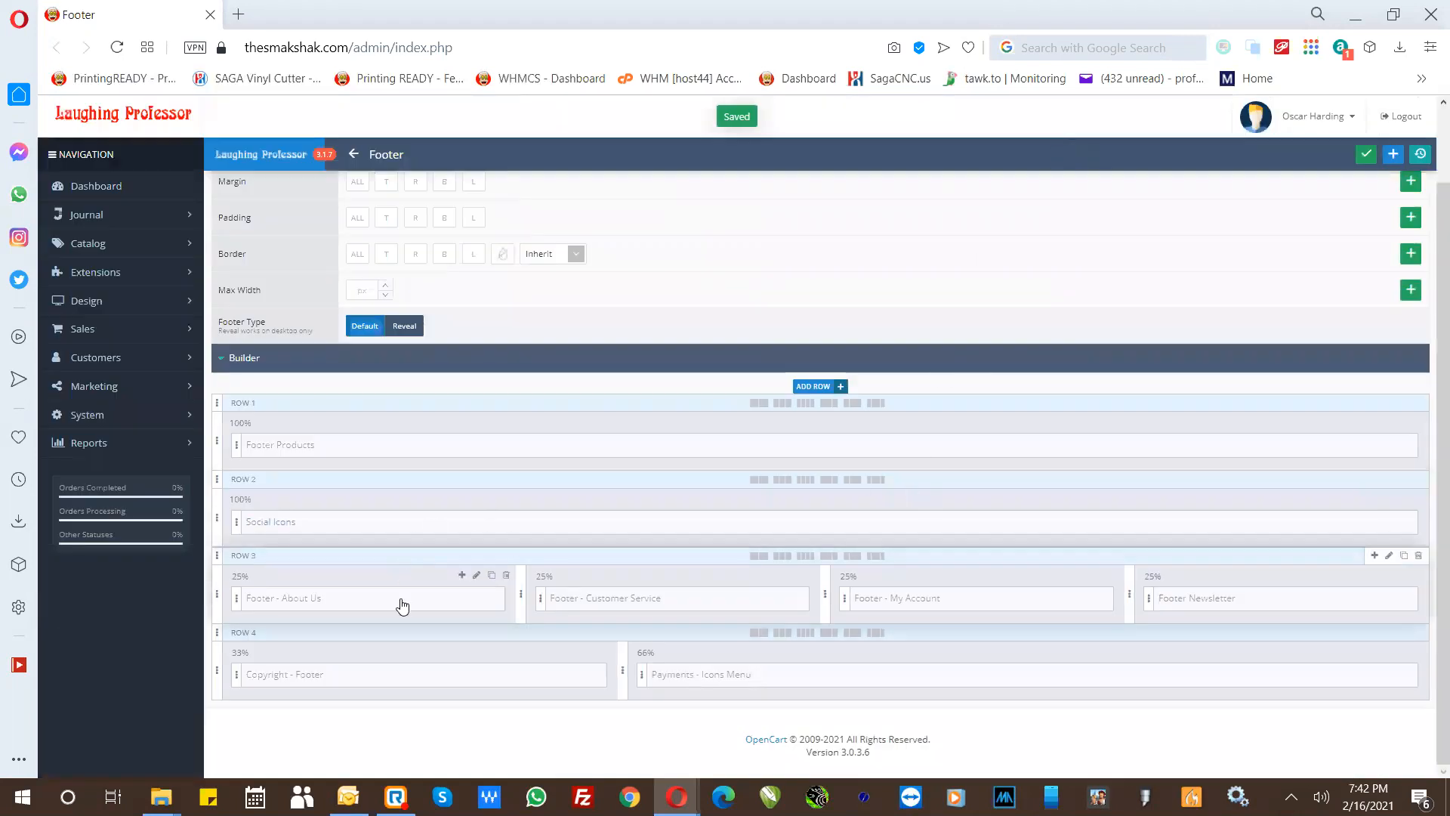
- Open the Footer - About Us links menu and review its Delivery, Privacy and Custom Online Designer items
{"action": "left_click", "coordinate": [479, 599]}
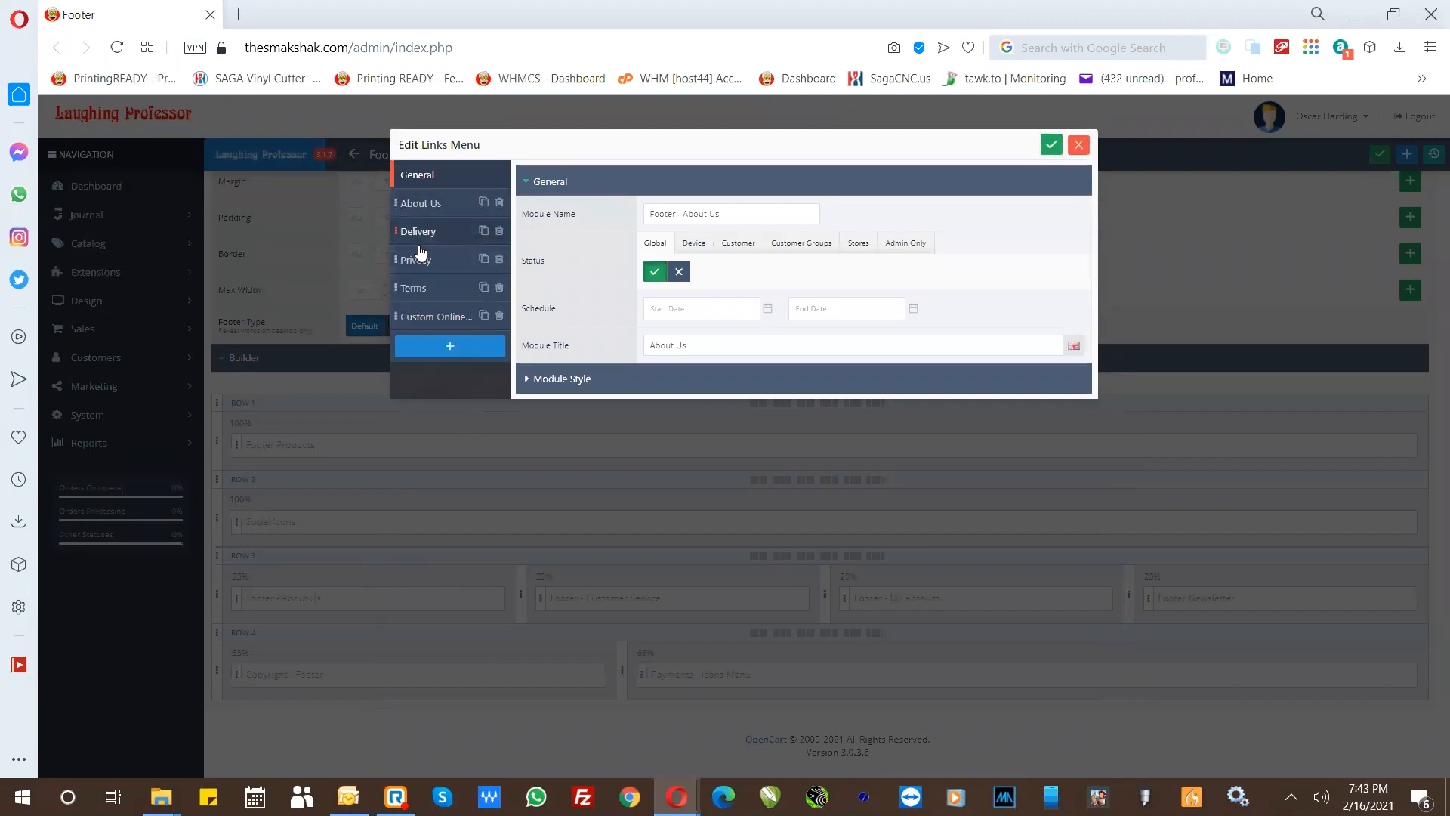
{"action": "left_click", "coordinate": [416, 233]}
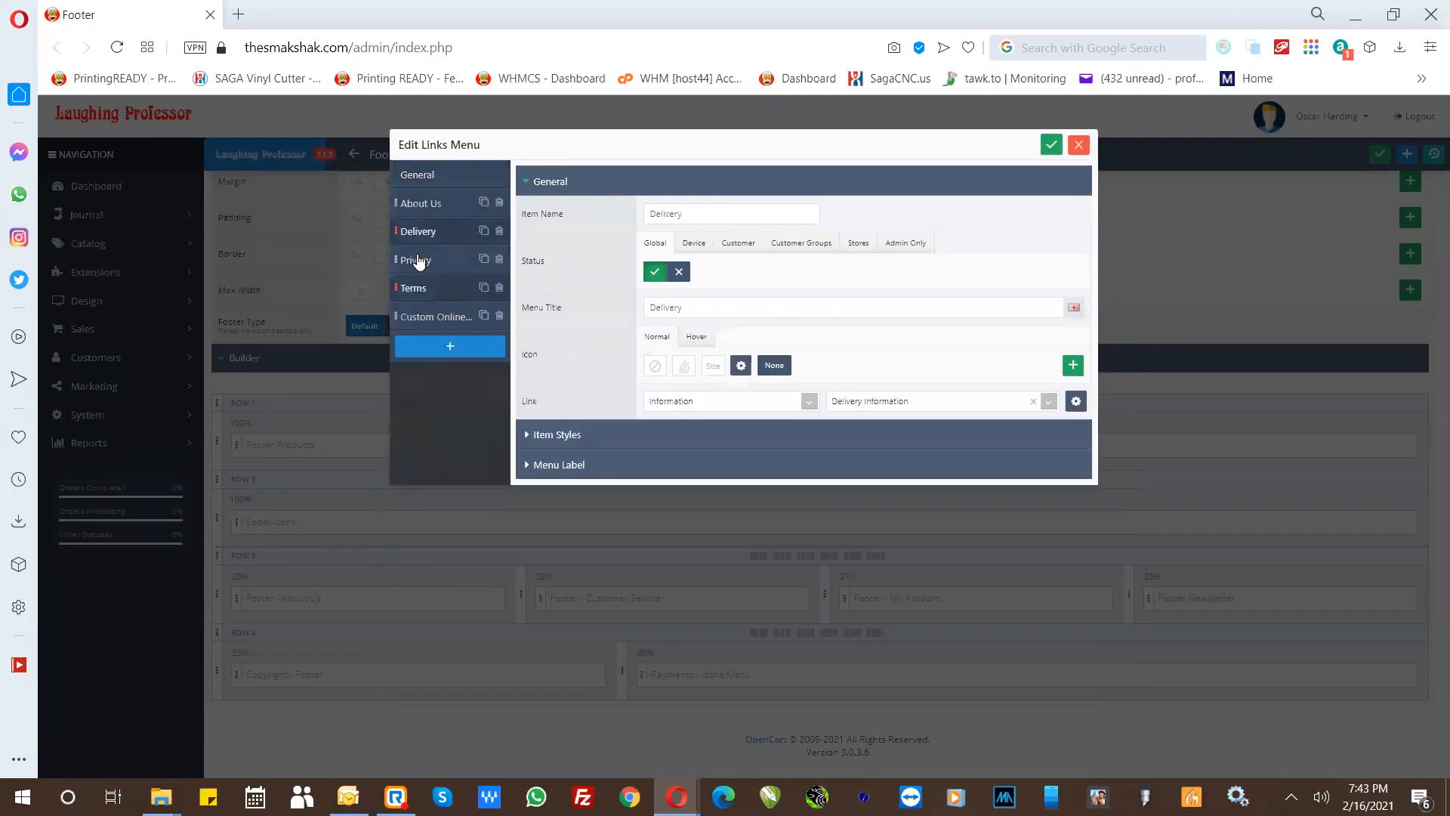
{"action": "left_click", "coordinate": [417, 260]}
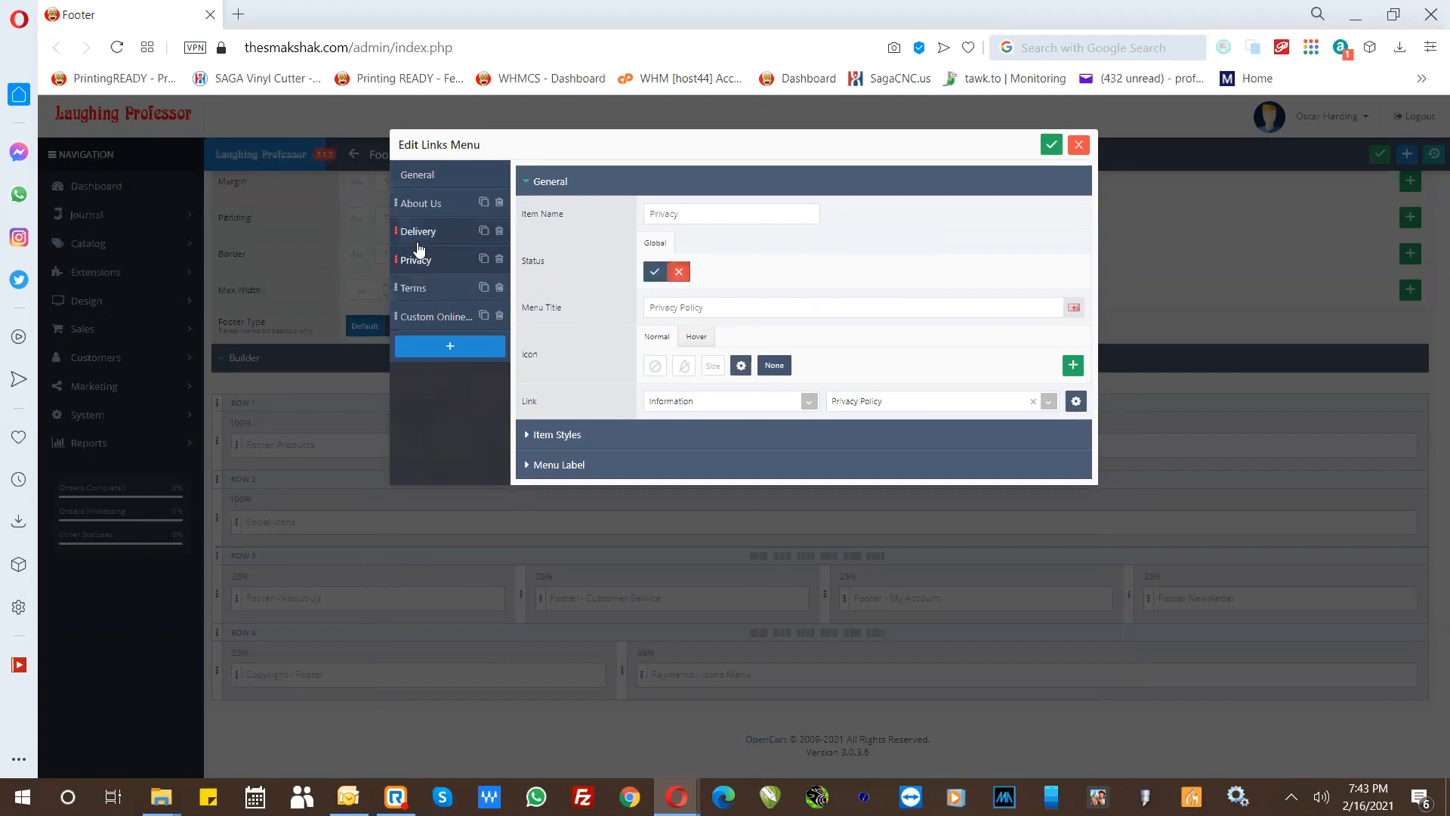
{"action": "left_click", "coordinate": [421, 322]}
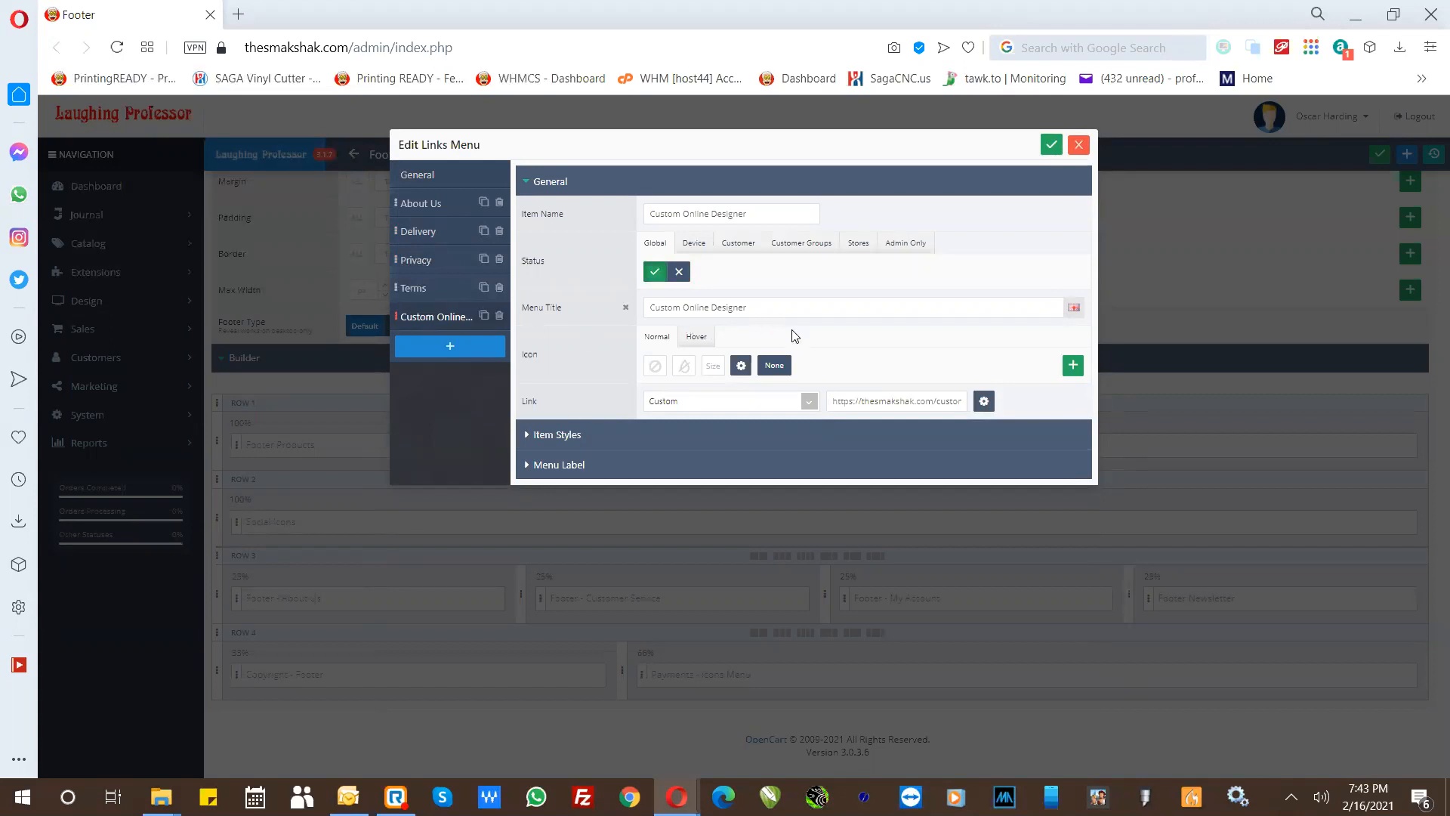
- Select the Custom link type for the Custom Online Designer item, check its URL and save the links menu
{"action": "left_click", "coordinate": [732, 408]}
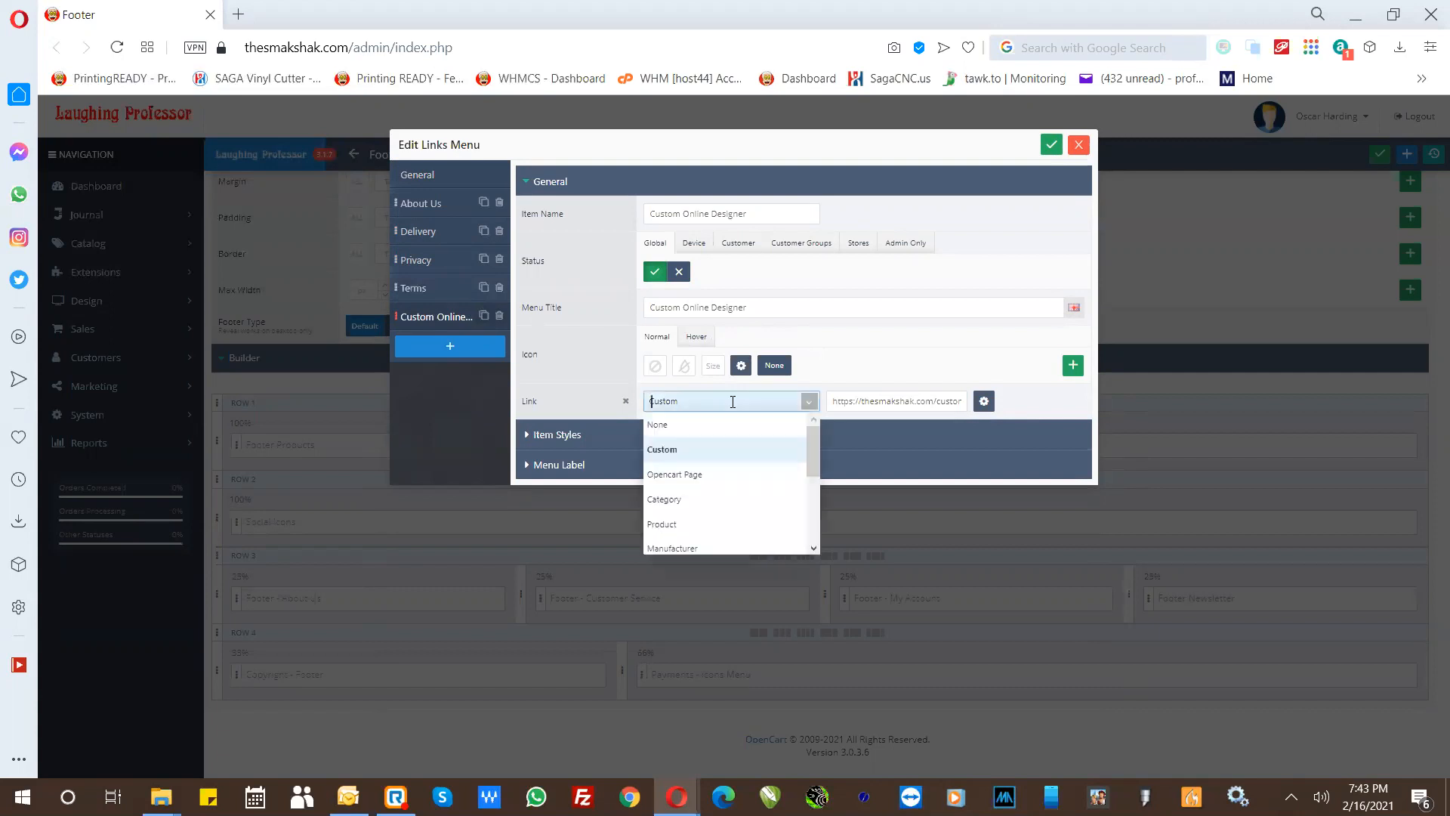
{"action": "left_click", "coordinate": [682, 462]}
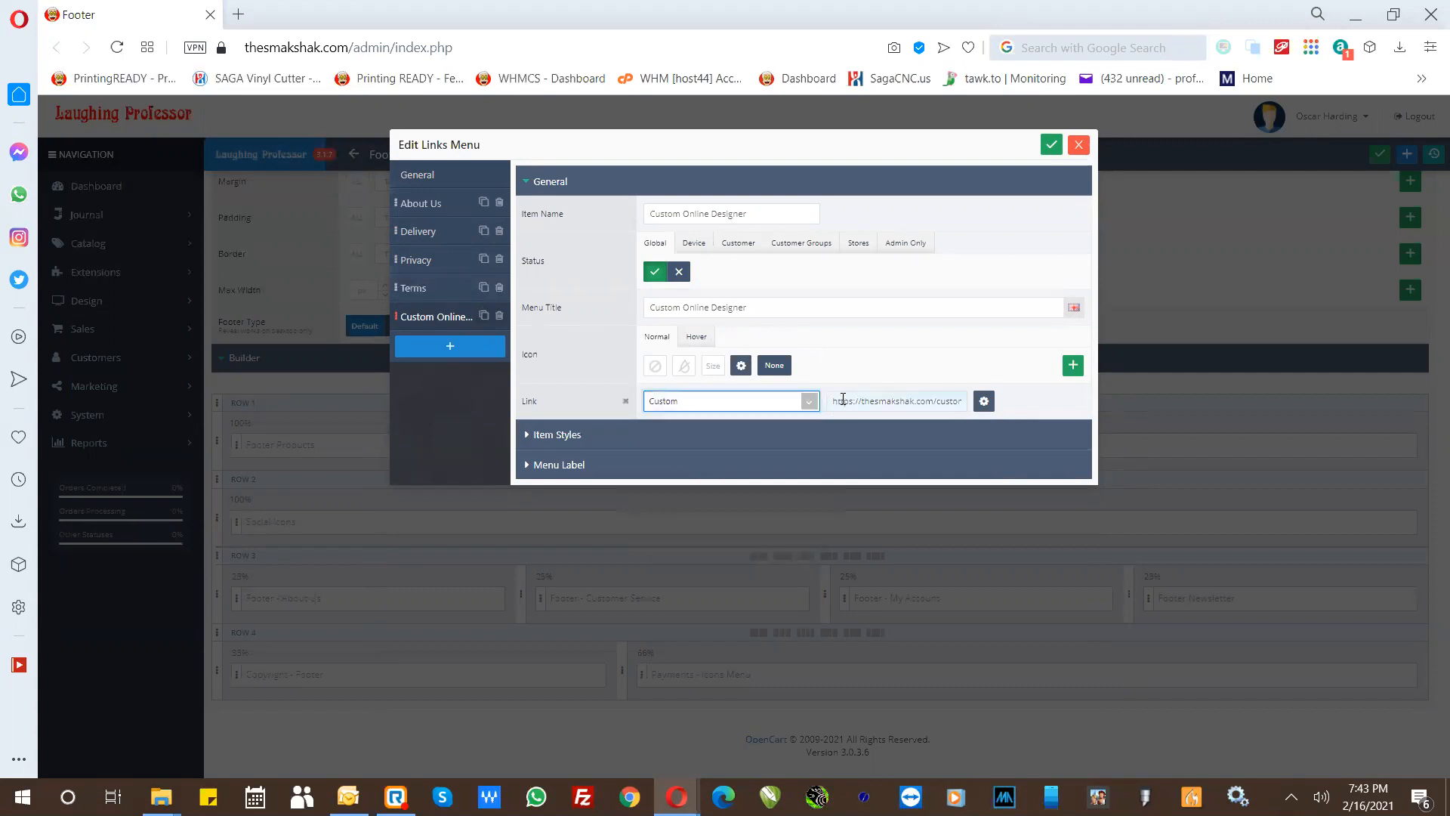
{"action": "left_click_drag", "start_coordinate": [834, 401], "coordinate": [977, 408]}
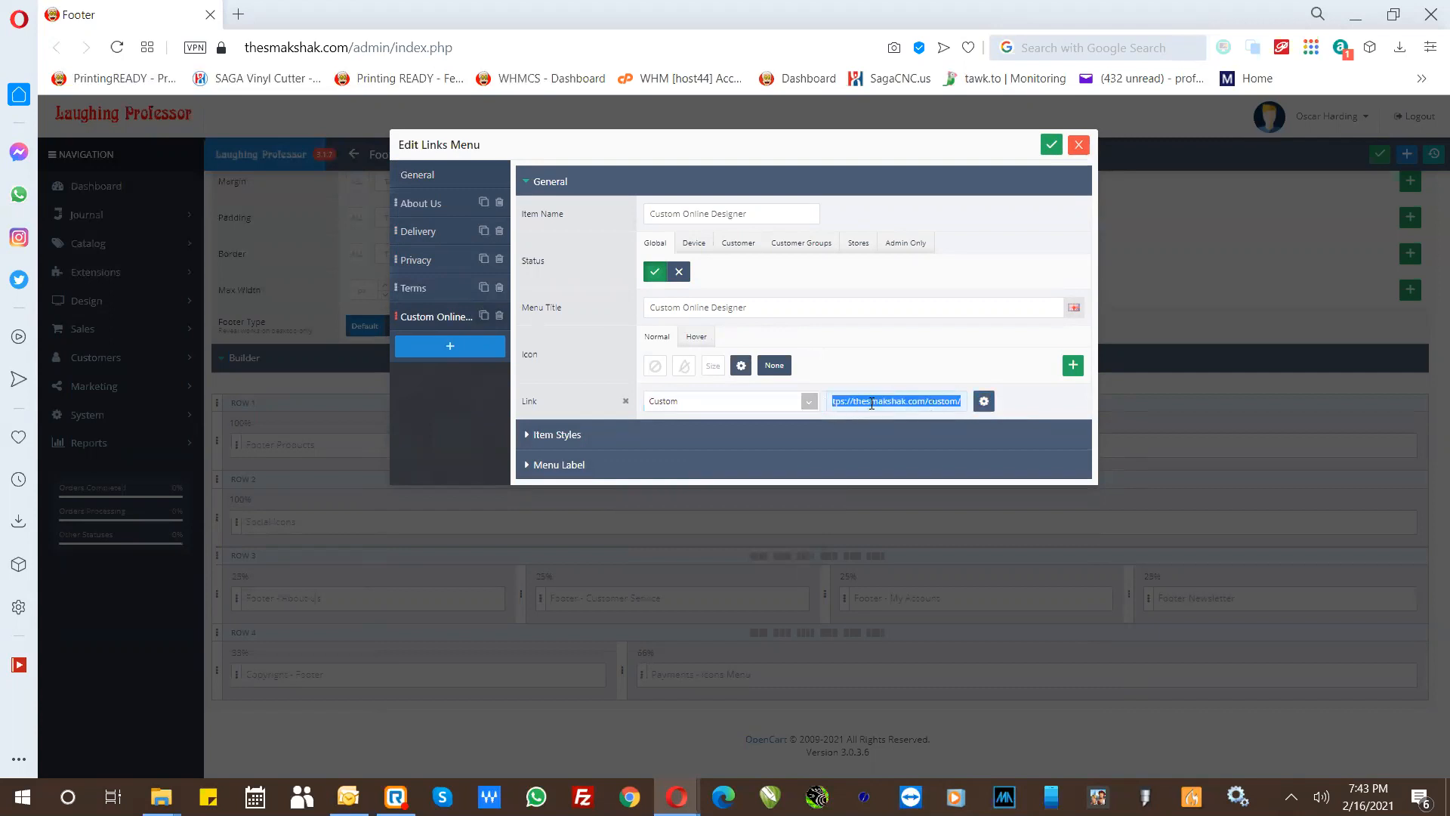
{"action": "left_click", "coordinate": [922, 398]}
{"action": "left_click_drag", "start_coordinate": [920, 398], "coordinate": [852, 399]}
{"action": "left_click_drag", "start_coordinate": [926, 399], "coordinate": [965, 401]}
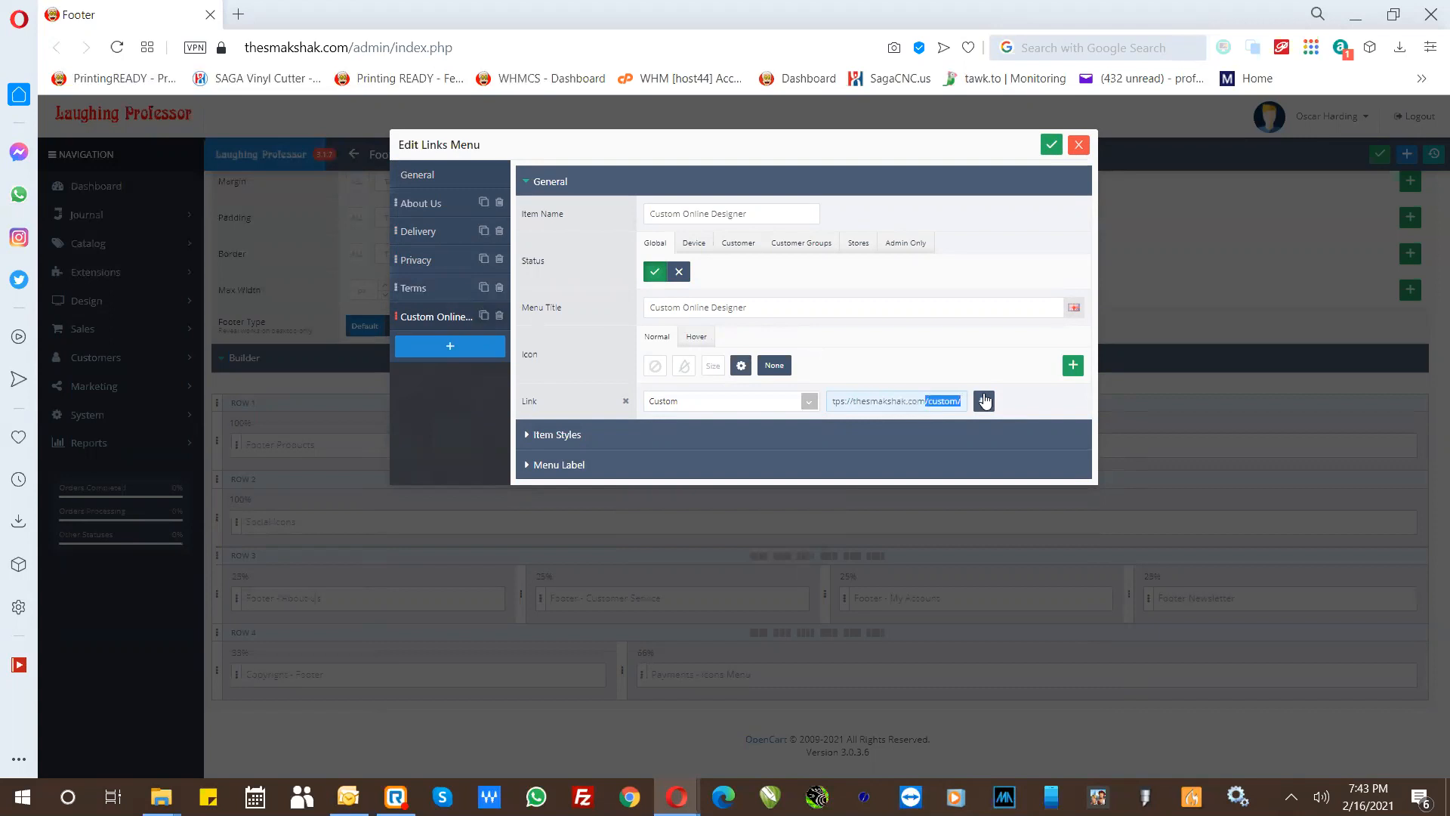
{"action": "left_click", "coordinate": [931, 368]}
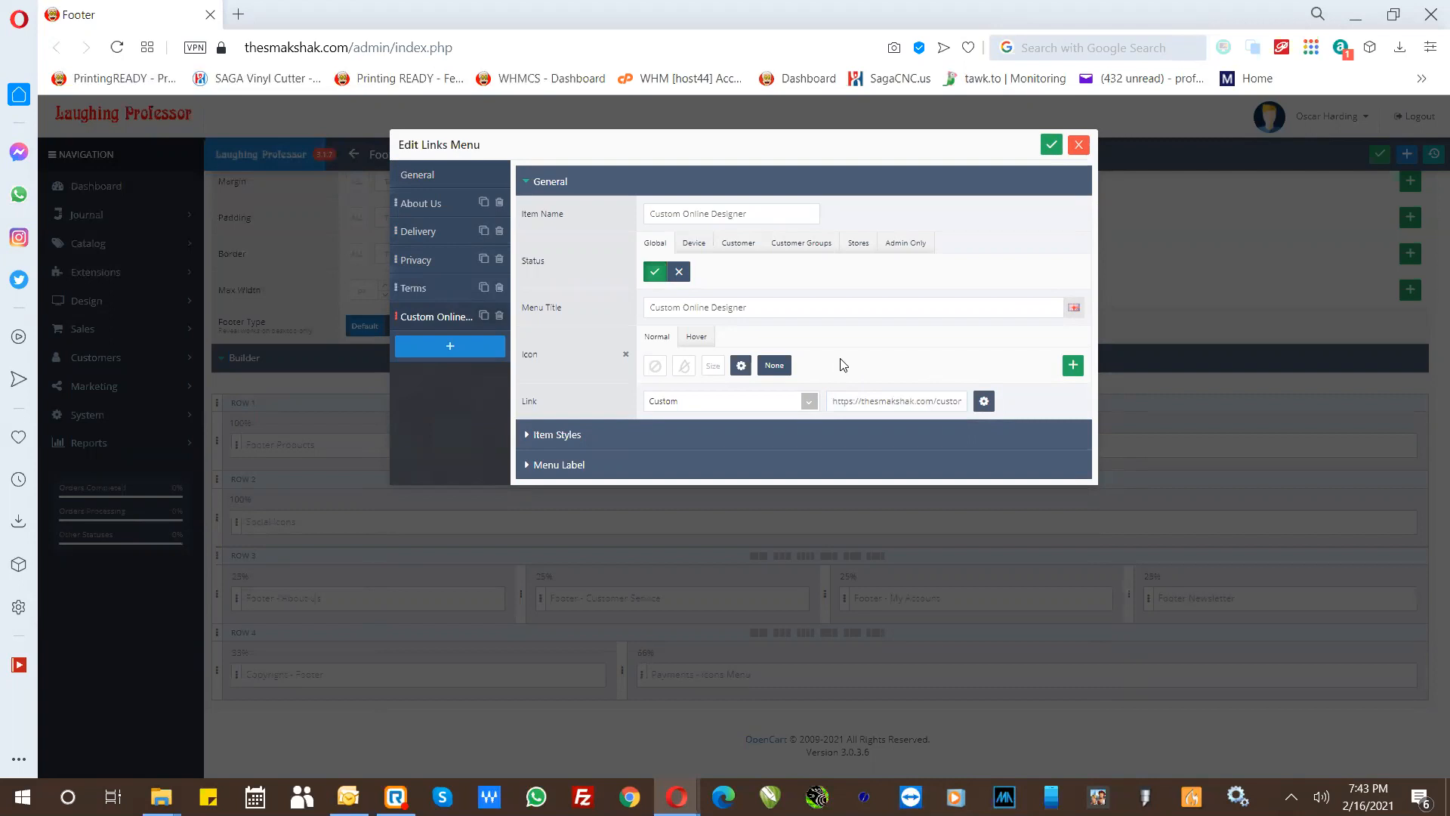
{"action": "left_click", "coordinate": [1050, 148]}
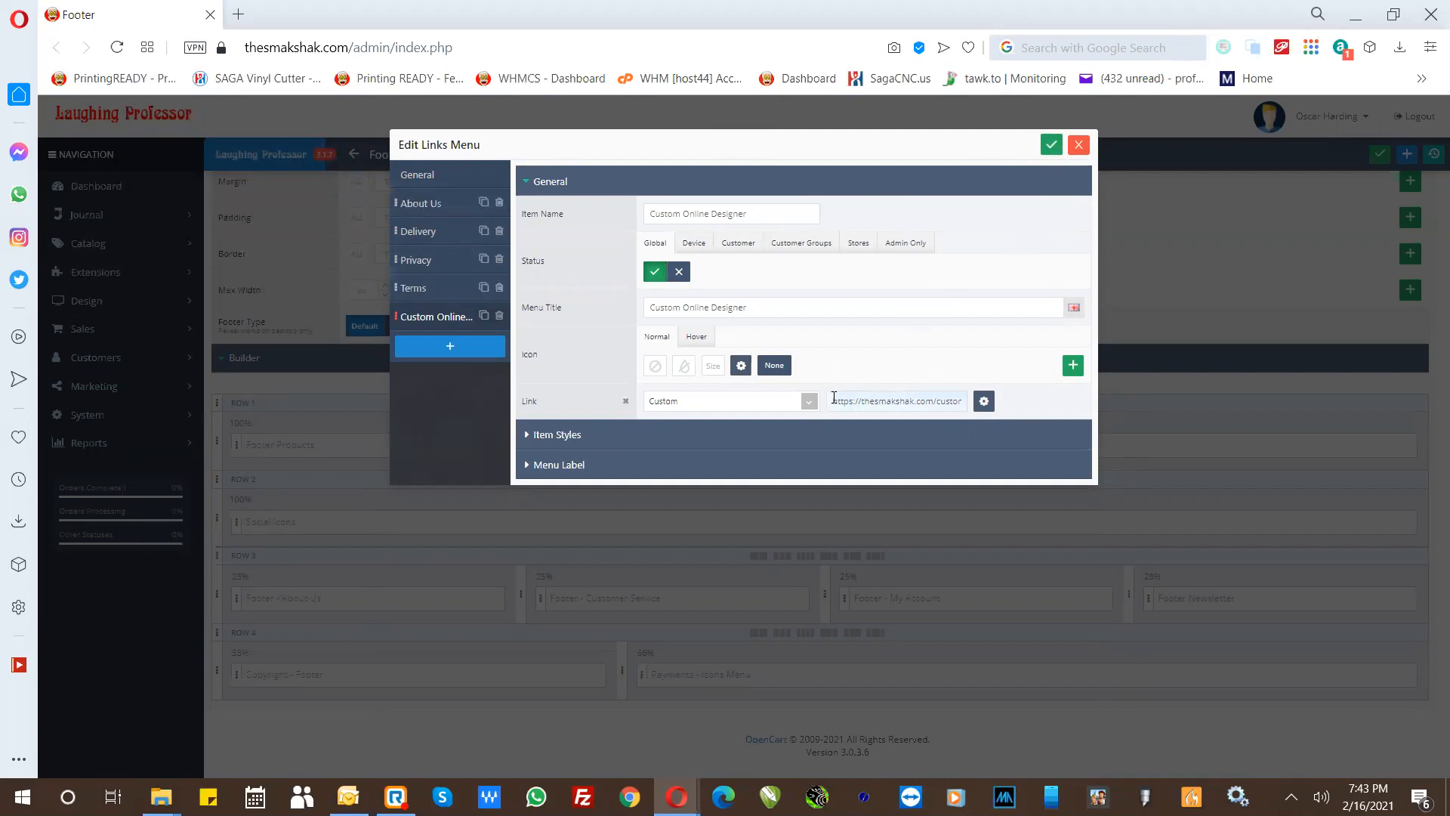
- Choose Custom again as the Custom Online Designer item's link type and select its whole URL
{"action": "left_click", "coordinate": [700, 406]}
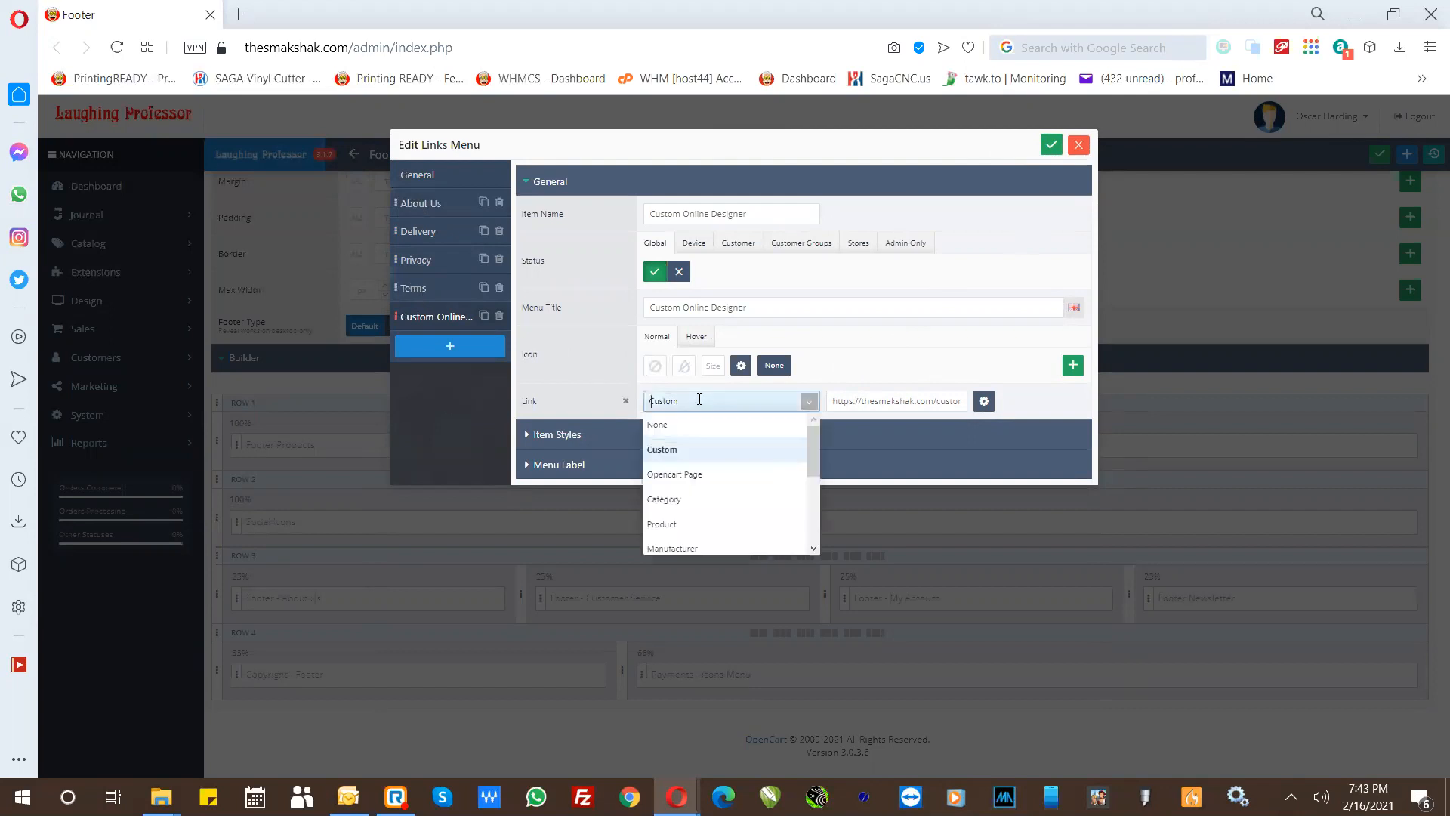
{"action": "left_click", "coordinate": [671, 462]}
{"action": "left_click_drag", "start_coordinate": [833, 401], "coordinate": [1038, 402]}
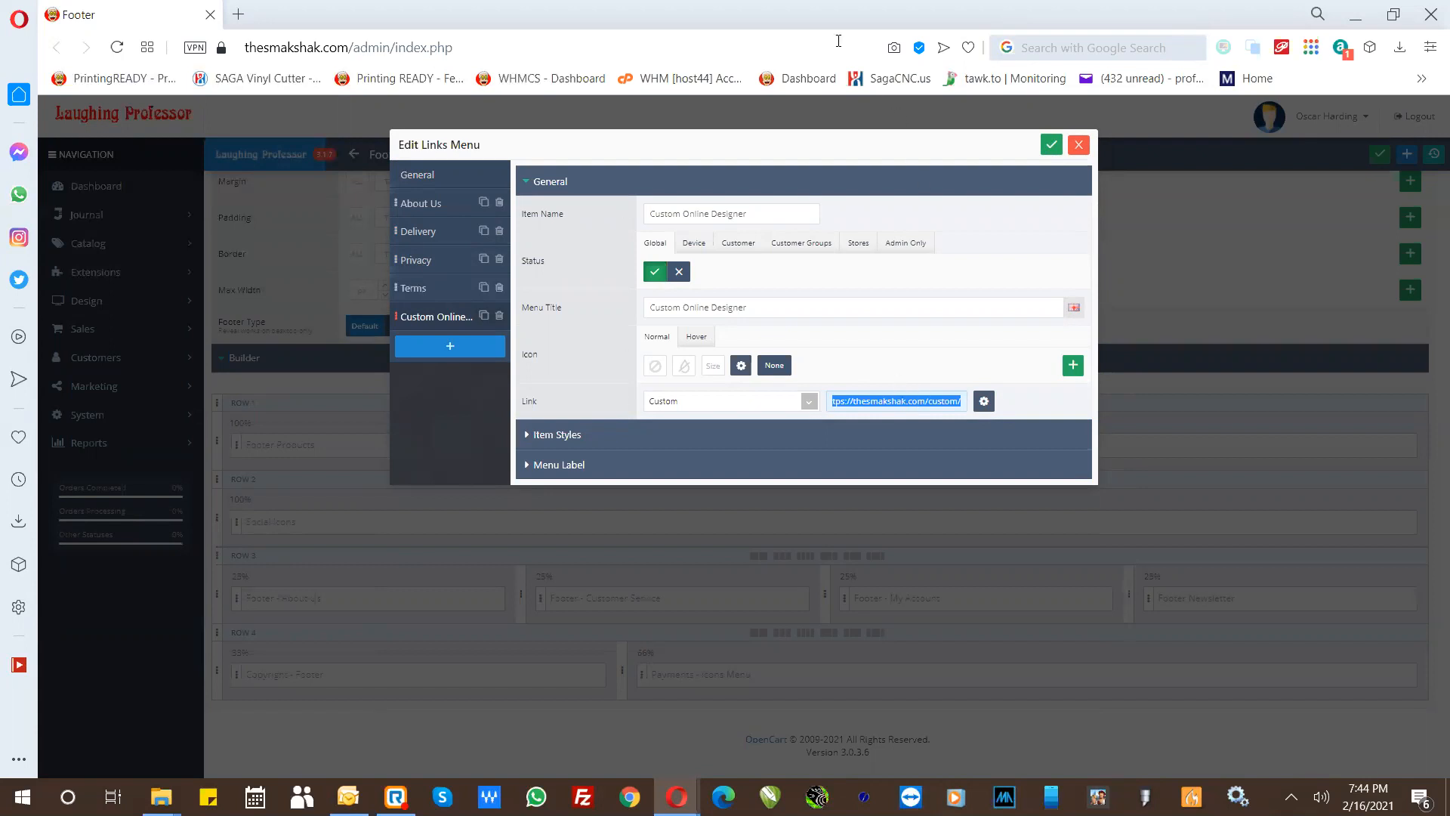
- Open Google Maps in a new browser tab and select the address of the map page
{"action": "left_click", "coordinate": [238, 14]}
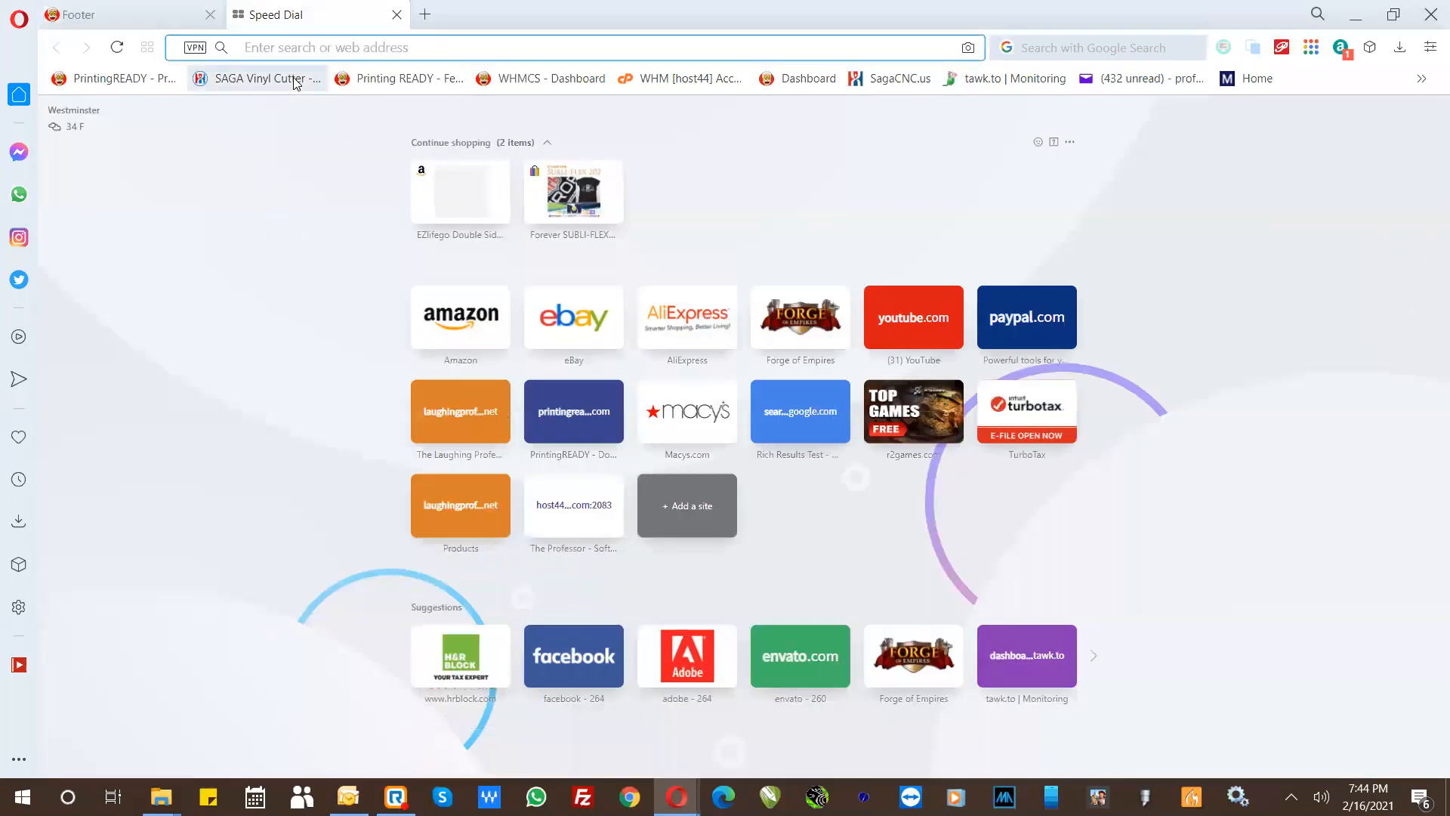
{"action": "type", "text": "maps.google.com"}
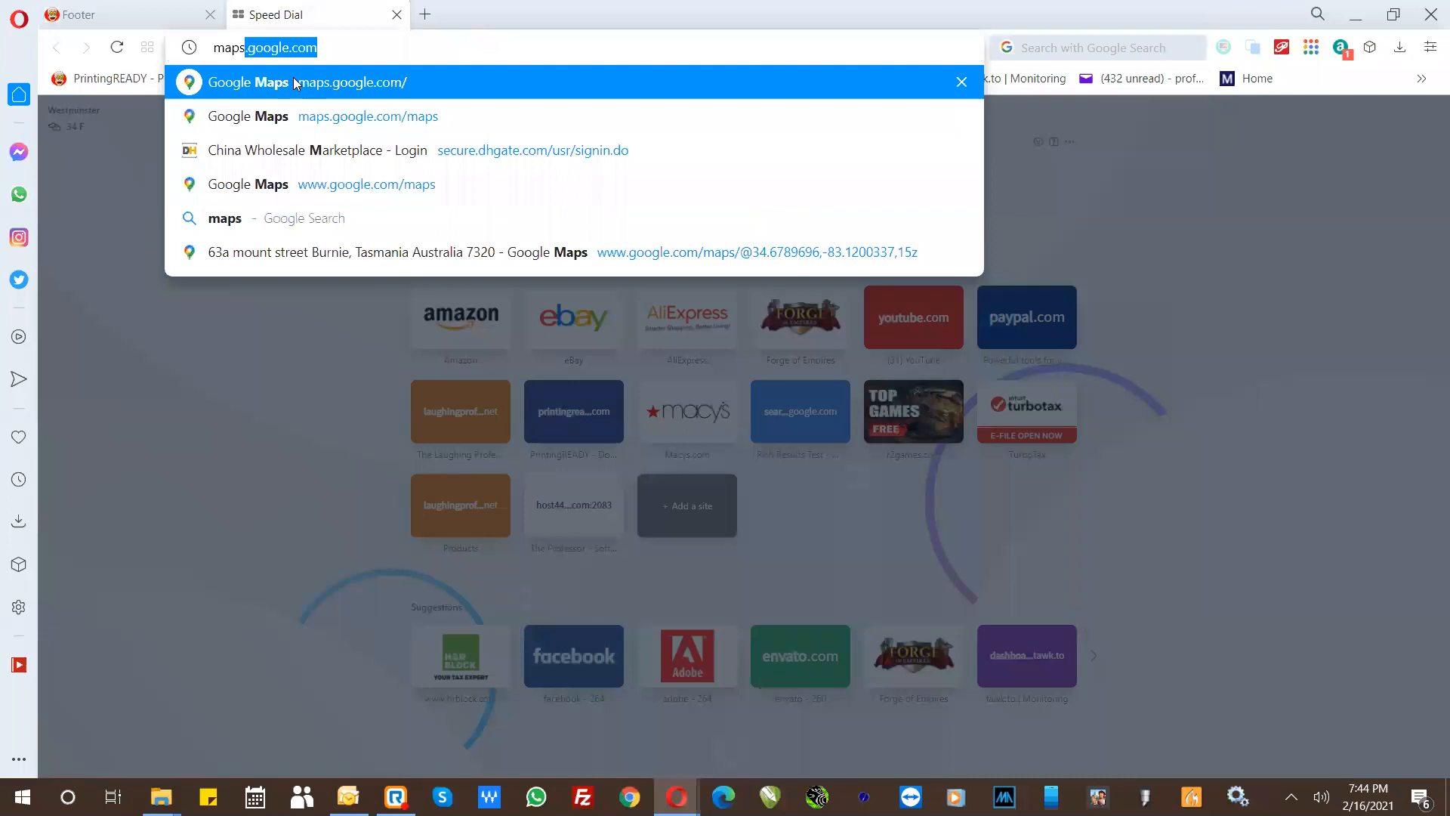
{"action": "left_click", "coordinate": [294, 83]}
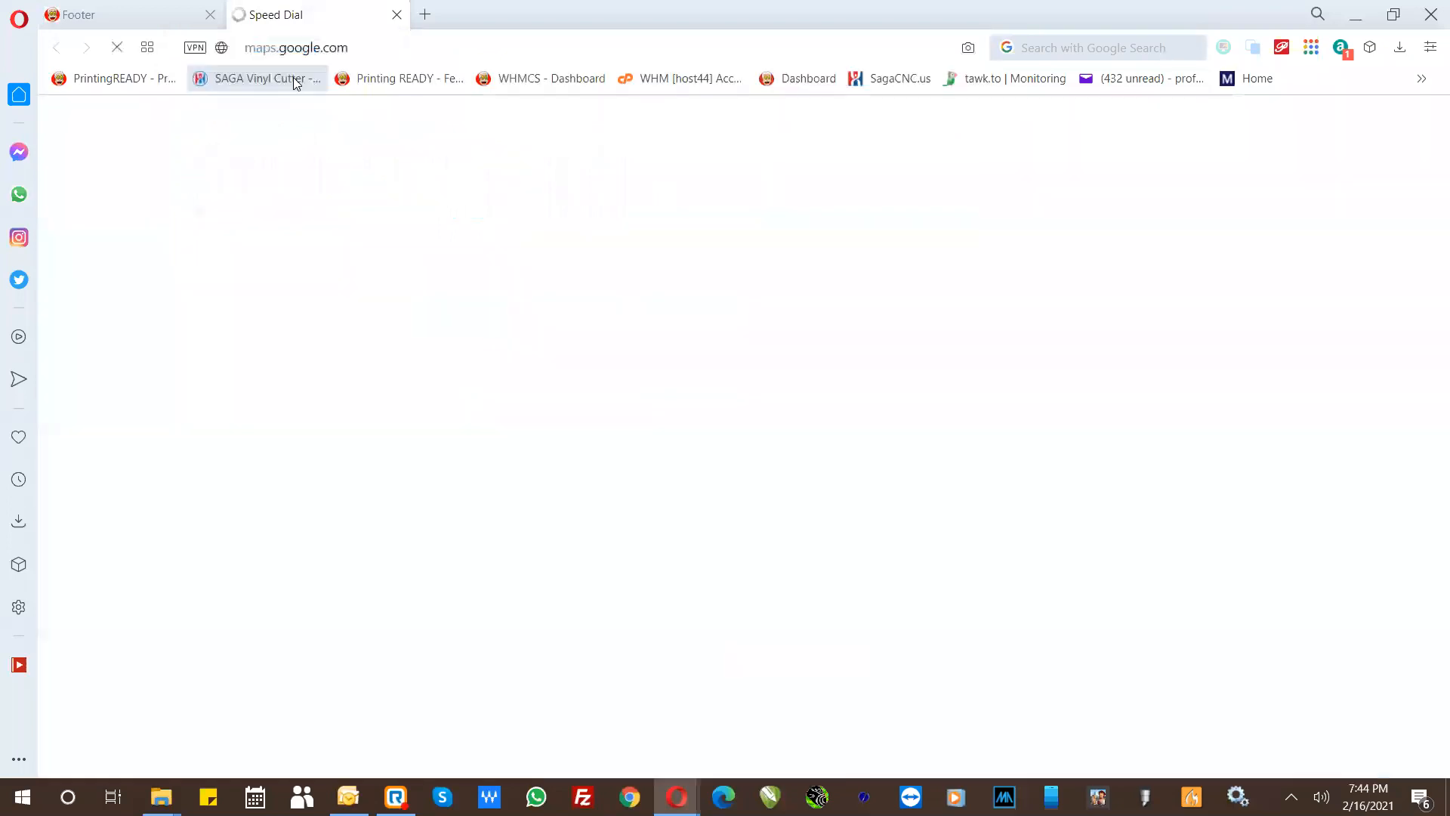
{"action": "left_click", "coordinate": [340, 48]}
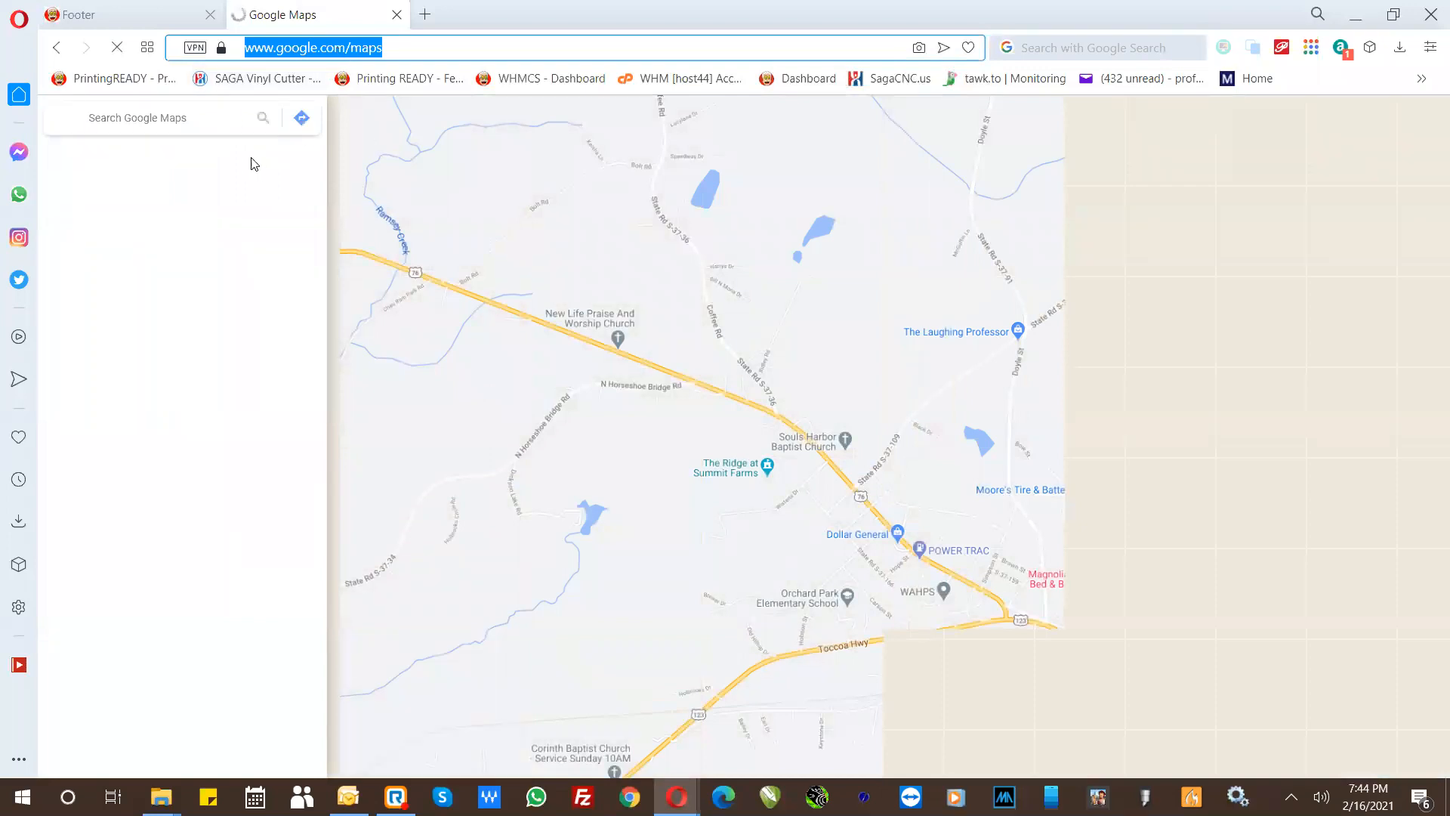
{"action": "left_click", "coordinate": [183, 114]}
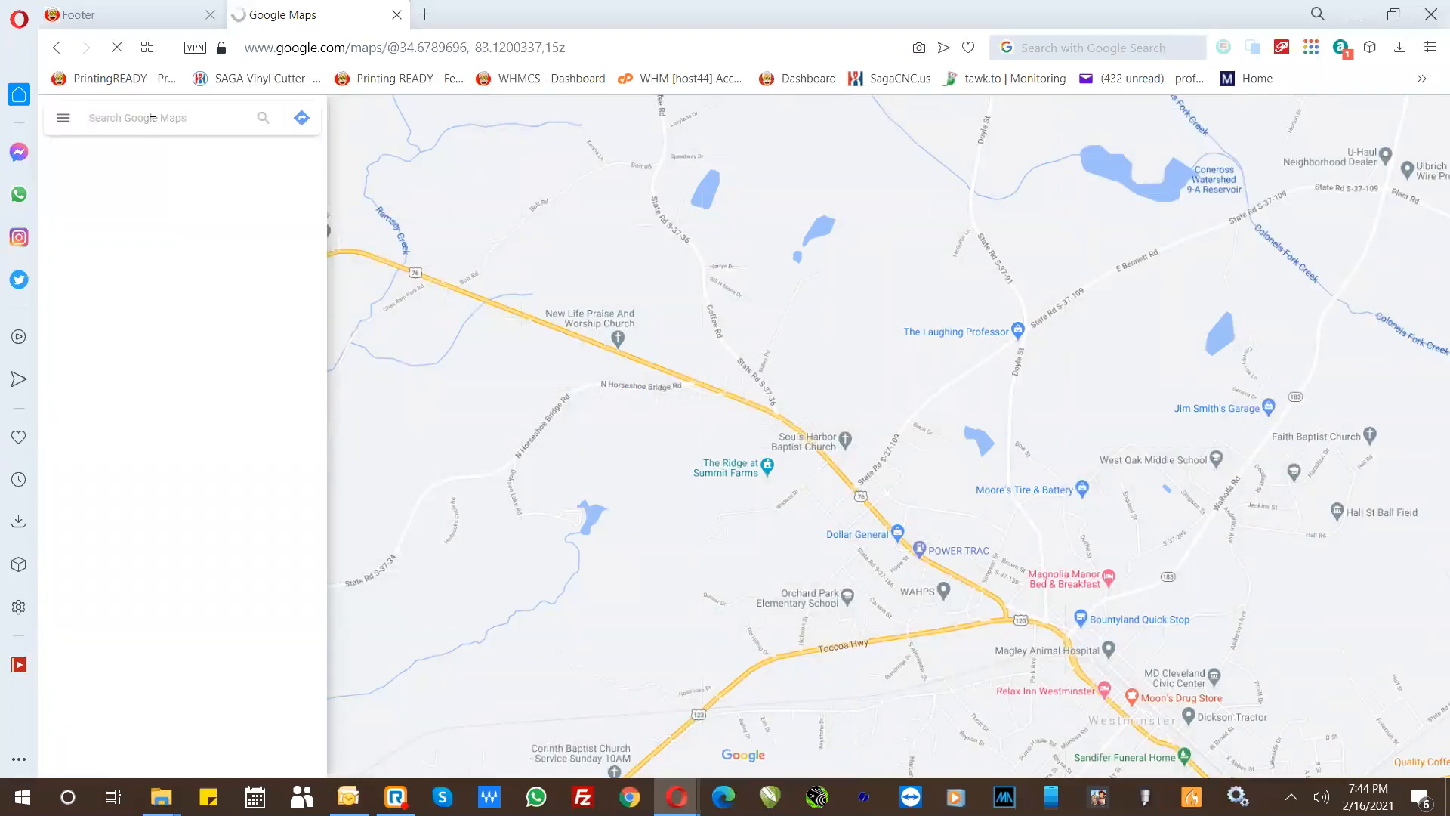
{"action": "left_click", "coordinate": [344, 51]}
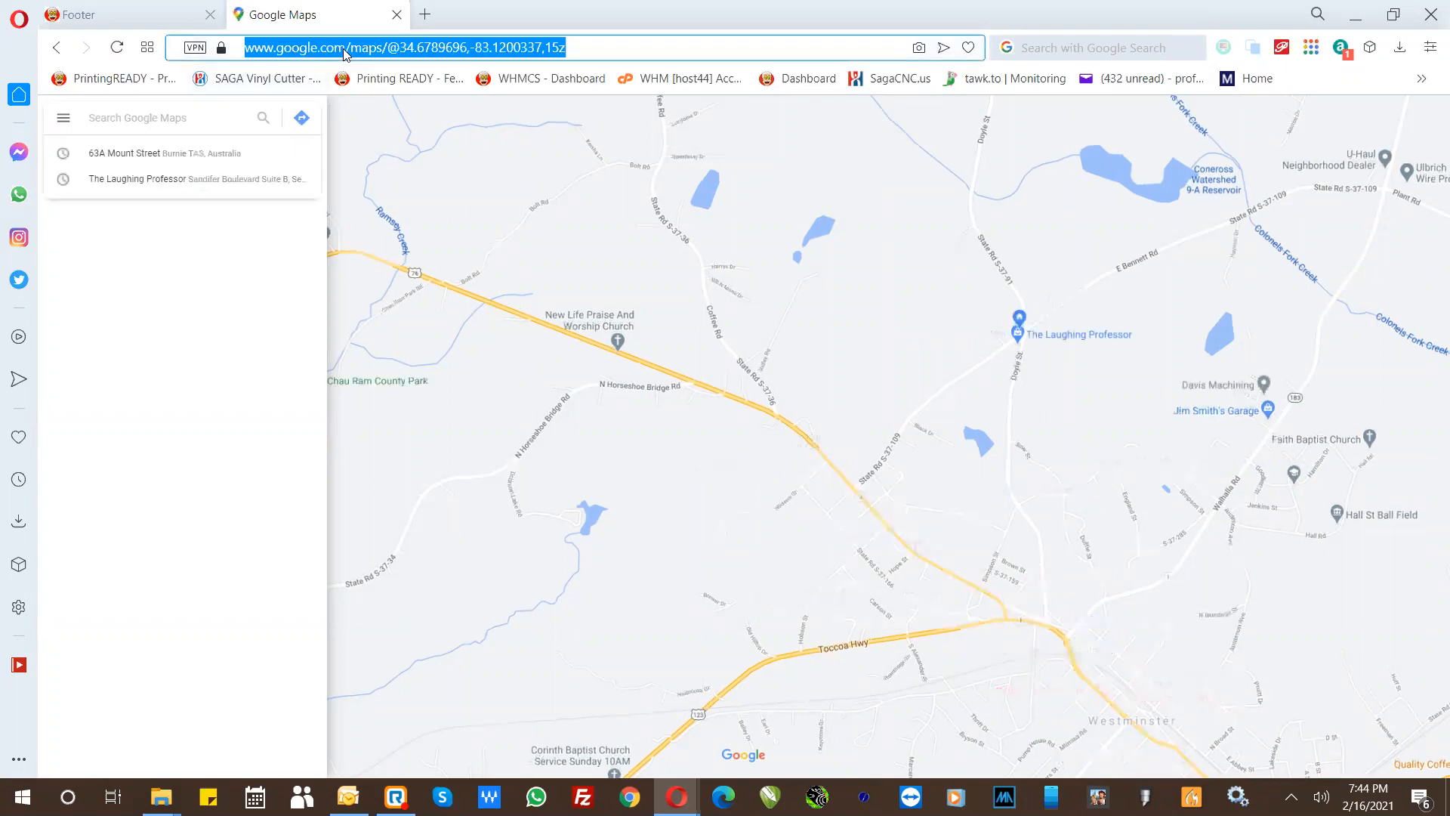
- Return to the Footer page and copy the Custom Online Designer item's link URL
{"action": "left_click", "coordinate": [130, 11]}
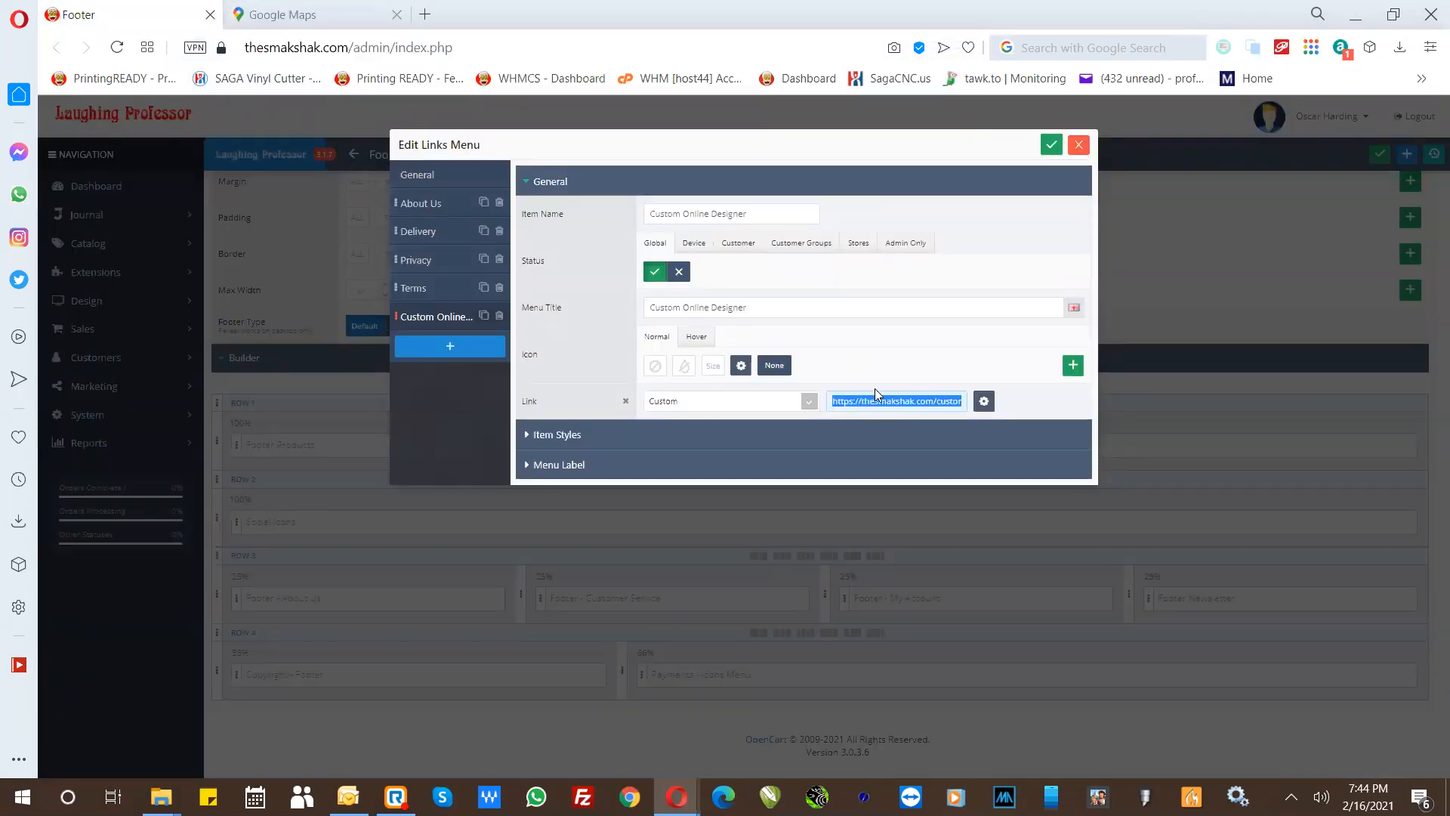
{"action": "key", "text": "ctrl+c"}
{"action": "left_click", "coordinate": [863, 398]}
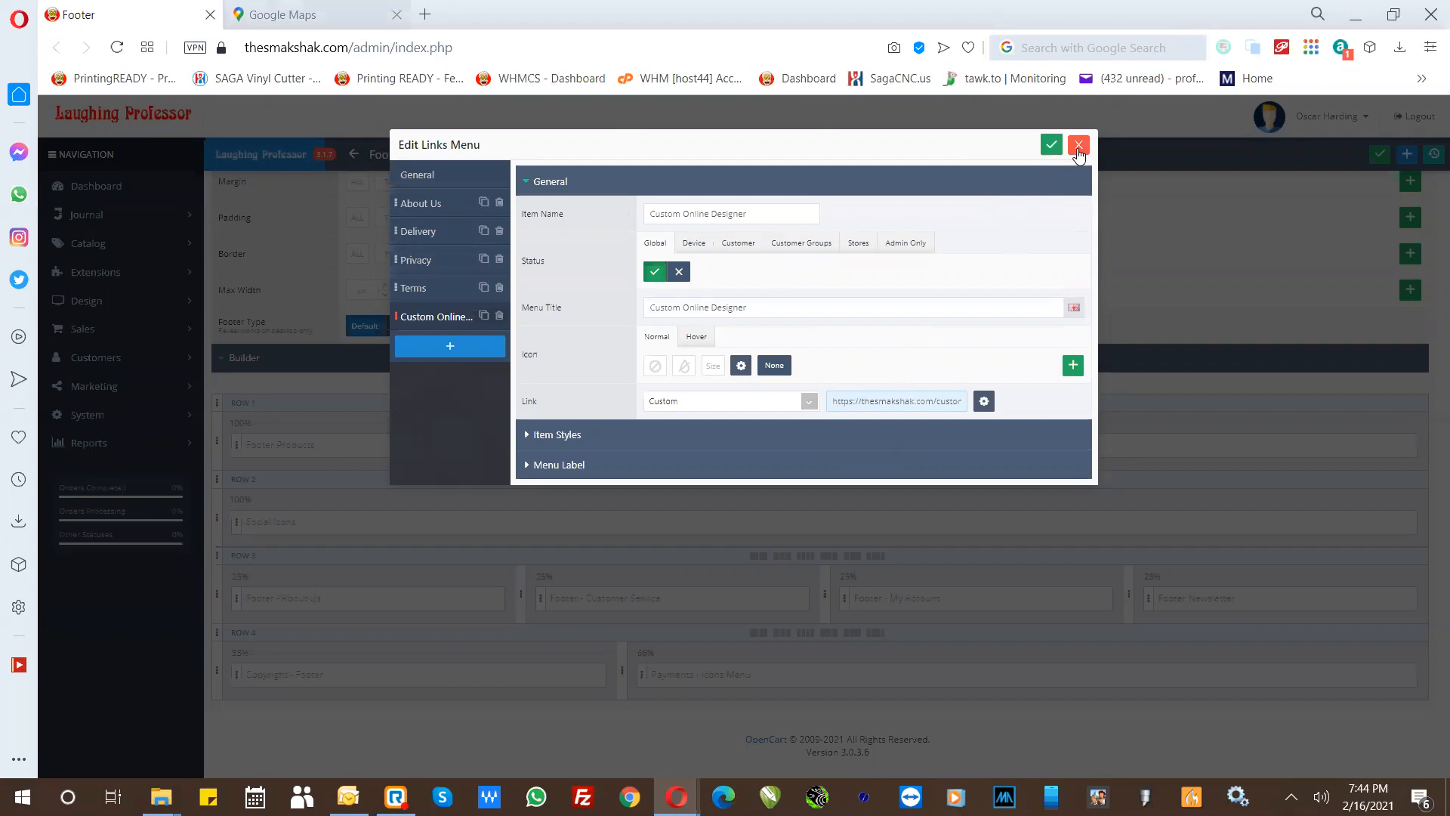
- Save the Footer - About Us links menu with the Custom Online Designer link and close it
{"action": "key", "text": "ctrl+Tab"}
{"action": "key", "text": "ctrl+Tab"}
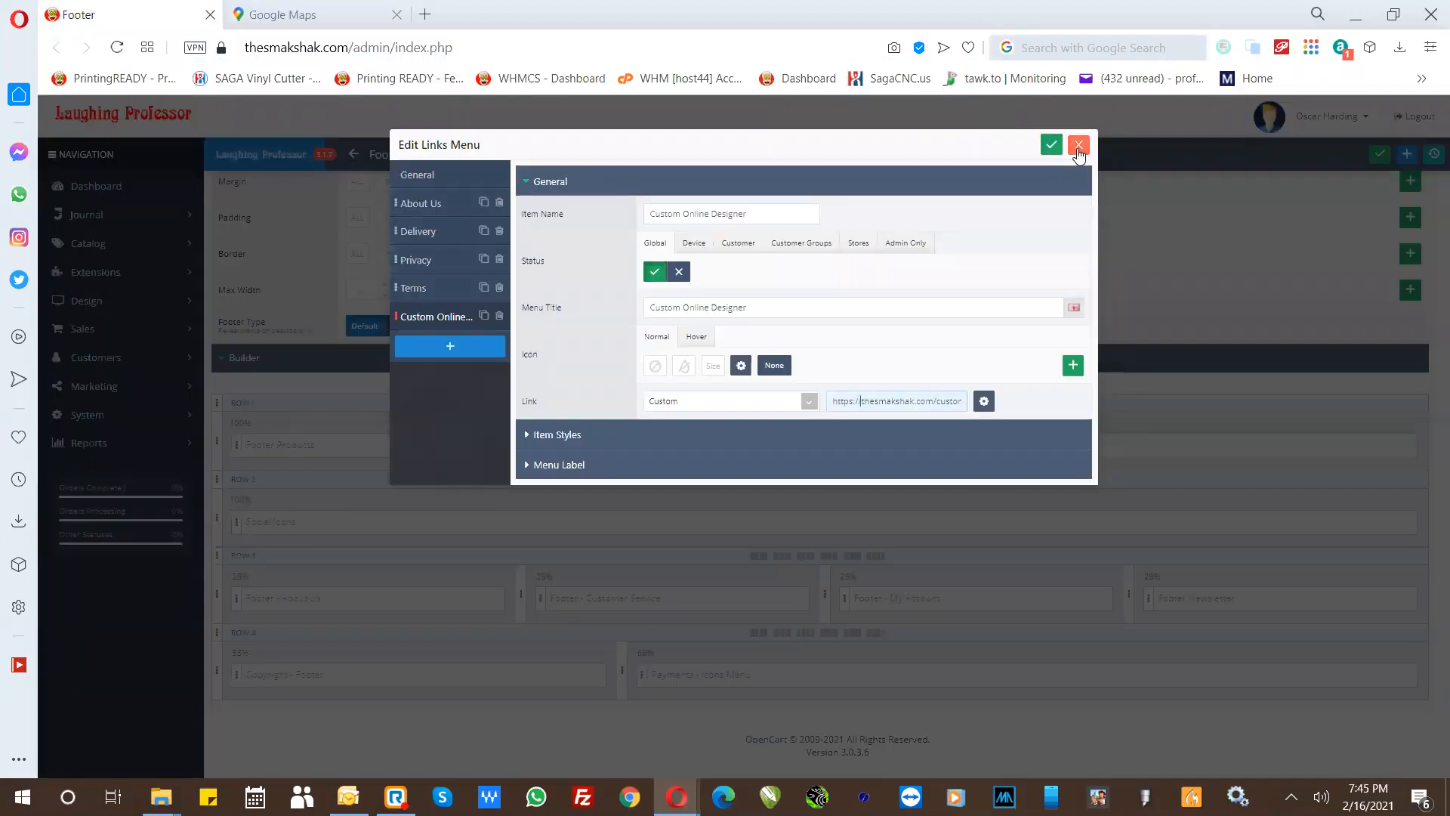
{"action": "left_click", "coordinate": [1051, 151]}
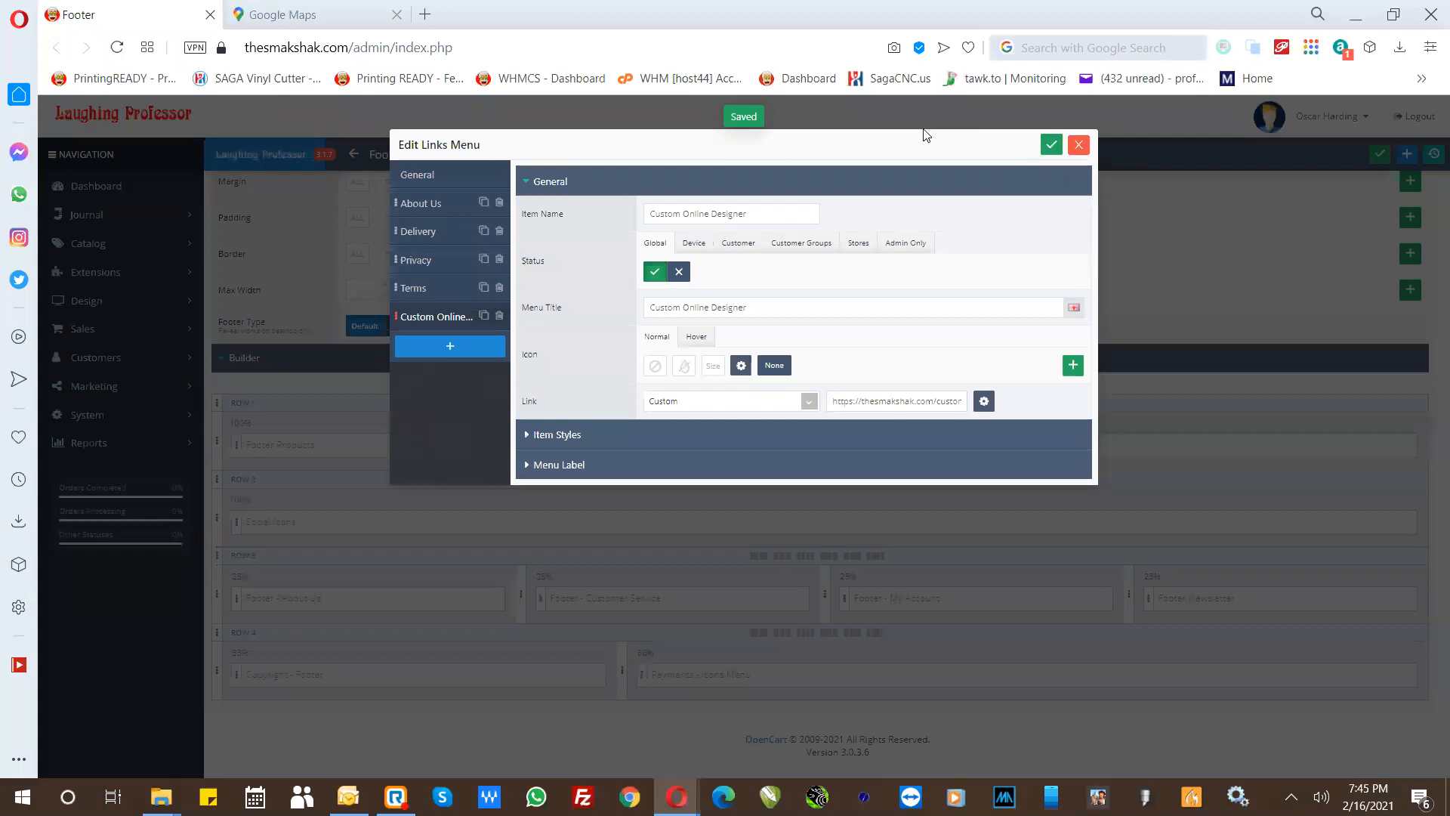
{"action": "left_click", "coordinate": [1078, 147]}
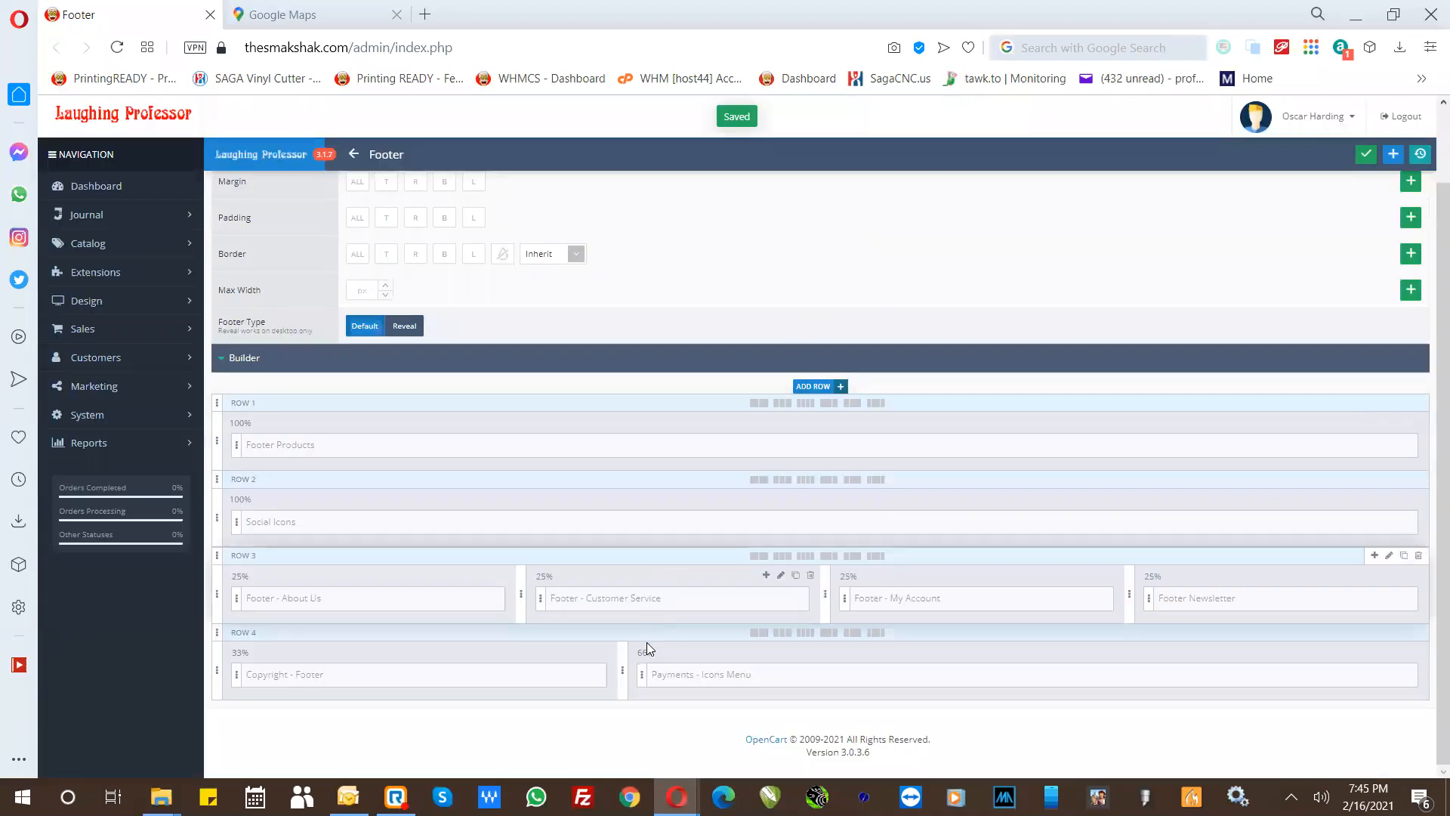
- Open the Contact layout in Journal's layouts and edit its Contact Form module
{"action": "scroll", "coordinate": [438, 330], "scroll_direction": "up", "scroll_amount": 1}
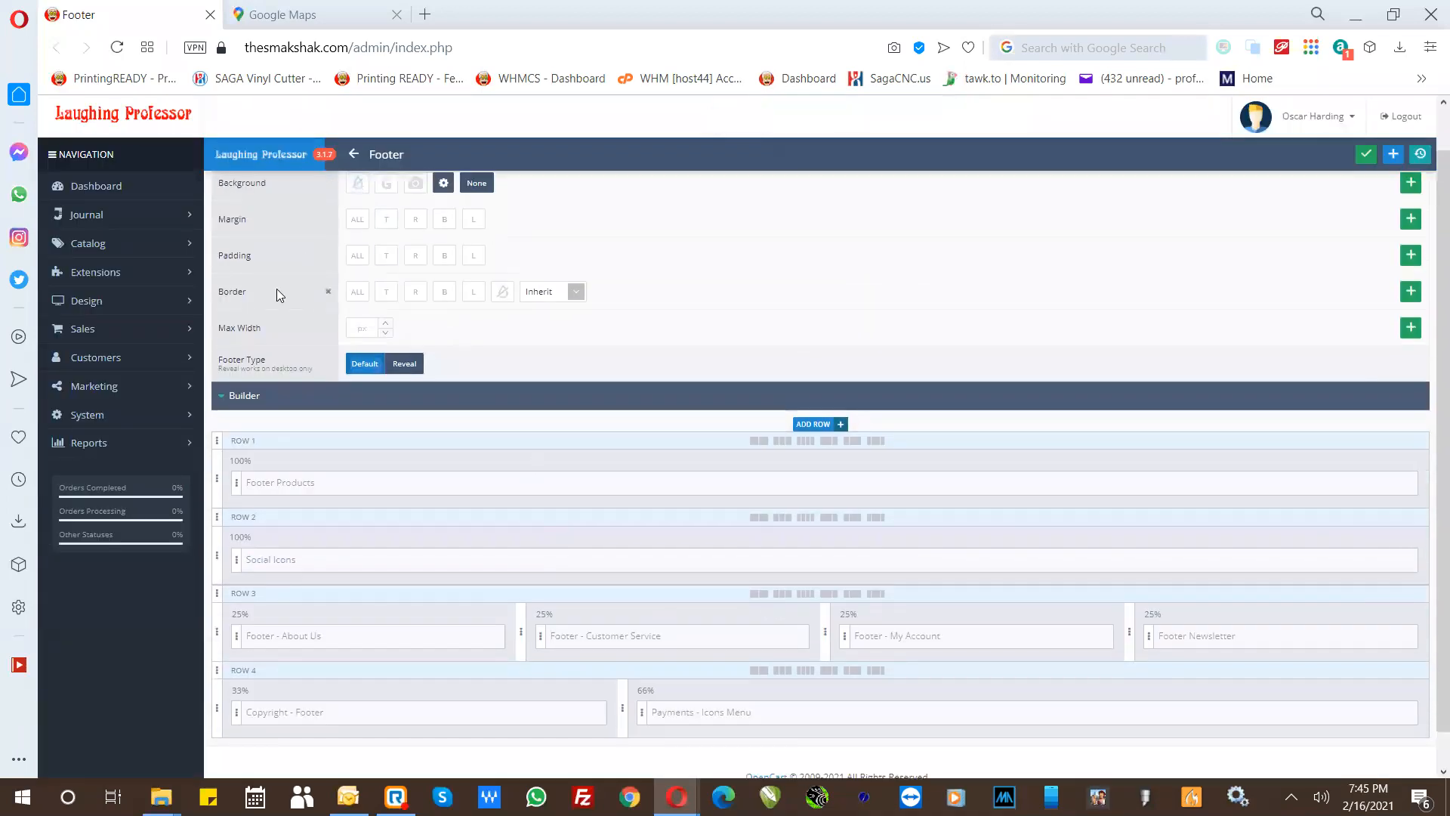
{"action": "left_click", "coordinate": [89, 217]}
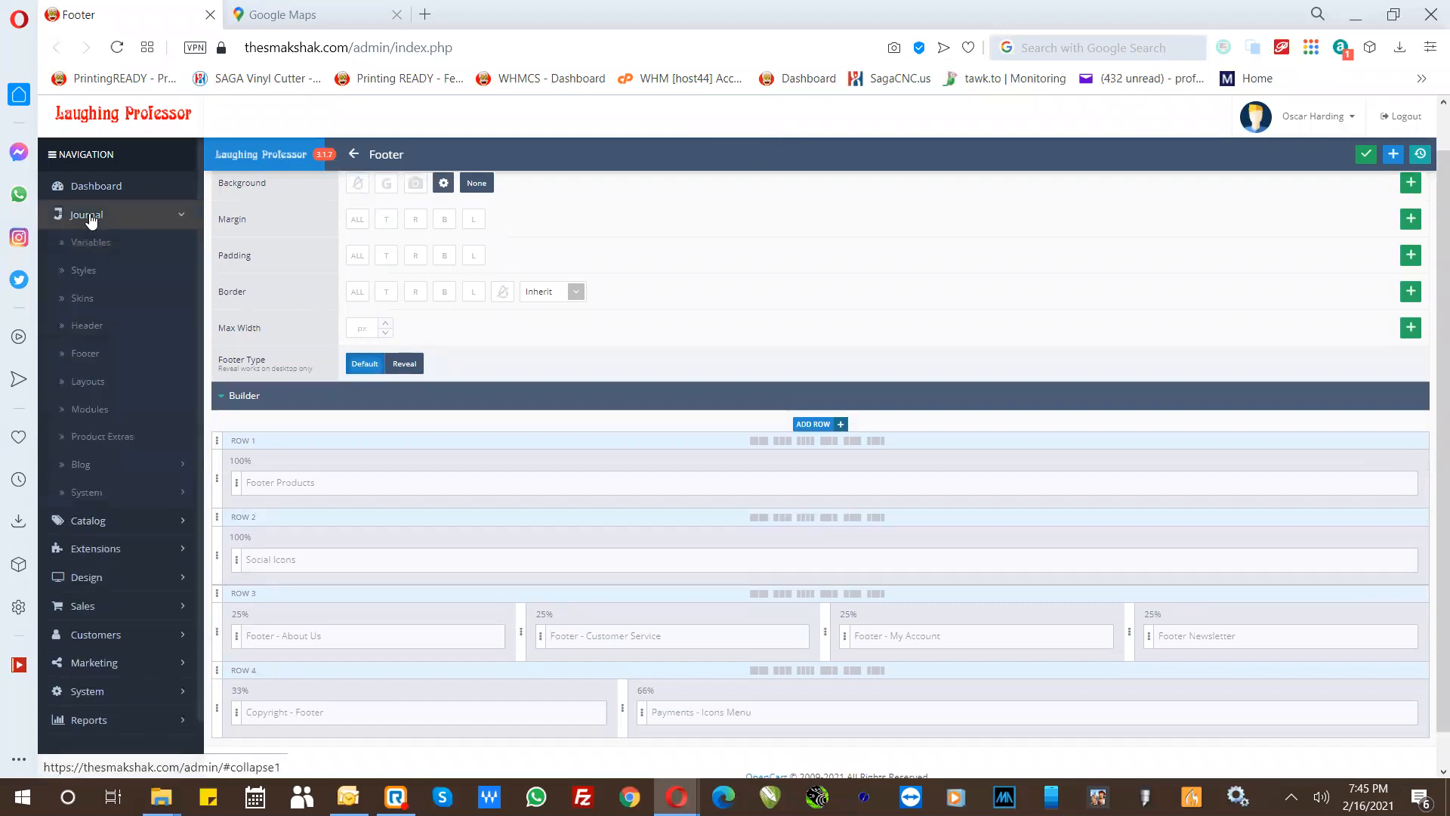
{"action": "left_click", "coordinate": [95, 383]}
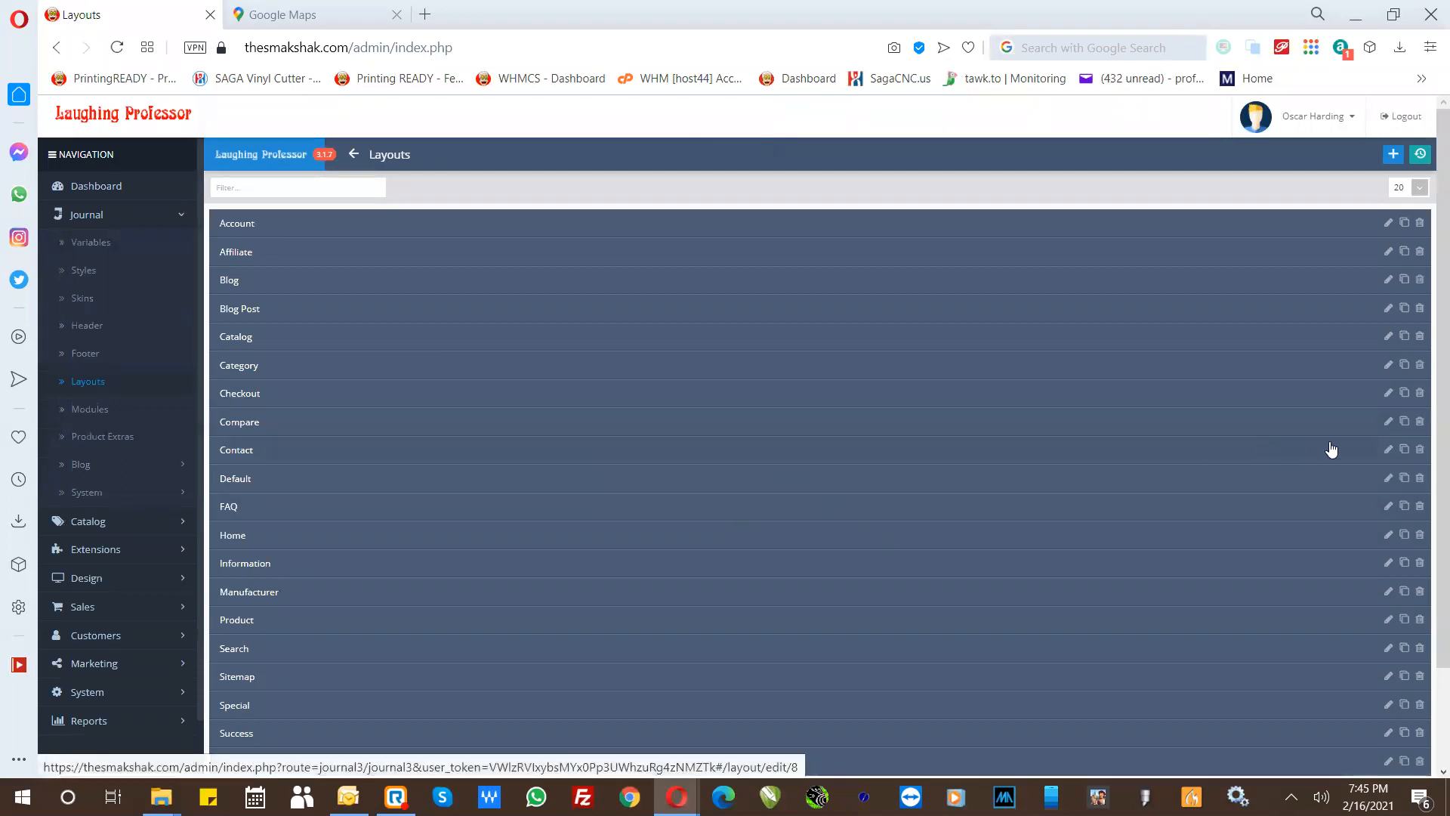
{"action": "left_click", "coordinate": [1389, 452]}
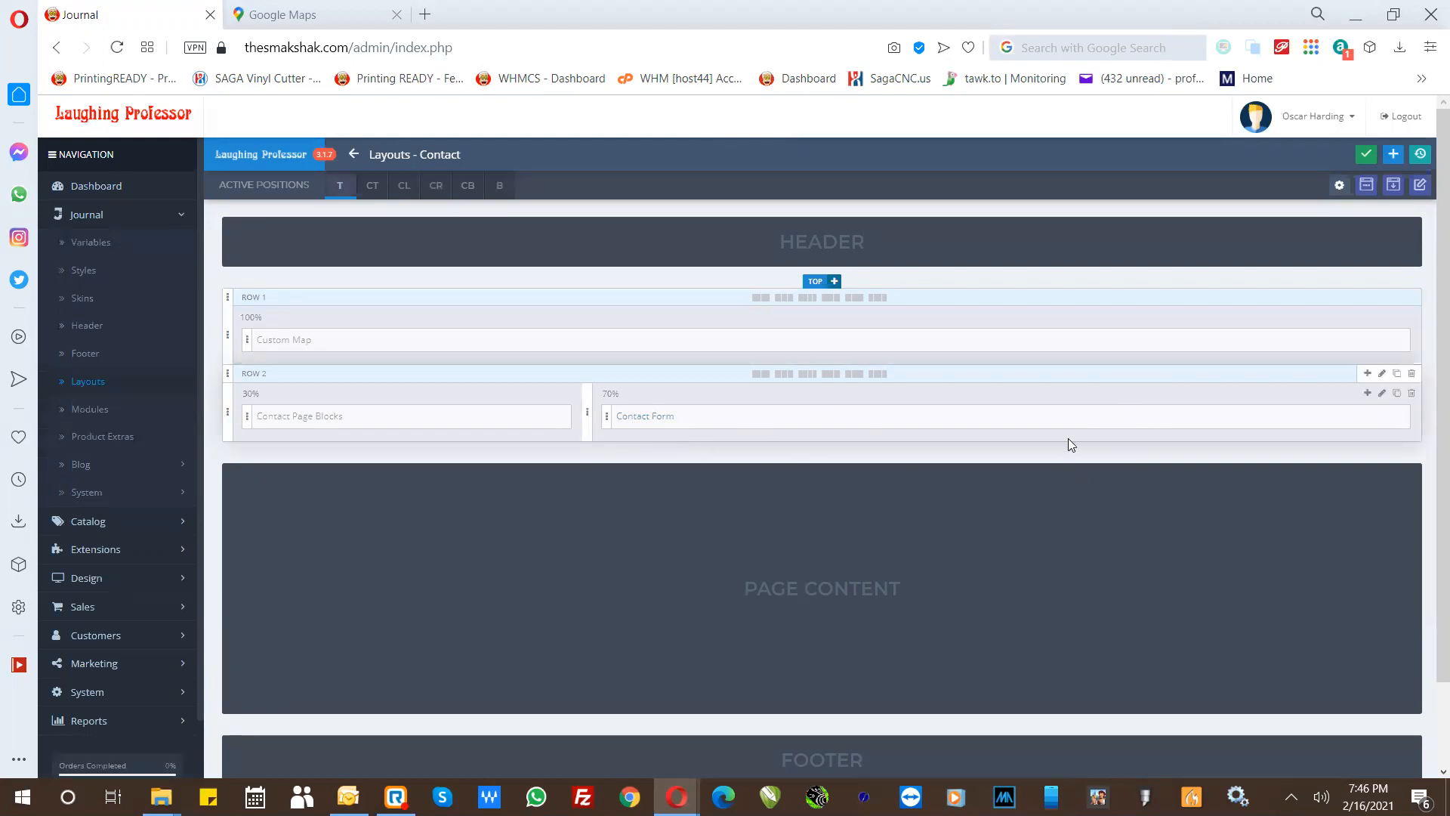
{"action": "left_click", "coordinate": [1384, 417]}
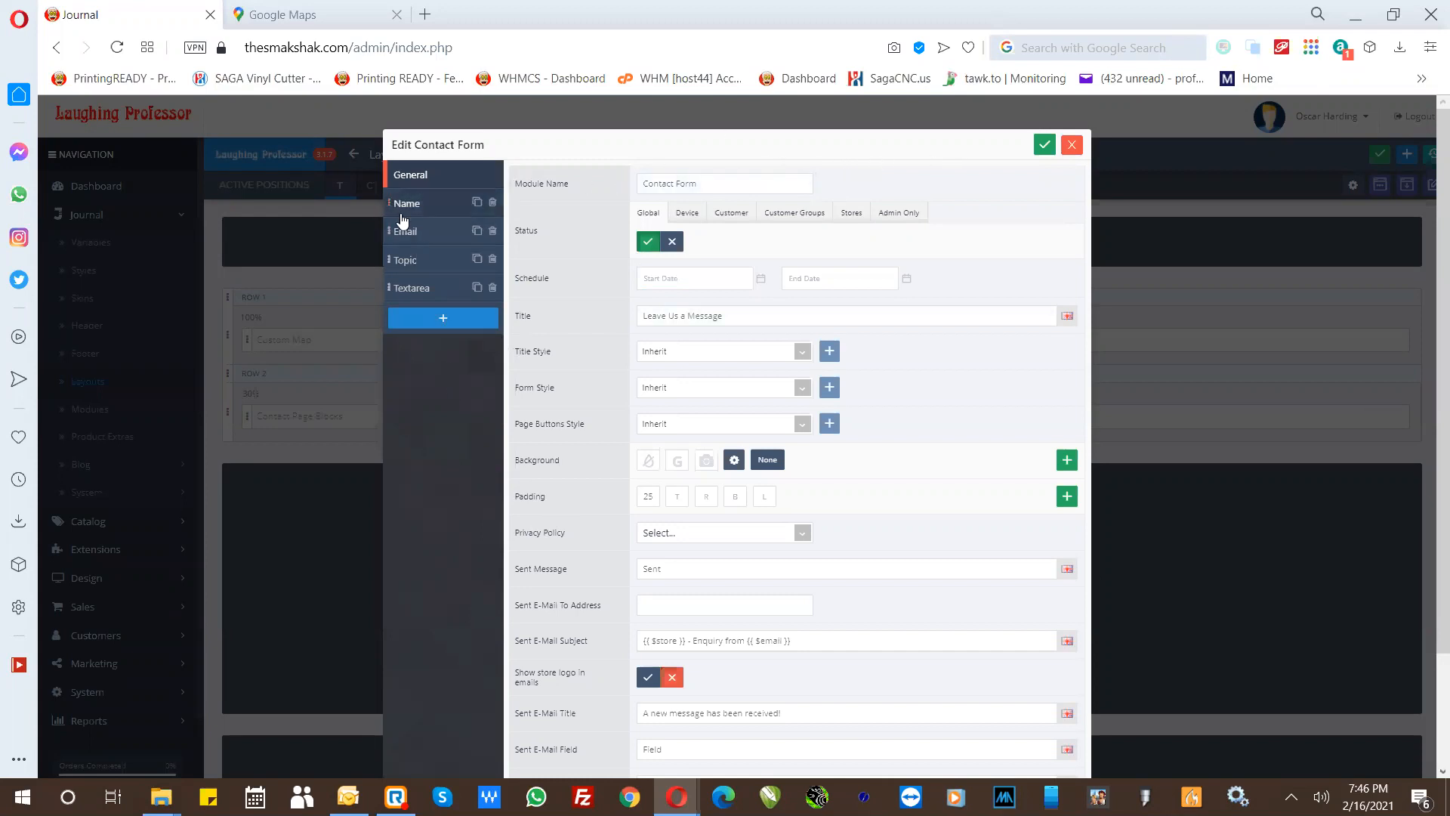
- Set the field value label of the Topic field's Option 1 to Shipping
{"action": "left_click", "coordinate": [403, 261]}
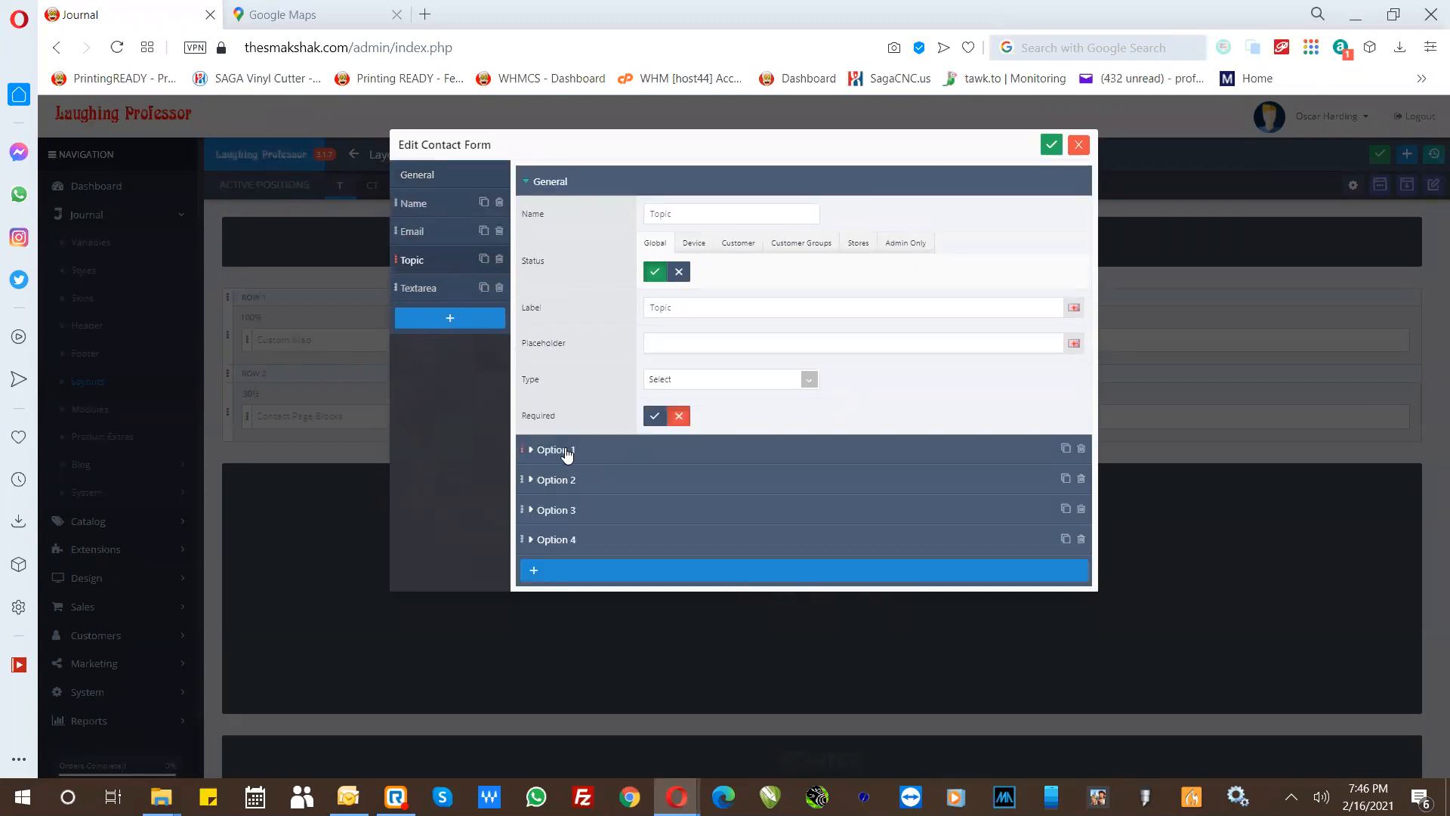
{"action": "left_click", "coordinate": [685, 307]}
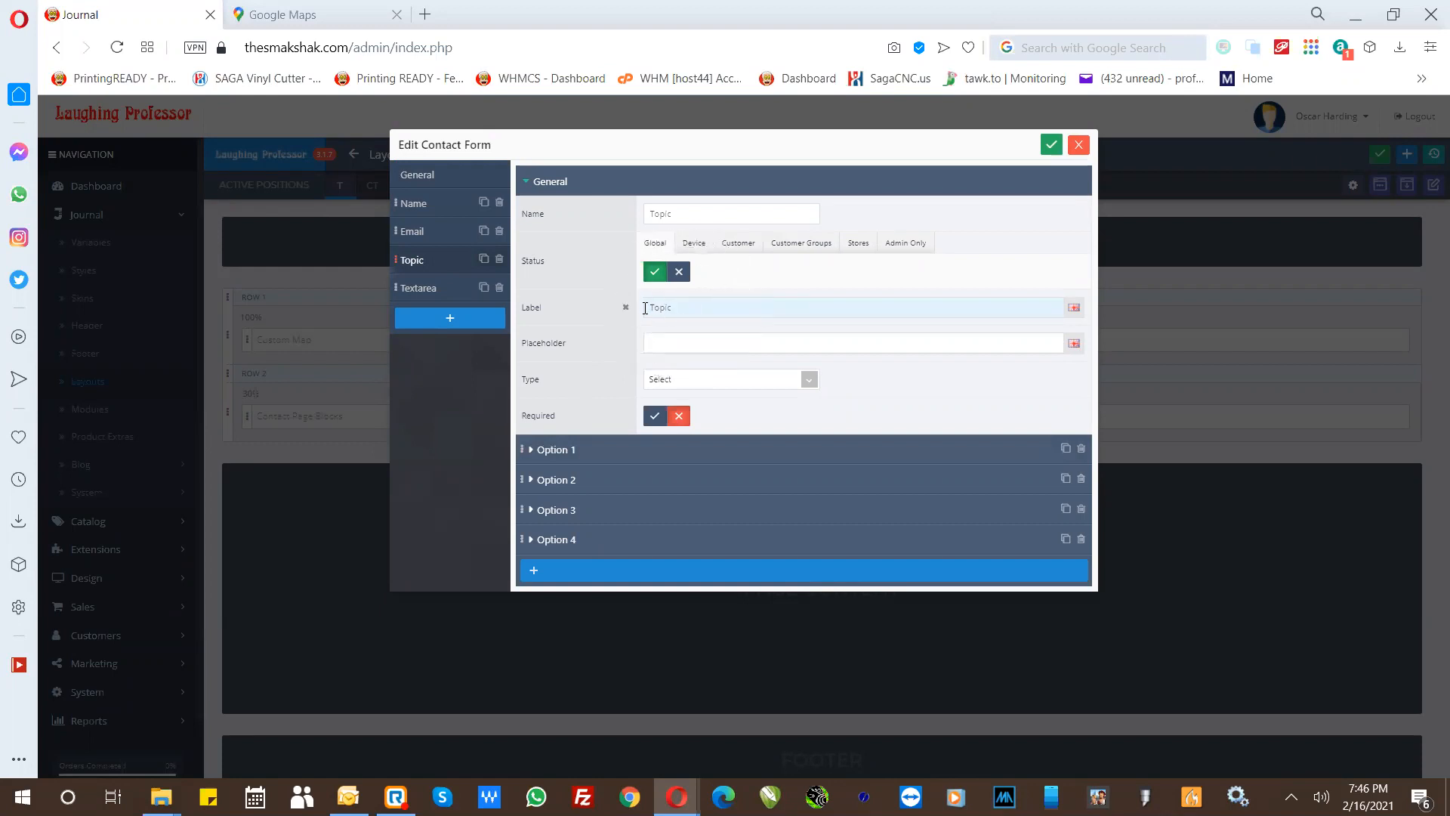
{"action": "left_click", "coordinate": [555, 452]}
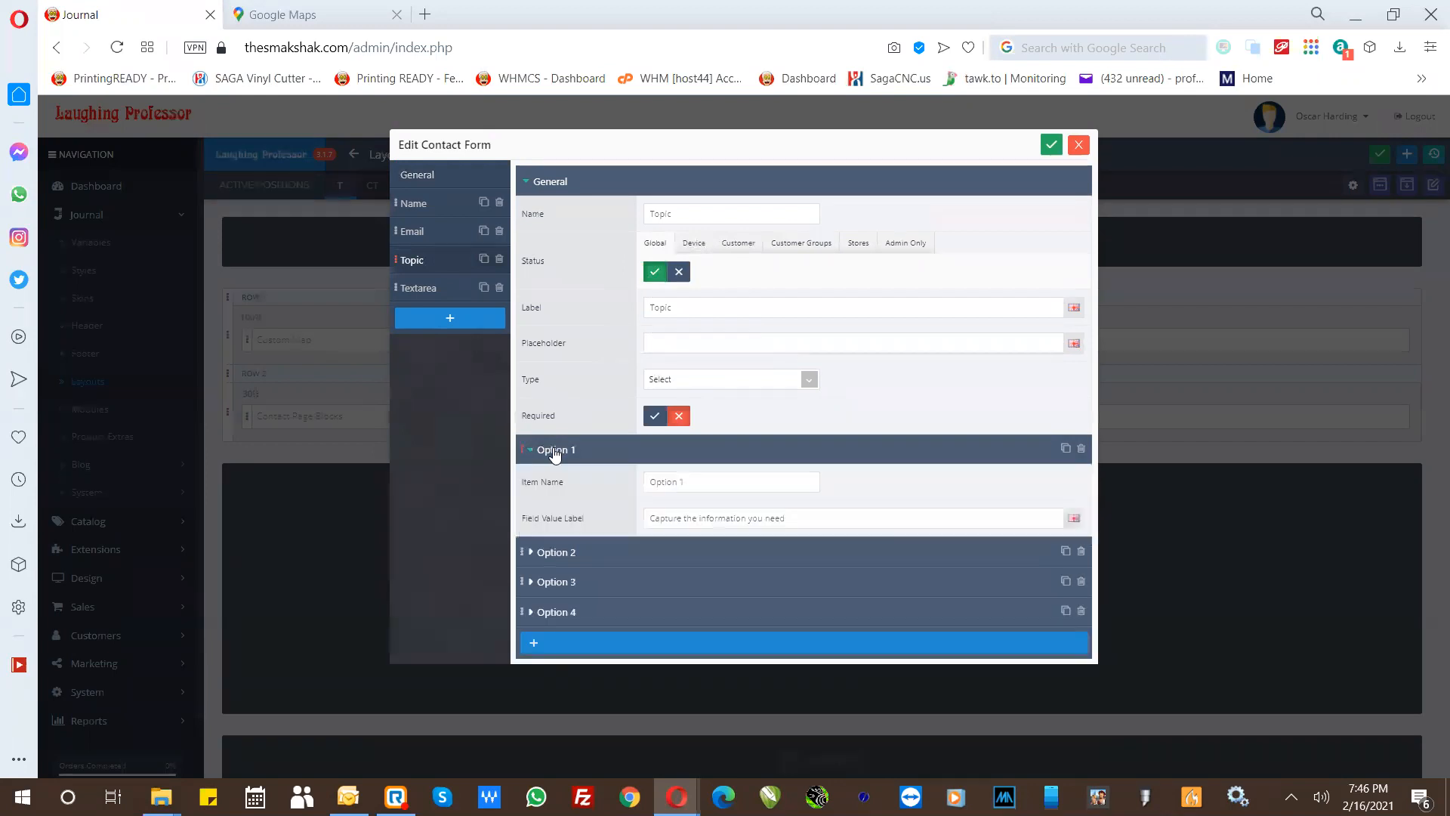
{"action": "left_click_drag", "start_coordinate": [801, 520], "coordinate": [645, 524]}
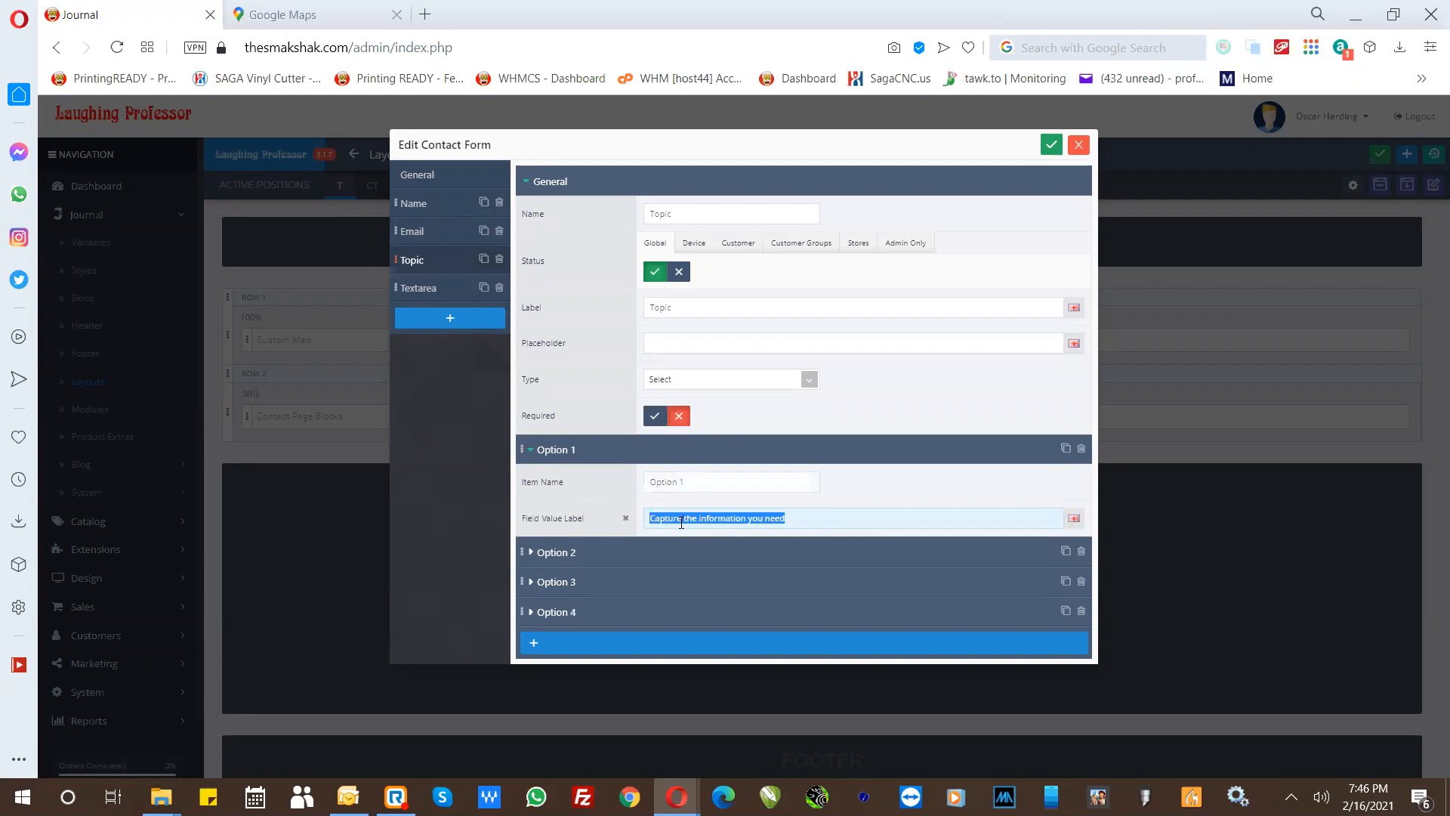
{"action": "type", "text": "Shipping"}
- Set the field value label of the Topic field's Option 2 to Colors
{"action": "left_click", "coordinate": [555, 557]}
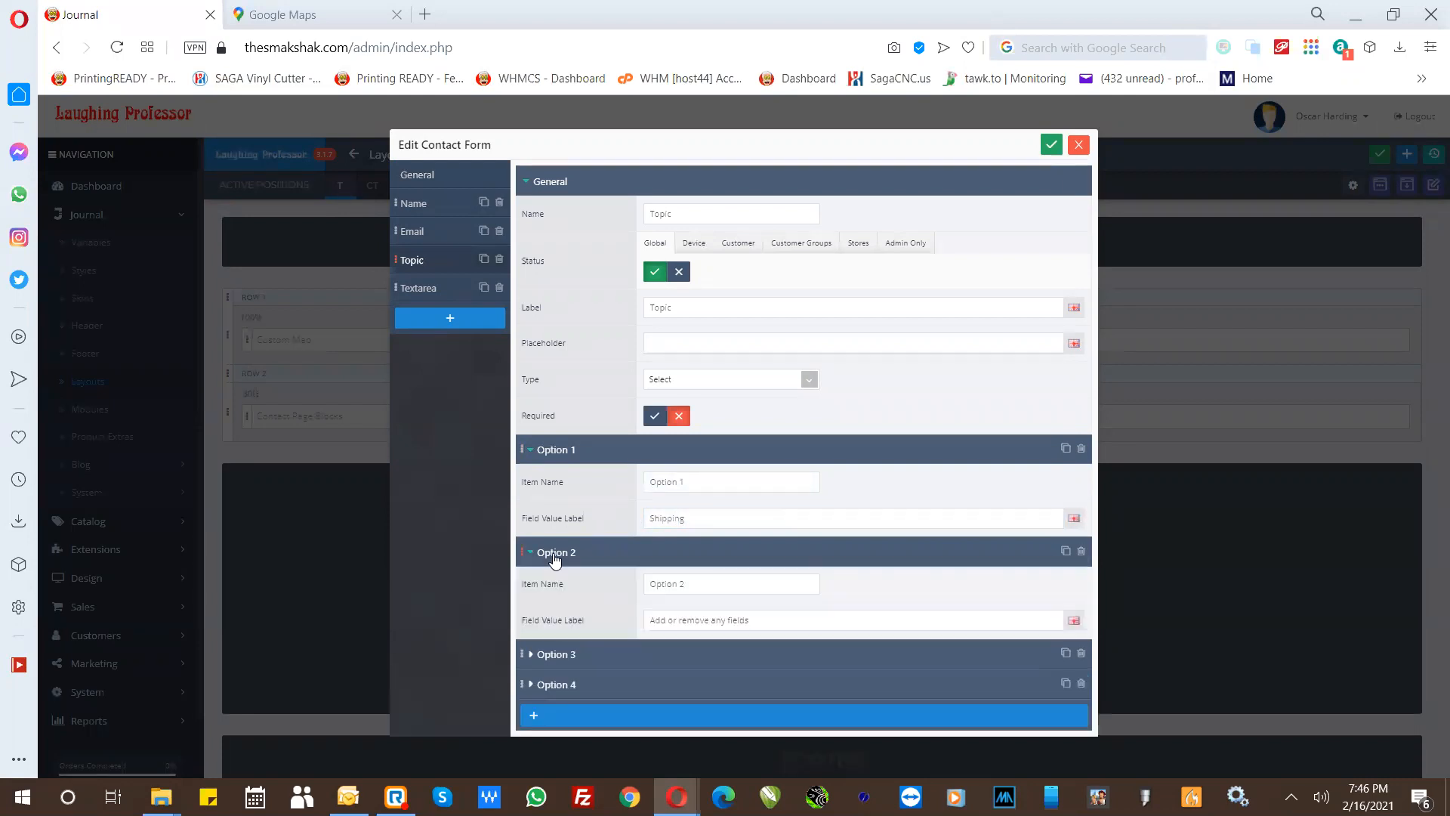
{"action": "left_click_drag", "start_coordinate": [747, 619], "coordinate": [617, 630]}
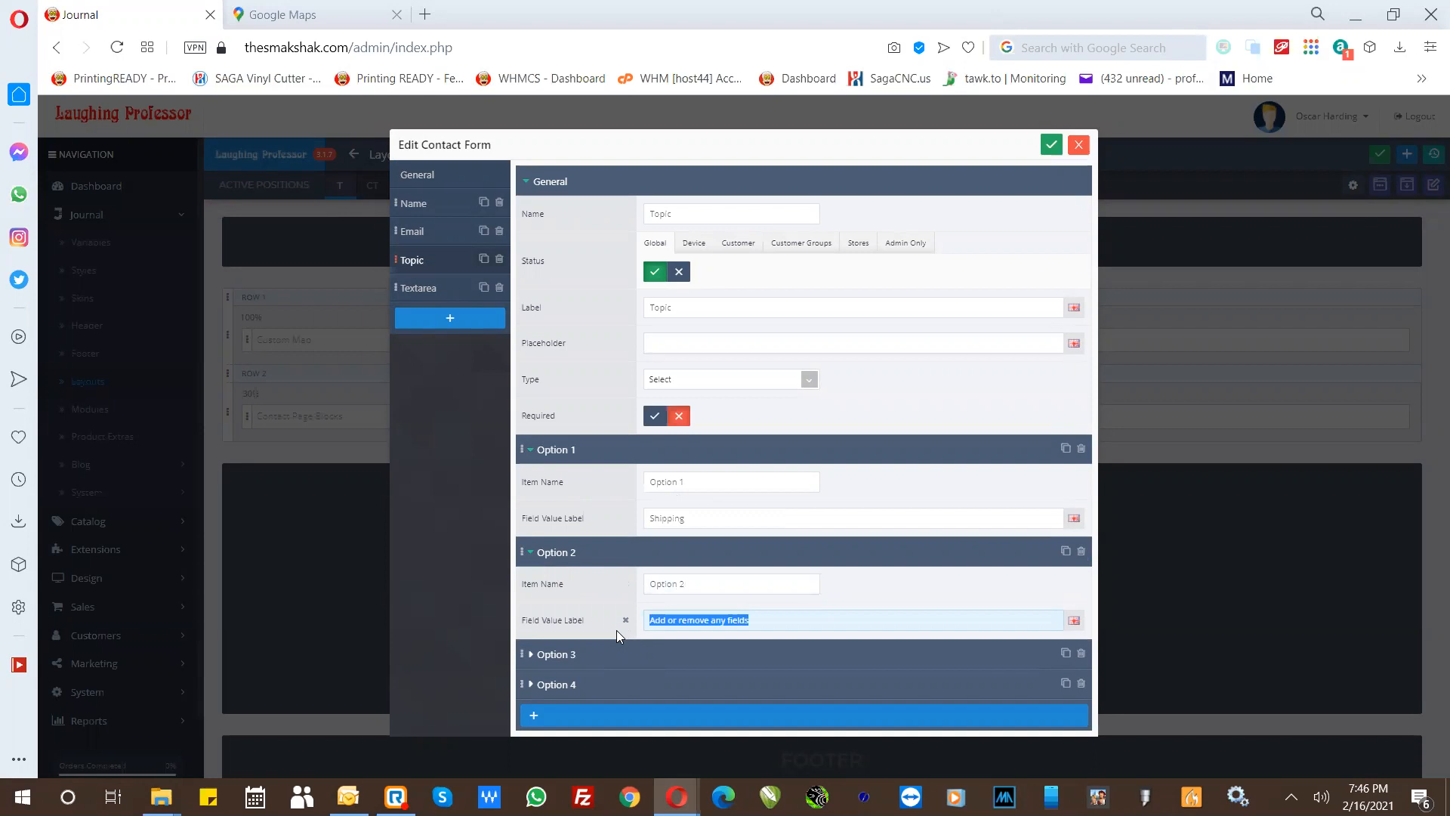
{"action": "type", "text": "Colou"}
{"action": "key", "text": "BackSpace"}
{"action": "type", "text": "rs"}
- Rename the Topic field's Option 3 as Product Sizes and set its field value label to Product Sizes
{"action": "left_click", "coordinate": [556, 658]}
{"action": "left_click", "coordinate": [696, 688]}
{"action": "left_click_drag", "start_coordinate": [653, 683], "coordinate": [571, 686]}
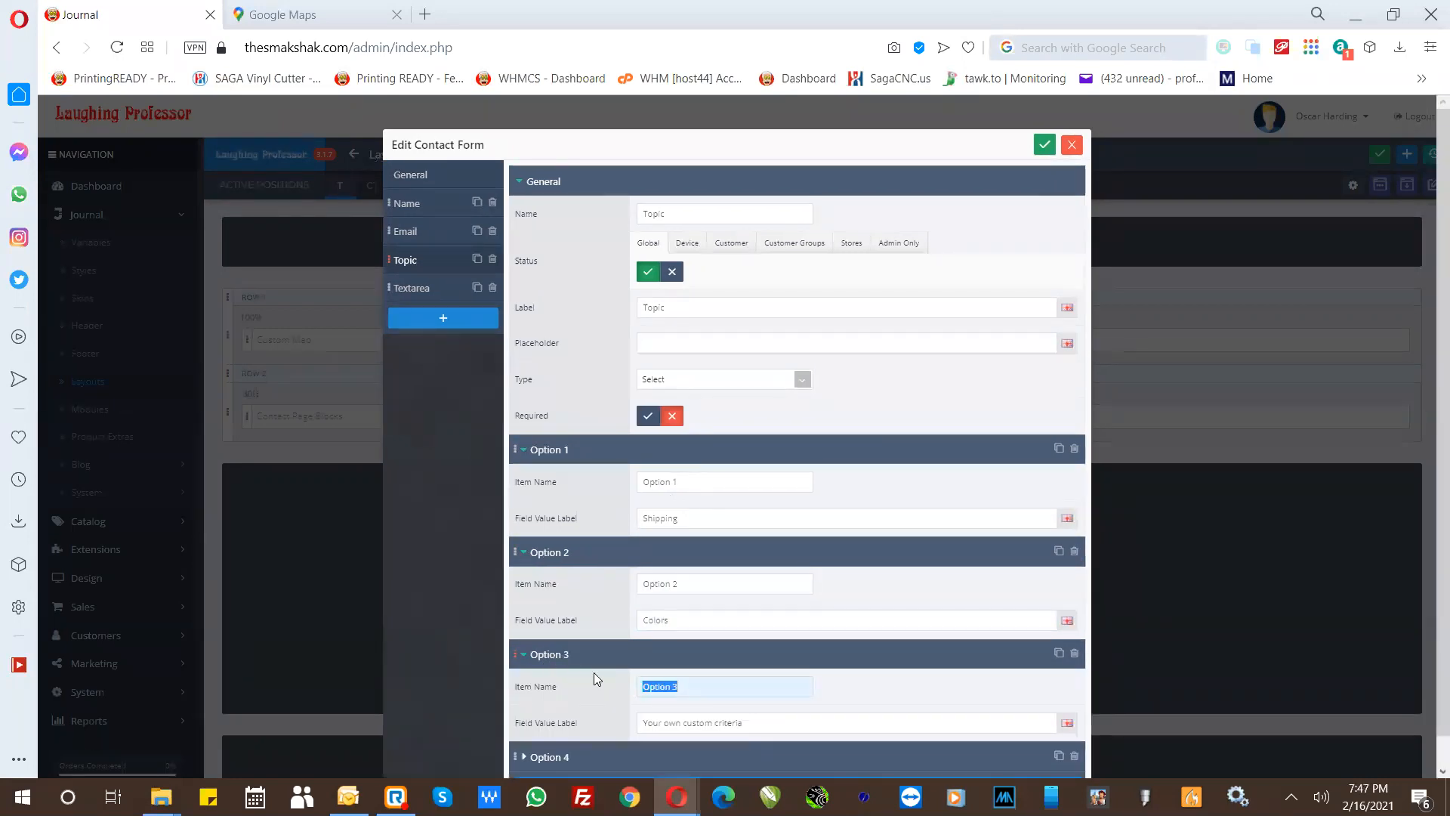
{"action": "type", "text": "Sizes"}
{"action": "left_click", "coordinate": [570, 691]}
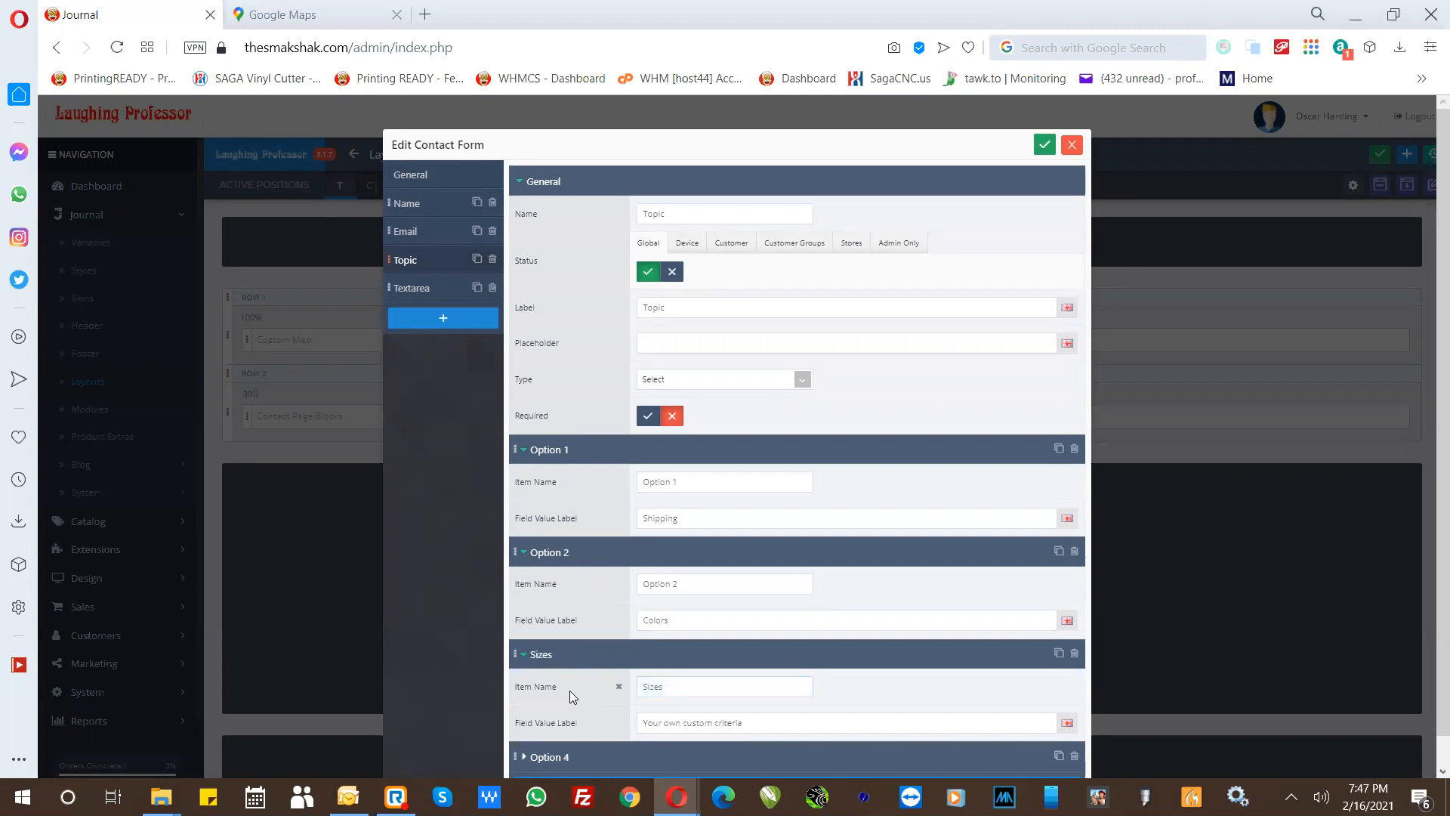
{"action": "left_click", "coordinate": [645, 687]}
{"action": "type", "text": "Produ"}
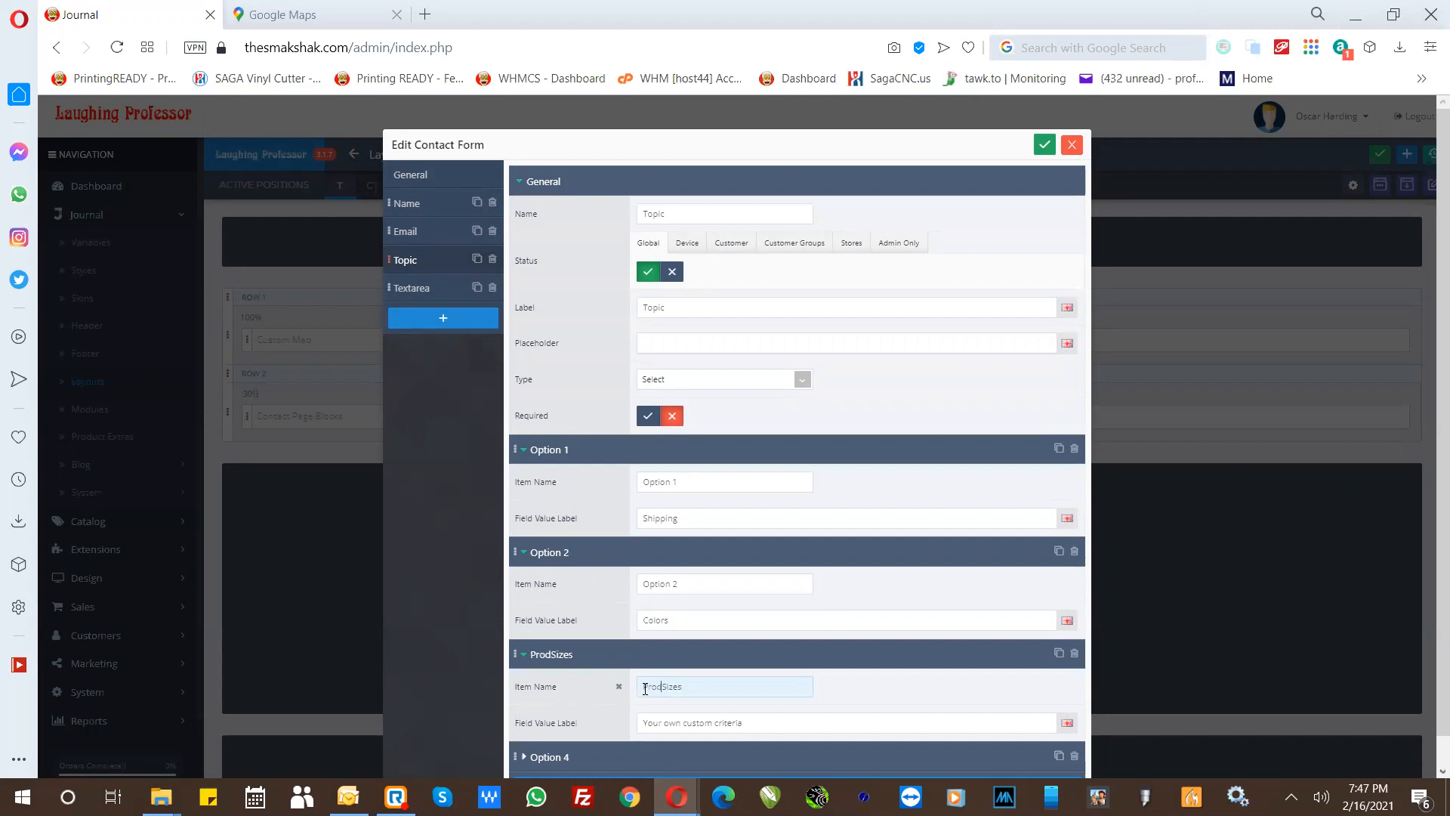
{"action": "type", "text": "ct"}
{"action": "left_click_drag", "start_coordinate": [698, 686], "coordinate": [612, 677]}
{"action": "left_click_drag", "start_coordinate": [783, 725], "coordinate": [489, 691]}
{"action": "key", "text": "ctrl+v"}
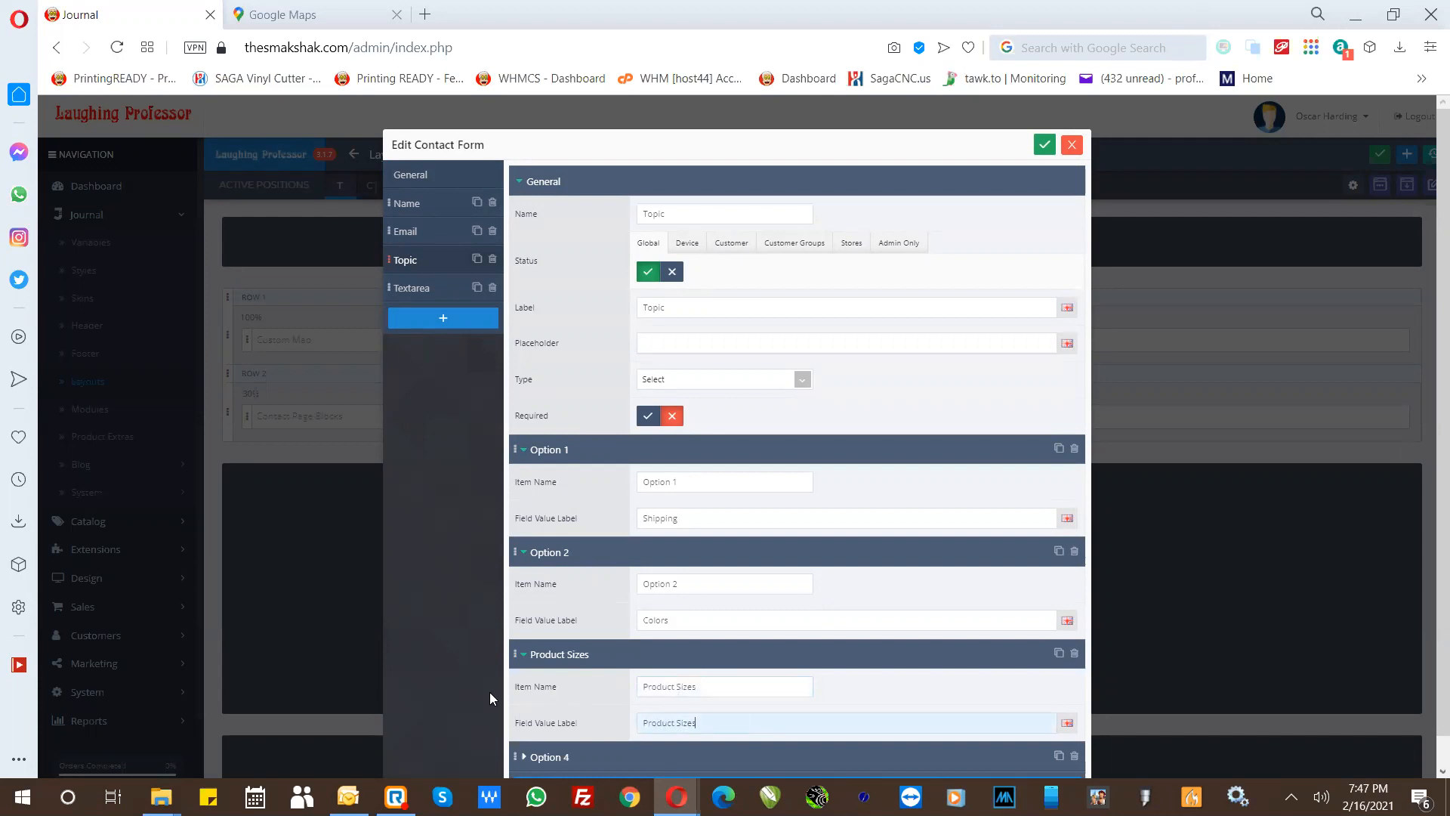
- Shorten the third Topic option's item name to Sizes, then save and close the contact form
{"action": "left_click_drag", "start_coordinate": [675, 684], "coordinate": [598, 685]}
{"action": "key", "text": "BackSpace"}
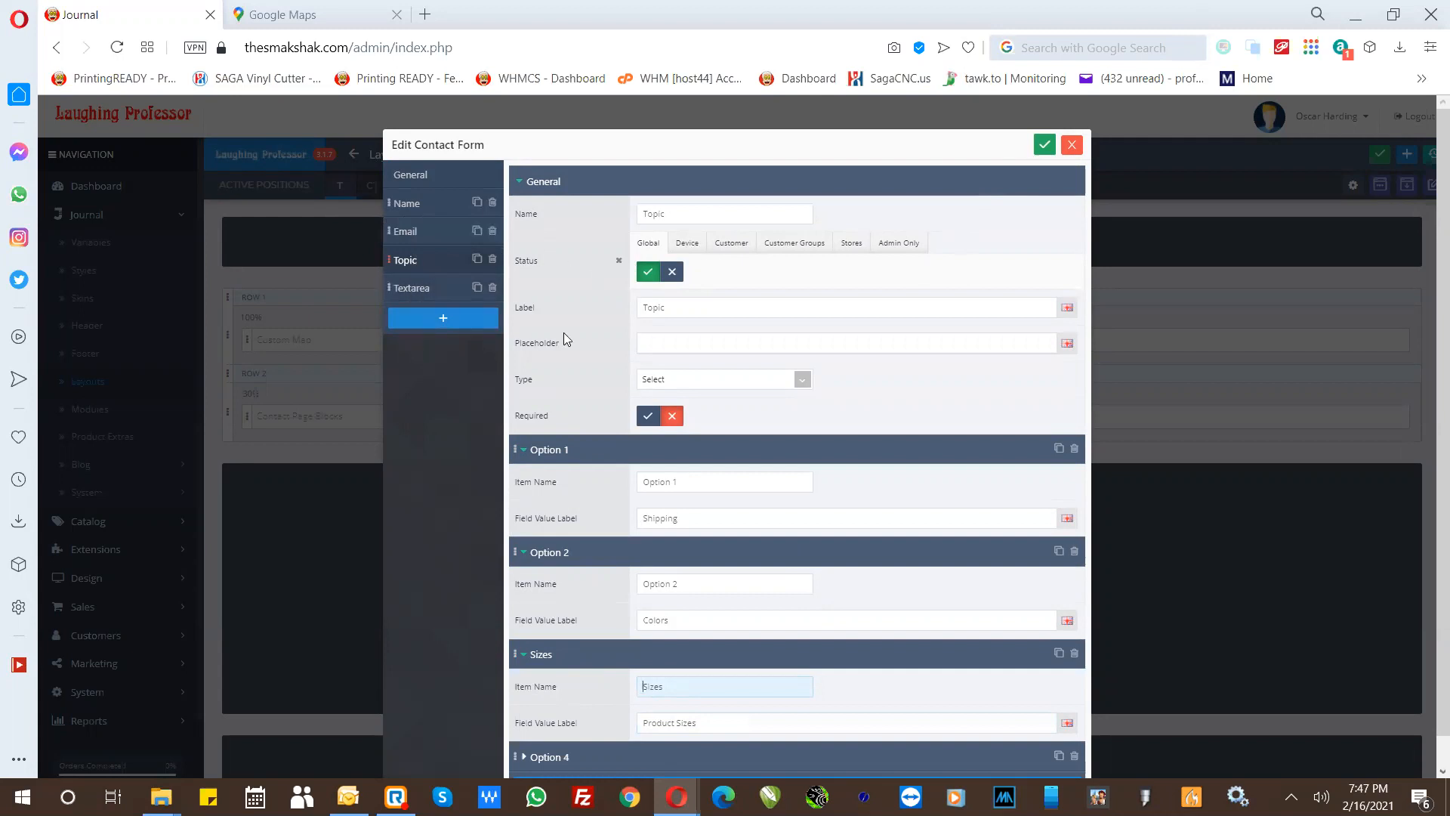
{"action": "left_click", "coordinate": [473, 667]}
{"action": "scroll", "coordinate": [562, 631], "scroll_direction": "down", "scroll_amount": 1}
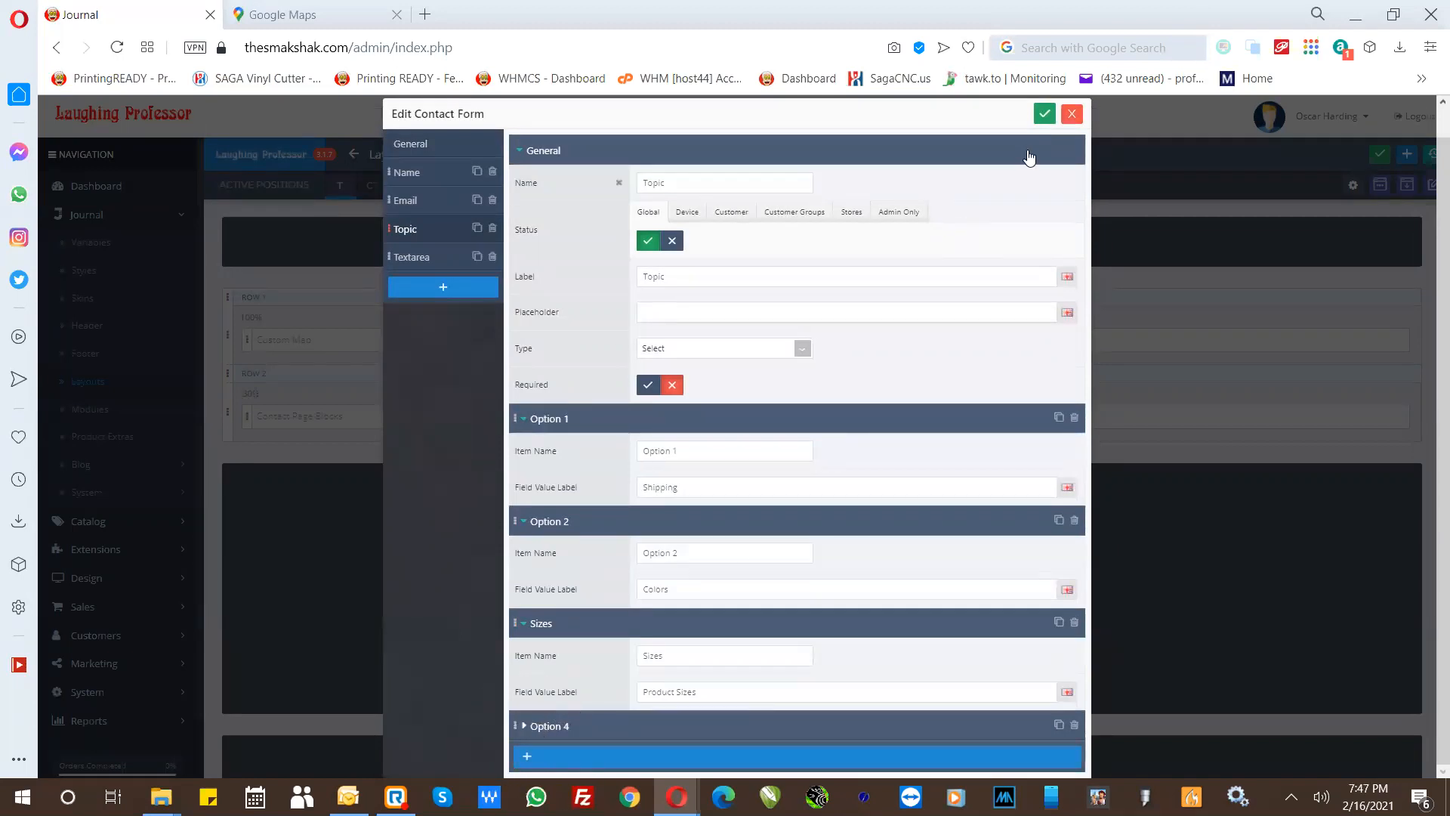
{"action": "left_click", "coordinate": [1039, 119]}
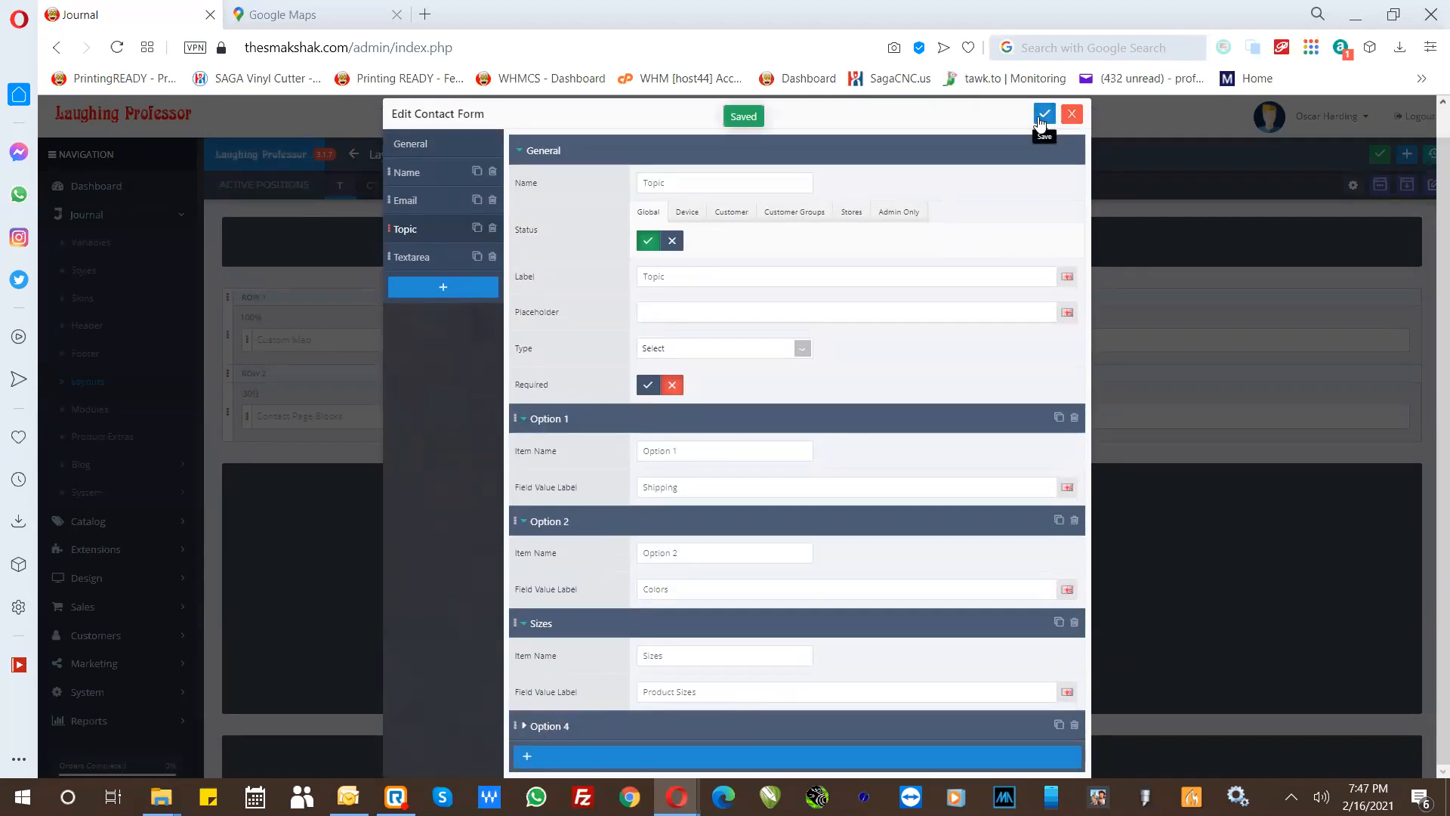
{"action": "left_click", "coordinate": [1071, 114]}
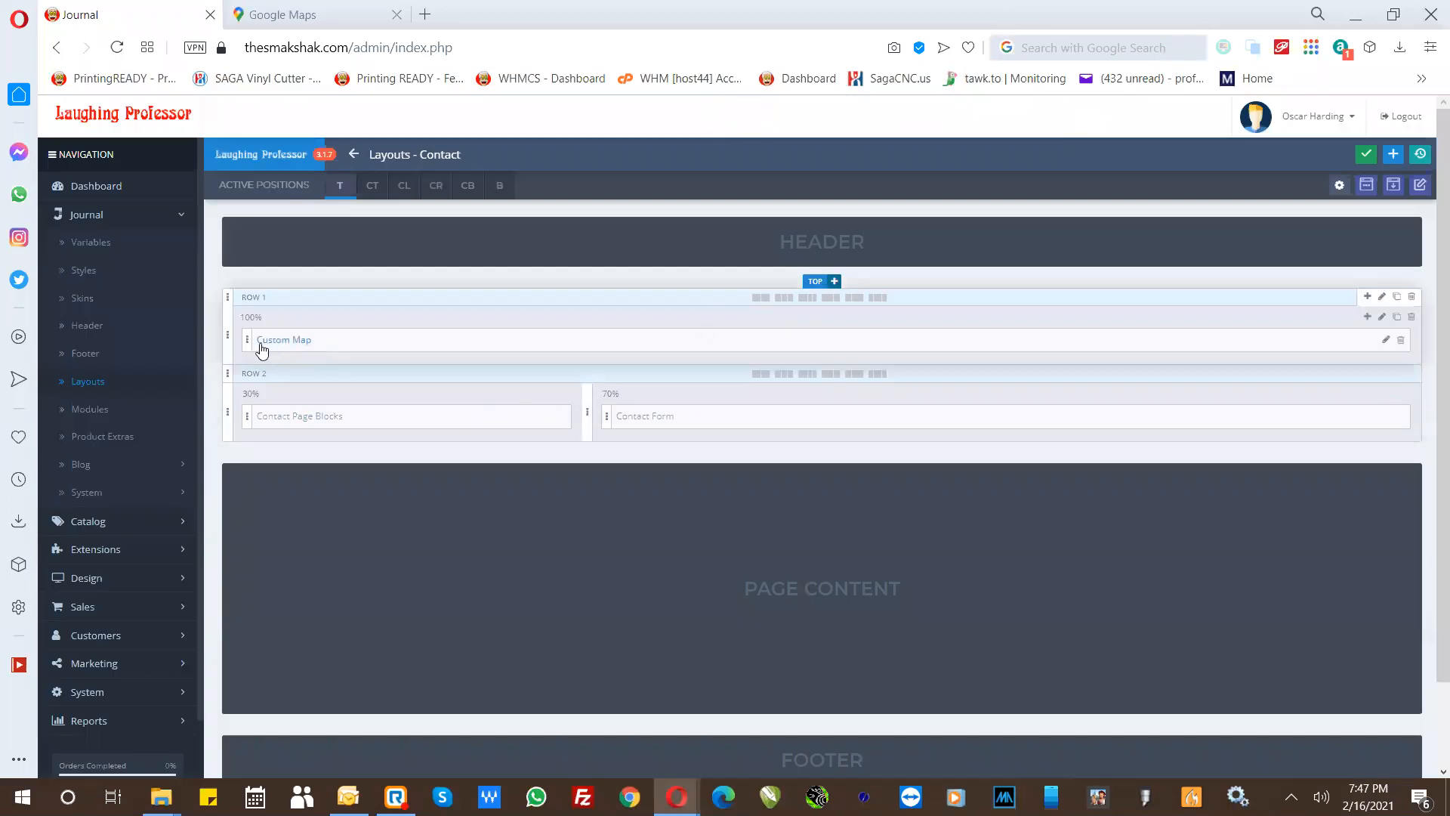
- Open the Custom Map module of the Contact layout and select the Map item's whole iframe embed code
{"action": "left_click", "coordinate": [1386, 342]}
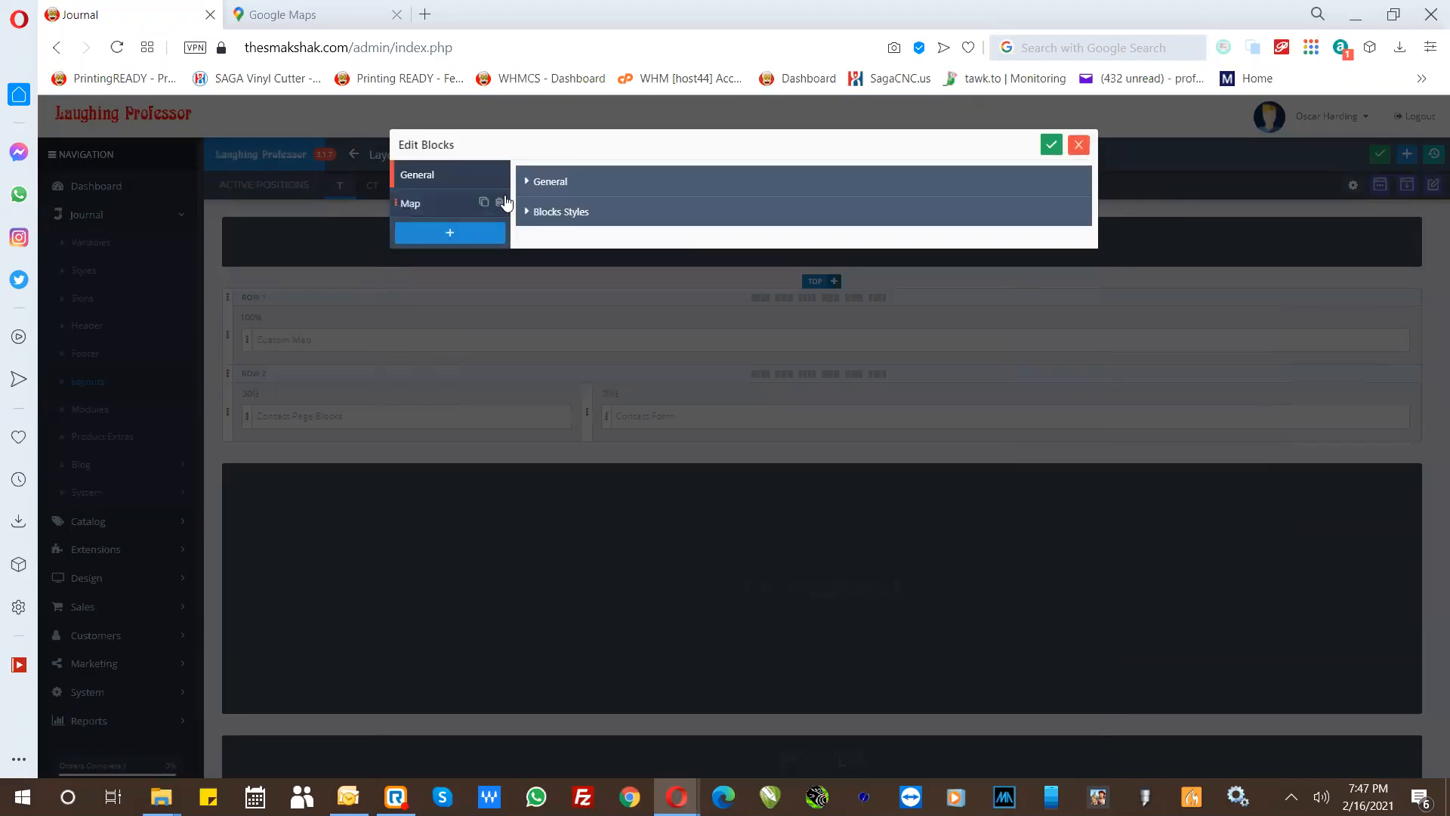
{"action": "left_click", "coordinate": [541, 185]}
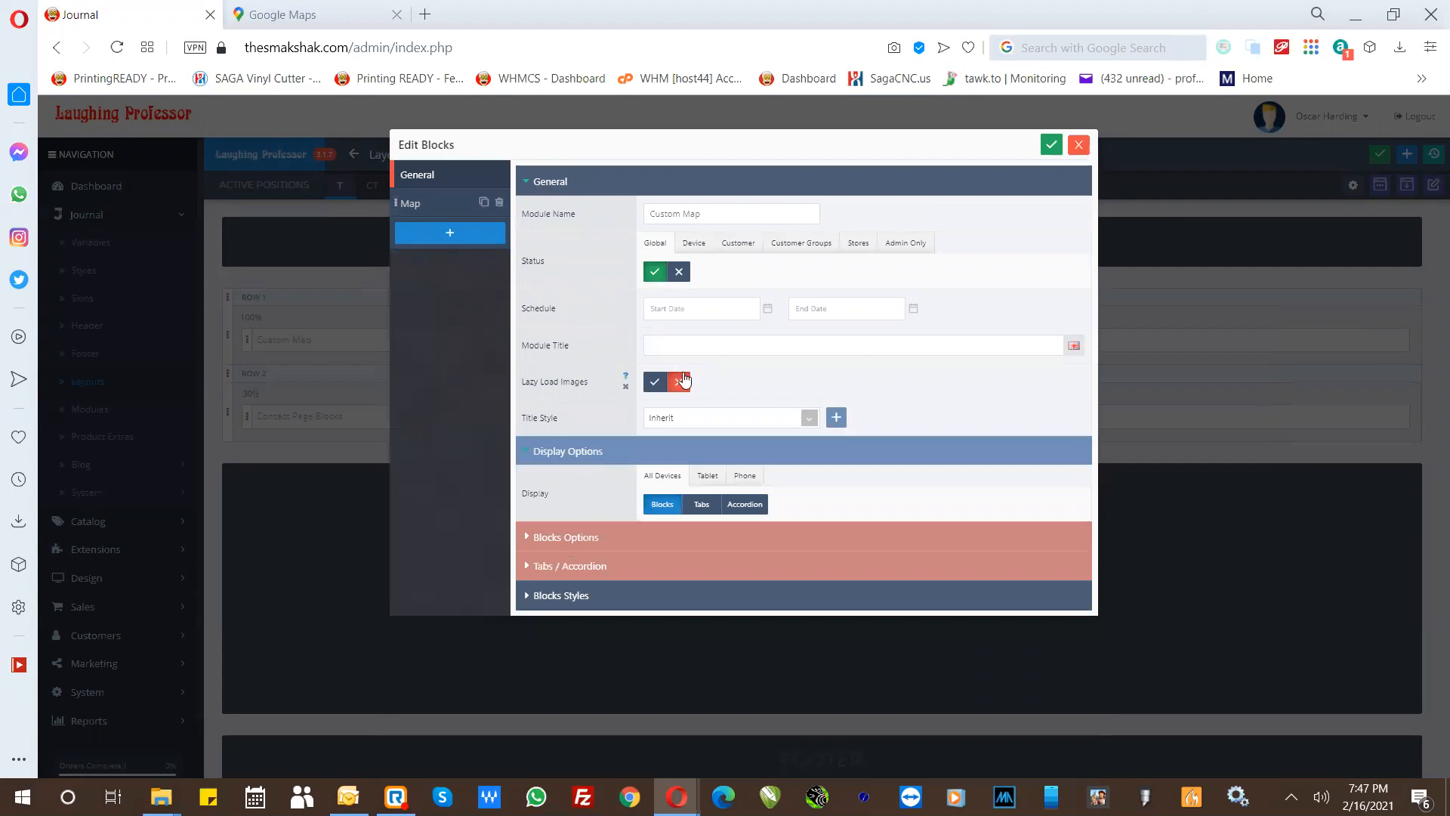
{"action": "left_click", "coordinate": [410, 205]}
{"action": "left_click", "coordinate": [636, 681]}
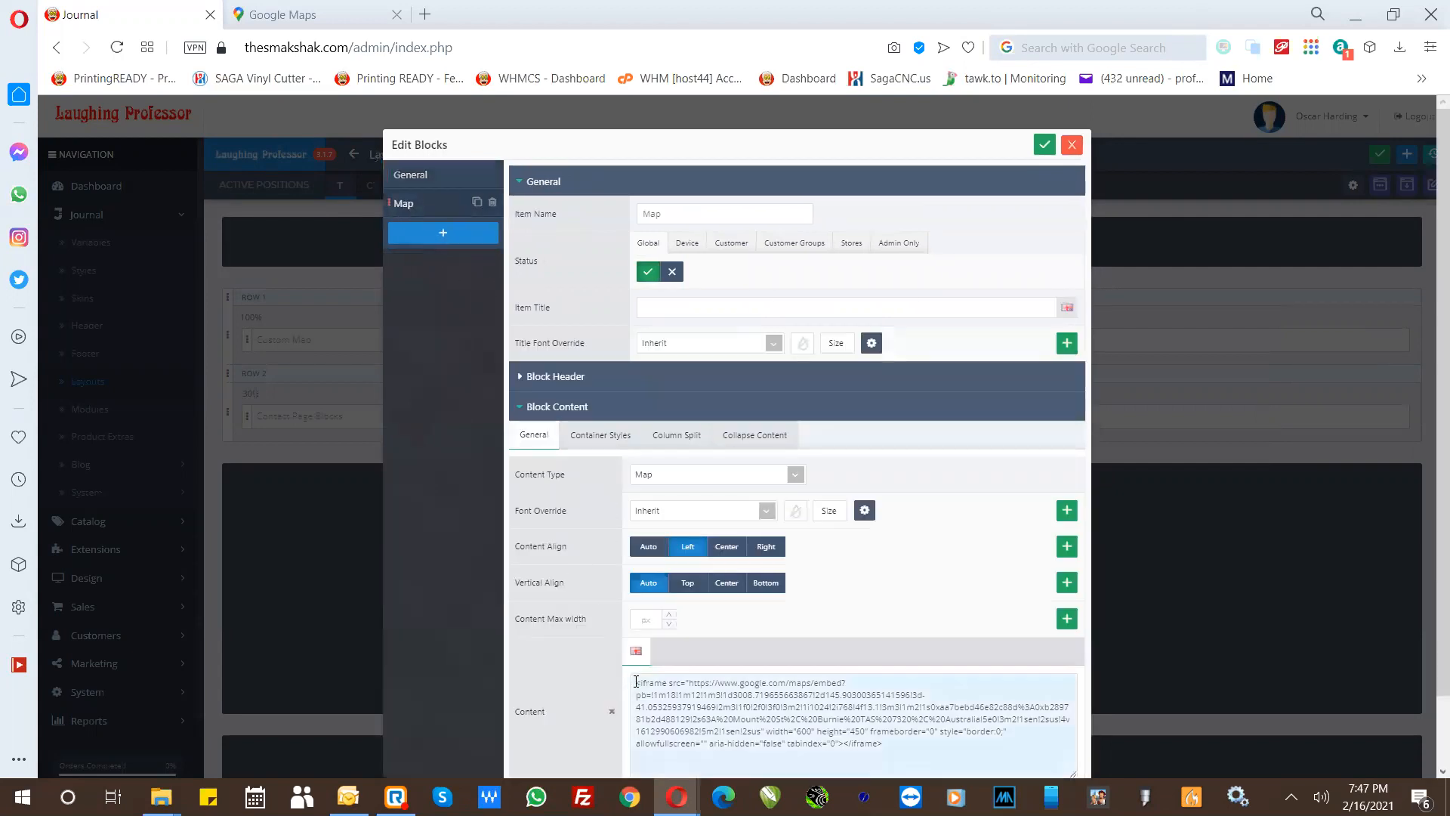
{"action": "left_click_drag", "start_coordinate": [638, 682], "coordinate": [910, 745]}
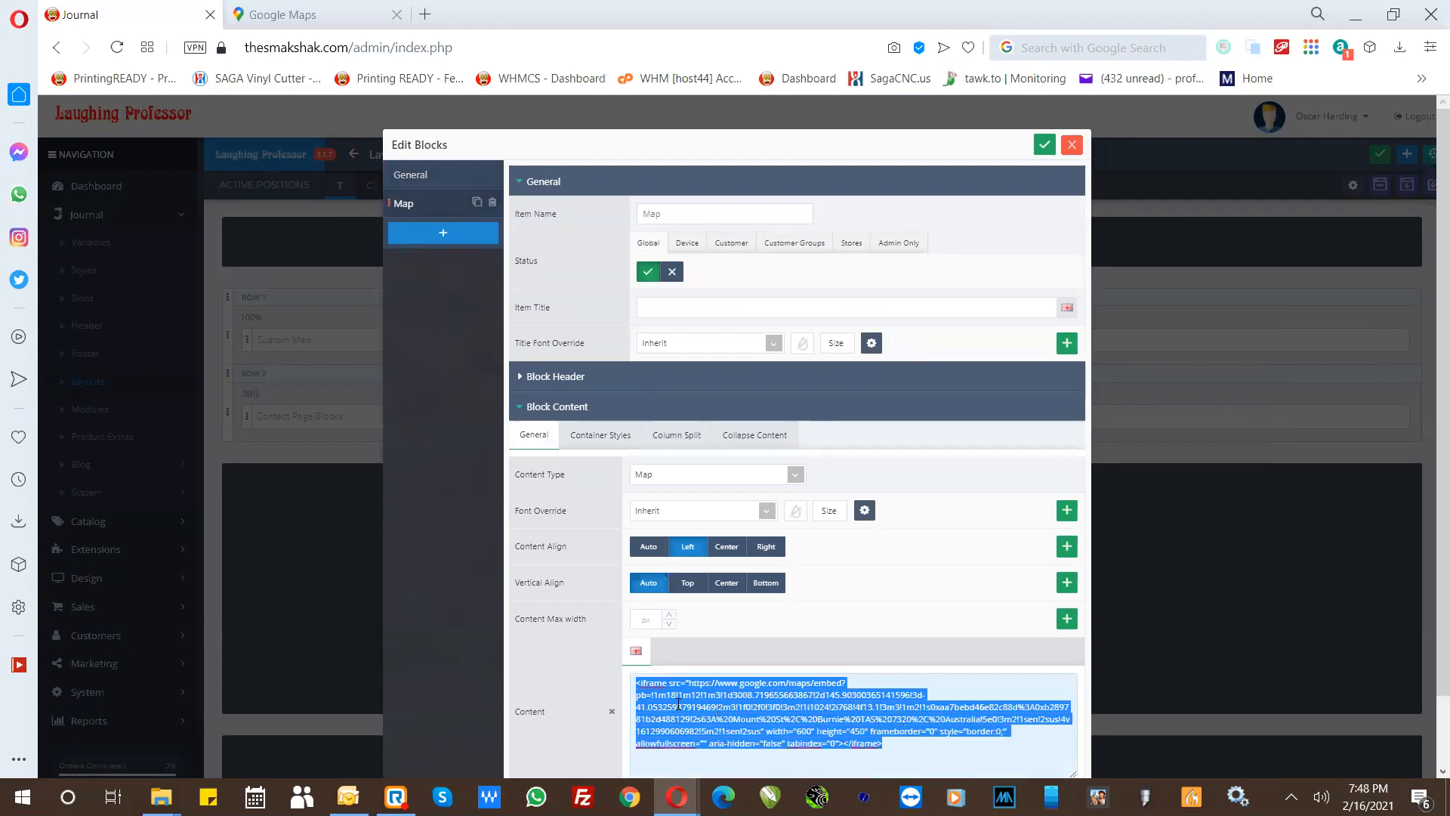
- Load the store site in the Google Maps browser tab and view its Contact Us page
{"action": "left_click", "coordinate": [325, 15]}
{"action": "left_click", "coordinate": [323, 46]}
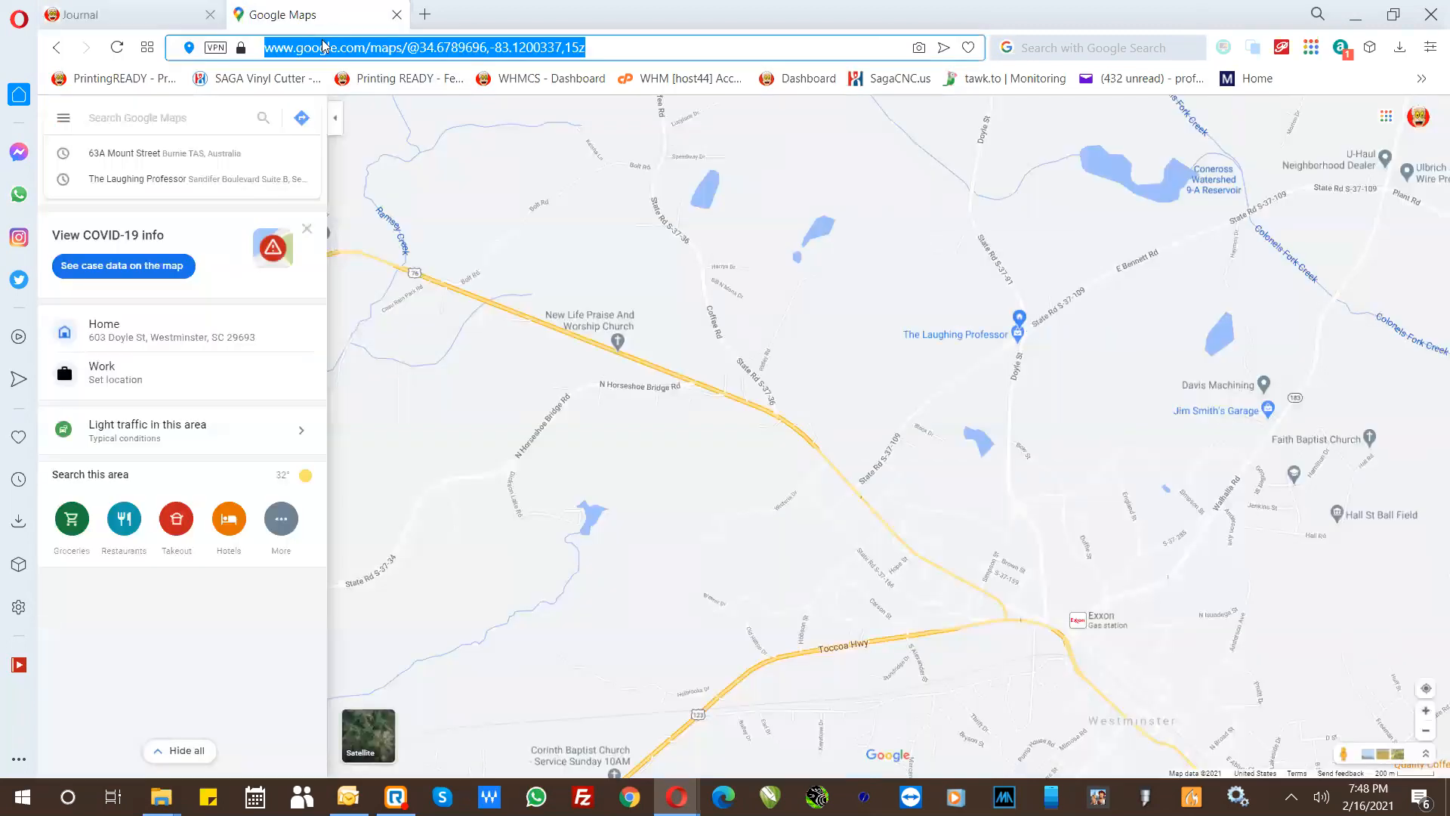
{"action": "type", "text": "the"}
{"action": "key", "text": "Return"}
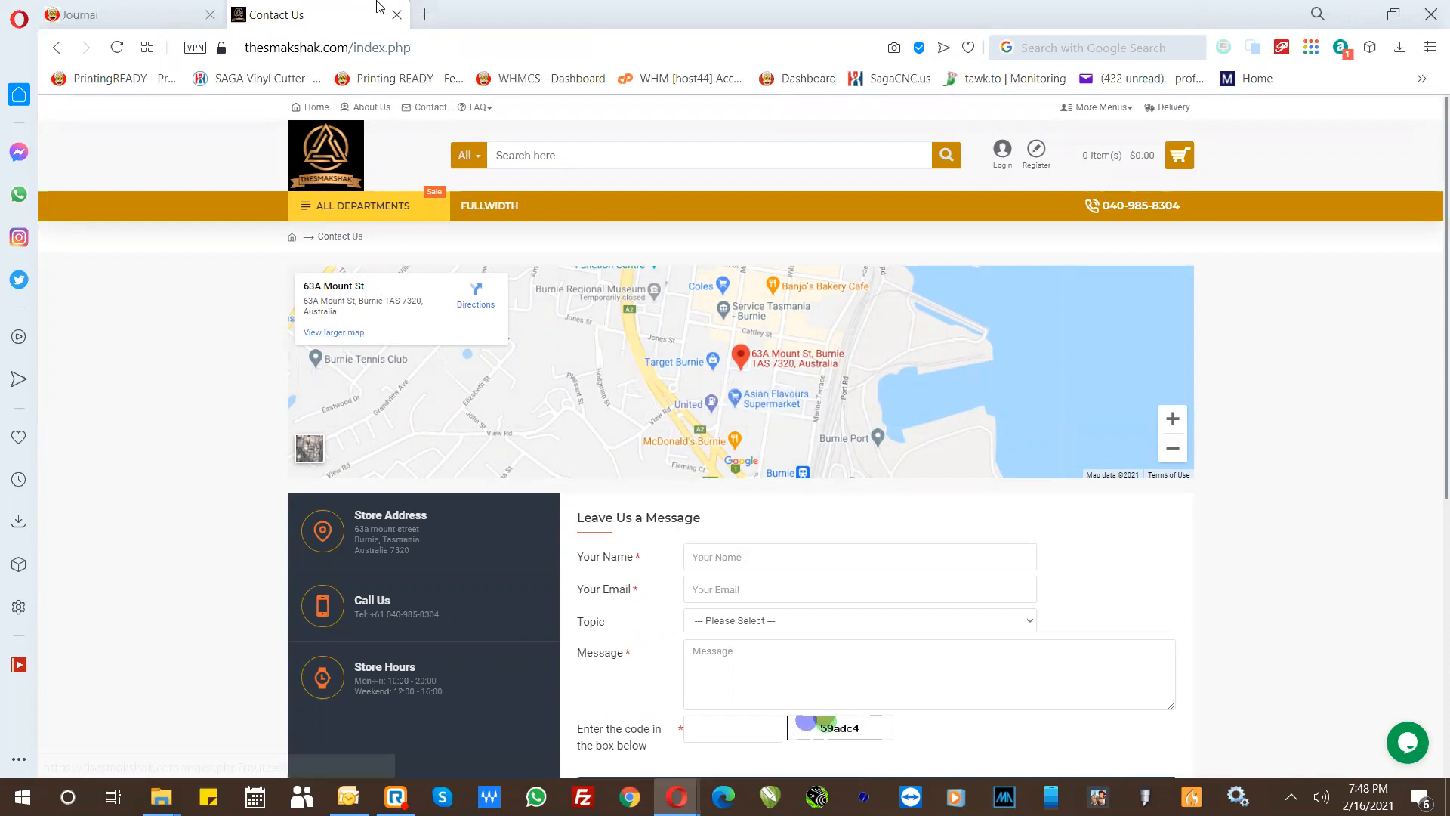
- Return to the Journal admin page, then save and close the Custom Map module with its existing embed code
{"action": "left_click", "coordinate": [151, 15]}
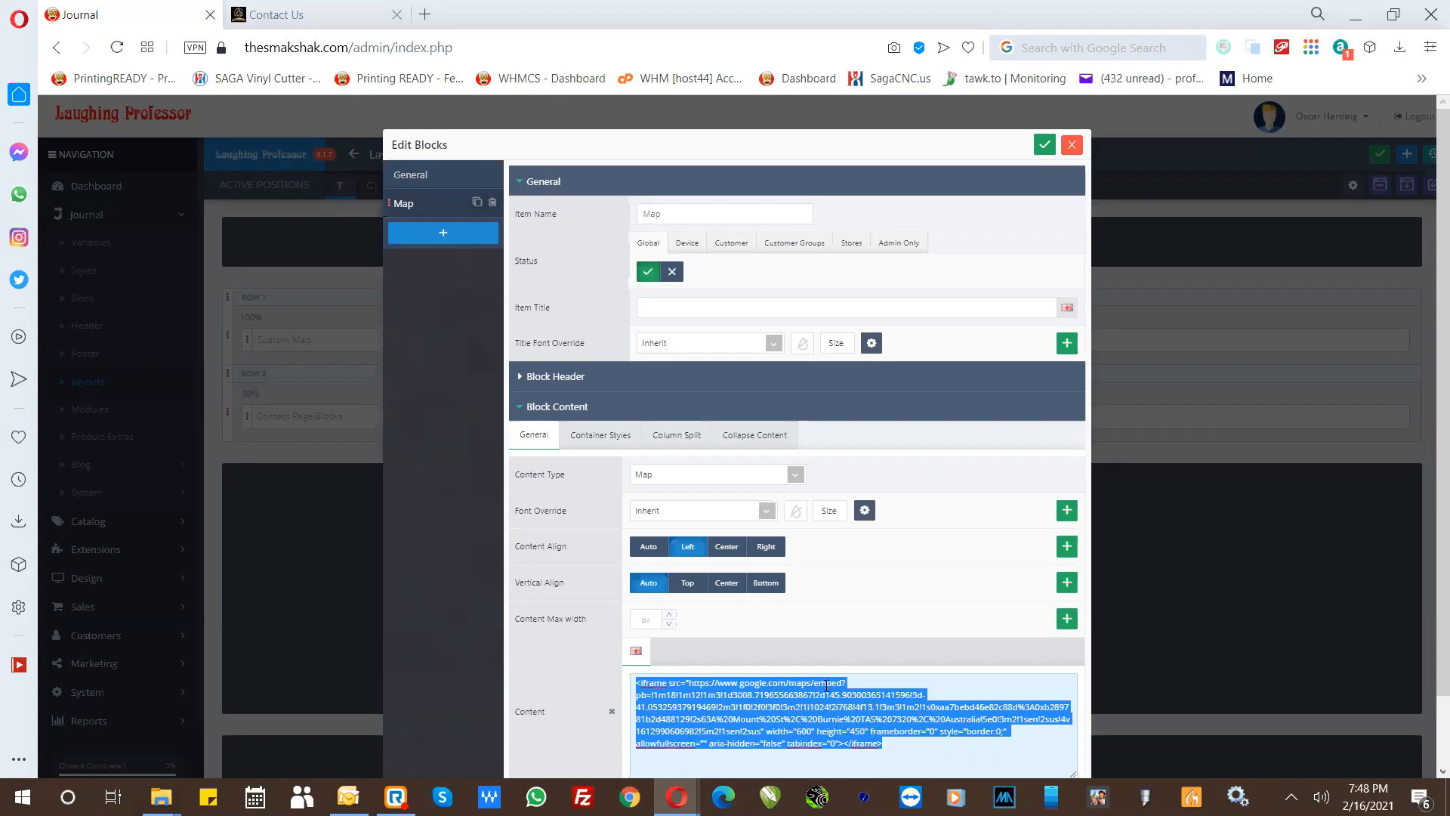
{"action": "left_click", "coordinate": [636, 683]}
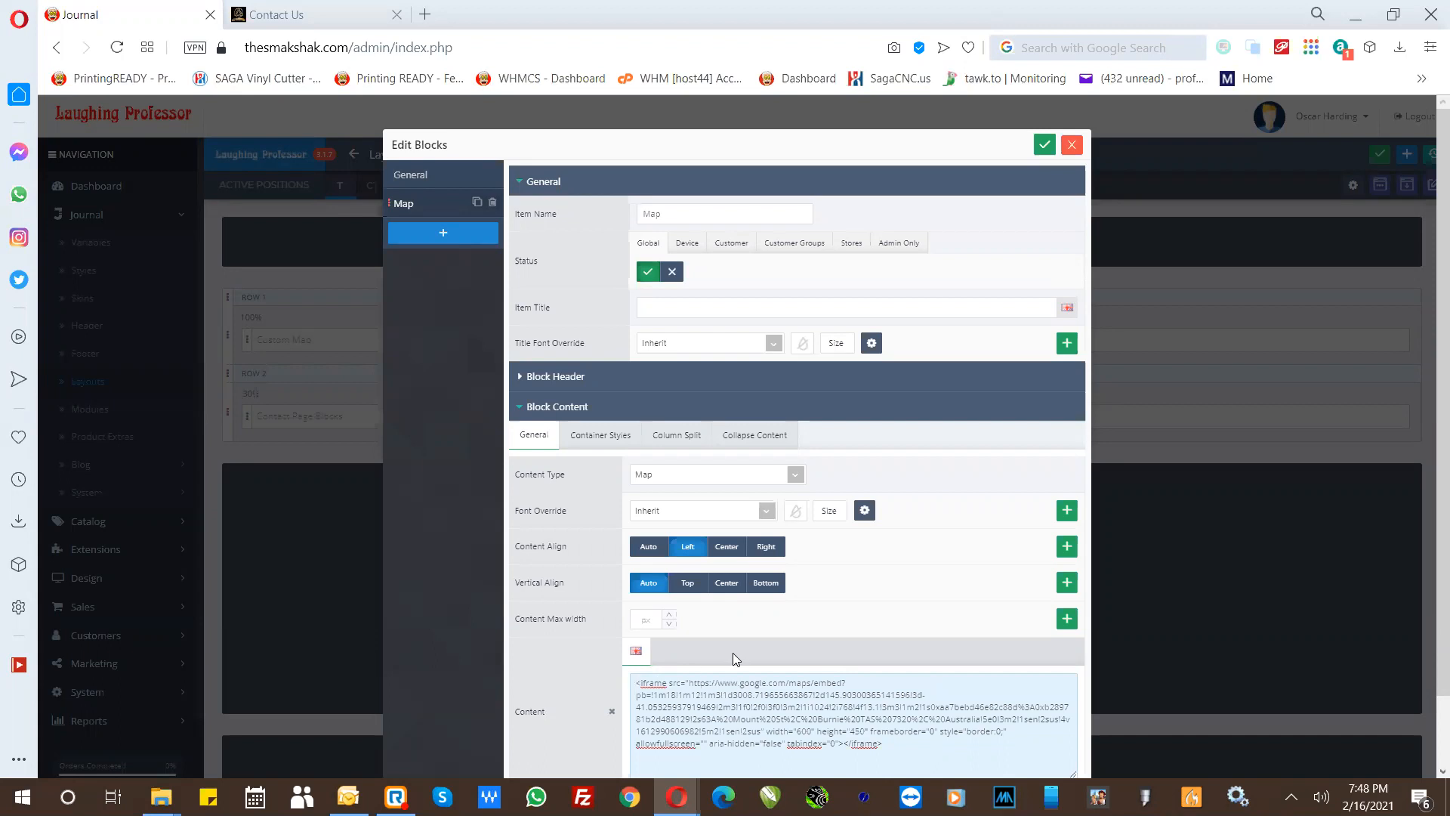
{"action": "left_click", "coordinate": [823, 621]}
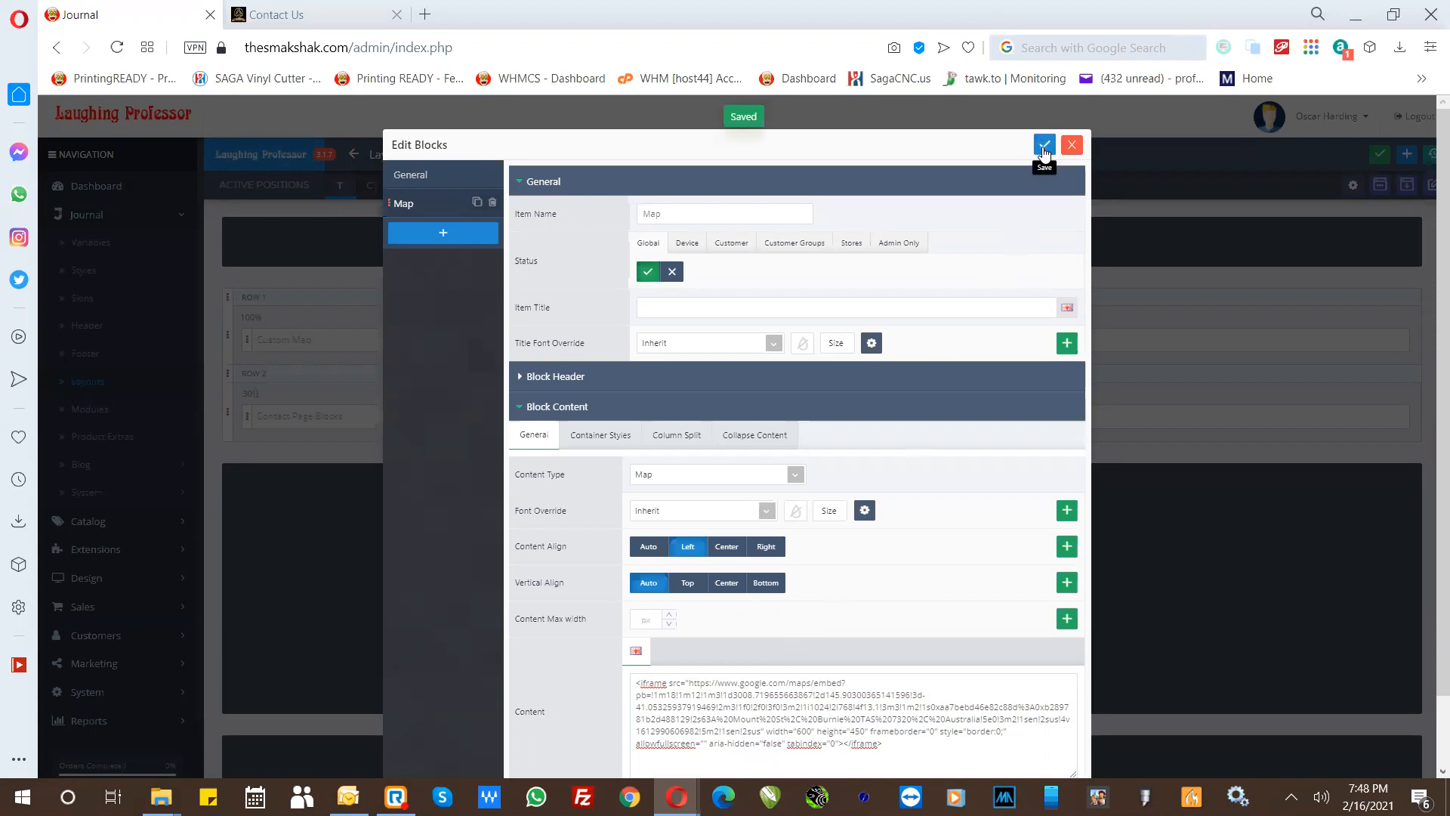
{"action": "left_click", "coordinate": [1070, 145]}
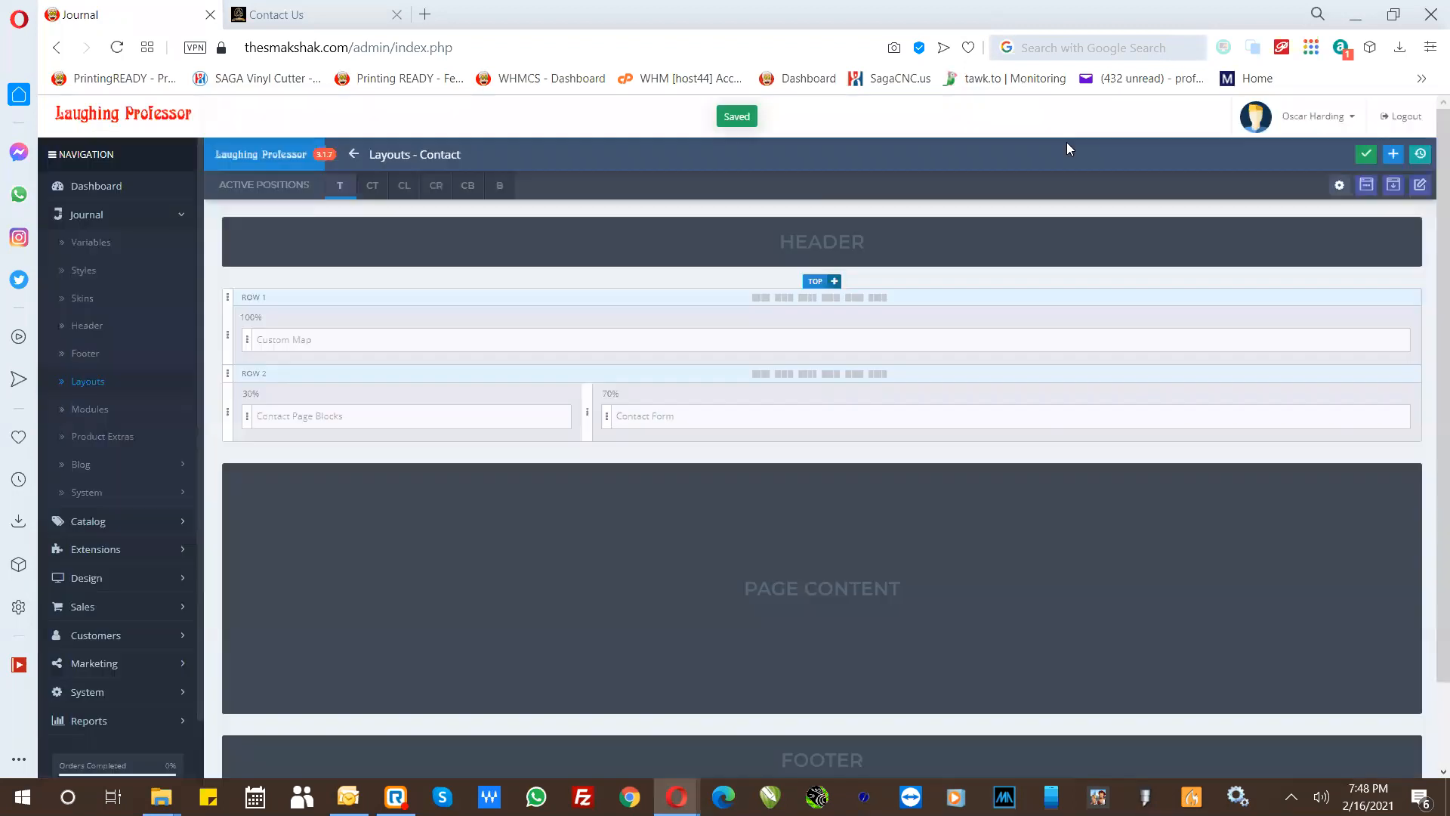
- Go back to the layouts list and open the Home layout for editing
{"action": "left_click", "coordinate": [354, 156]}
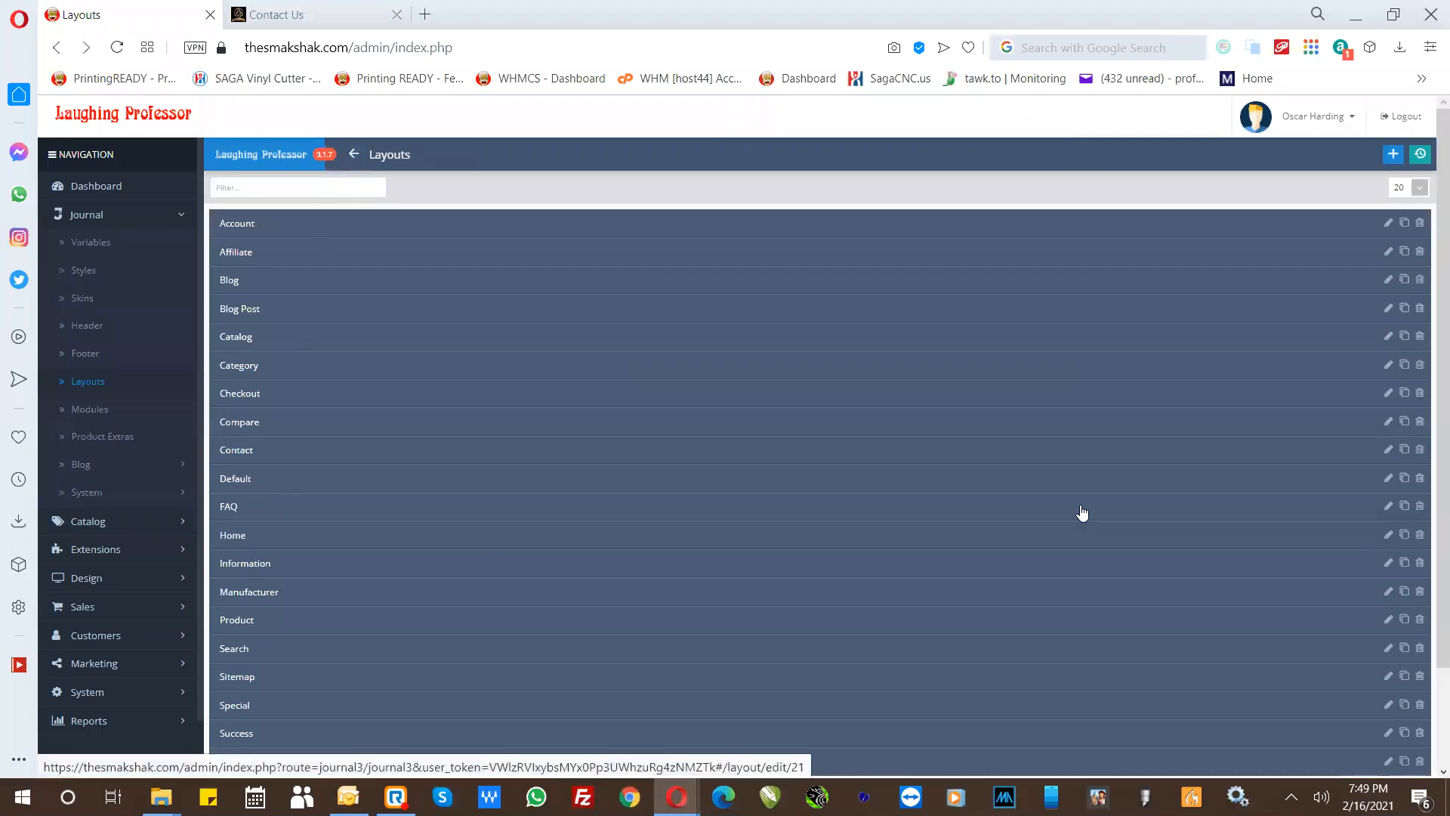
{"action": "left_click", "coordinate": [1388, 536]}
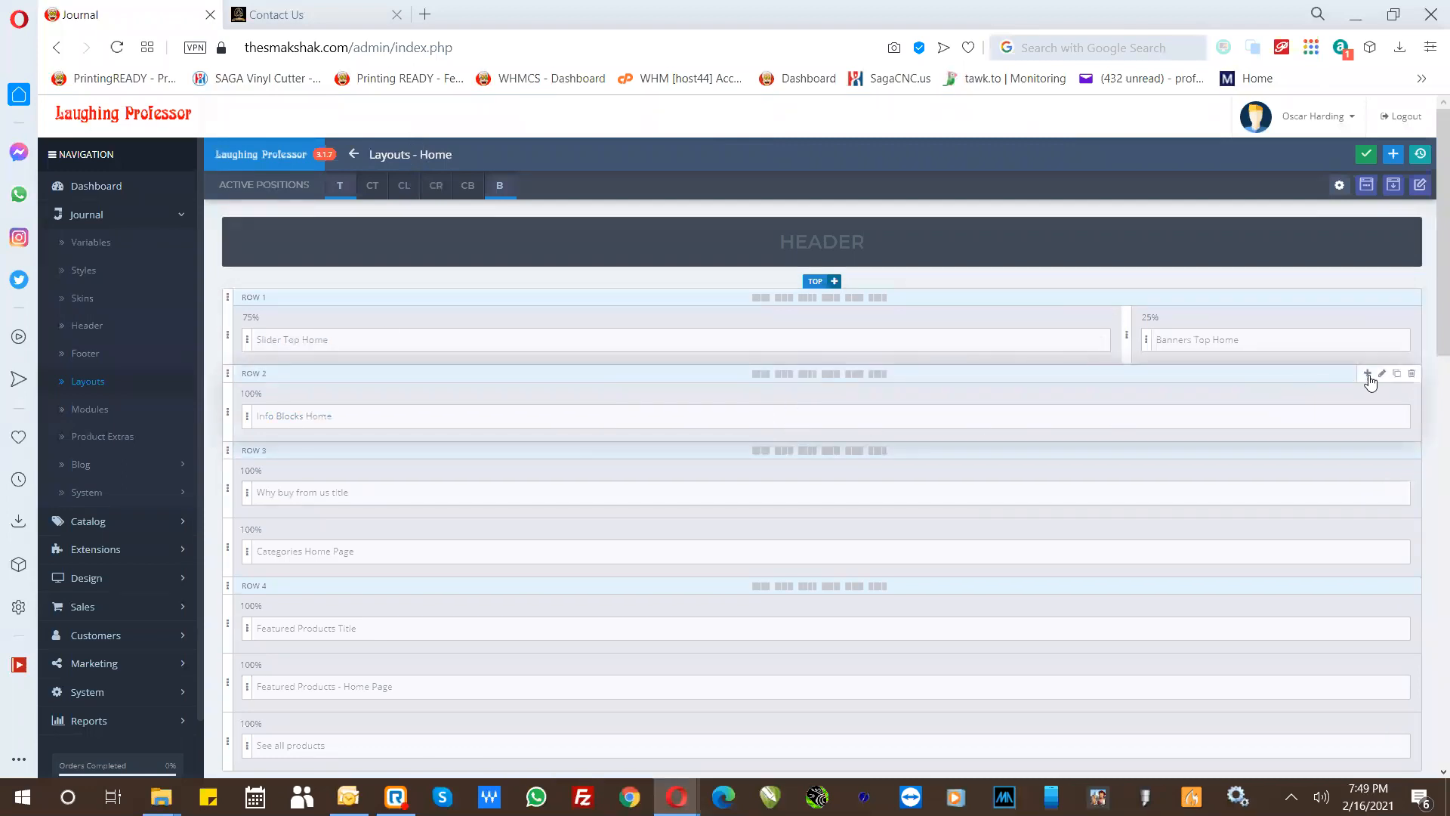
- Switch the status of the Home layout's Row 2 off and back on, then close its row options
{"action": "left_click", "coordinate": [1381, 375]}
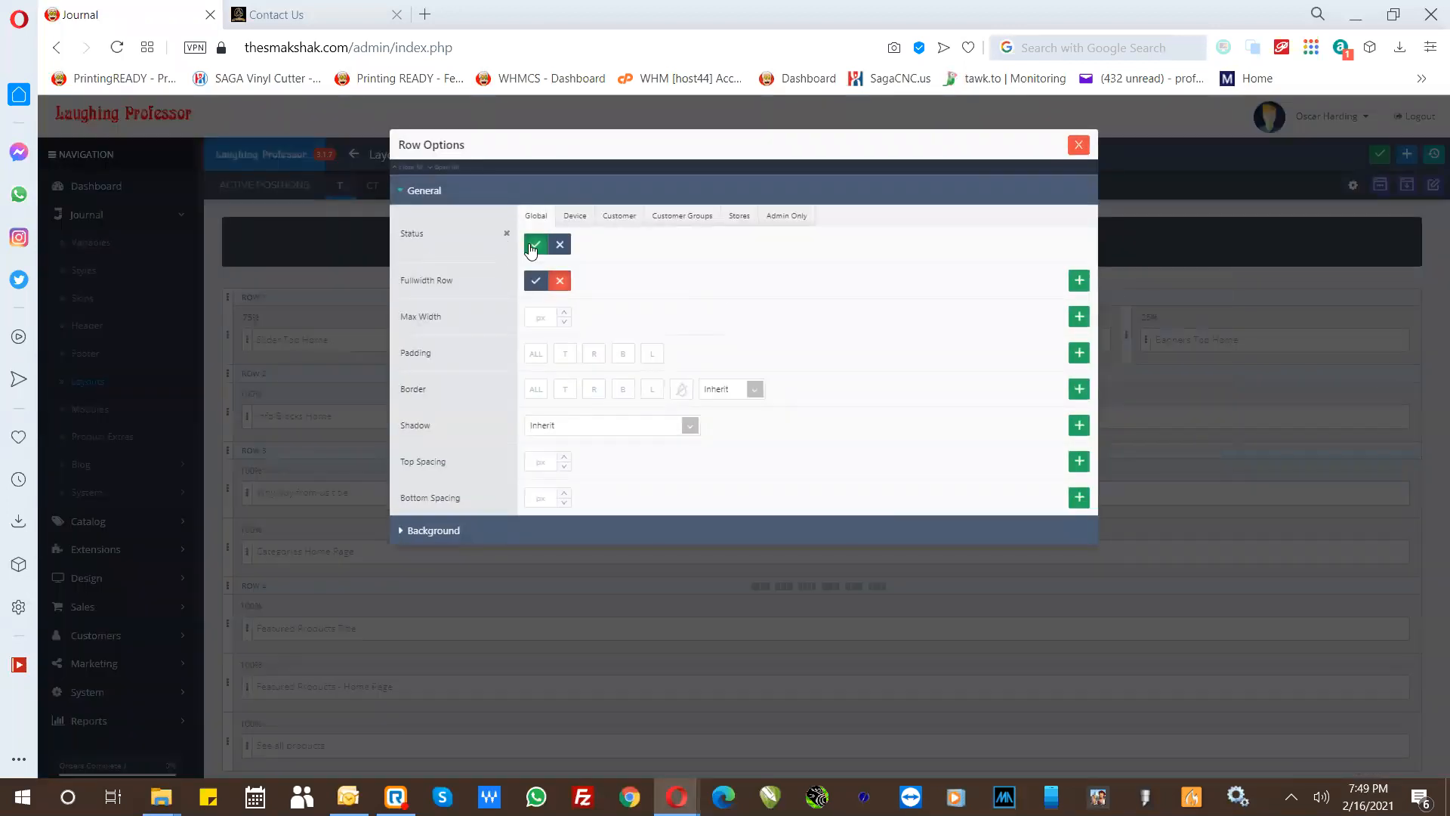
{"action": "left_click", "coordinate": [552, 249]}
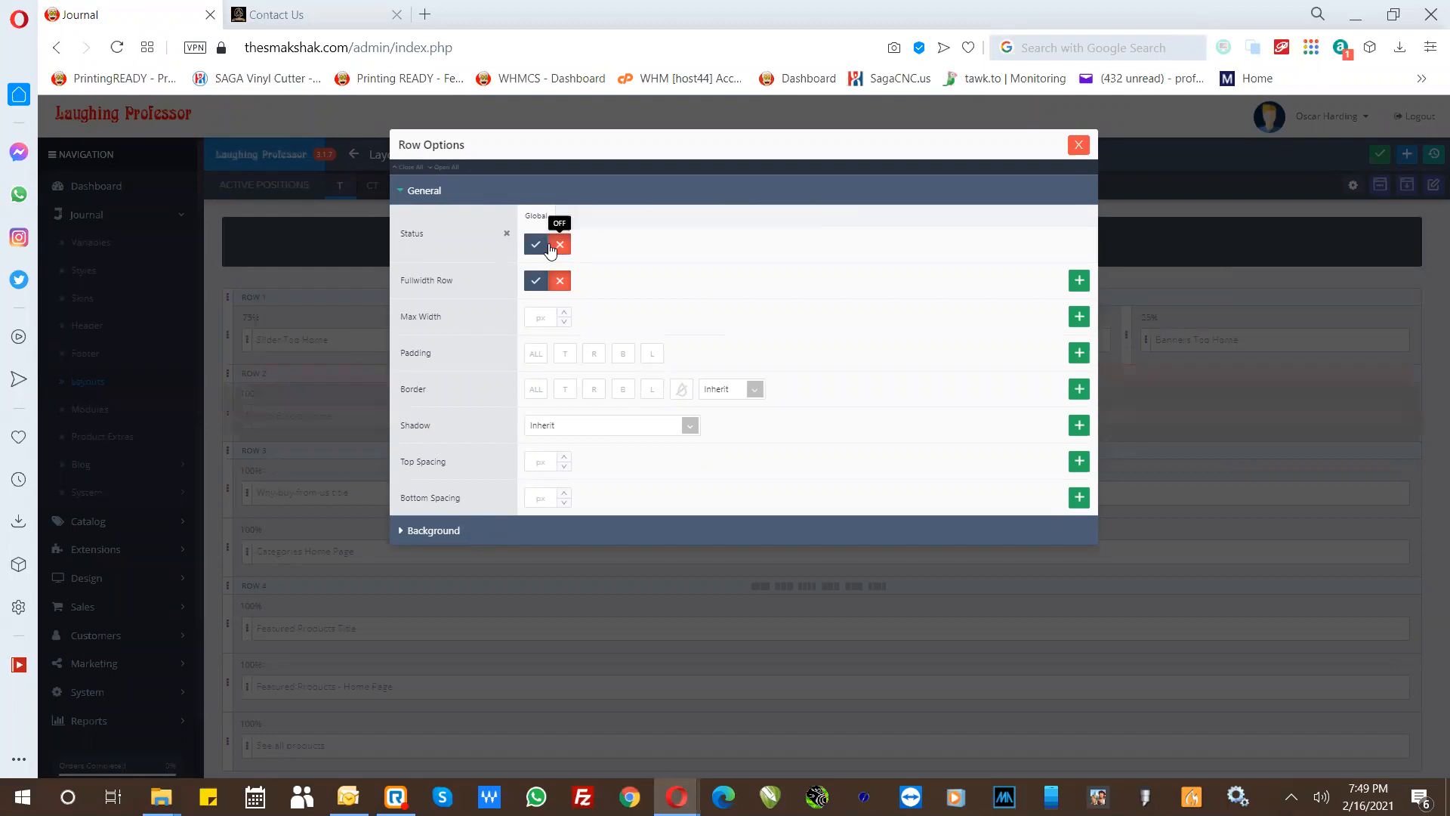
{"action": "left_click", "coordinate": [537, 247]}
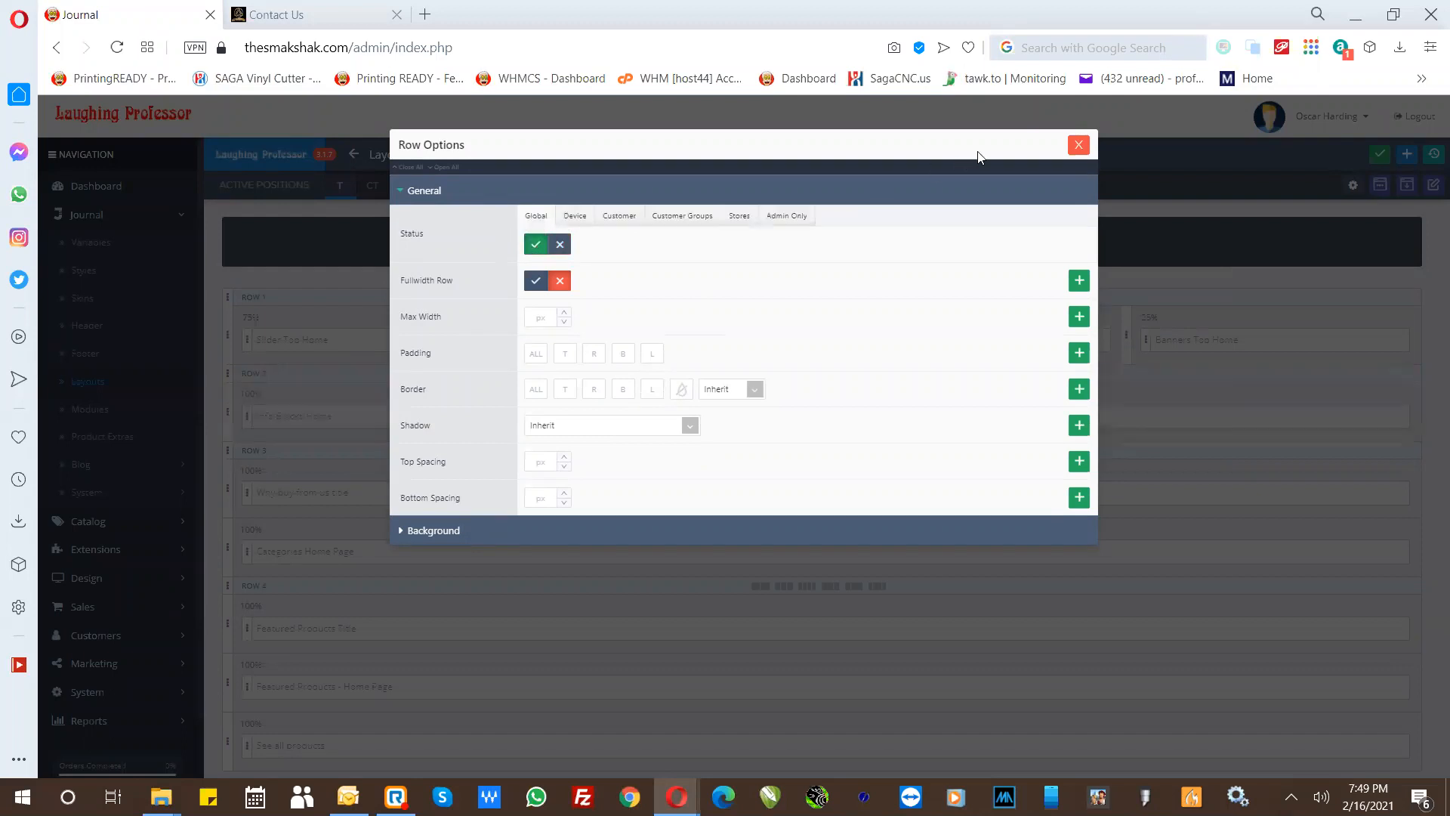
{"action": "left_click", "coordinate": [1077, 147]}
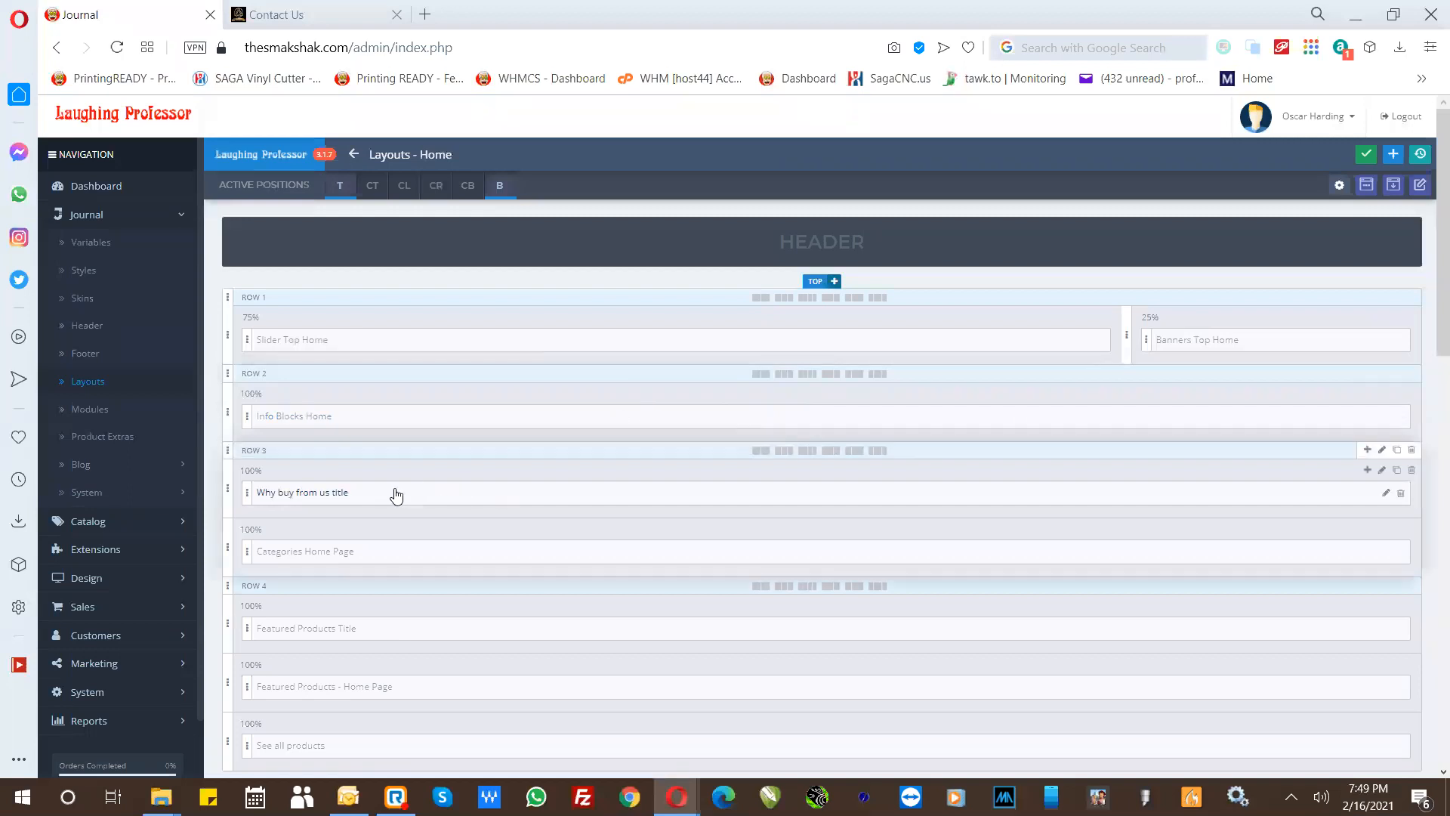
- Open the module picker from the Home layout's Categories Home Page entry, view the Brands modules, and close the picker
{"action": "left_click", "coordinate": [294, 557]}
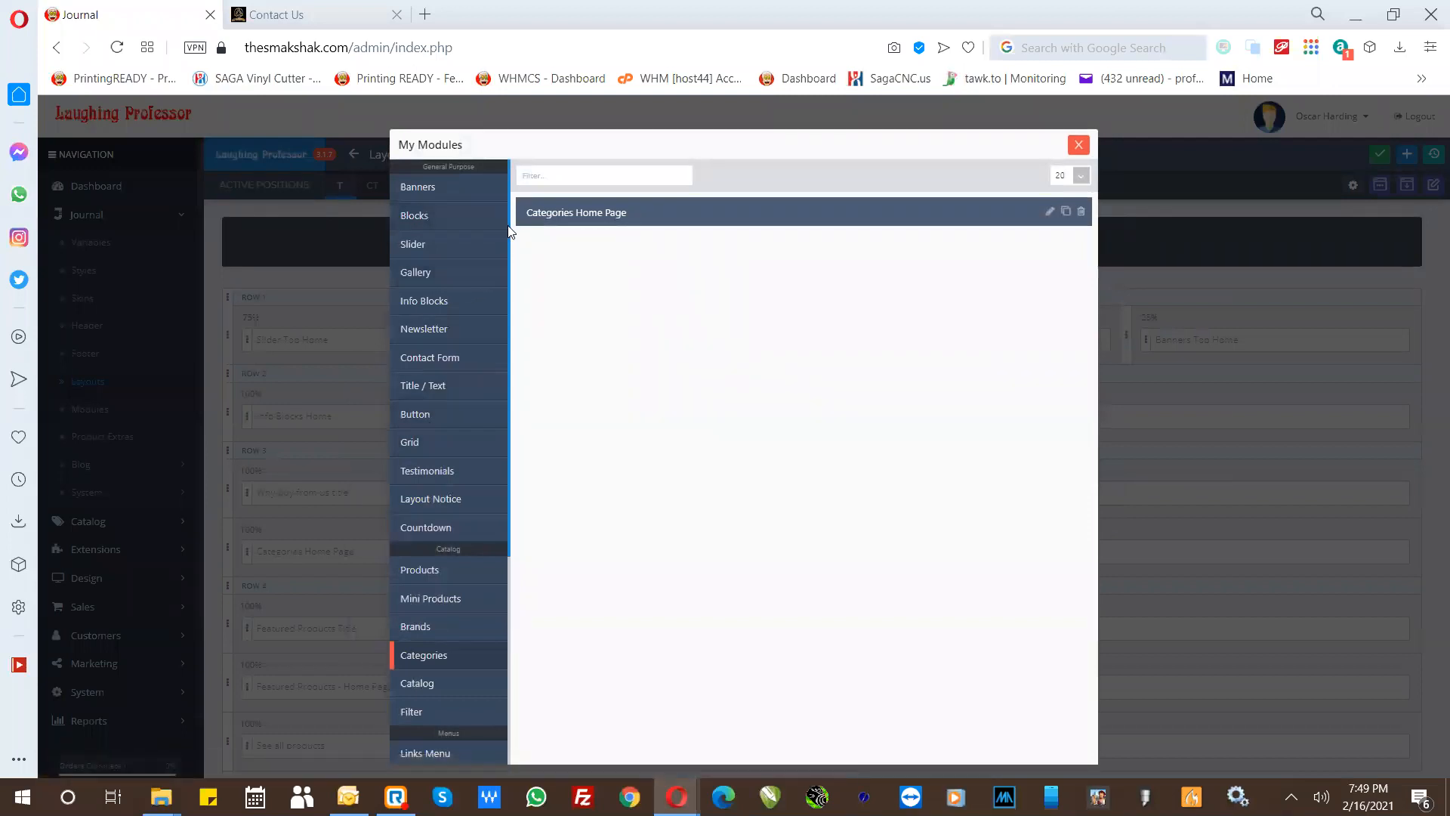
{"action": "scroll", "coordinate": [510, 336], "scroll_direction": "down", "scroll_amount": 4}
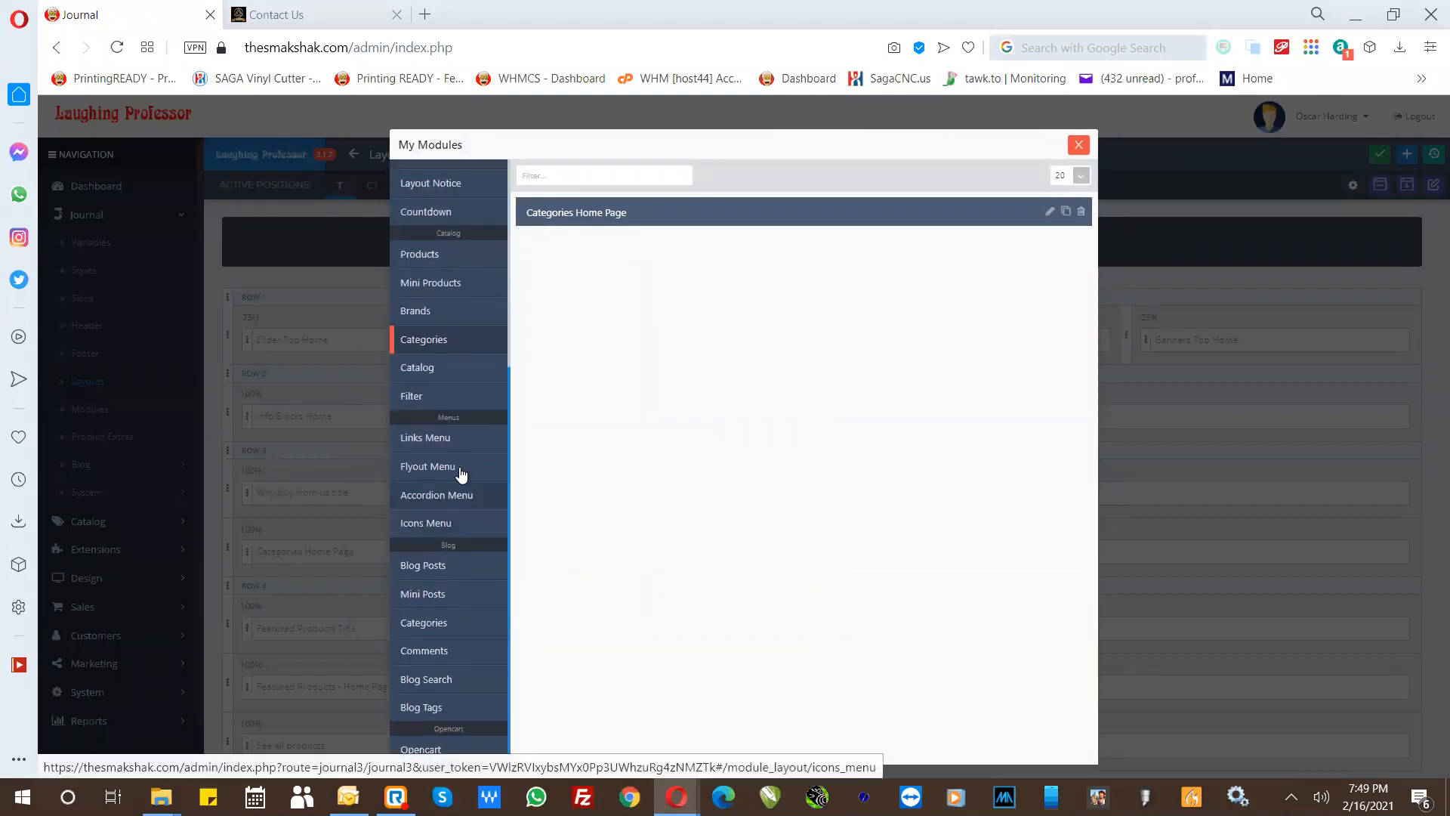
{"action": "left_click", "coordinate": [435, 317]}
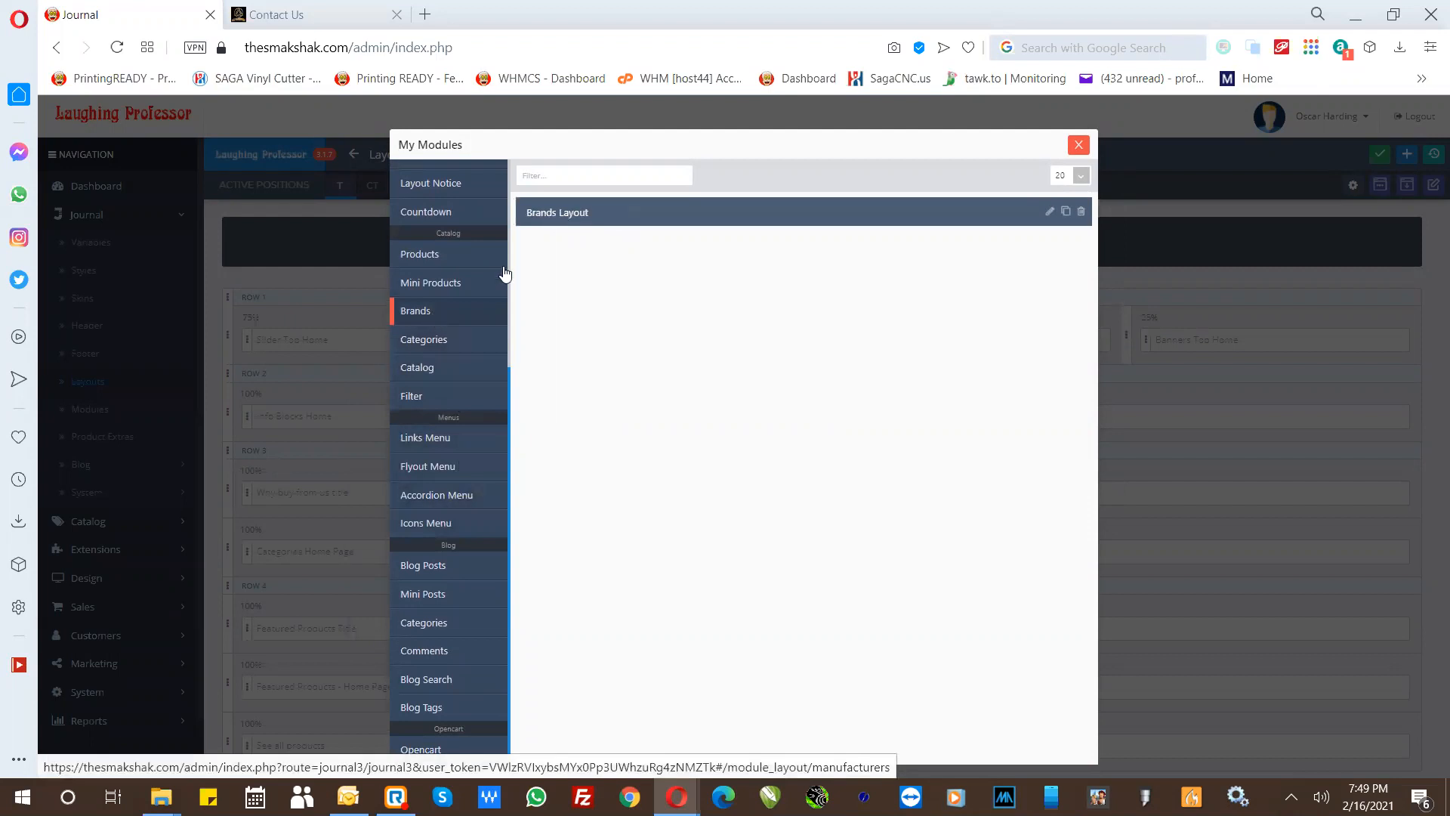
{"action": "left_click", "coordinate": [1076, 145]}
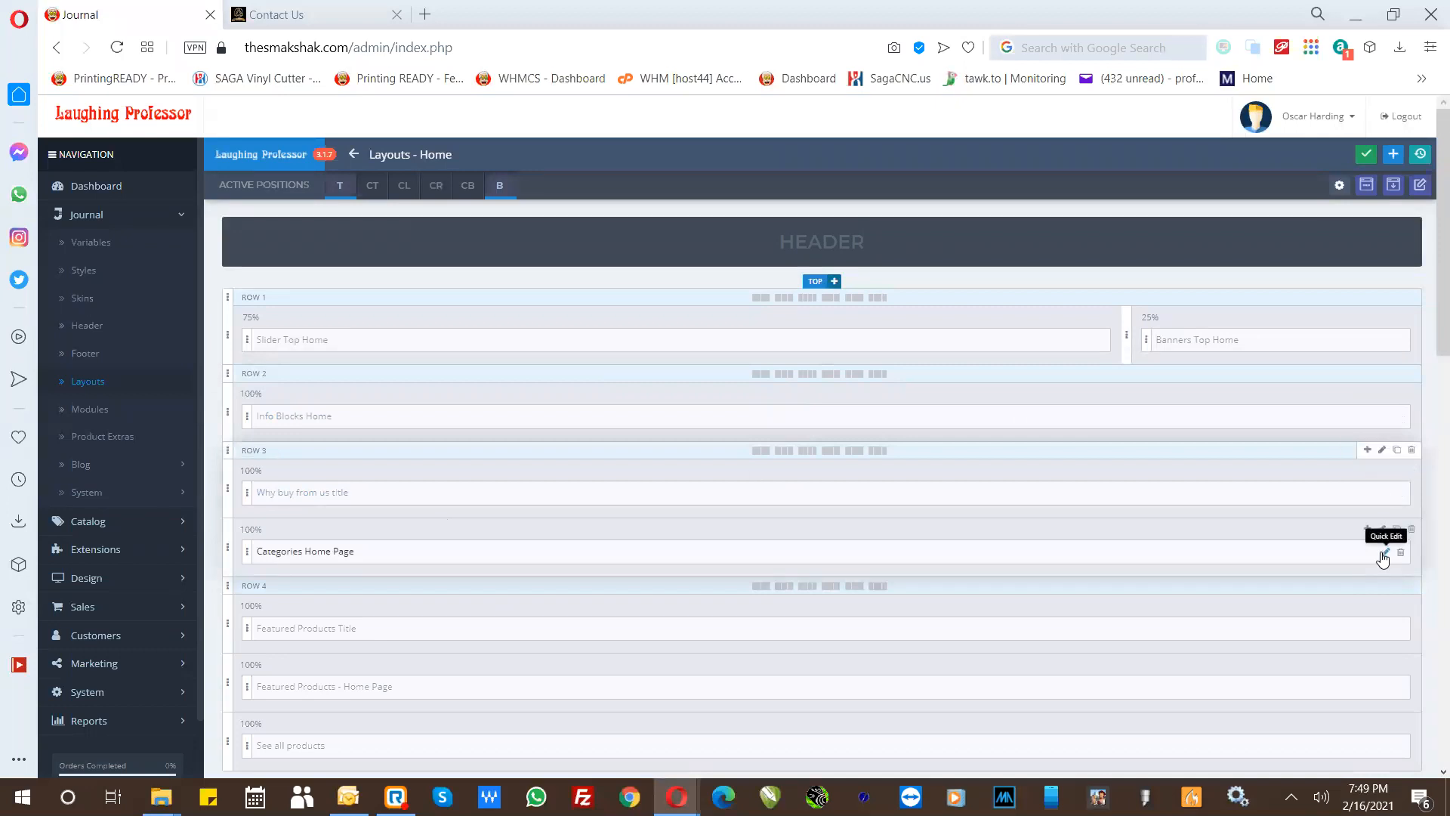
- Open the Categories Home Page module for quick editing, review its Top Categories and Button badge items, and close it without saving
{"action": "left_click", "coordinate": [1382, 553]}
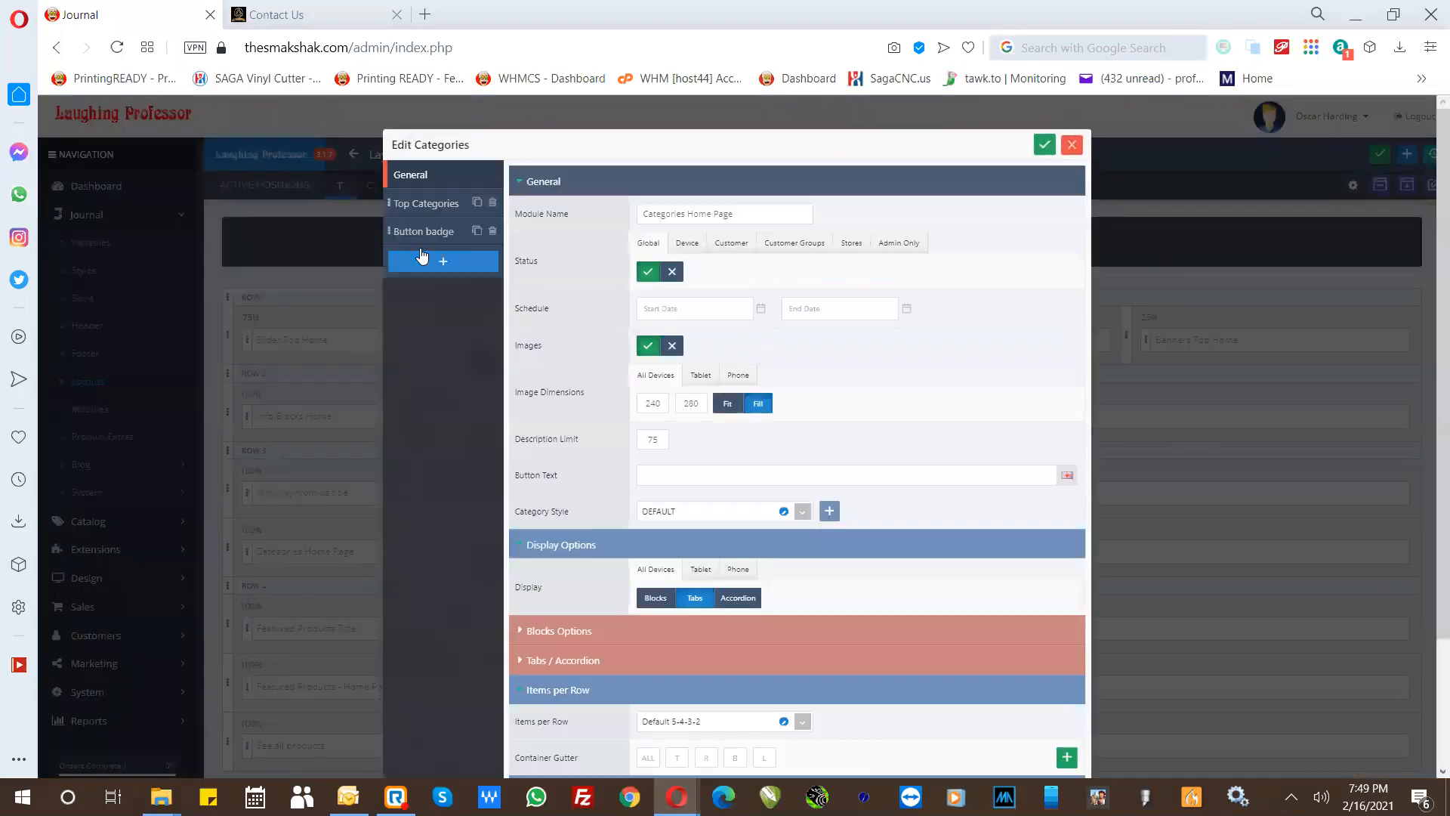
{"action": "left_click", "coordinate": [426, 204]}
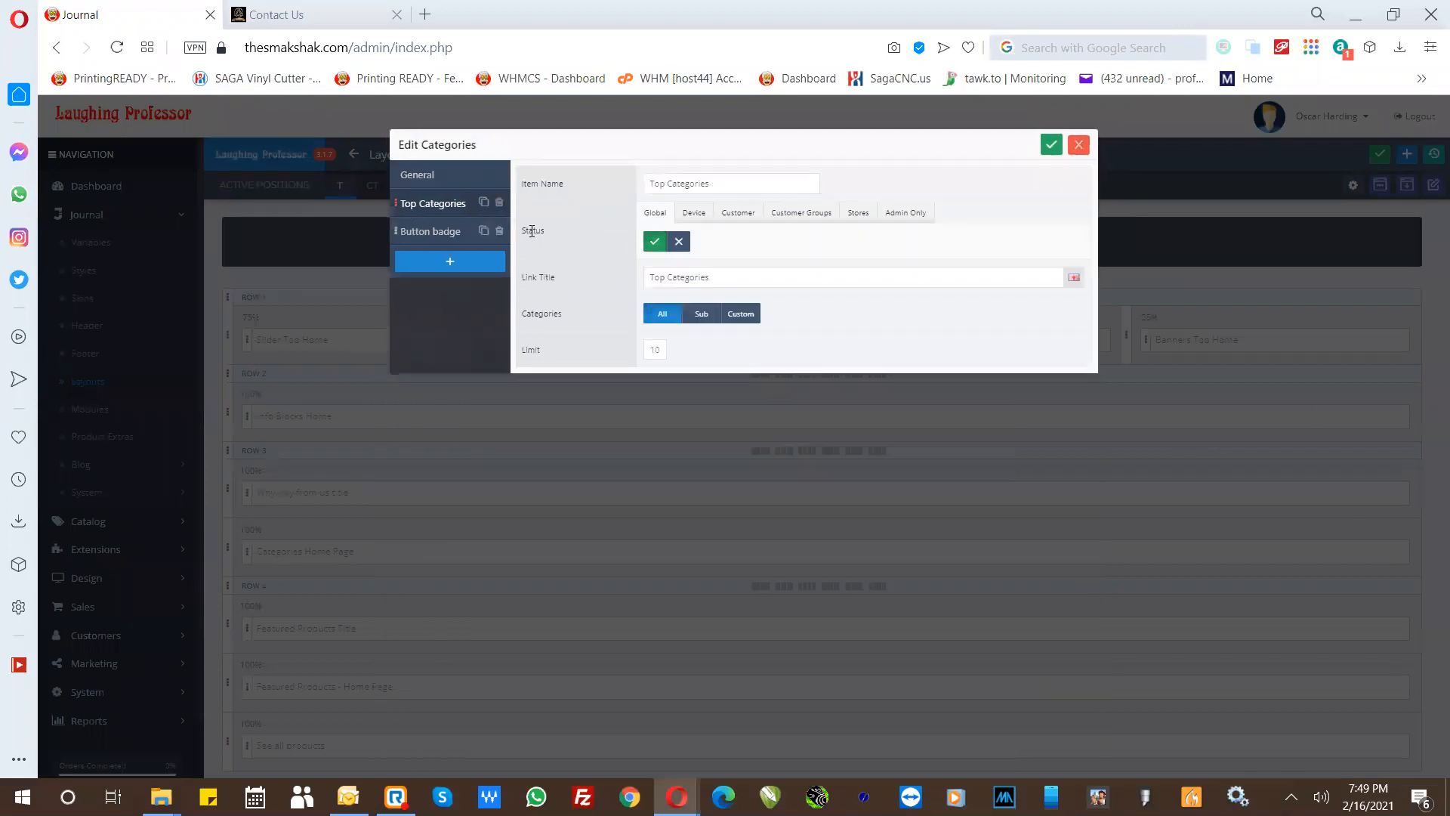
{"action": "left_click", "coordinate": [432, 230]}
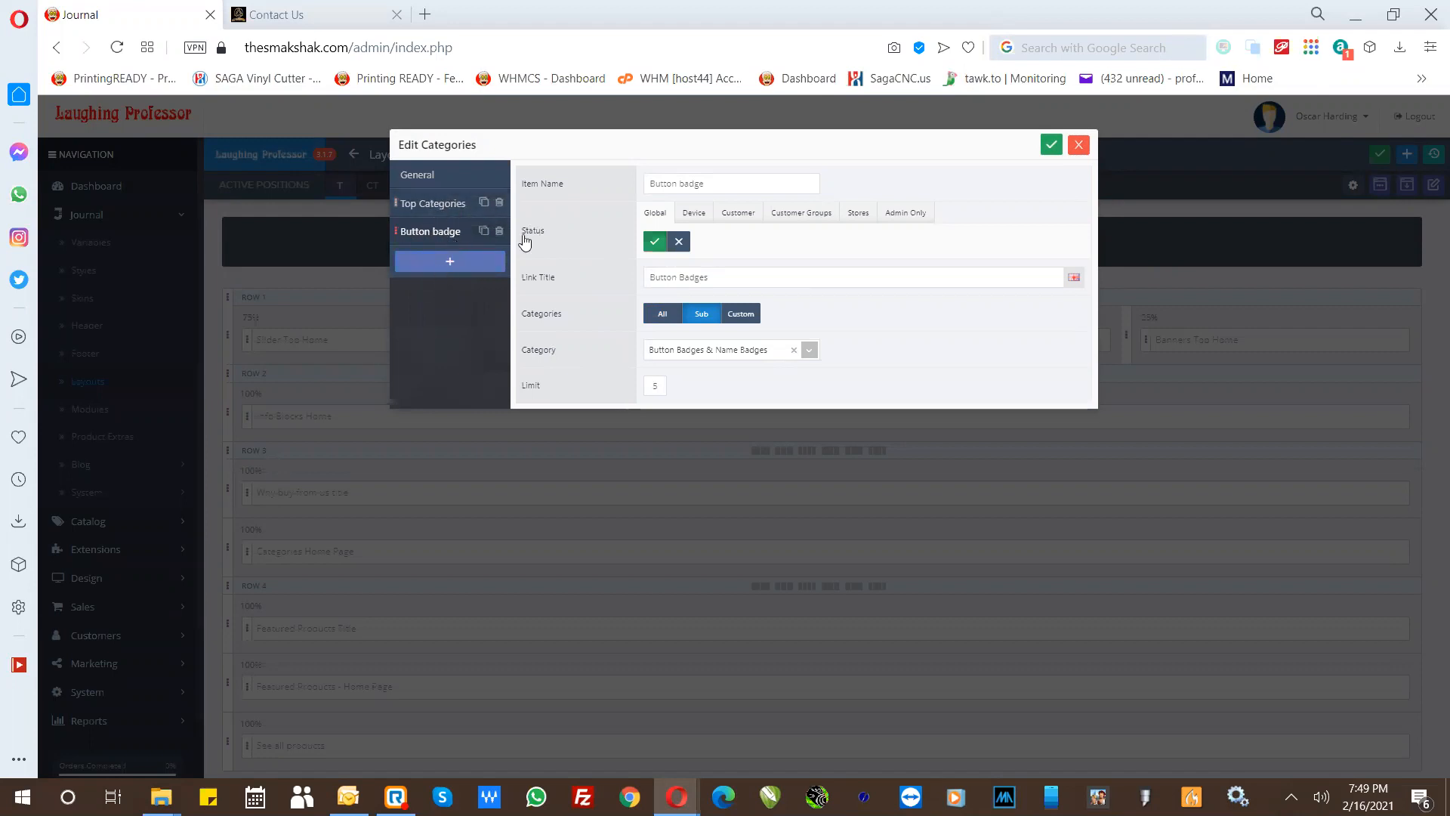
{"action": "left_click", "coordinate": [1077, 147]}
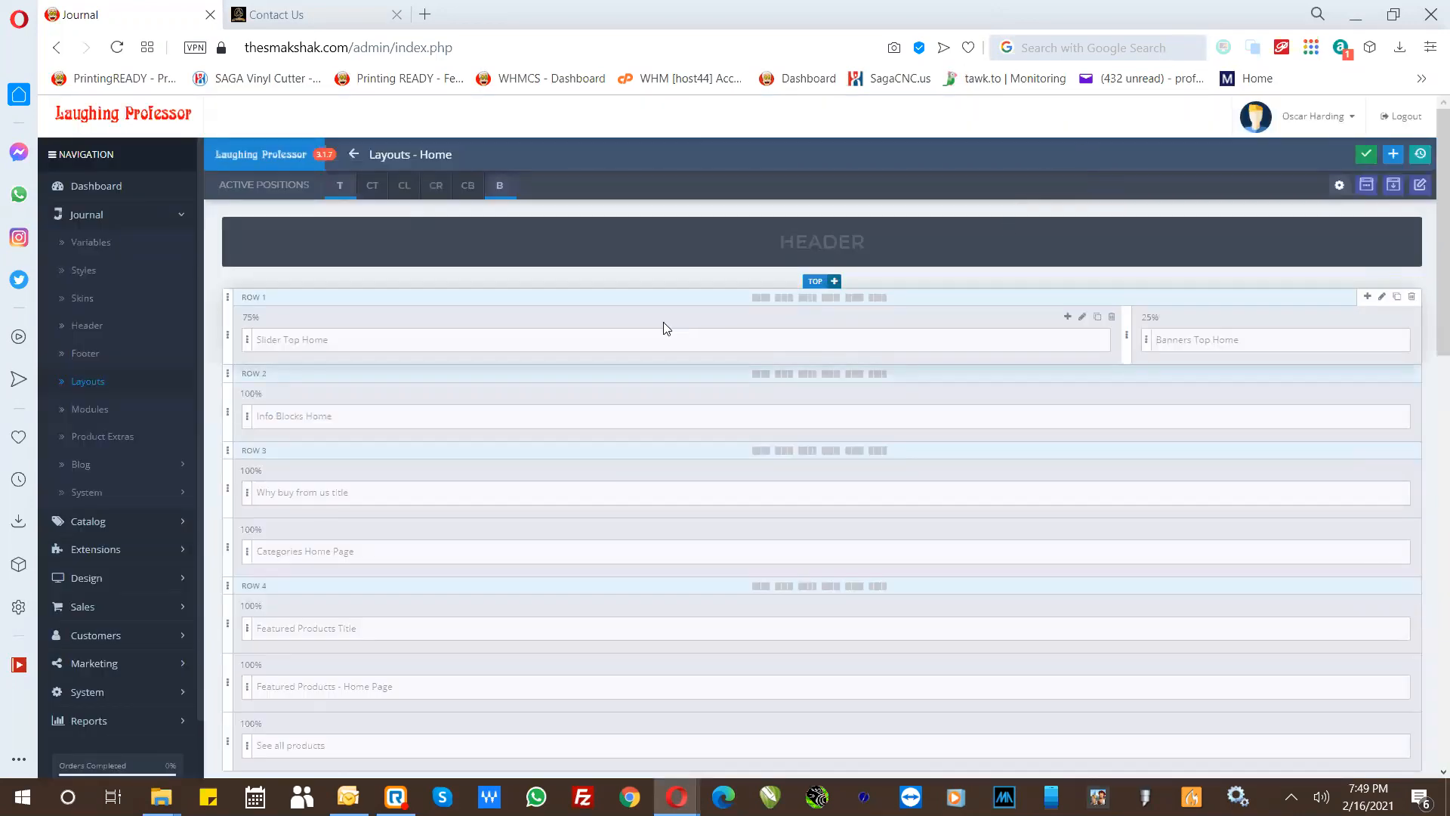
- Review the remaining rows of the Home layout, then look through the Journal navigation, including the color variables and the blog entries
{"action": "scroll", "coordinate": [612, 398], "scroll_direction": "down", "scroll_amount": 3}
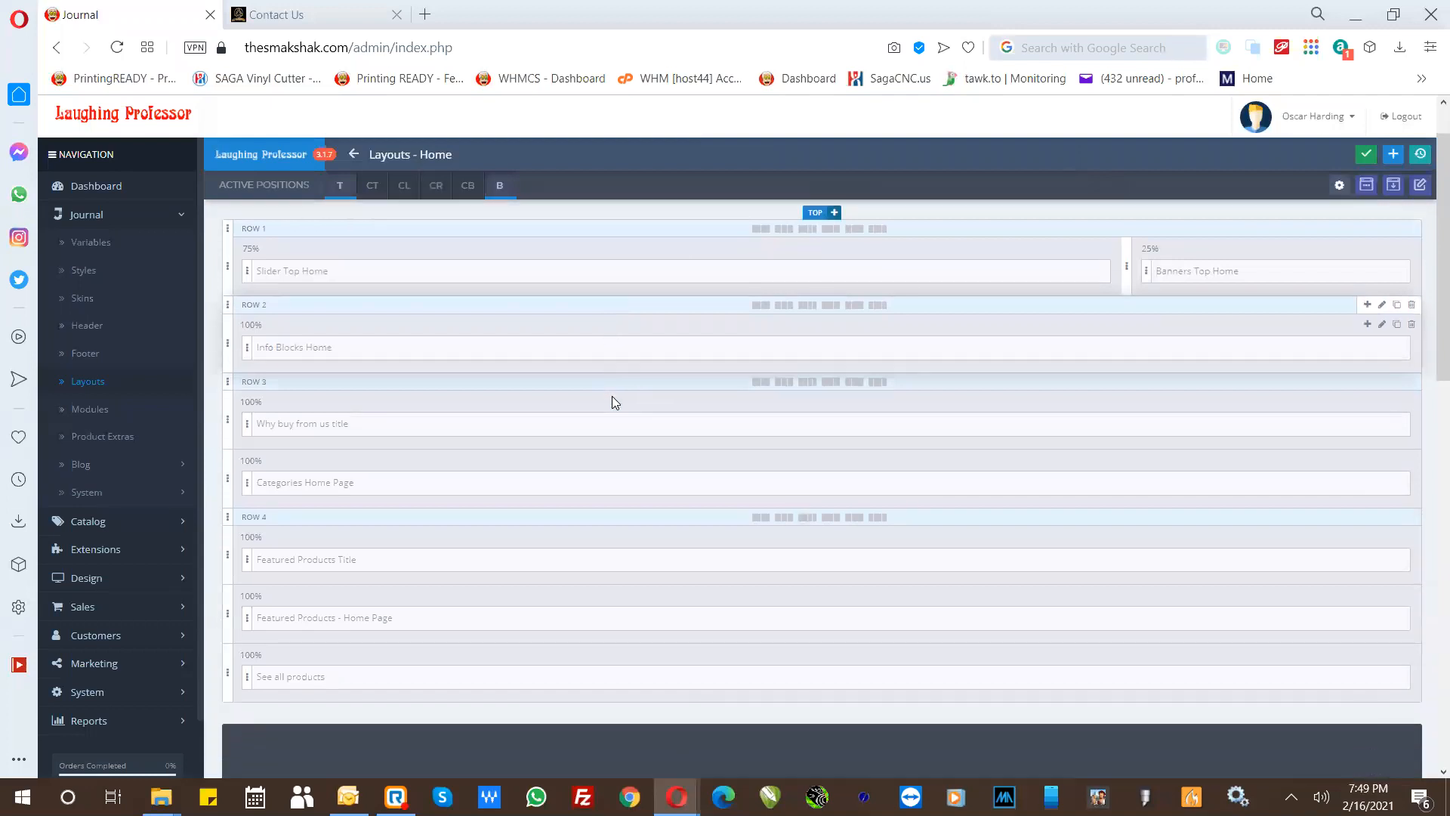
{"action": "scroll", "coordinate": [614, 403], "scroll_direction": "down", "scroll_amount": 4}
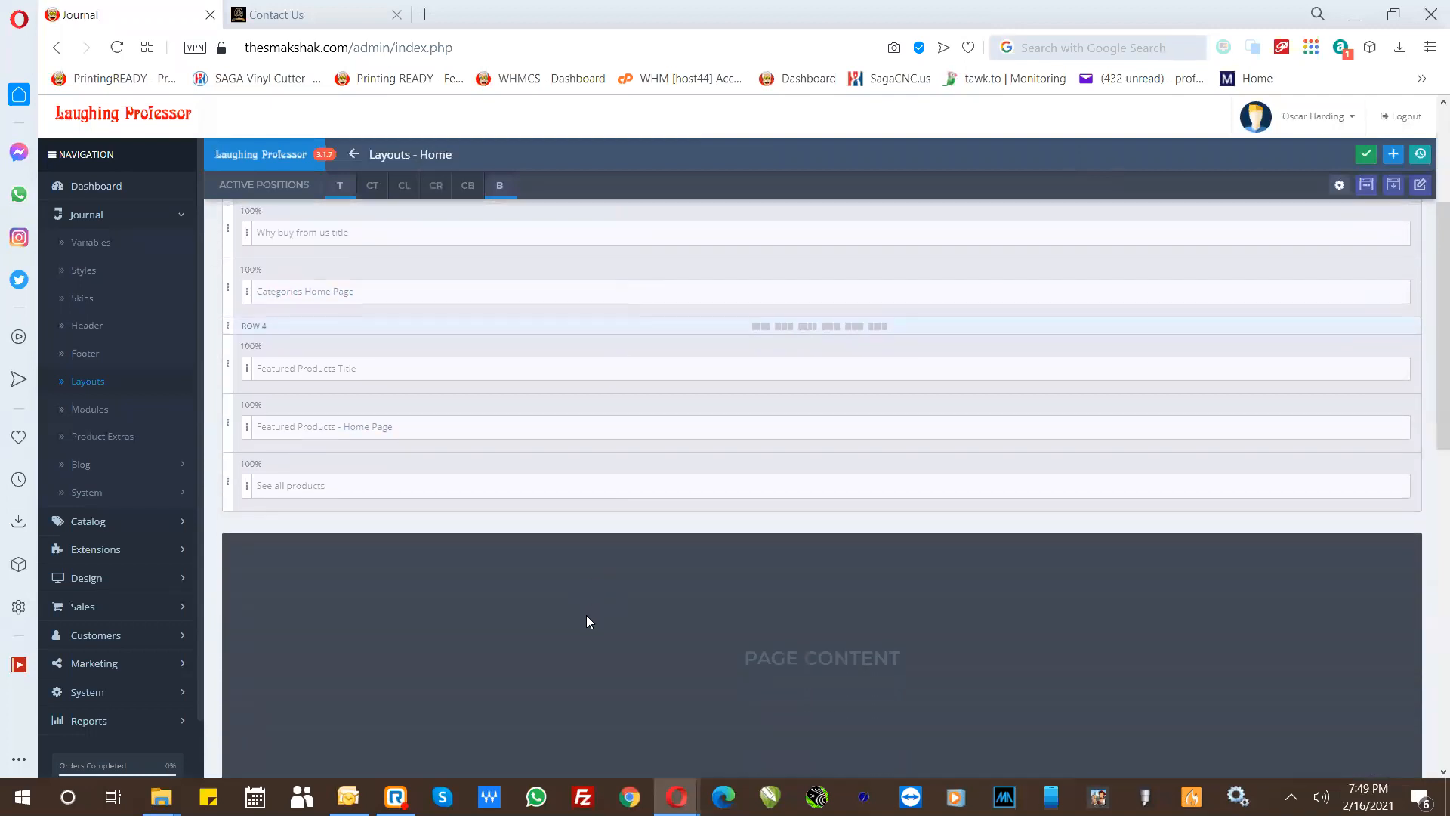
{"action": "scroll", "coordinate": [586, 621], "scroll_direction": "up", "scroll_amount": 7}
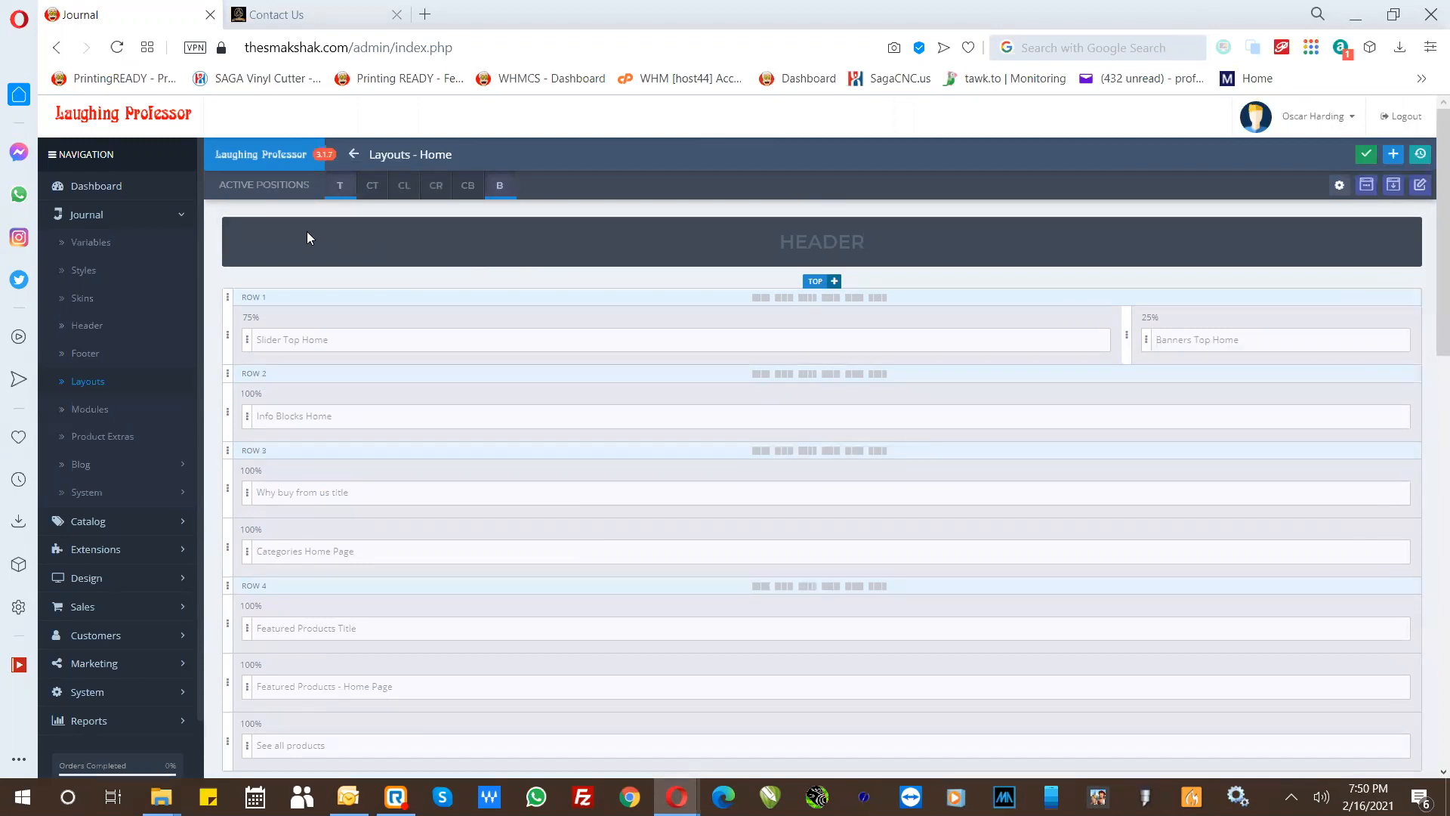
{"action": "left_click", "coordinate": [186, 219]}
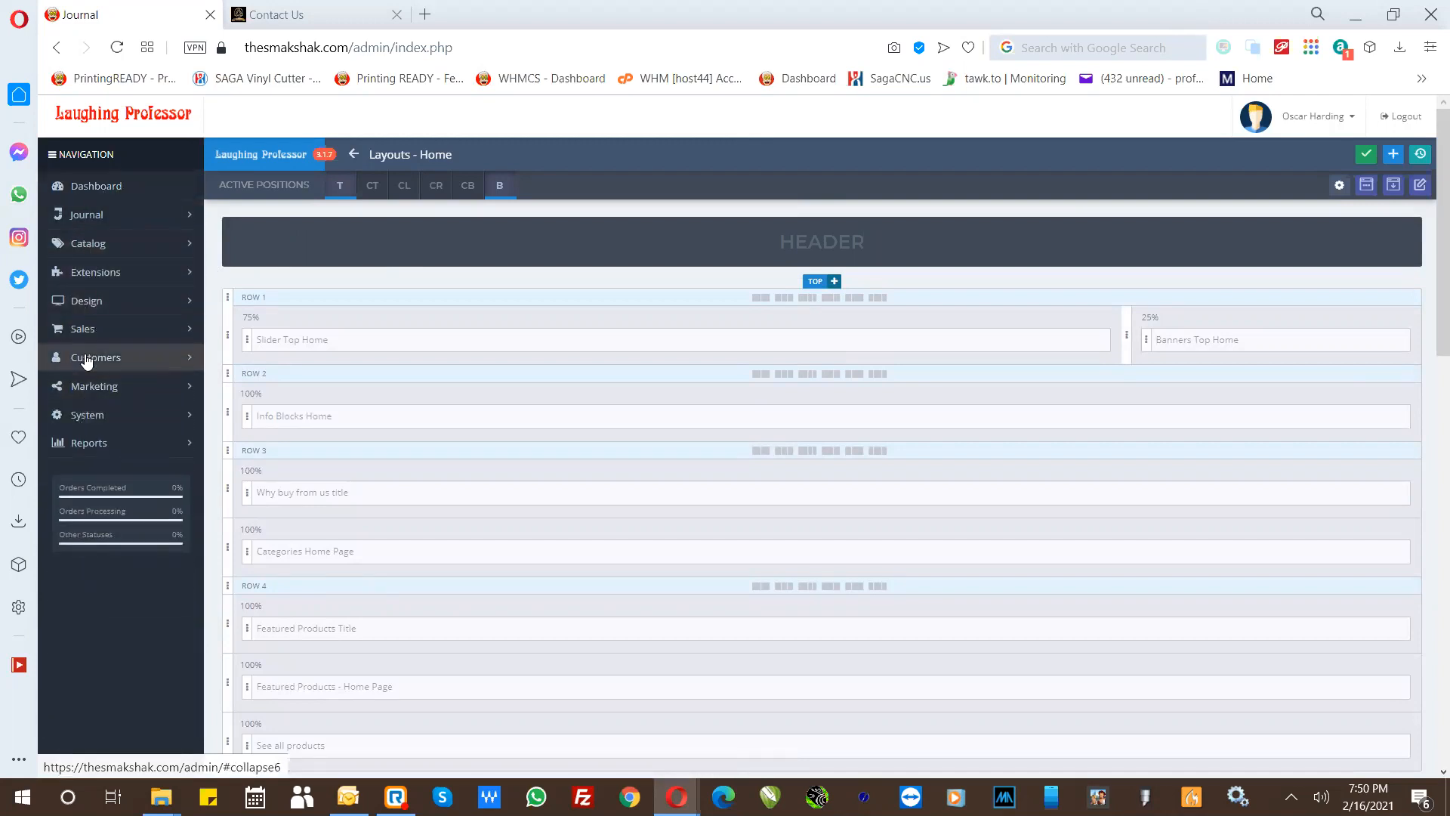
{"action": "left_click", "coordinate": [88, 218]}
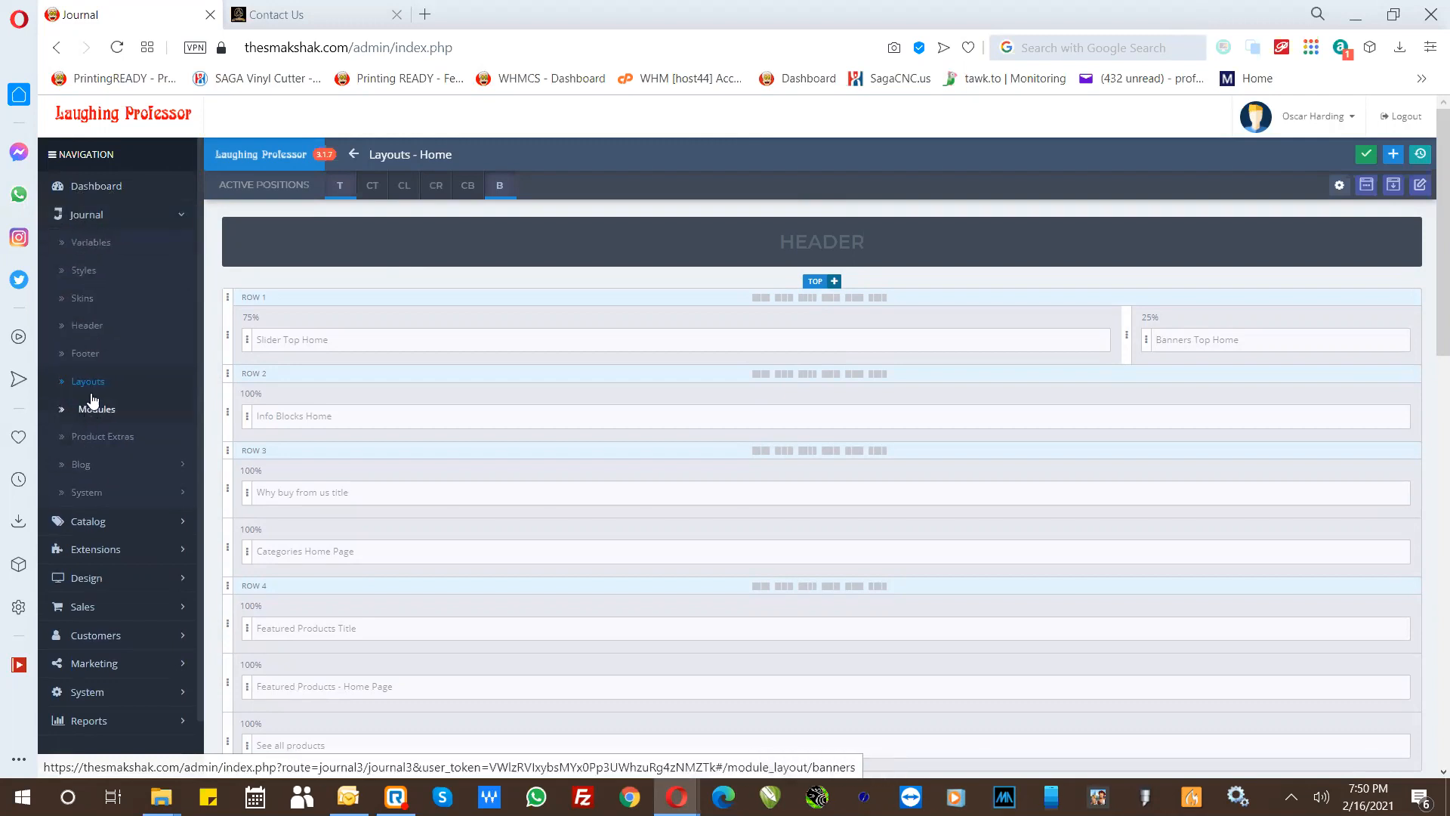
{"action": "left_click", "coordinate": [92, 245]}
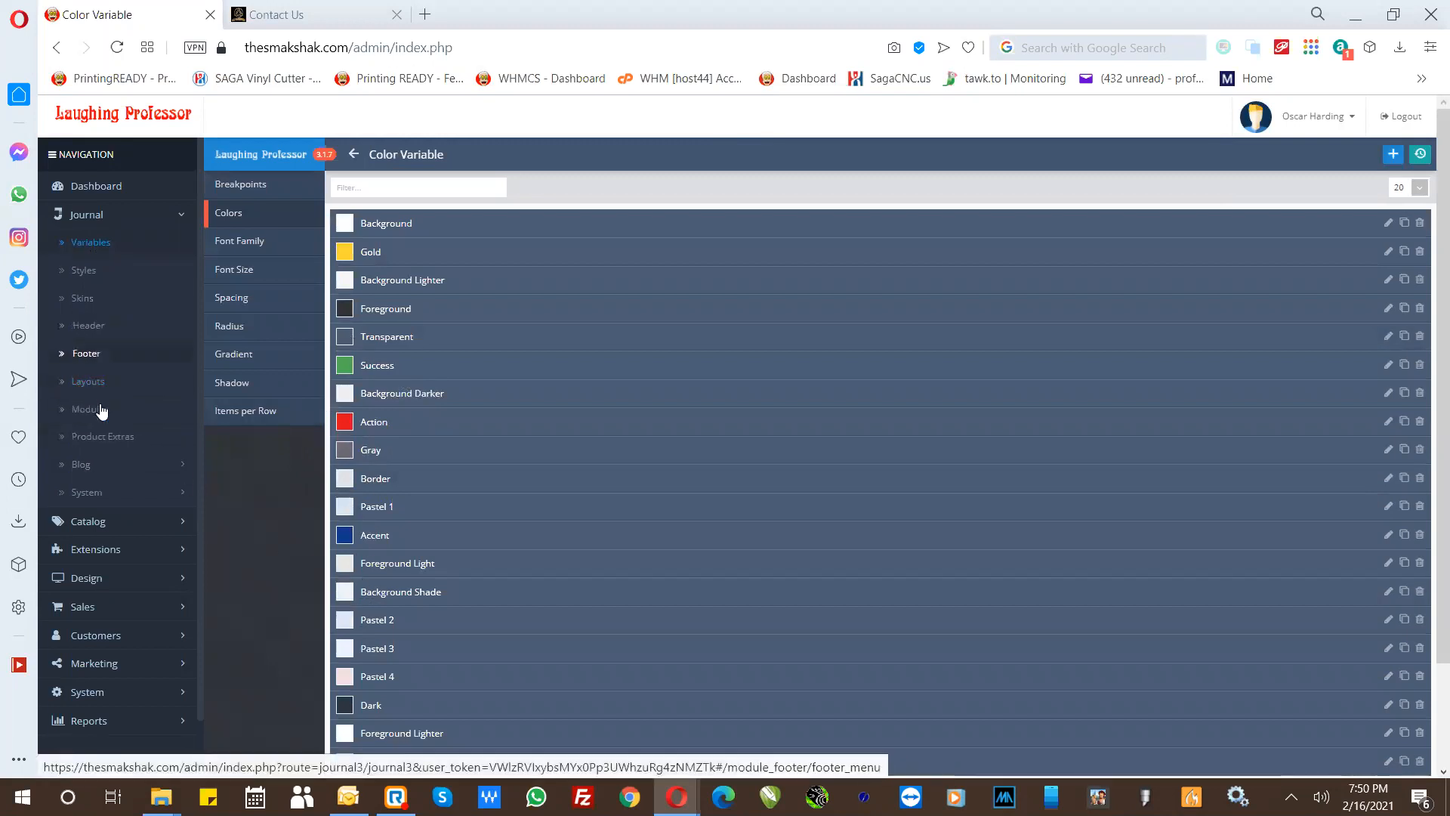
{"action": "left_click", "coordinate": [85, 465]}
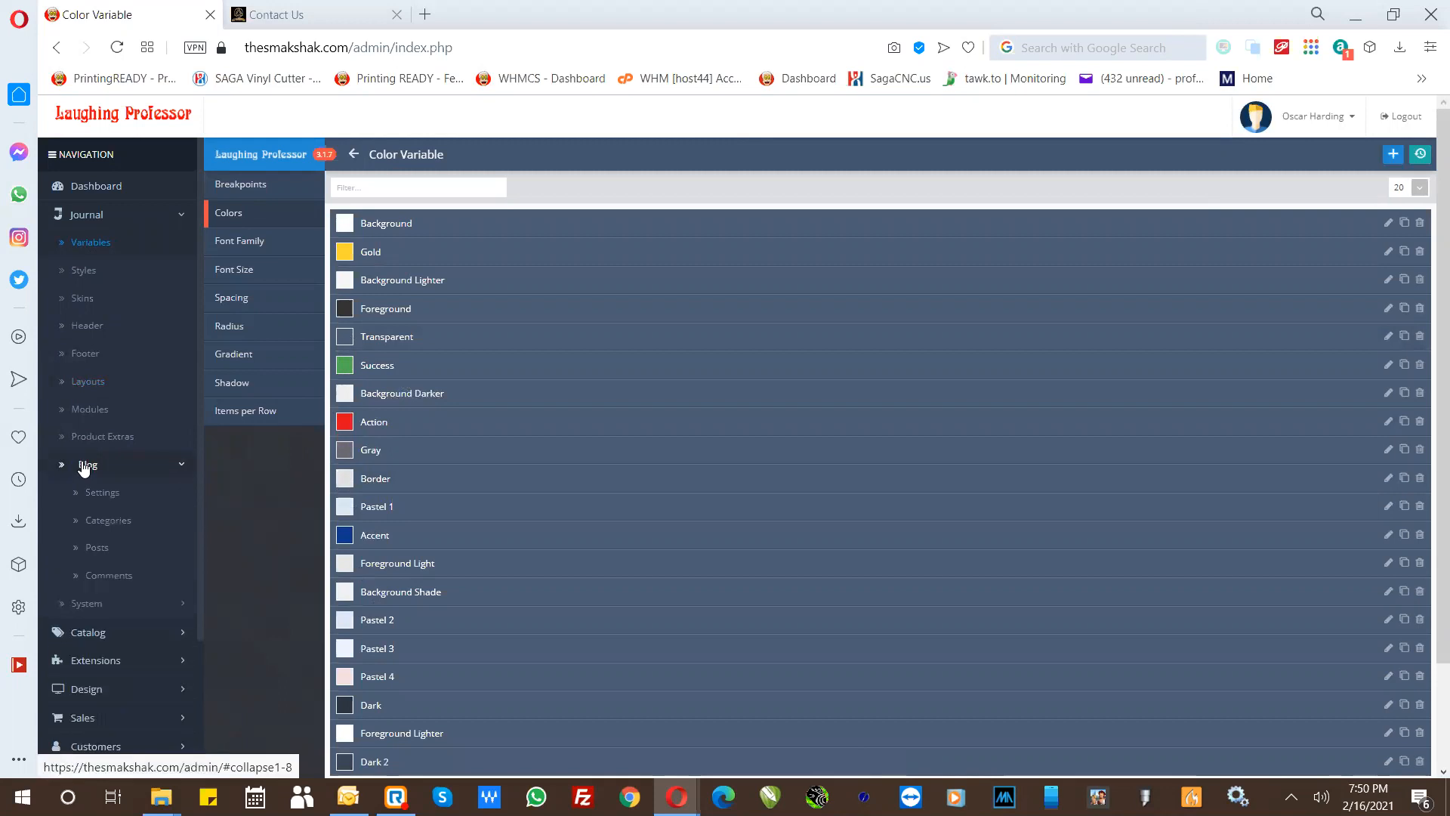
{"action": "left_click", "coordinate": [85, 467]}
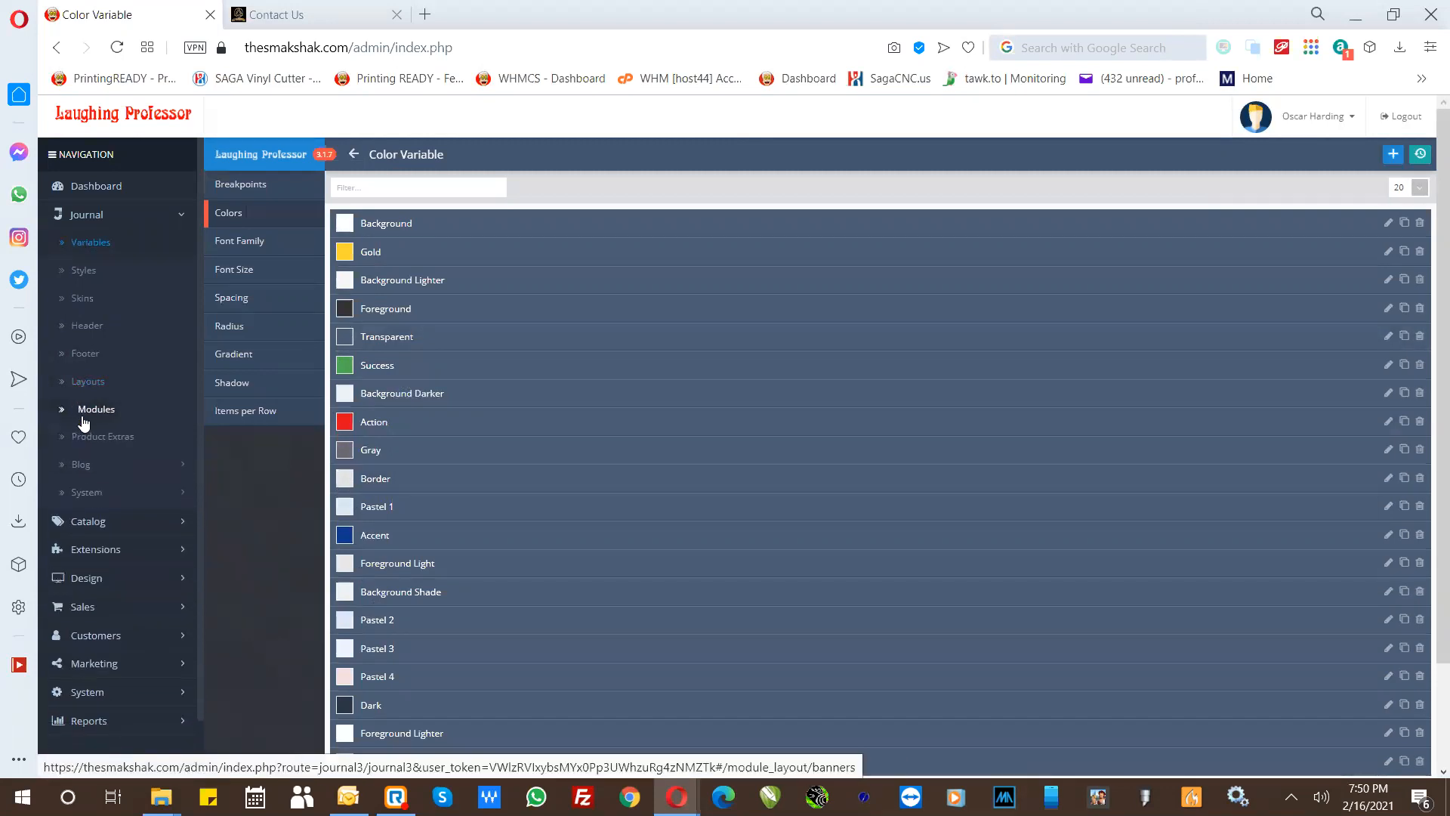
- Go to the Journal modules and open the Gallery Home Page module for editing
{"action": "left_click", "coordinate": [83, 410]}
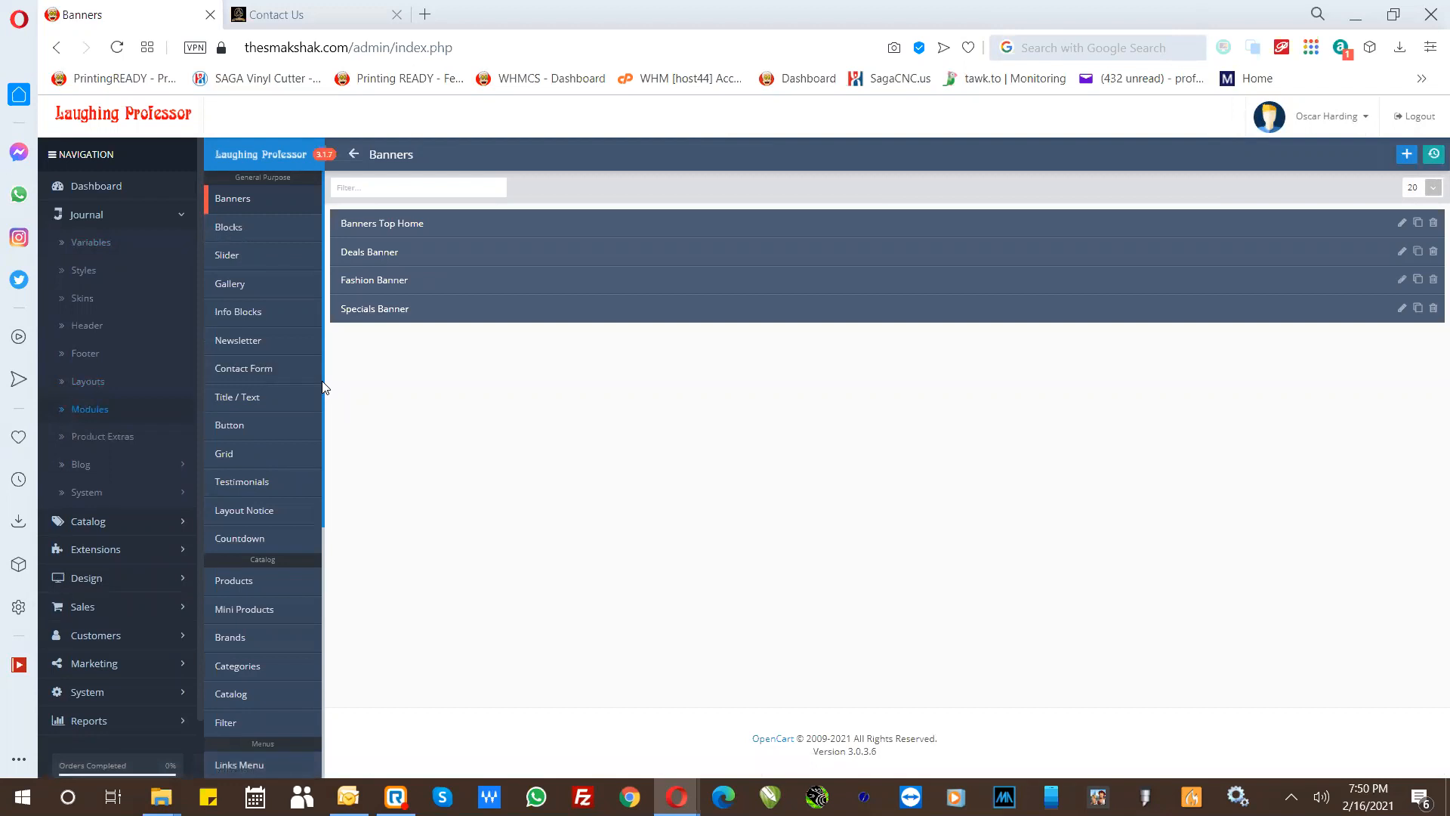
{"action": "scroll", "coordinate": [319, 370], "scroll_direction": "down", "scroll_amount": 1}
{"action": "scroll", "coordinate": [314, 351], "scroll_direction": "up", "scroll_amount": 1}
{"action": "left_click", "coordinate": [232, 285]}
{"action": "left_click", "coordinate": [372, 227]}
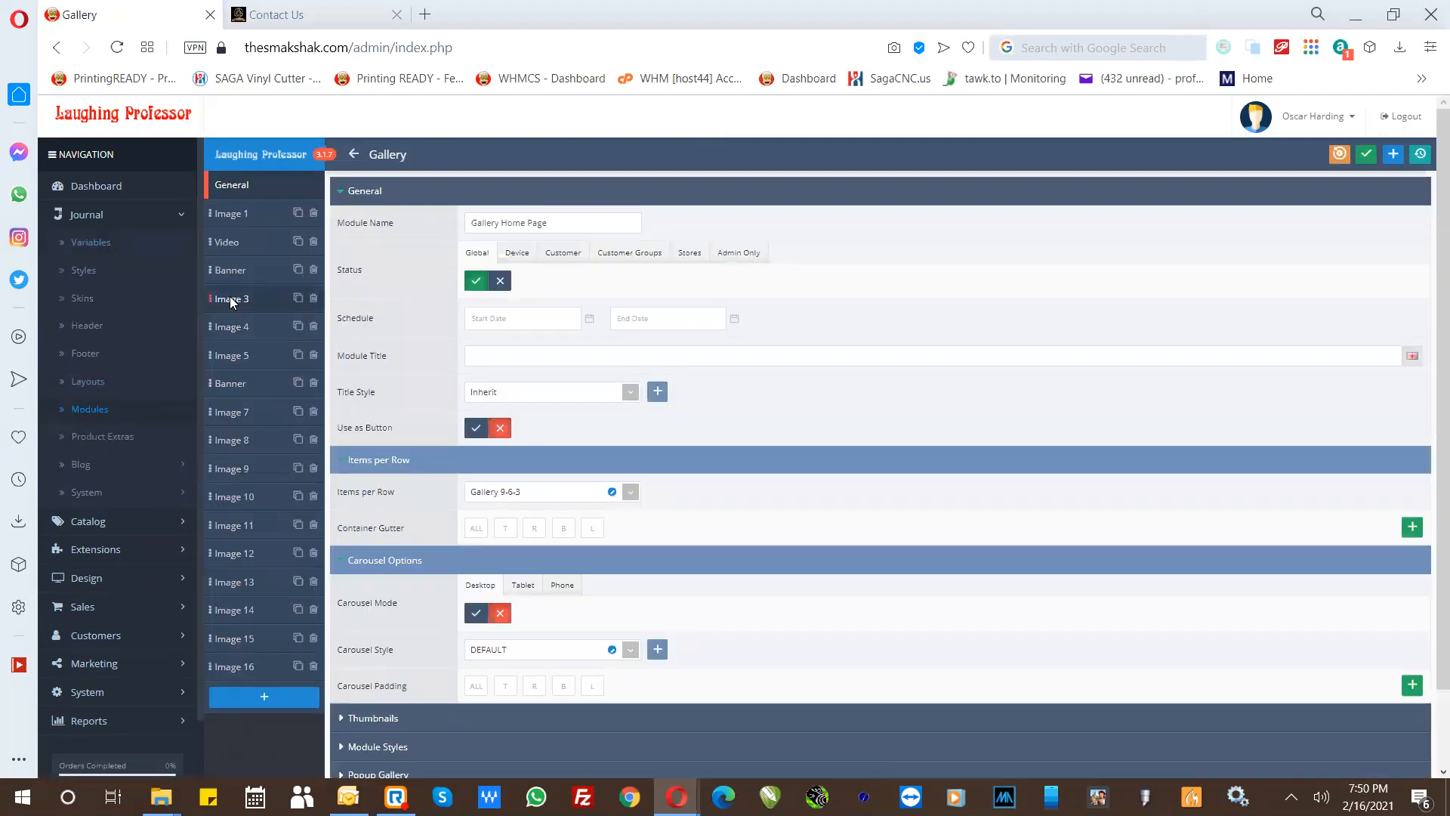
- Set the picture of the gallery's Image 1 item to the black T-shirt file "WhatsApp Image 2021-02-06 at 2.48.42 AM.jpeg"
{"action": "left_click", "coordinate": [231, 300]}
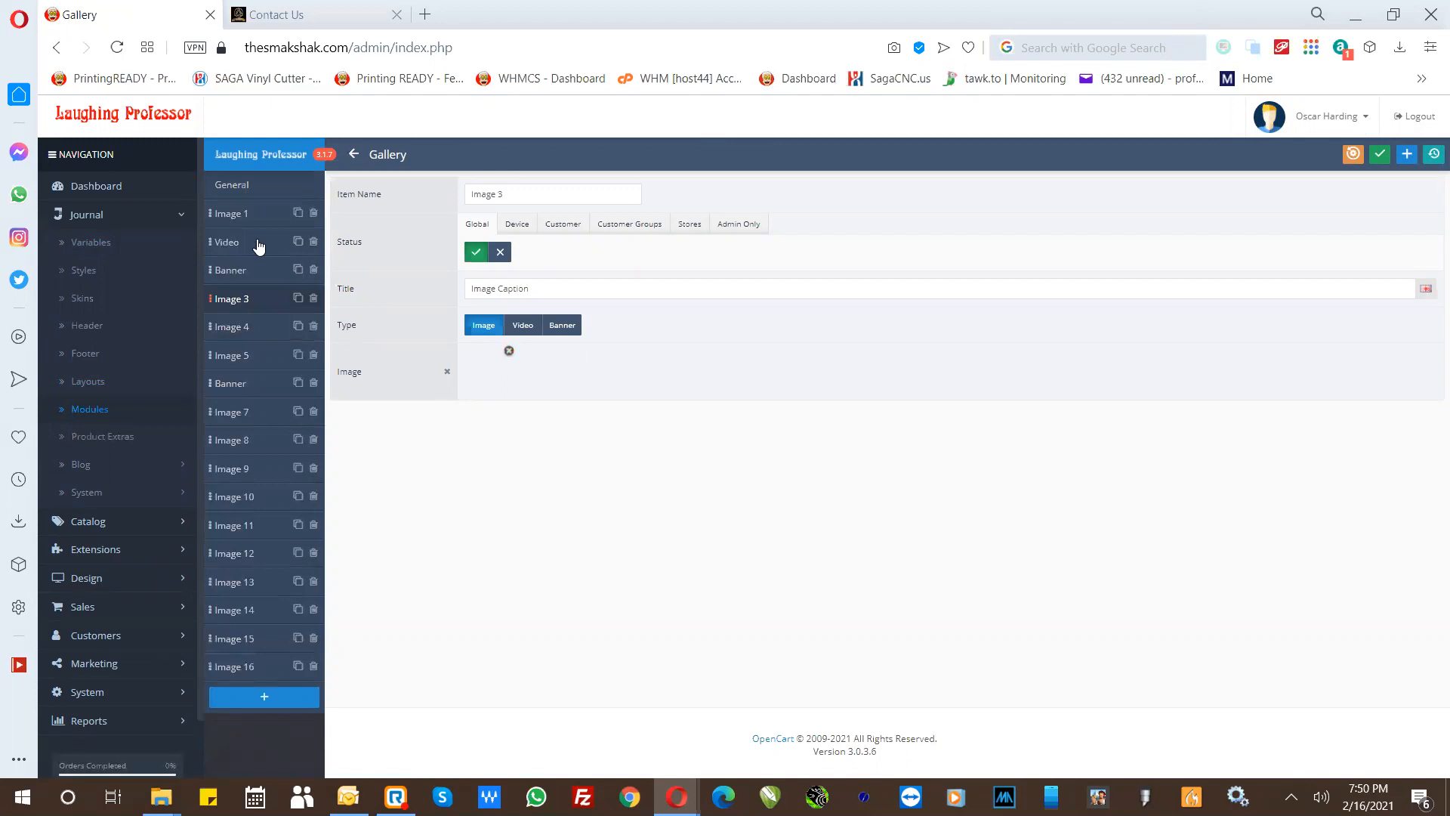
{"action": "left_click", "coordinate": [230, 221]}
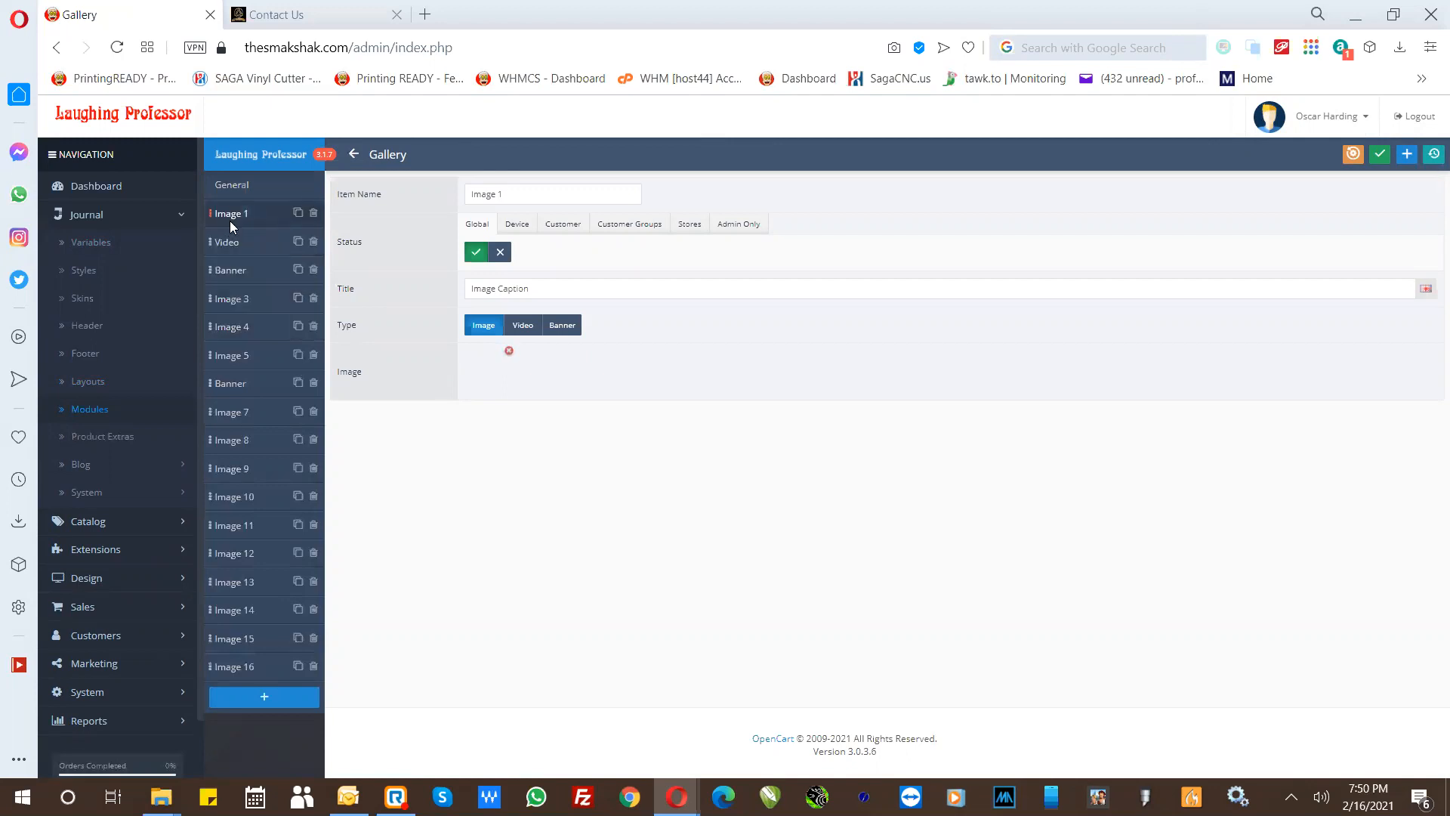
{"action": "left_click", "coordinate": [509, 352]}
{"action": "left_click", "coordinate": [487, 372]}
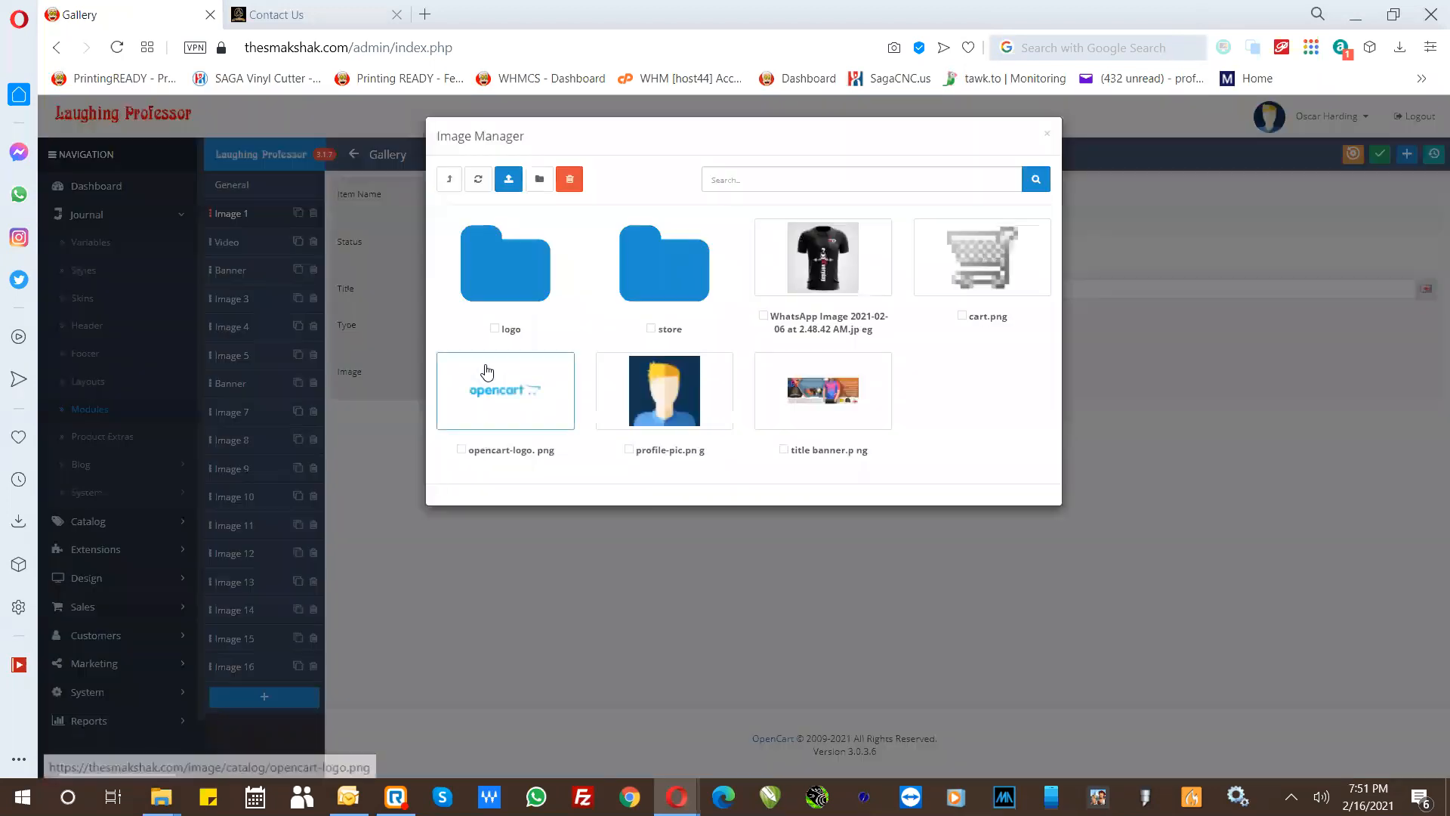
{"action": "left_click", "coordinate": [825, 257]}
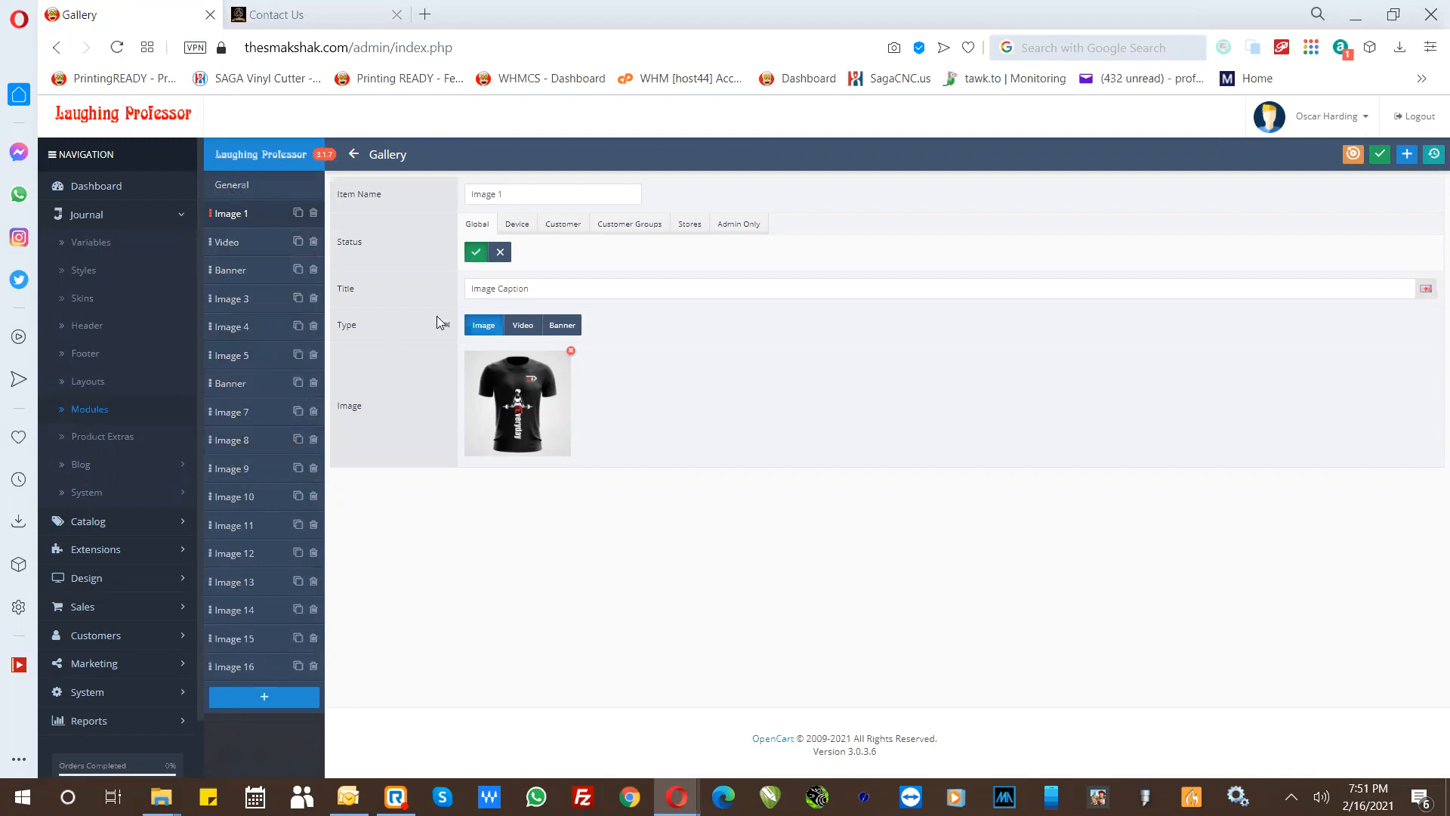
- Change the Image 1 title to "Printed Shirt", save the gallery module, and return to the gallery list
{"action": "left_click_drag", "start_coordinate": [543, 288], "coordinate": [462, 293]}
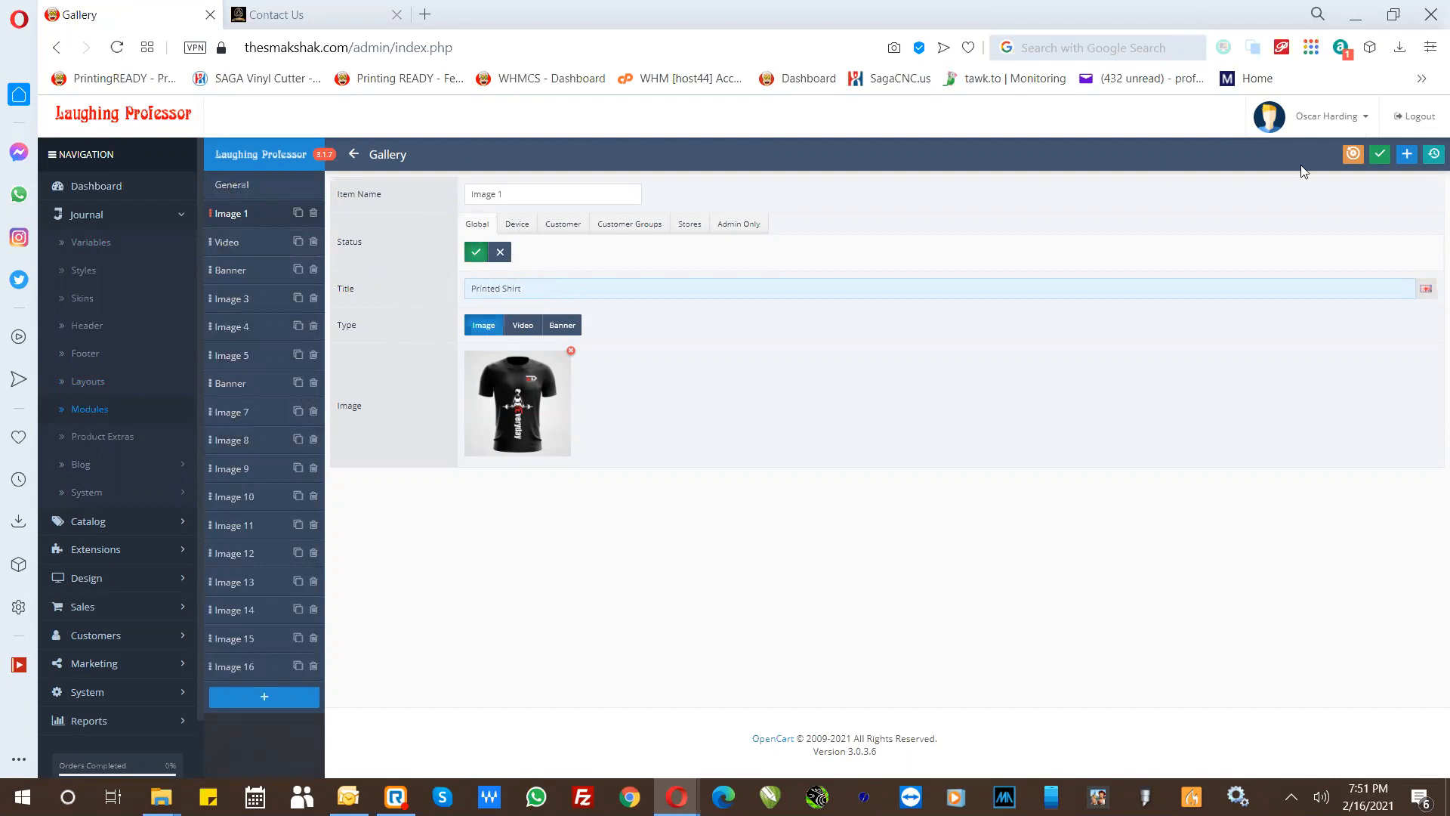
{"action": "left_click", "coordinate": [1380, 154]}
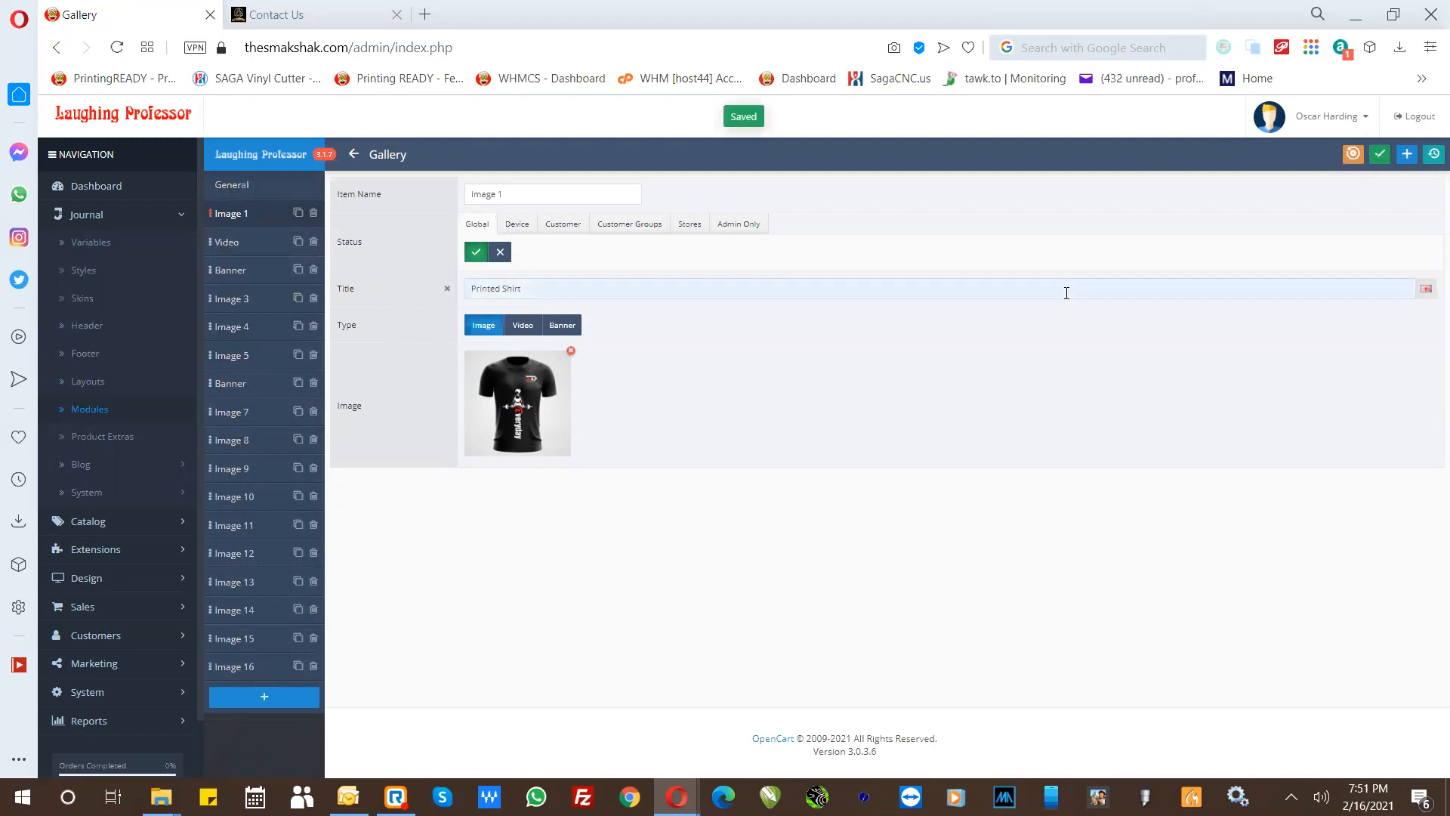
{"action": "left_click", "coordinate": [353, 154]}
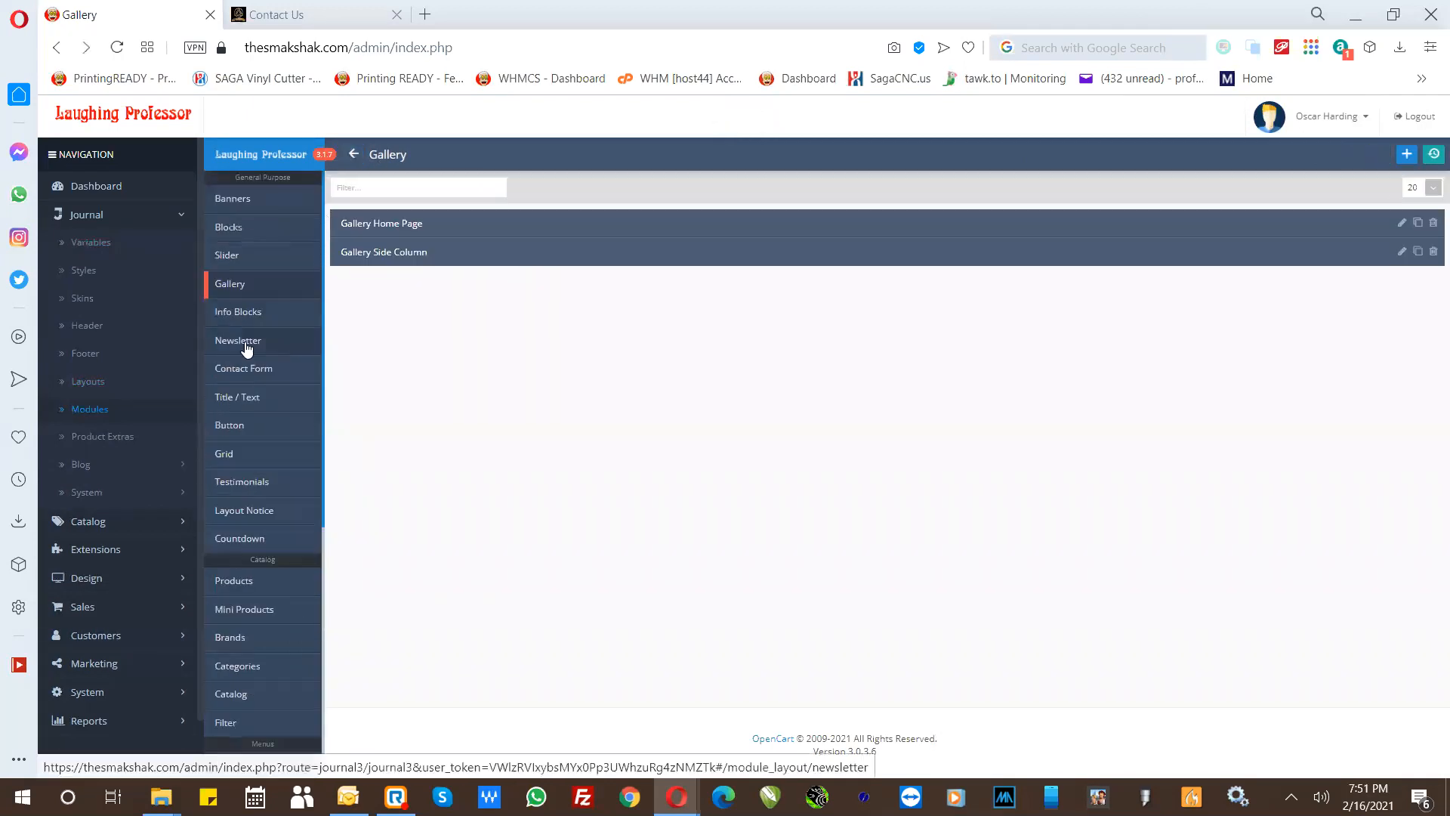
- Open the Popup Newsletter module, switch its status off, and save it
{"action": "left_click", "coordinate": [245, 348]}
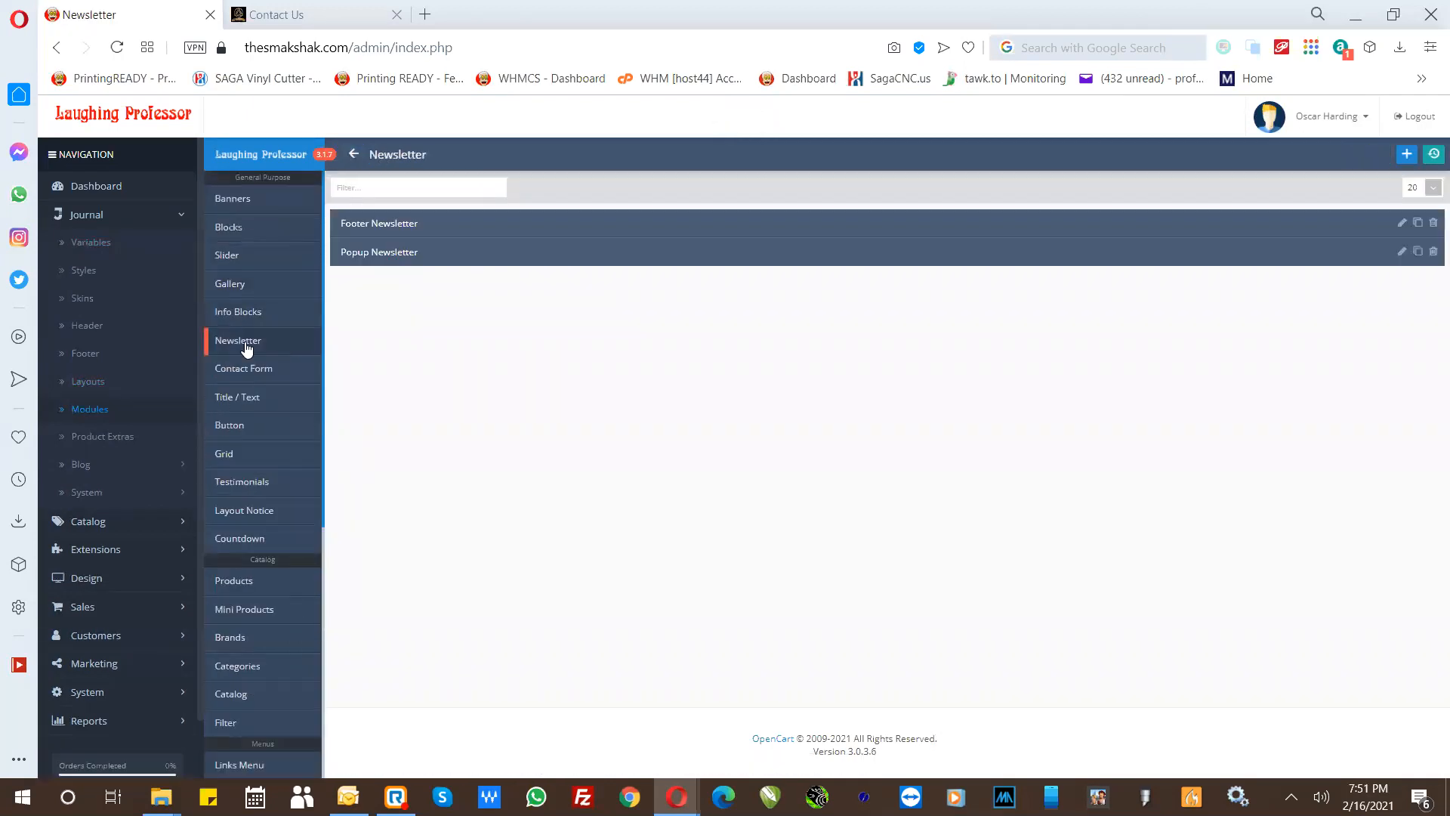
{"action": "left_click", "coordinate": [363, 257]}
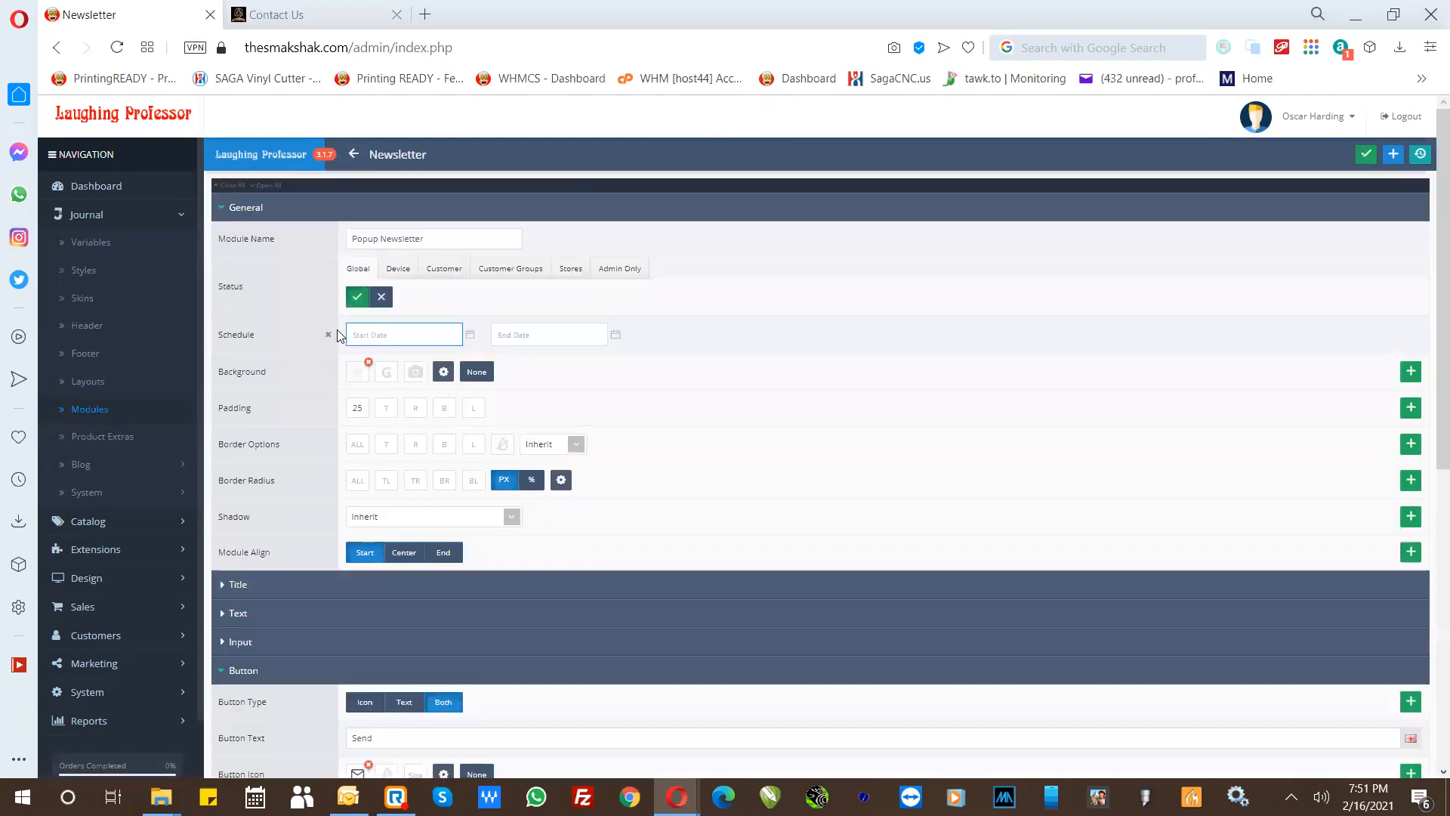
{"action": "left_click", "coordinate": [382, 299]}
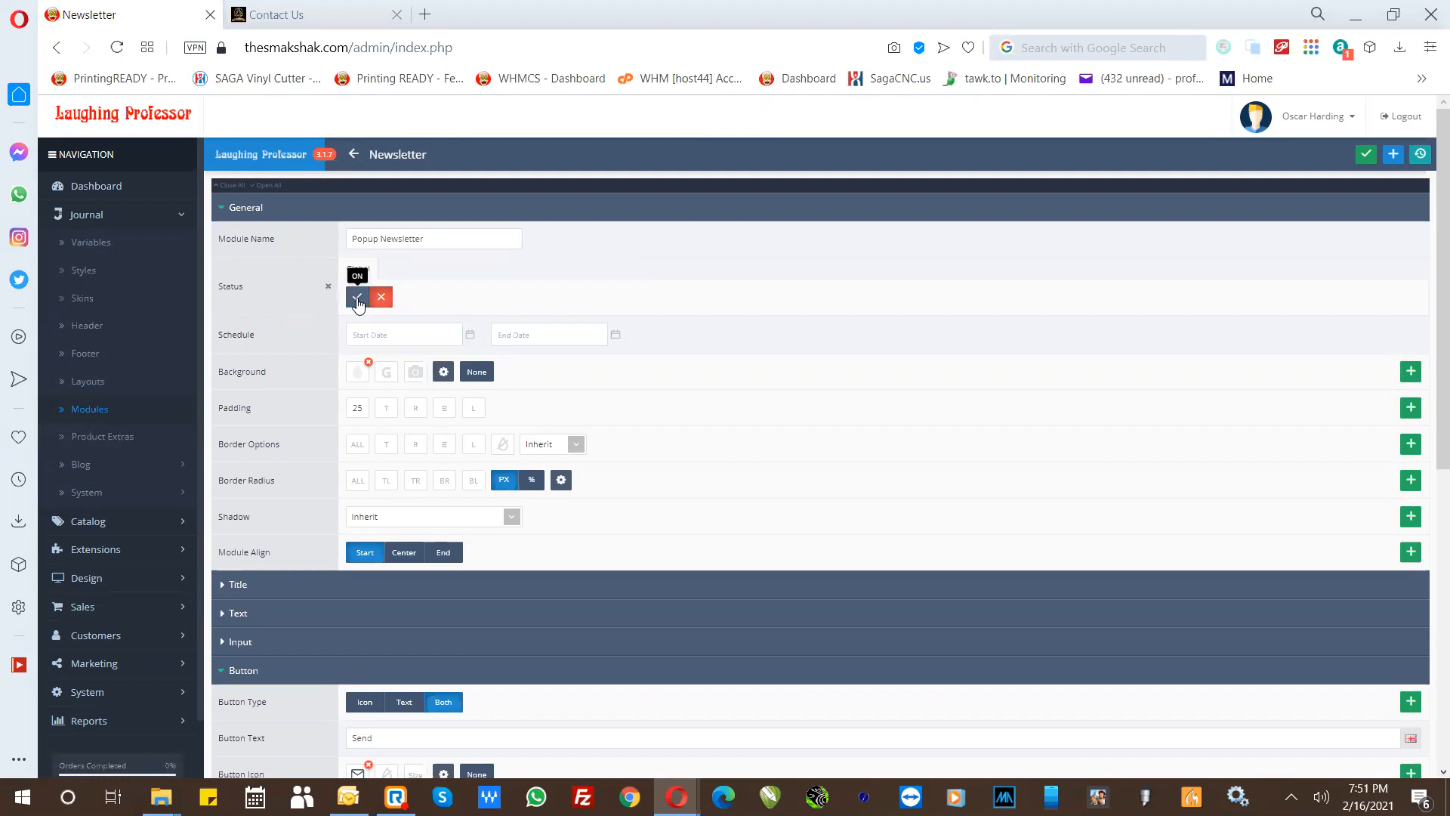
{"action": "left_click", "coordinate": [1366, 155]}
- Examine the Popup Newsletter's button, terms, text and title settings, and copy its sign-up text
{"action": "scroll", "coordinate": [550, 469], "scroll_direction": "down", "scroll_amount": 5}
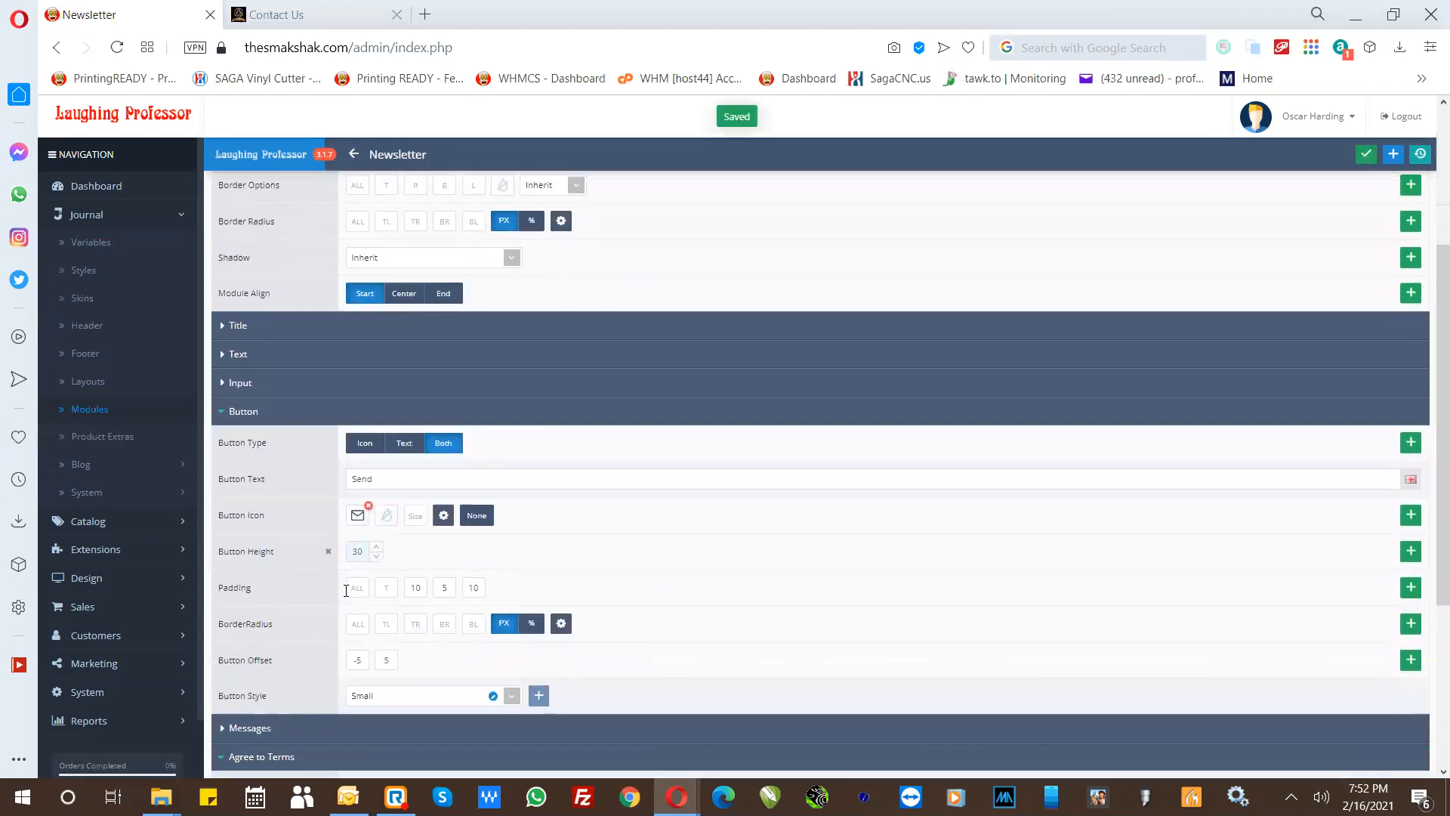
{"action": "scroll", "coordinate": [298, 677], "scroll_direction": "down", "scroll_amount": 2}
{"action": "scroll", "coordinate": [328, 594], "scroll_direction": "down", "scroll_amount": 2}
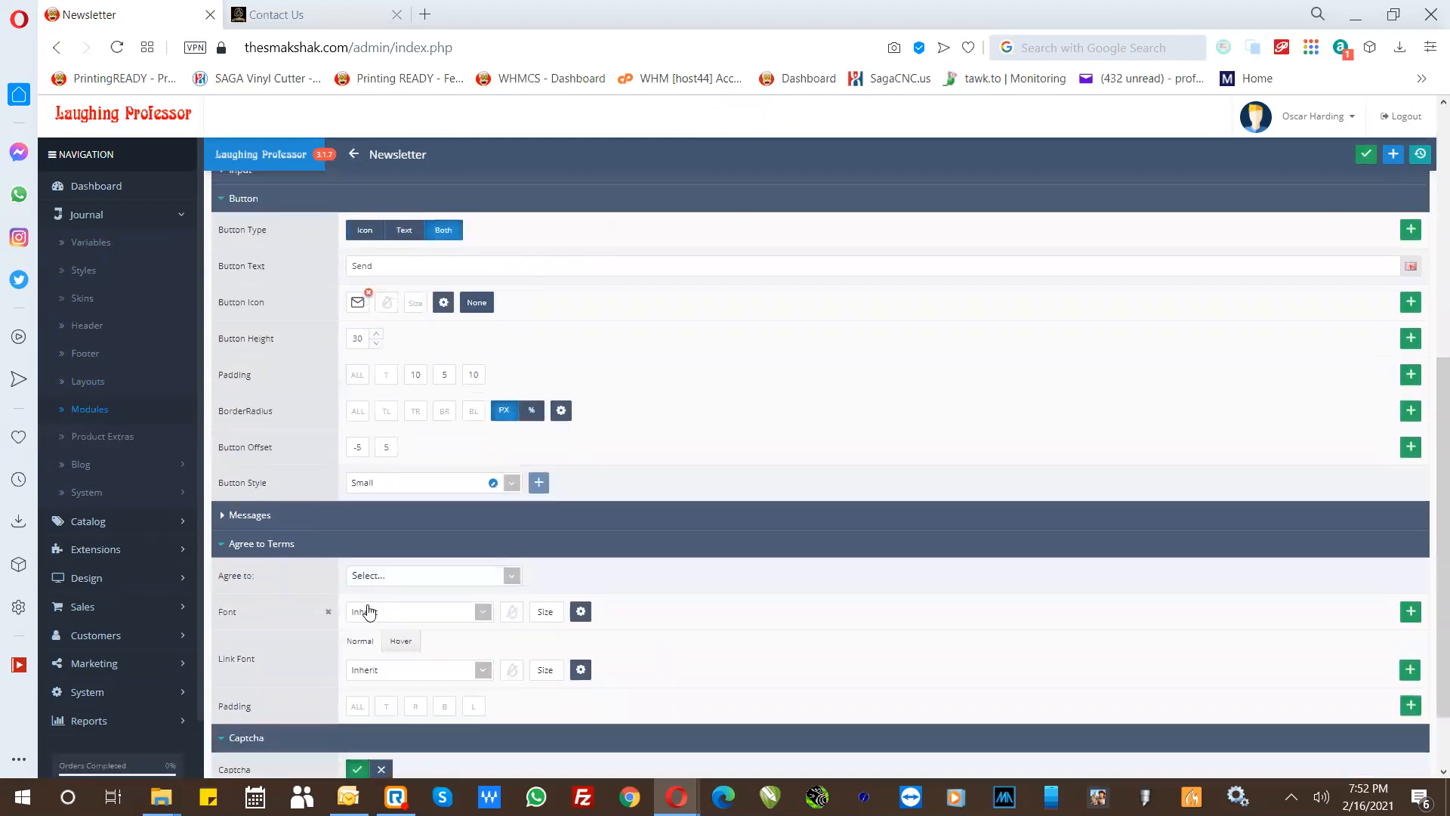
{"action": "scroll", "coordinate": [297, 396], "scroll_direction": "up", "scroll_amount": 4}
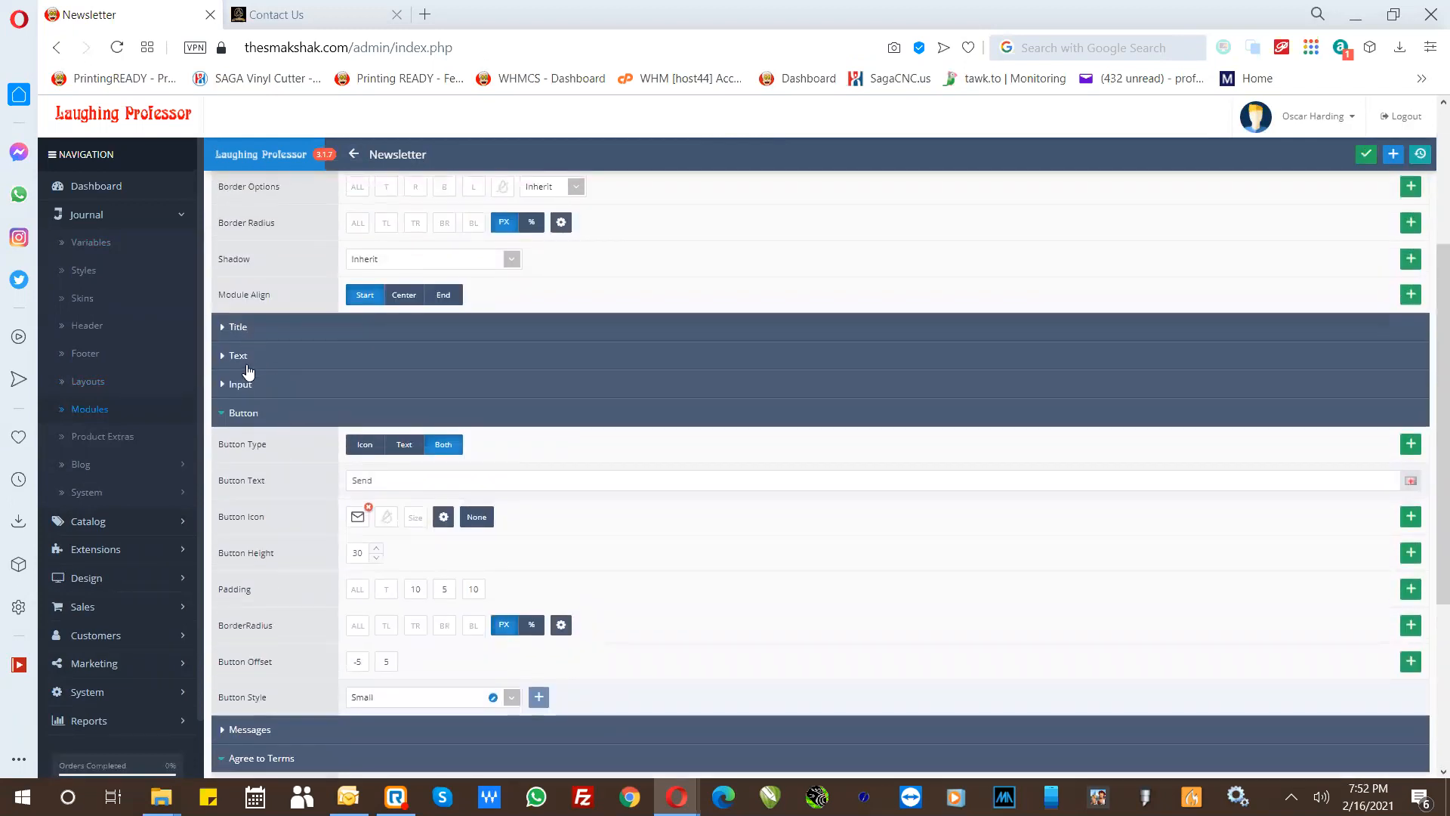
{"action": "left_click", "coordinate": [248, 361]}
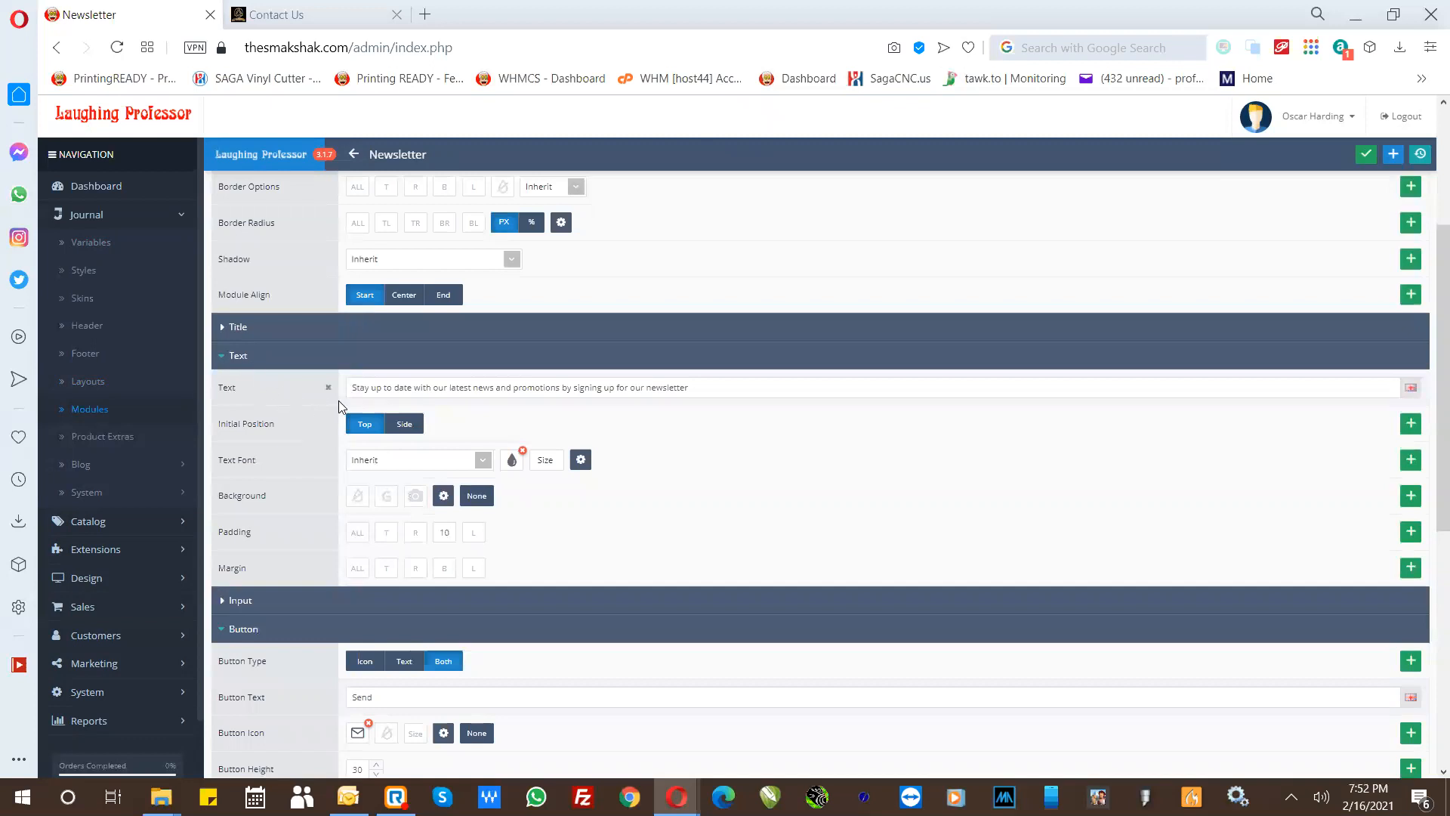
{"action": "left_click", "coordinate": [605, 391]}
{"action": "left_click_drag", "start_coordinate": [660, 395], "coordinate": [715, 395]}
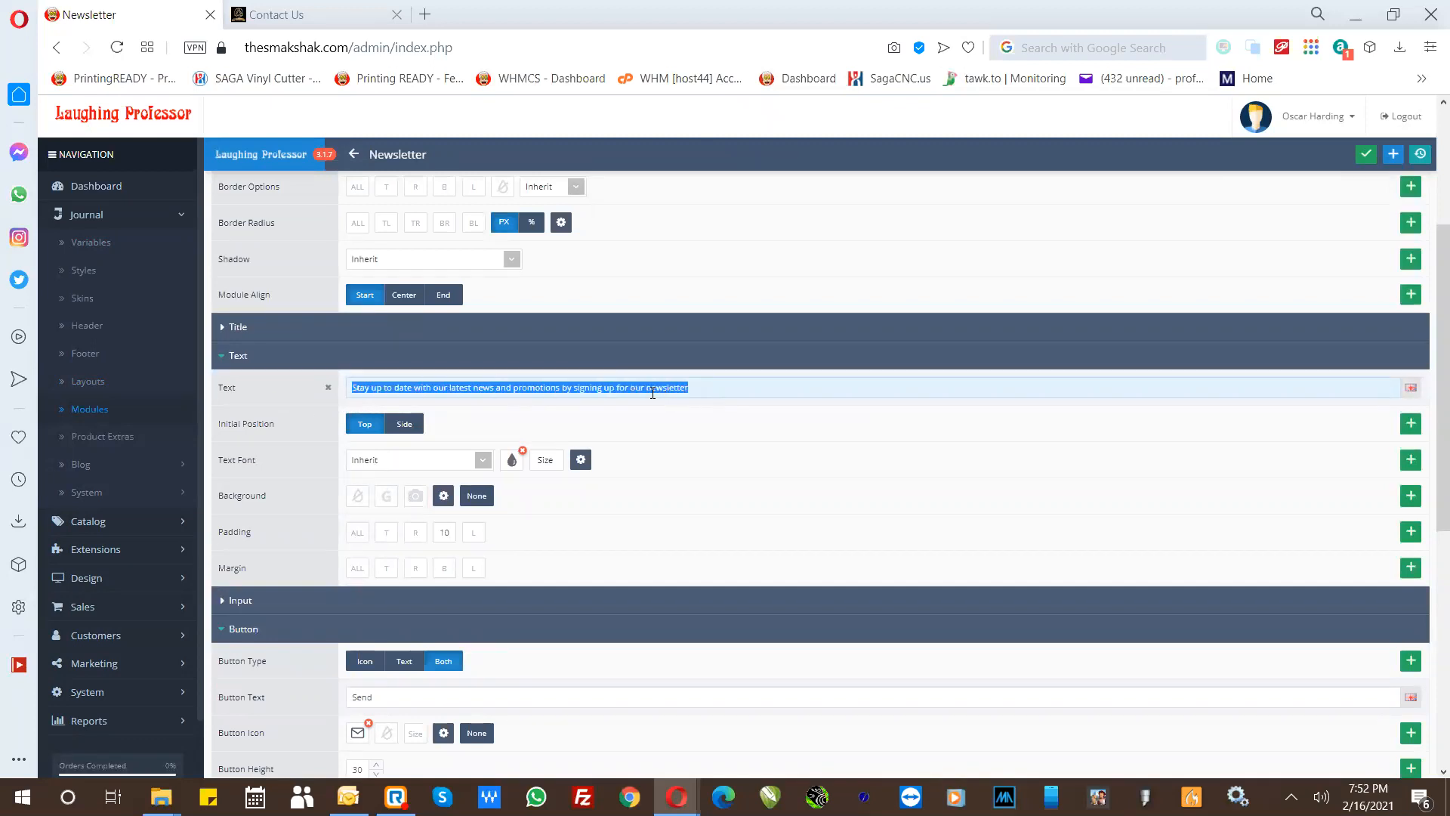
{"action": "key", "text": "ctrl+c"}
{"action": "left_click", "coordinate": [241, 329]}
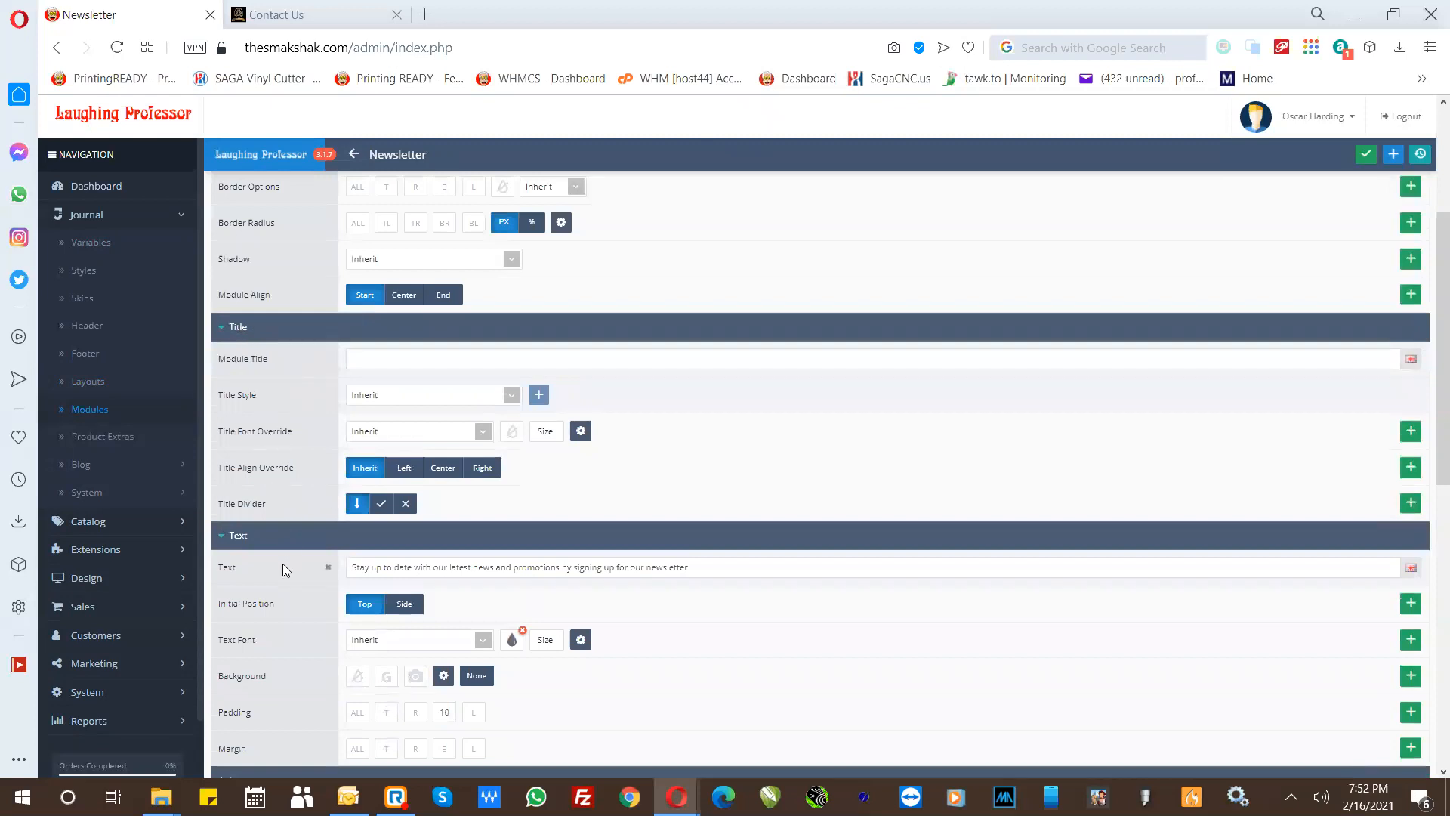
{"action": "scroll", "coordinate": [307, 244], "scroll_direction": "up", "scroll_amount": 2}
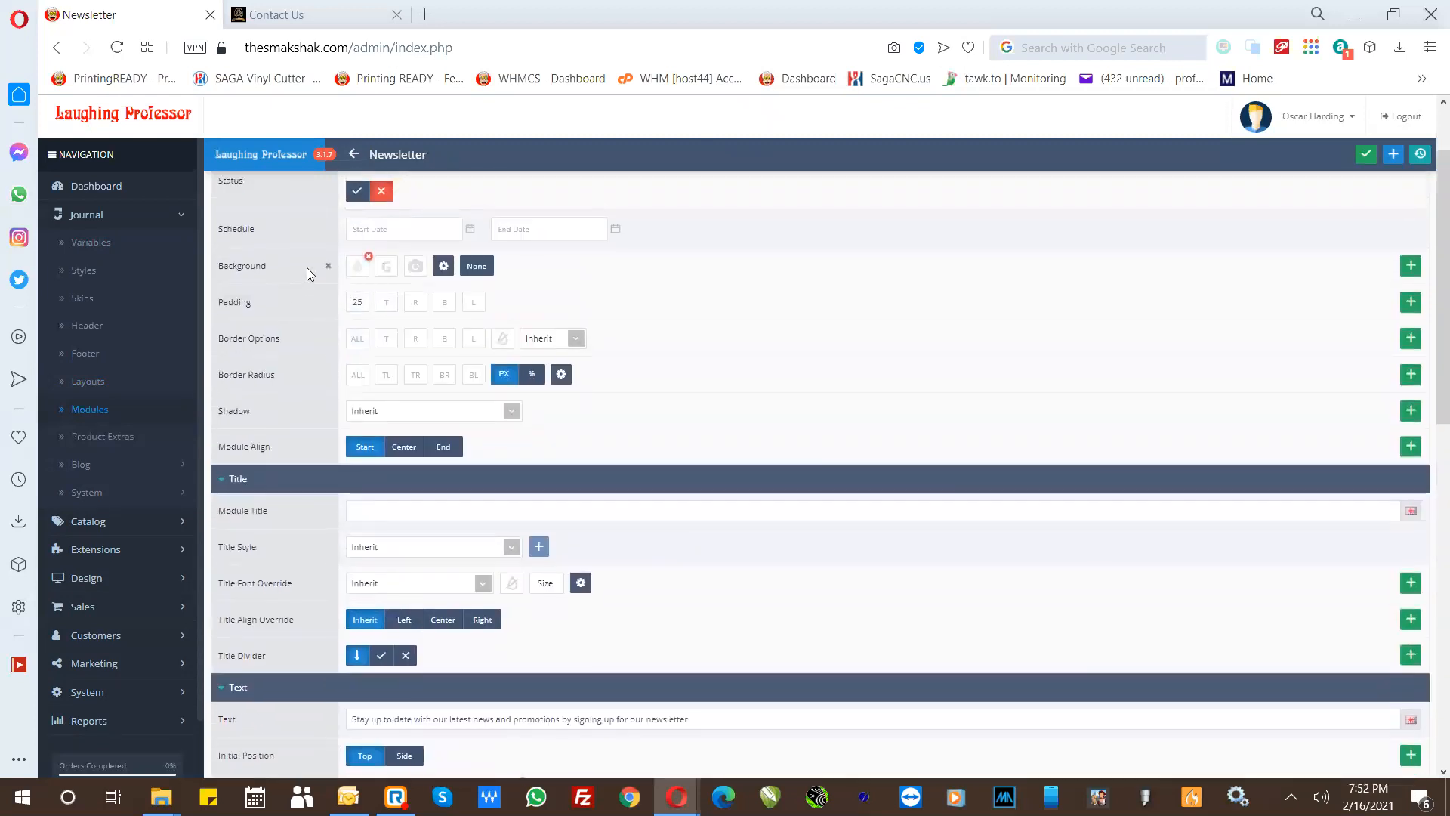
- Return to the newsletter list, open the Footer Newsletter module, and examine its general, title, text and button settings
{"action": "scroll", "coordinate": [307, 267], "scroll_direction": "up", "scroll_amount": 2}
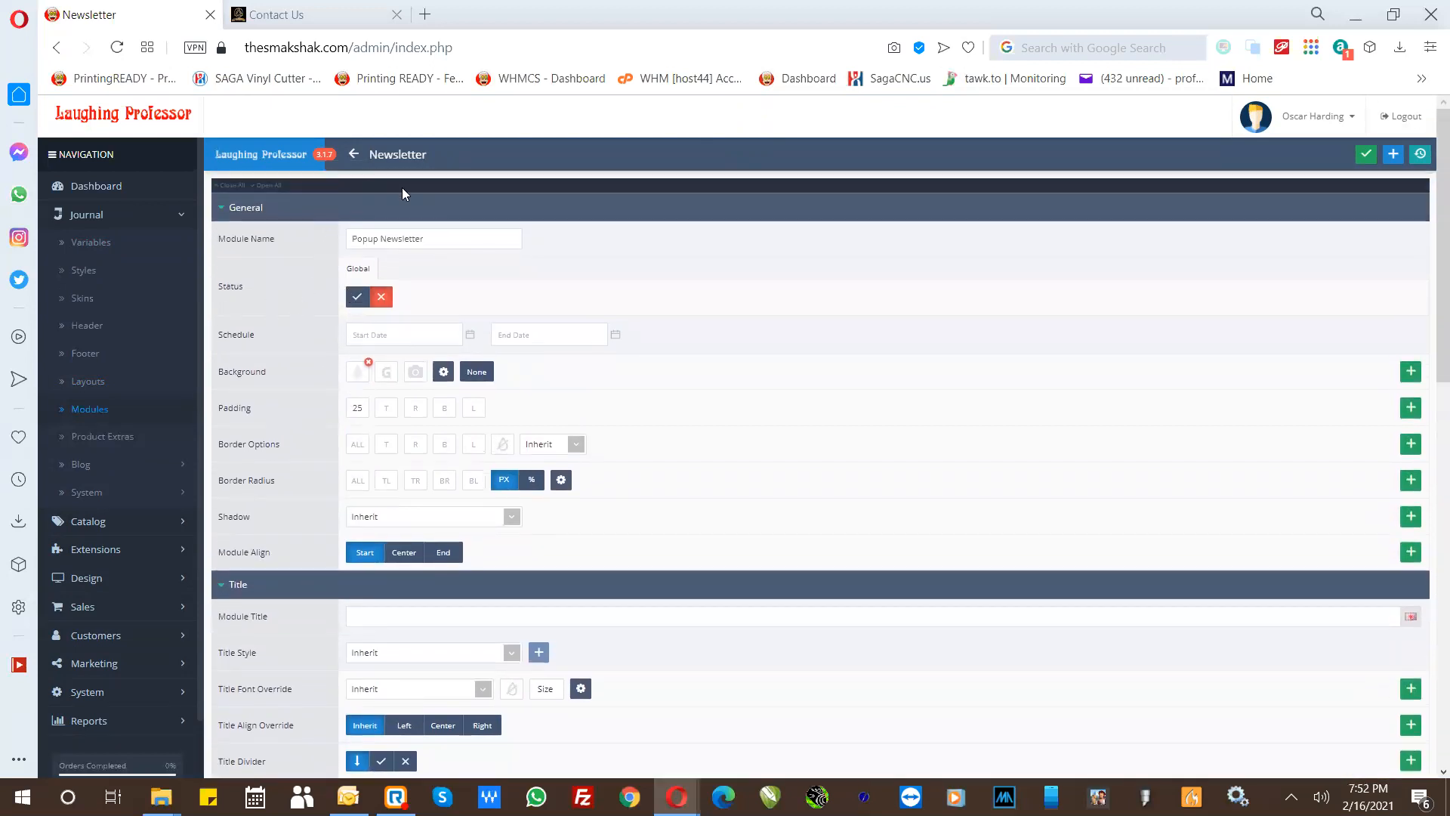
{"action": "left_click", "coordinate": [354, 155]}
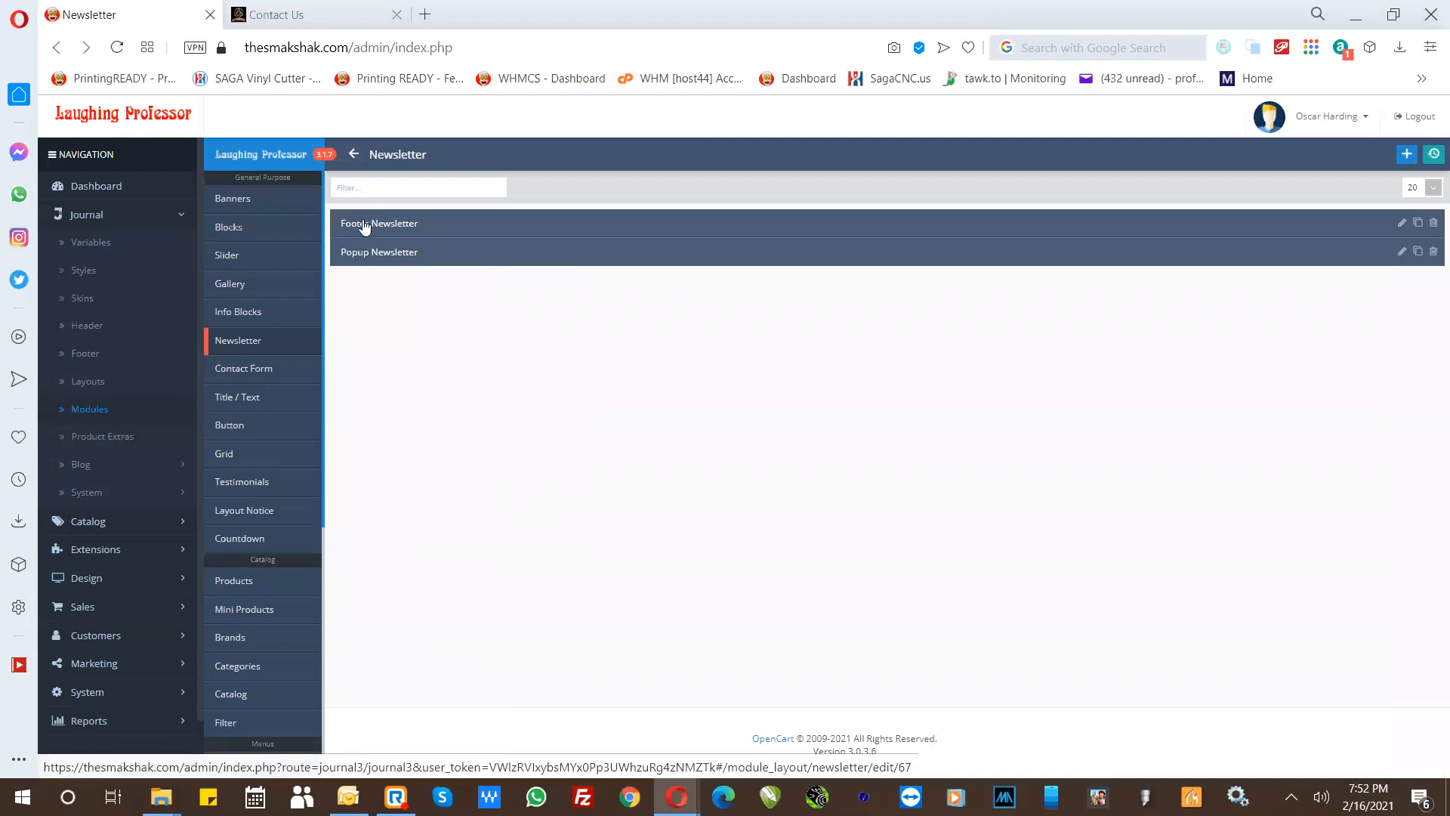
{"action": "left_click", "coordinate": [365, 225]}
{"action": "scroll", "coordinate": [306, 329], "scroll_direction": "down", "scroll_amount": 3}
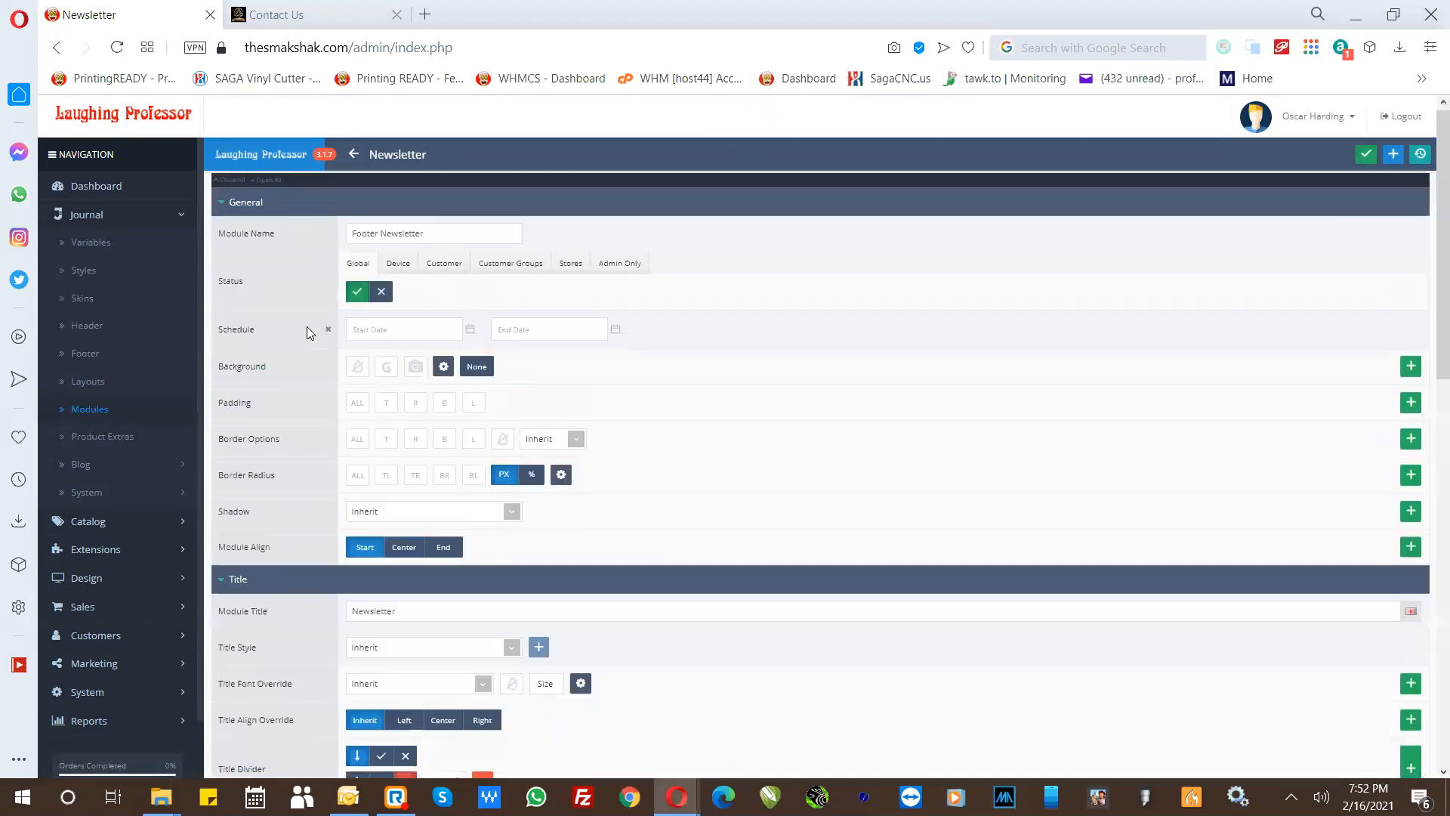
{"action": "scroll", "coordinate": [334, 520], "scroll_direction": "down", "scroll_amount": 3}
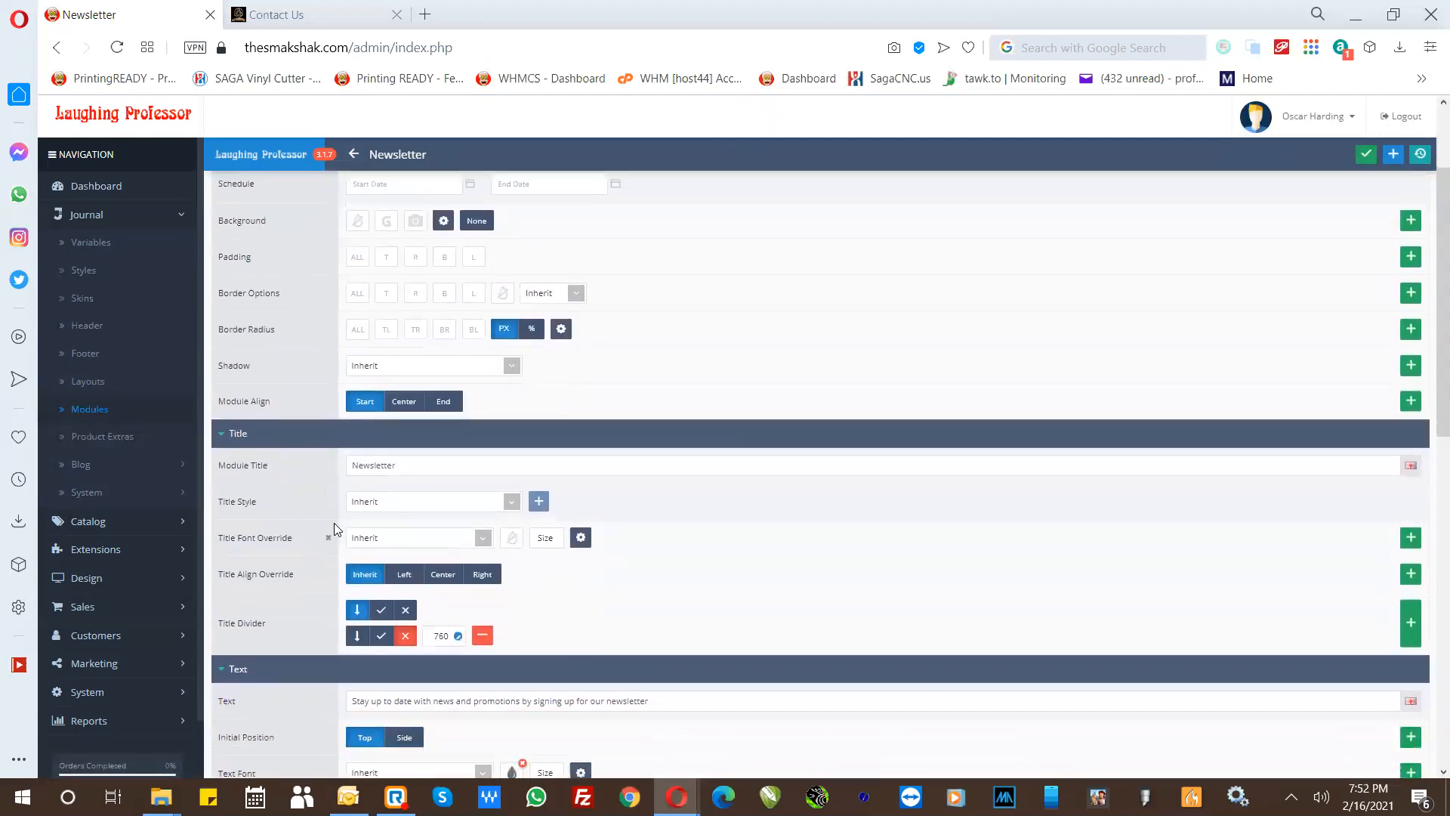
{"action": "scroll", "coordinate": [390, 645], "scroll_direction": "up", "scroll_amount": 6}
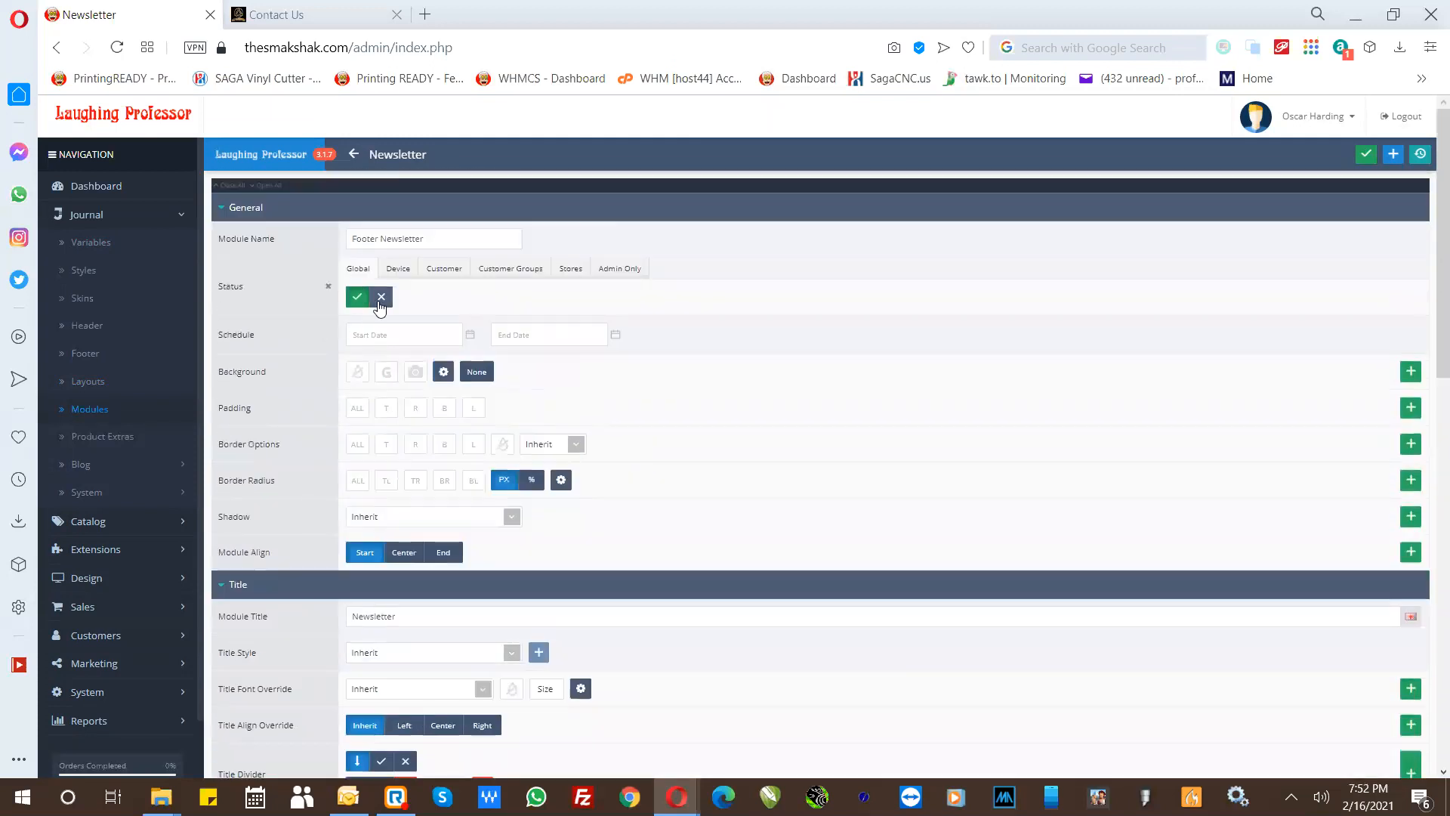
{"action": "scroll", "coordinate": [377, 476], "scroll_direction": "down", "scroll_amount": 10}
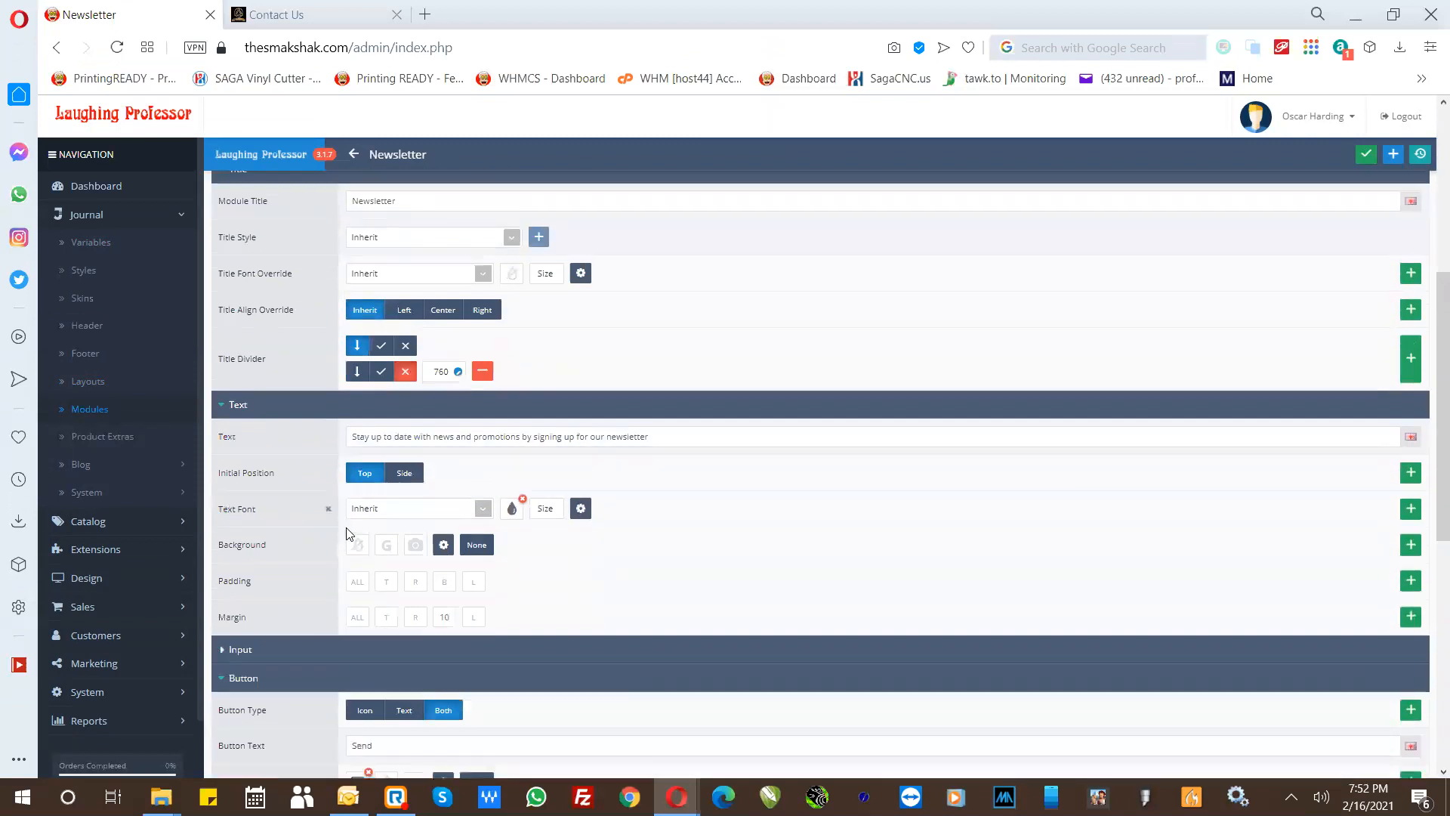
{"action": "scroll", "coordinate": [592, 423], "scroll_direction": "down", "scroll_amount": 5}
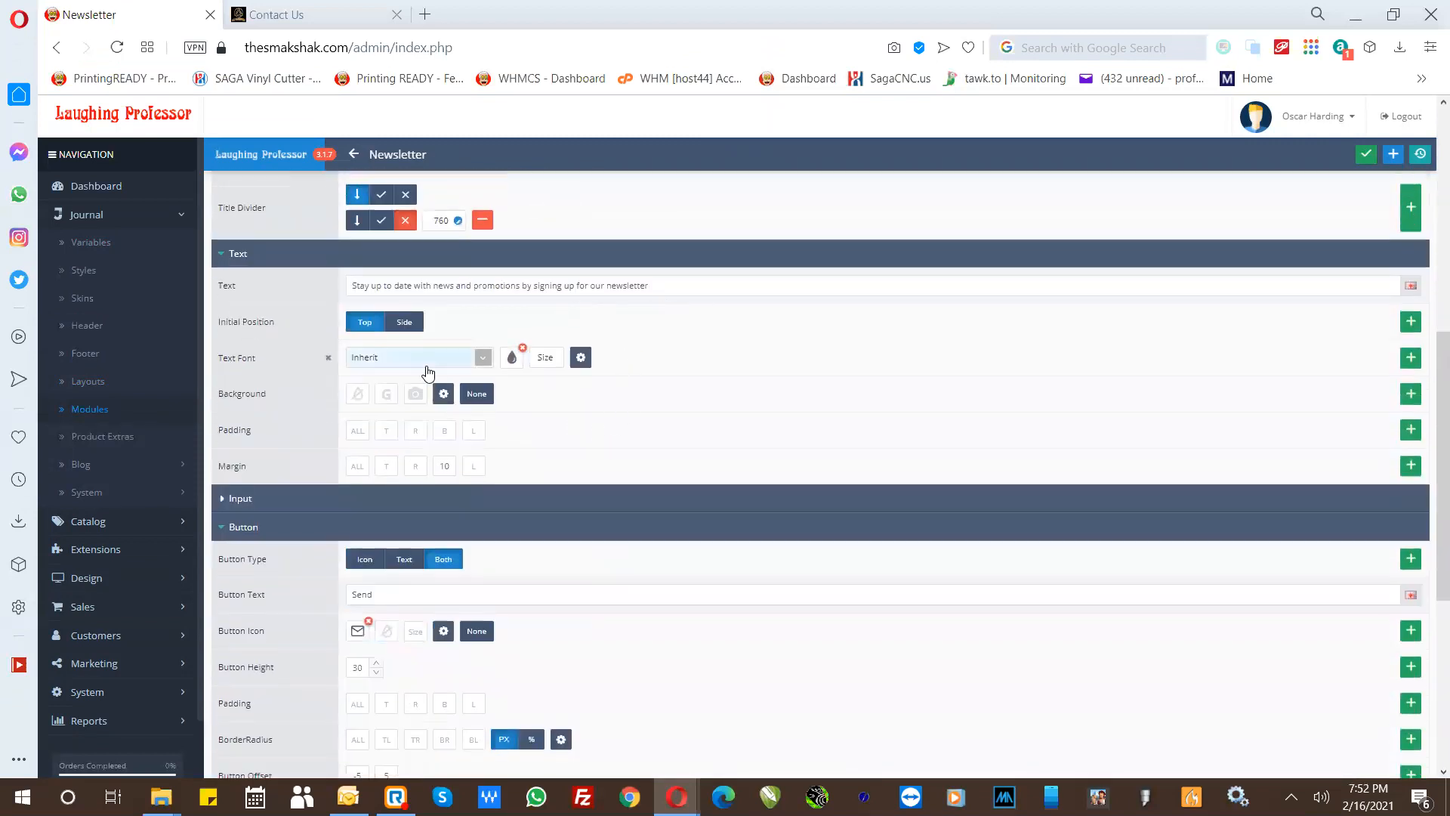
{"action": "scroll", "coordinate": [306, 600], "scroll_direction": "down", "scroll_amount": 1}
{"action": "scroll", "coordinate": [307, 599], "scroll_direction": "down", "scroll_amount": 8}
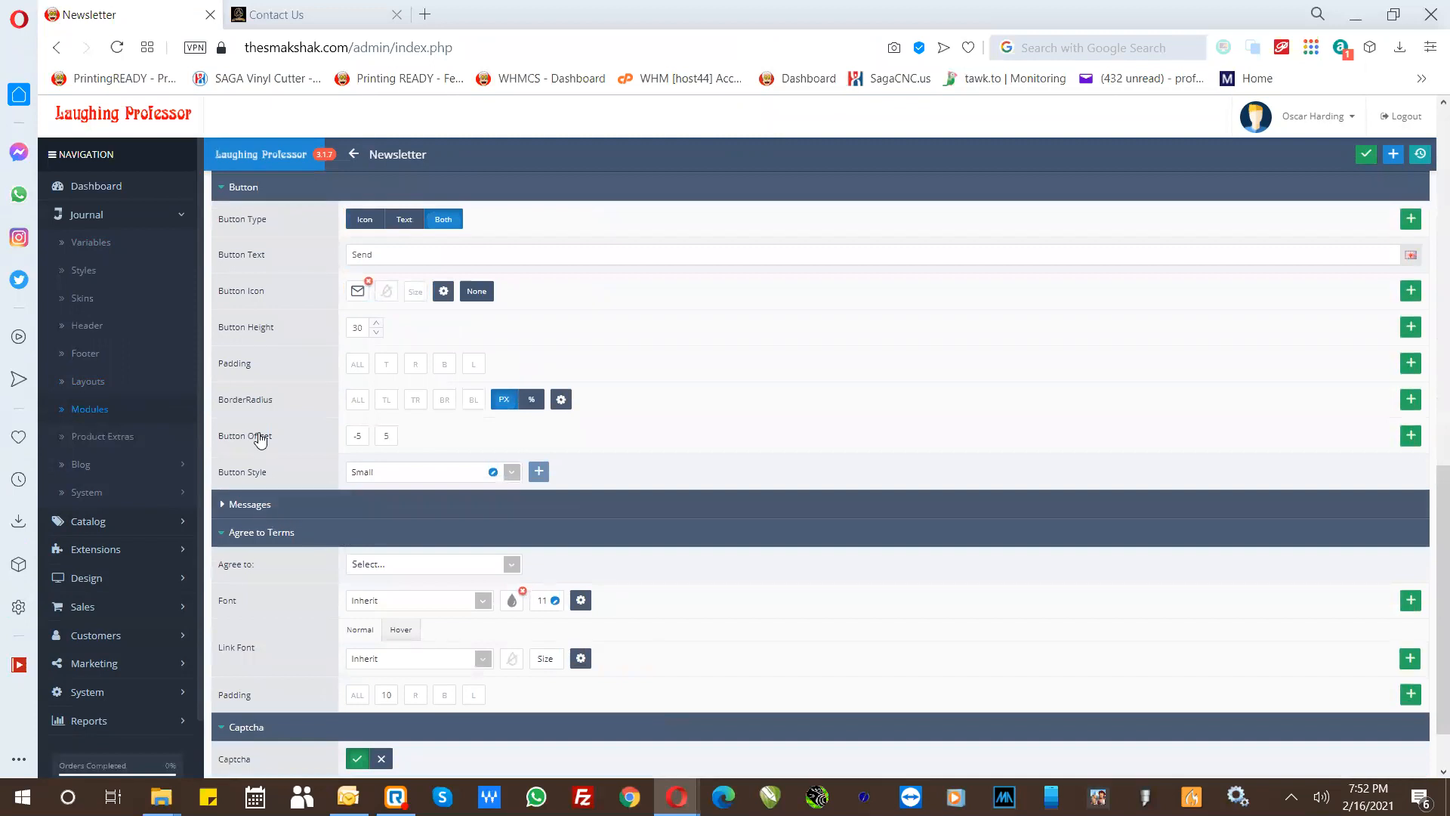
- Expand the Footer Newsletter's Messages section and examine its subscribe, unsubscribe and admin e-mail alert settings
{"action": "left_click", "coordinate": [261, 503]}
{"action": "left_click", "coordinate": [261, 512]}
{"action": "left_click", "coordinate": [260, 504]}
{"action": "scroll", "coordinate": [355, 548], "scroll_direction": "down", "scroll_amount": 1}
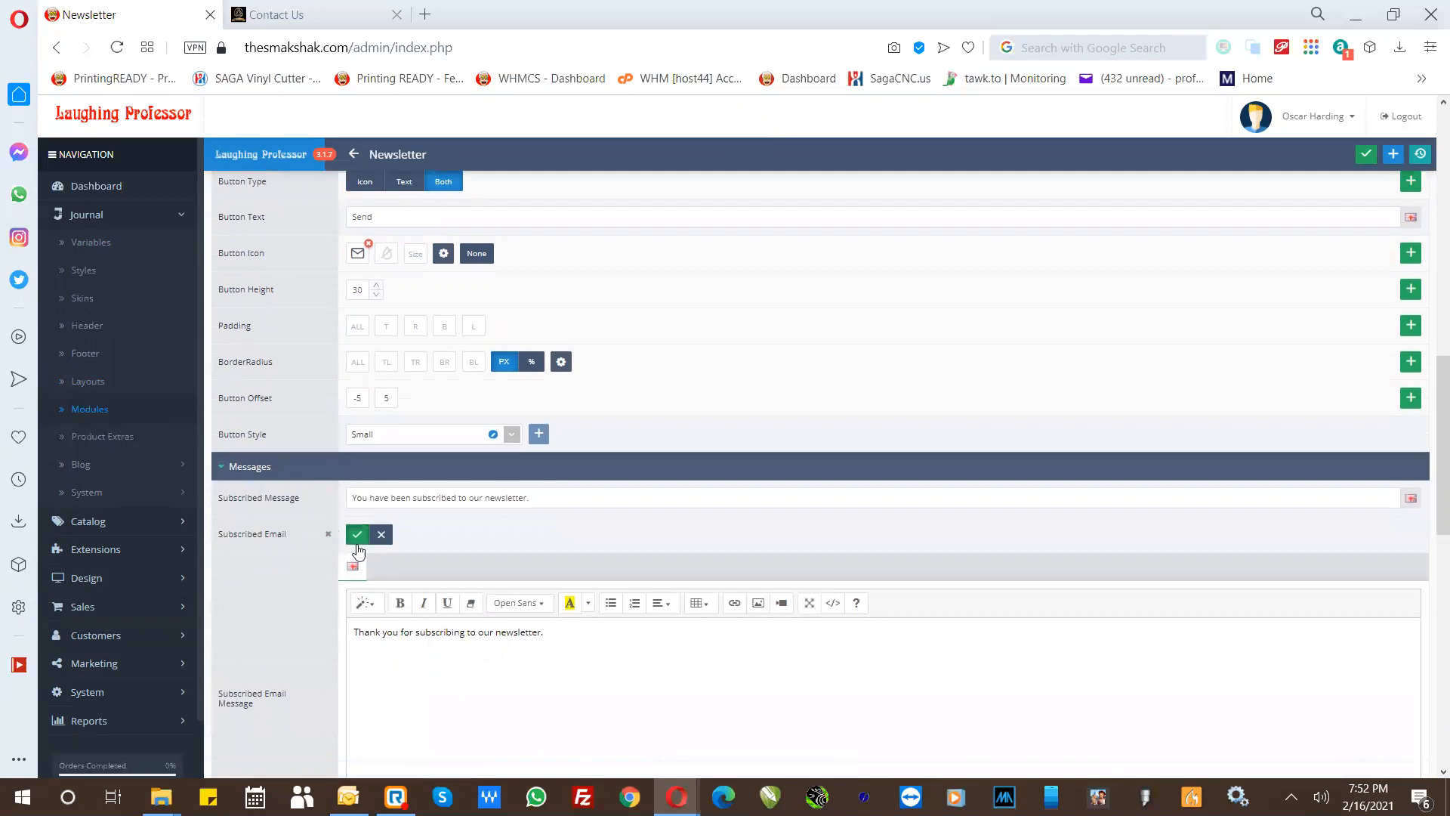
{"action": "scroll", "coordinate": [437, 542], "scroll_direction": "down", "scroll_amount": 3}
{"action": "scroll", "coordinate": [325, 542], "scroll_direction": "down", "scroll_amount": 5}
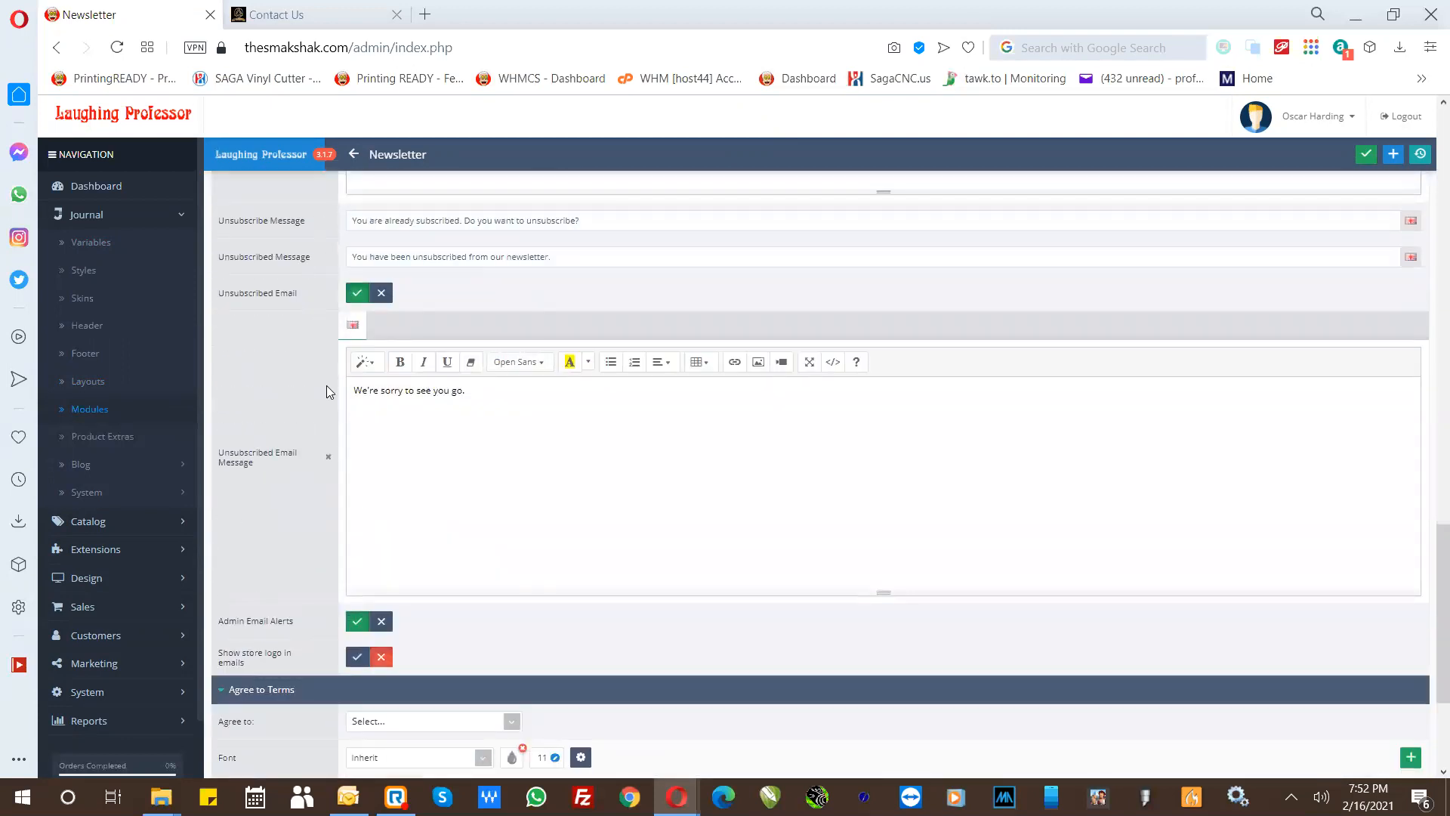
{"action": "scroll", "coordinate": [310, 473], "scroll_direction": "down", "scroll_amount": 3}
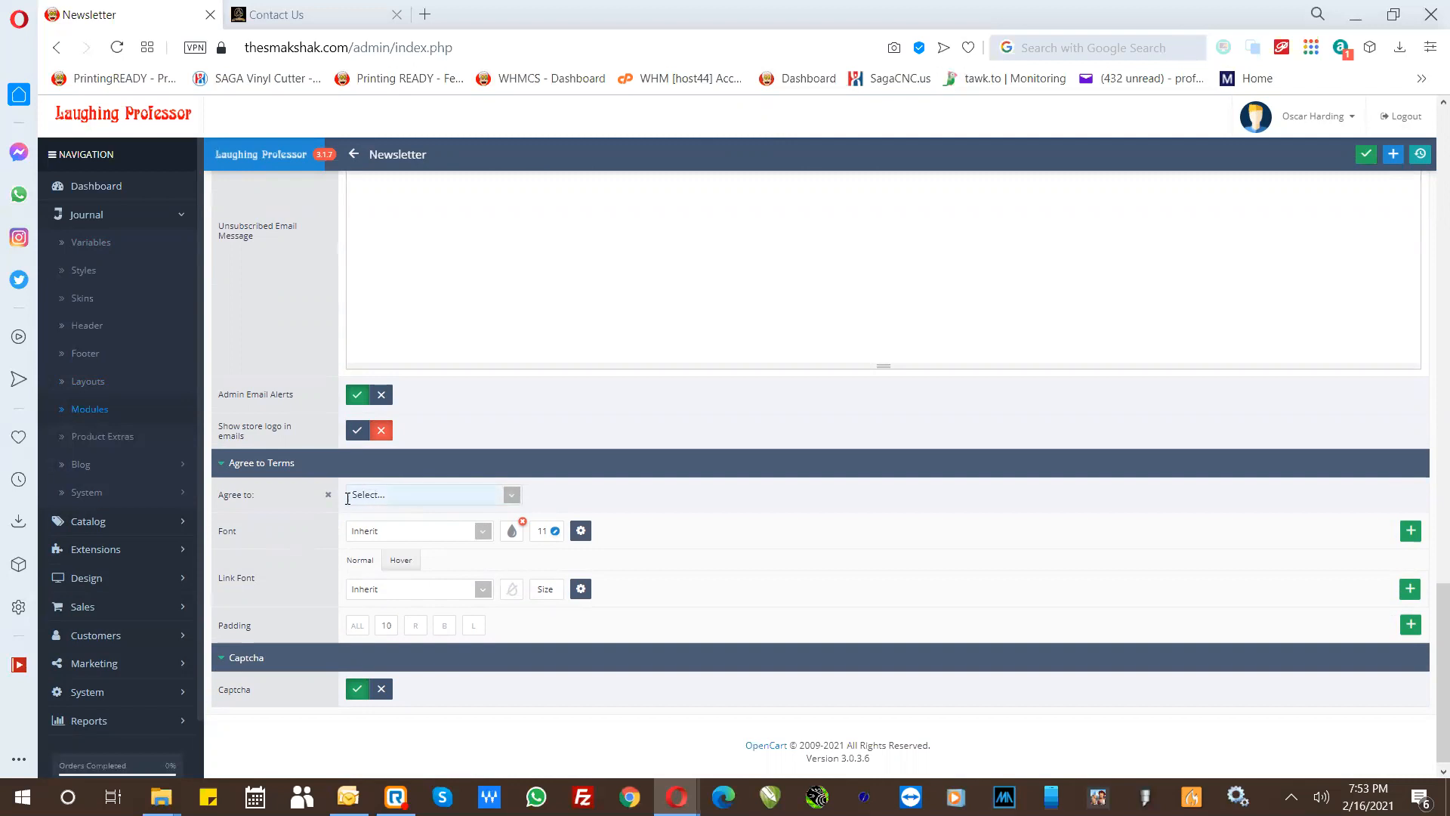
- Check the page choices for the newsletter's terms agreement without picking one, and switch its captcha off and back on
{"action": "left_click", "coordinate": [385, 497]}
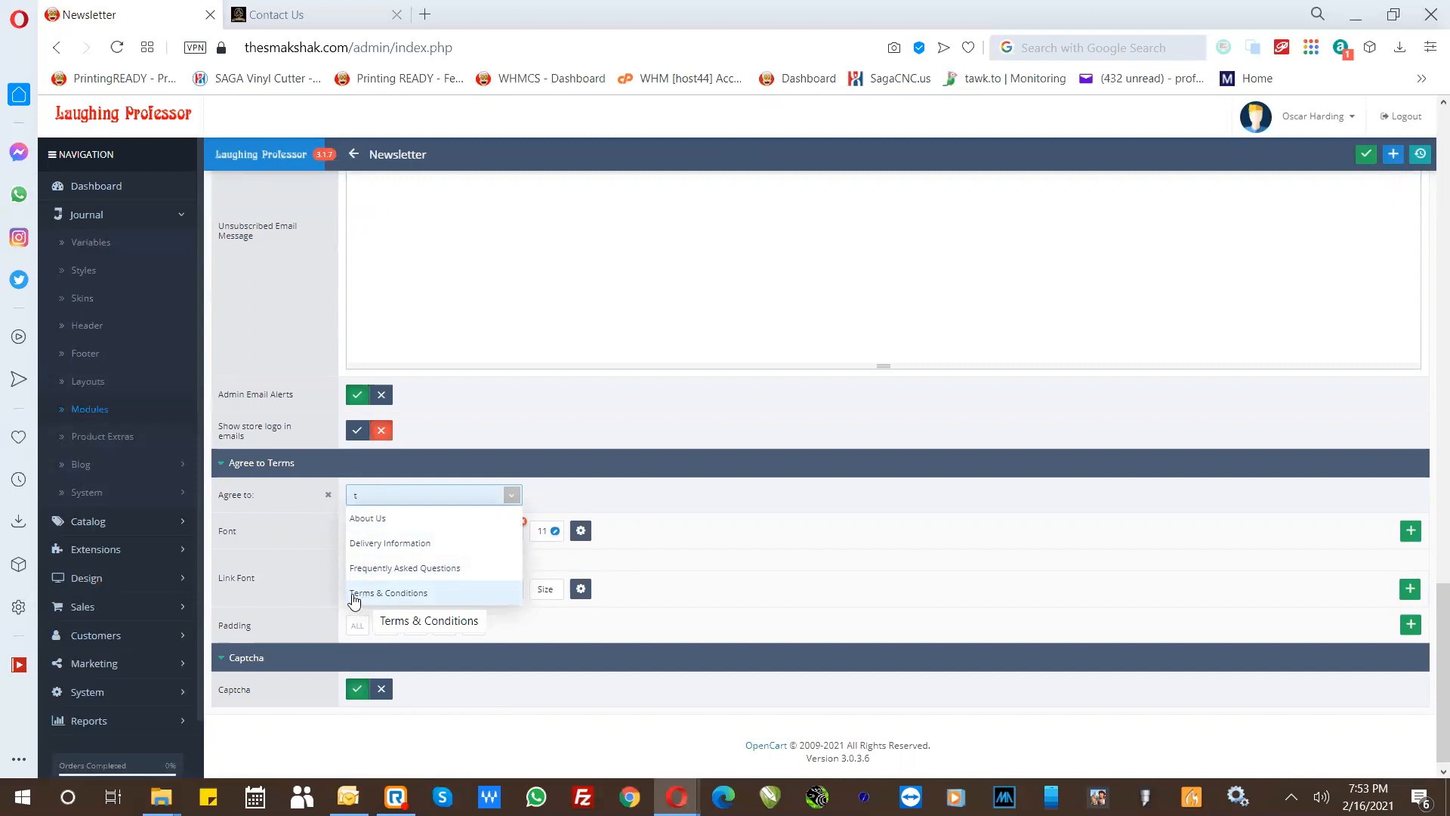
{"action": "left_click", "coordinate": [305, 583]}
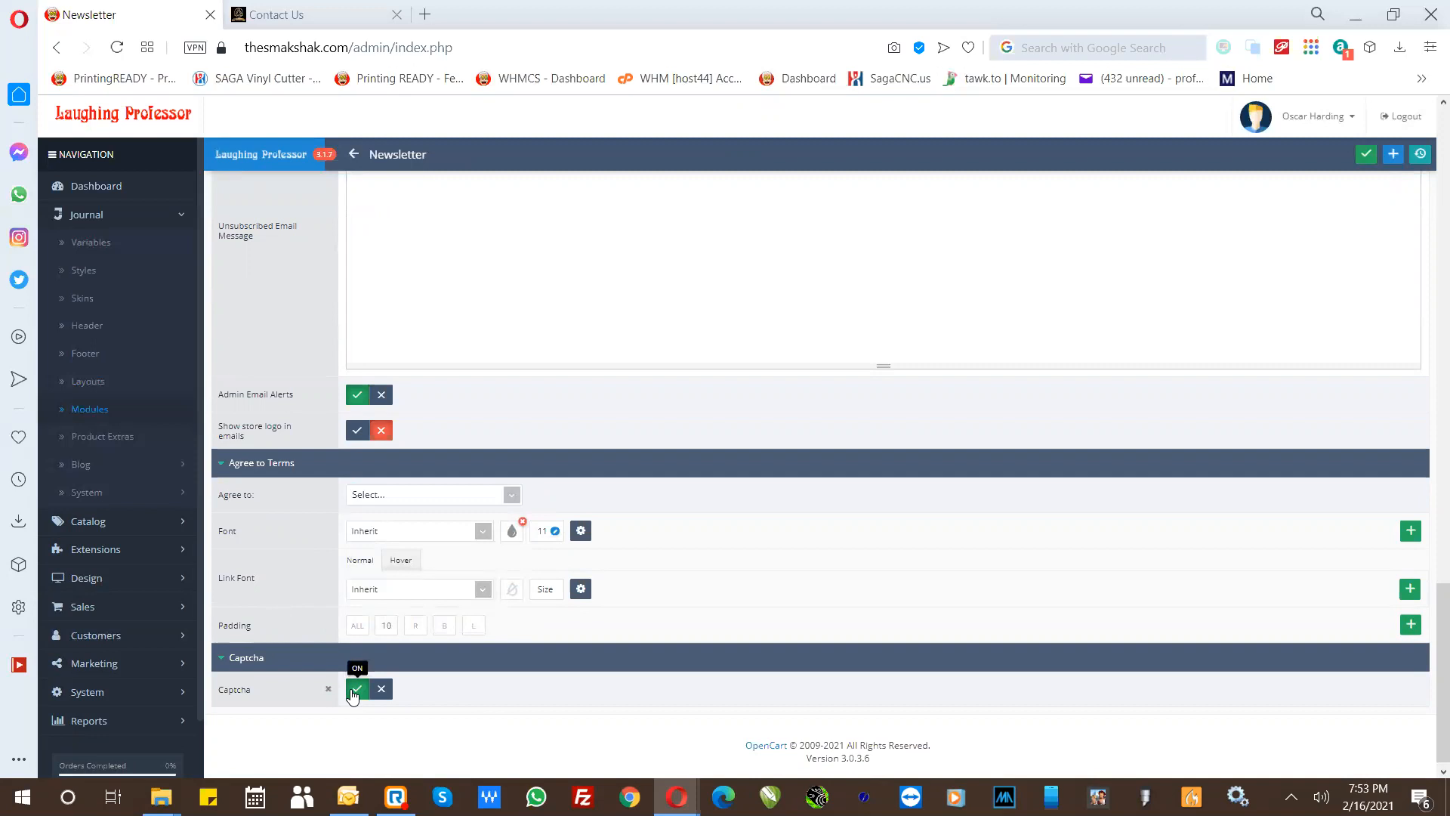
{"action": "left_click", "coordinate": [381, 689]}
{"action": "left_click", "coordinate": [358, 689]}
- Save the Footer Newsletter module and return to the newsletter list
{"action": "scroll", "coordinate": [1145, 378], "scroll_direction": "up", "scroll_amount": 10}
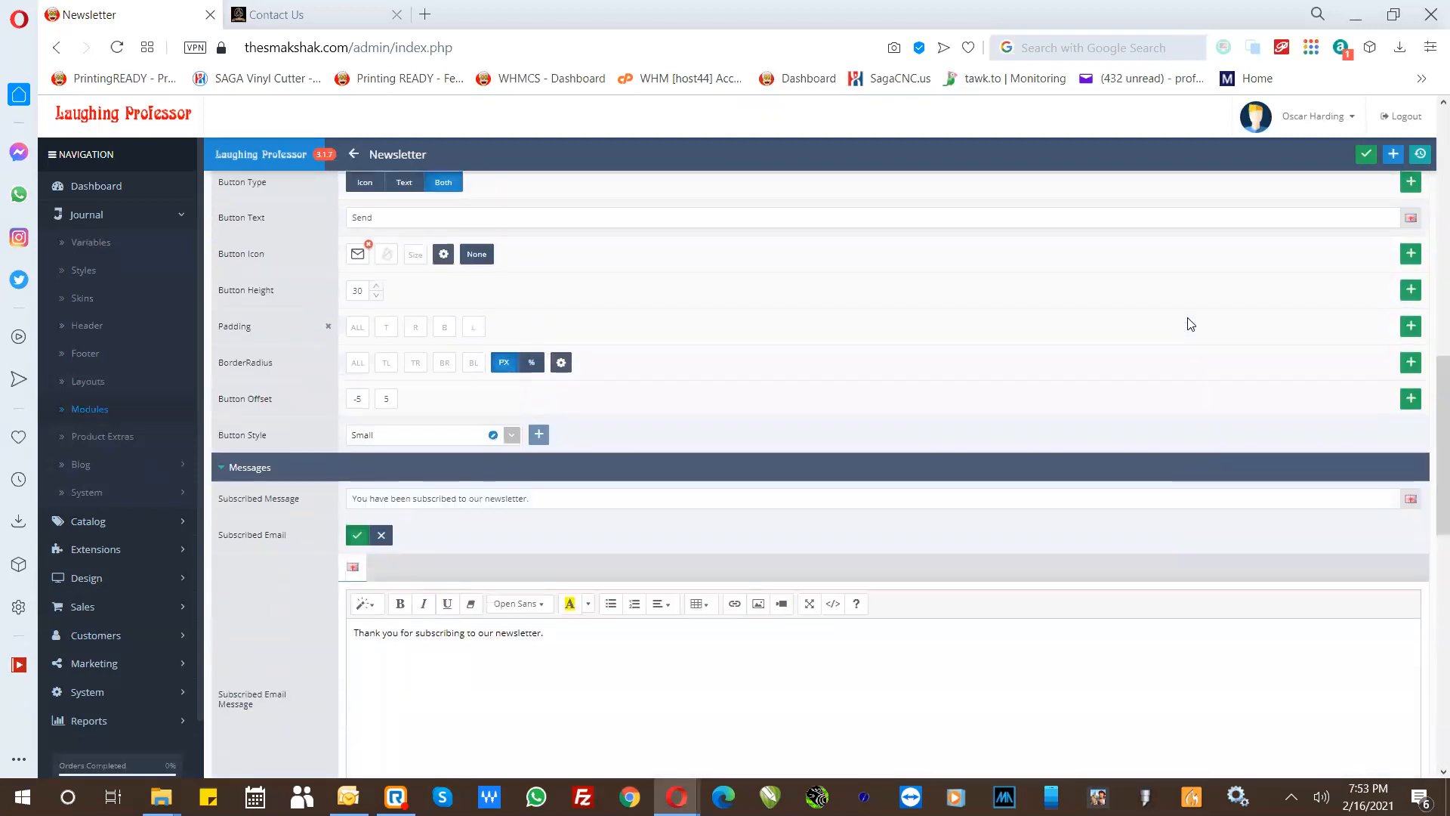
{"action": "scroll", "coordinate": [1191, 323], "scroll_direction": "up", "scroll_amount": 4}
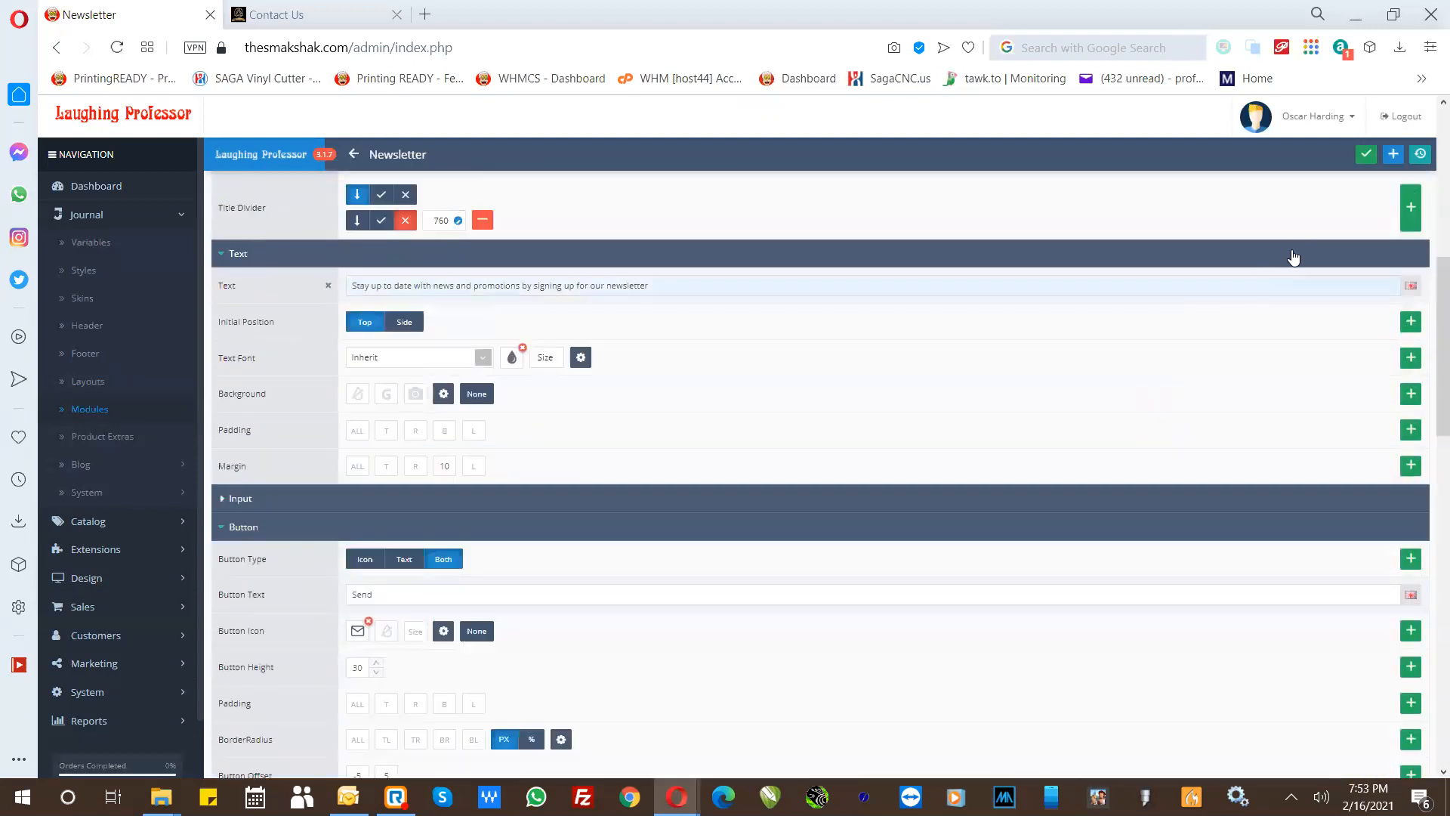
{"action": "left_click", "coordinate": [1367, 155]}
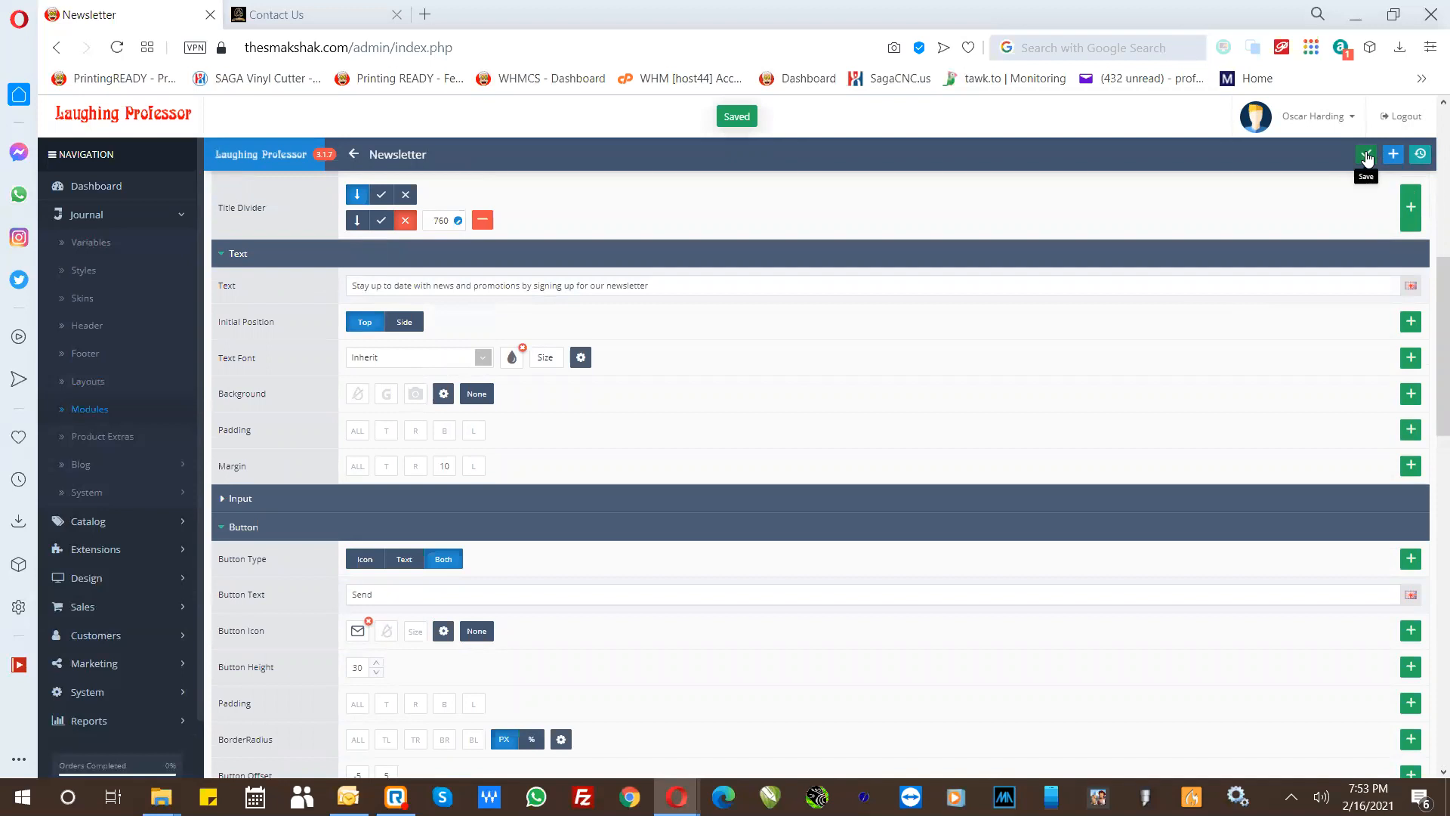
{"action": "left_click", "coordinate": [358, 160]}
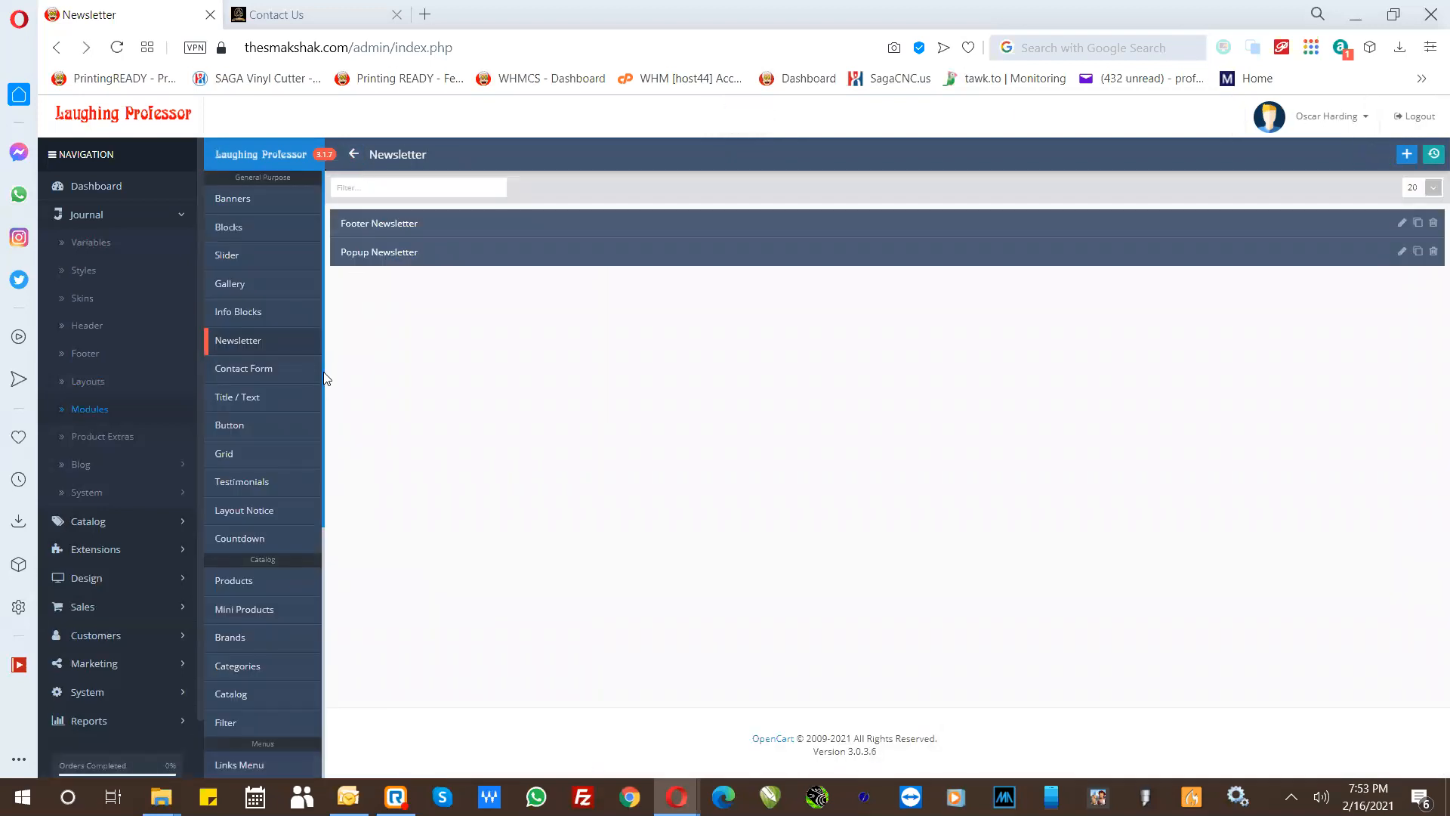
- Look through the Journal module types, then view the storefront's home page and open its FULLWIDTH menu
{"action": "left_click_drag", "start_coordinate": [324, 373], "coordinate": [346, 647]}
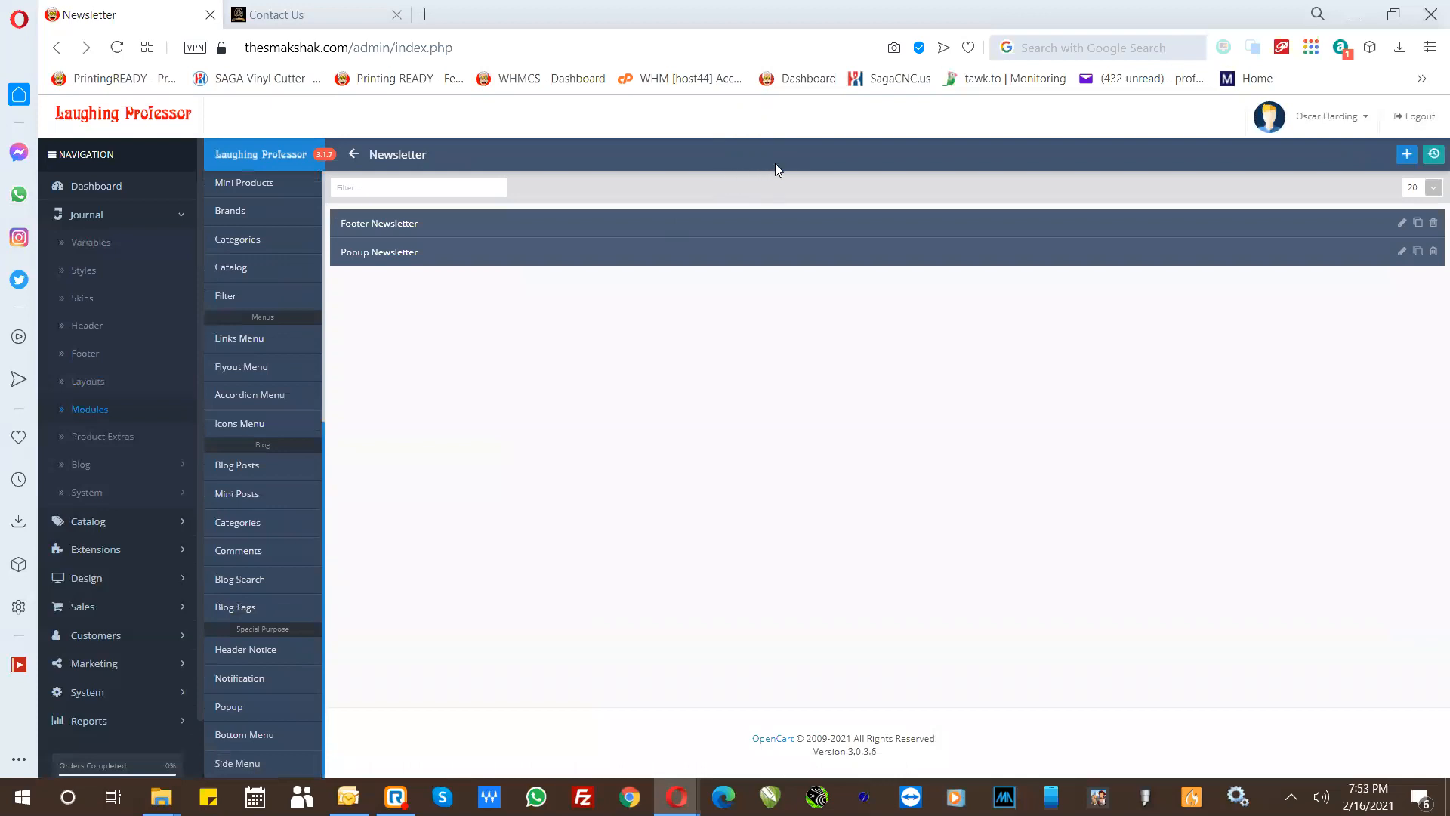
{"action": "left_click", "coordinate": [355, 15]}
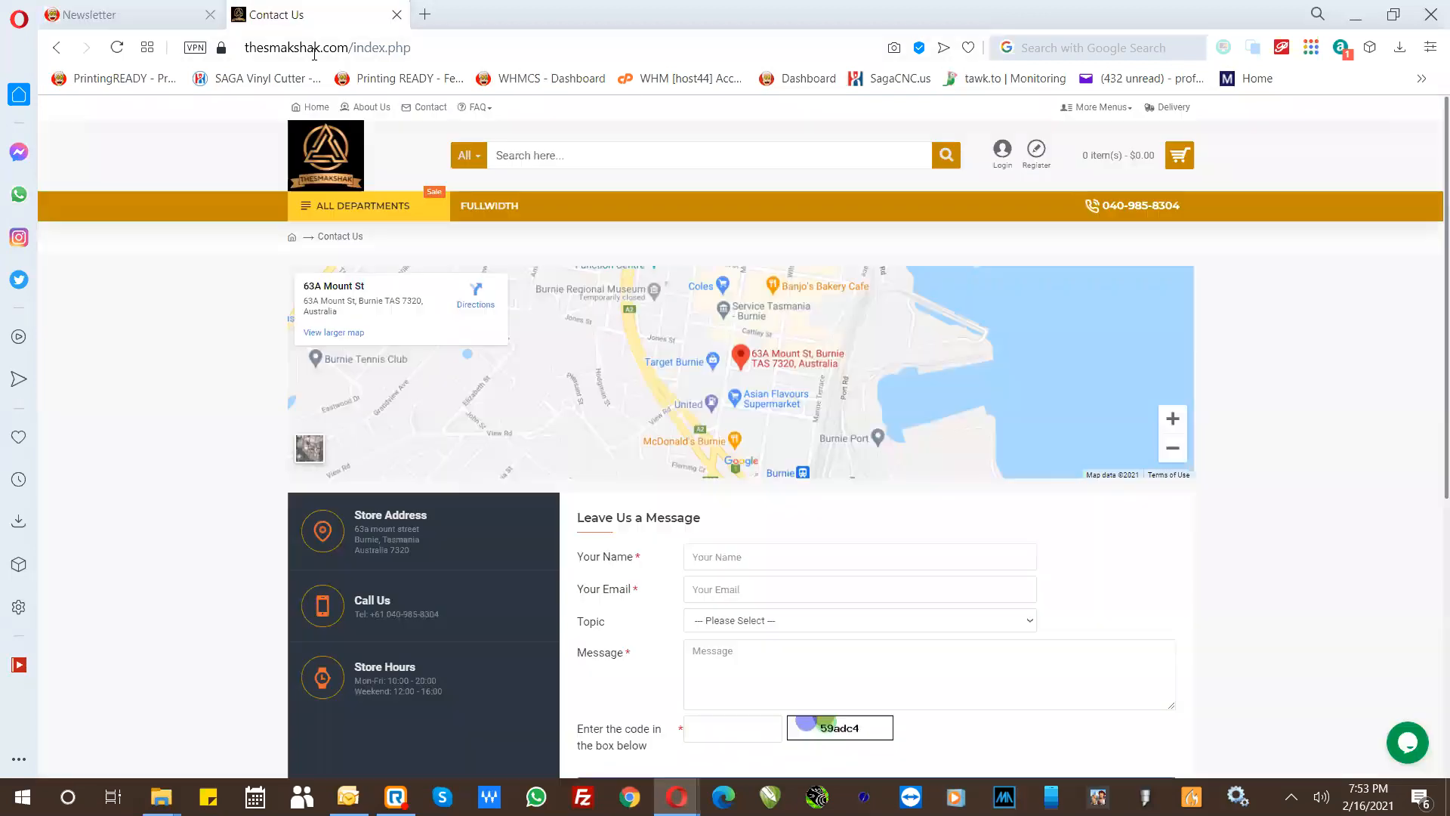
{"action": "left_click", "coordinate": [294, 111]}
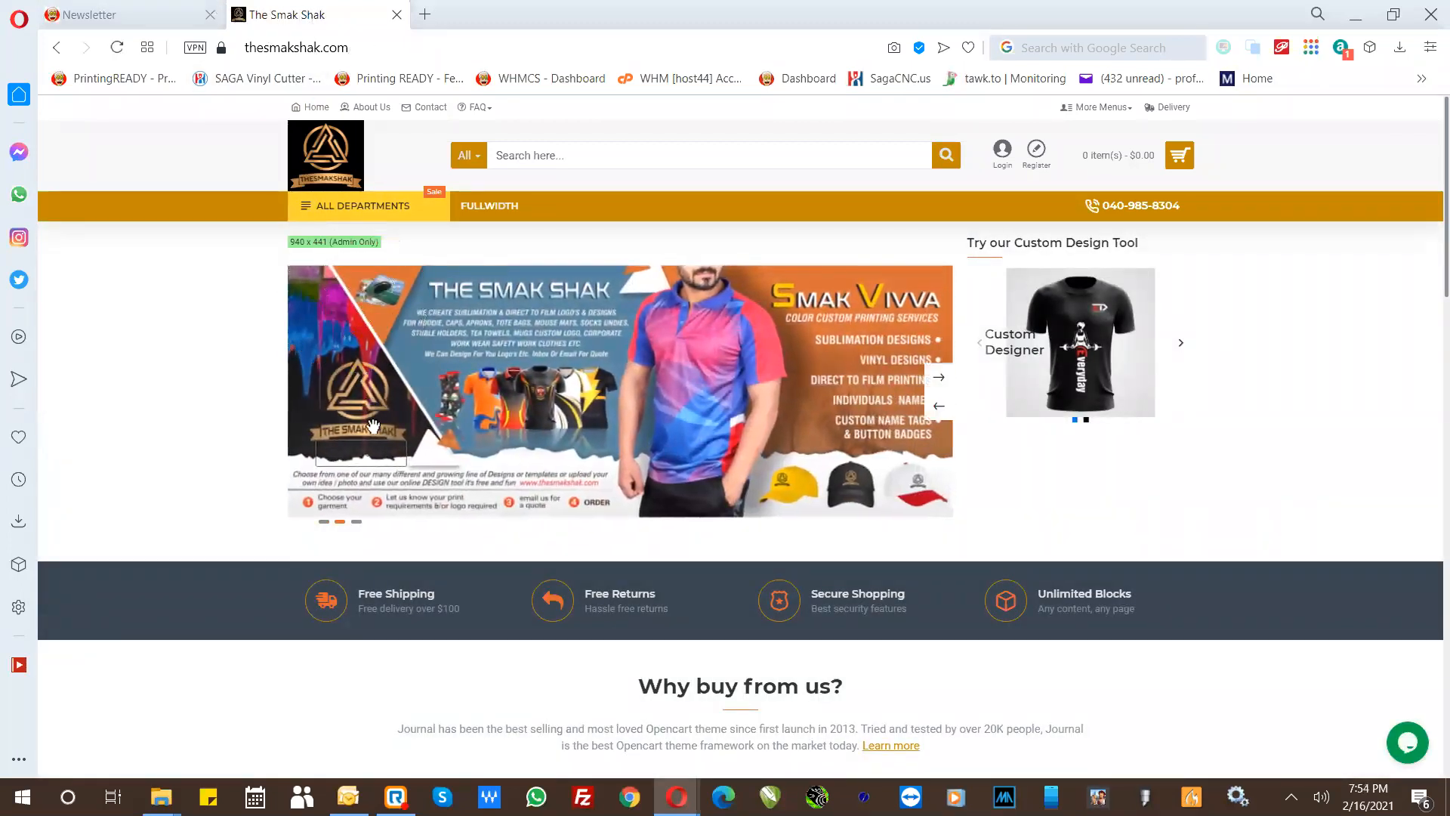
{"action": "left_click", "coordinate": [162, 10]}
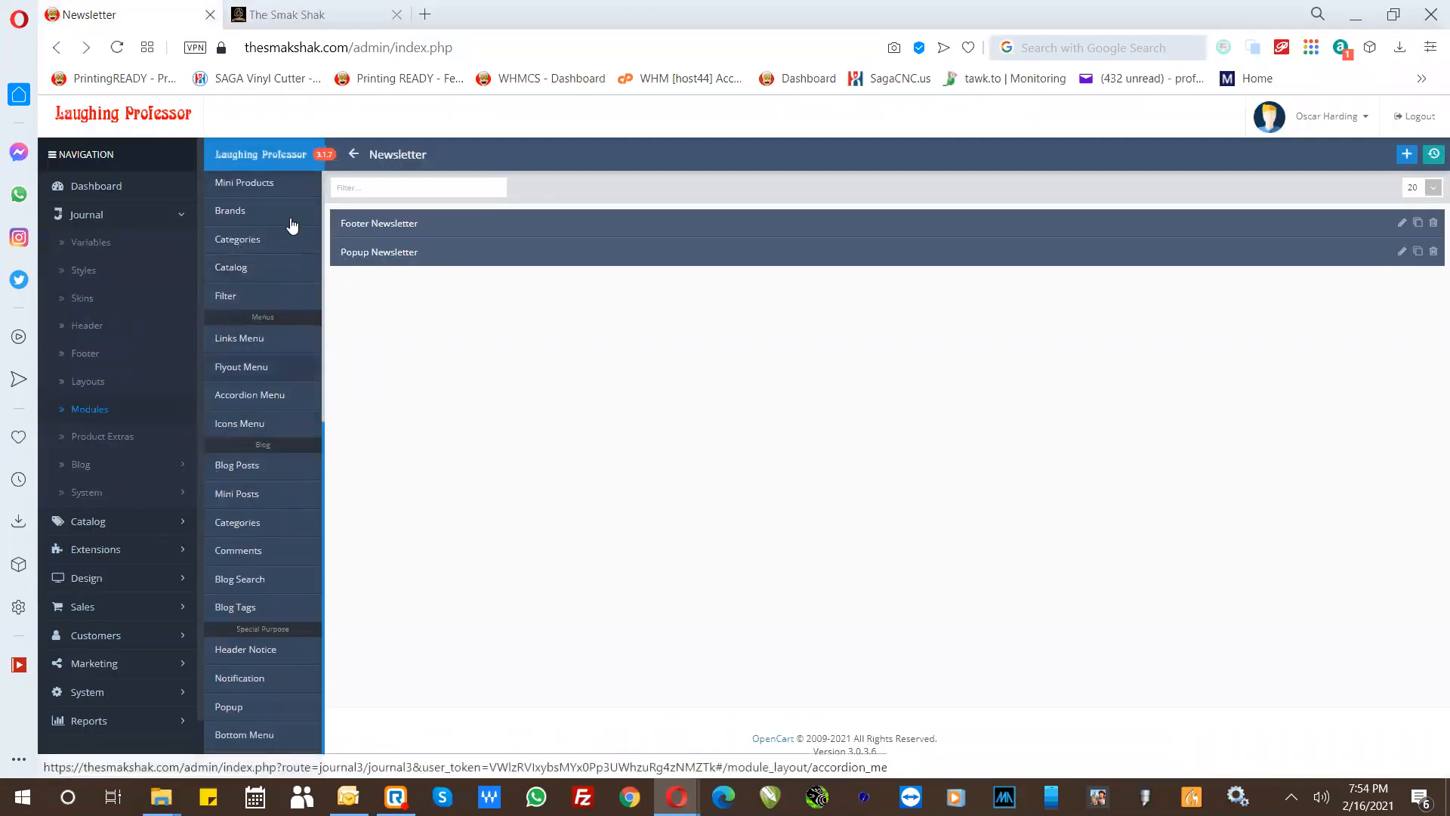
{"action": "left_click", "coordinate": [318, 15]}
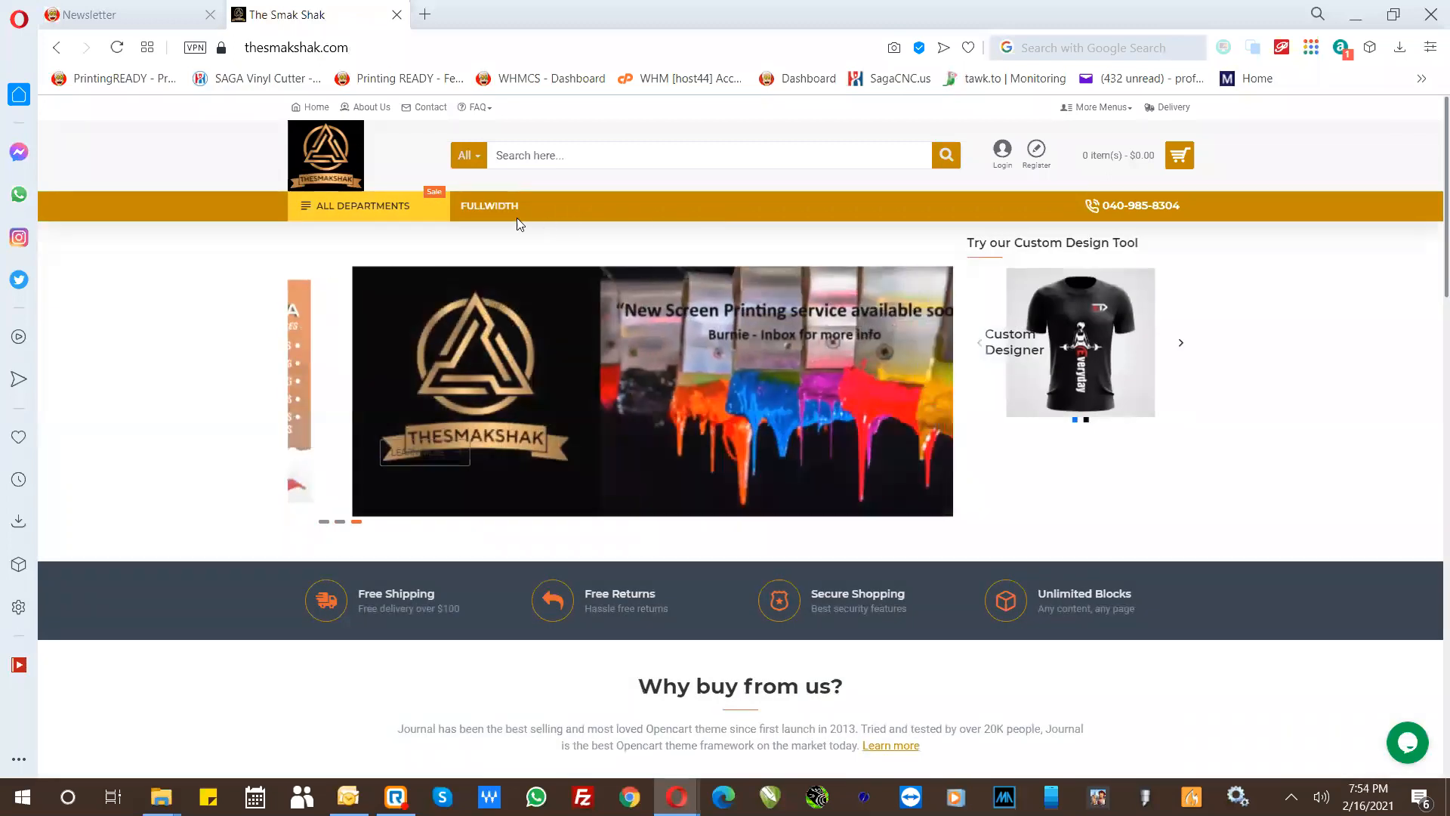
{"action": "mouse_move", "coordinate": [490, 214]}
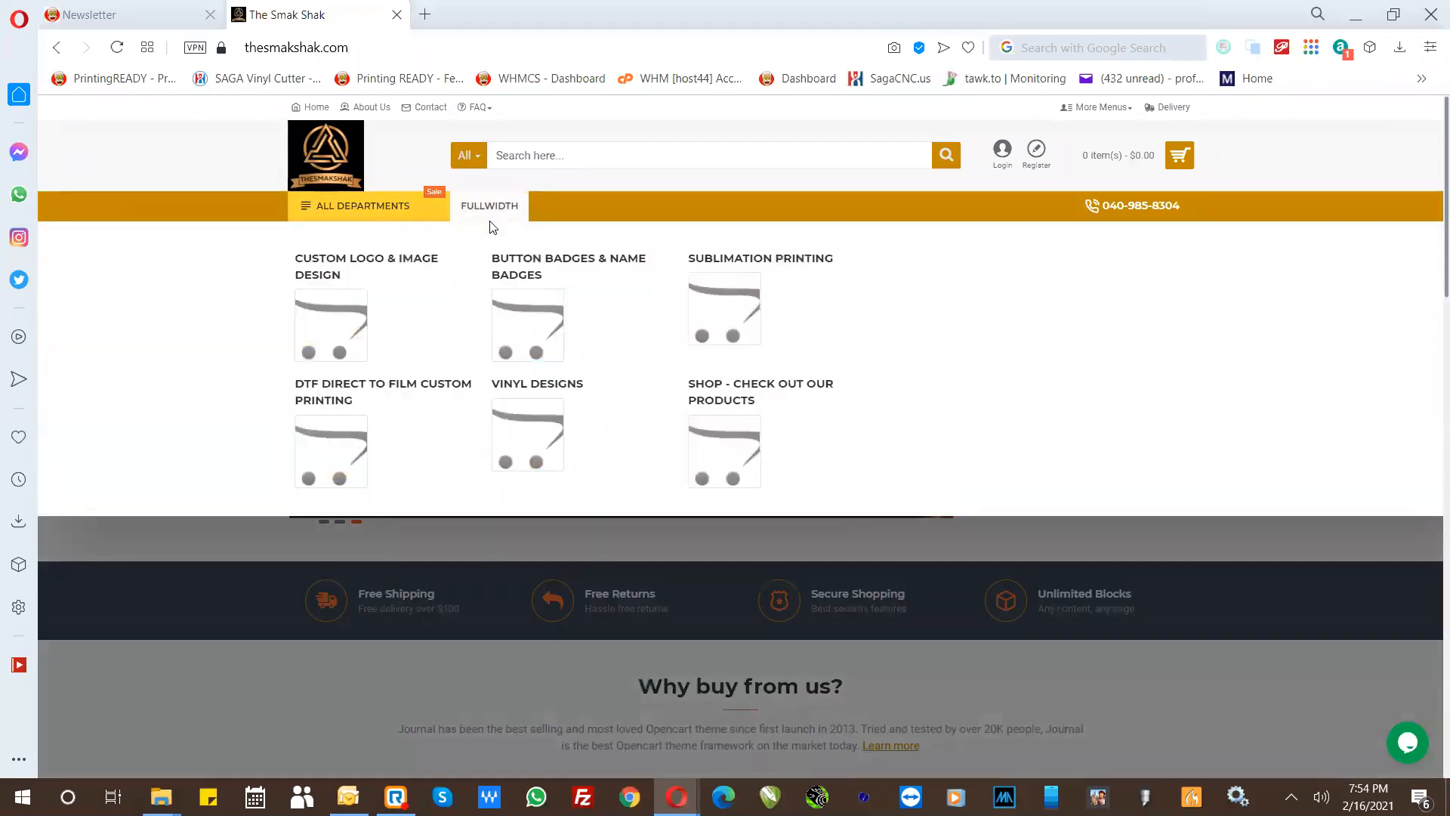
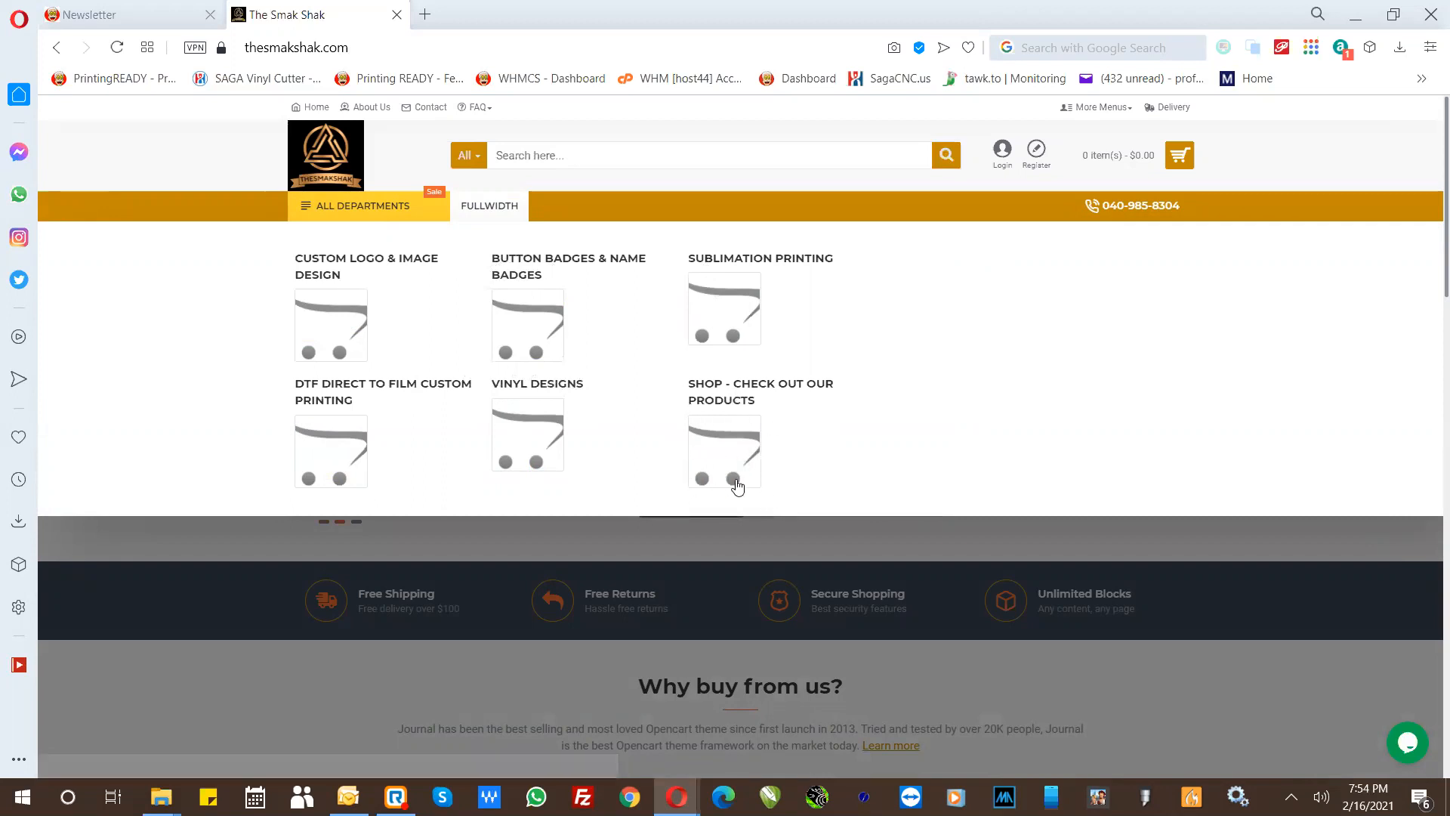
- Look through the storefront's FULLWIDTH and ALL DEPARTMENTS menus, then open the Shop Products page from Popular Links
{"action": "left_click", "coordinate": [726, 455]}
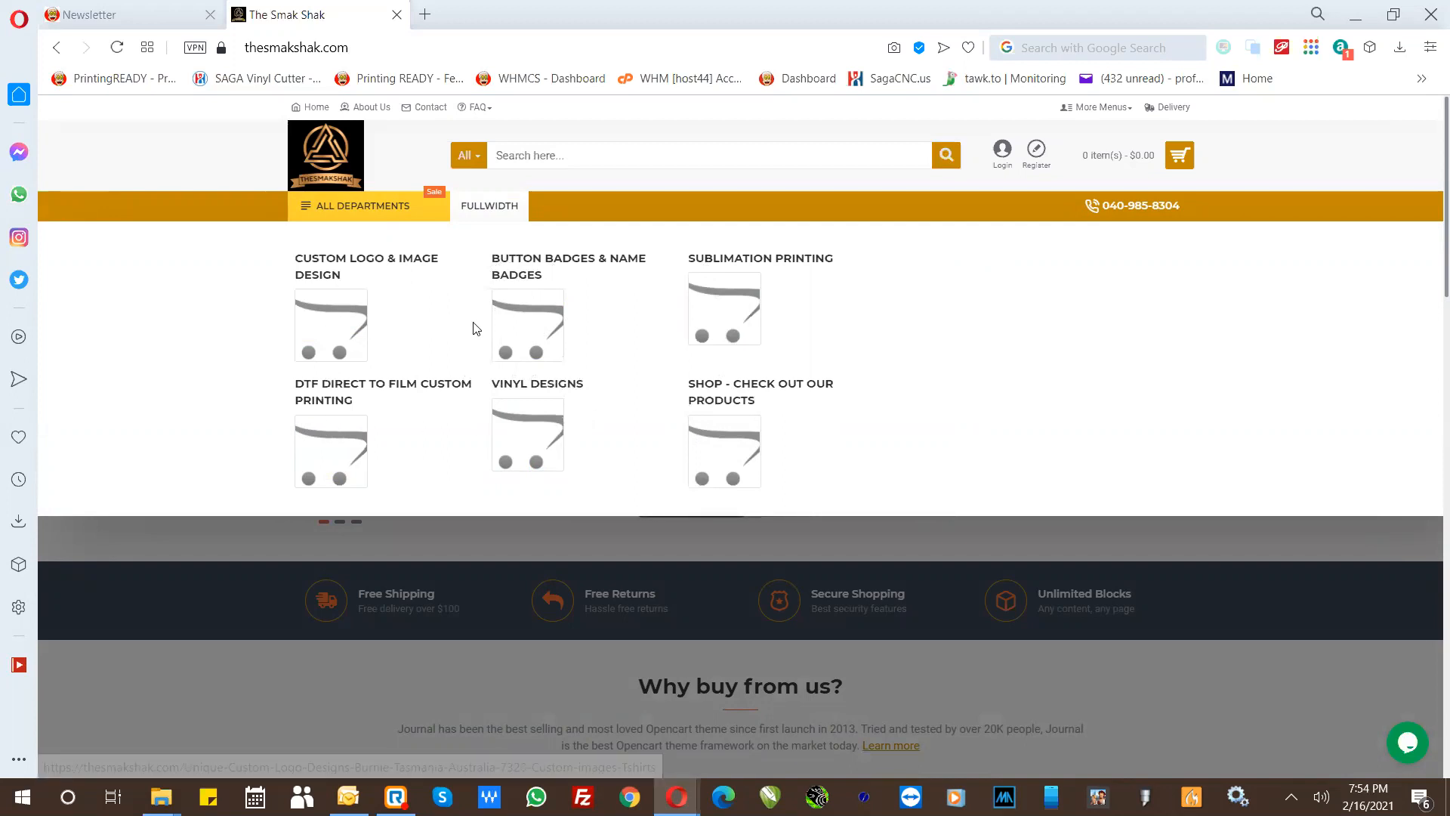
{"action": "left_click", "coordinate": [518, 334]}
{"action": "mouse_move", "coordinate": [316, 201]}
{"action": "mouse_move", "coordinate": [313, 236]}
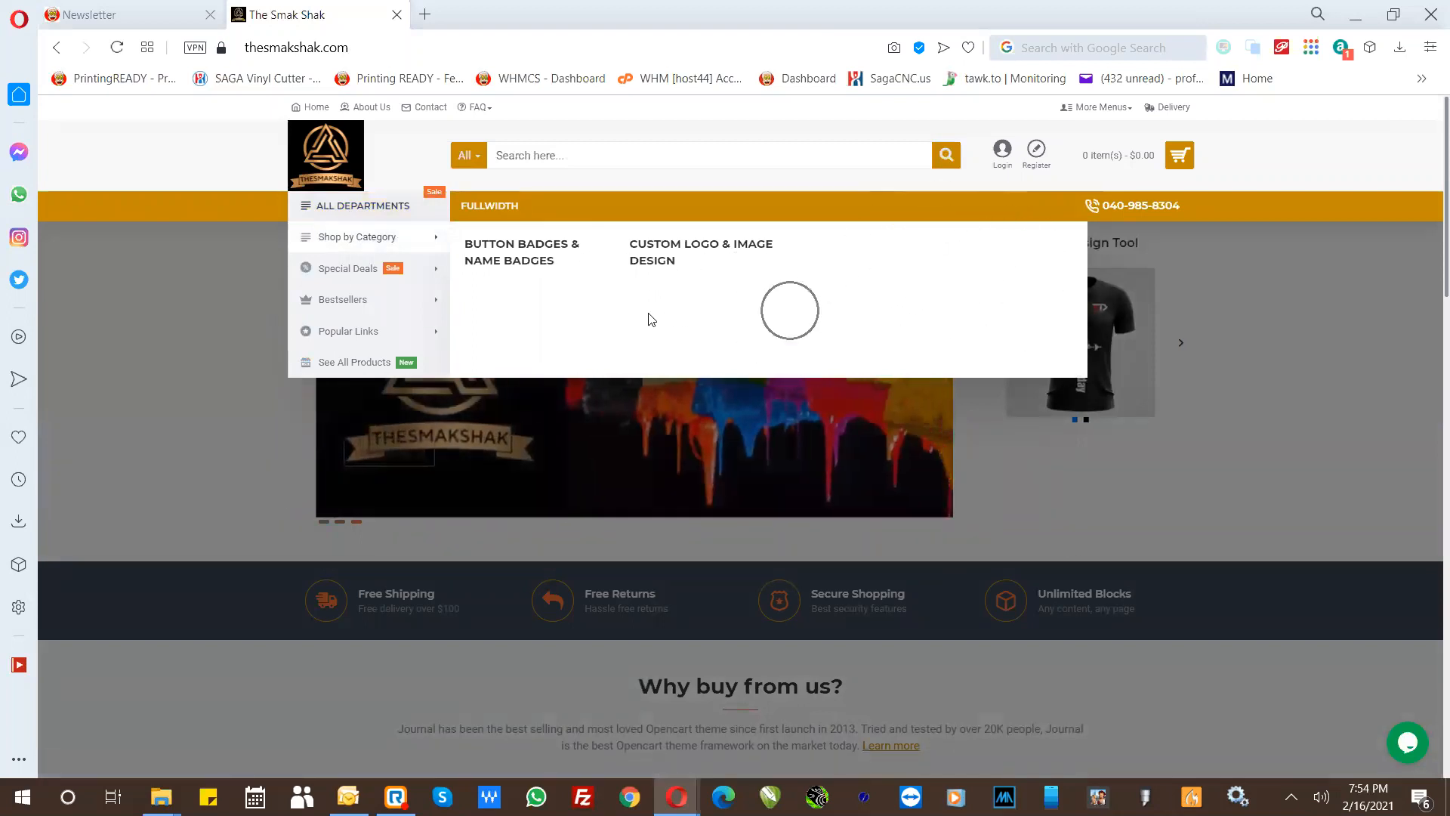
{"action": "key", "text": "ctrl"}
{"action": "key", "text": "ctrl"}
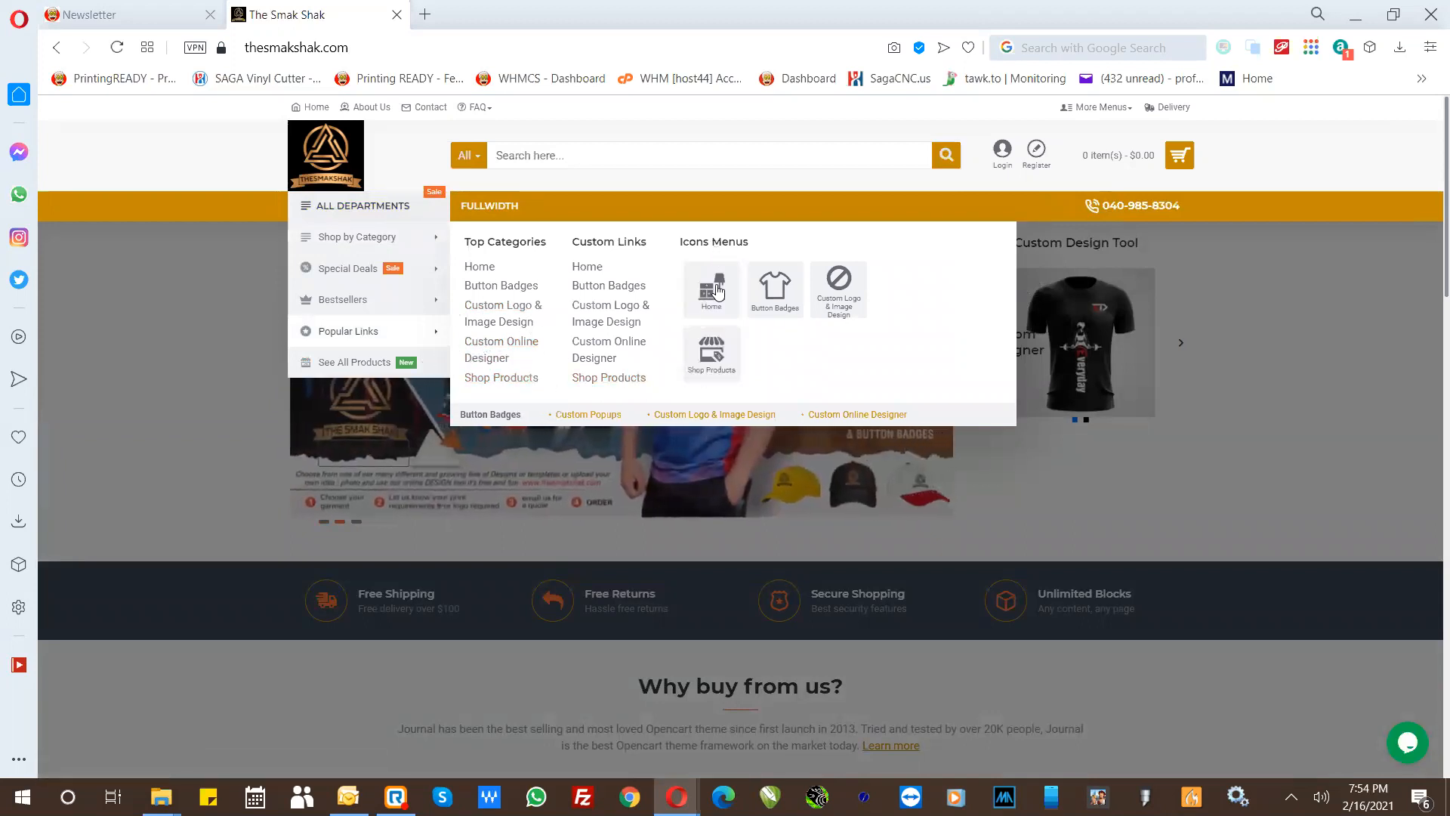
{"action": "left_click", "coordinate": [707, 365]}
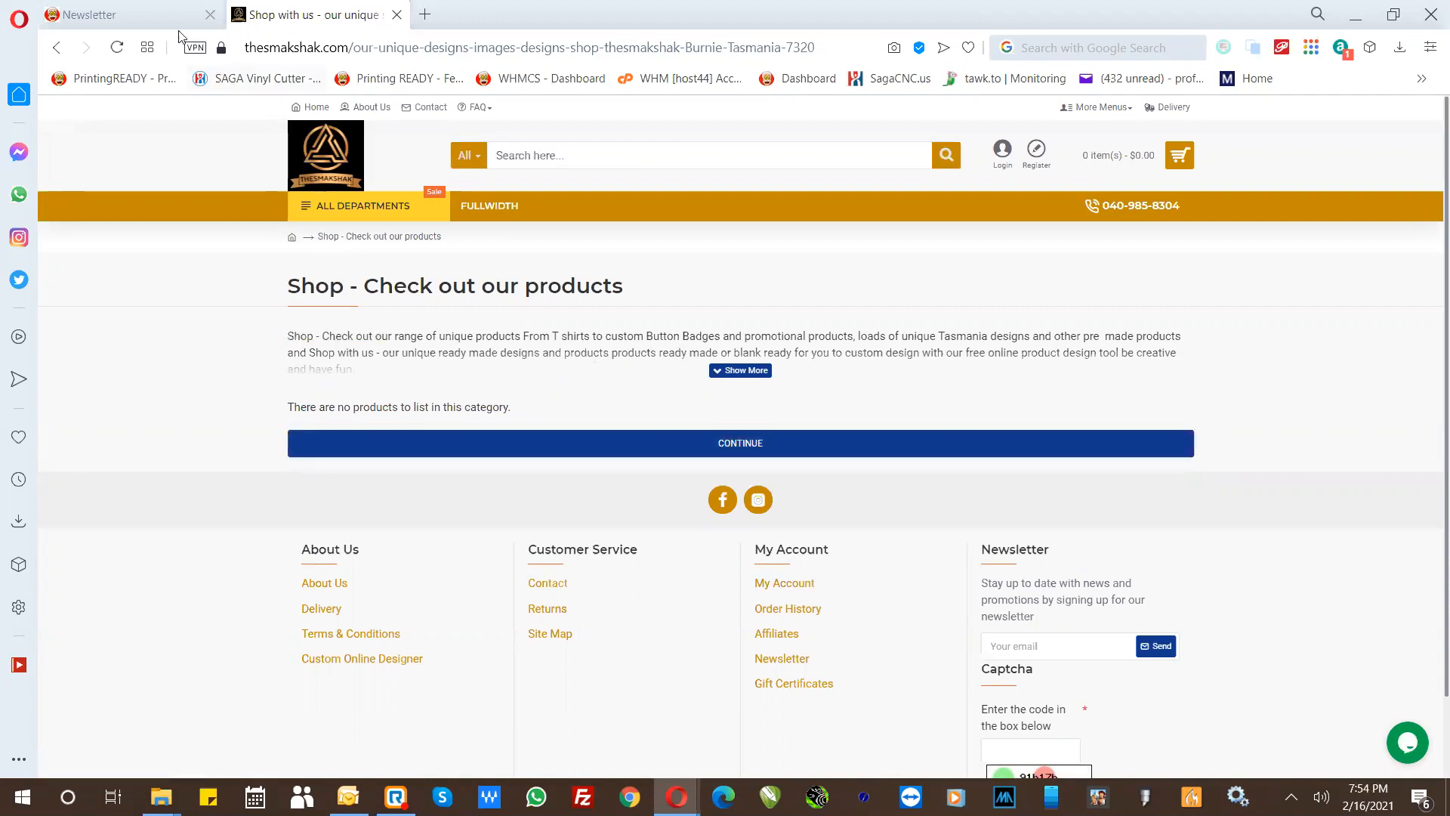
- Switch to the store admin, open the Design YOUR OWN Mug product for editing and check its linked category
{"action": "left_click", "coordinate": [159, 15]}
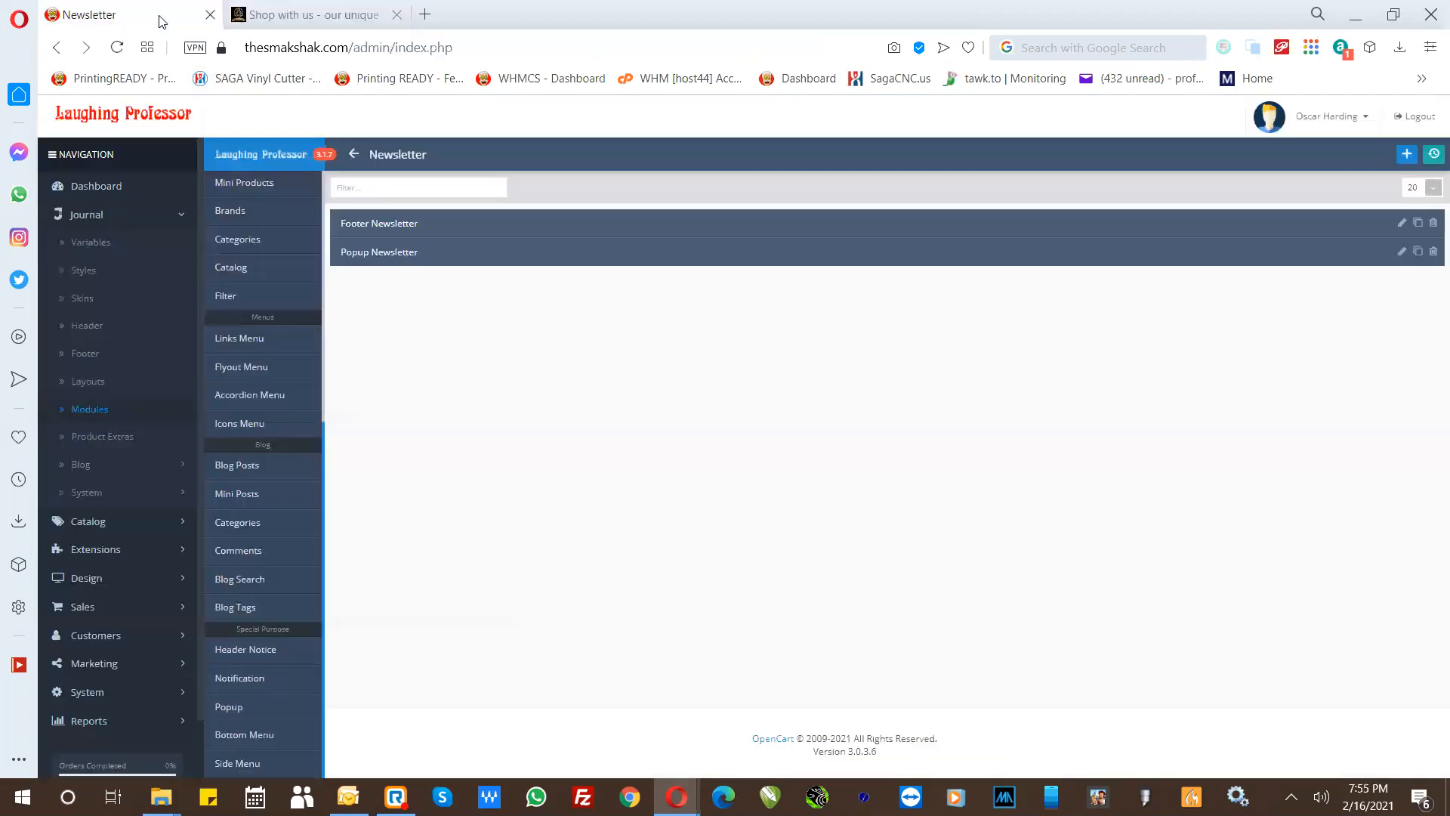
{"action": "left_click", "coordinate": [87, 219]}
{"action": "left_click", "coordinate": [88, 244]}
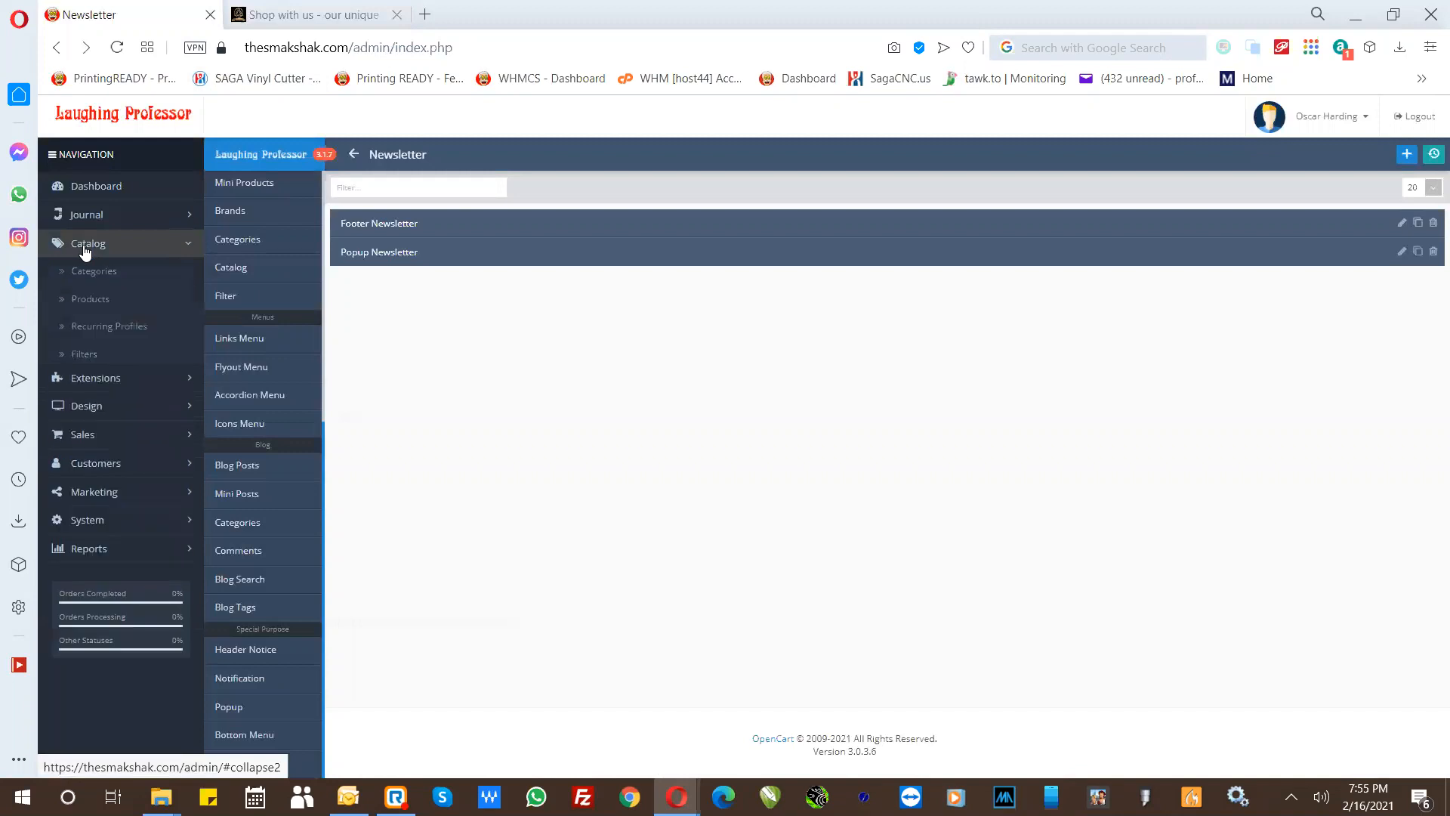
{"action": "left_click", "coordinate": [90, 300]}
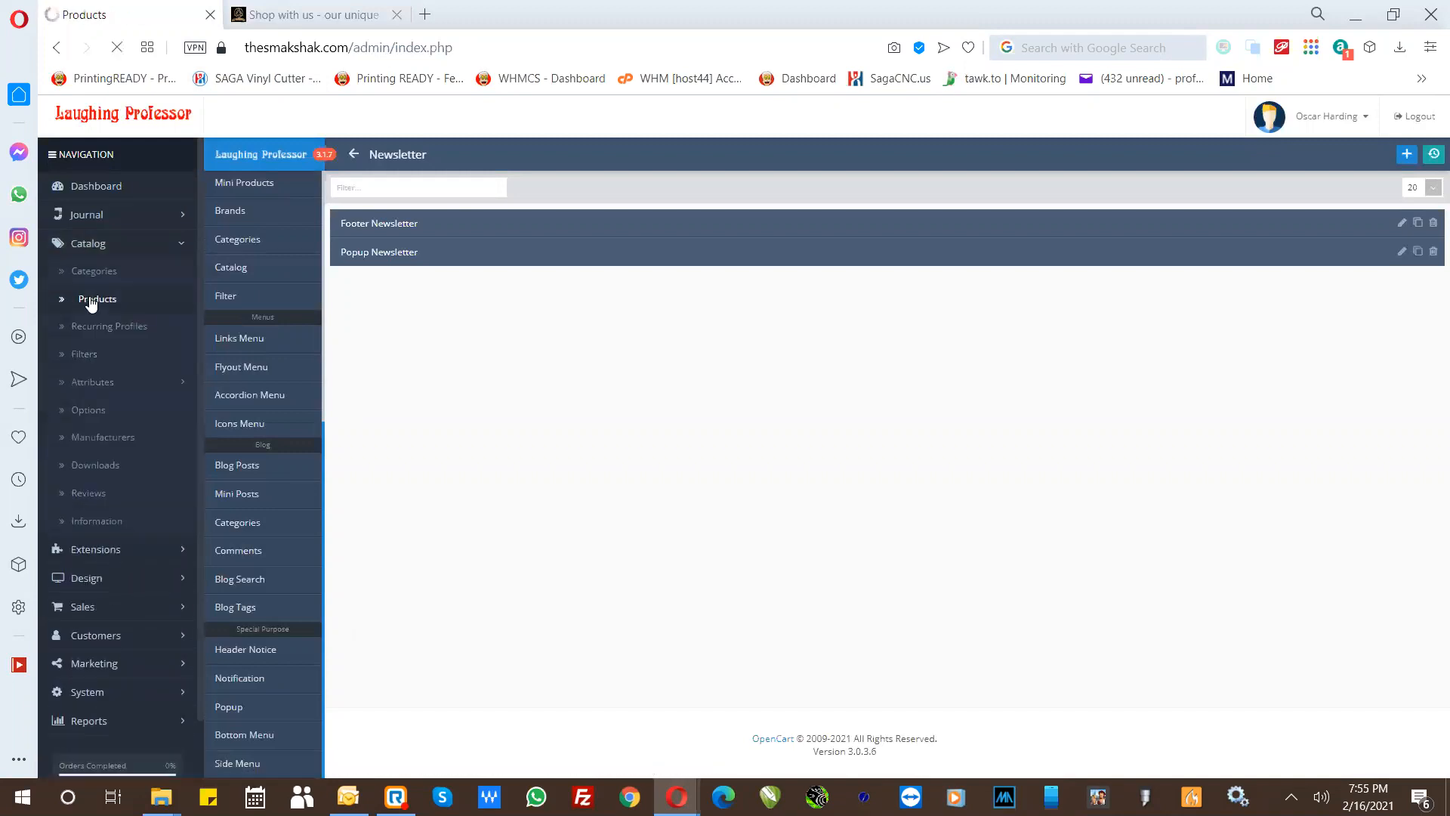
{"action": "left_click", "coordinate": [1094, 292]}
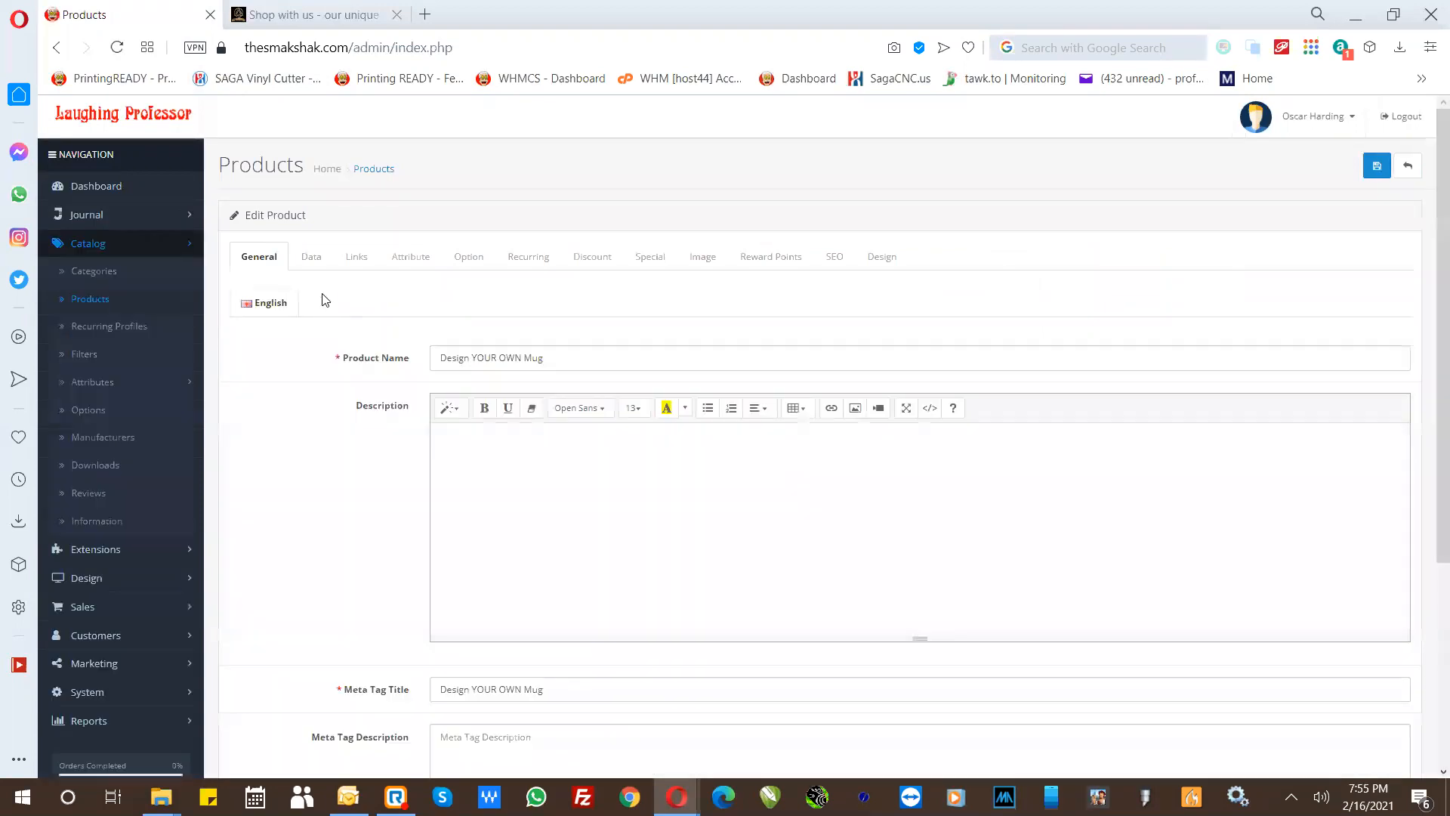
{"action": "left_click", "coordinate": [355, 256]}
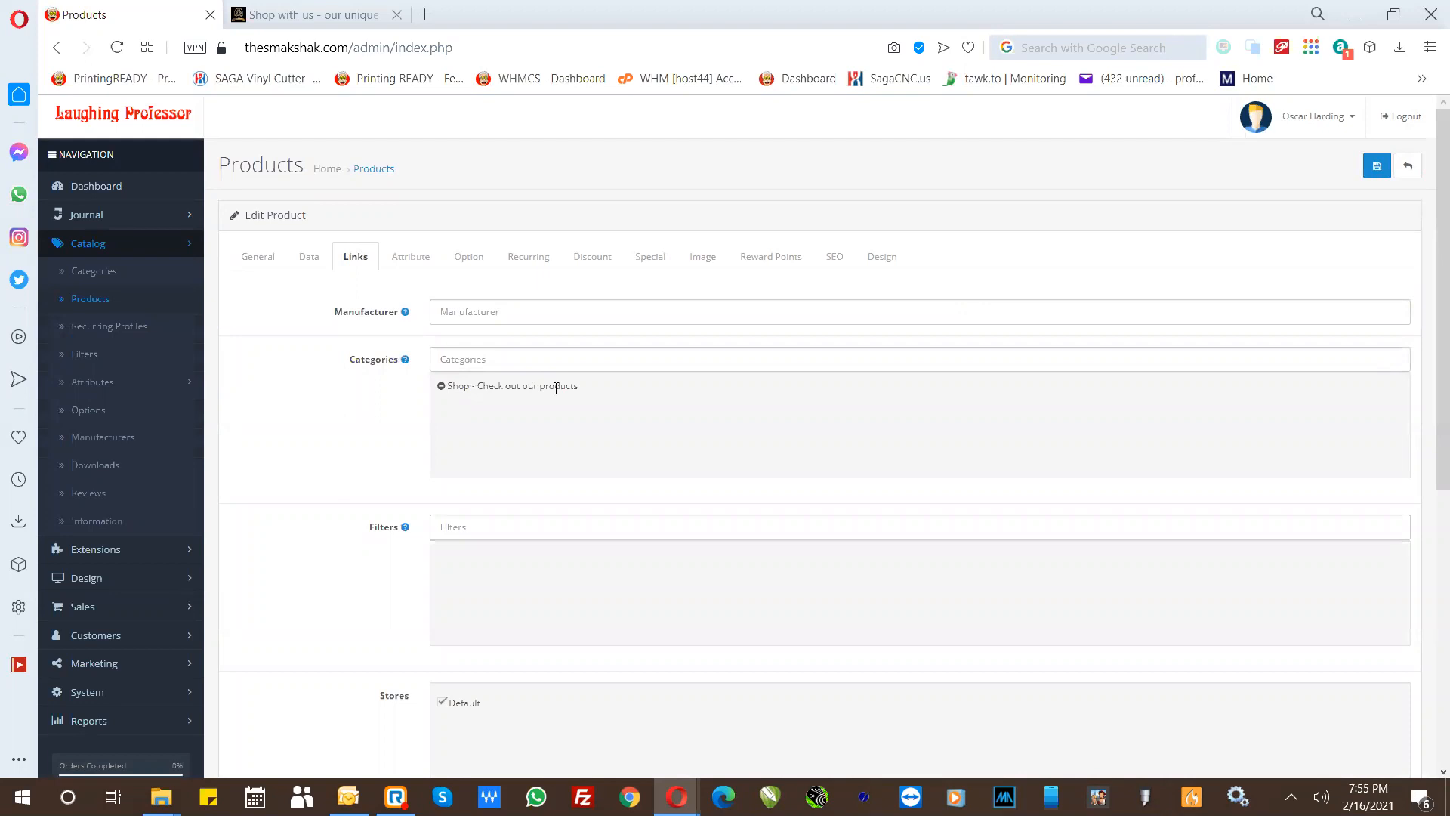
{"action": "left_click", "coordinate": [259, 257]}
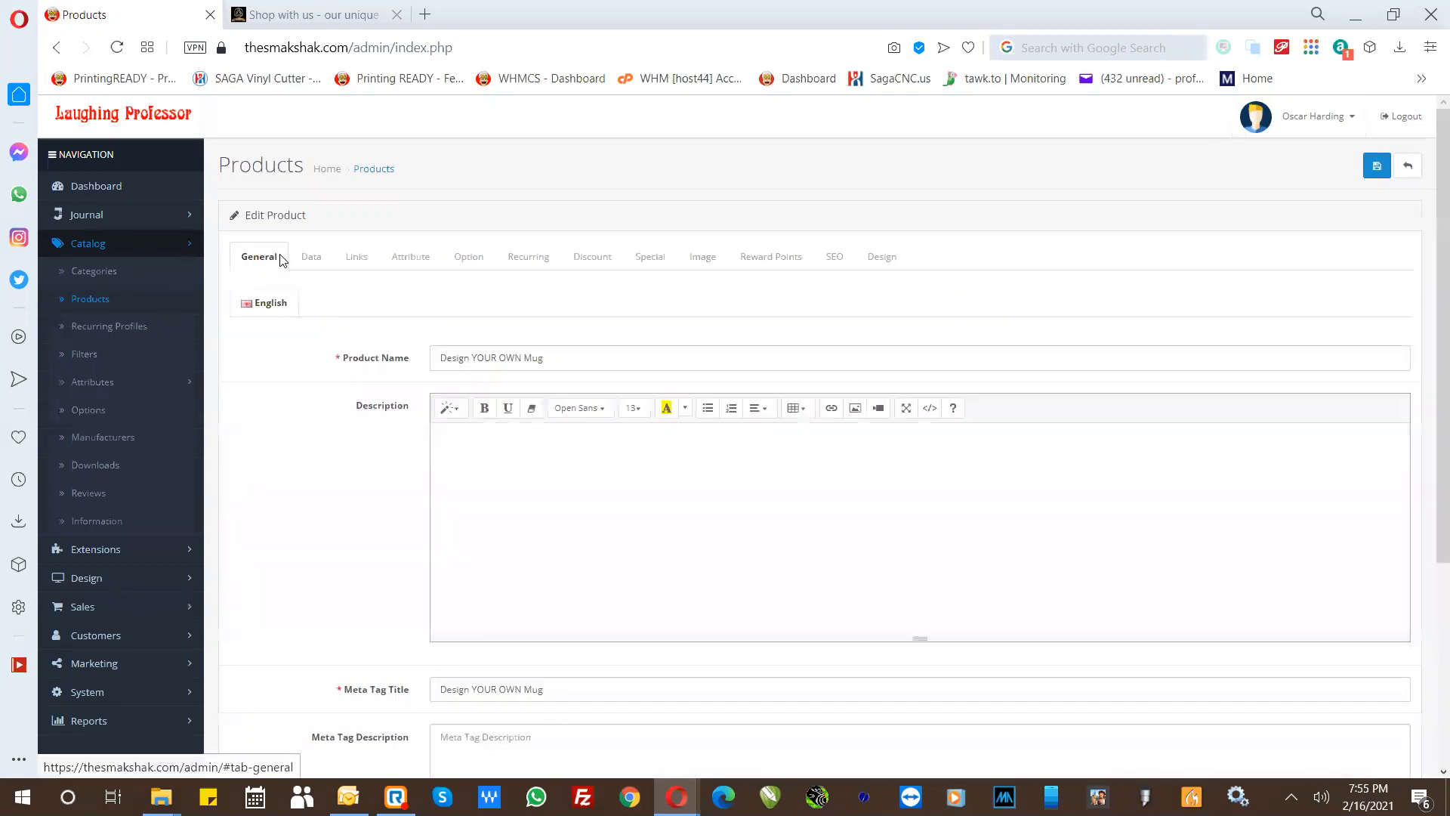
- Set the mug product's Date Available to 2021-02-15 and save the product
{"action": "left_click", "coordinate": [312, 257]}
{"action": "scroll", "coordinate": [320, 473], "scroll_direction": "down", "scroll_amount": 7}
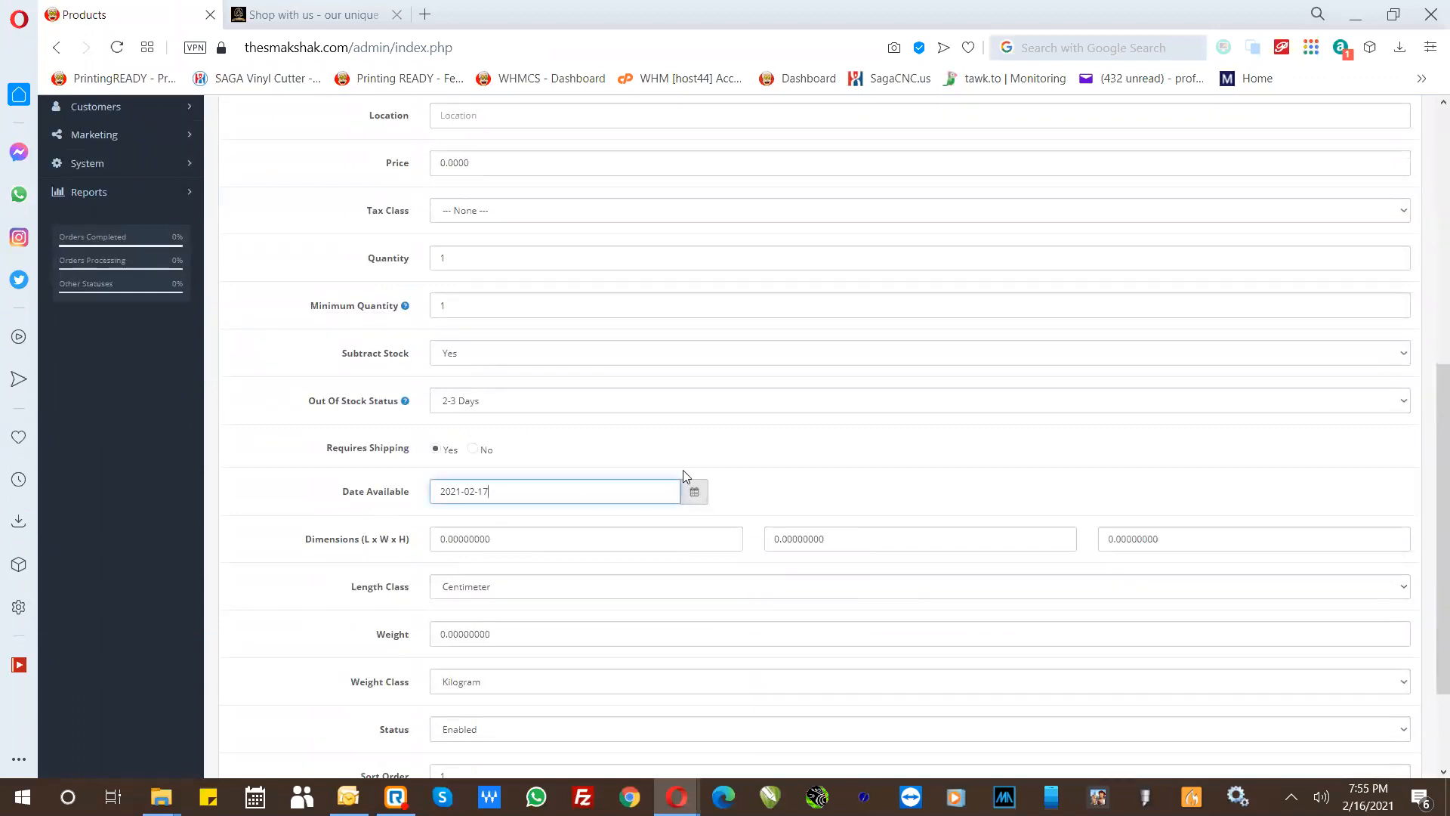
{"action": "left_click", "coordinate": [694, 493]}
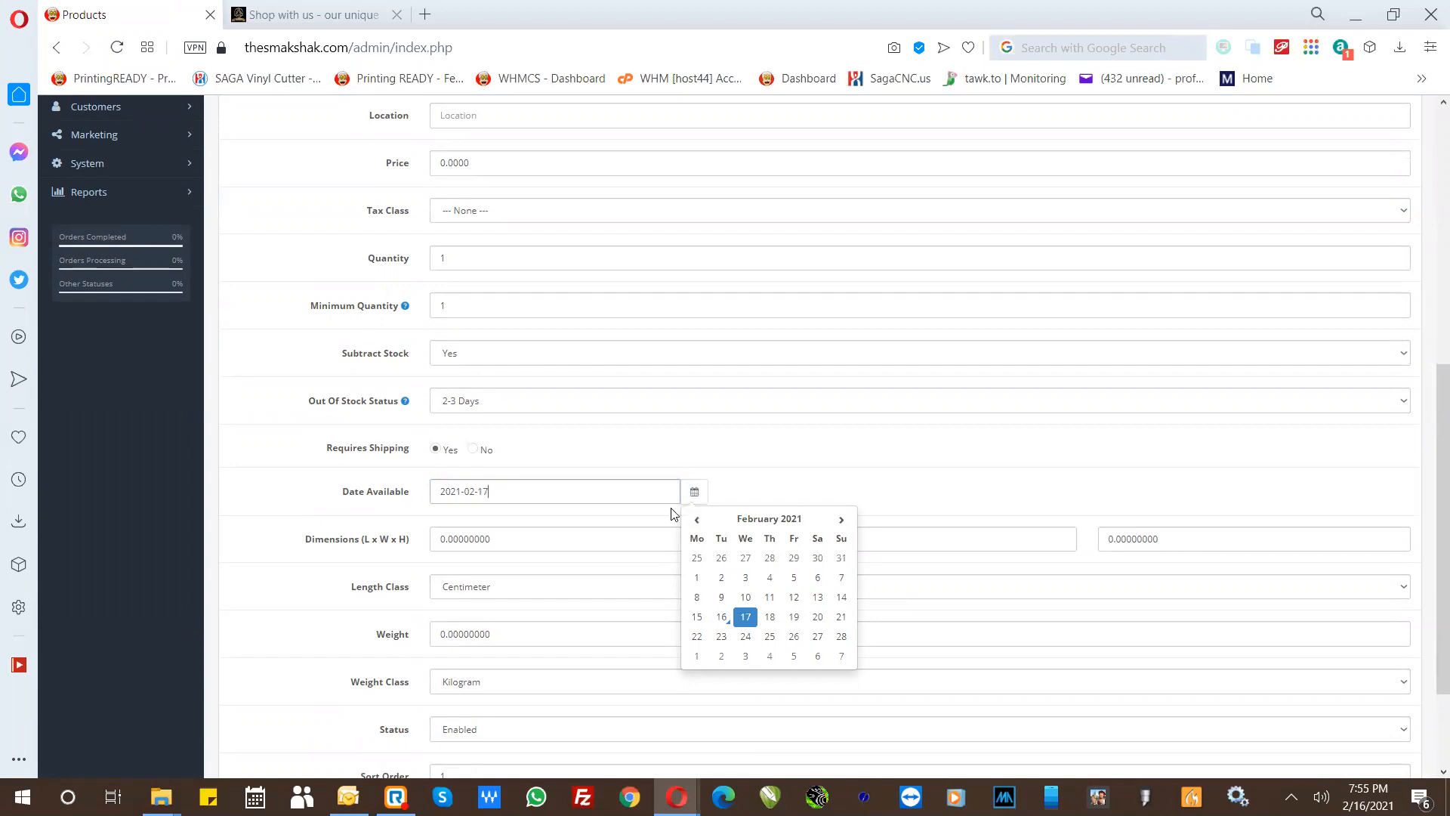
{"action": "left_click", "coordinate": [697, 618]}
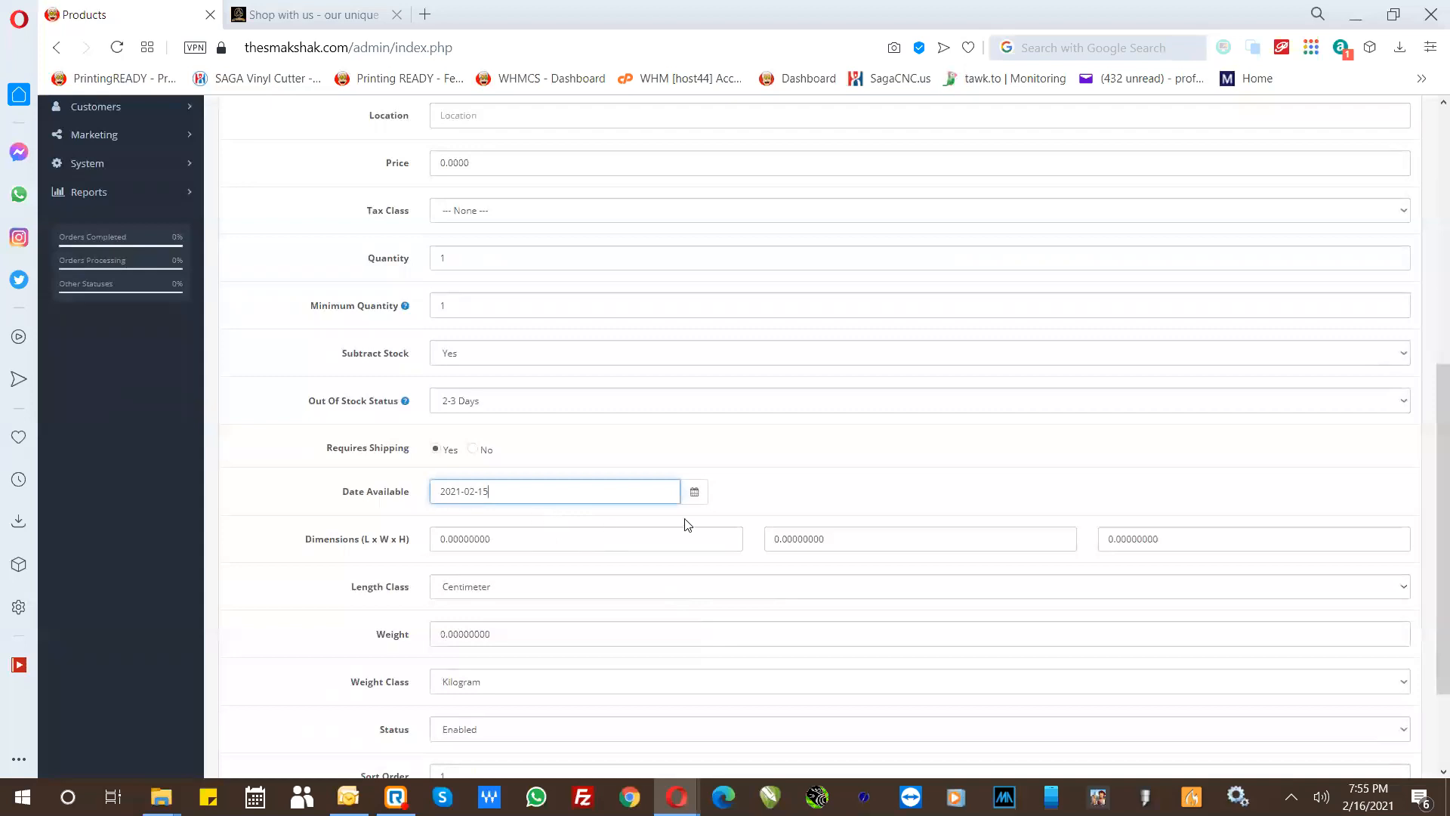
{"action": "scroll", "coordinate": [831, 495], "scroll_direction": "up", "scroll_amount": 7}
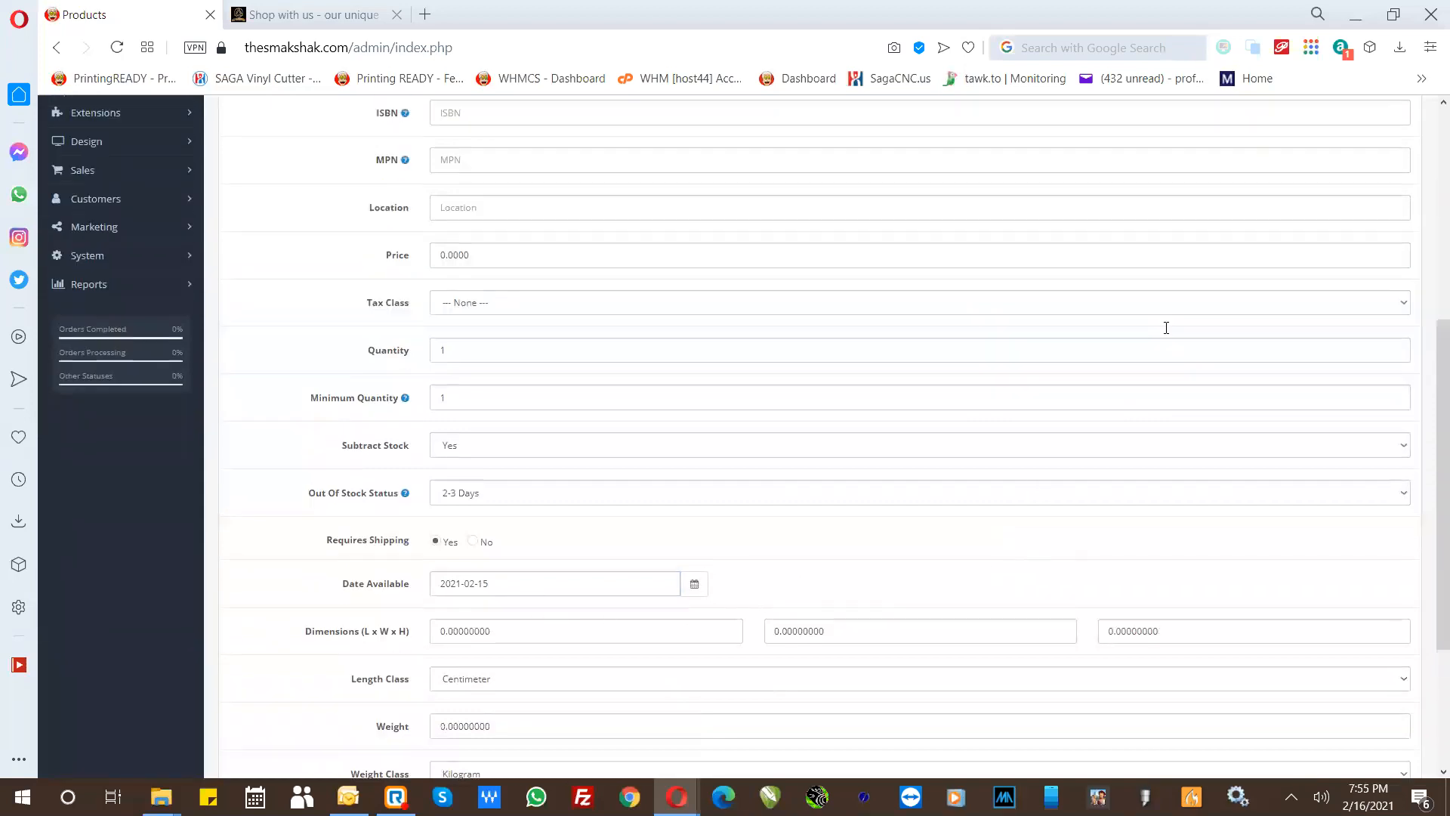
{"action": "left_click", "coordinate": [1373, 170]}
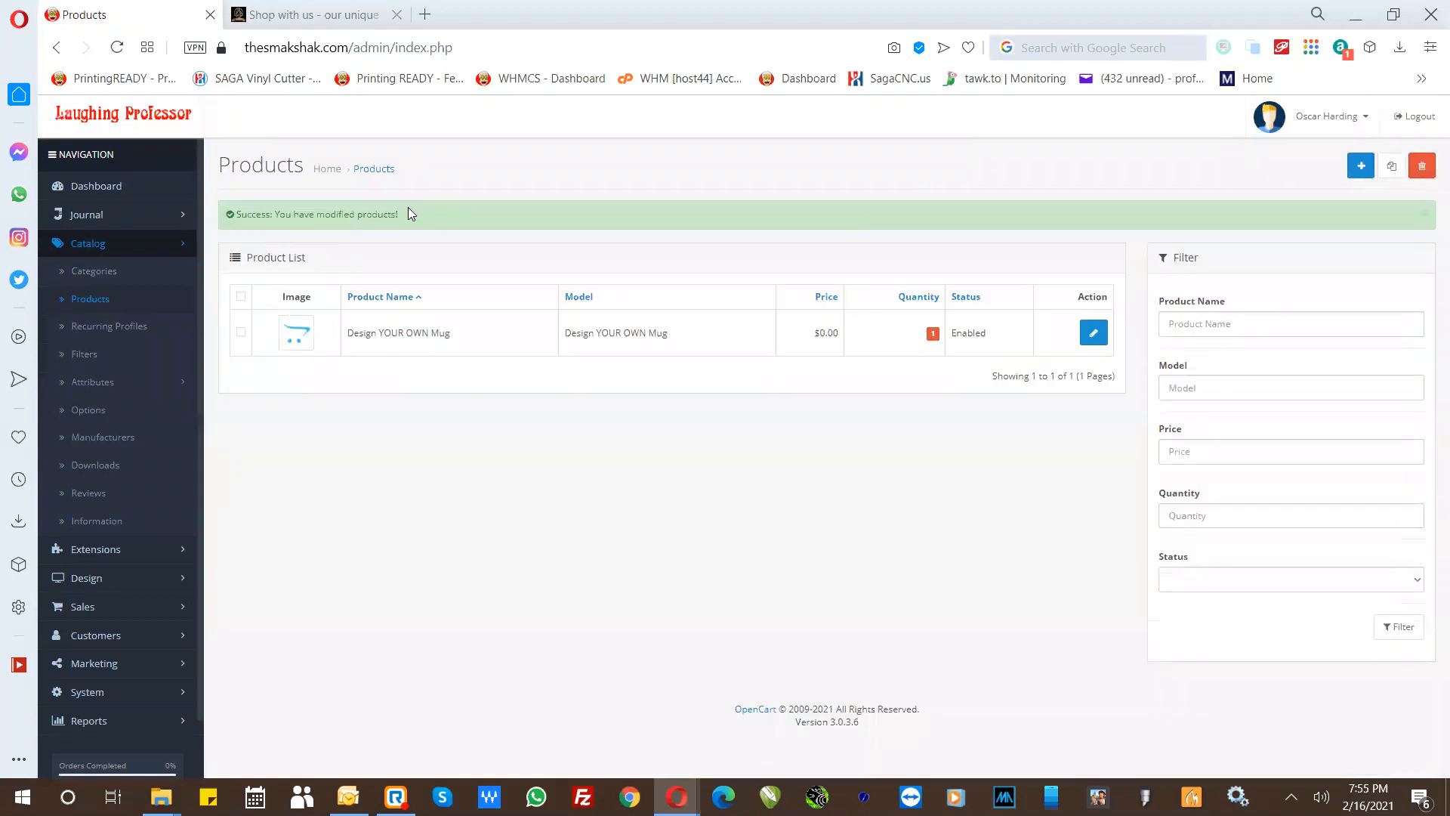
- Reload the storefront's Shop - Check out our products page and examine its product listing
{"action": "left_click", "coordinate": [264, 9]}
{"action": "left_click", "coordinate": [118, 47]}
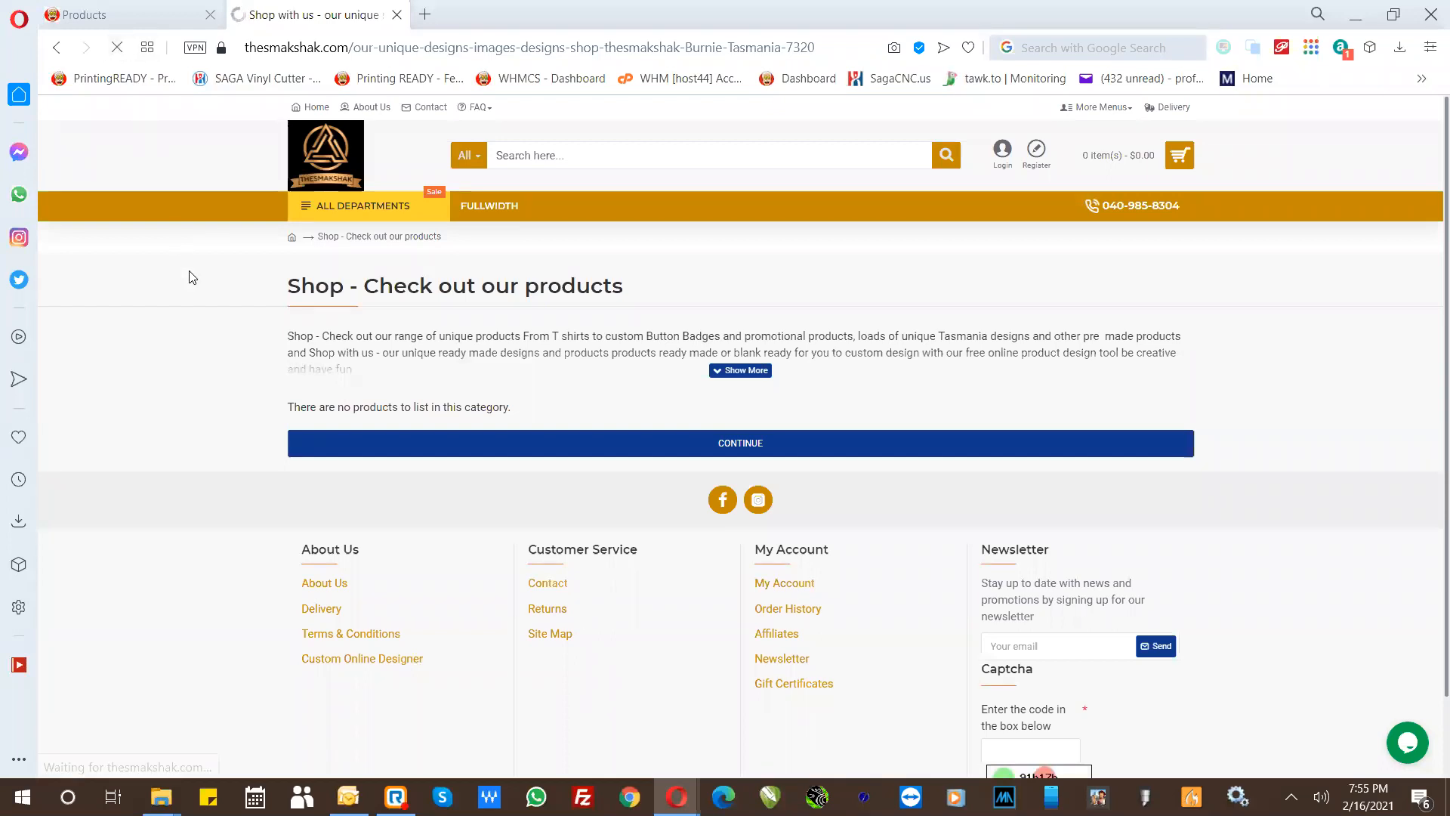
{"action": "scroll", "coordinate": [433, 496], "scroll_direction": "down", "scroll_amount": 1}
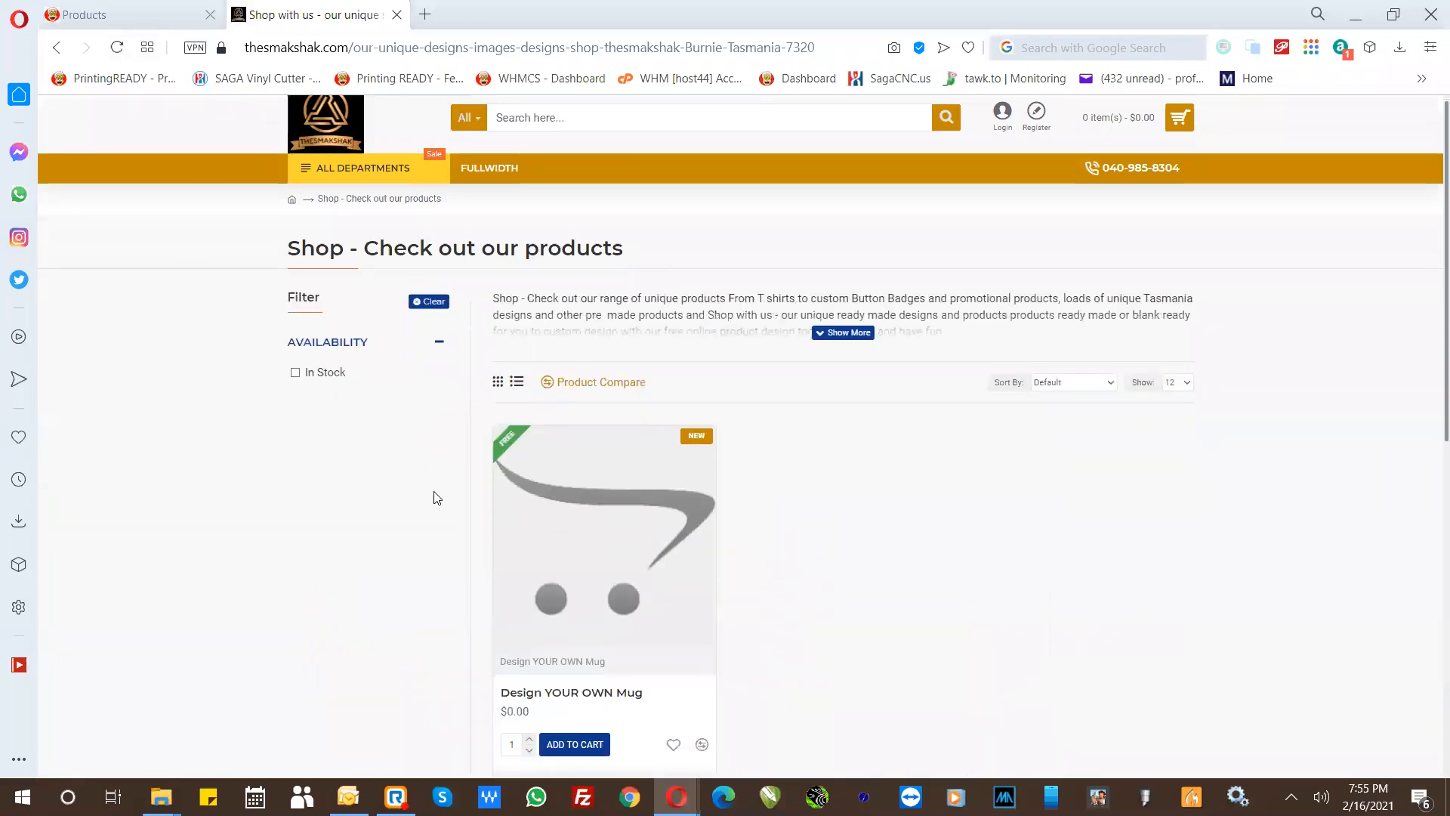
{"action": "scroll", "coordinate": [455, 521], "scroll_direction": "down", "scroll_amount": 1}
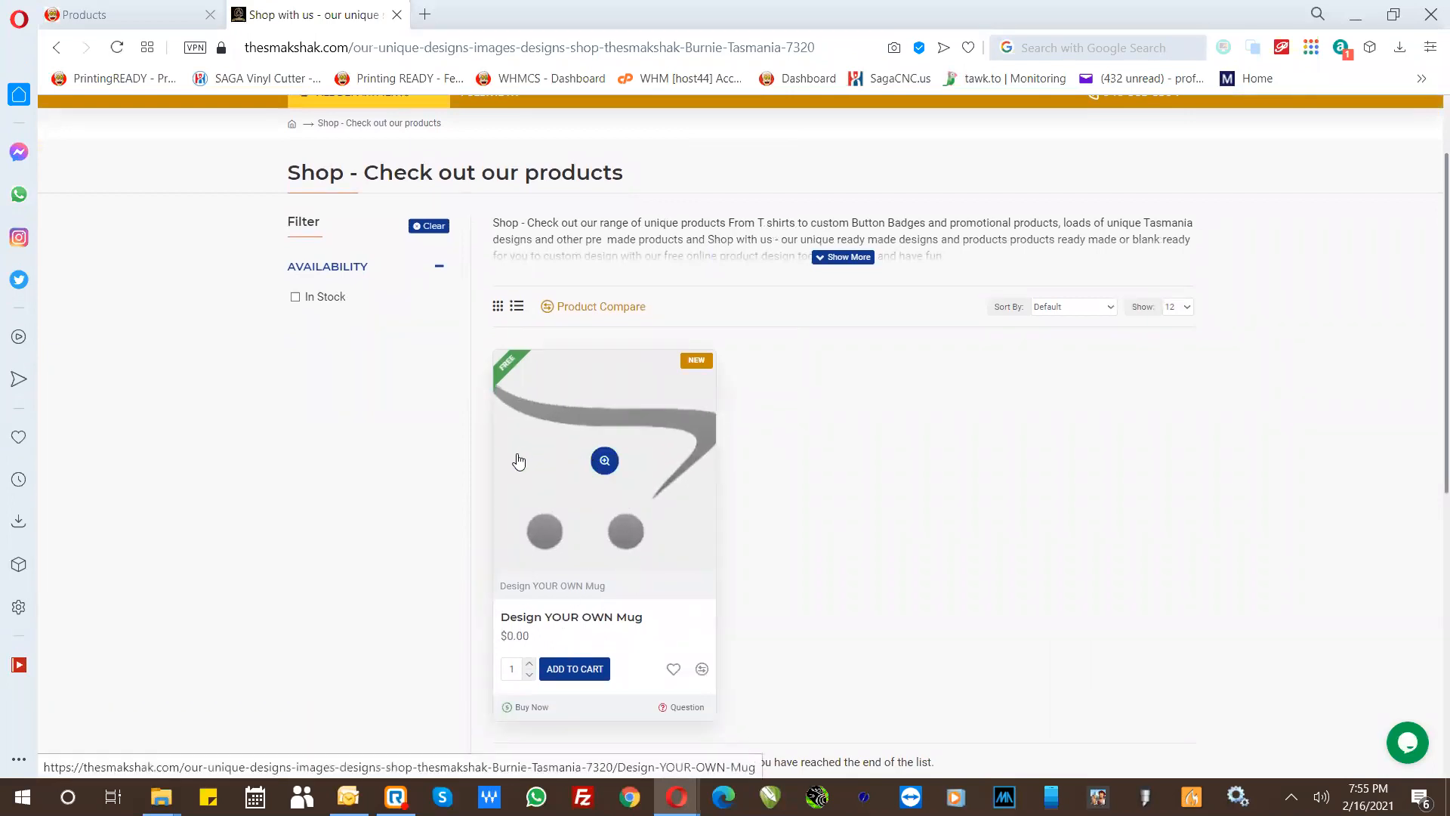
- Reopen the Design YOUR OWN Mug product for editing in the admin and review its meta tag and product tag fields
{"action": "left_click", "coordinate": [163, 11]}
{"action": "left_click", "coordinate": [1094, 332]}
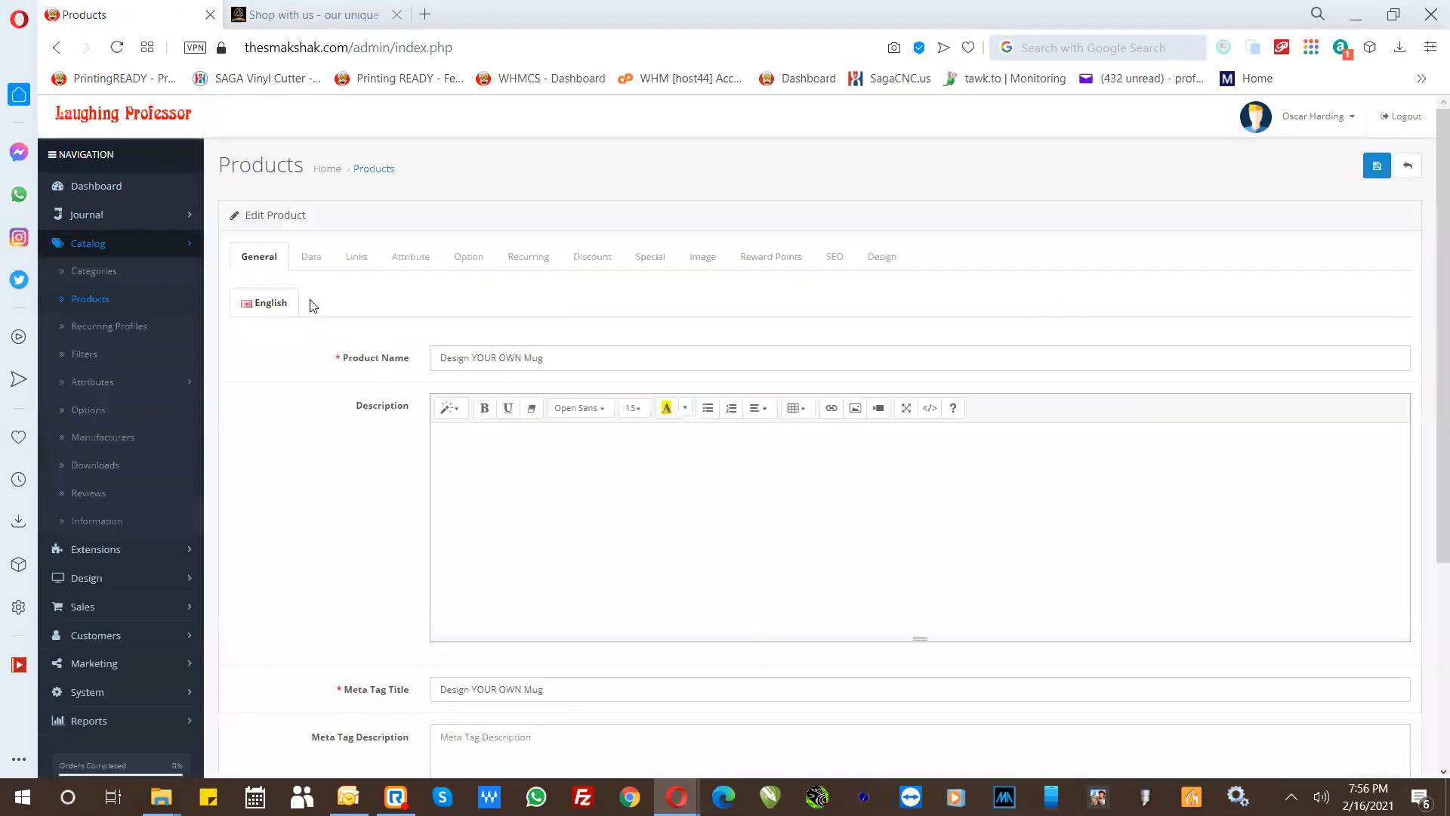
{"action": "scroll", "coordinate": [333, 492], "scroll_direction": "down", "scroll_amount": 4}
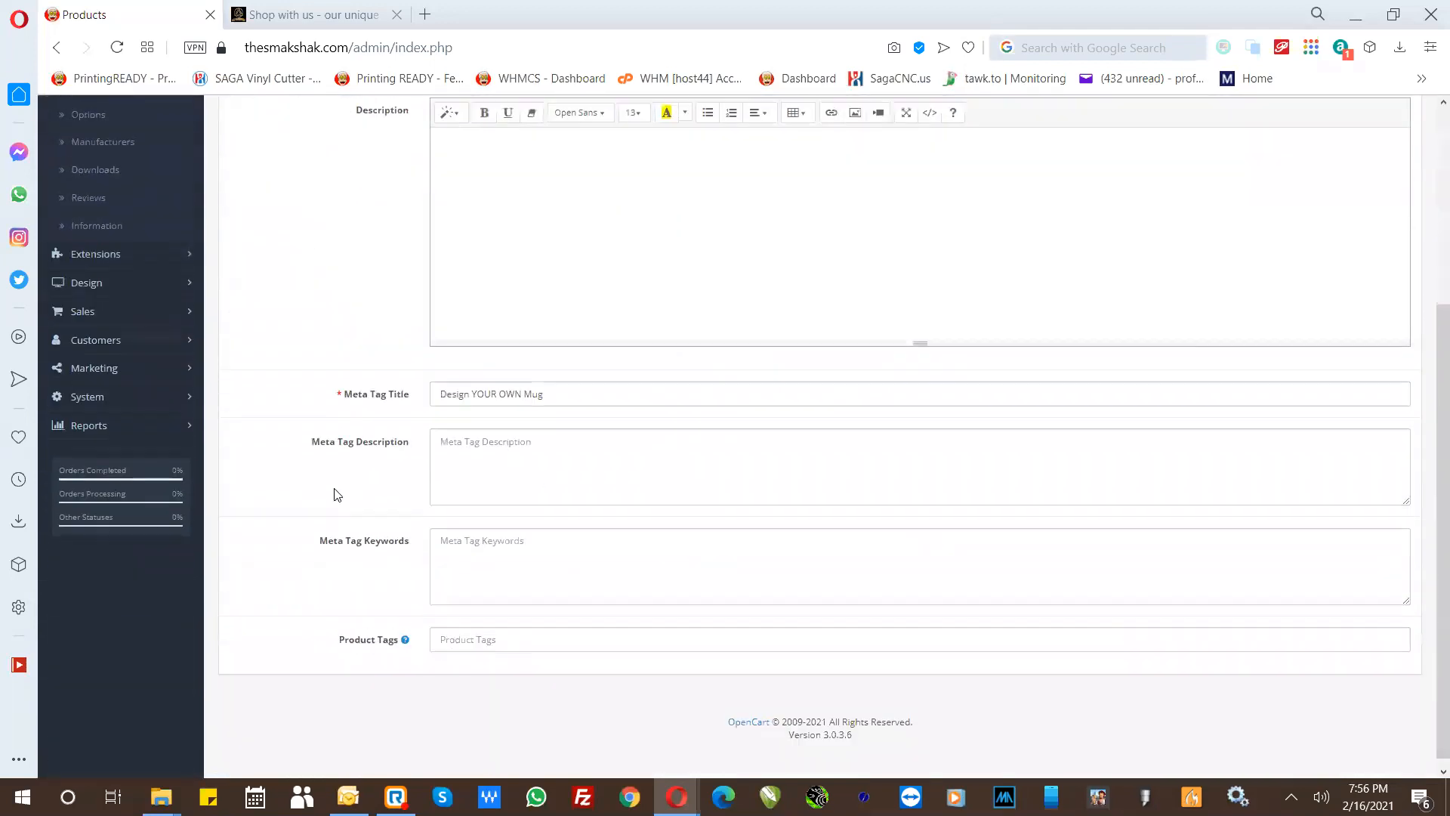
{"action": "left_click", "coordinate": [456, 473]}
{"action": "left_click", "coordinate": [455, 630]}
{"action": "mouse_move", "coordinate": [361, 635]}
- View the storefront's product search box that product tags relate to, without entering a search term
{"action": "left_click", "coordinate": [313, 15]}
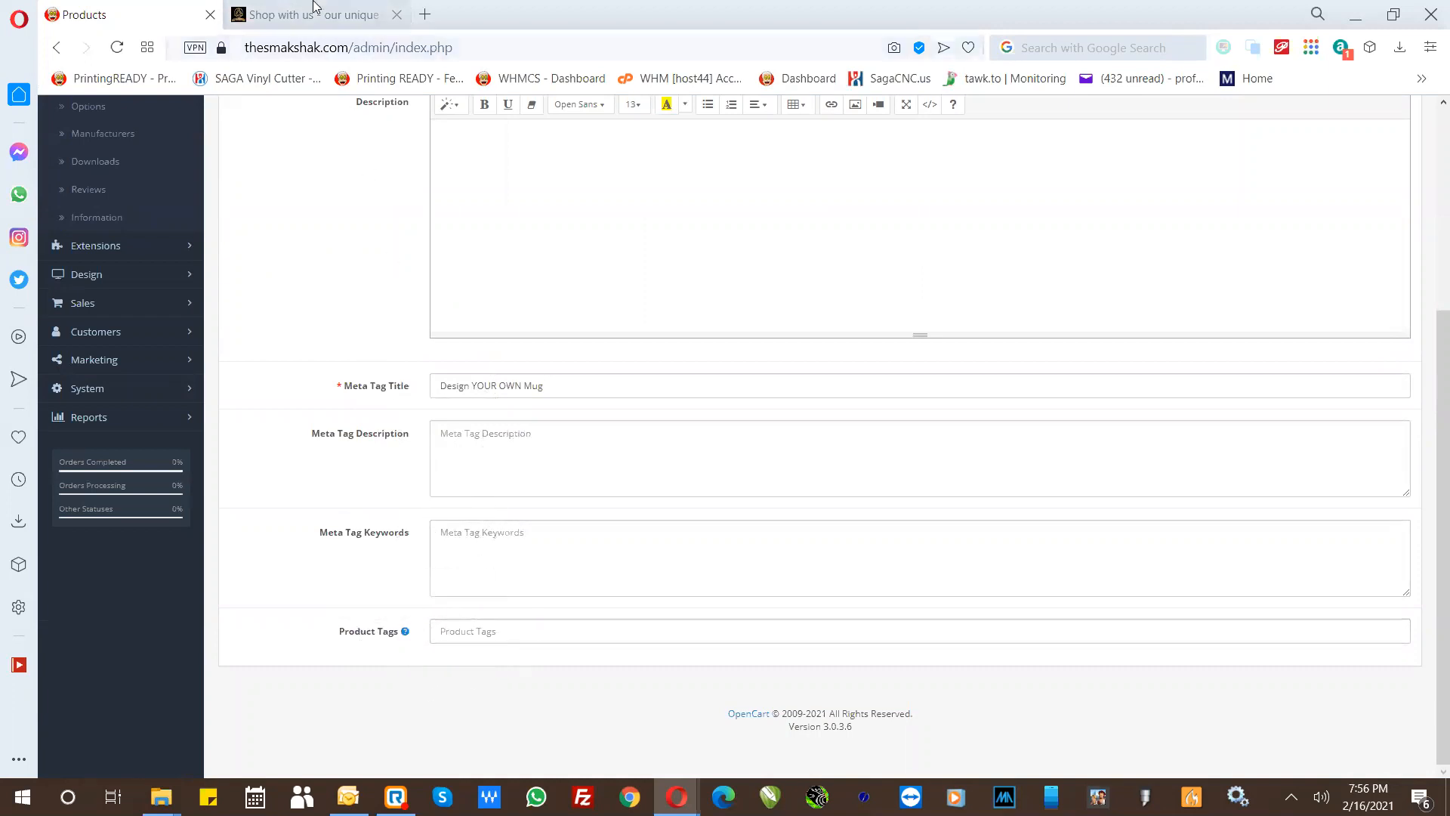
{"action": "scroll", "coordinate": [494, 184], "scroll_direction": "up", "scroll_amount": 1}
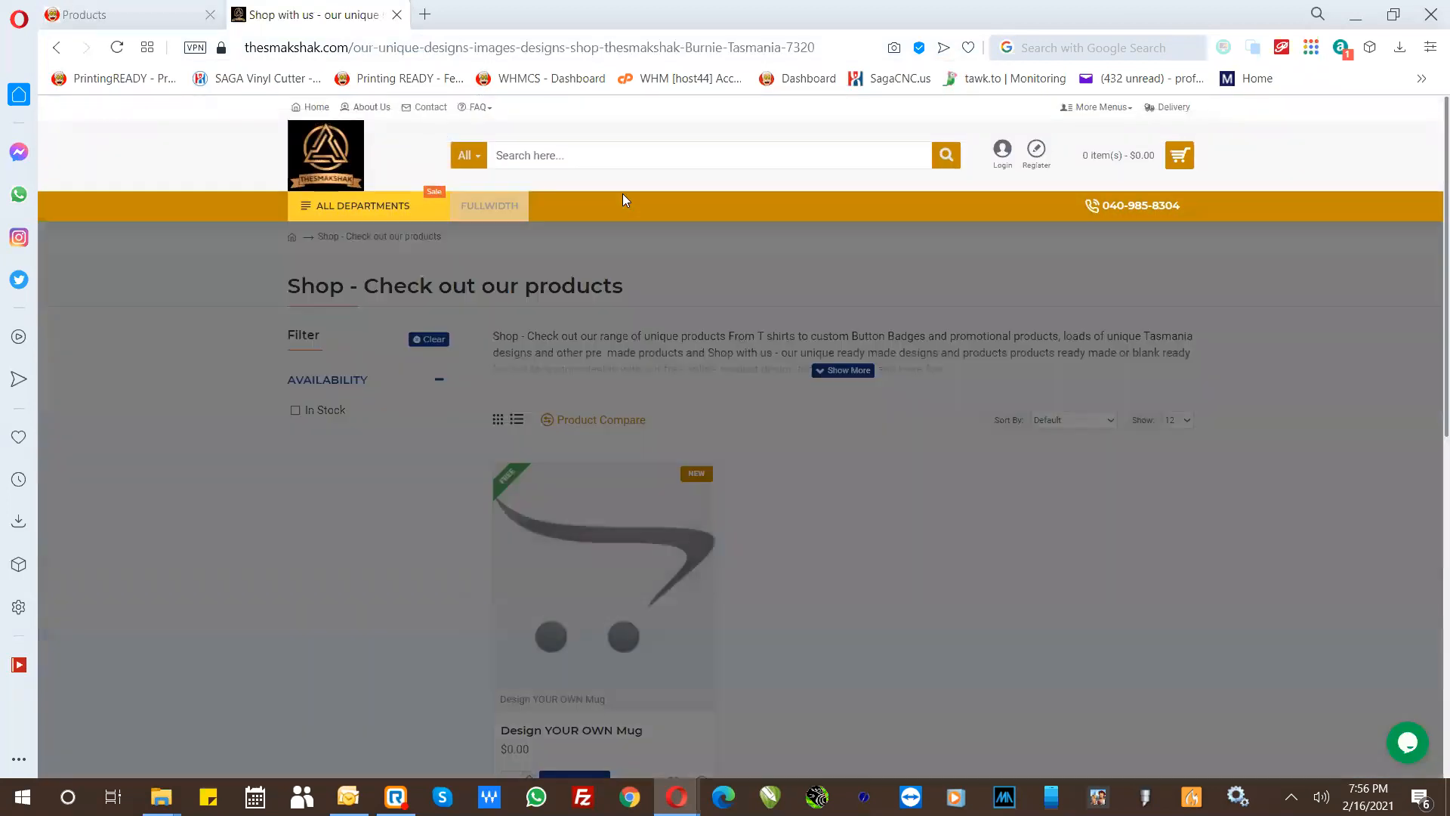
{"action": "left_click", "coordinate": [550, 157]}
{"action": "left_click", "coordinate": [506, 156]}
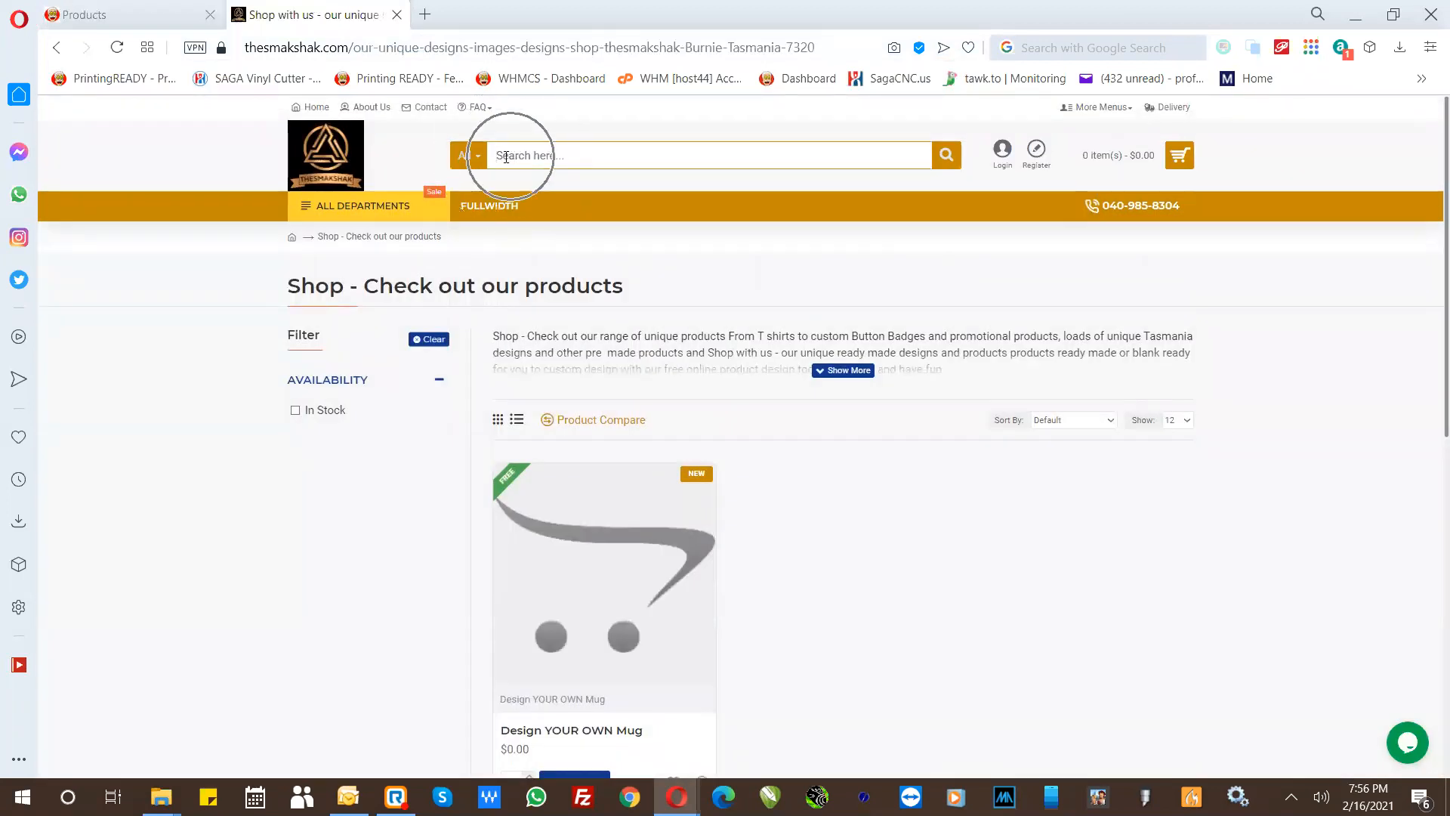
{"action": "left_click", "coordinate": [547, 157]}
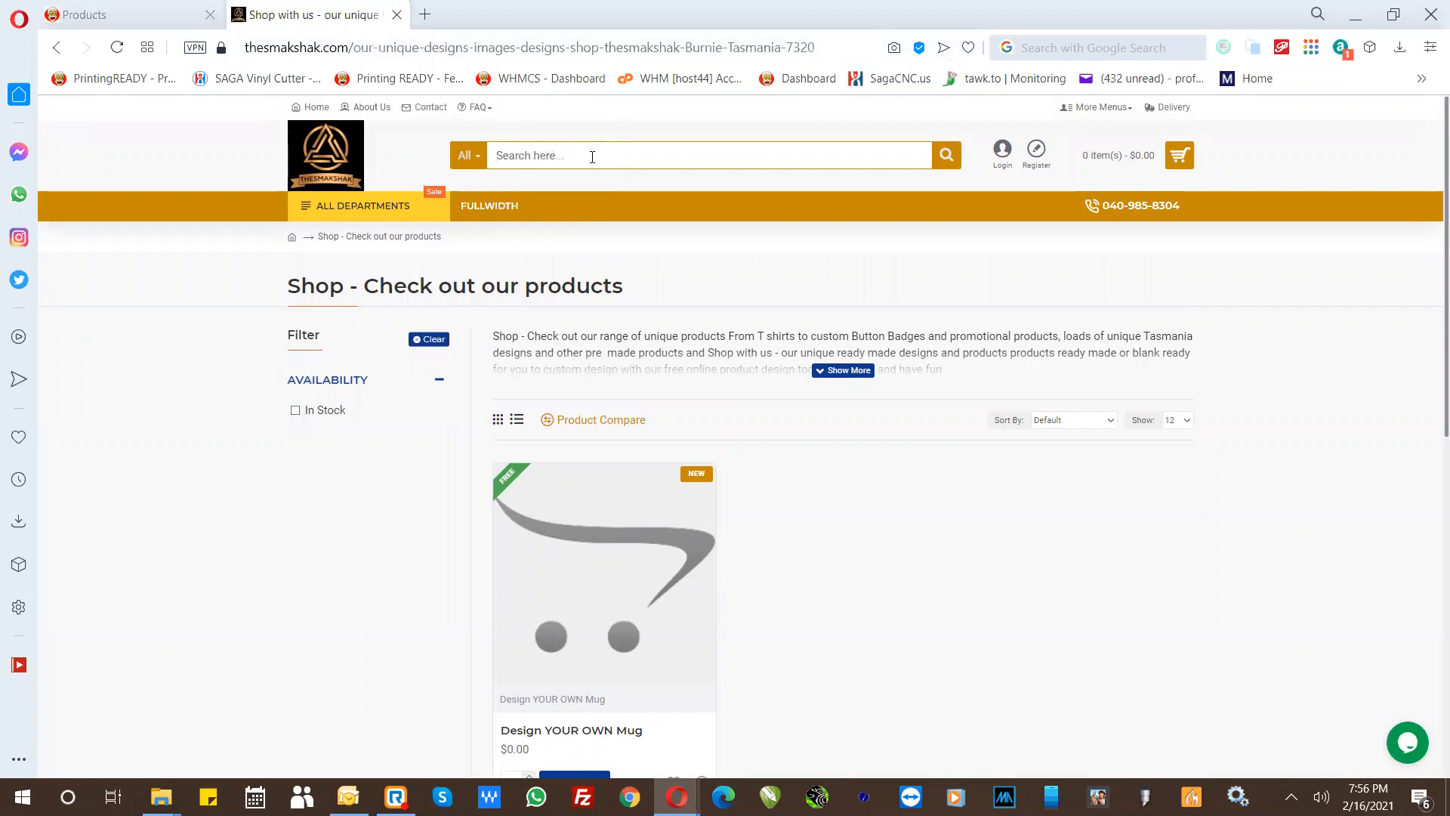
- Try the product tags "leather, belt, waist, laser, engraved, engraving, personalized, custom," on the mug in the admin, and clear them again
{"action": "left_click", "coordinate": [151, 14]}
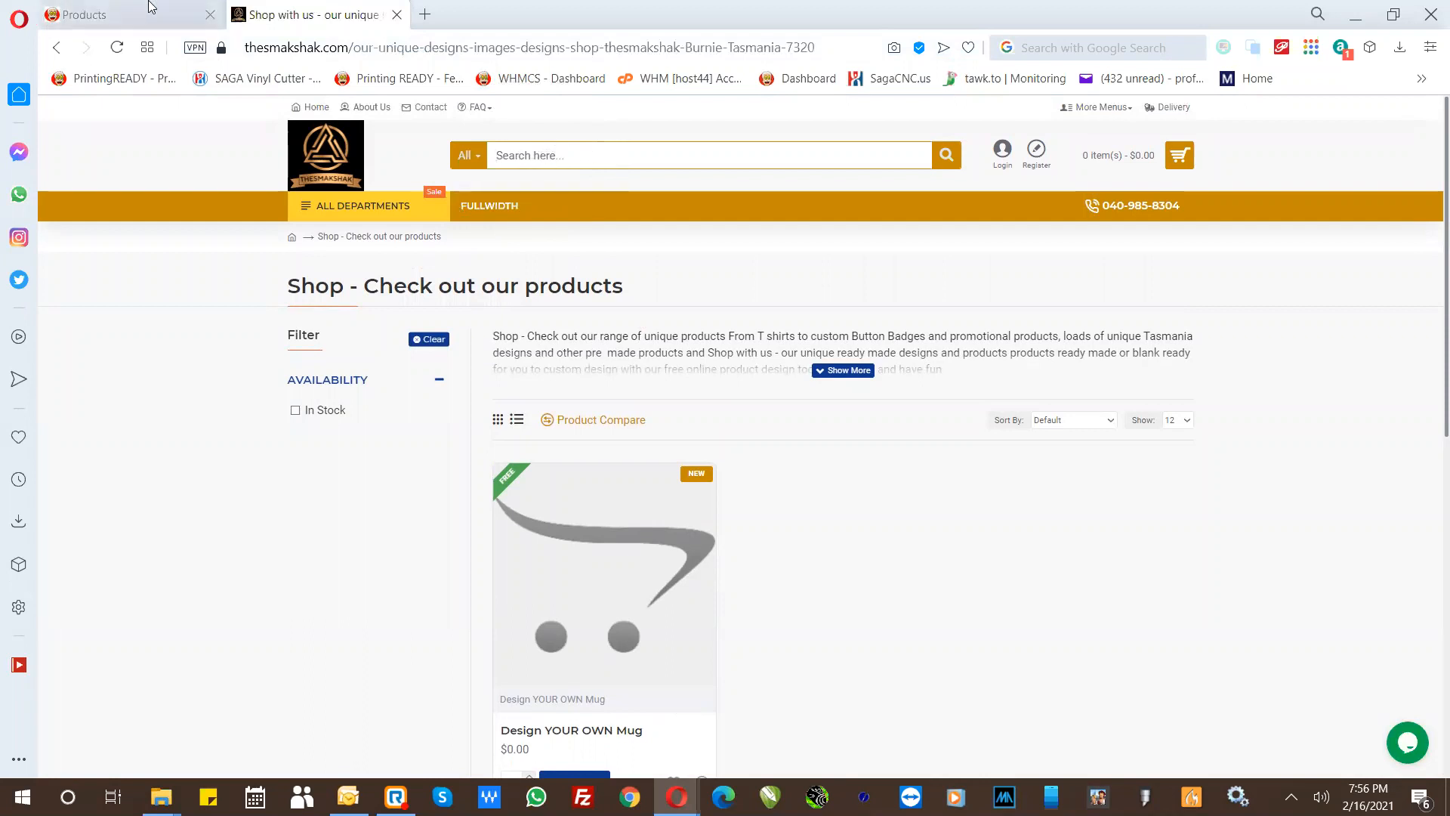
{"action": "left_click", "coordinate": [461, 629]}
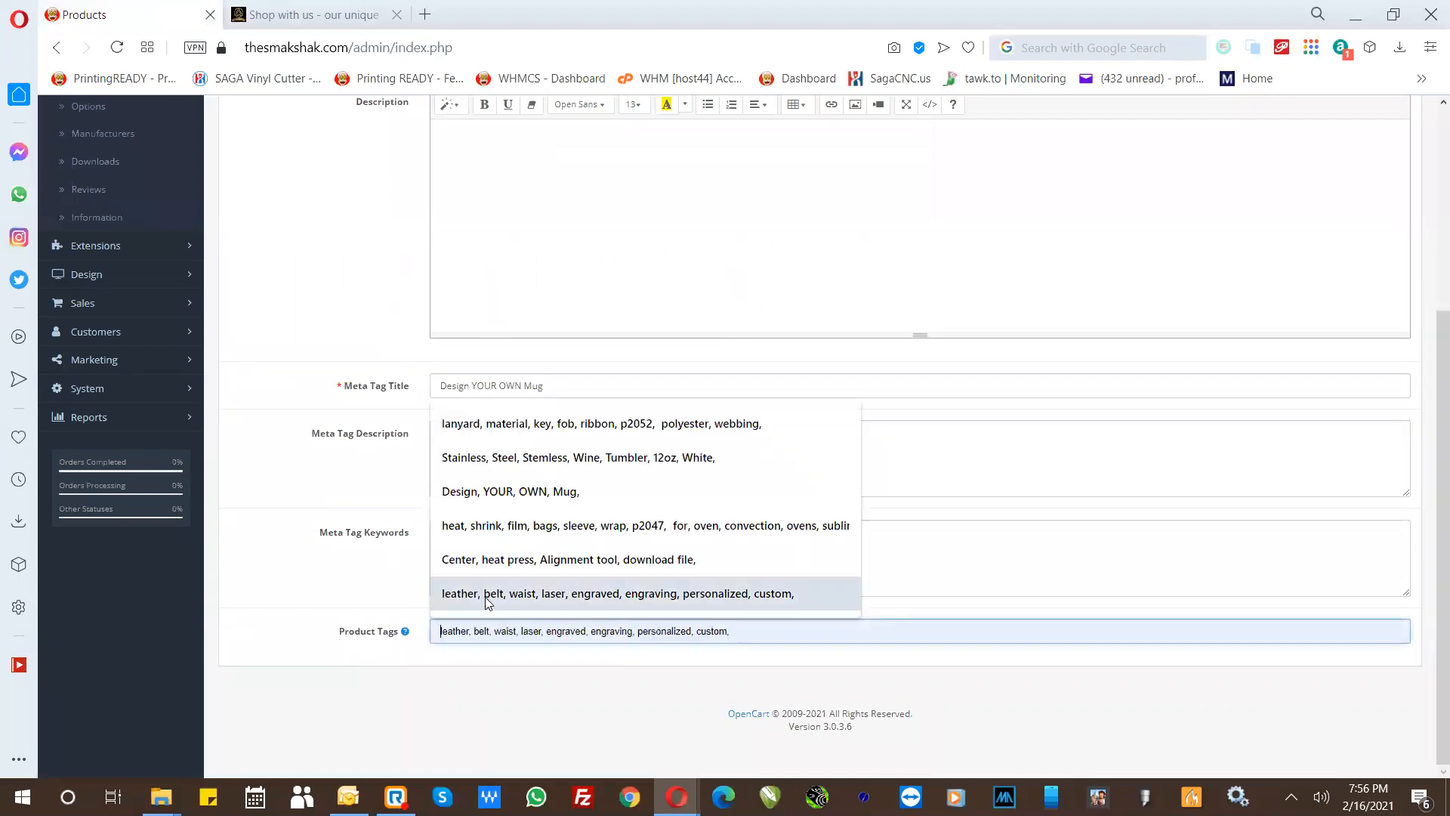
{"action": "left_click", "coordinate": [487, 596]}
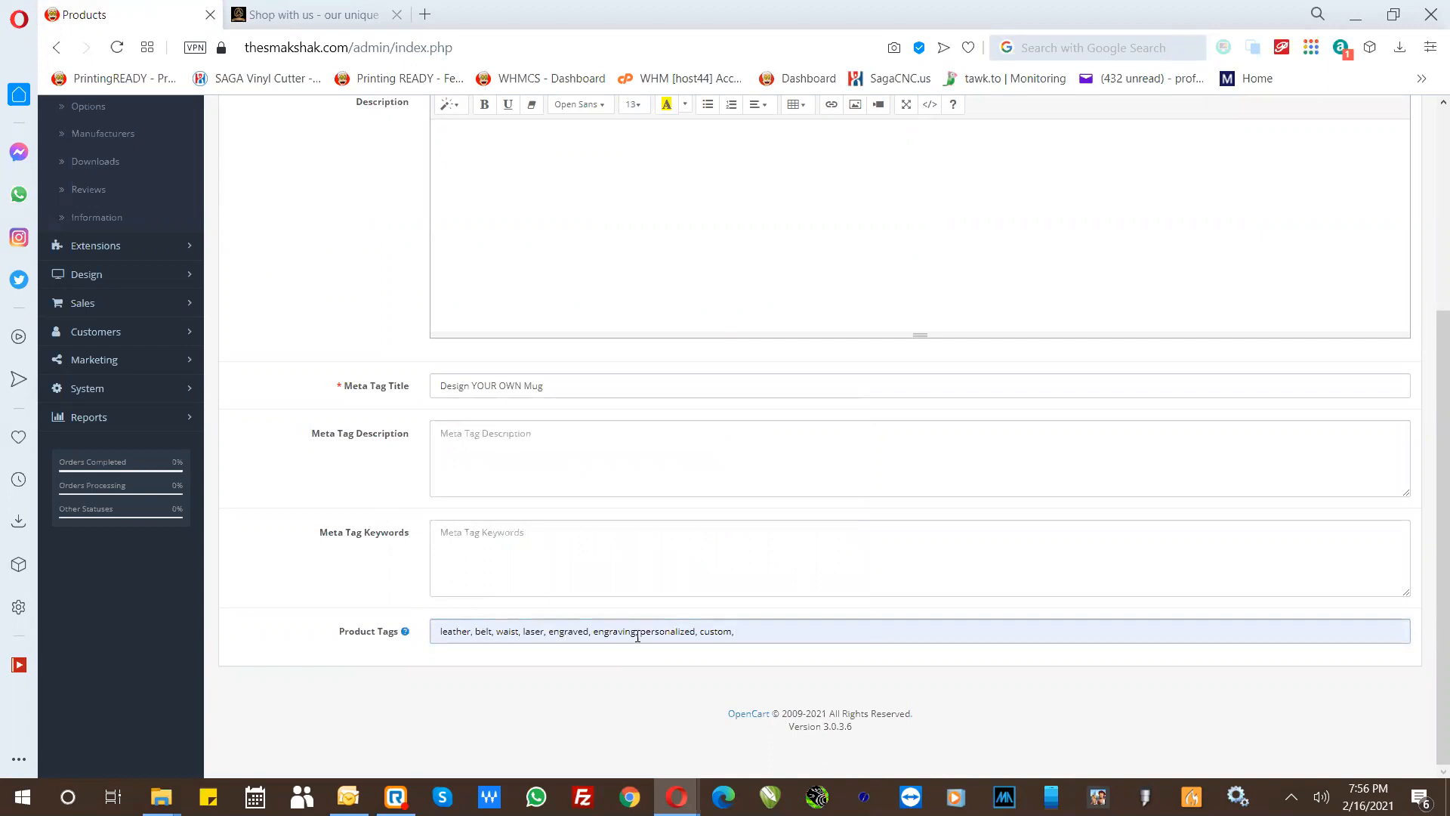
{"action": "left_click_drag", "start_coordinate": [754, 630], "coordinate": [392, 626]}
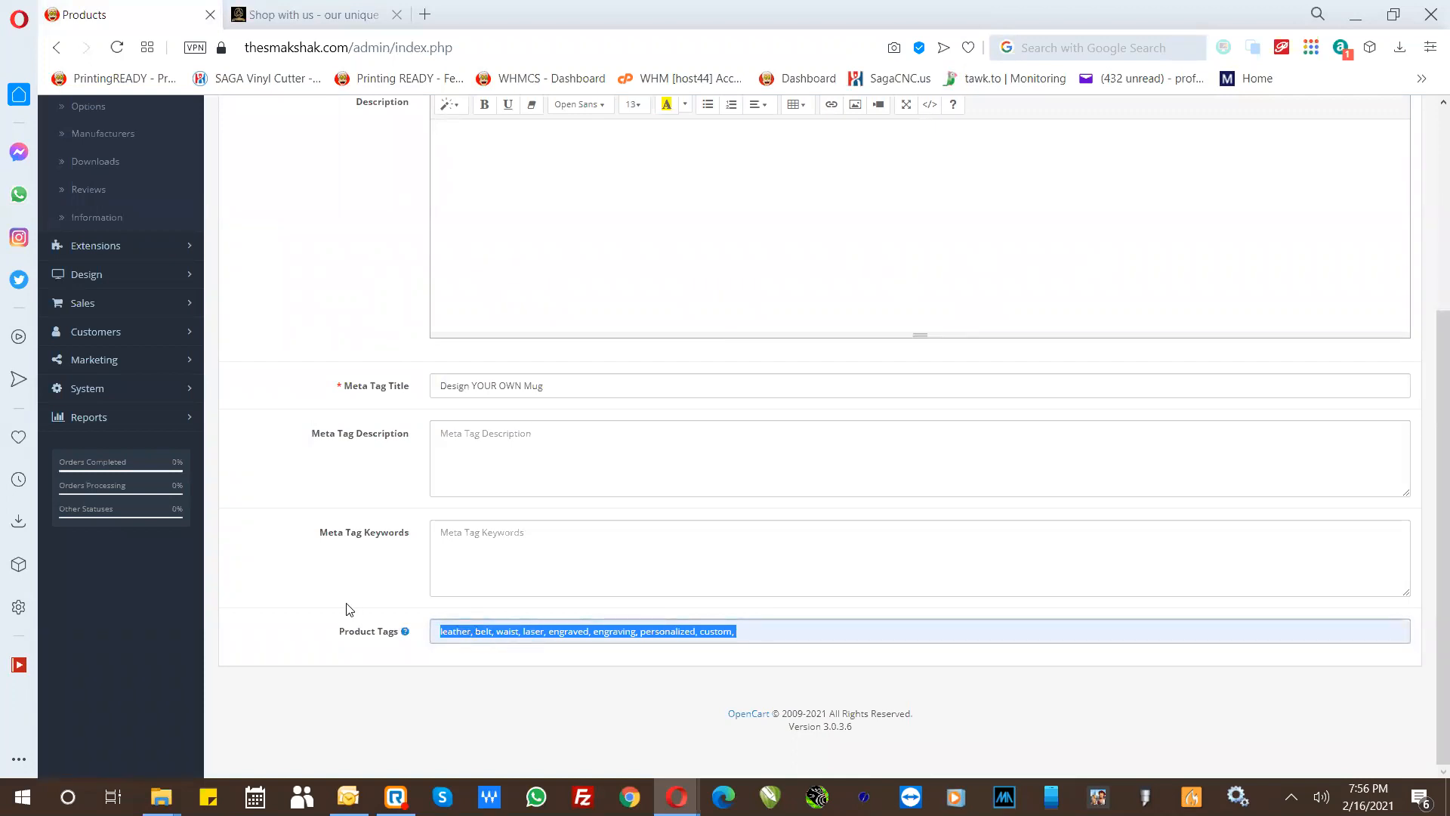
{"action": "key", "text": "BackSpace"}
- Review the price in the mug's product data and set its Tax Class to Taxable Goods
{"action": "scroll", "coordinate": [333, 321], "scroll_direction": "up", "scroll_amount": 4}
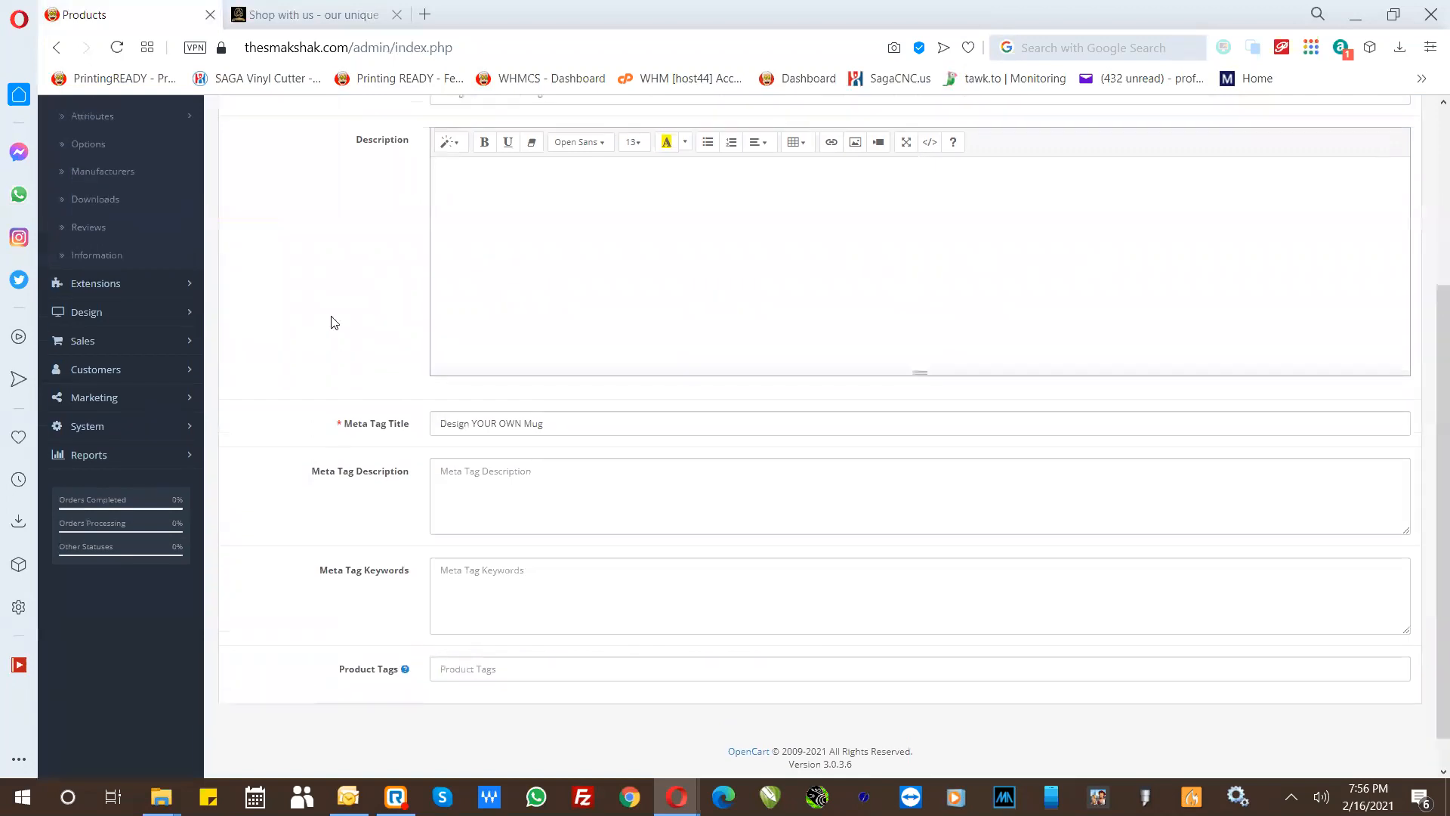
{"action": "left_click", "coordinate": [311, 257]}
{"action": "scroll", "coordinate": [314, 395], "scroll_direction": "down", "scroll_amount": 4}
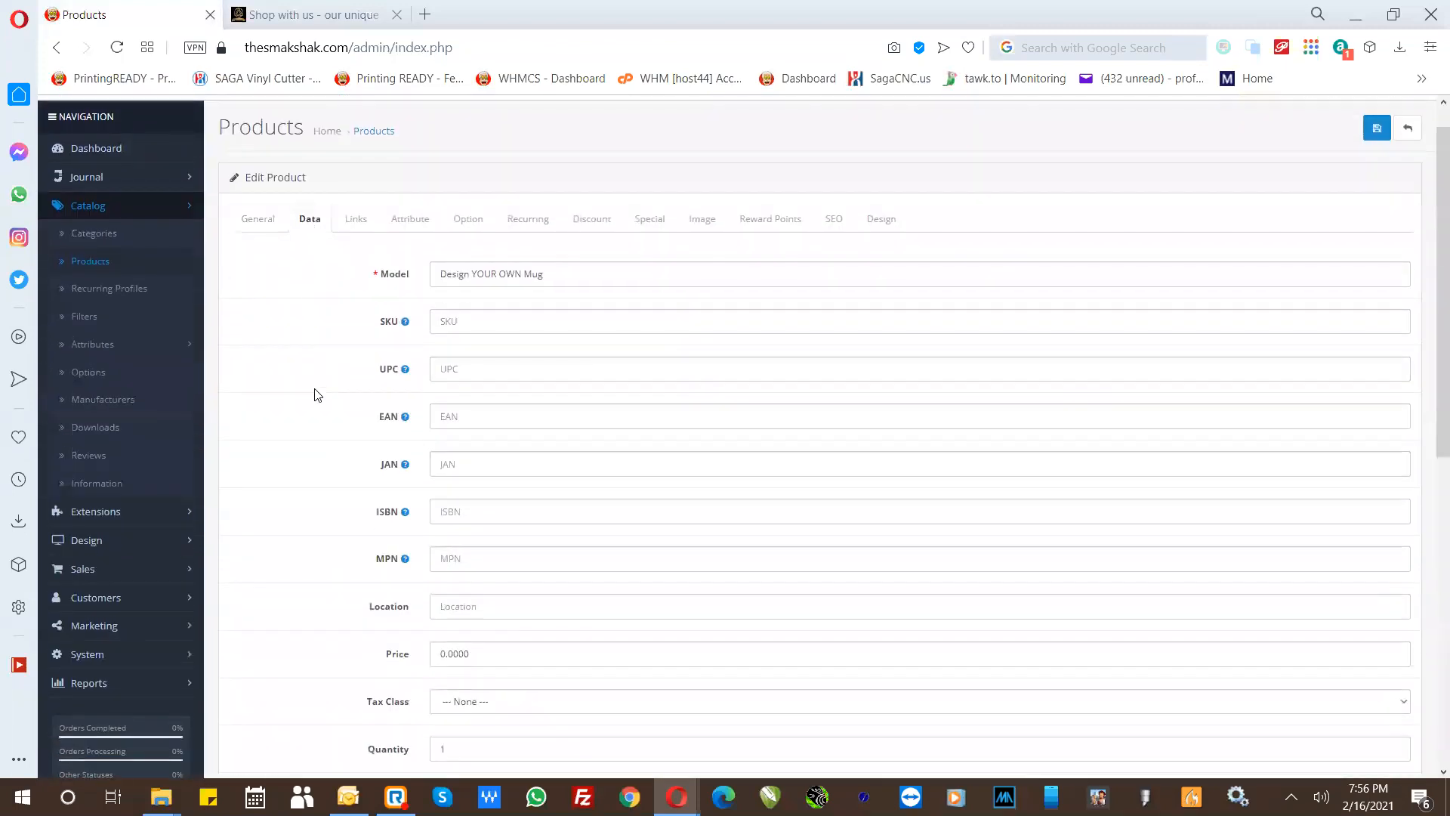
{"action": "scroll", "coordinate": [422, 388], "scroll_direction": "down", "scroll_amount": 2}
{"action": "left_click", "coordinate": [456, 276]}
{"action": "left_click_drag", "start_coordinate": [459, 275], "coordinate": [411, 285]}
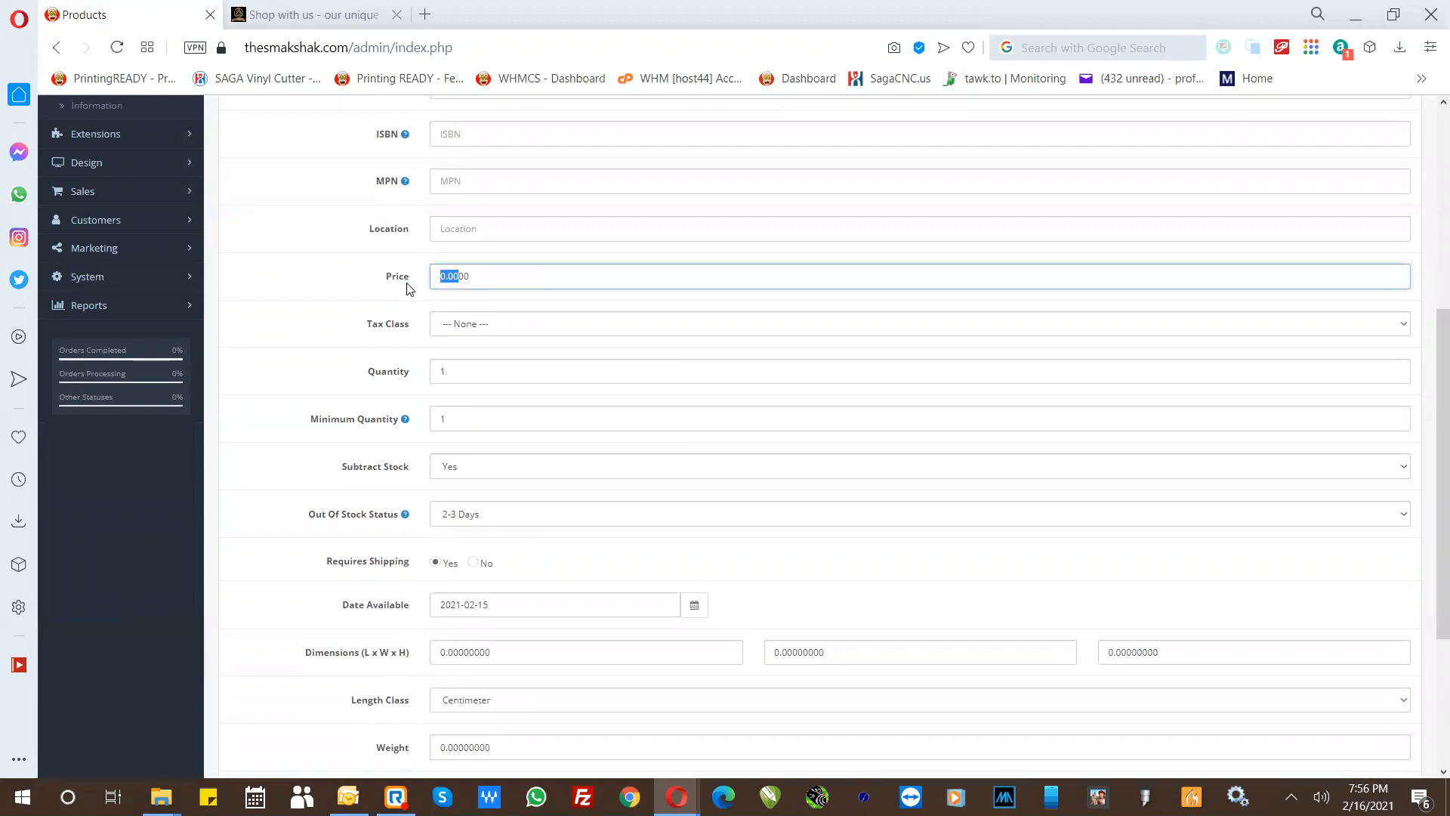
{"action": "left_click", "coordinate": [453, 327]}
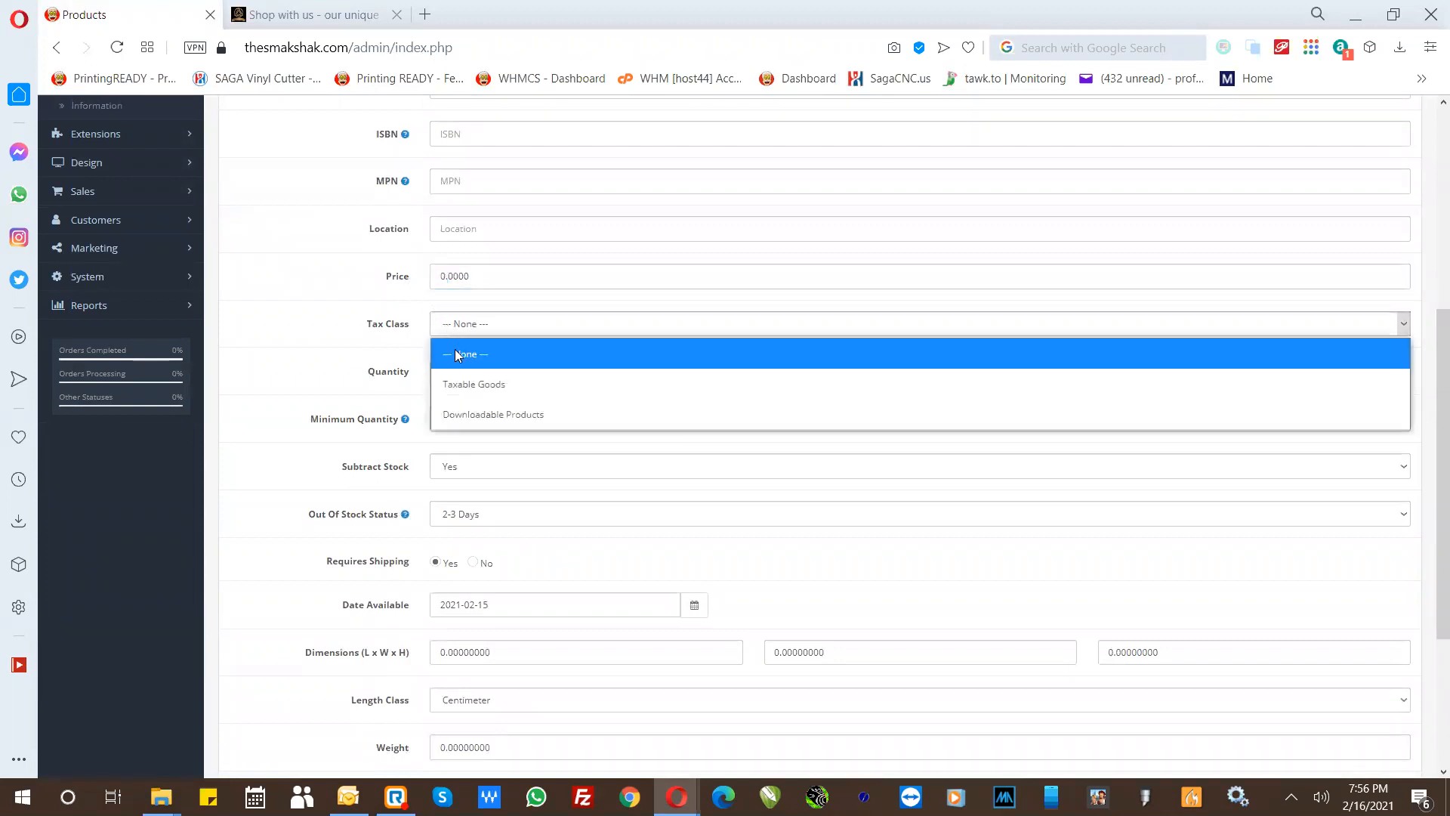
{"action": "left_click", "coordinate": [462, 384]}
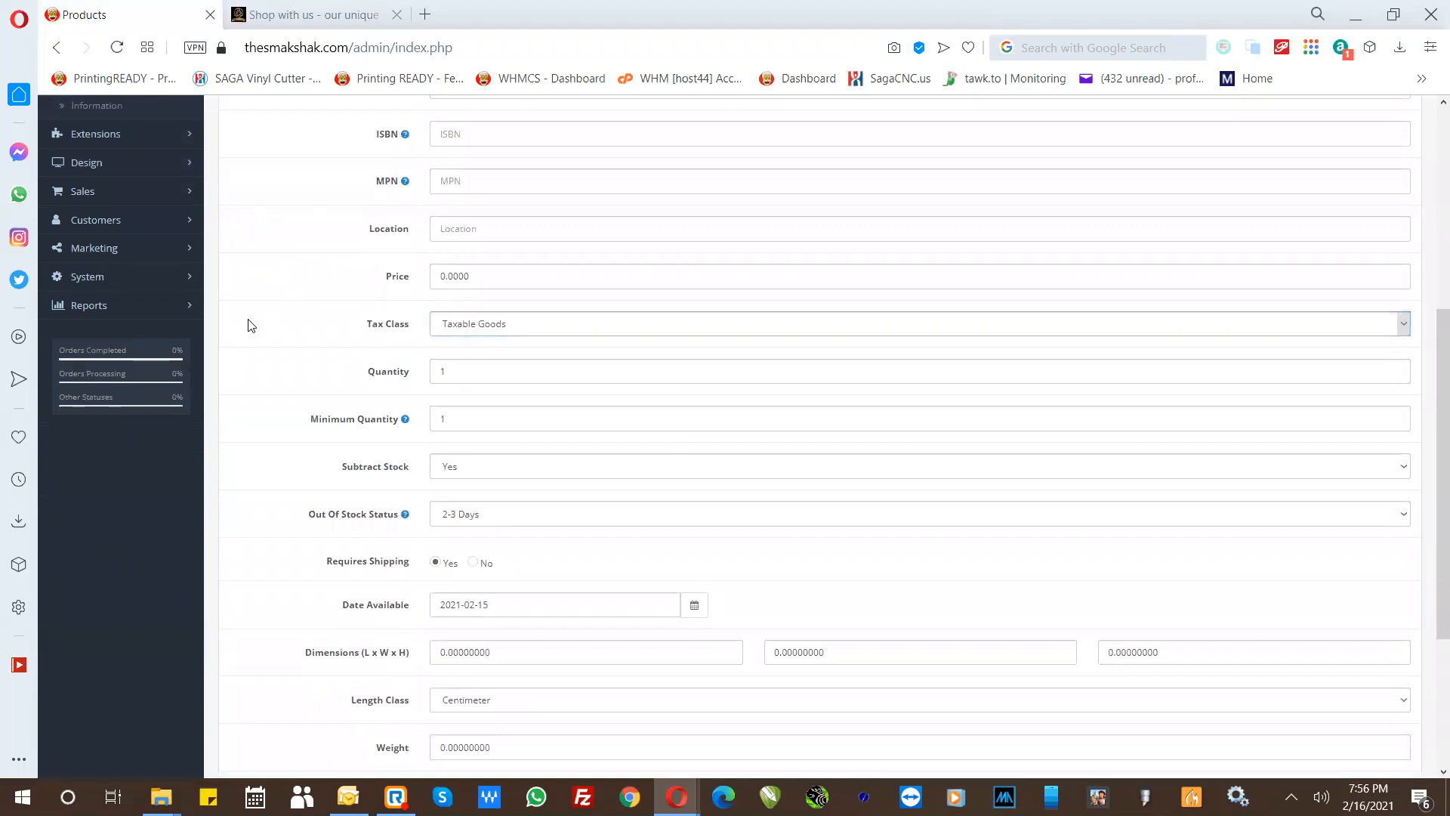
{"action": "key", "text": "Up"}
{"action": "left_click", "coordinate": [464, 325]}
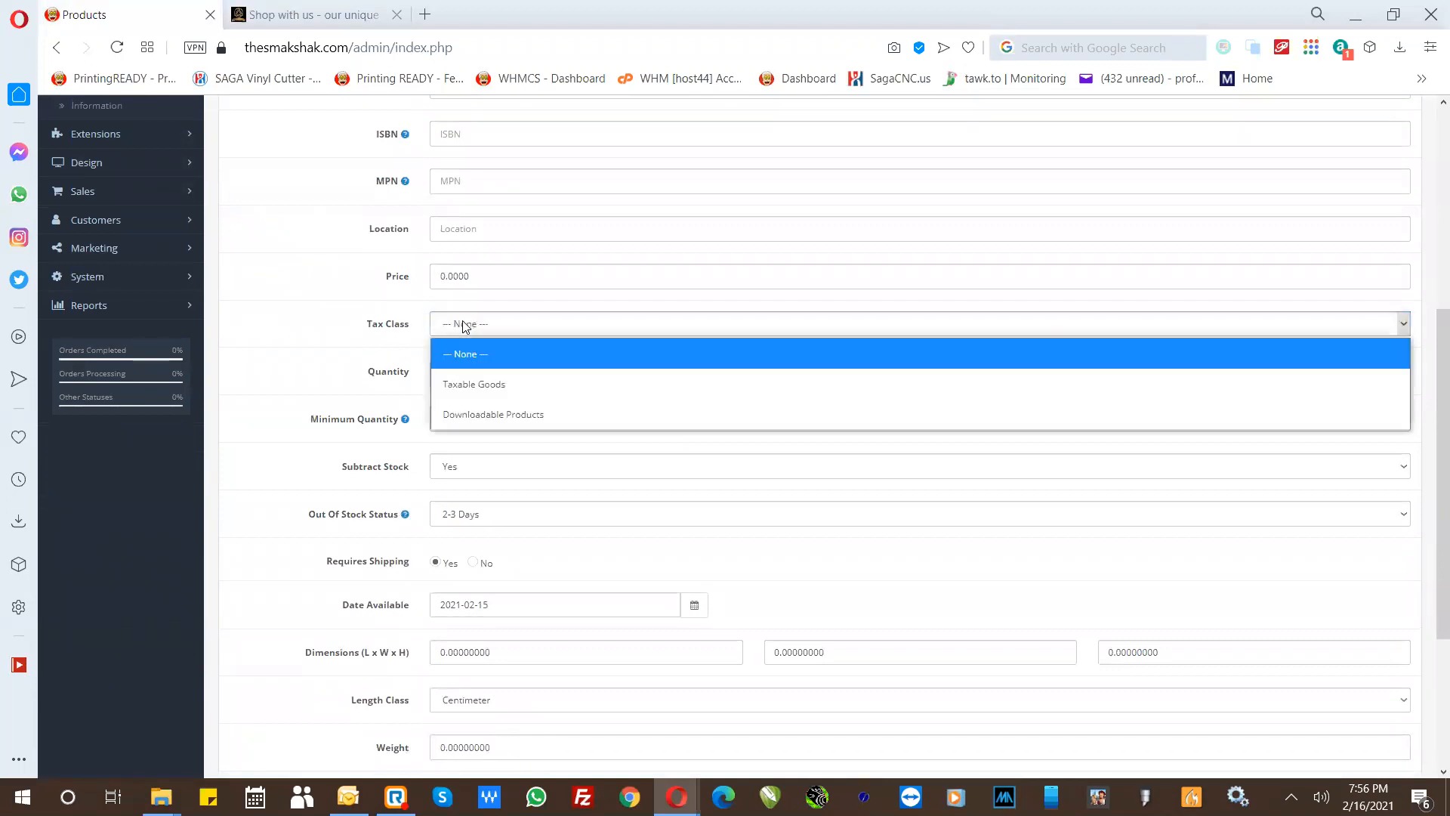
{"action": "left_click", "coordinate": [462, 381]}
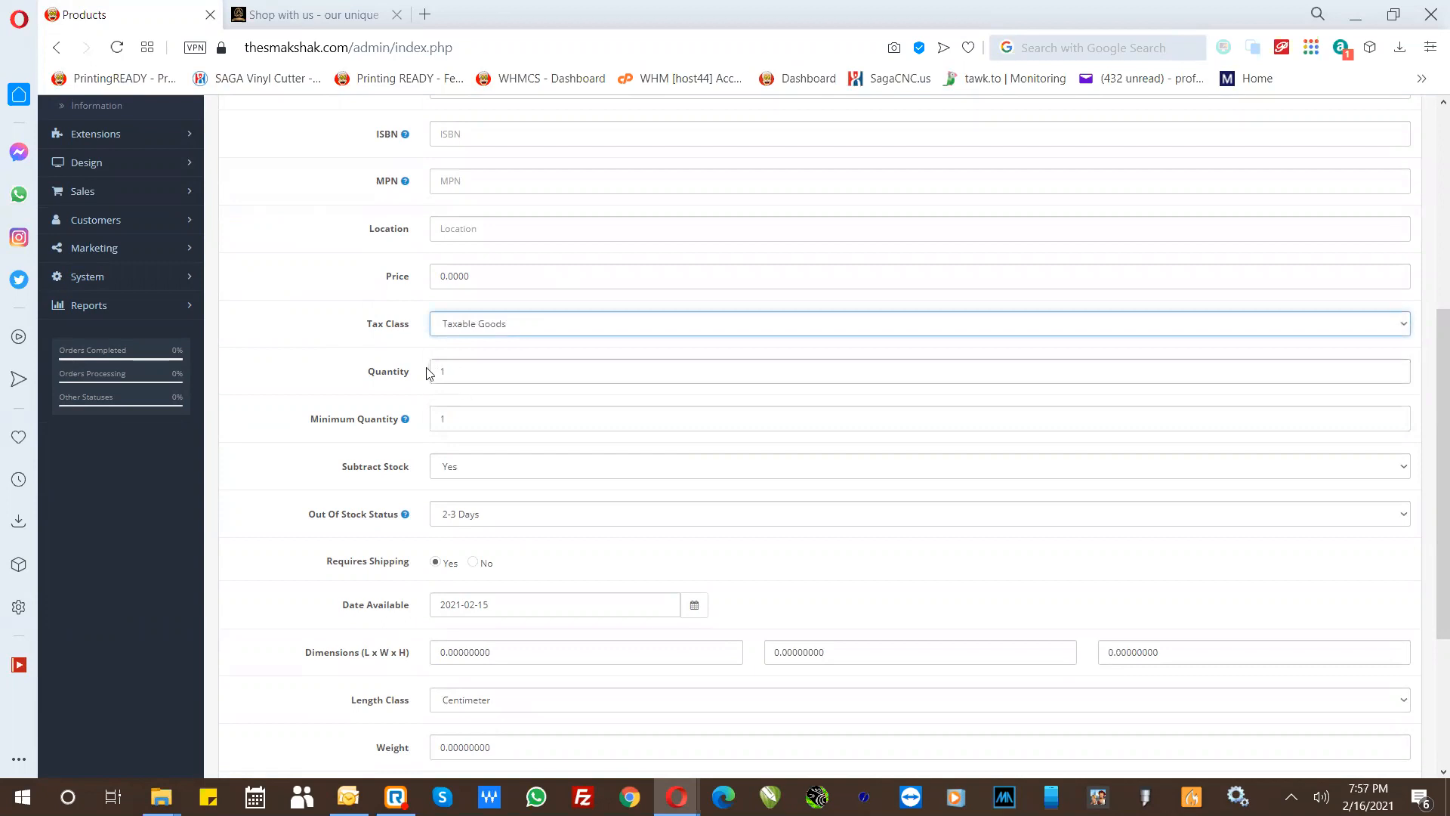
- Try stock quantities of 999, 77789, 9999 and 20 for the mug
{"action": "double_click", "coordinate": [444, 372]}
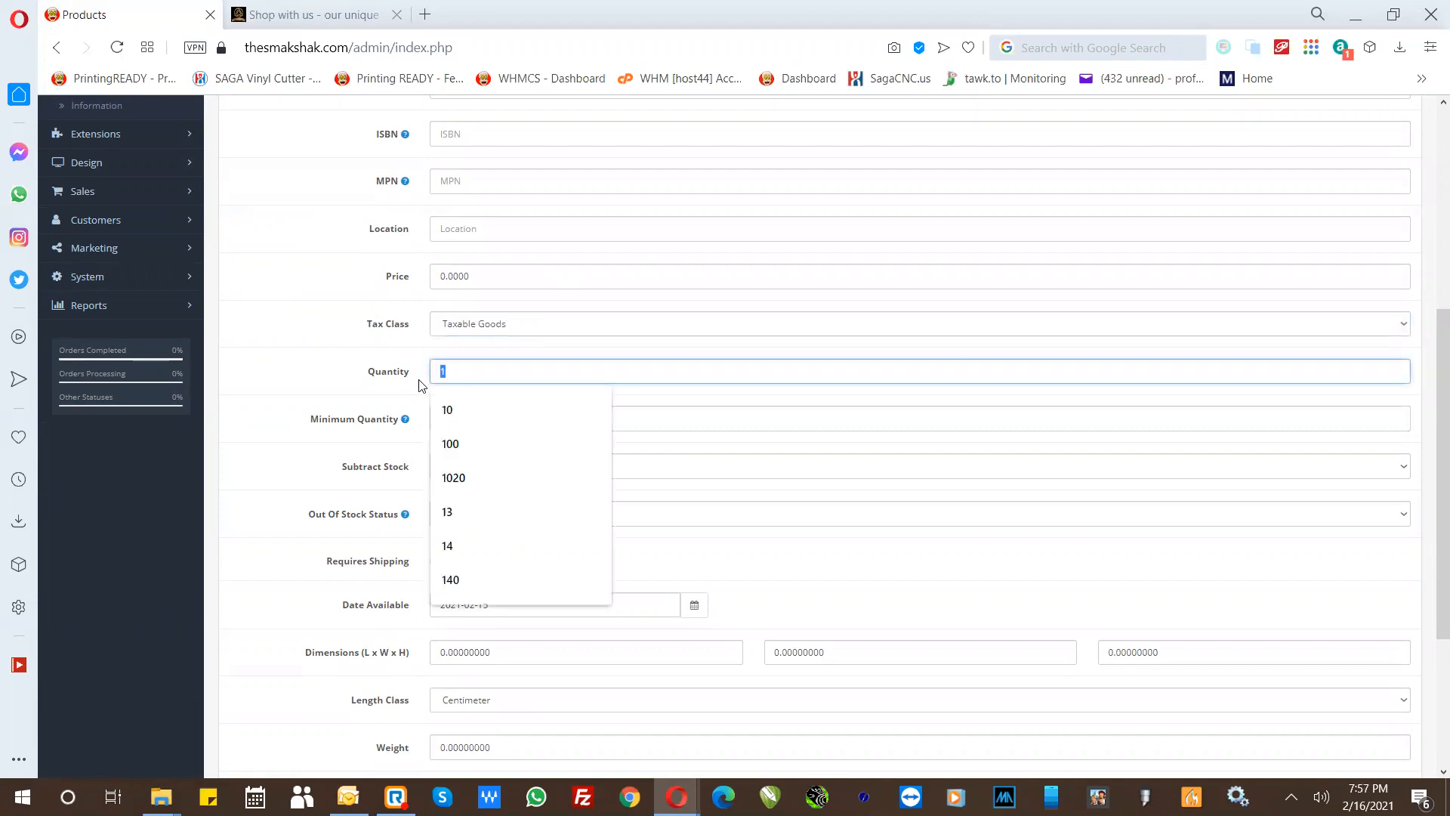
{"action": "type", "text": "999"}
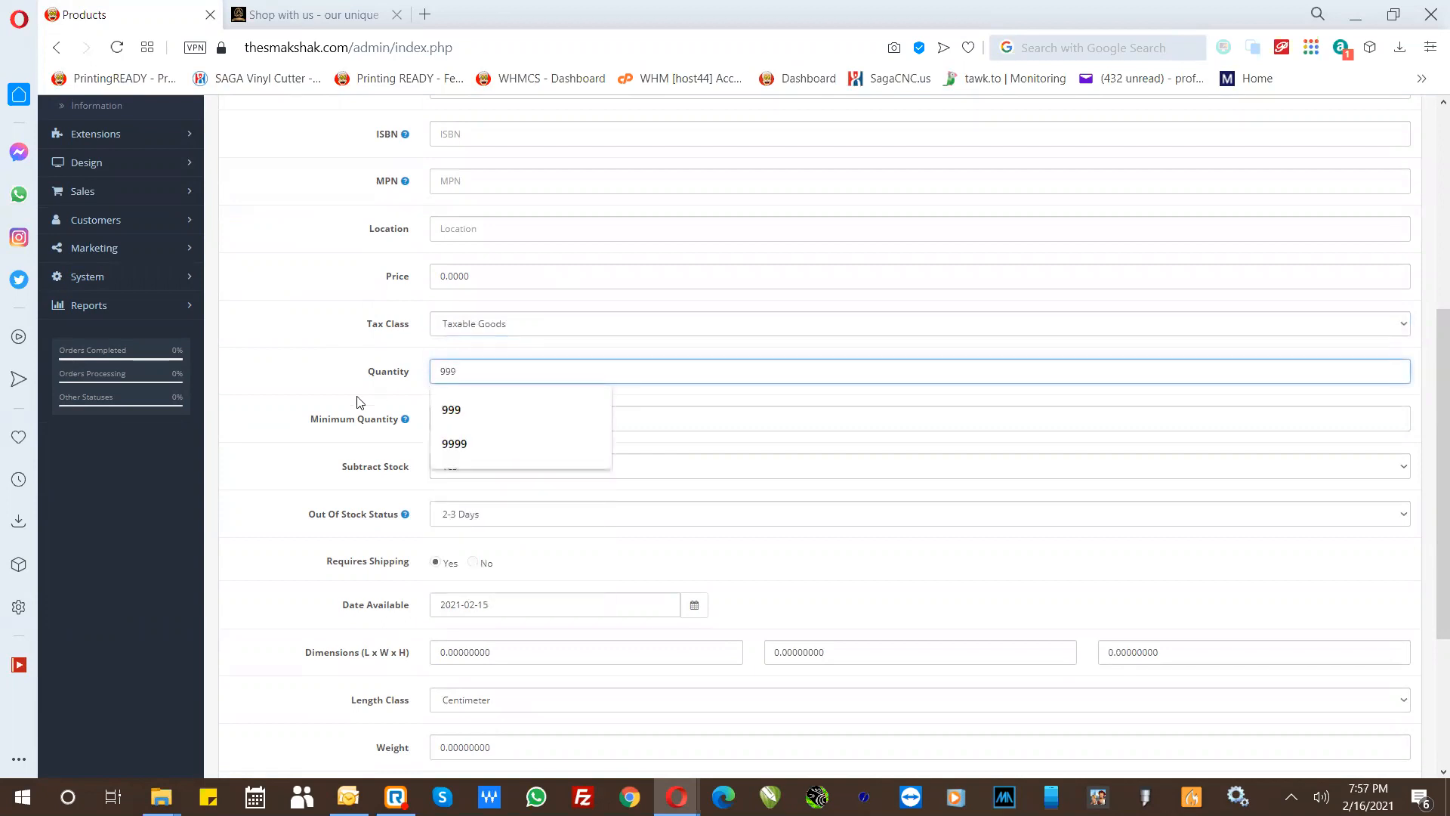
{"action": "left_click", "coordinate": [361, 402]}
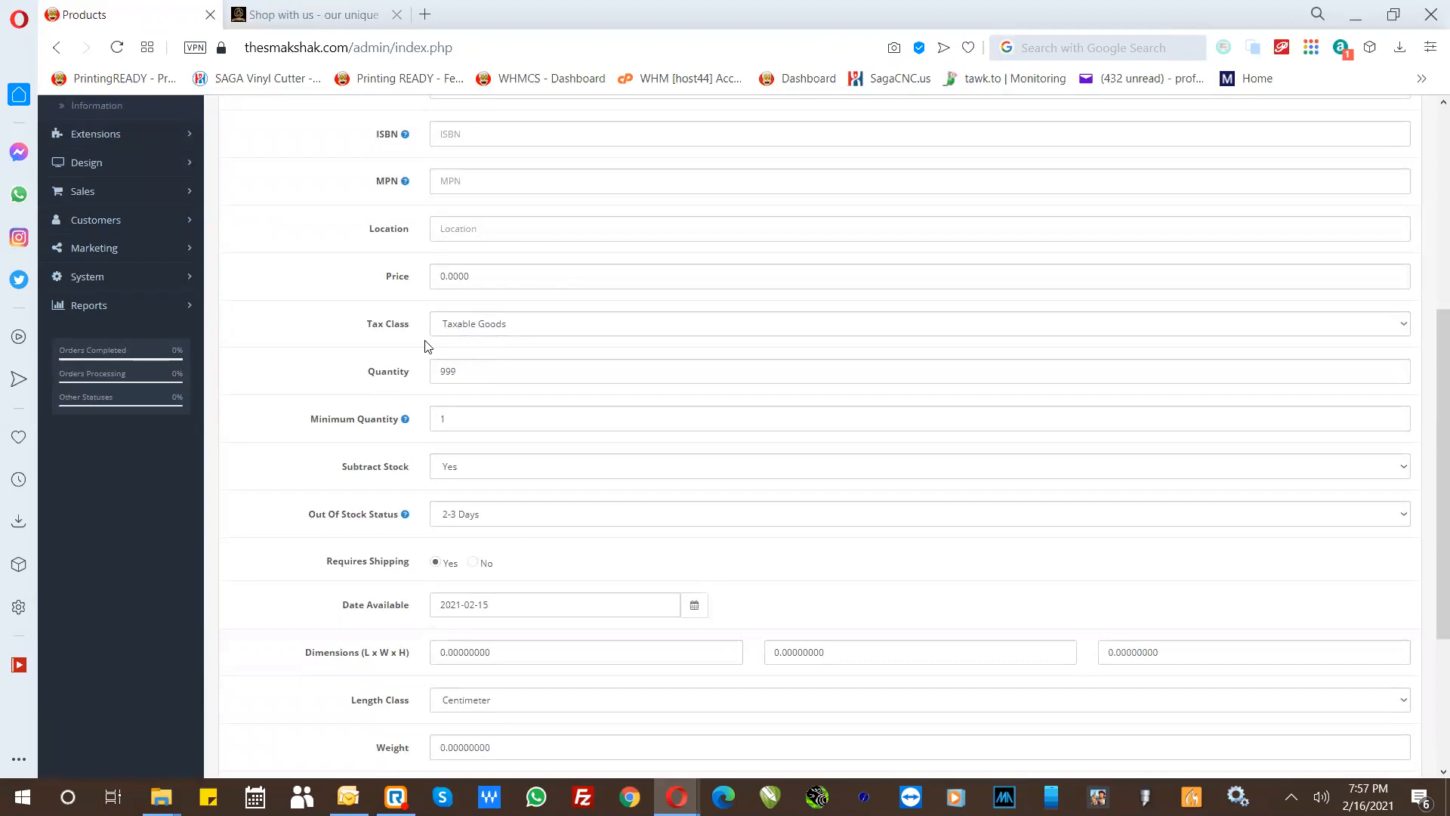
{"action": "left_click_drag", "start_coordinate": [461, 371], "coordinate": [407, 368]}
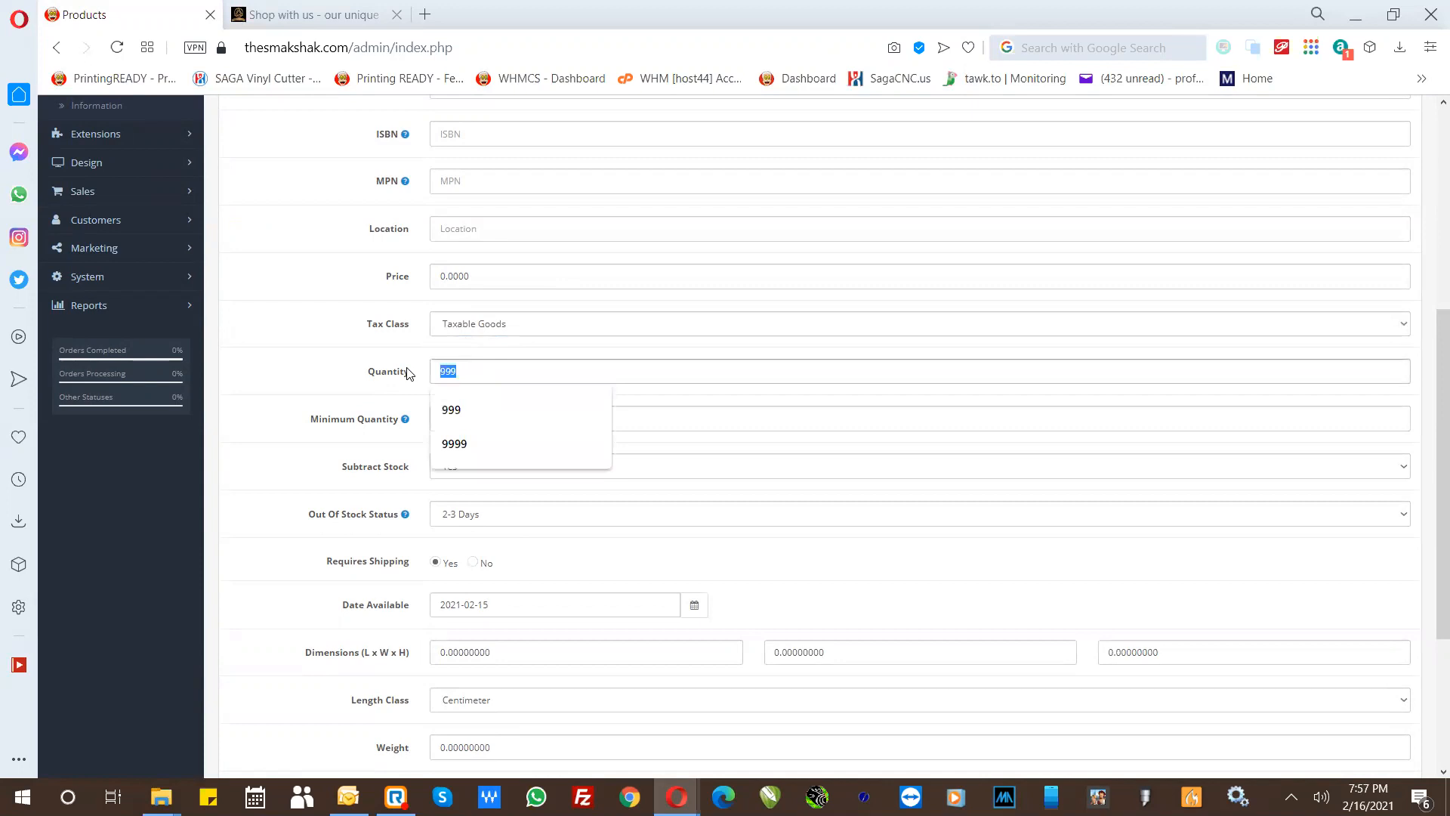
{"action": "type", "text": "77789"}
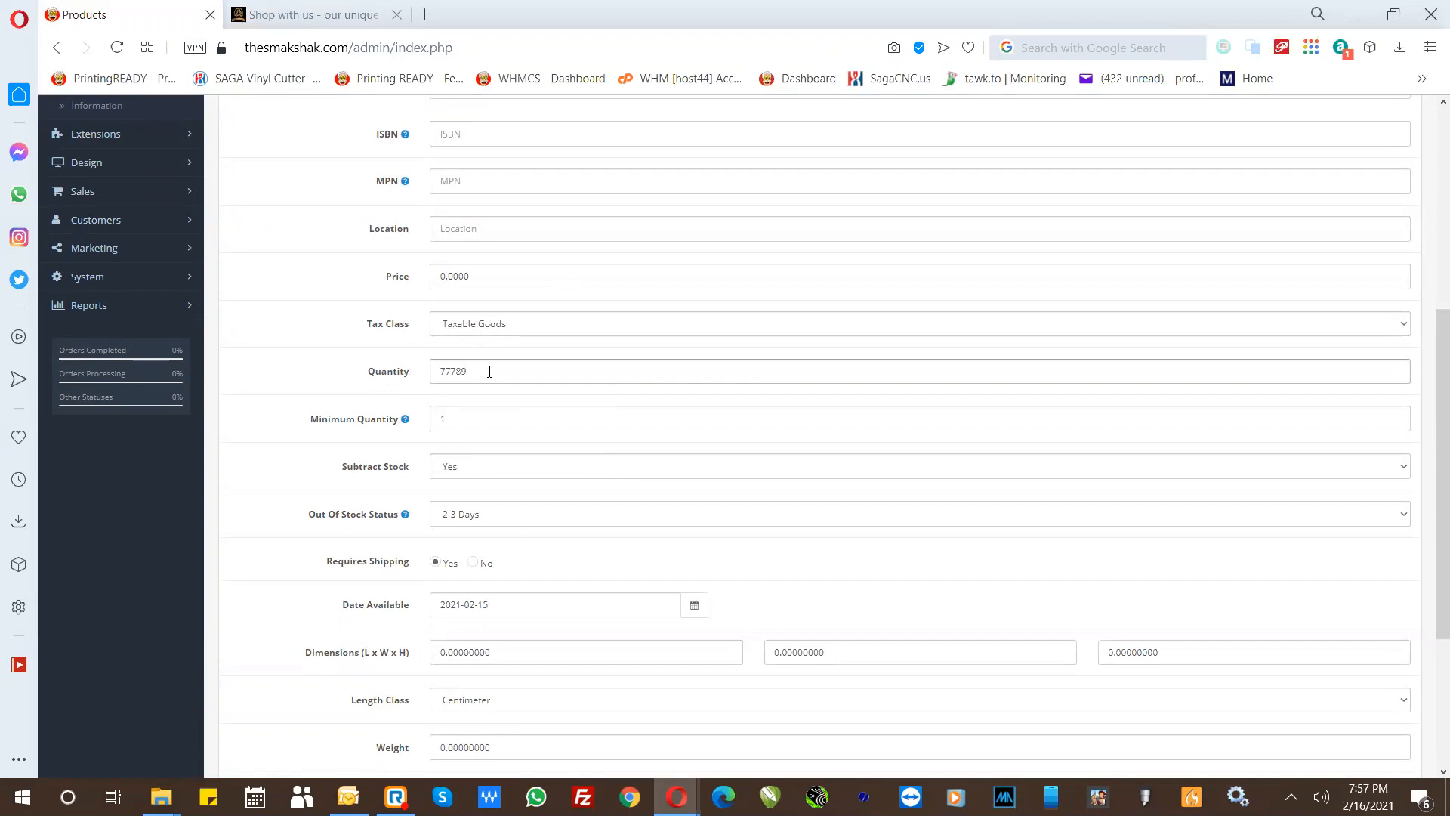
{"action": "left_click_drag", "start_coordinate": [489, 371], "coordinate": [414, 368]}
{"action": "type", "text": "9999"}
{"action": "left_click_drag", "start_coordinate": [466, 369], "coordinate": [399, 371]}
{"action": "type", "text": "20"}
{"action": "left_click", "coordinate": [398, 366]}
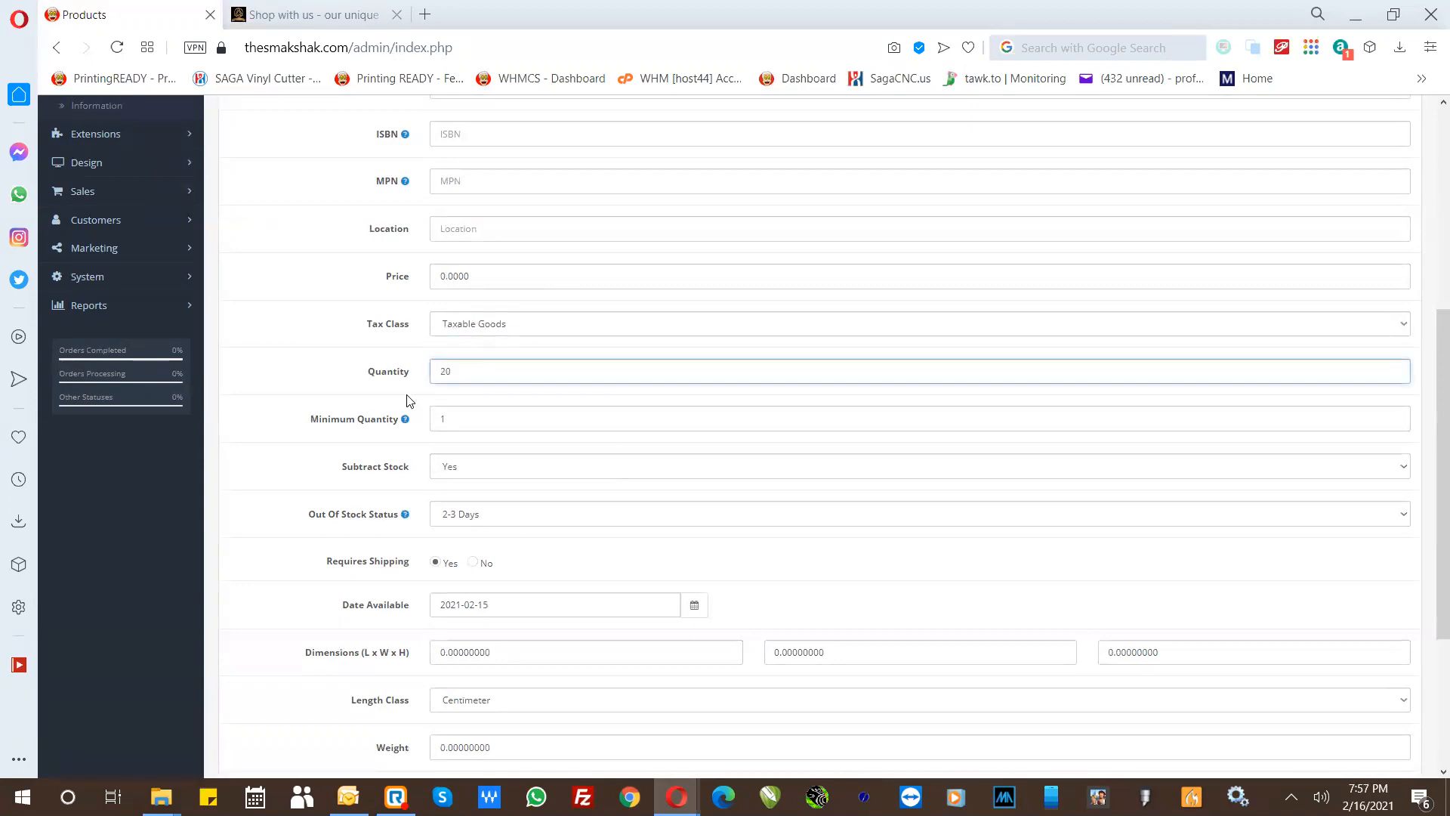
- Set the mug's Quantity to 0 and its Out Of Stock Status to Pre-Order
{"action": "left_click", "coordinate": [412, 371]}
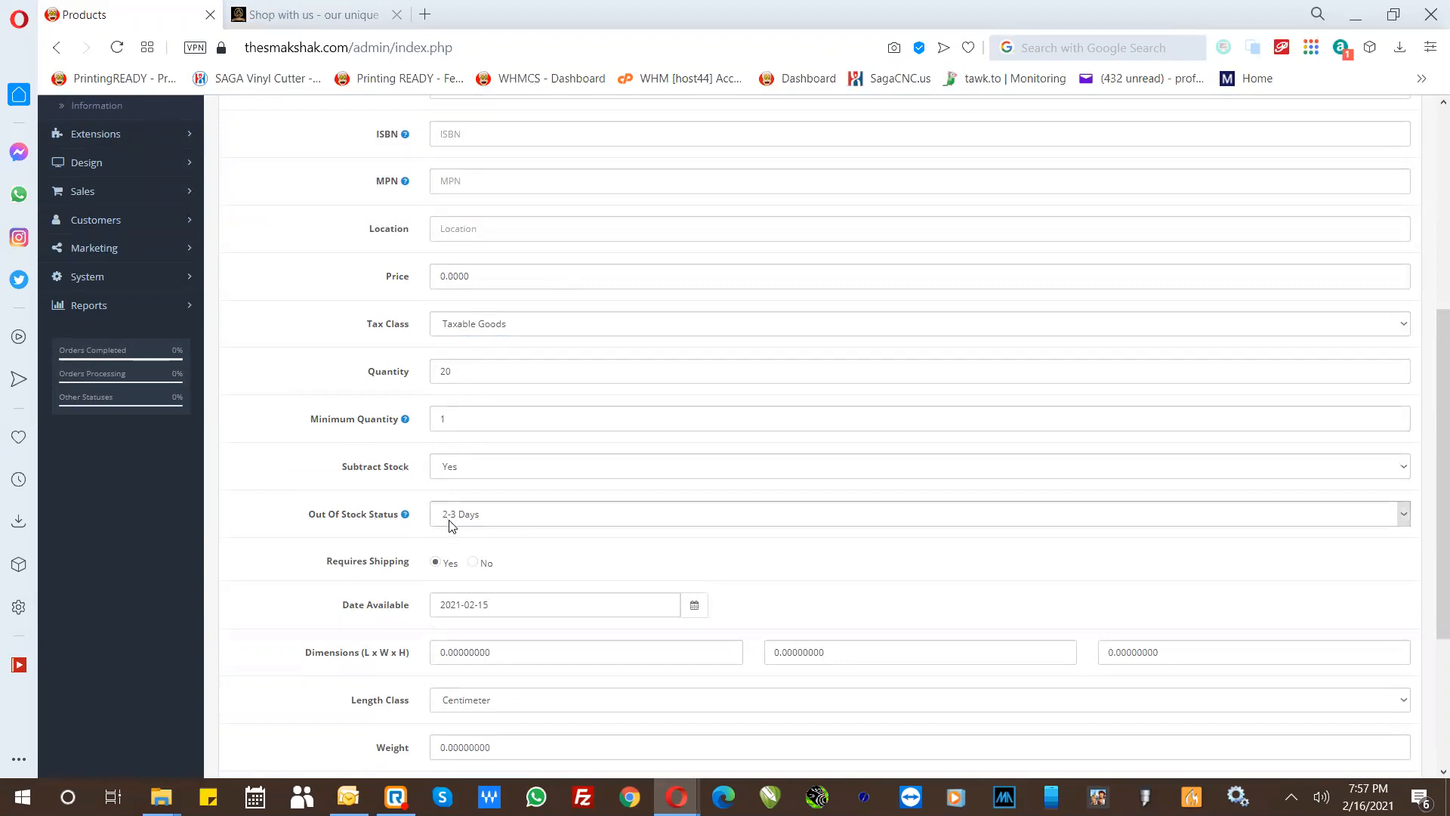
{"action": "key", "text": "Tab"}
{"action": "type", "text": "0"}
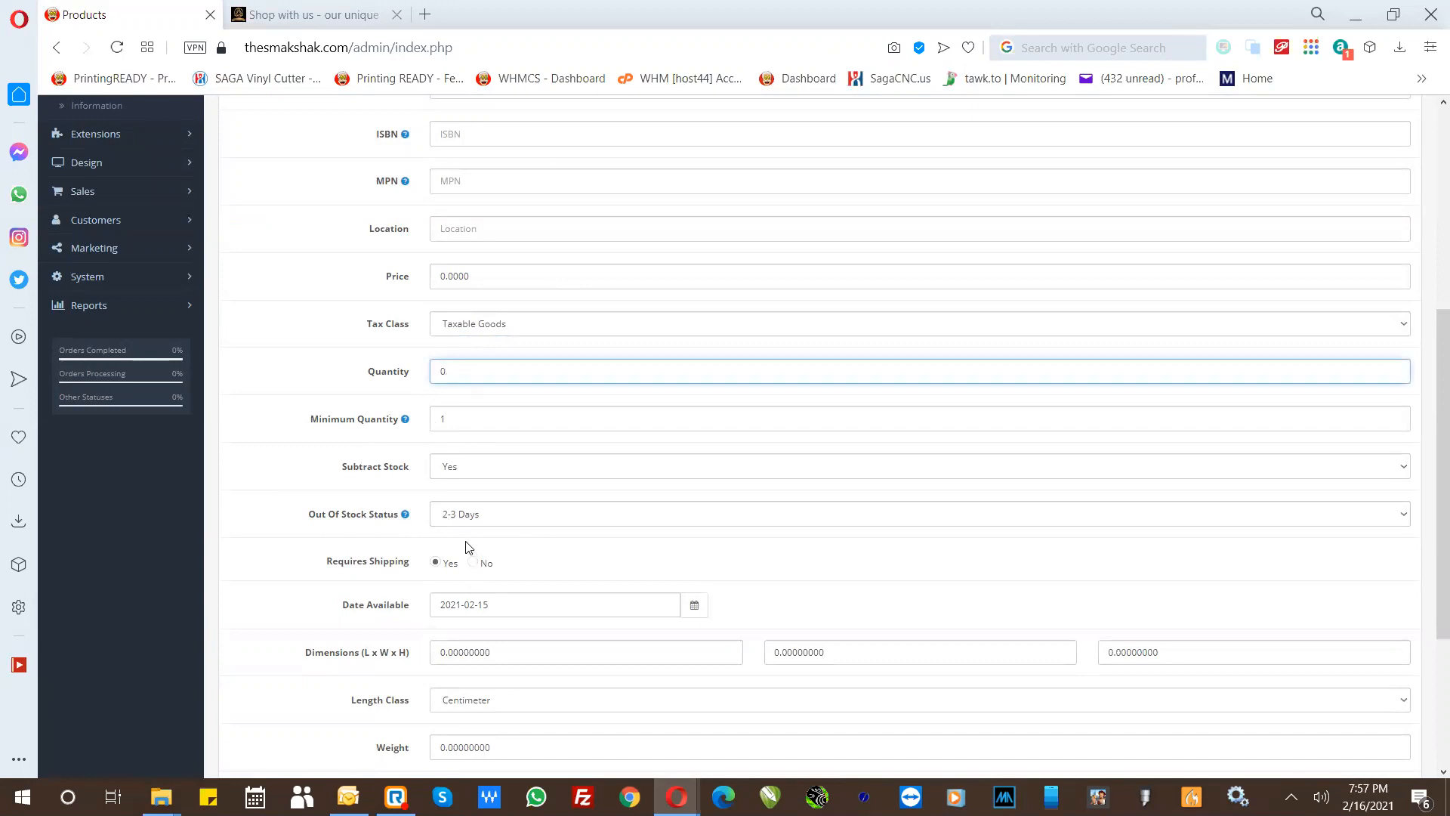
{"action": "left_click", "coordinate": [469, 515]}
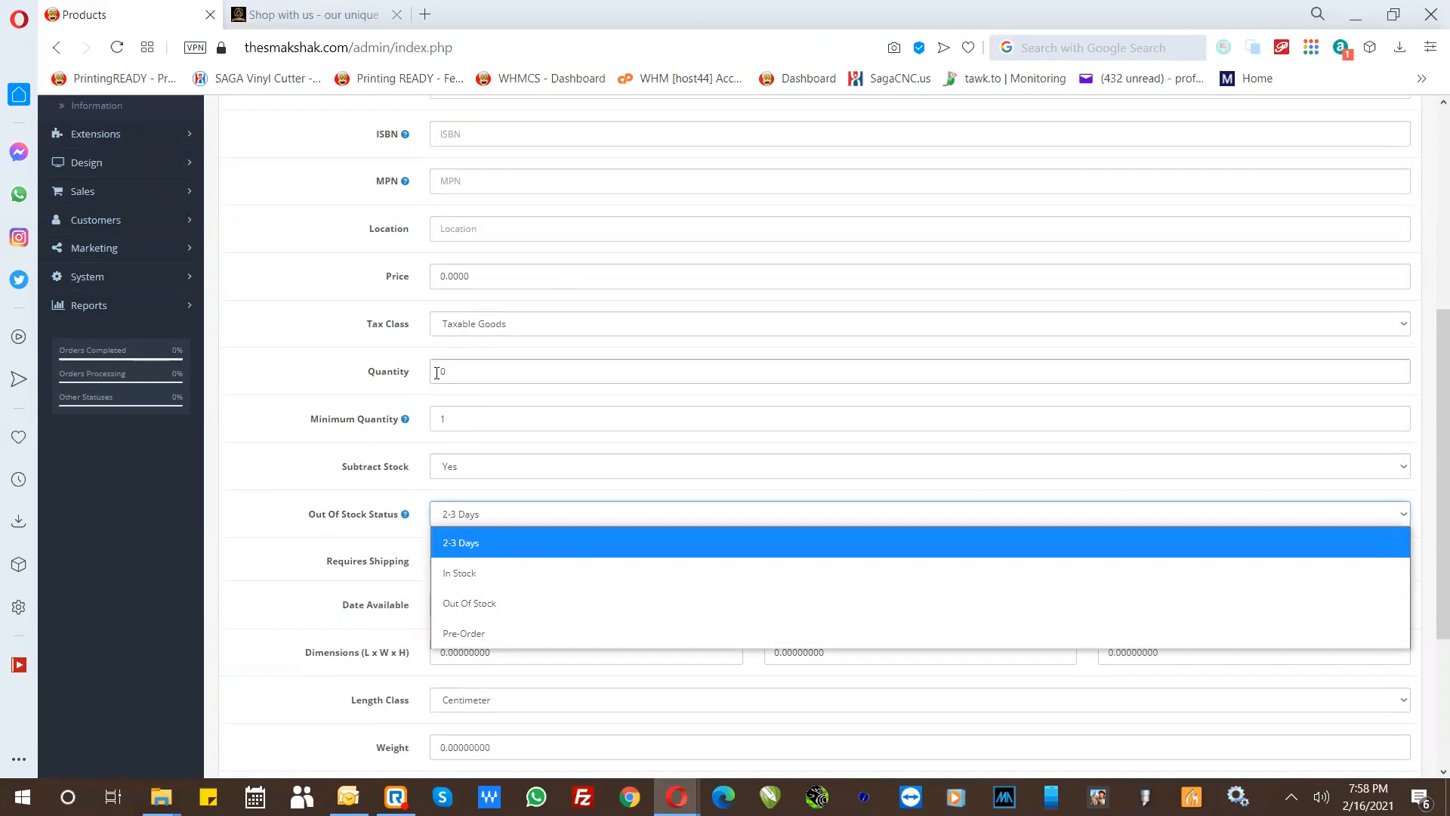
{"action": "left_click", "coordinate": [462, 634]}
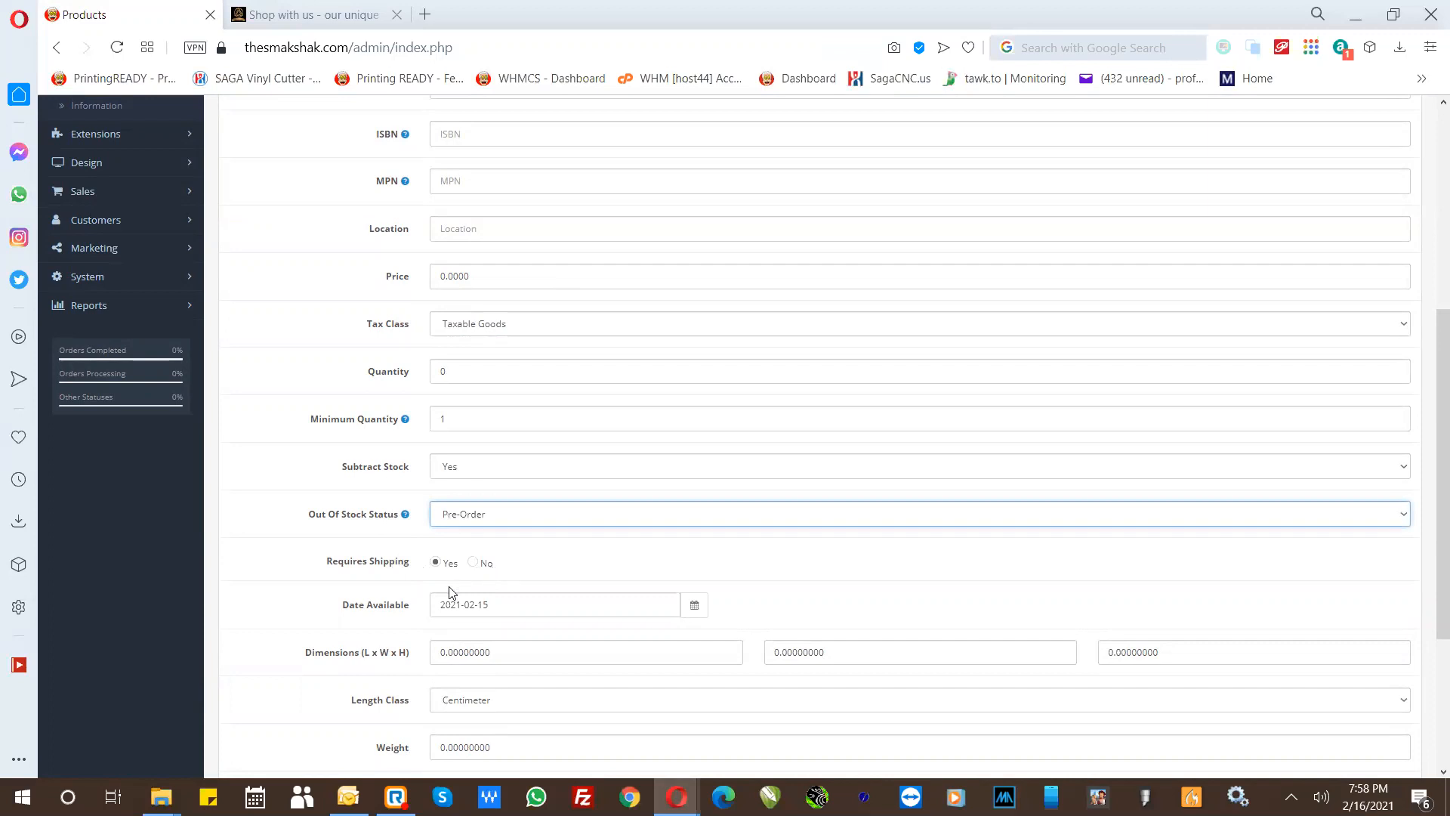
- Set the mug's length dimension to 4.0000000 and its width to 4, leaving the height unfilled
{"action": "left_click_drag", "start_coordinate": [453, 653], "coordinate": [427, 656]}
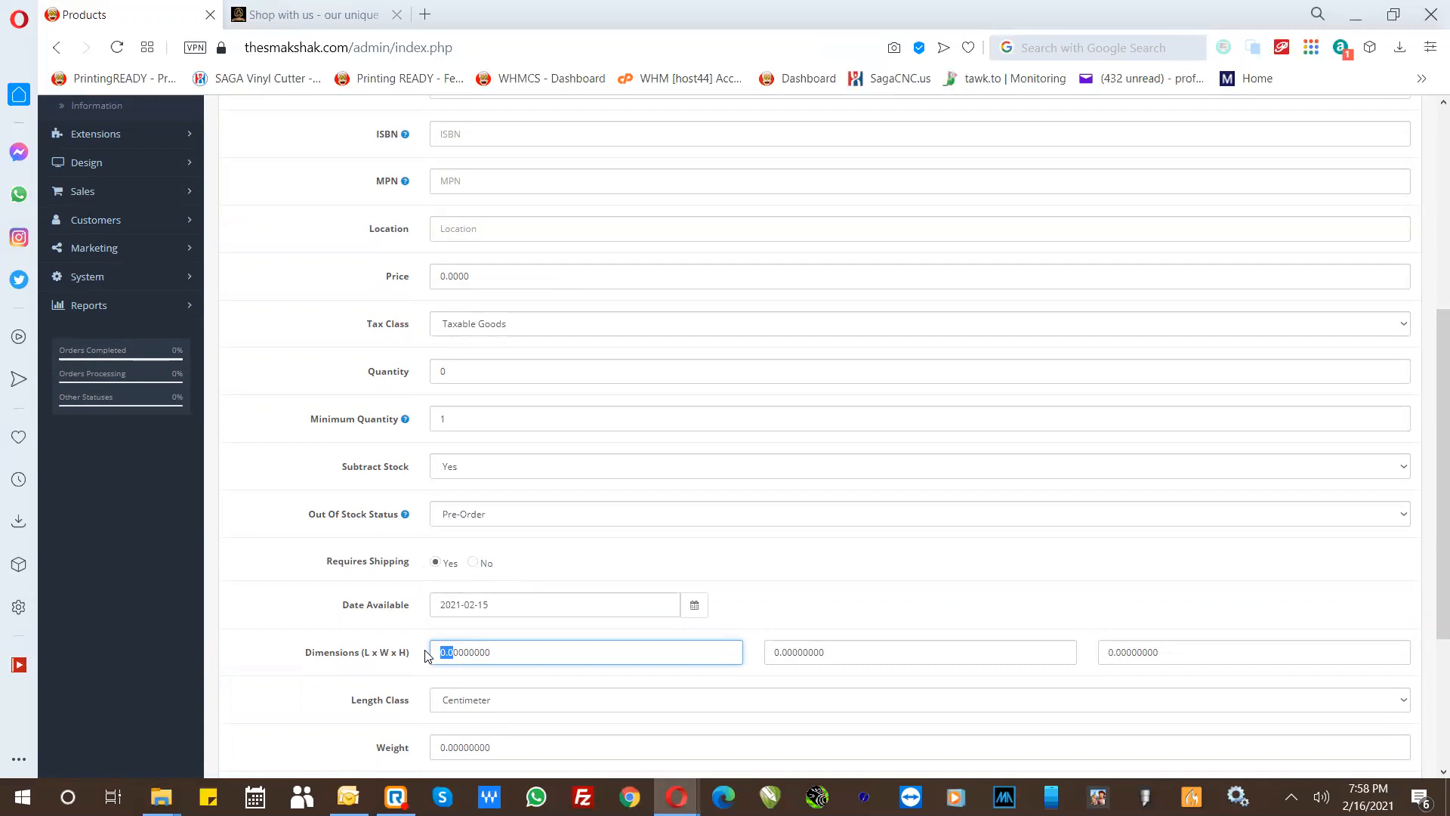
{"action": "left_click_drag", "start_coordinate": [425, 654], "coordinate": [459, 650]}
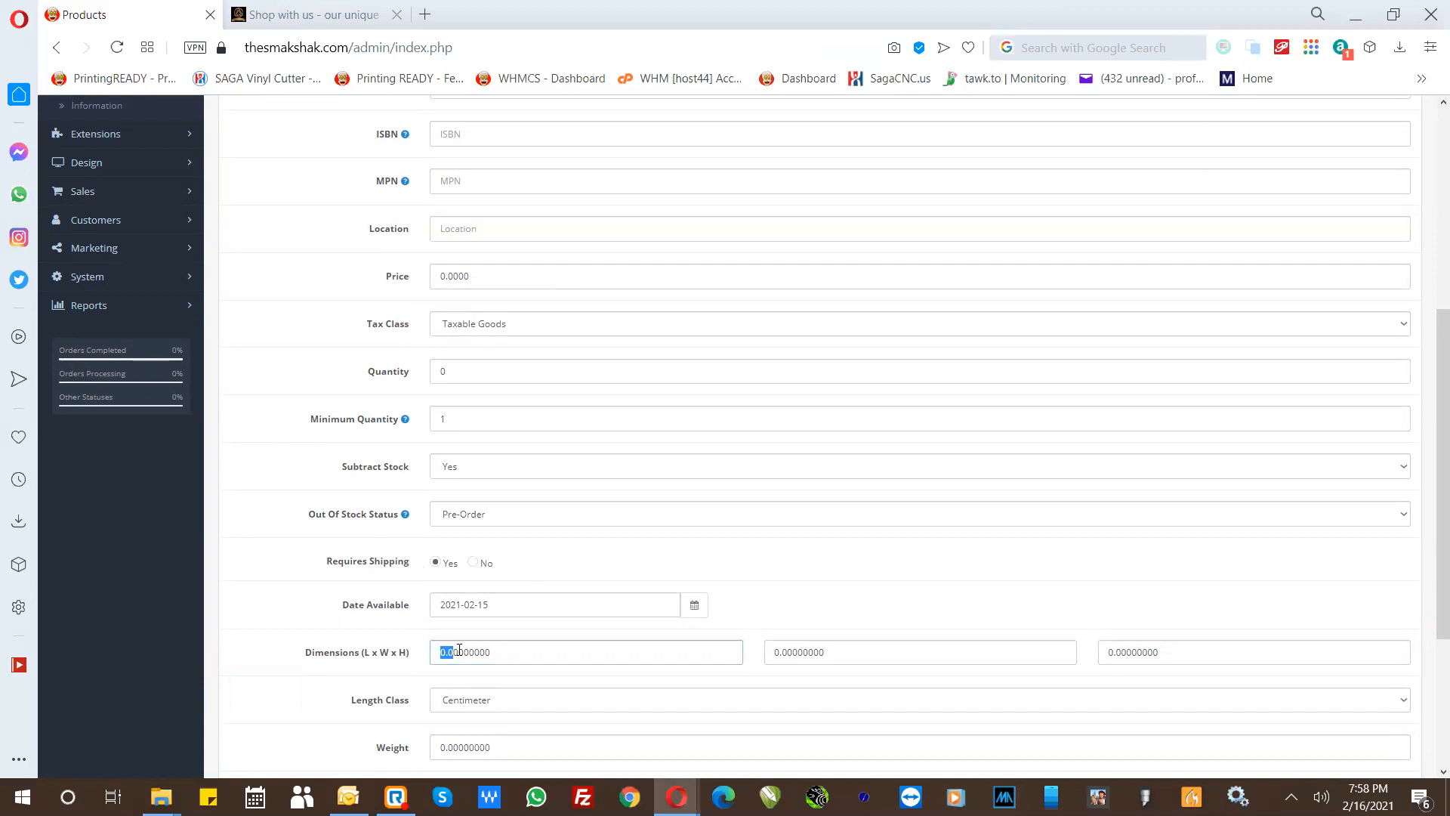
{"action": "type", "text": "4"}
{"action": "key", "text": "Tab"}
{"action": "type", "text": "4"}
{"action": "key", "text": "Tab"}
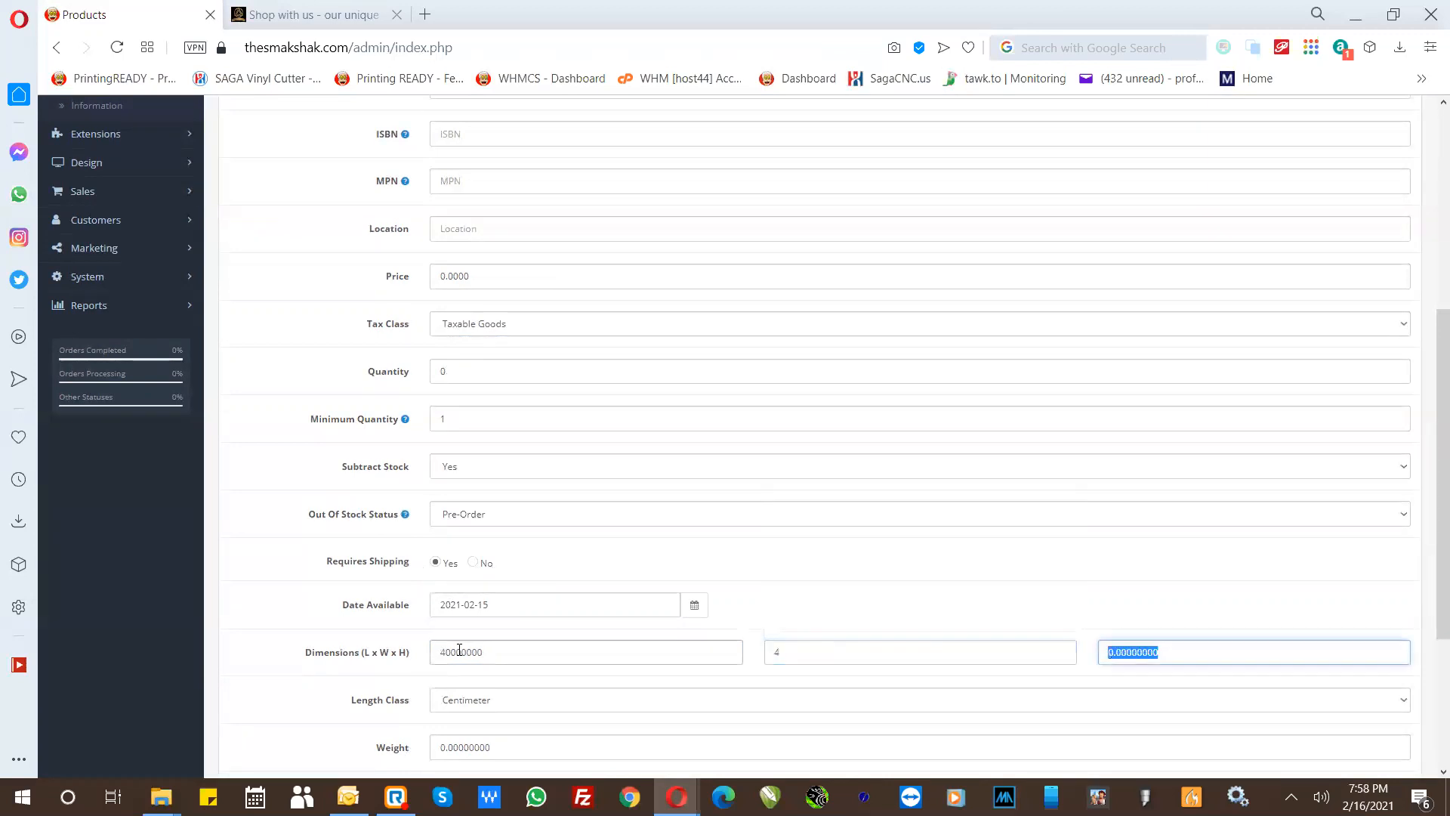
{"action": "key", "text": "Tab"}
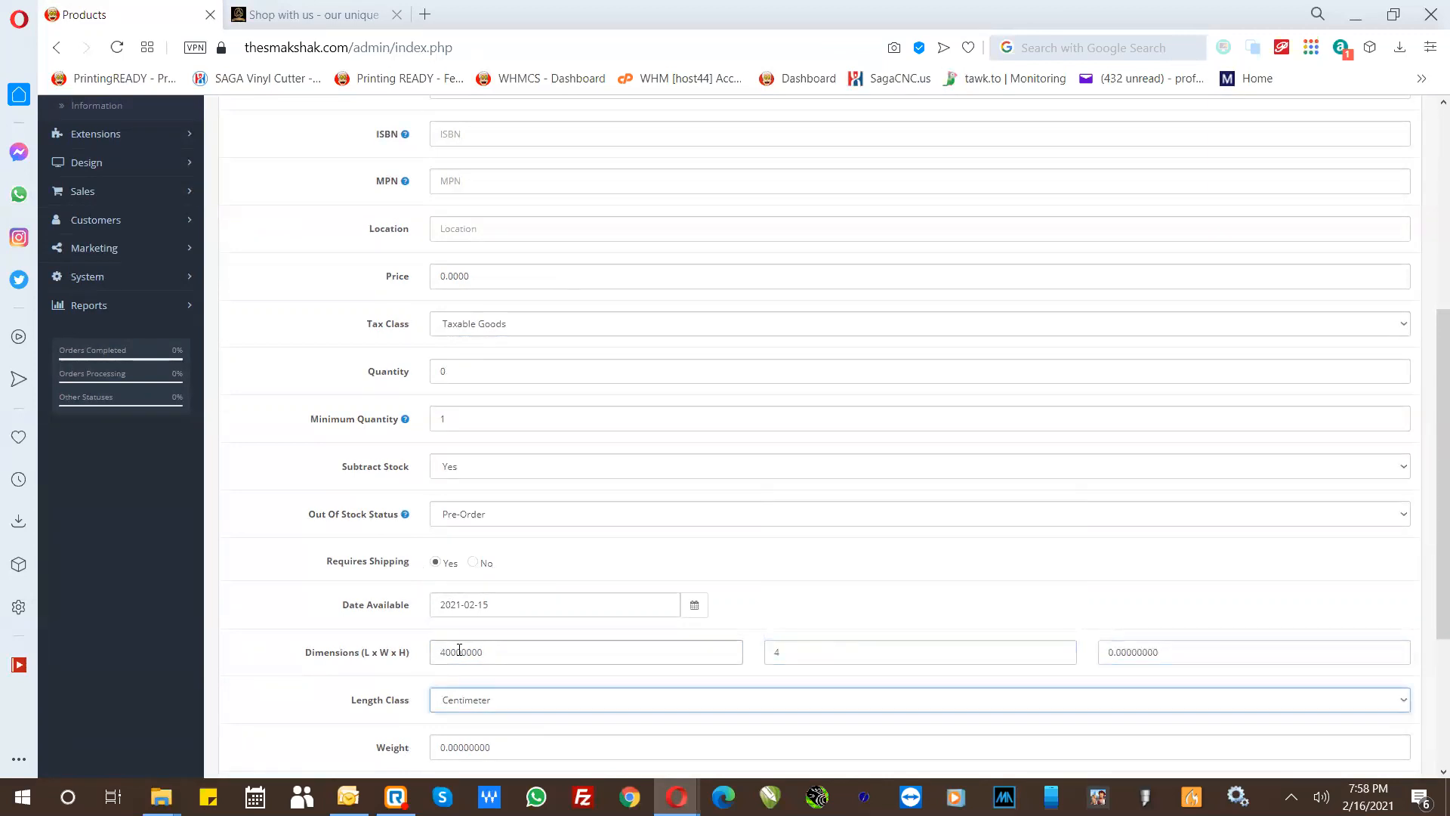
{"action": "left_click", "coordinate": [448, 651]}
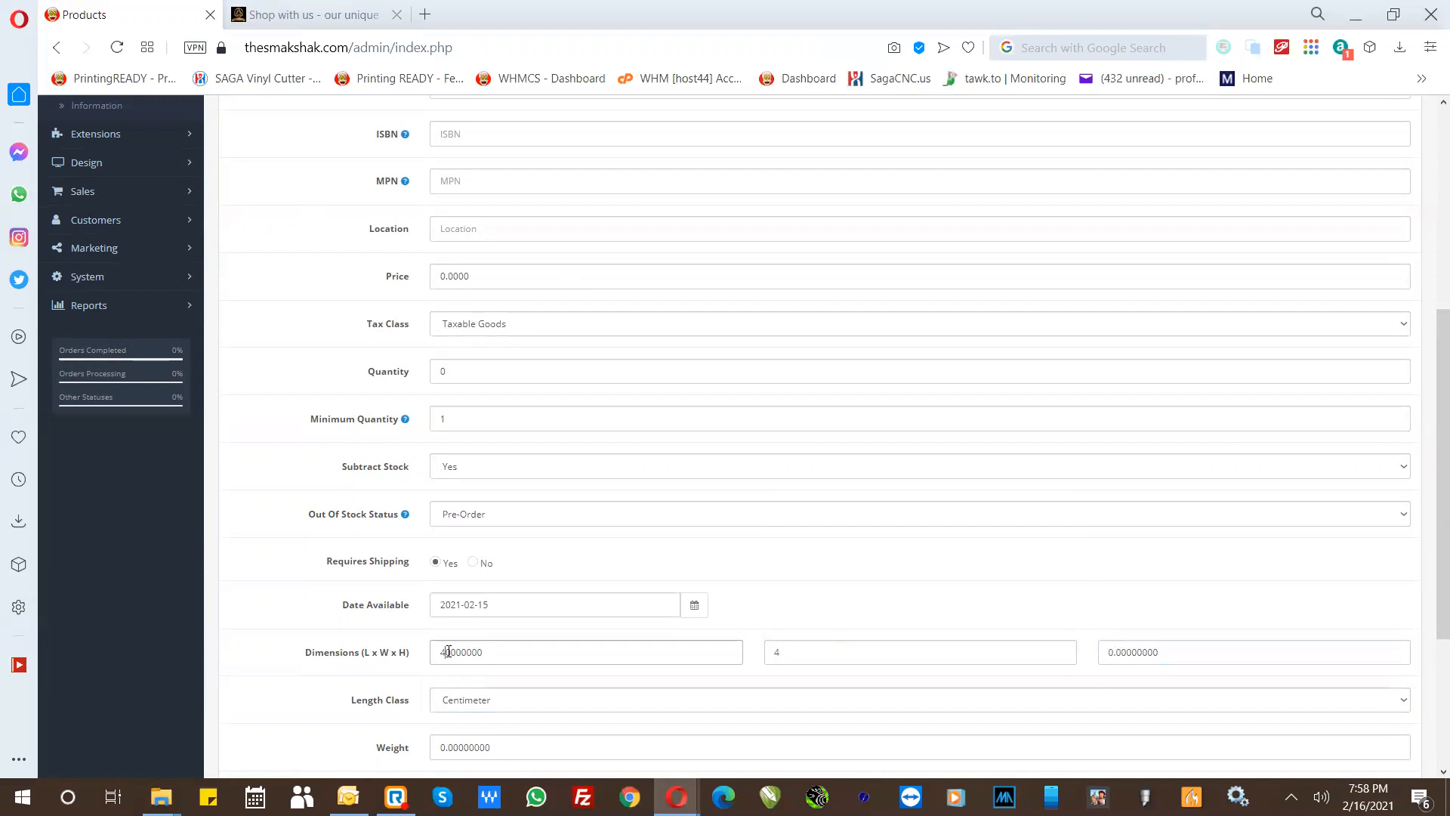
{"action": "type", "text": "."}
{"action": "left_click_drag", "start_coordinate": [452, 647], "coordinate": [395, 653]}
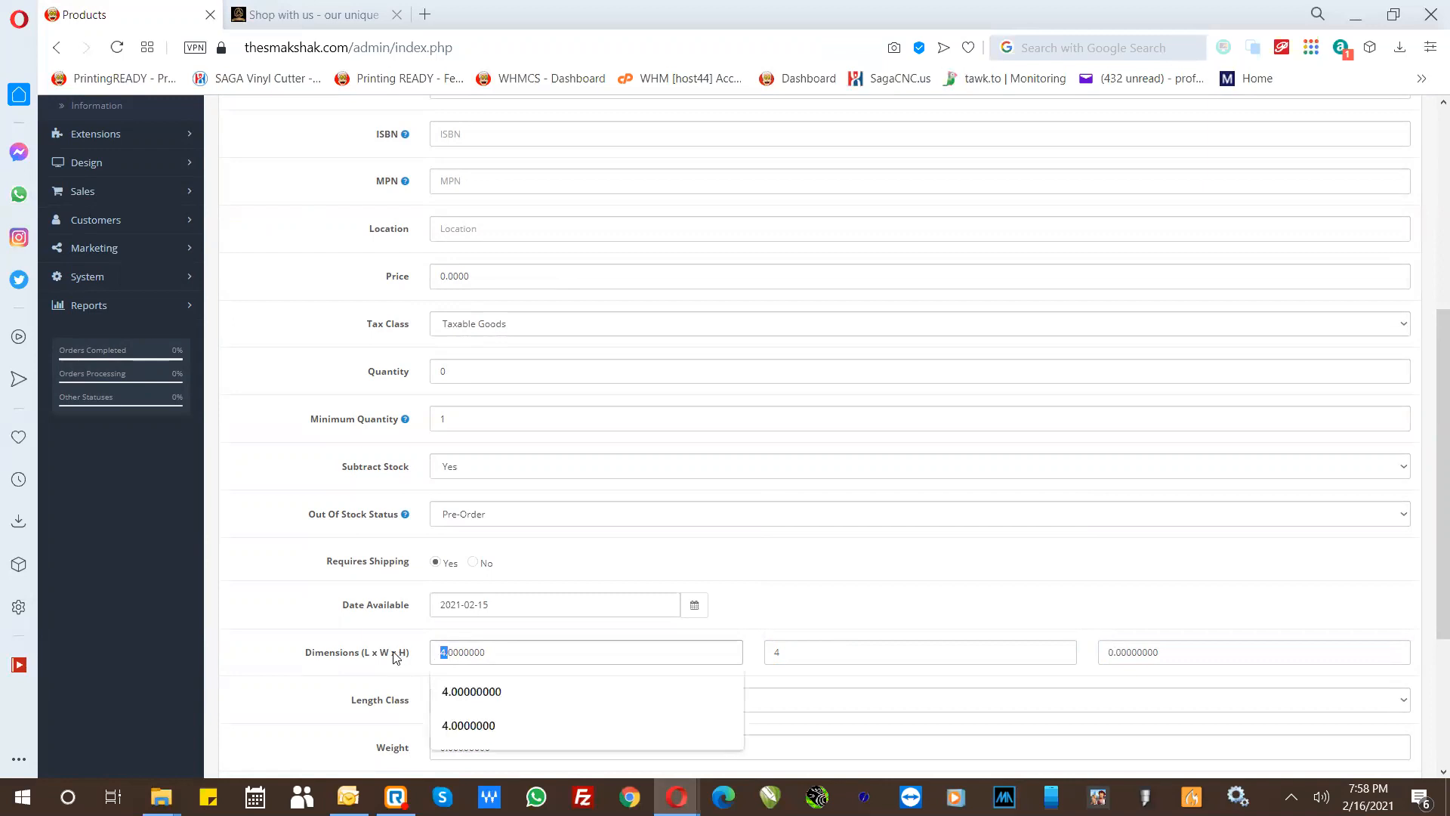
{"action": "left_click", "coordinate": [395, 652]}
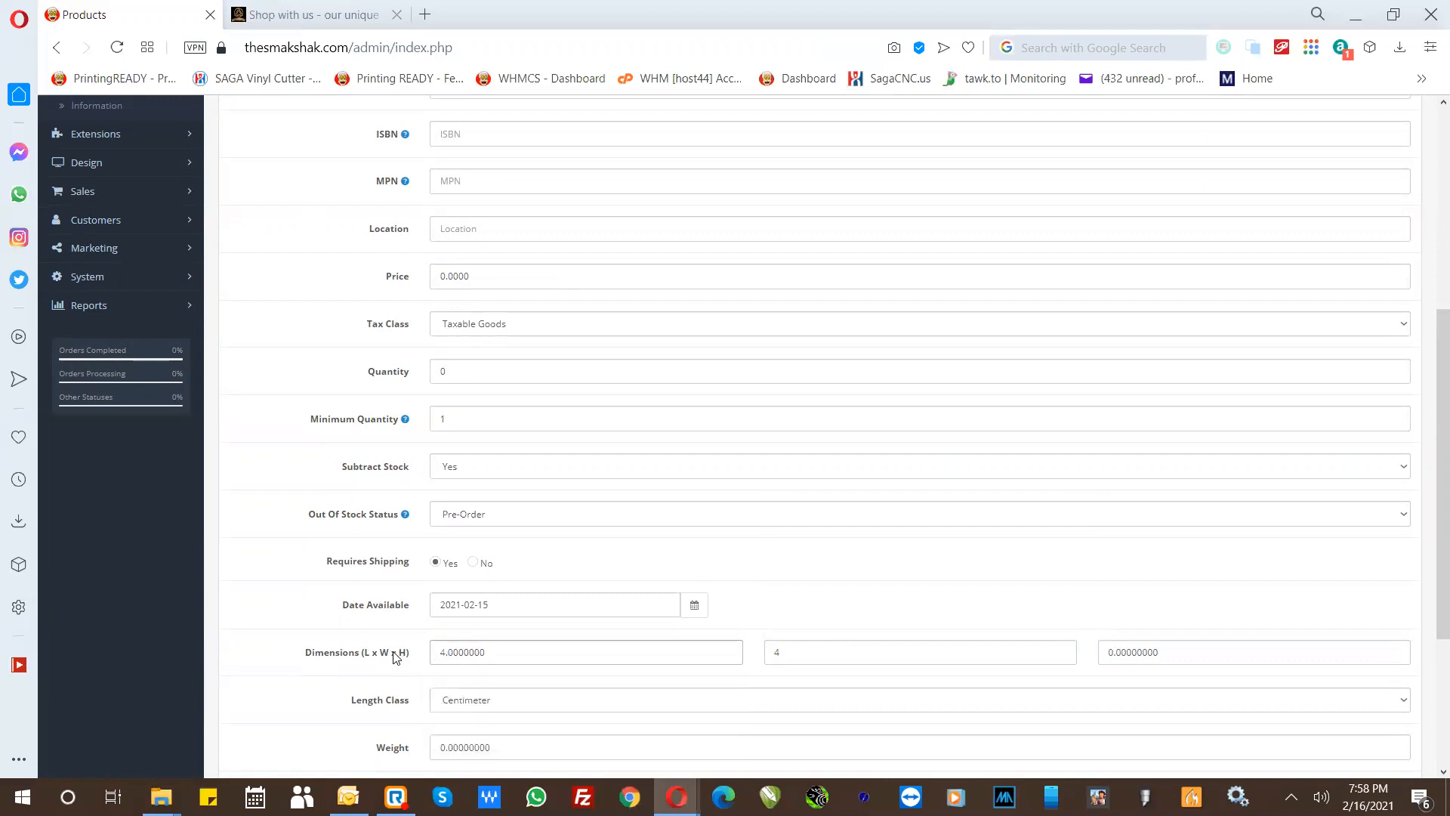
- Check the Length Class options and set the mug's Weight to 0.01000000
{"action": "left_click", "coordinate": [472, 702]}
{"action": "left_click", "coordinate": [451, 748]}
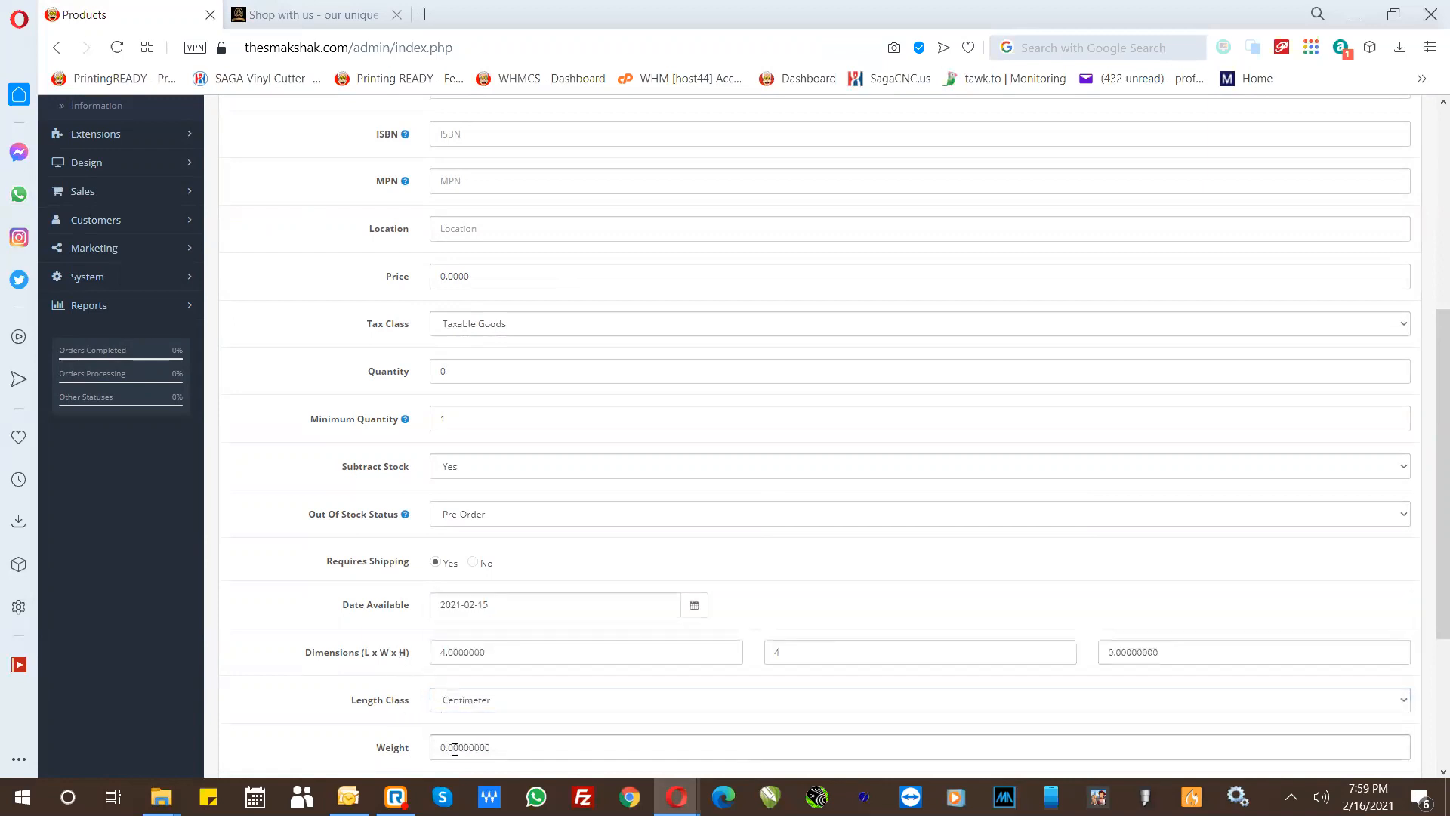
{"action": "left_click_drag", "start_coordinate": [453, 748], "coordinate": [459, 749]}
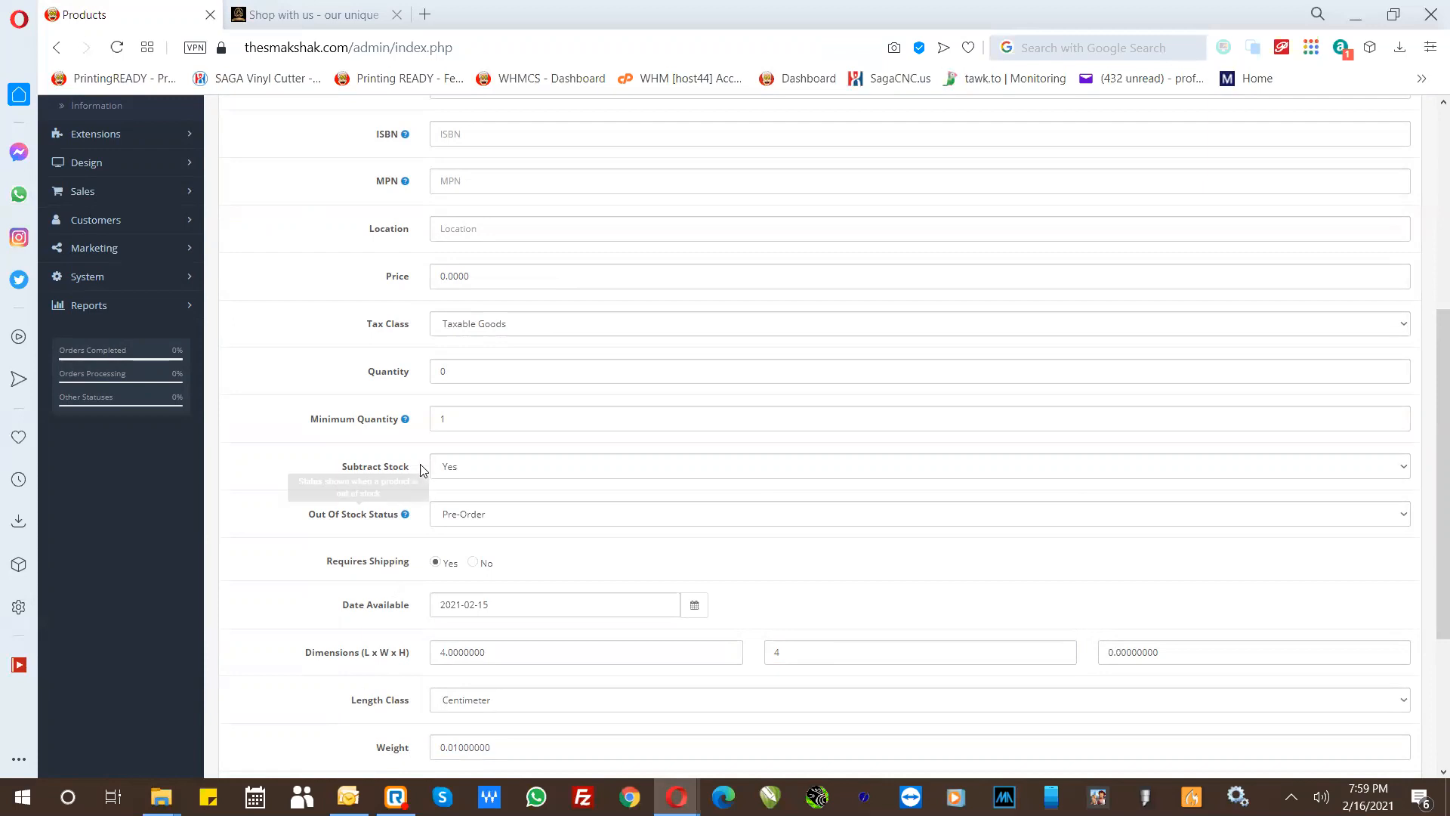
{"action": "scroll", "coordinate": [366, 706], "scroll_direction": "down", "scroll_amount": 1}
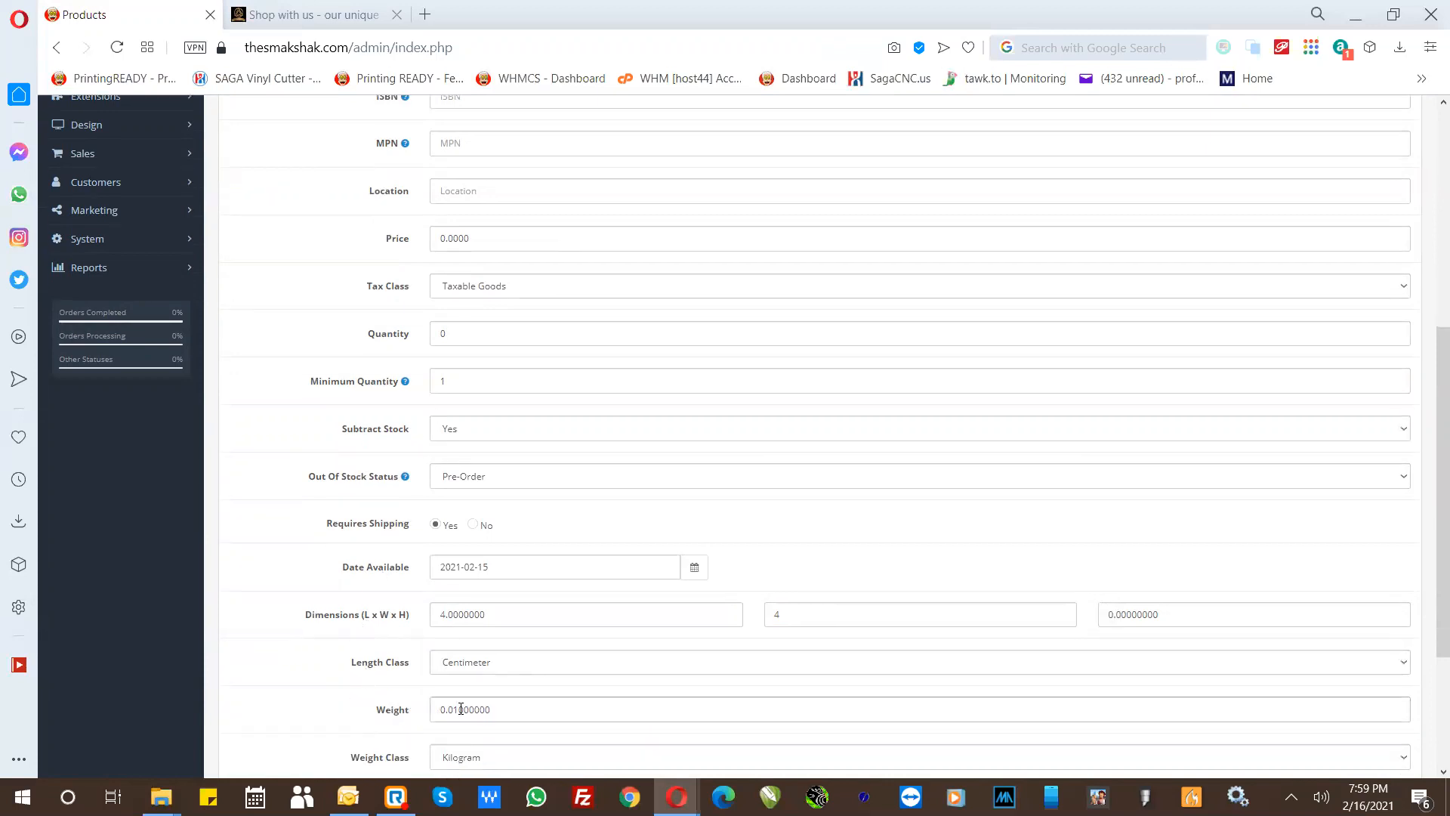
{"action": "left_click_drag", "start_coordinate": [459, 709], "coordinate": [450, 710]}
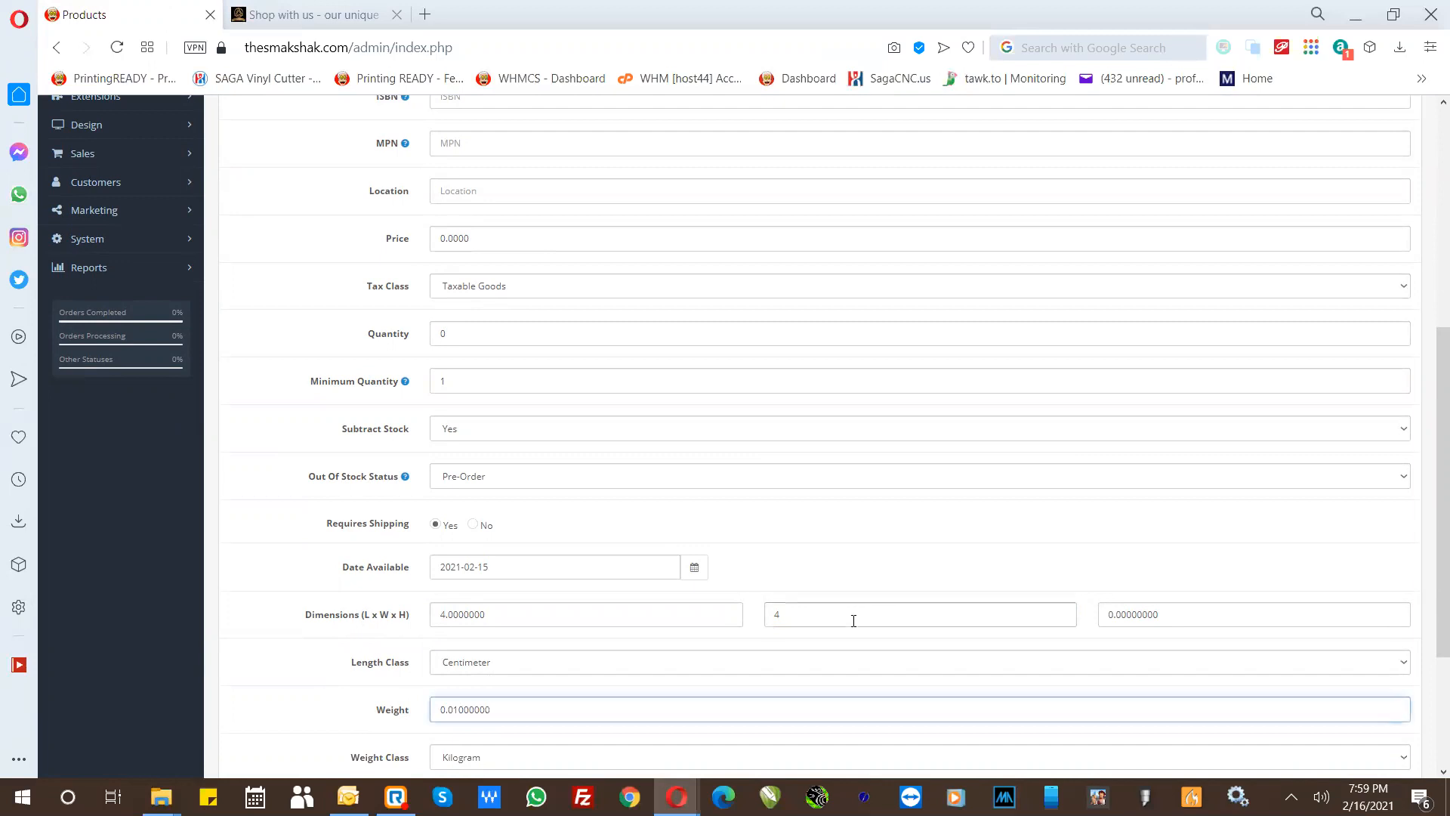
- Keep the product's Status at Enabled and save the Design YOUR OWN Mug product
{"action": "left_click_drag", "start_coordinate": [1427, 552], "coordinate": [1429, 711]}
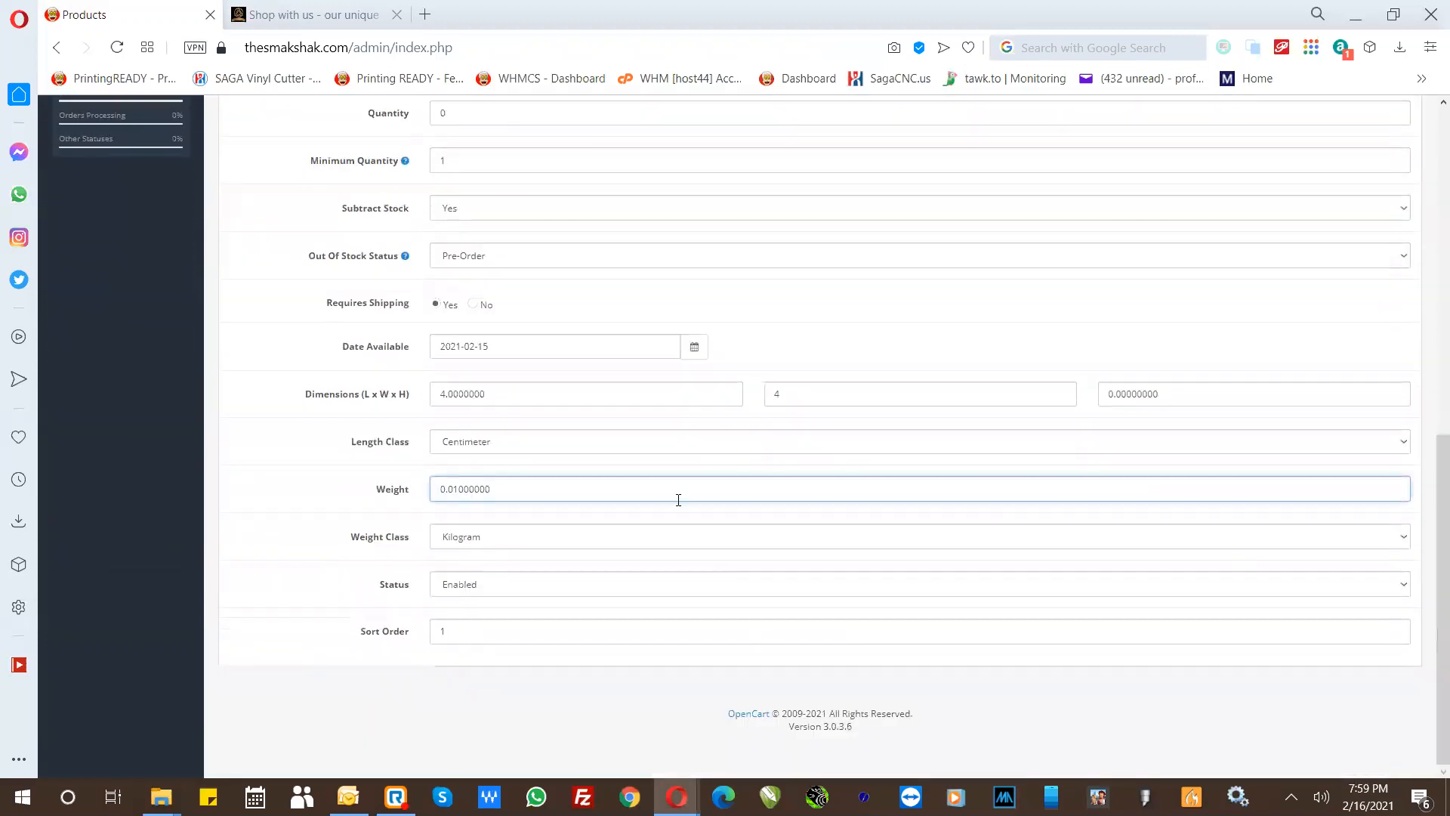
{"action": "left_click", "coordinate": [476, 586]}
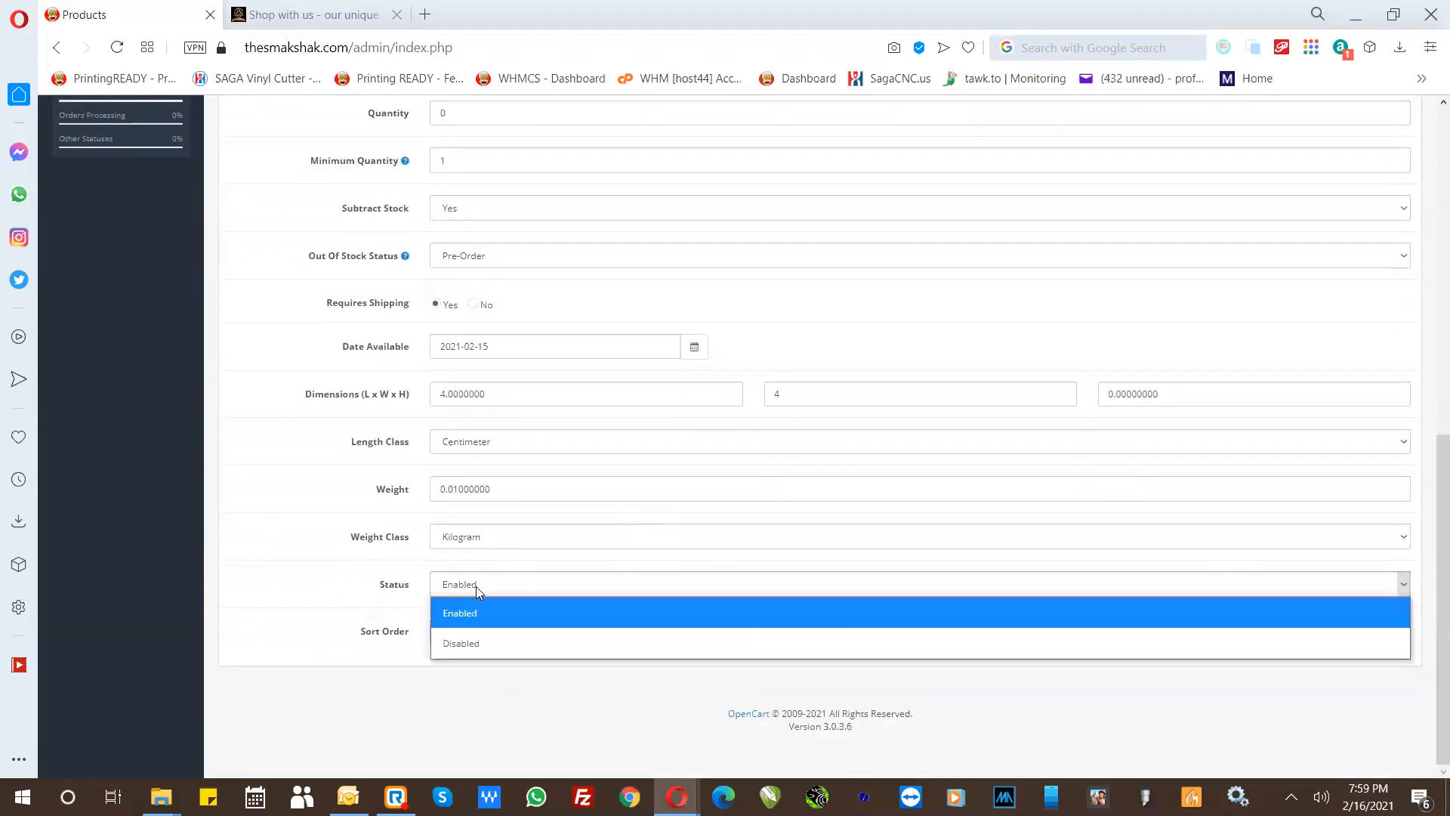
{"action": "left_click", "coordinate": [476, 586]}
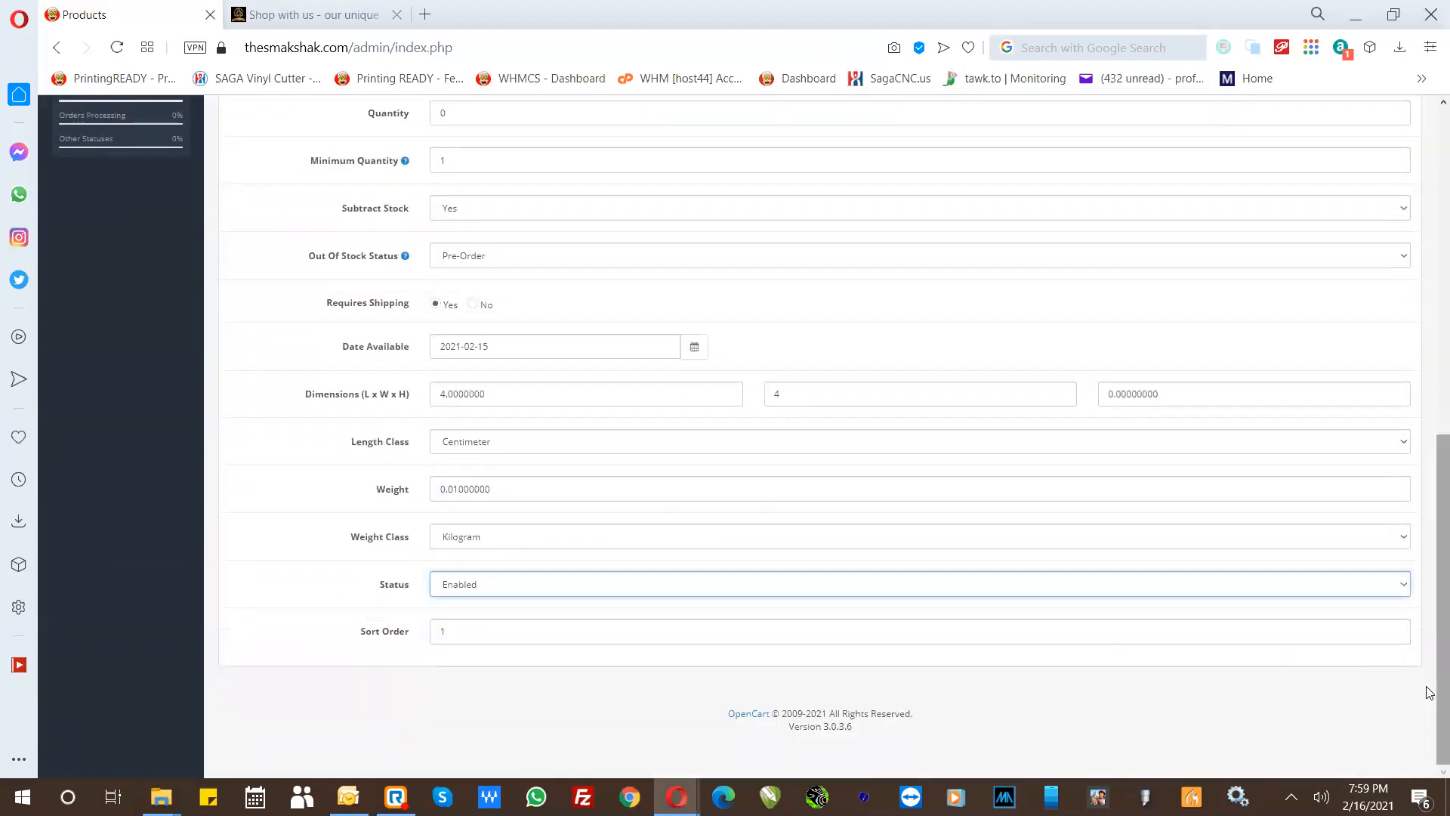
{"action": "left_click_drag", "start_coordinate": [1429, 693], "coordinate": [1429, 366]}
{"action": "left_click", "coordinate": [1376, 164]}
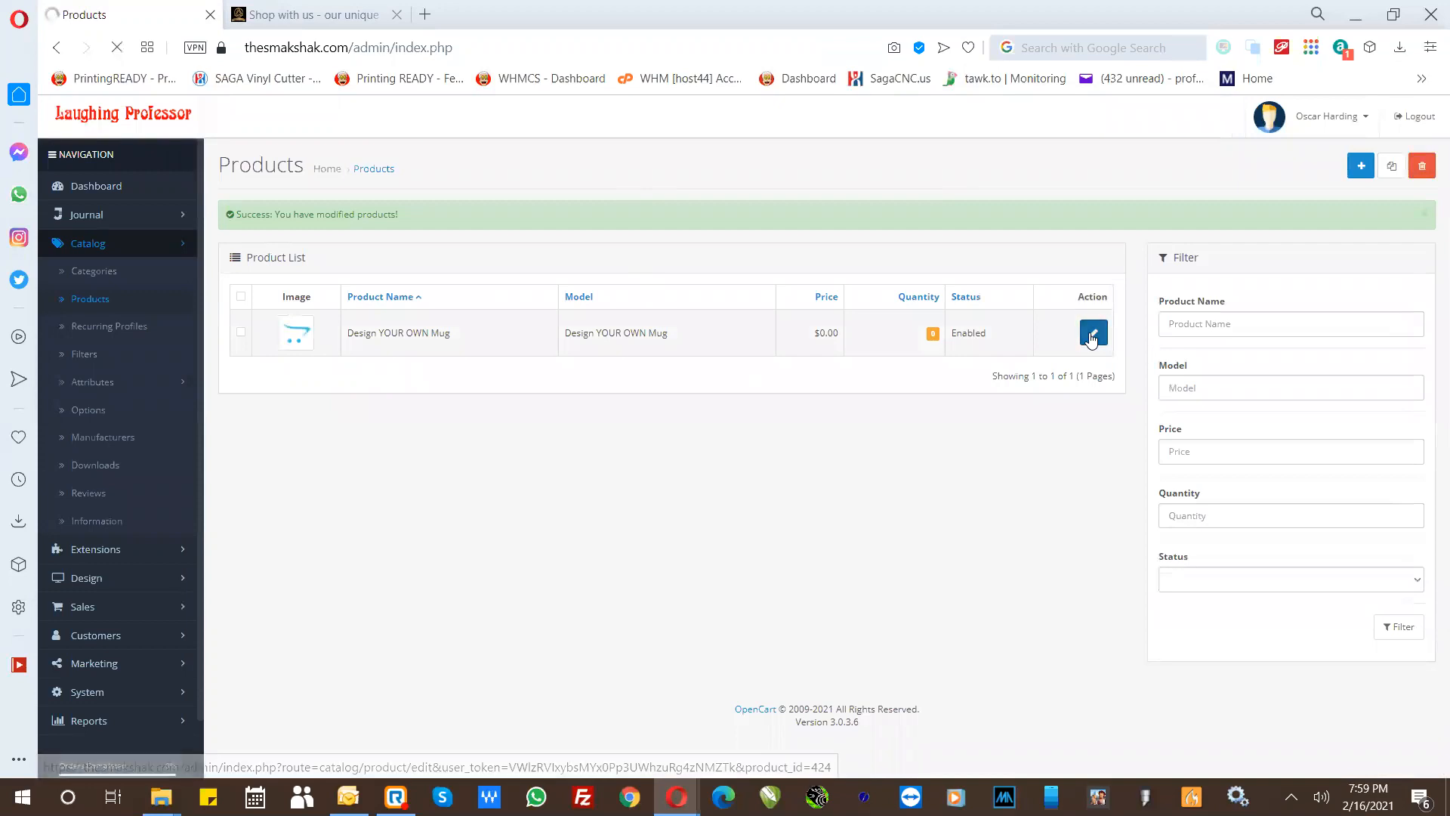
- Reopen the Design YOUR OWN Mug product for editing and open the Image Manager for its main image
{"action": "left_click", "coordinate": [1091, 335]}
{"action": "left_click", "coordinate": [696, 257]}
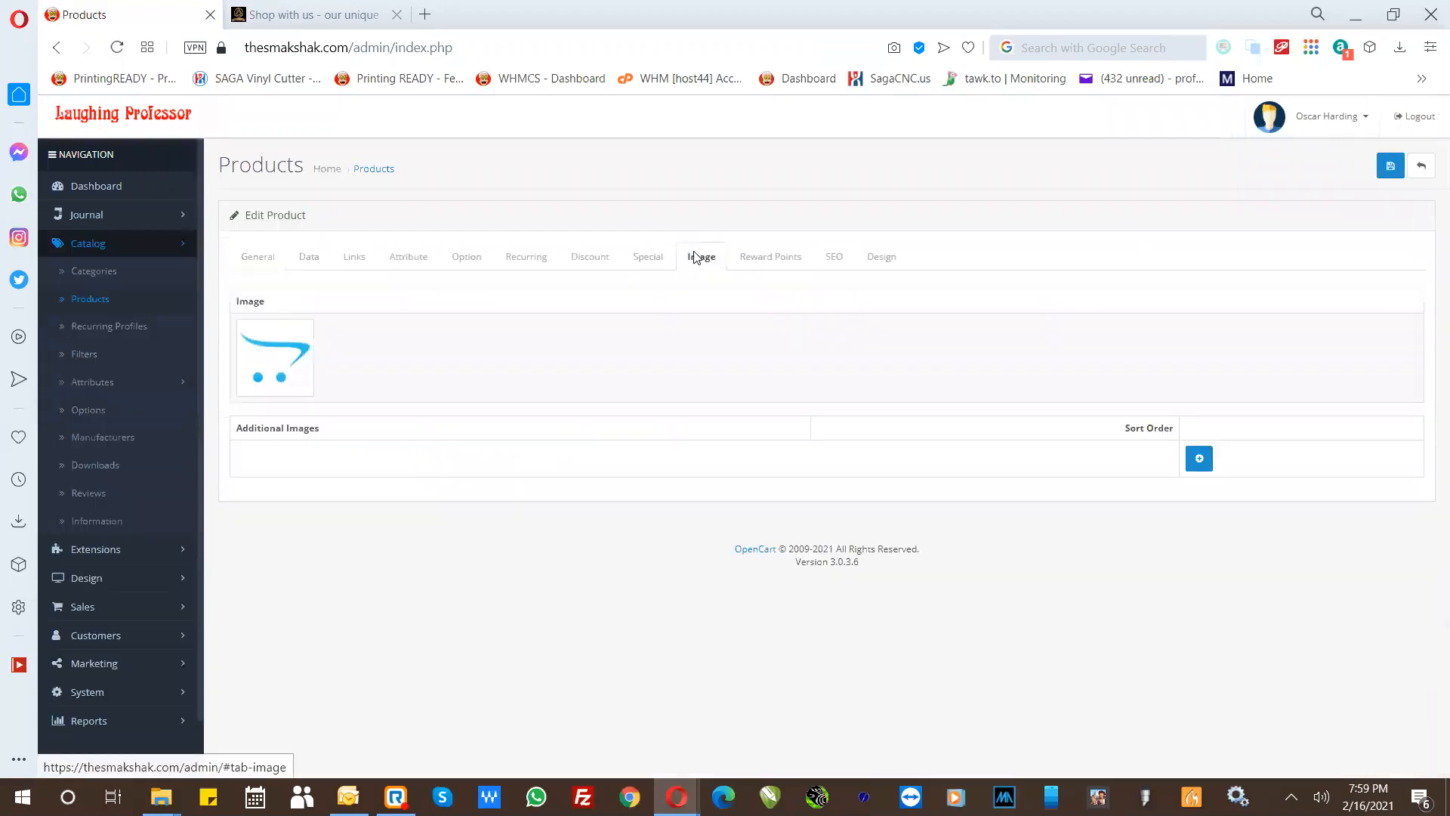
{"action": "left_click", "coordinate": [286, 368]}
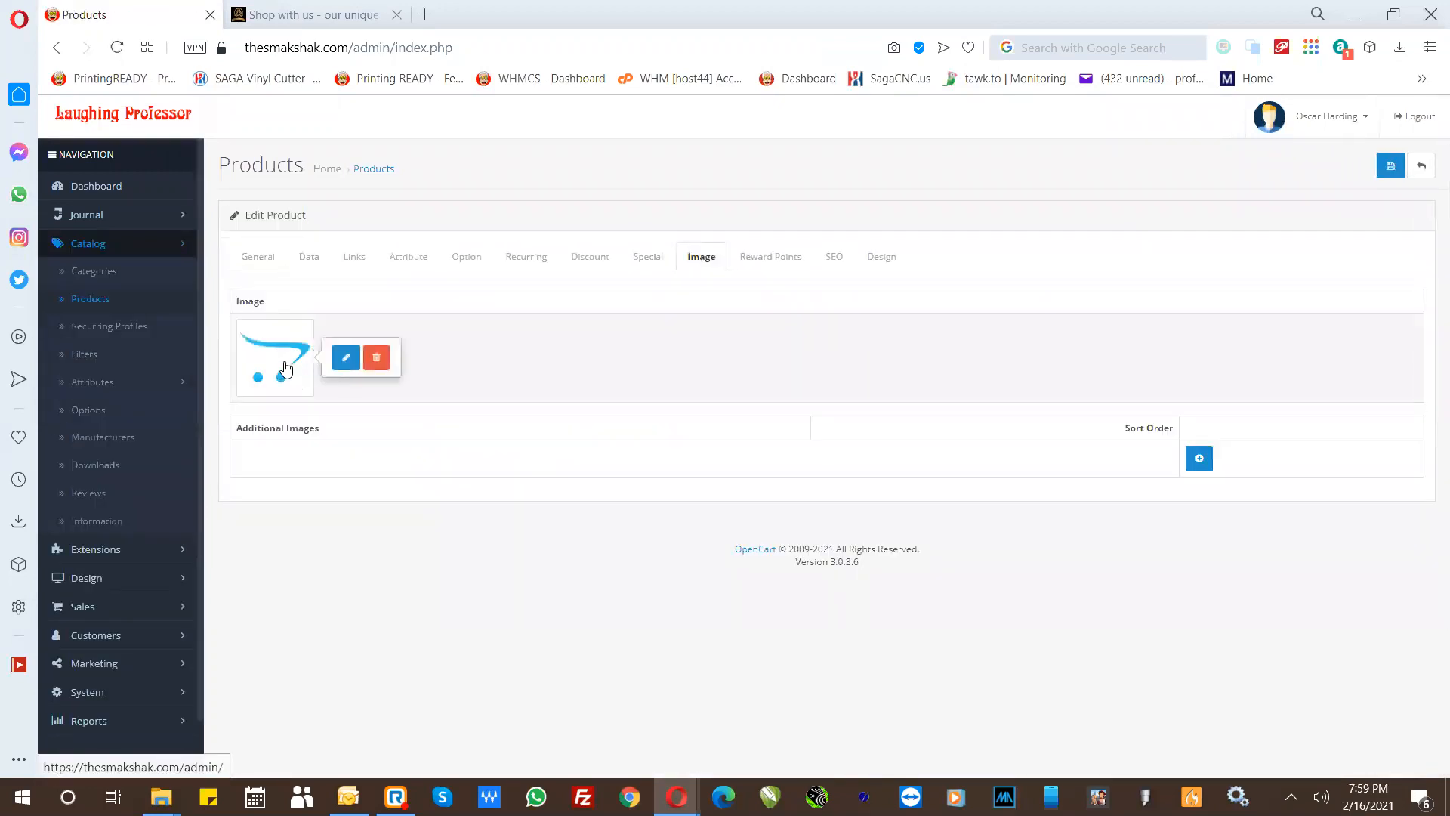
{"action": "left_click", "coordinate": [344, 358]}
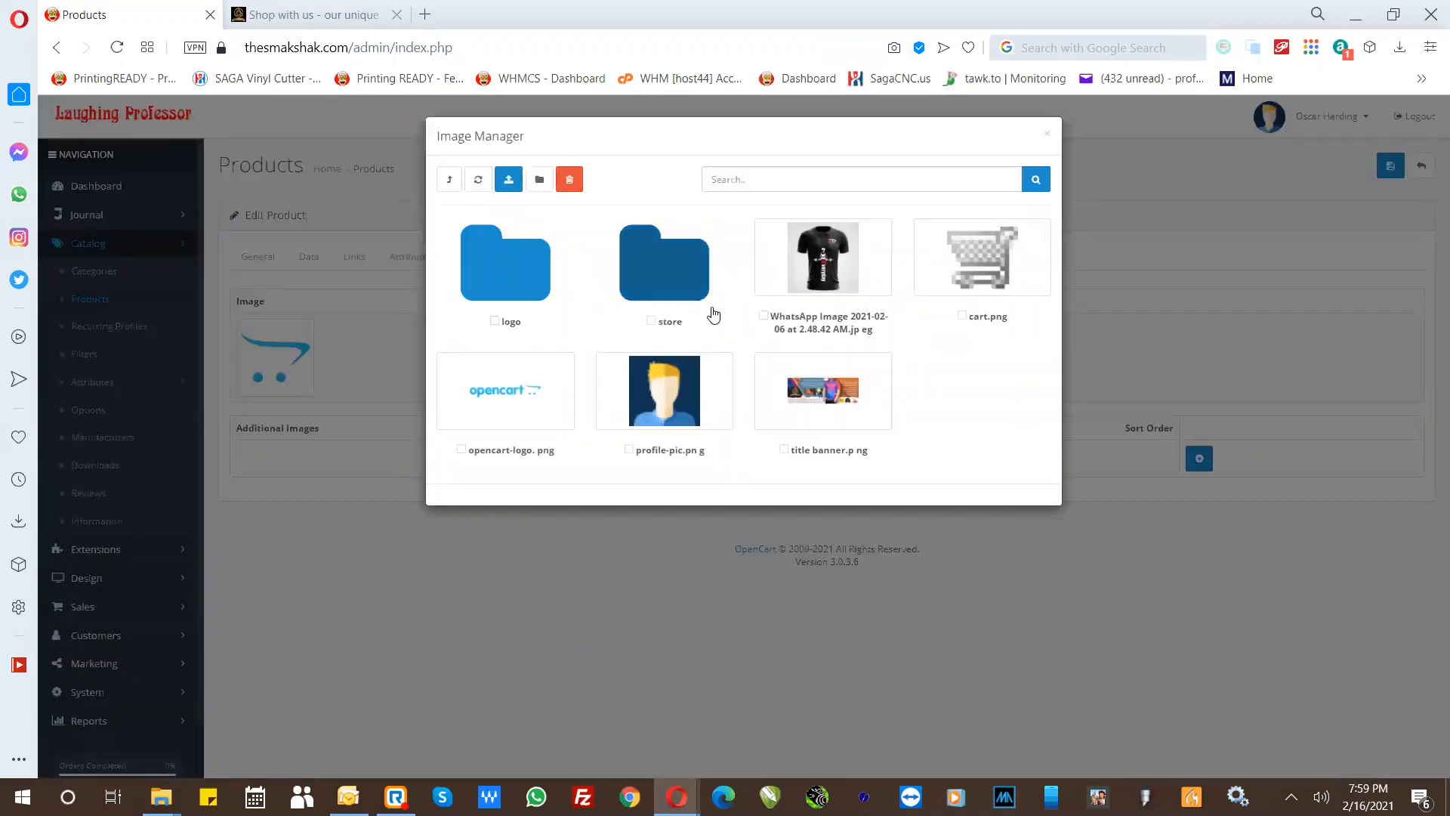
- Go into the store image folder and start an upload, browsing all files on the computer
{"action": "left_click", "coordinate": [654, 278]}
{"action": "left_click", "coordinate": [509, 181]}
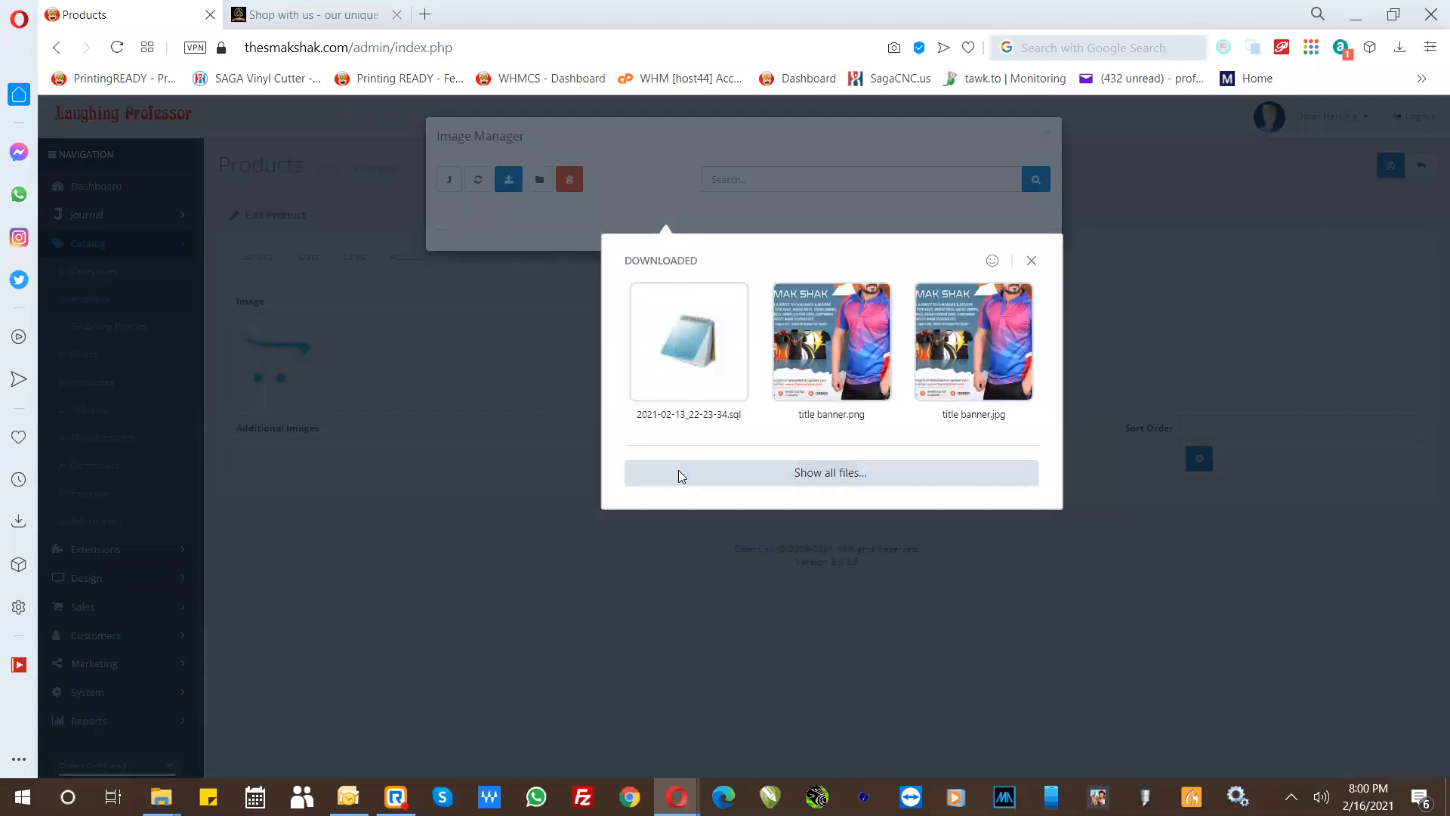
{"action": "left_click", "coordinate": [679, 474]}
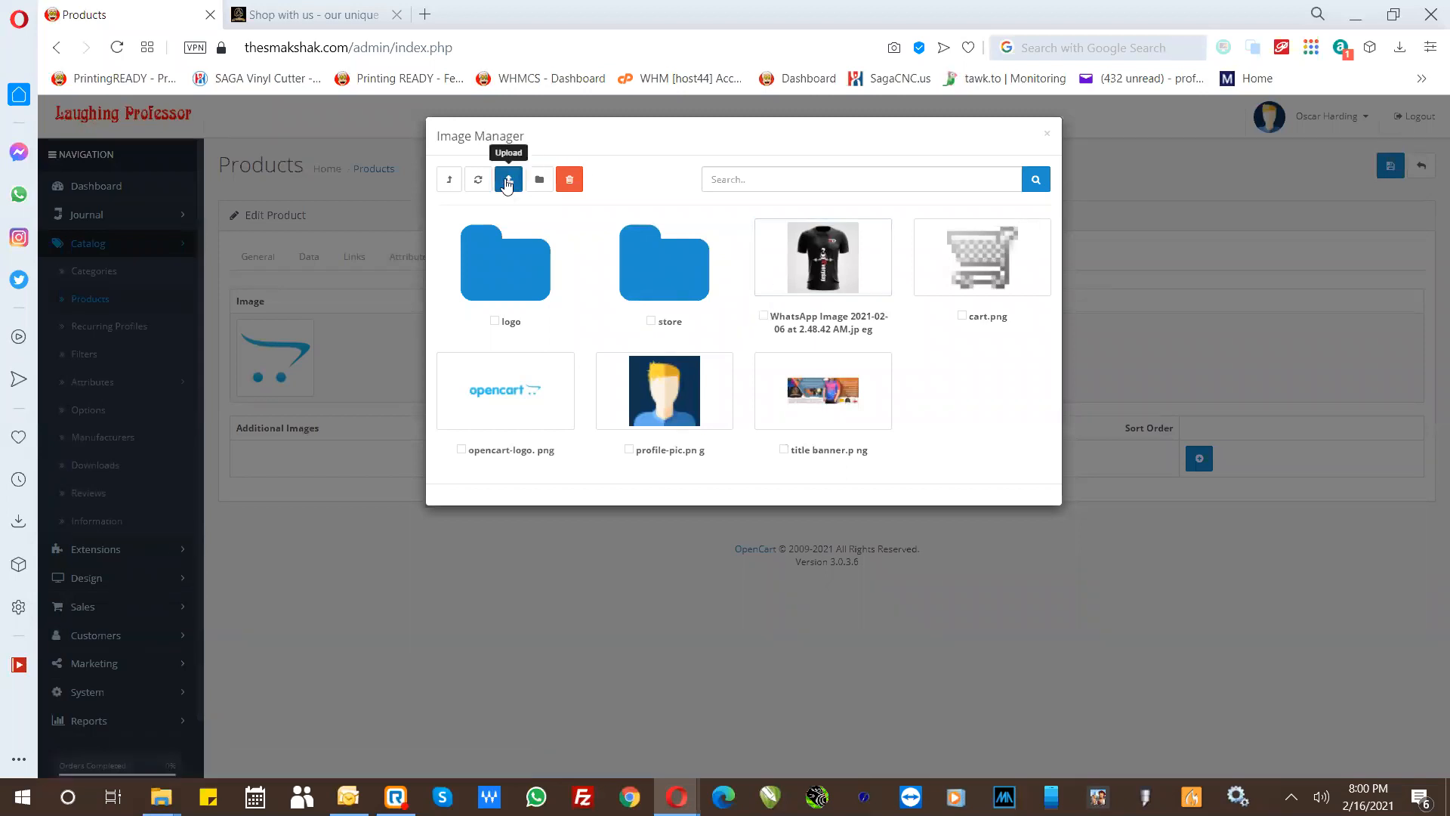
- Start another image upload, point out title banner.png among the downloaded files, and cancel back to the Image Manager
{"action": "left_click", "coordinate": [507, 183]}
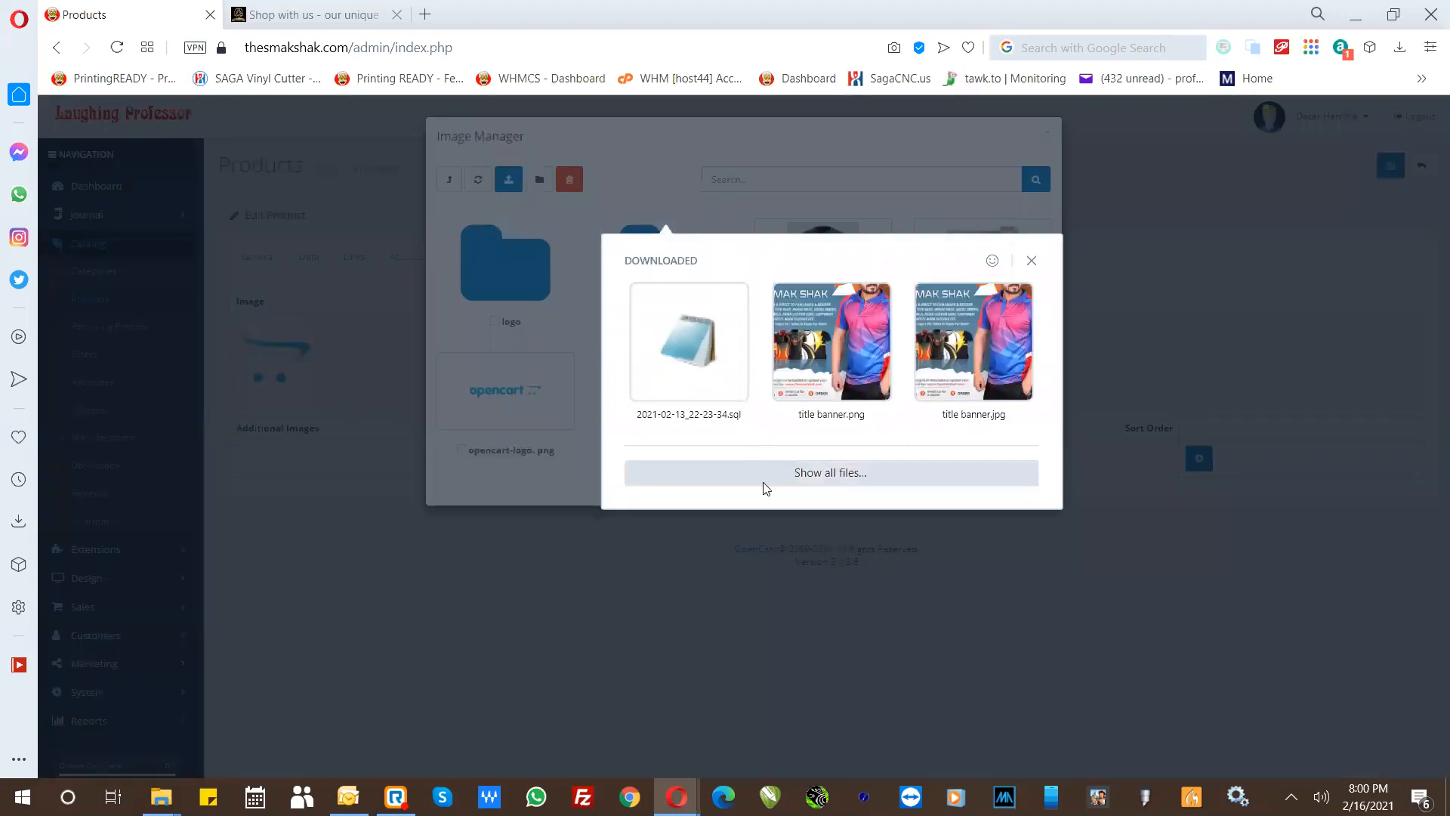
{"action": "left_click", "coordinate": [814, 420]}
{"action": "left_click", "coordinate": [841, 425]}
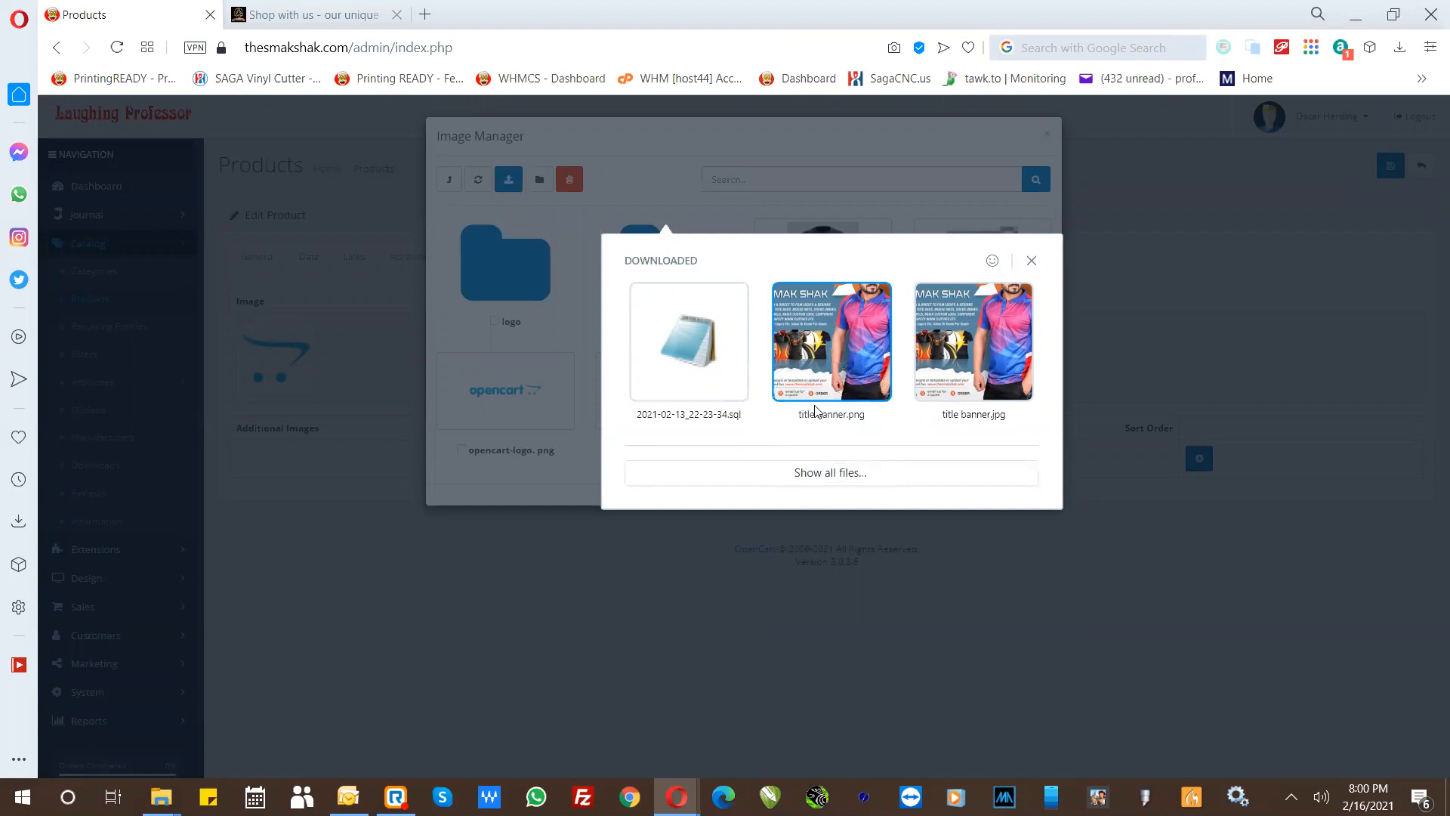
{"action": "left_click", "coordinate": [1032, 262]}
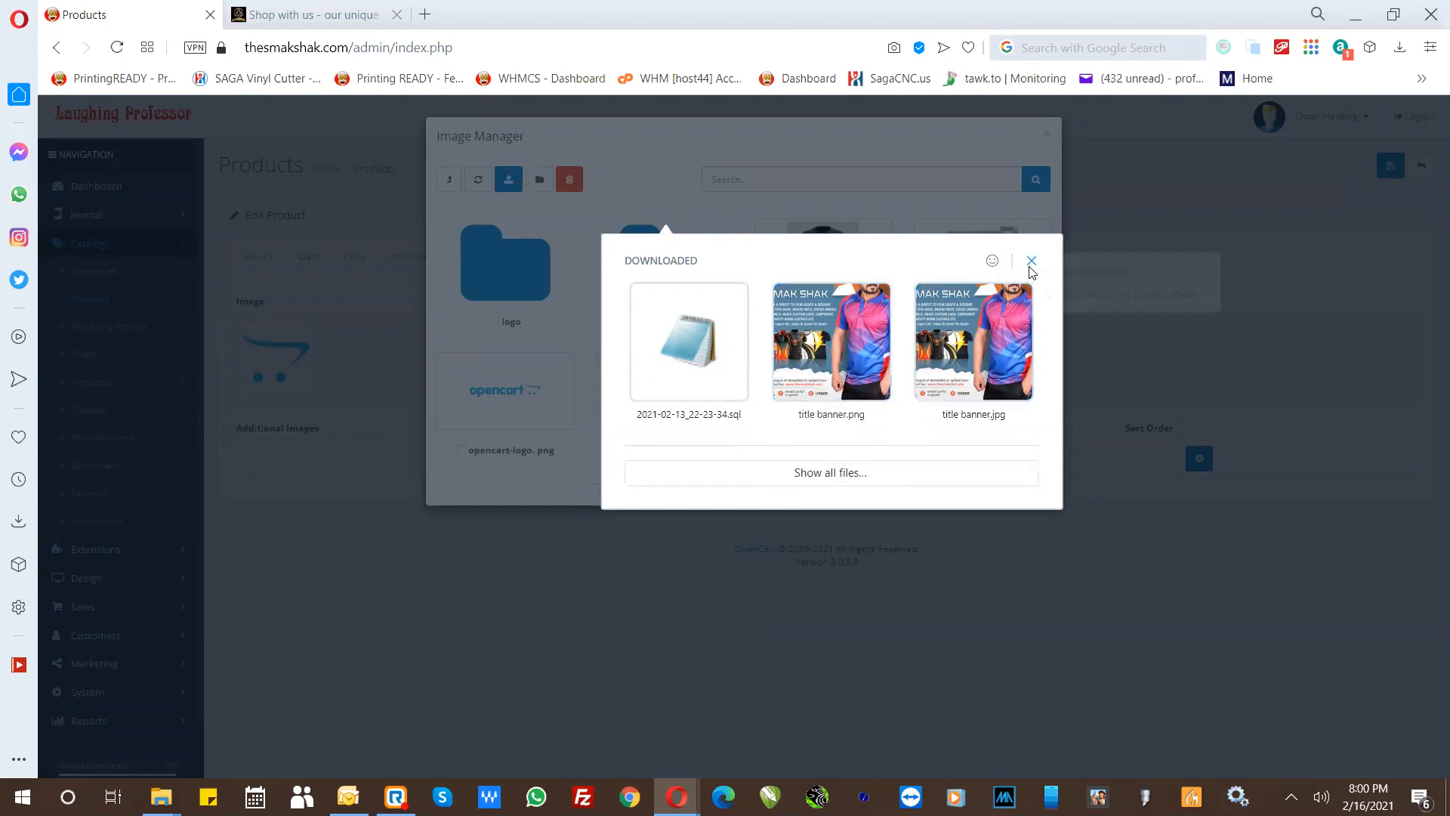
{"action": "left_click", "coordinate": [1047, 270]}
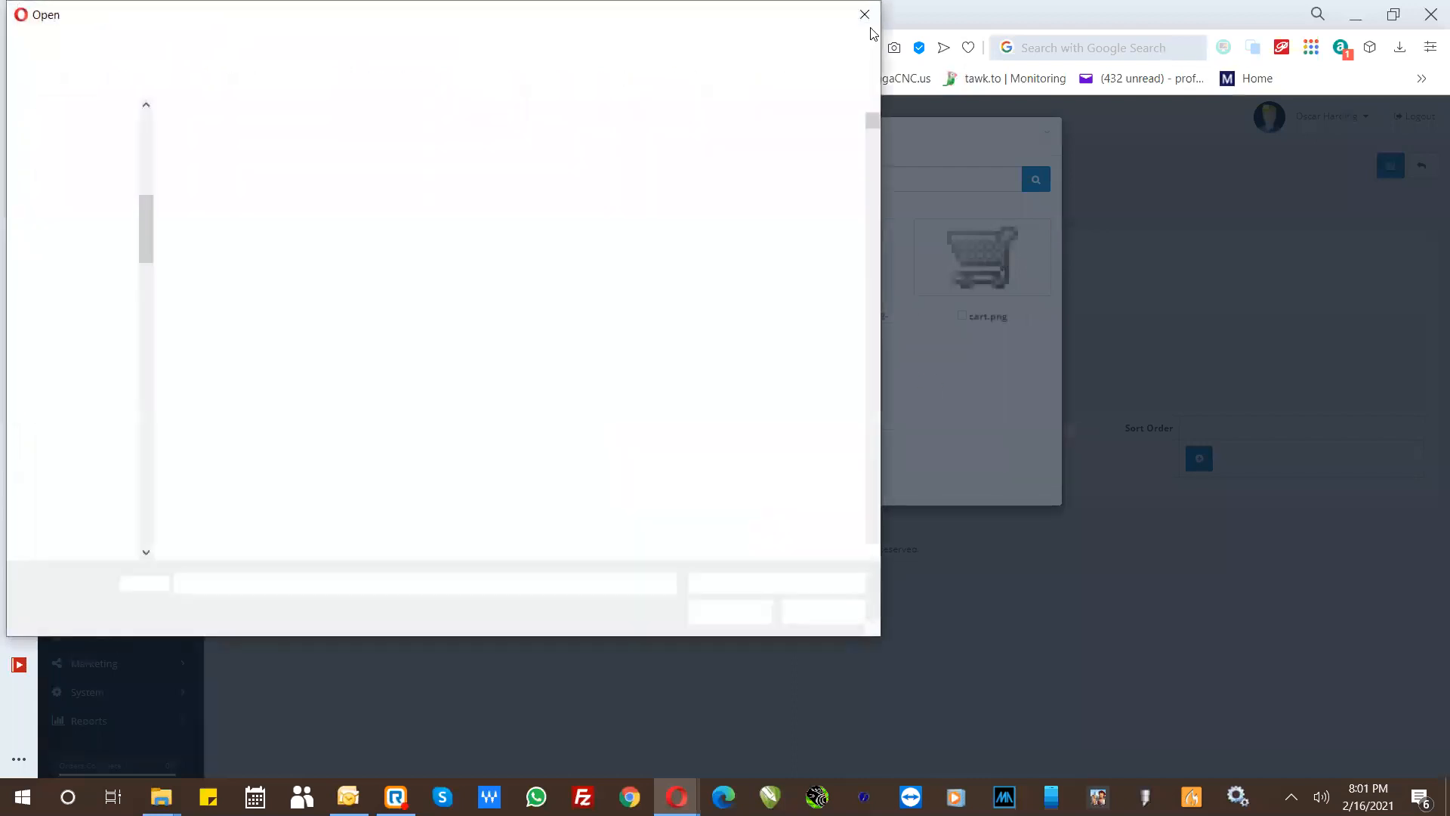
{"action": "left_click", "coordinate": [867, 26]}
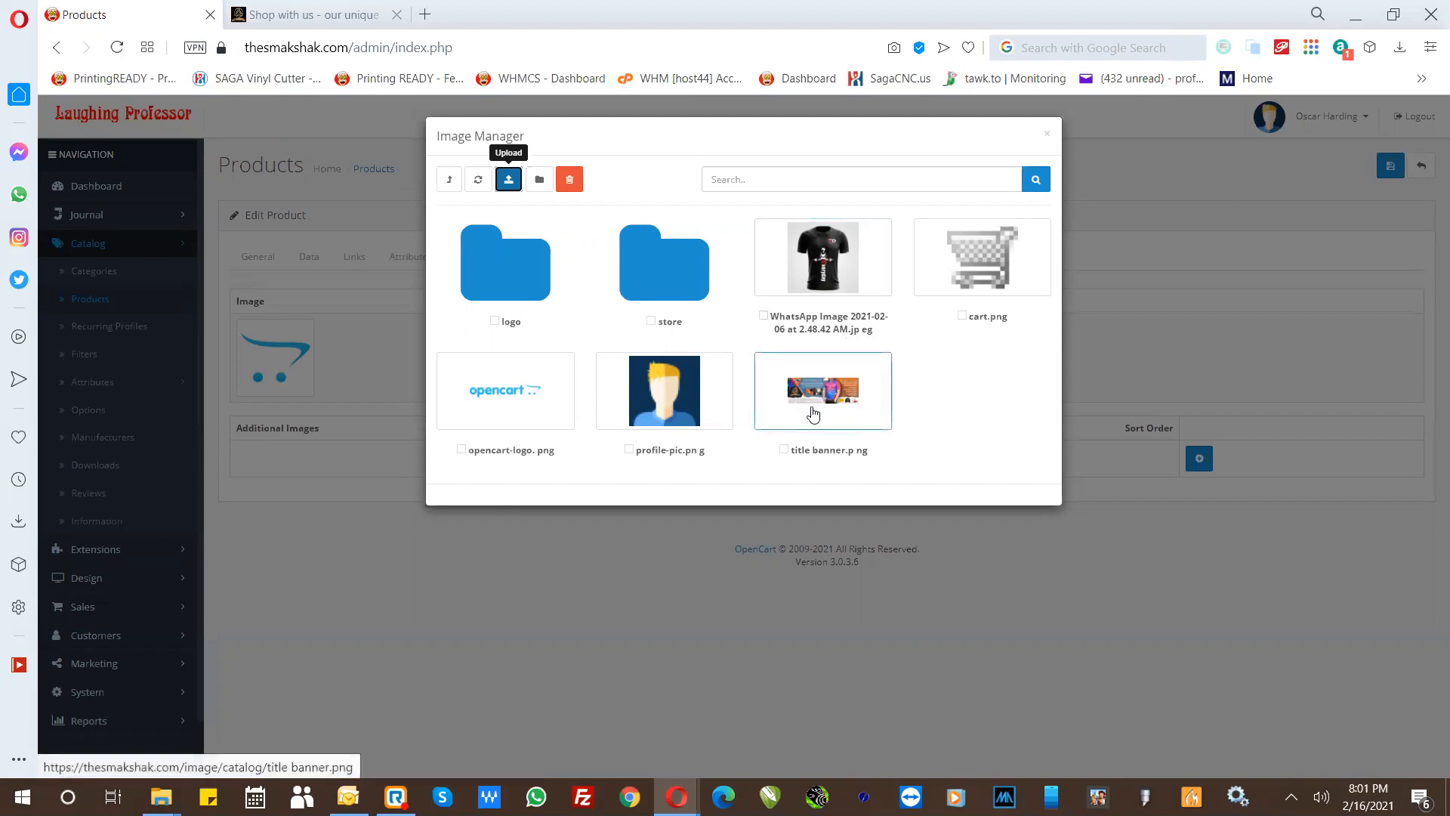
{"action": "left_click", "coordinate": [794, 451]}
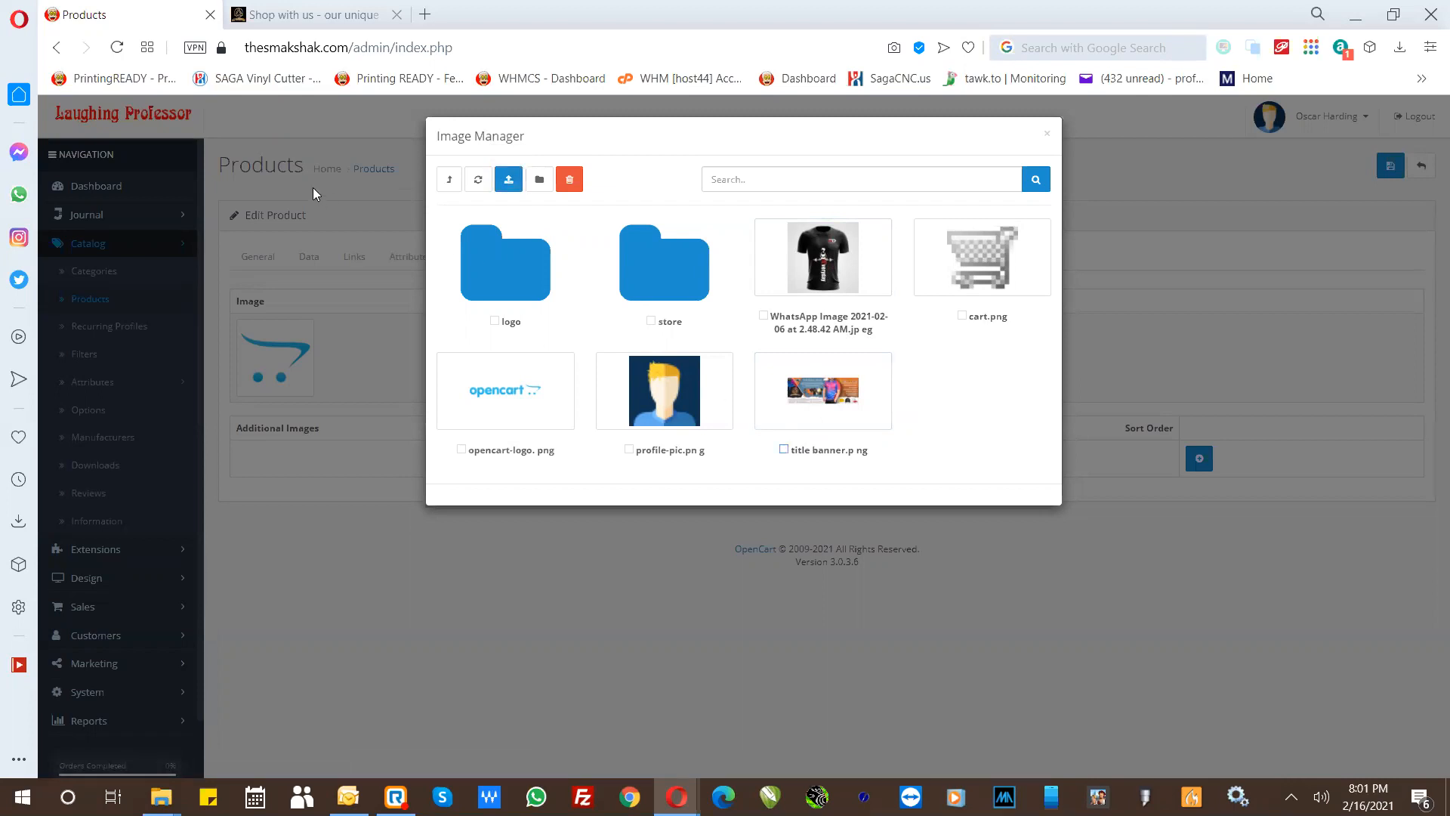
- Point out the store domain thesmakshak.com in the page address by highlighting it
{"action": "left_click_drag", "start_coordinate": [344, 46], "coordinate": [251, 51]}
{"action": "left_click", "coordinate": [251, 49]}
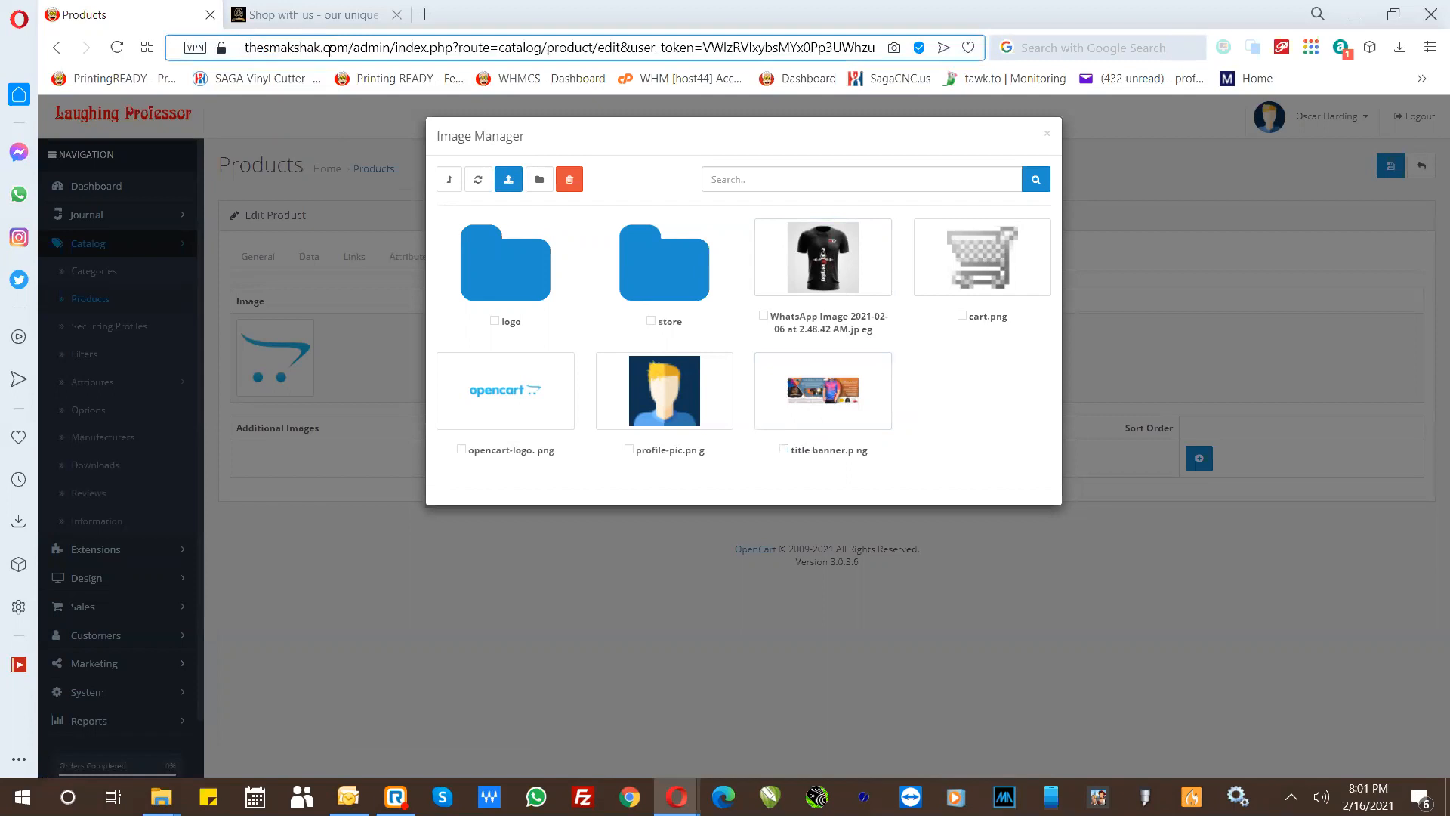
{"action": "left_click_drag", "start_coordinate": [347, 47], "coordinate": [248, 47]}
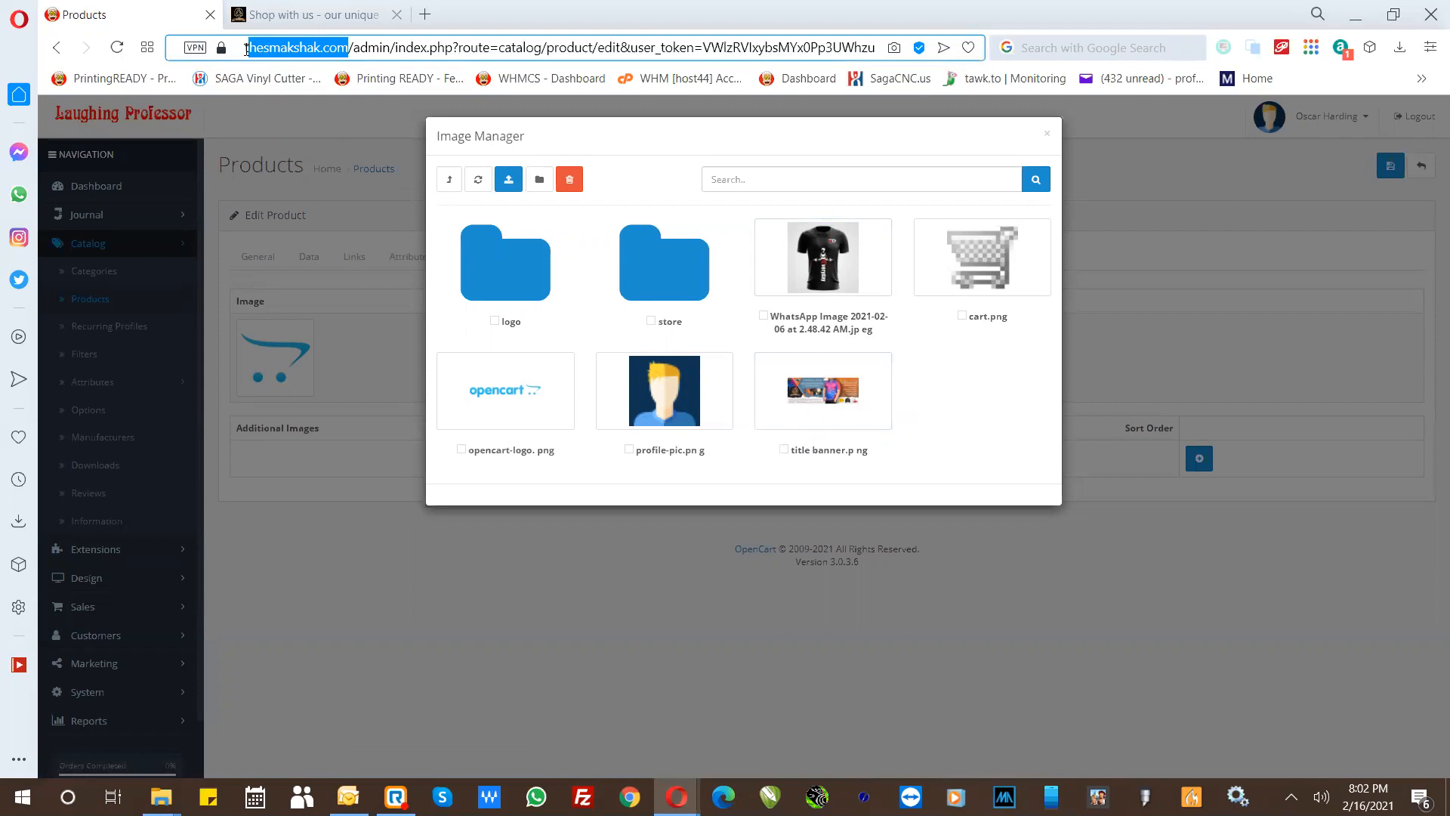
{"action": "left_click_drag", "start_coordinate": [349, 47], "coordinate": [221, 47]}
- Check the store folder, go back up to the logo folder in the Image Manager, and start an upload there
{"action": "left_click", "coordinate": [671, 280]}
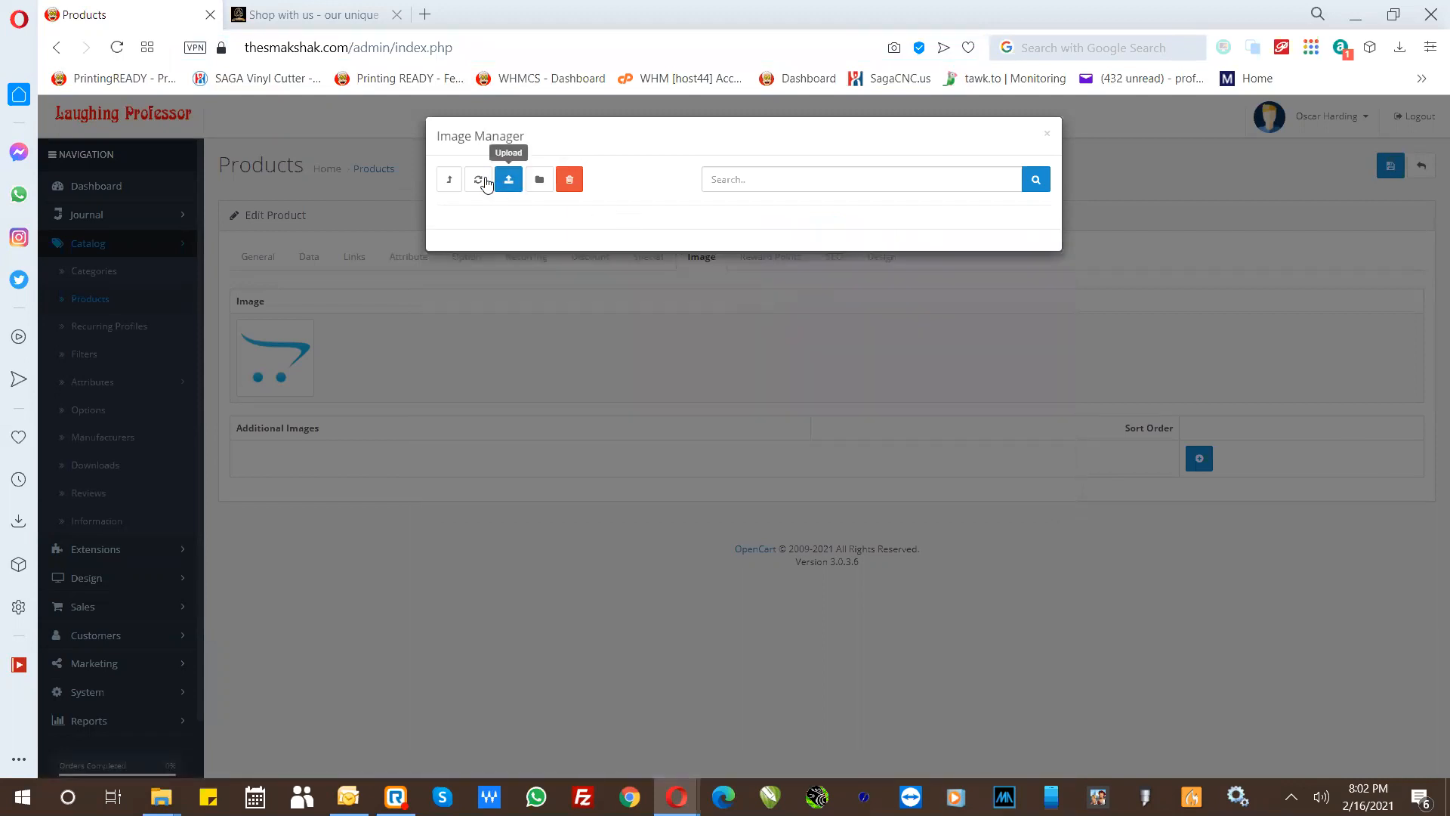
{"action": "left_click", "coordinate": [451, 182]}
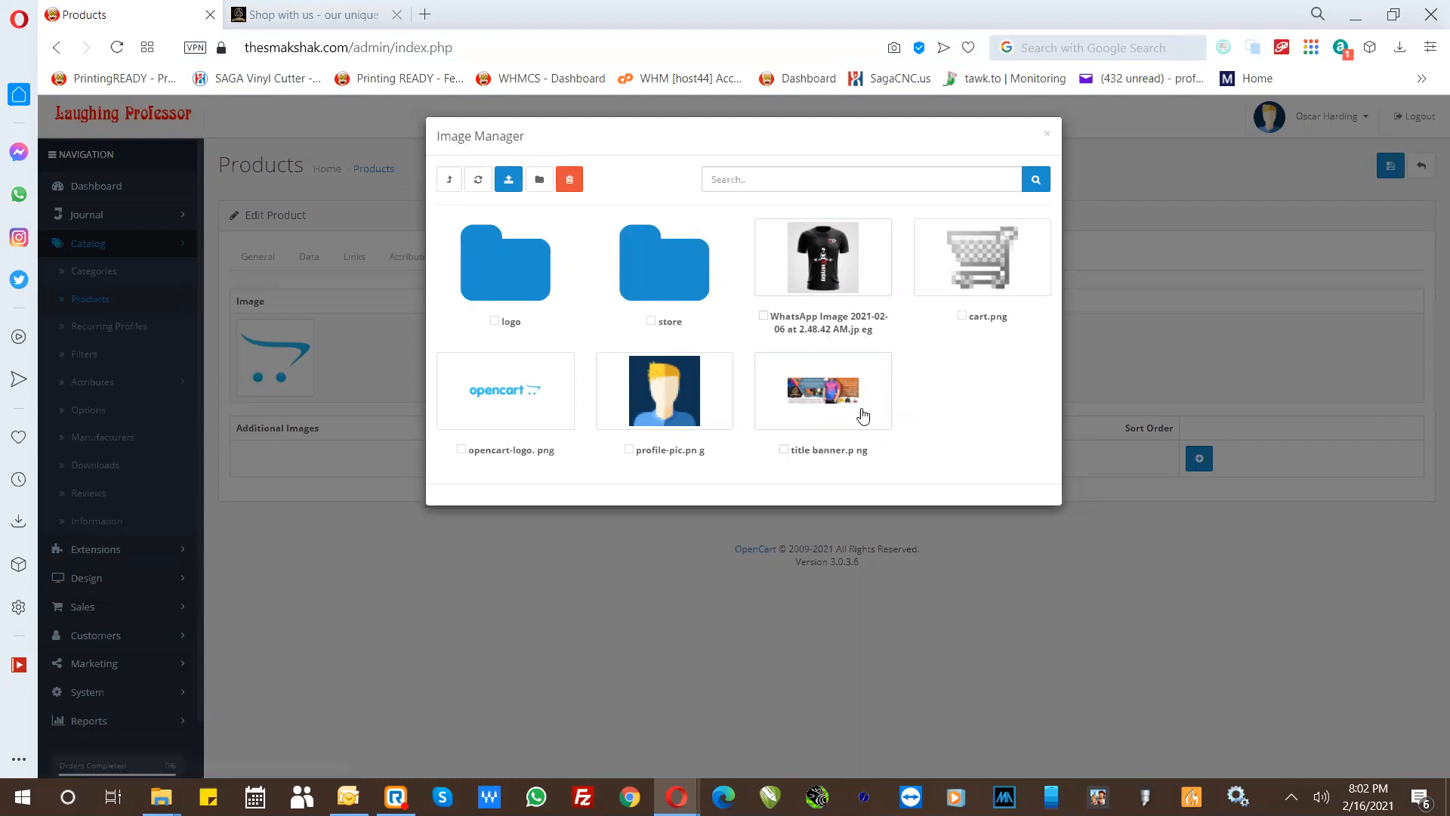
{"action": "left_click", "coordinate": [497, 273]}
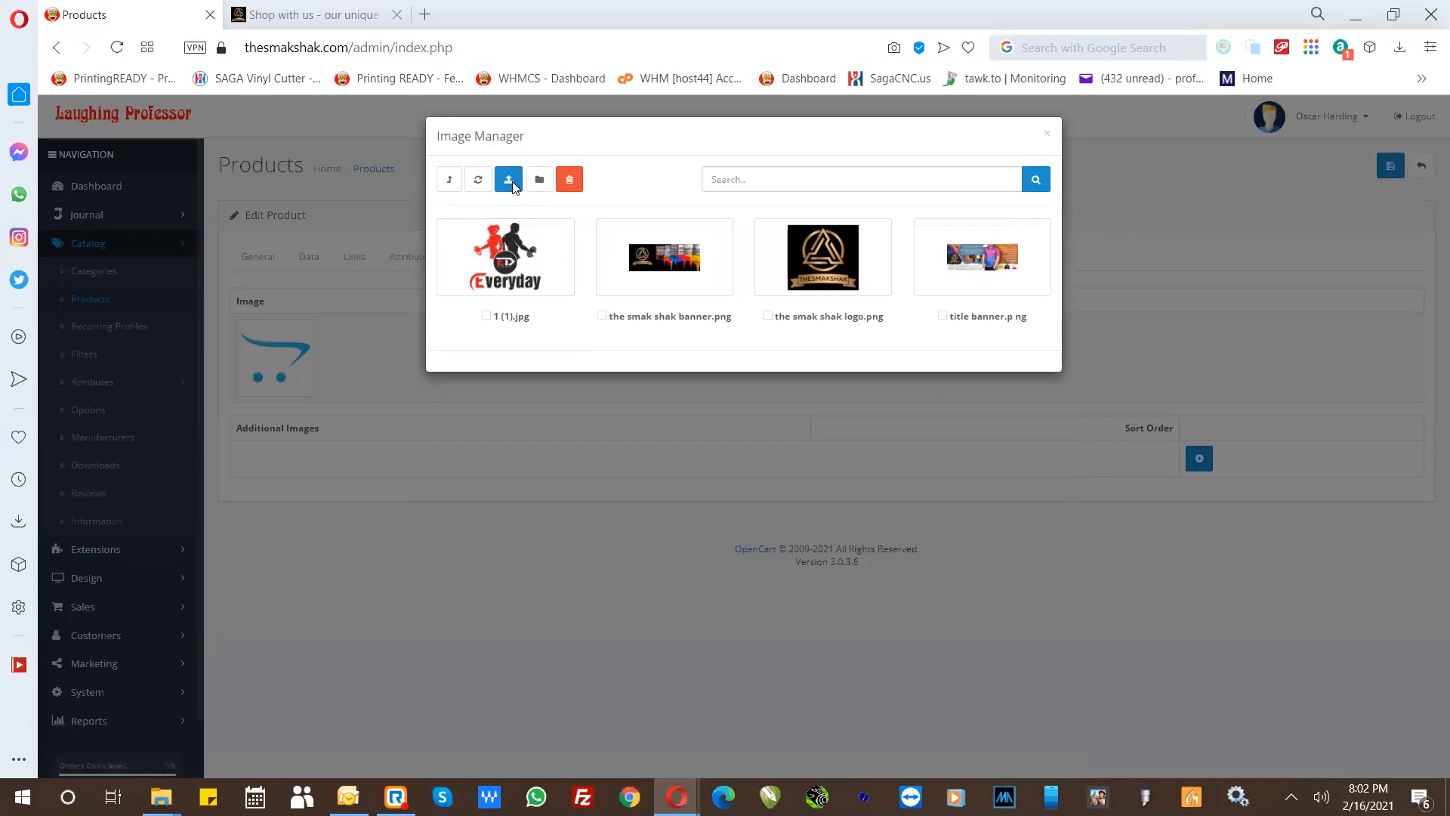
{"action": "left_click", "coordinate": [510, 182]}
{"action": "left_click", "coordinate": [694, 474]}
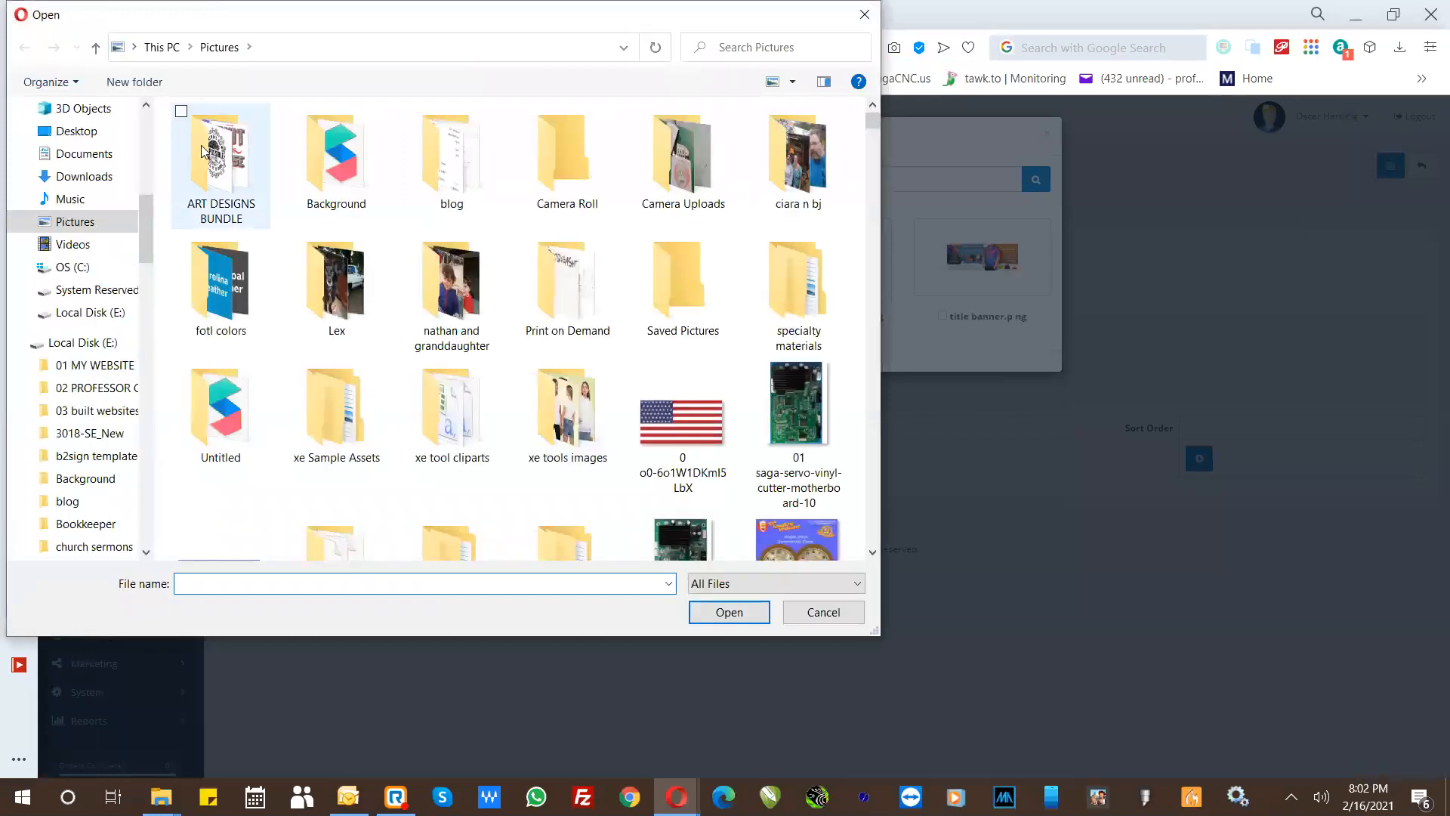
- Browse to the 01 MY WEBSITE folder on Local Disk (E:) and open its public_html folder
{"action": "left_click", "coordinate": [70, 365]}
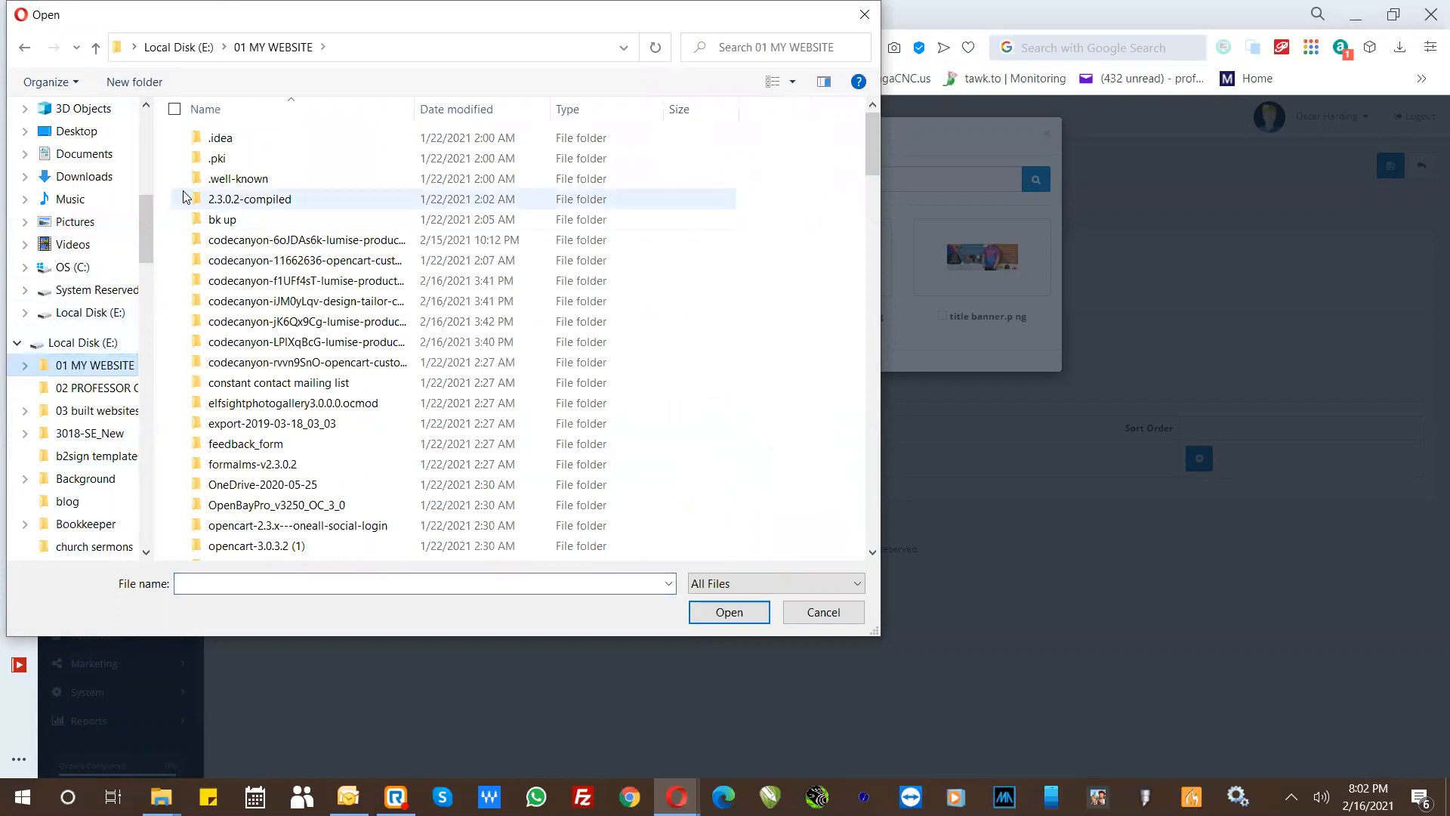
{"action": "key", "text": "Down"}
{"action": "left_click", "coordinate": [167, 230]}
{"action": "key", "text": "Down"}
{"action": "key", "text": "Down"}
{"action": "key", "text": "Down"}
{"action": "key", "text": "Down"}
{"action": "key", "text": "Down"}
{"action": "key", "text": "Down"}
{"action": "key", "text": "Down"}
{"action": "key", "text": "Down"}
{"action": "key", "text": "Down"}
{"action": "key", "text": "Down"}
{"action": "key", "text": "Down"}
{"action": "key", "text": "Down"}
{"action": "key", "text": "Down"}
{"action": "key", "text": "Down"}
{"action": "key", "text": "Down"}
{"action": "key", "text": "Down"}
{"action": "key", "text": "Down"}
{"action": "key", "text": "Down"}
{"action": "key", "text": "Down"}
{"action": "key", "text": "Down"}
{"action": "key", "text": "Down"}
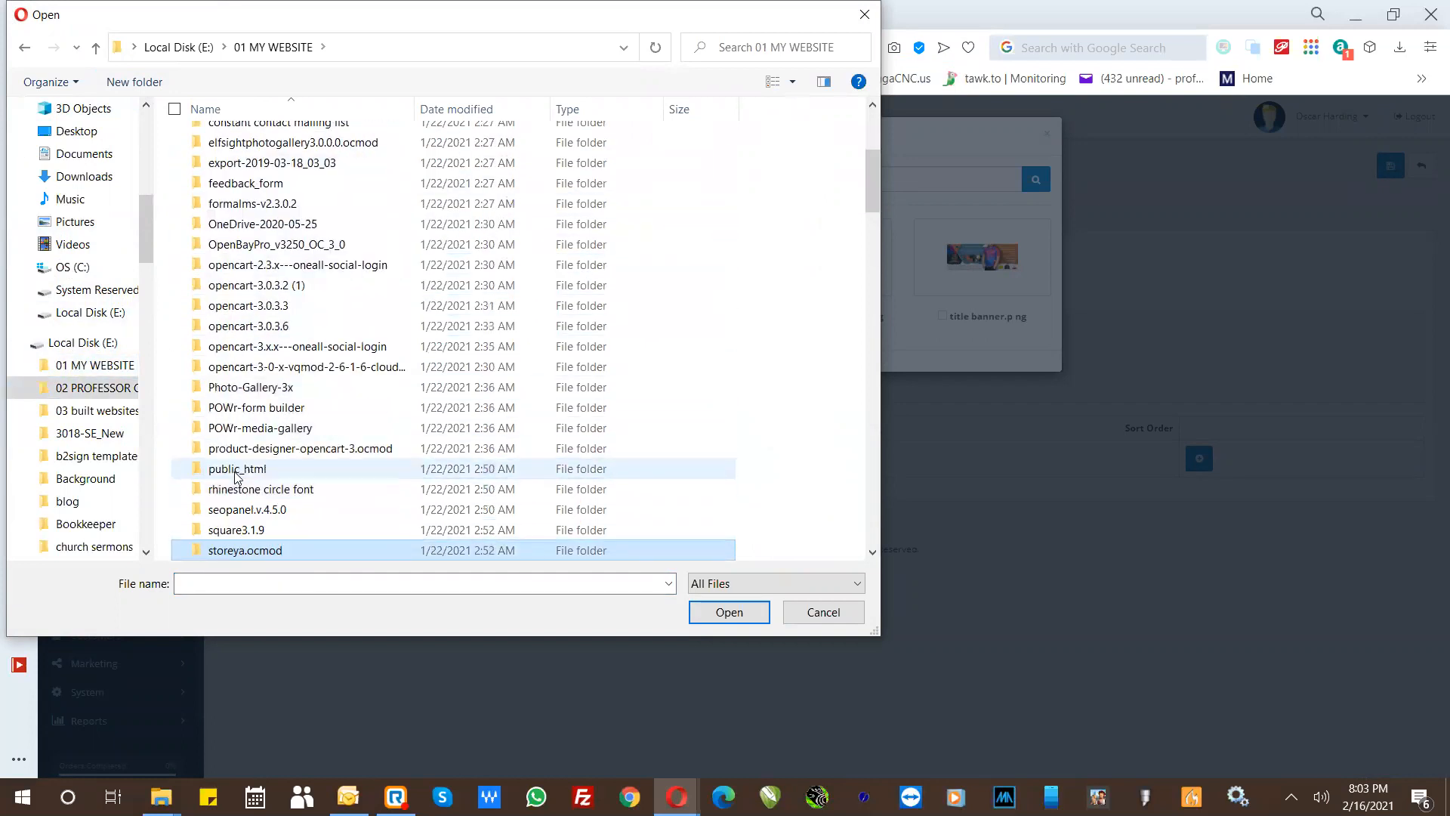
{"action": "double_click", "coordinate": [236, 470]}
{"action": "left_click", "coordinate": [227, 465]}
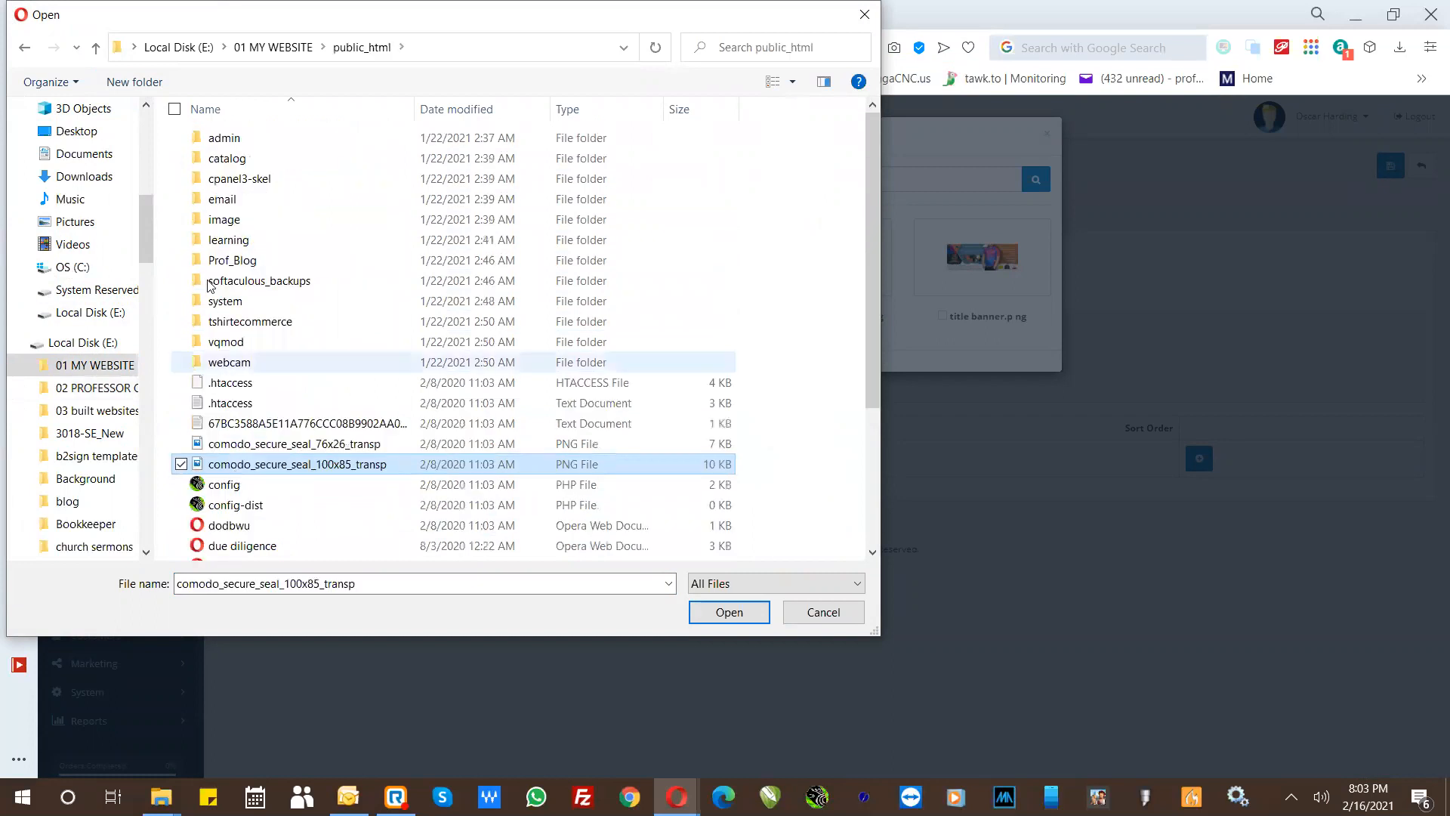
- Look into public_html's catalog folder, return, and open the company_logos folder under image > catalog
{"action": "double_click", "coordinate": [229, 159]}
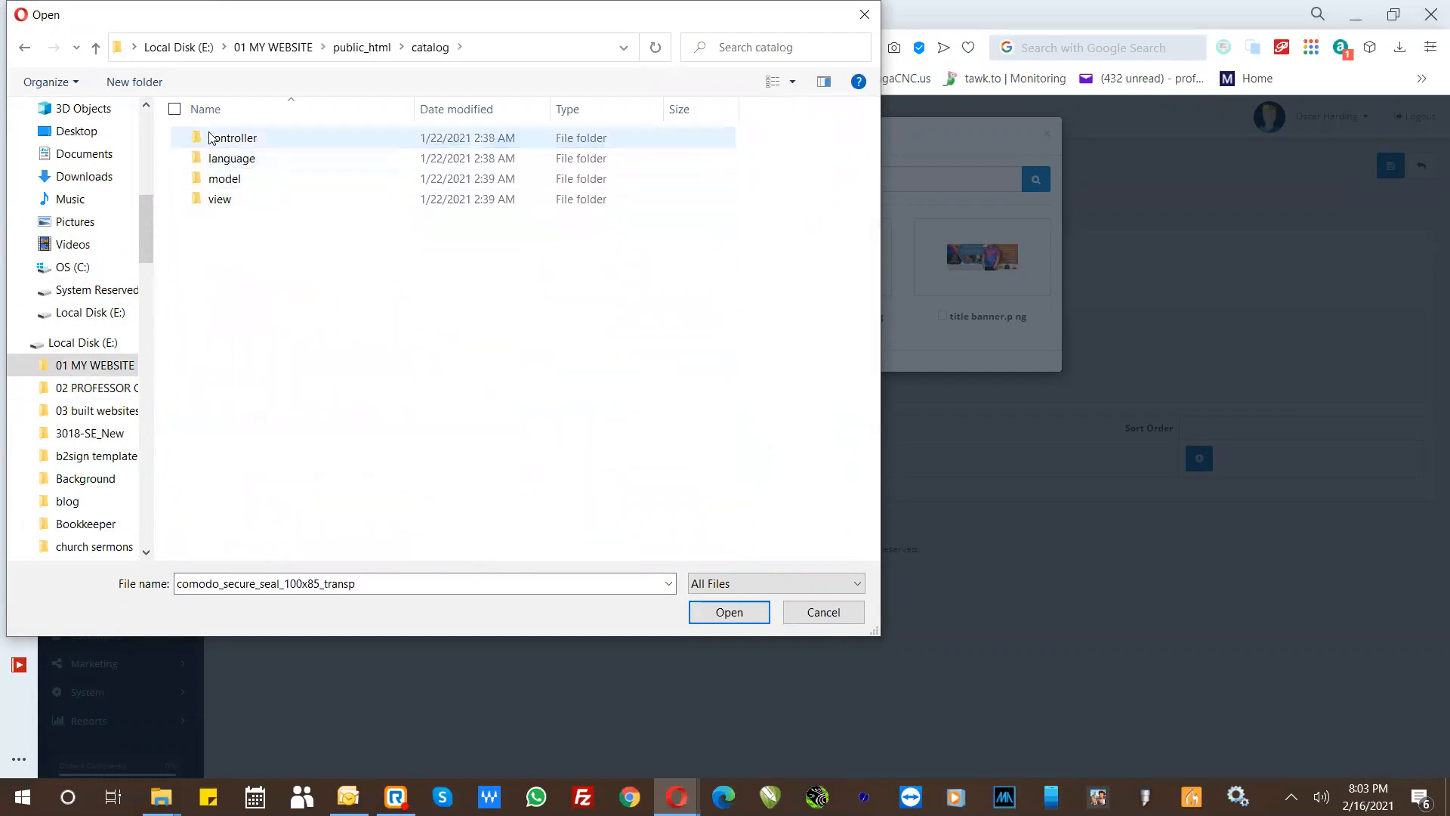
{"action": "left_click", "coordinate": [355, 48]}
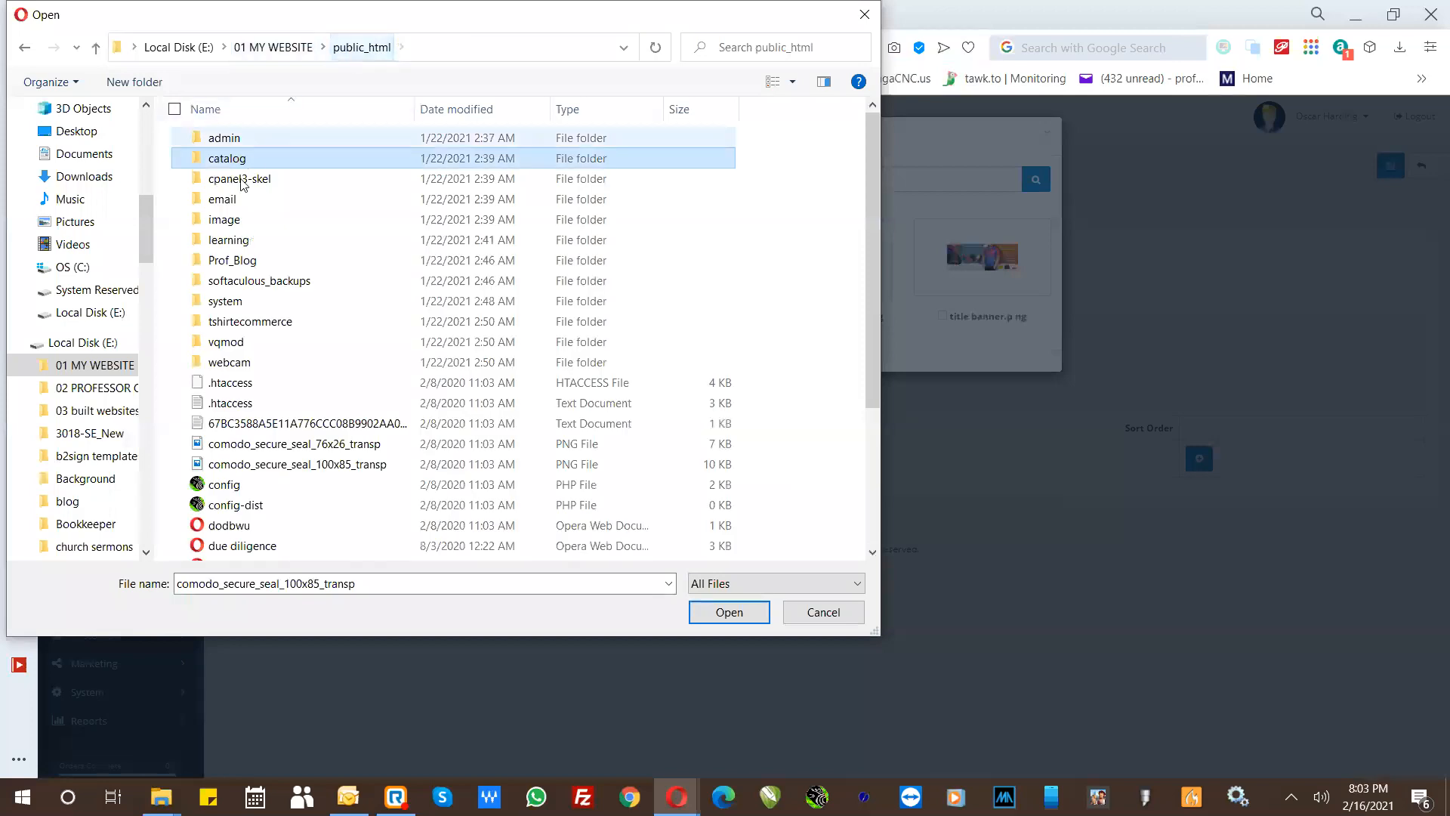
{"action": "left_click", "coordinate": [225, 224]}
{"action": "double_click", "coordinate": [225, 224]}
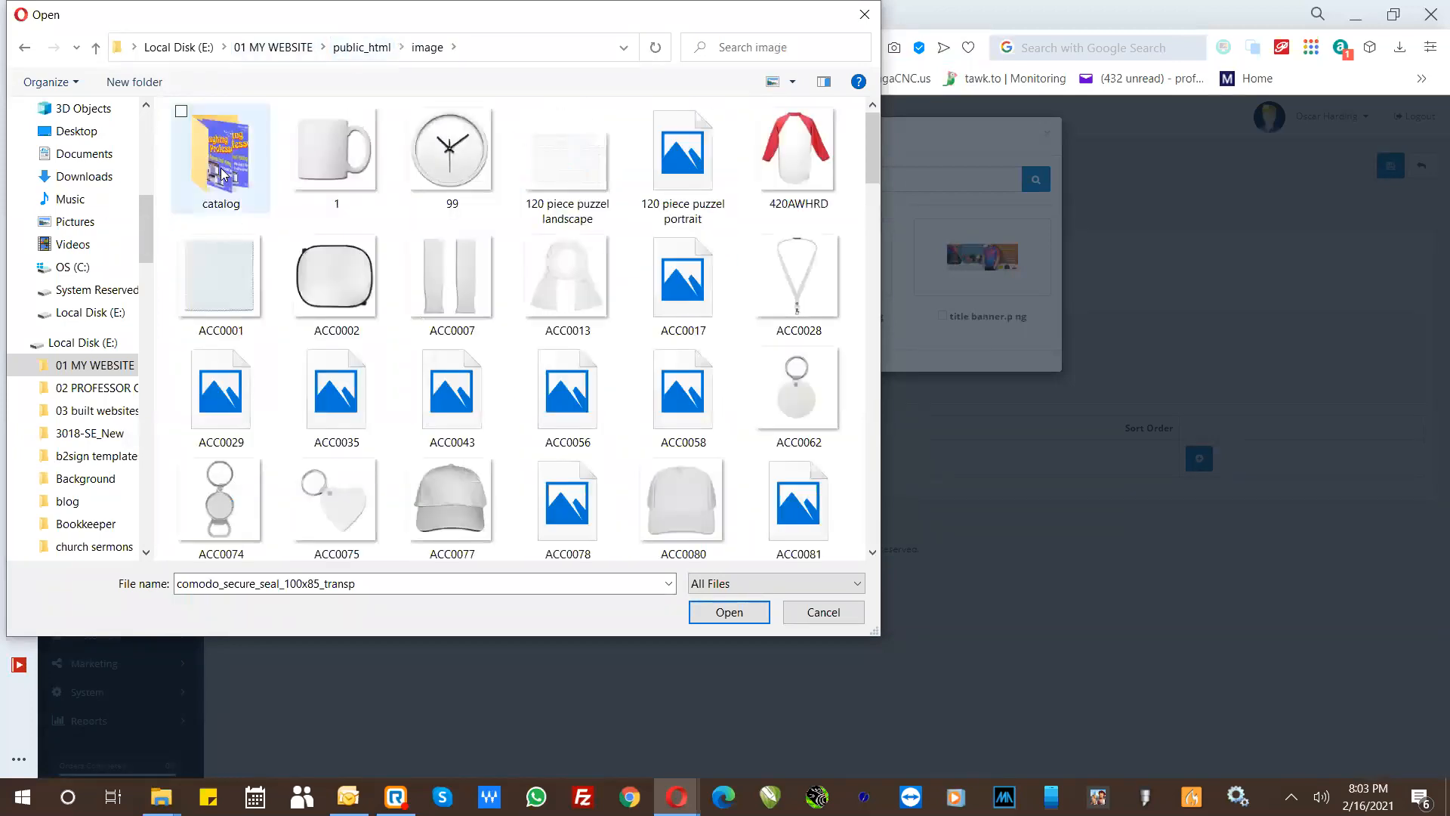
{"action": "double_click", "coordinate": [221, 175]}
{"action": "double_click", "coordinate": [229, 160]}
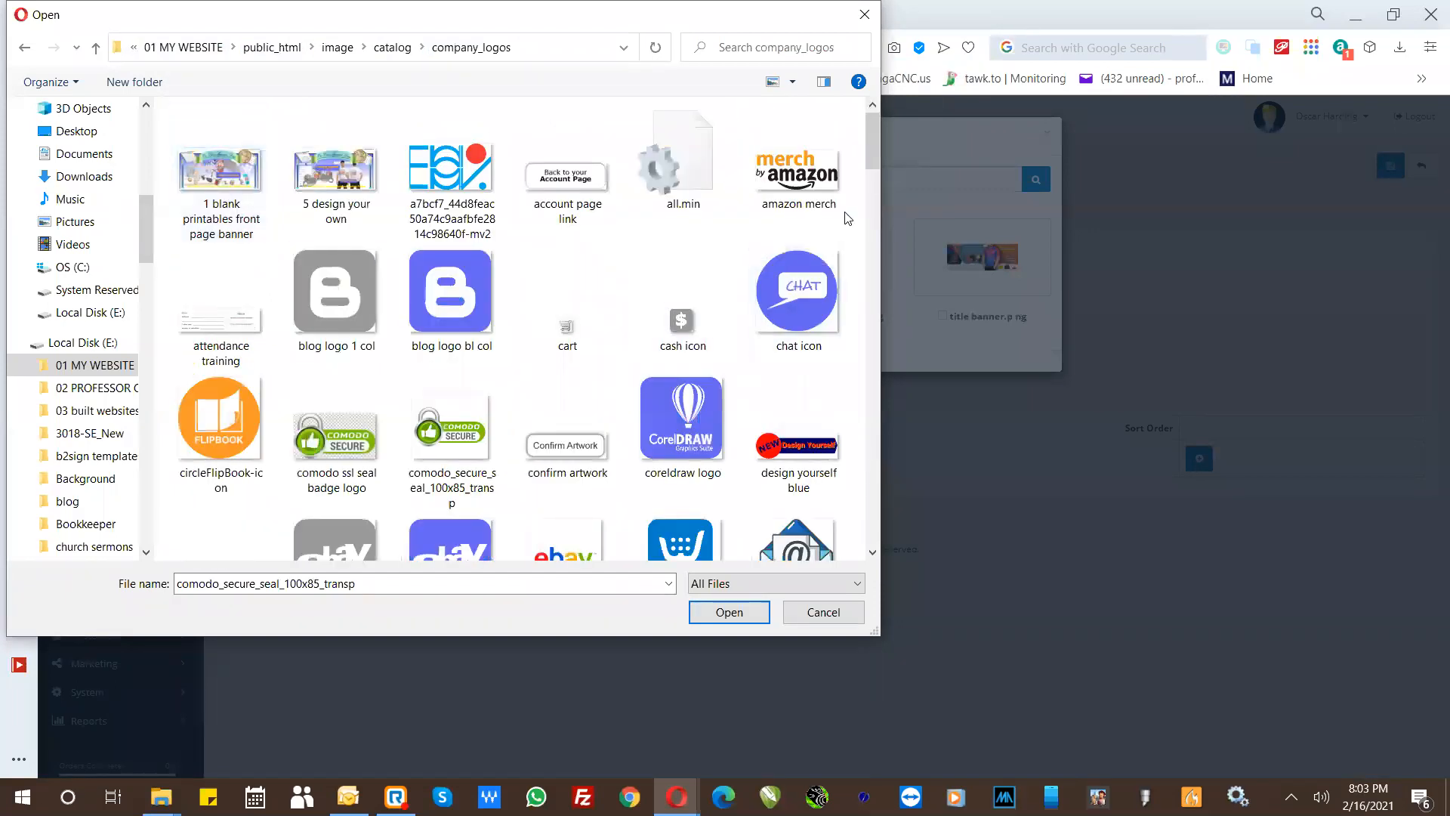
- Select the etsy store, fb logo and flipbook logo 1 col images together for upload
{"action": "left_click_drag", "start_coordinate": [875, 152], "coordinate": [875, 219]}
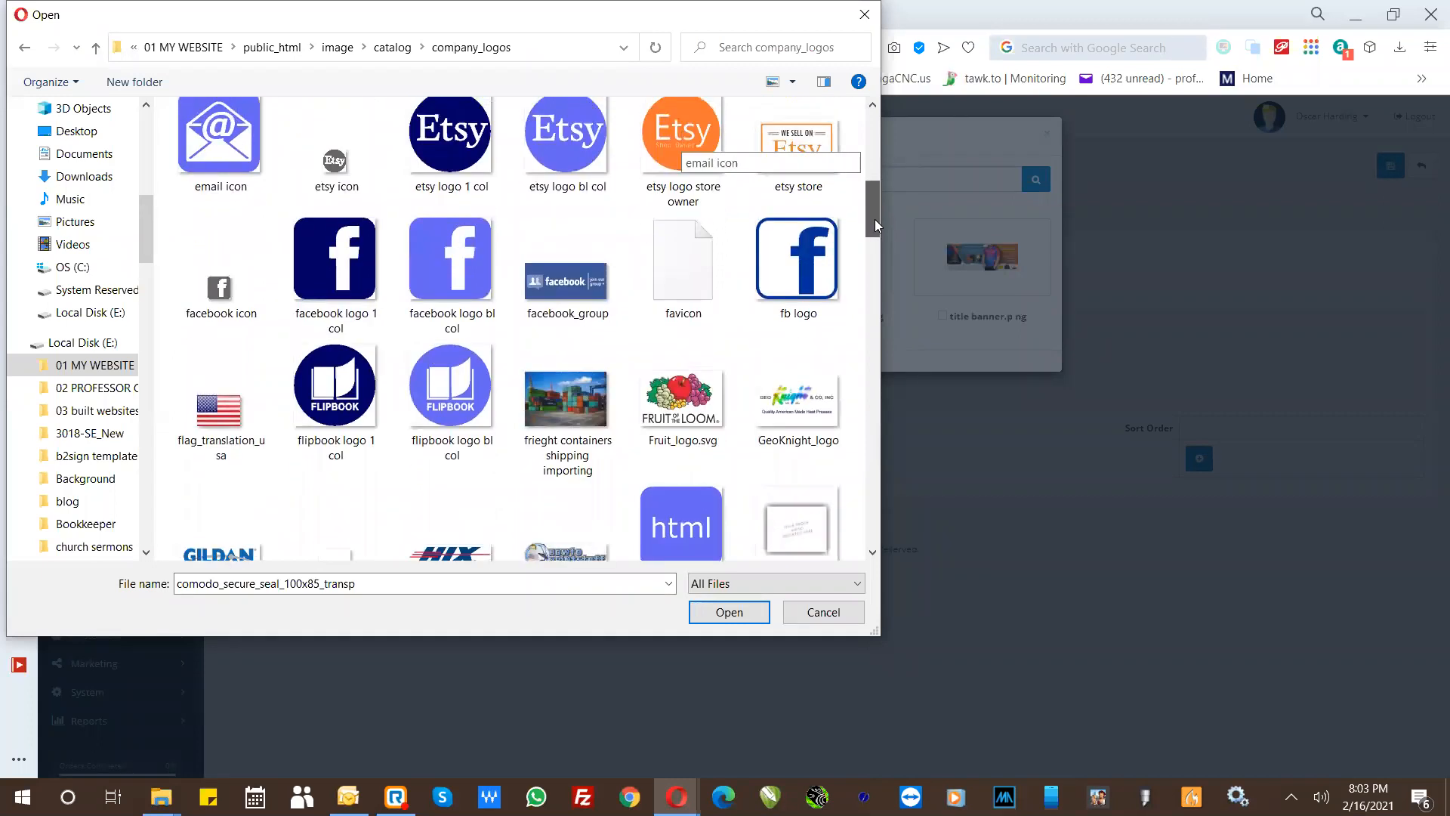
{"action": "left_click", "coordinate": [786, 158]}
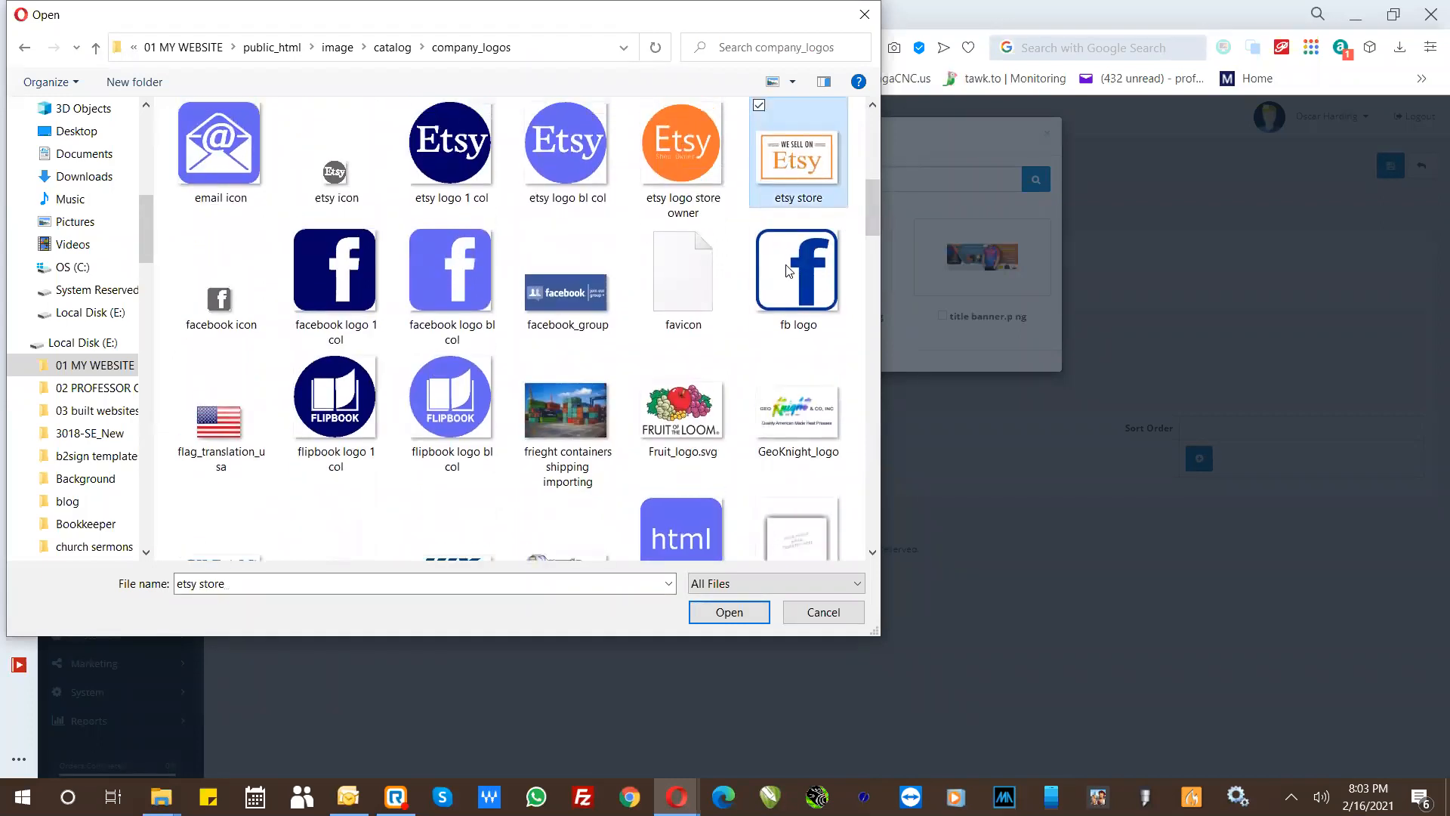
{"action": "left_click", "coordinate": [785, 287], "text": "ctrl"}
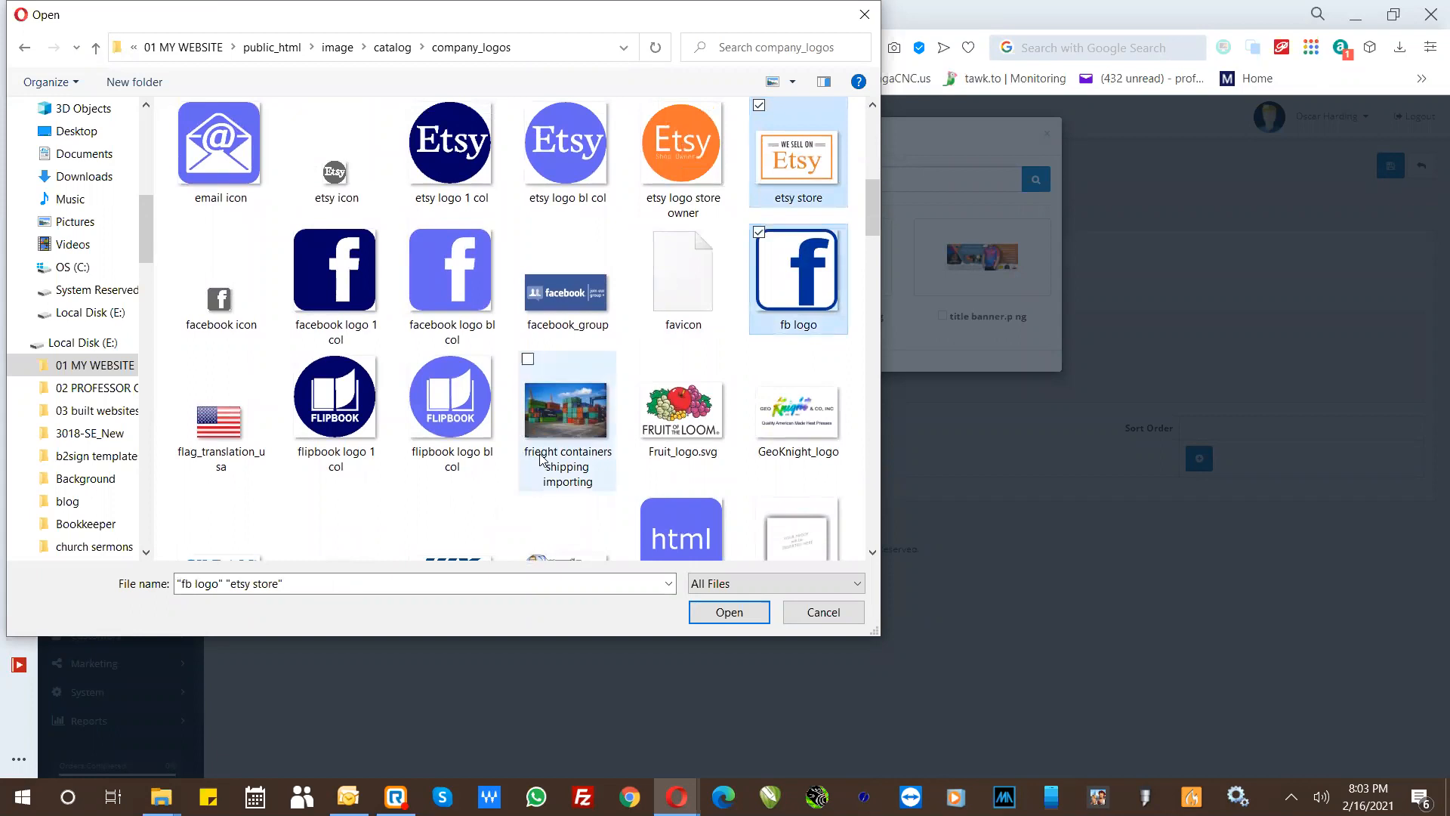
{"action": "left_click", "coordinate": [349, 423], "text": "ctrl"}
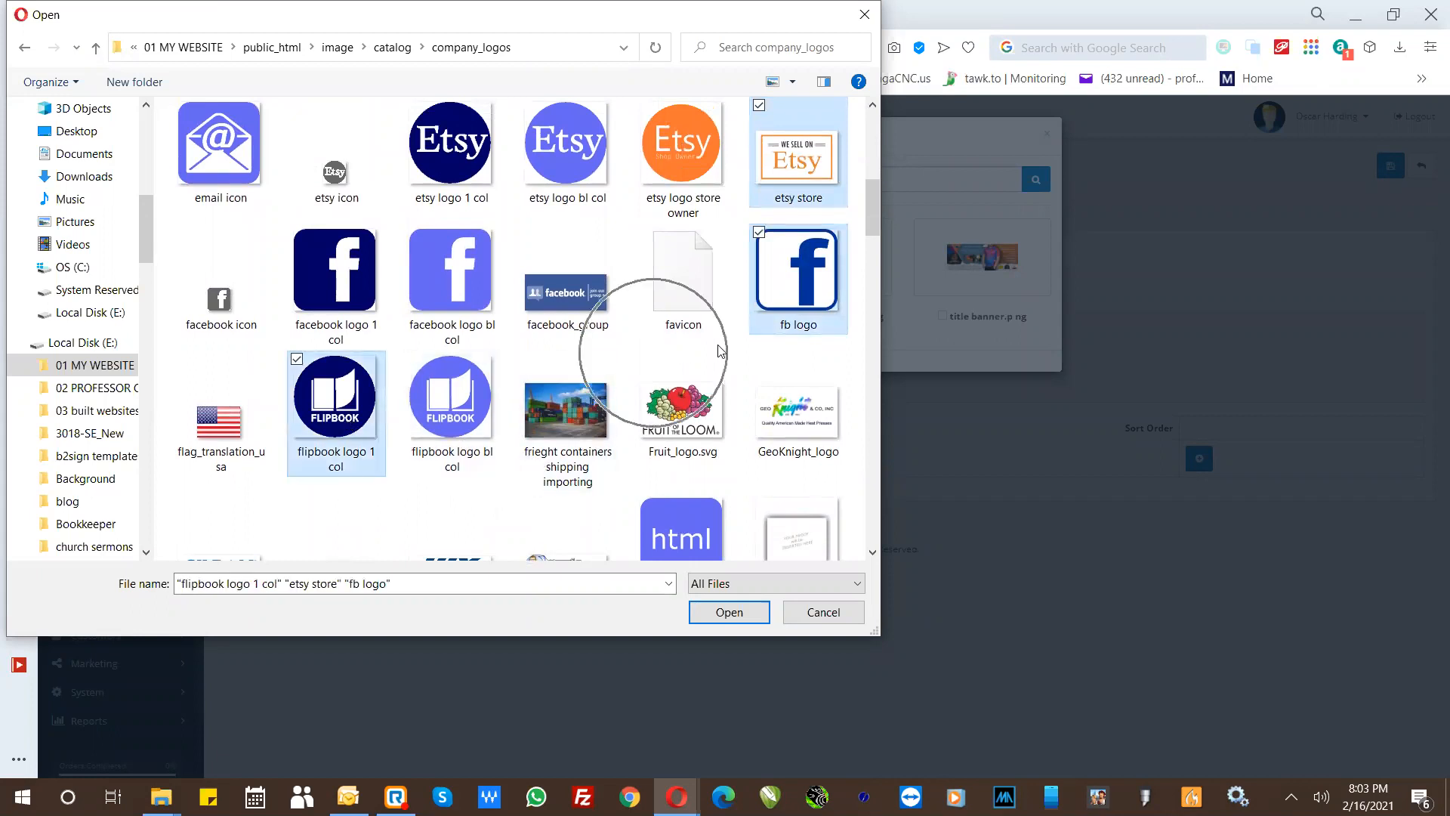
- Add Instagram logo, linkedin logo bl col and like us on facebook logo to the selected upload files
{"action": "left_click_drag", "start_coordinate": [876, 221], "coordinate": [874, 277]}
{"action": "left_click", "coordinate": [782, 229], "text": "ctrl"}
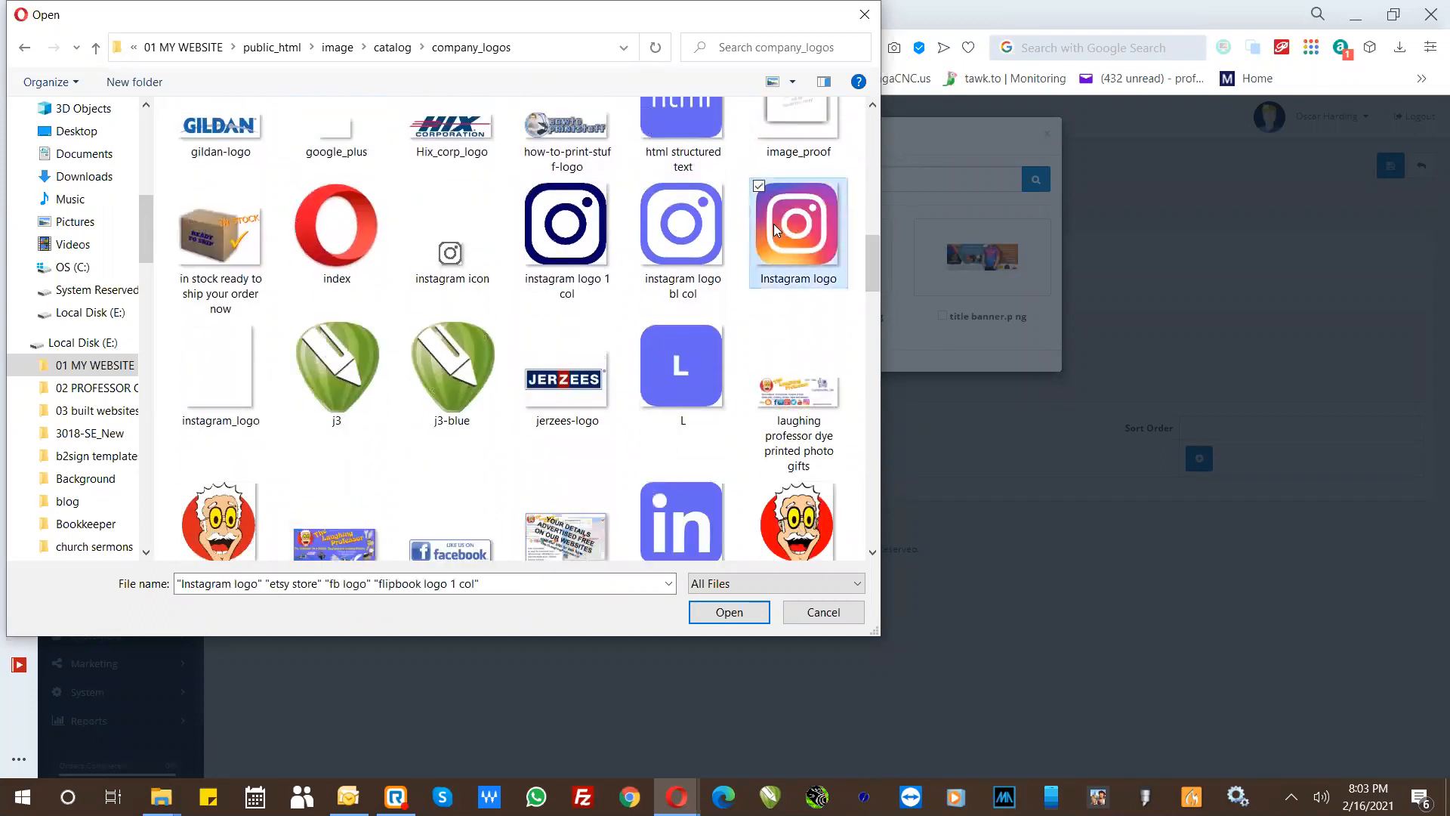
{"action": "left_click", "coordinate": [680, 510], "text": "ctrl"}
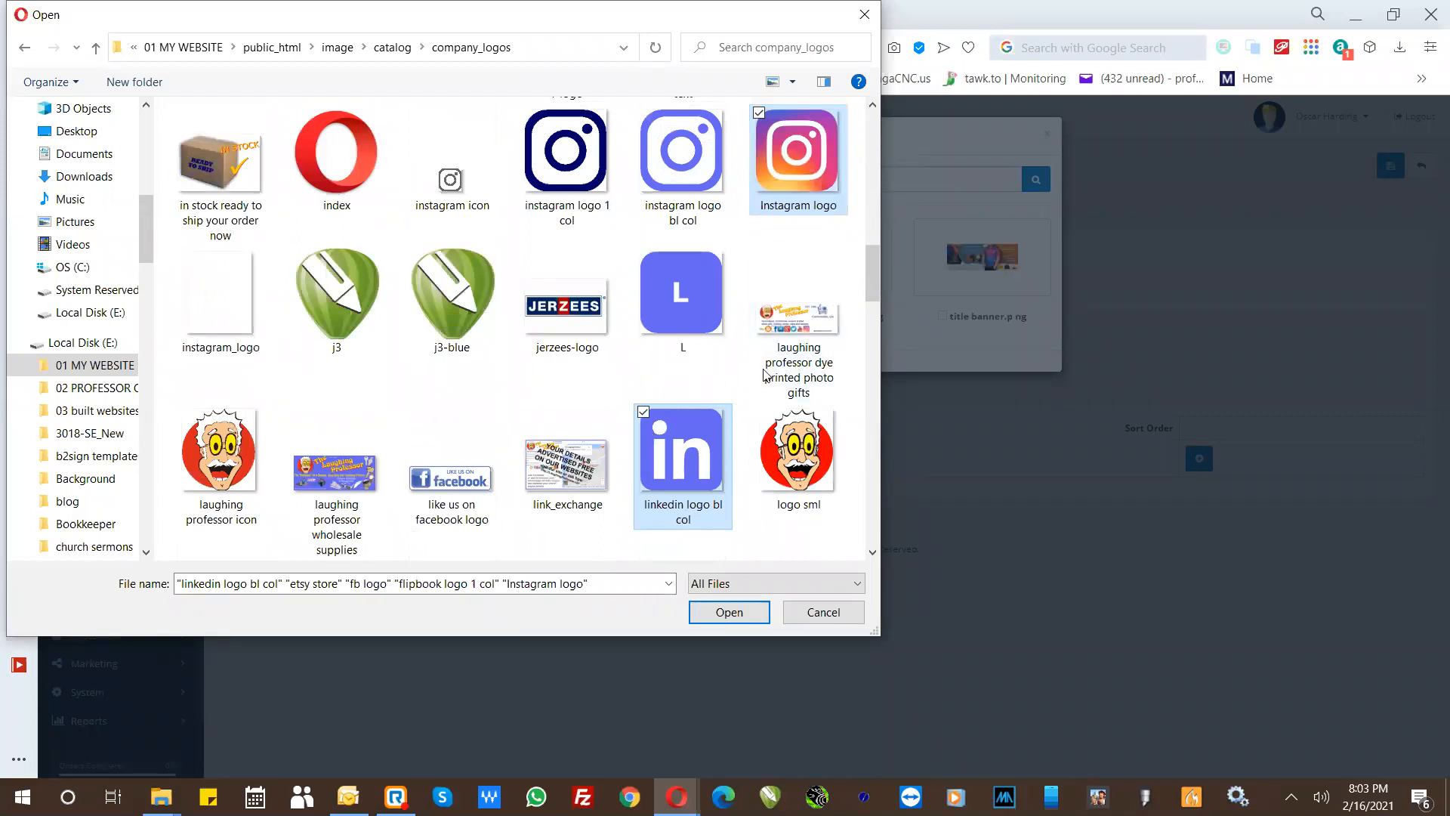
{"action": "left_click", "coordinate": [454, 477], "text": "ctrl"}
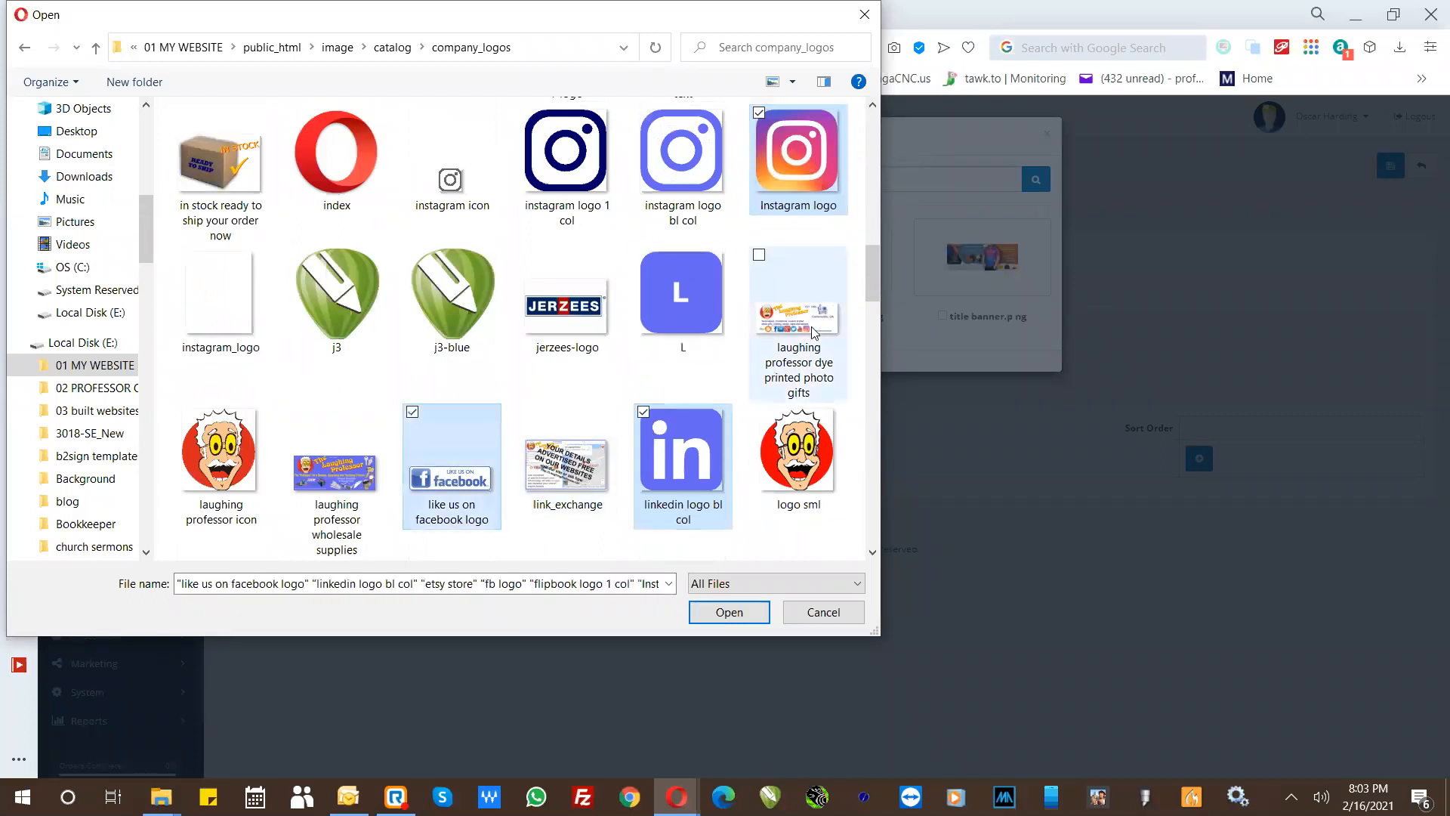
- Add pinterest-logo to the selection, upload all the chosen logos to the logo folder, and dismiss the upload message
{"action": "left_click_drag", "start_coordinate": [870, 281], "coordinate": [871, 368]}
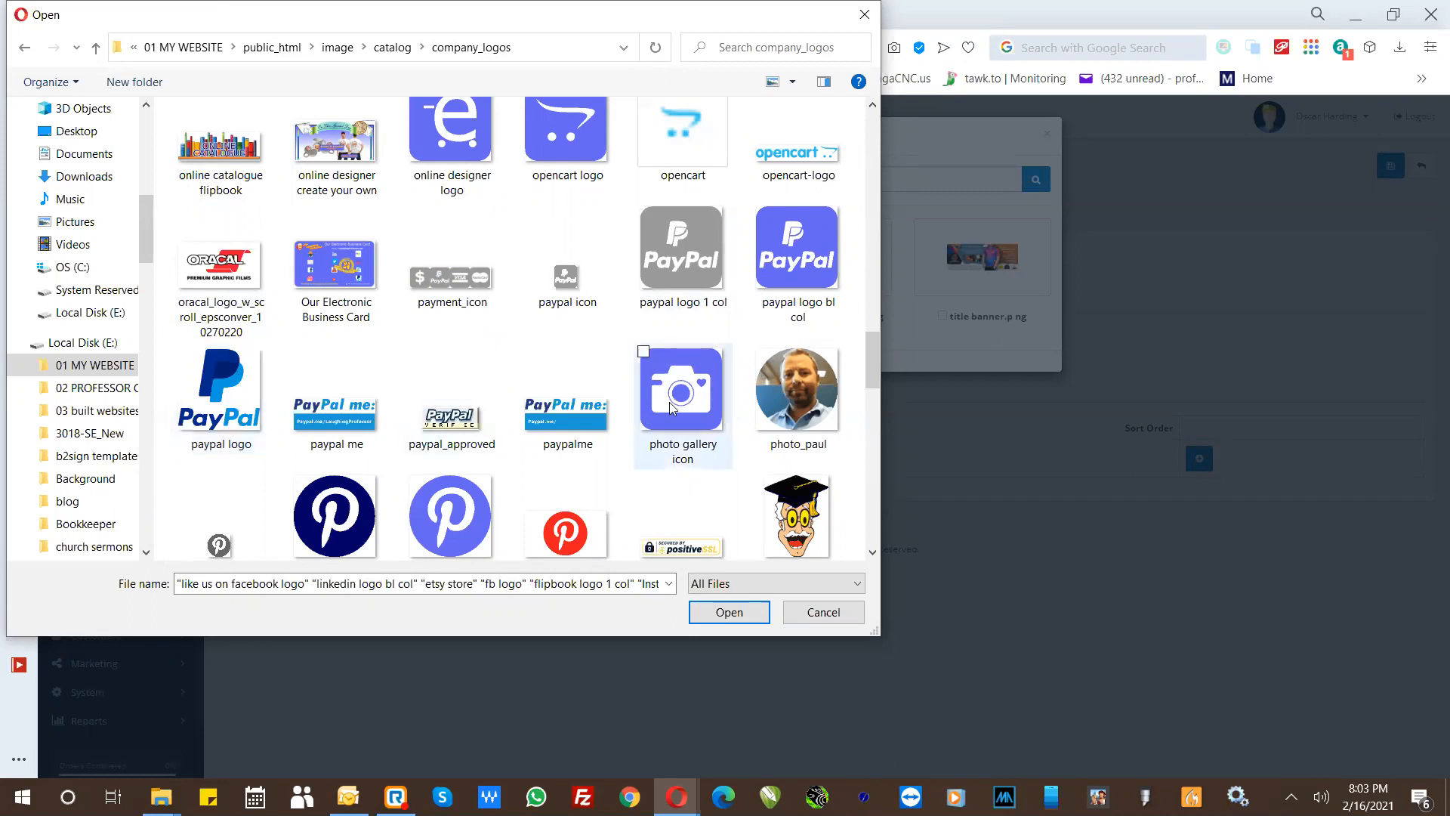
{"action": "left_click_drag", "start_coordinate": [875, 366], "coordinate": [875, 404]}
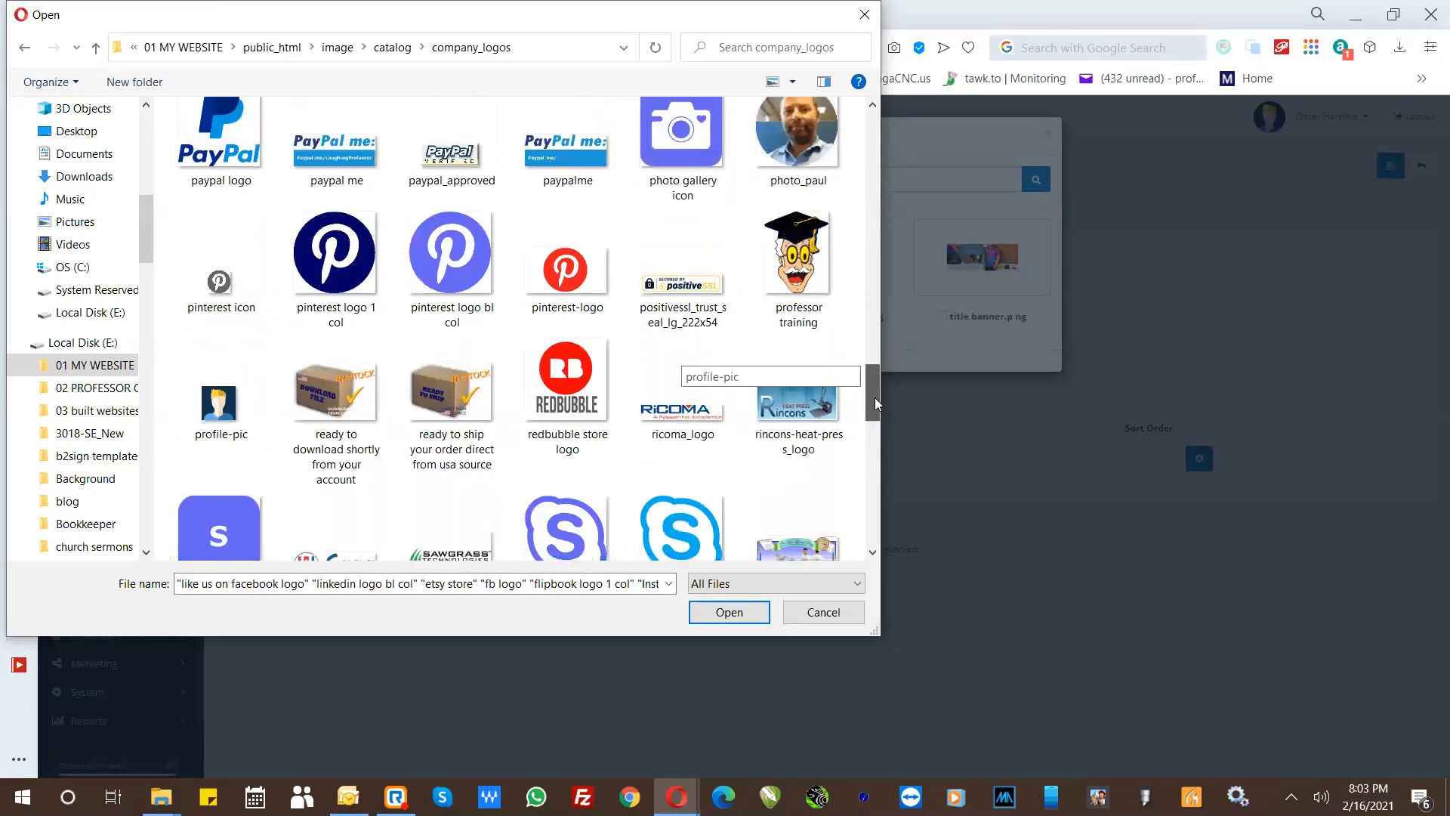
{"action": "left_click", "coordinate": [601, 271], "text": "ctrl"}
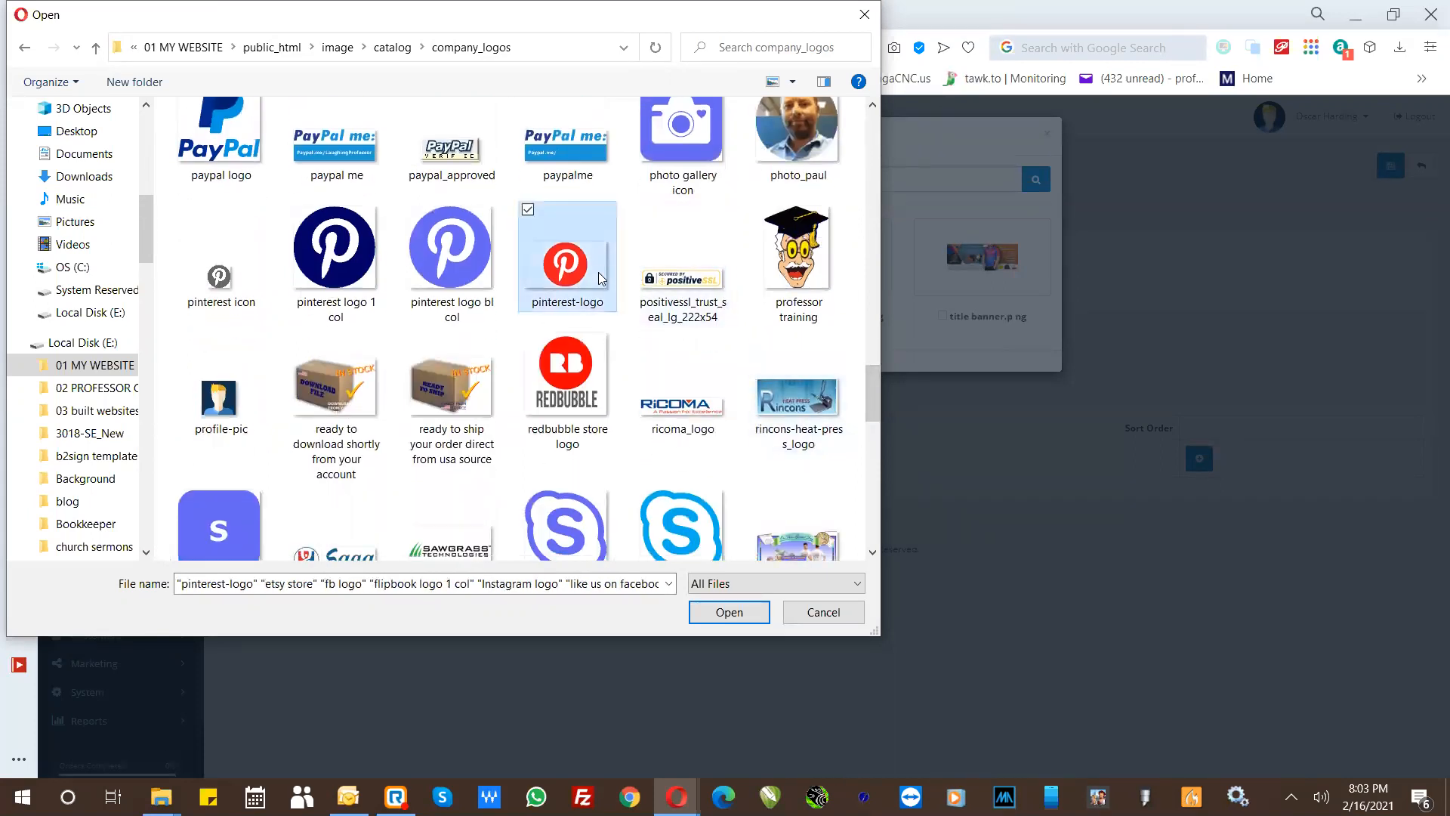
{"action": "left_click", "coordinate": [707, 613]}
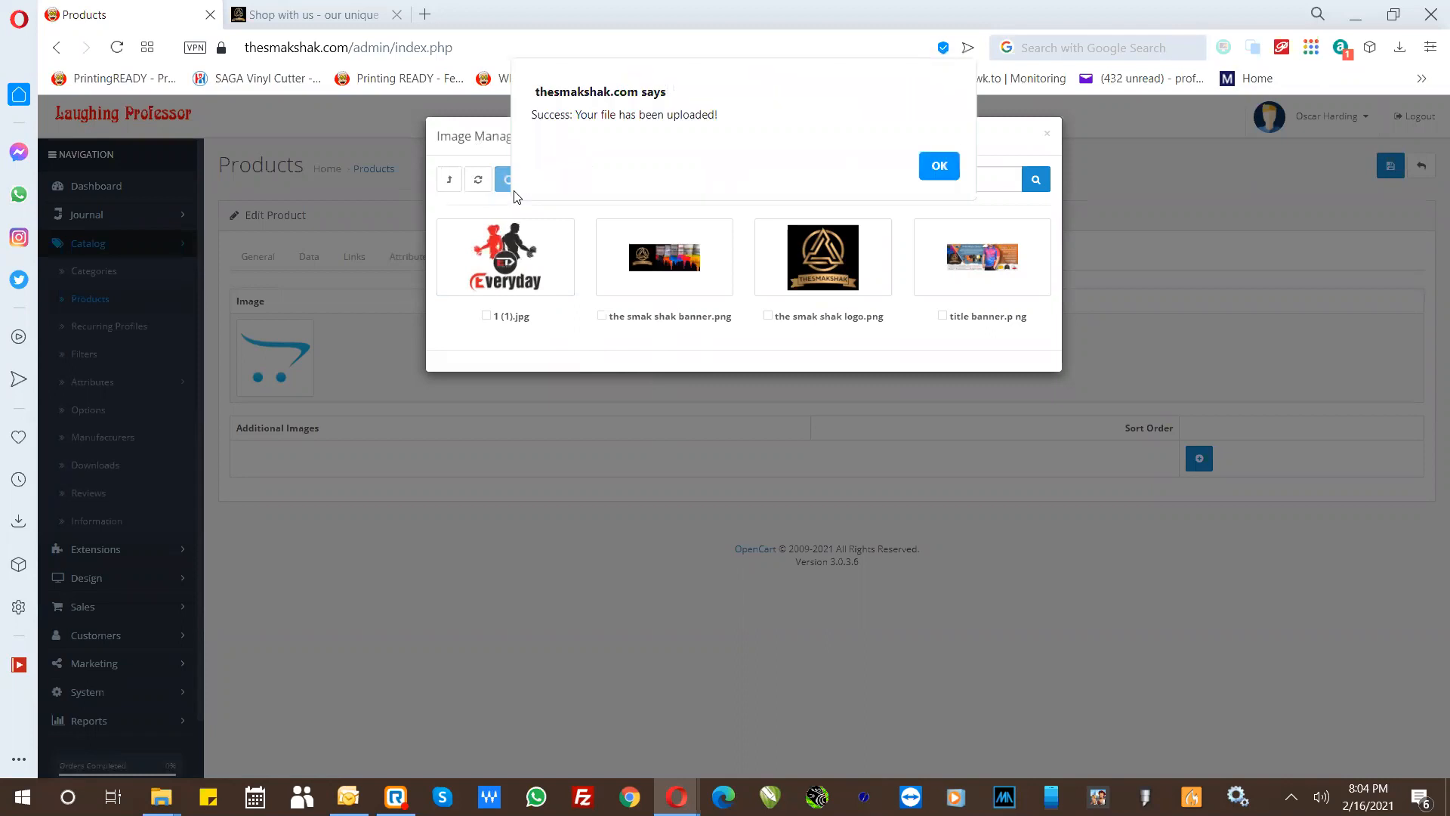
{"action": "left_click", "coordinate": [939, 167]}
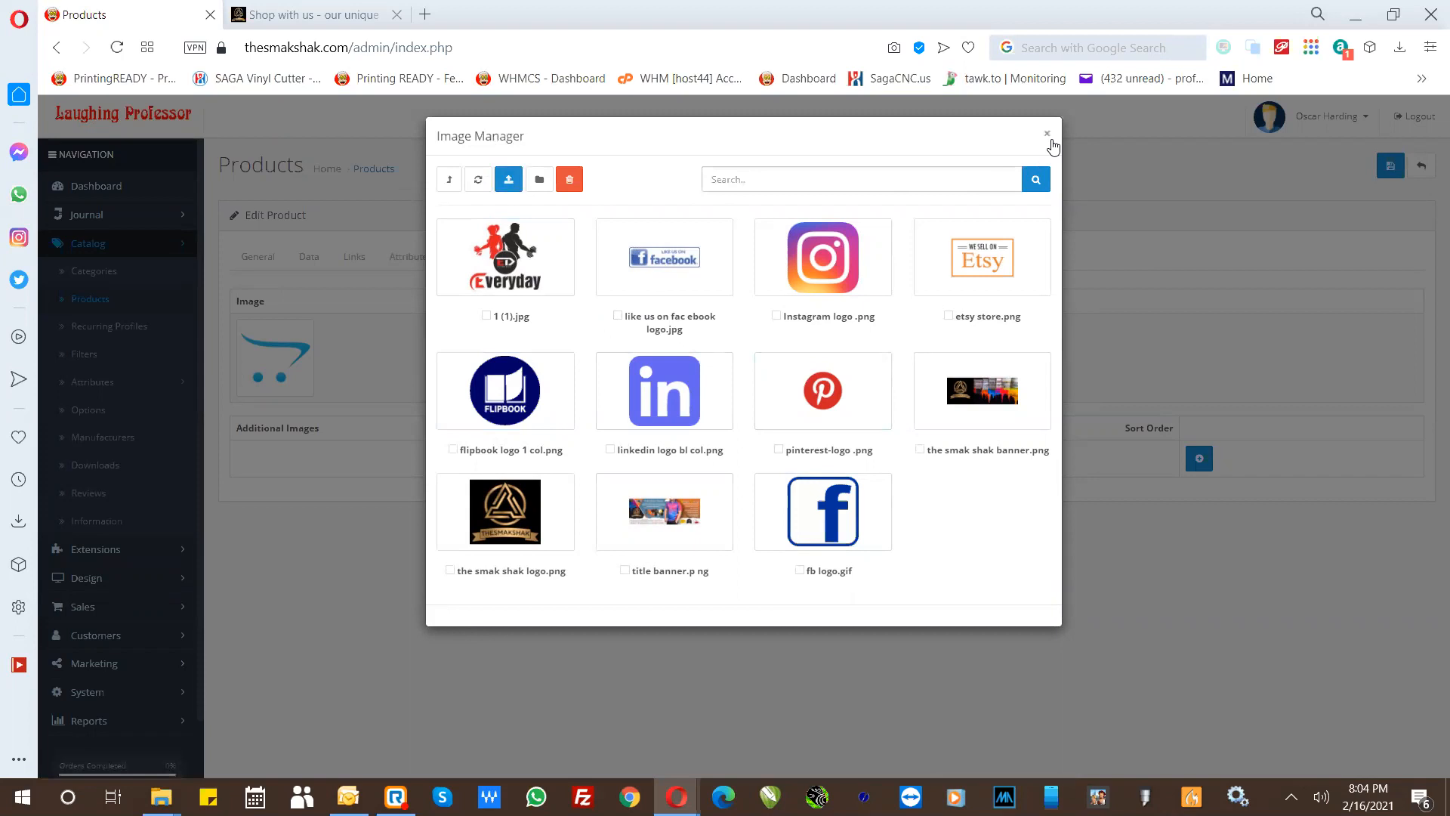
- Close the Image Manager and leave the product editor for the admin Dashboard
{"action": "left_click", "coordinate": [1047, 134]}
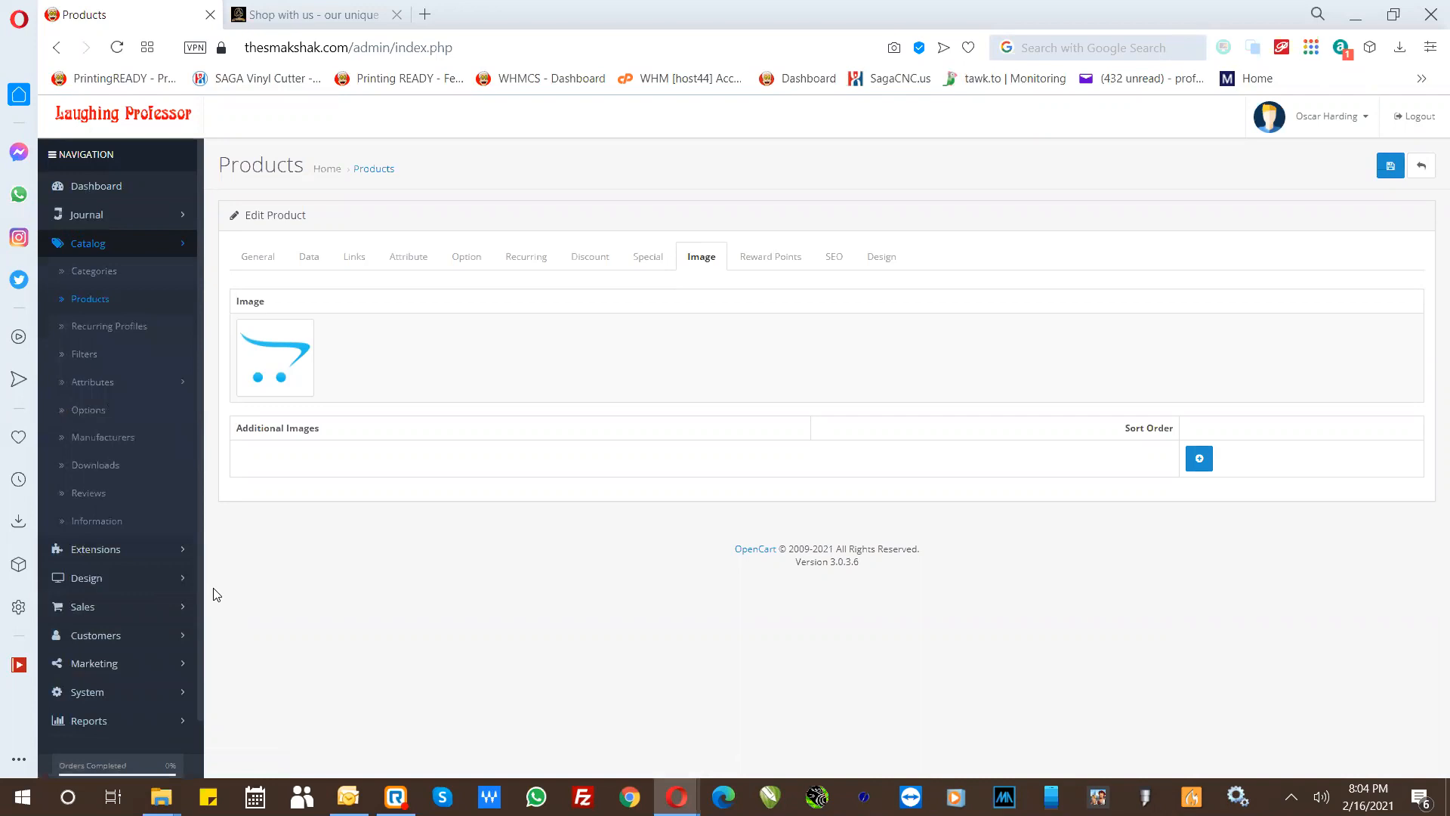
{"action": "left_click", "coordinate": [96, 191]}
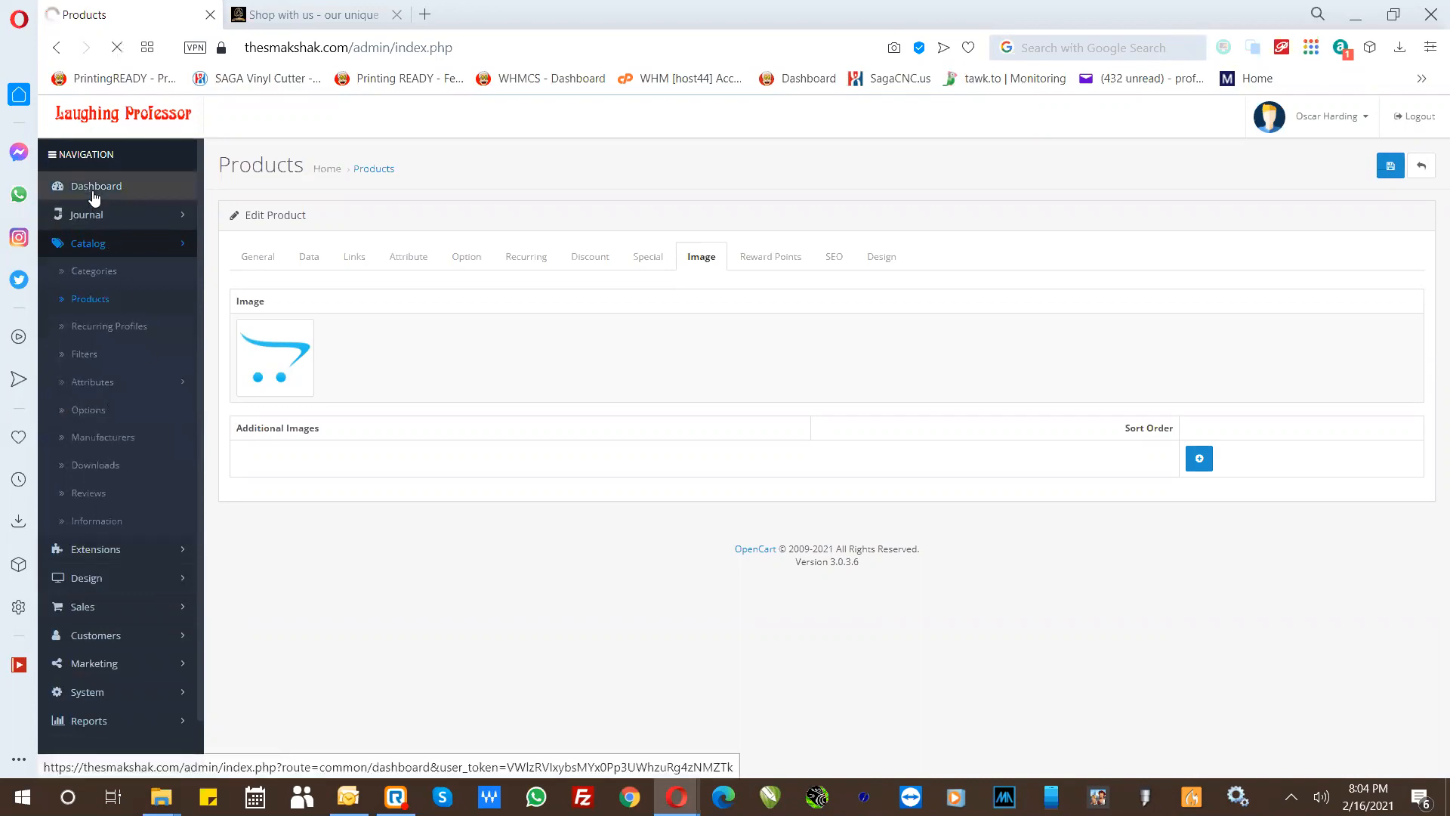